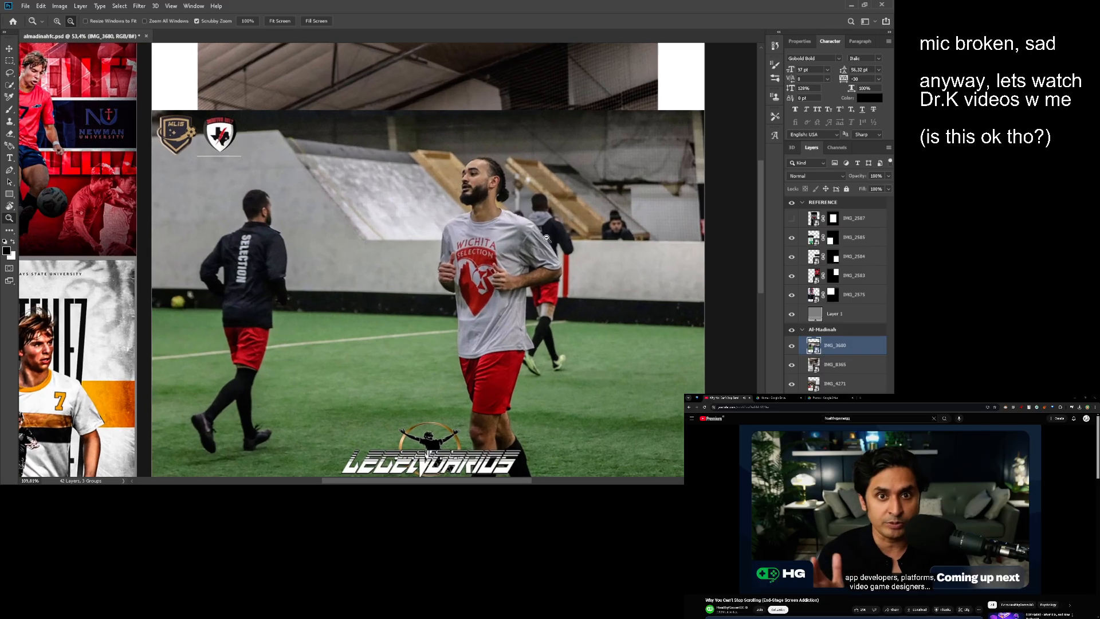
- Hide the IMG_3680 and IMG_8365 photo layers on the Al-Madinah artboard and inspect the IMG_4271 photo
{"action": "key", "text": "v"}
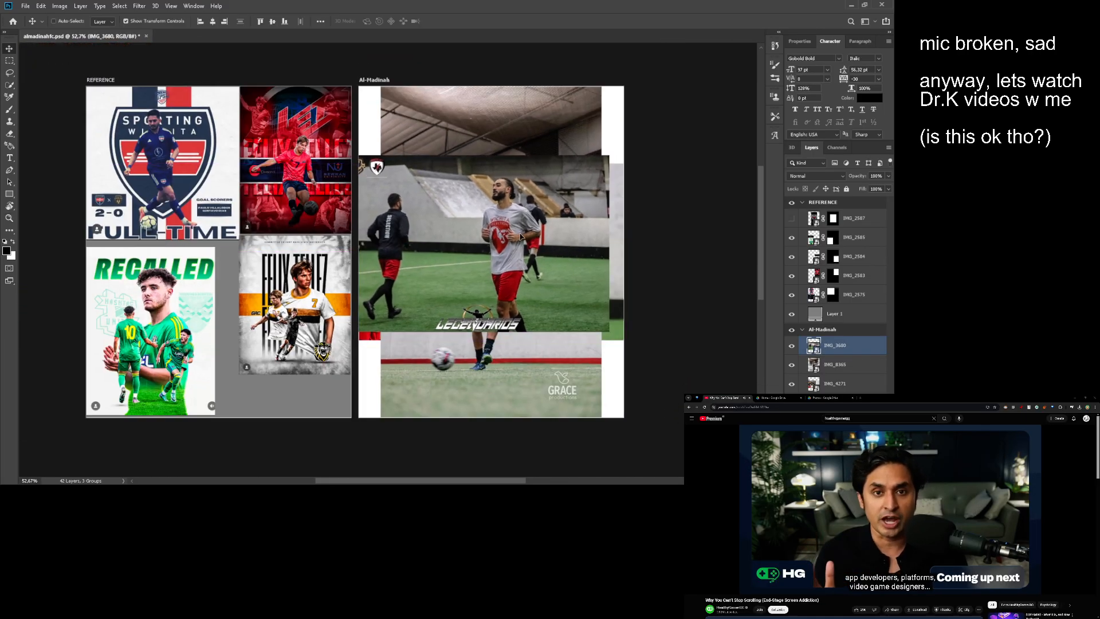
{"action": "left_click", "coordinate": [792, 348]}
{"action": "key", "text": "z"}
{"action": "mouse_move", "coordinate": [541, 291]}
{"action": "left_mouse_down"}
{"action": "mouse_move", "coordinate": [574, 288]}
{"action": "mouse_move", "coordinate": [559, 288]}
{"action": "left_mouse_up"}
{"action": "left_click", "coordinate": [791, 365]}
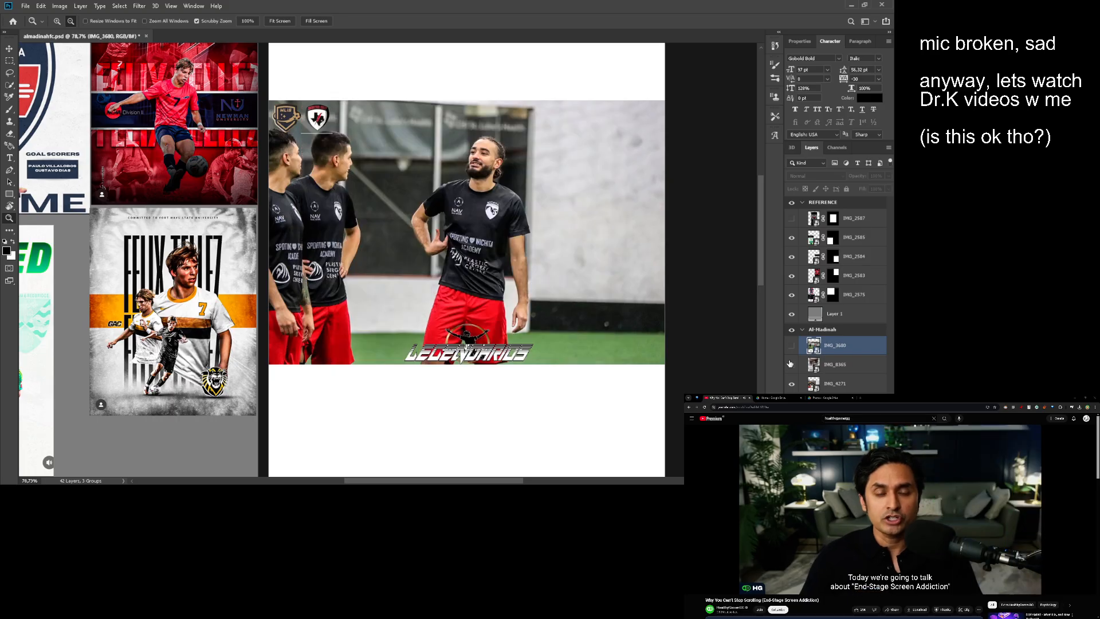
{"action": "left_click_drag", "start_coordinate": [453, 321], "coordinate": [491, 315]}
{"action": "left_click_drag", "start_coordinate": [491, 314], "coordinate": [471, 334]}
{"action": "left_click", "coordinate": [464, 326]}
{"action": "left_click_drag", "start_coordinate": [476, 331], "coordinate": [502, 326]}
{"action": "left_click_drag", "start_coordinate": [532, 319], "coordinate": [497, 335]}
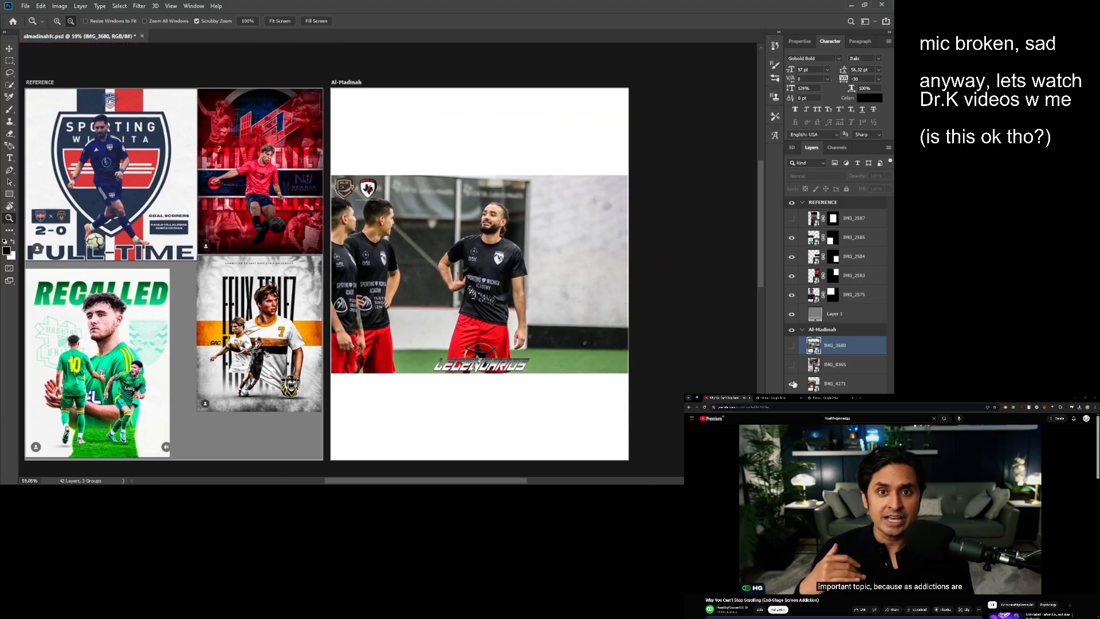
- Compare the IMG_4271 and IMG_3680 photos on the Al-Madinah artboard by toggling their layer visibility
{"action": "left_click", "coordinate": [793, 384]}
{"action": "left_click", "coordinate": [791, 346]}
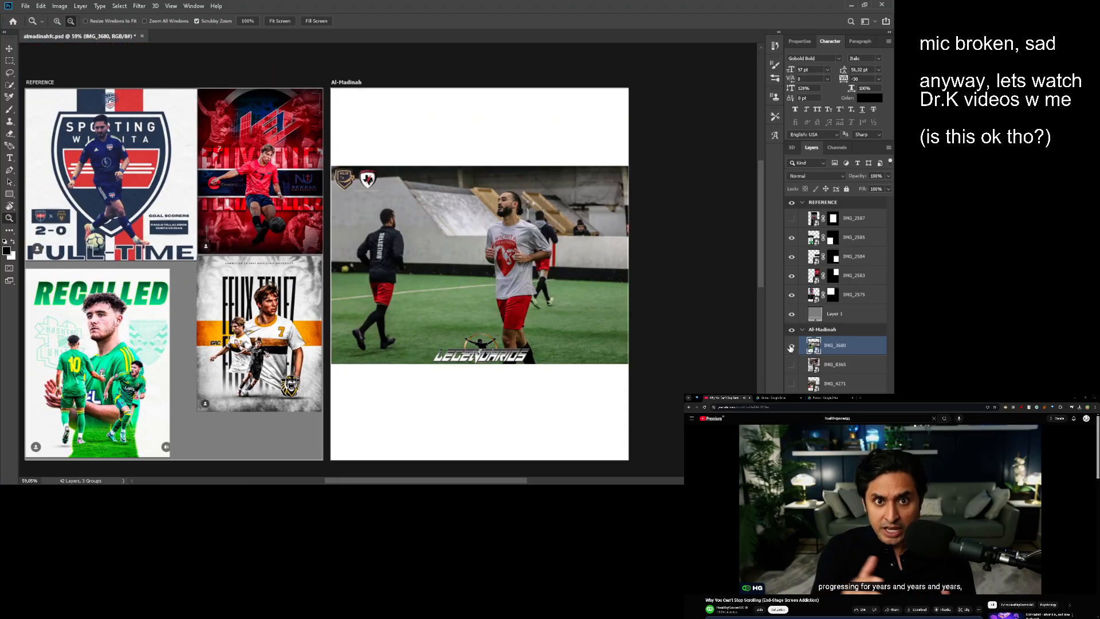
{"action": "left_click", "coordinate": [791, 347]}
{"action": "left_click", "coordinate": [827, 365]}
{"action": "left_click", "coordinate": [834, 383]}
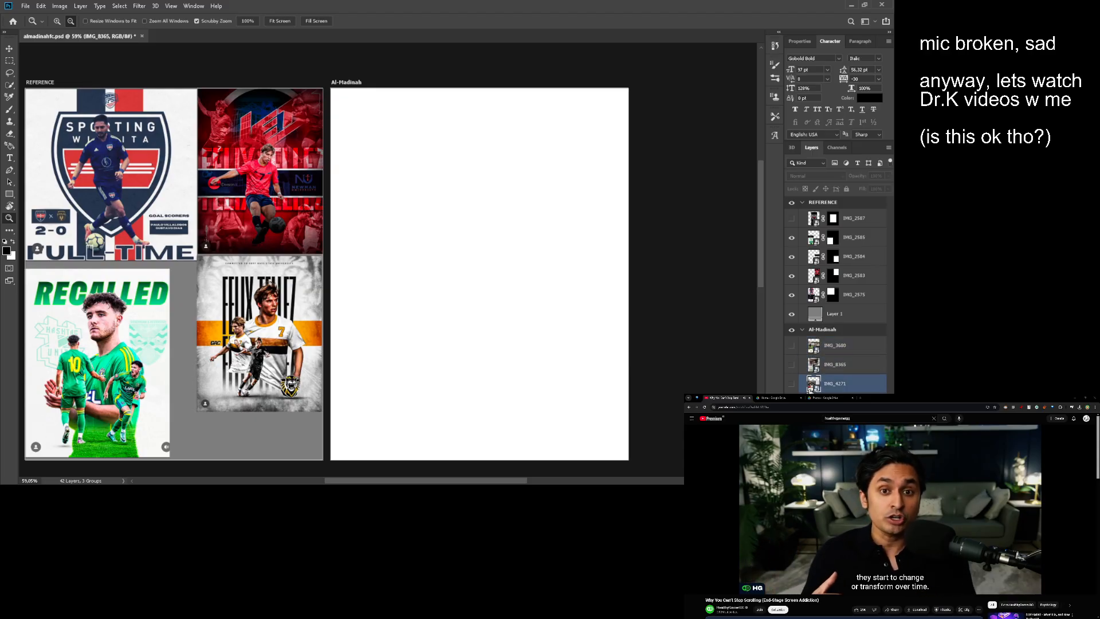
- Show the IMG_4271 photo and delete the layer directly below it
{"action": "left_click", "coordinate": [793, 384]}
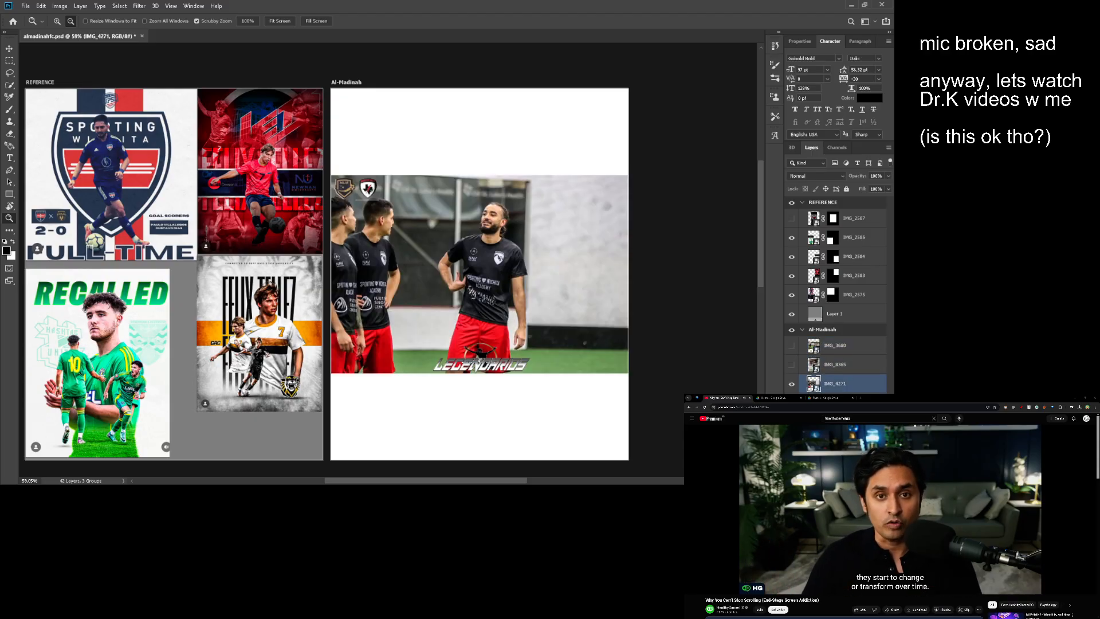
{"action": "left_click", "coordinate": [825, 402]}
{"action": "key", "text": "Delete"}
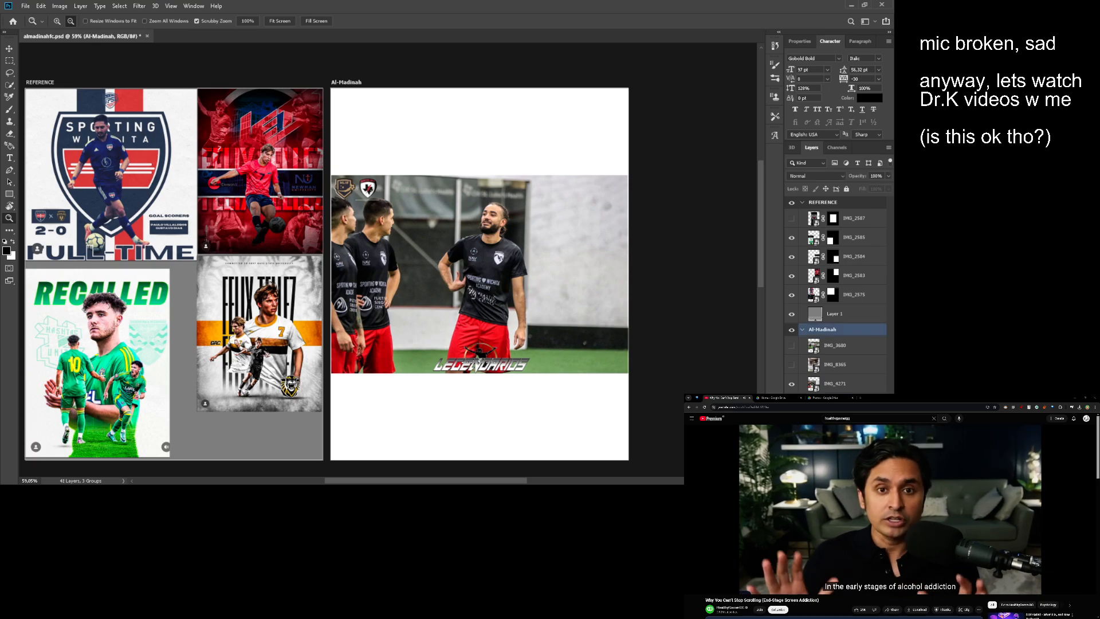
- Run Select Subject on the IMG_4271 layer to select the players in the photo
{"action": "left_click", "coordinate": [814, 389]}
{"action": "scroll", "coordinate": [459, 255], "scroll_direction": "up", "scroll_amount": 3}
{"action": "key", "text": "w"}
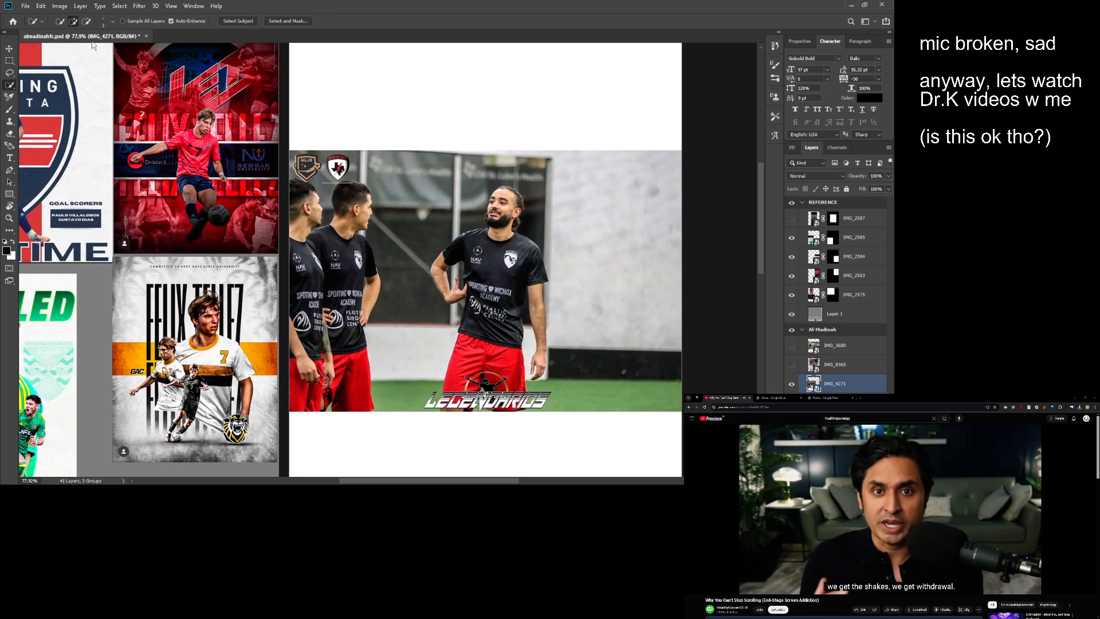
{"action": "left_click", "coordinate": [237, 21]}
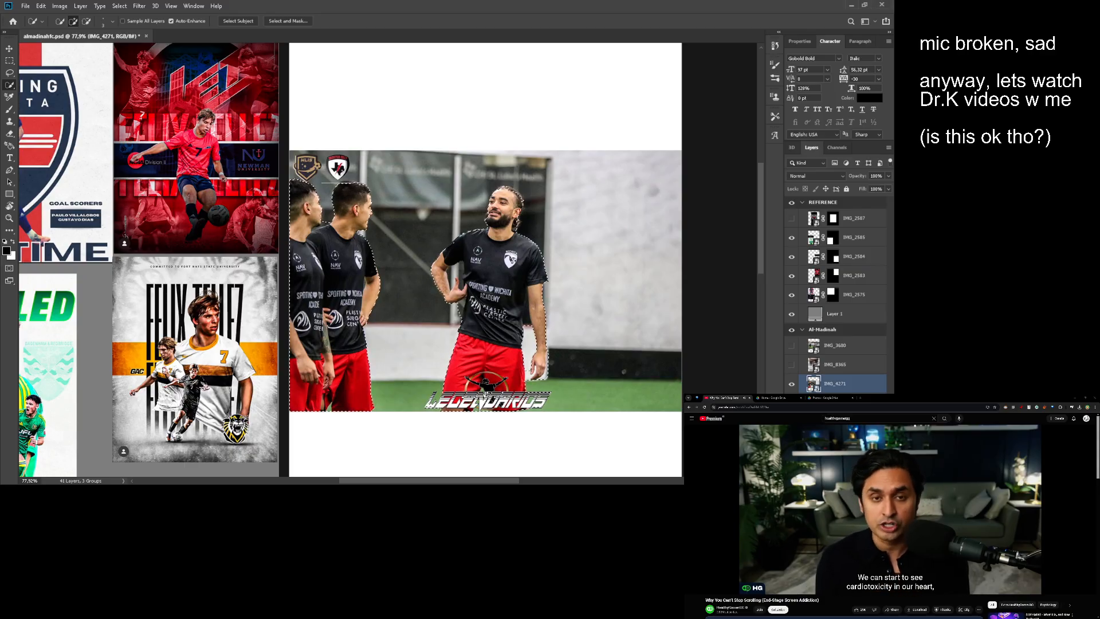
- Subtract the two players on the left of the photo from the selection with the Lasso tool
{"action": "mouse_move", "coordinate": [312, 290]}
{"action": "left_mouse_down"}
{"action": "mouse_move", "coordinate": [267, 254]}
{"action": "mouse_move", "coordinate": [290, 247]}
{"action": "left_mouse_up"}
{"action": "key", "text": "alt+space"}
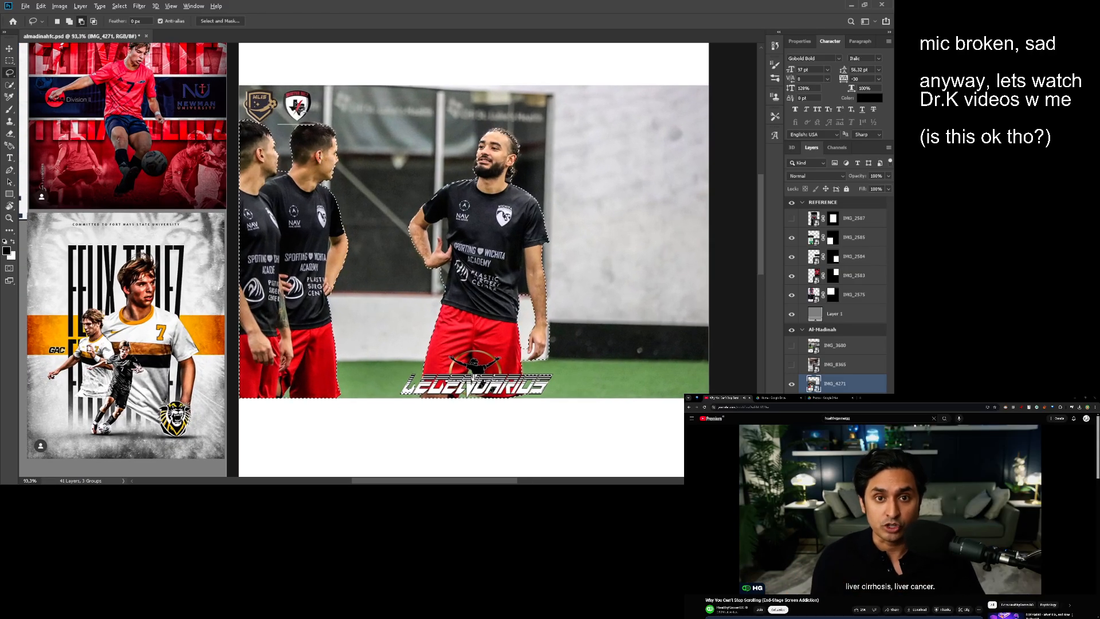
{"action": "left_click_drag", "start_coordinate": [271, 100], "coordinate": [307, 99]}
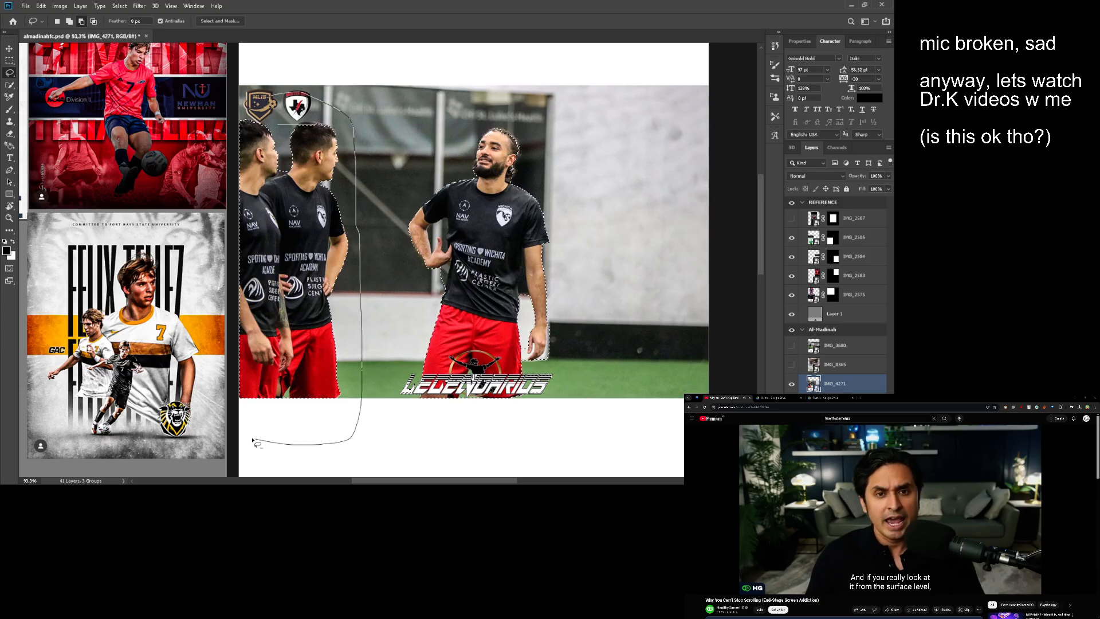
{"action": "mouse_move", "coordinate": [252, 441]}
{"action": "left_mouse_down"}
{"action": "mouse_move", "coordinate": [225, 343]}
{"action": "mouse_move", "coordinate": [231, 132]}
{"action": "mouse_move", "coordinate": [241, 100]}
{"action": "left_mouse_up"}
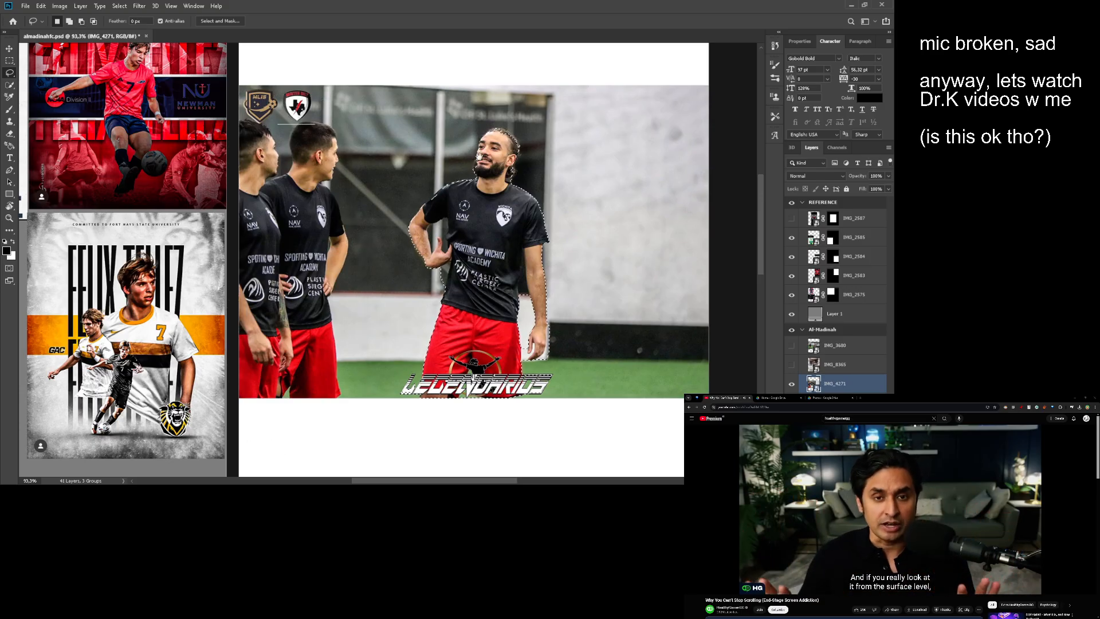
- Lasso the lower shorts and the Legendarios logo out of the remaining player's selection
{"action": "left_click_drag", "start_coordinate": [479, 156], "coordinate": [447, 149]}
{"action": "left_click_drag", "start_coordinate": [469, 241], "coordinate": [512, 233]}
{"action": "mouse_move", "coordinate": [374, 234]}
{"action": "left_mouse_down"}
{"action": "mouse_move", "coordinate": [366, 221]}
{"action": "mouse_move", "coordinate": [360, 280]}
{"action": "mouse_move", "coordinate": [387, 233]}
{"action": "mouse_move", "coordinate": [379, 263]}
{"action": "mouse_move", "coordinate": [377, 229]}
{"action": "left_mouse_up"}
{"action": "key", "text": "l"}
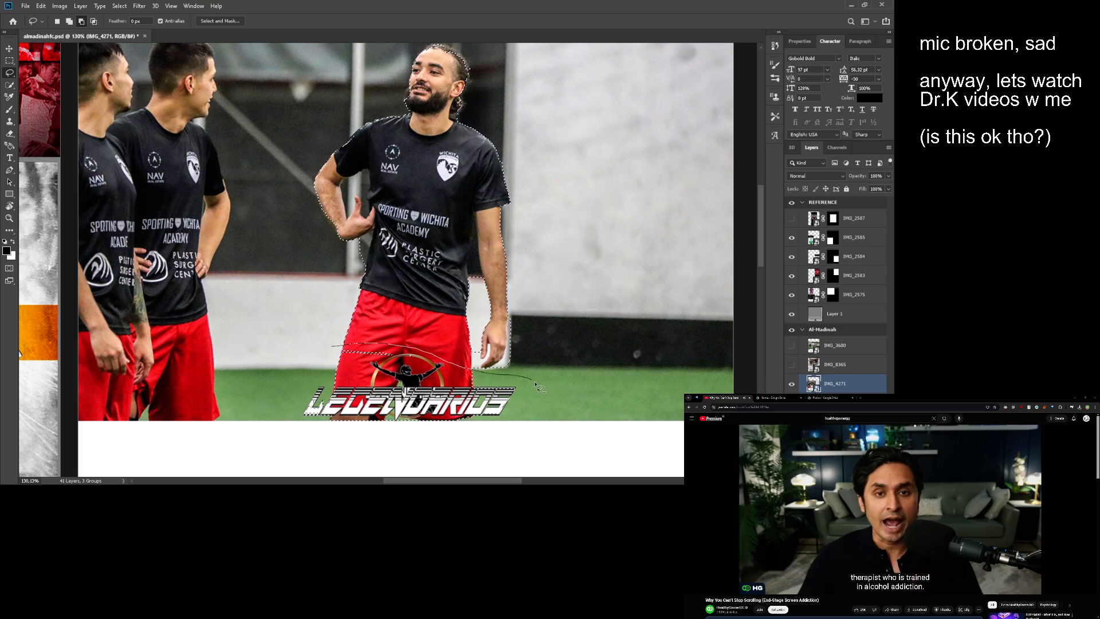
{"action": "left_click_drag", "start_coordinate": [298, 328], "coordinate": [298, 327]}
- Subtract the background beside the shirt, just below the hand on the hip, with the Quick Selection tool
{"action": "mouse_move", "coordinate": [457, 289]}
{"action": "left_mouse_down"}
{"action": "mouse_move", "coordinate": [451, 299]}
{"action": "mouse_move", "coordinate": [432, 292]}
{"action": "mouse_move", "coordinate": [430, 255]}
{"action": "left_mouse_up"}
{"action": "left_click_drag", "start_coordinate": [443, 319], "coordinate": [458, 323]}
{"action": "left_click_drag", "start_coordinate": [424, 144], "coordinate": [436, 315]}
{"action": "left_click_drag", "start_coordinate": [423, 298], "coordinate": [448, 272]}
{"action": "key", "text": "l"}
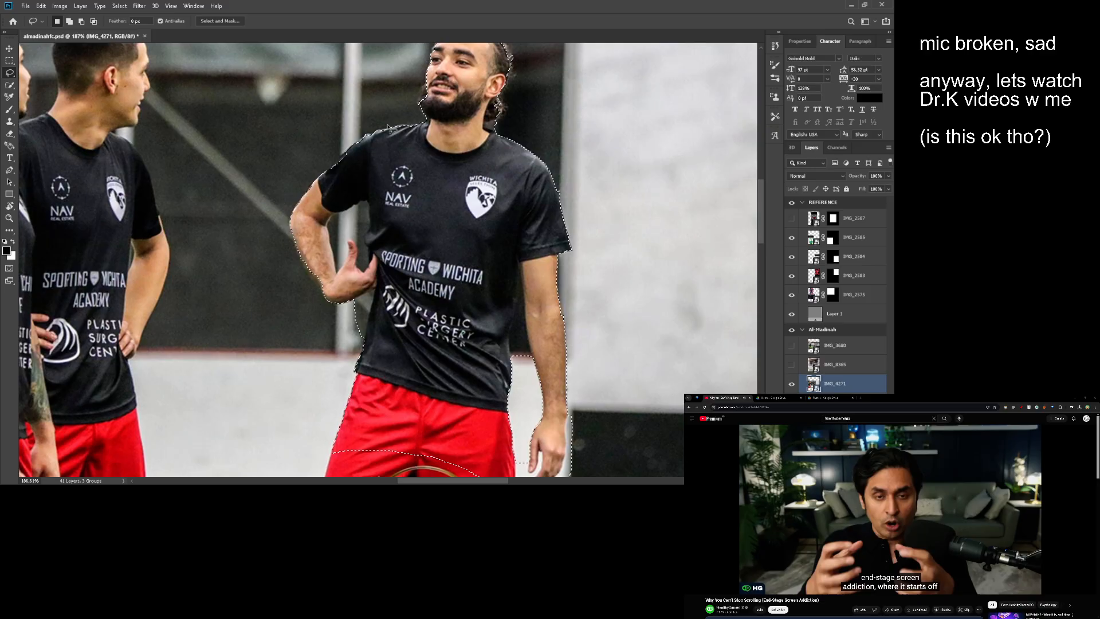
{"action": "mouse_move", "coordinate": [376, 281]}
{"action": "left_mouse_down"}
{"action": "mouse_move", "coordinate": [369, 303]}
{"action": "mouse_move", "coordinate": [381, 272]}
{"action": "mouse_move", "coordinate": [410, 266]}
{"action": "left_mouse_up"}
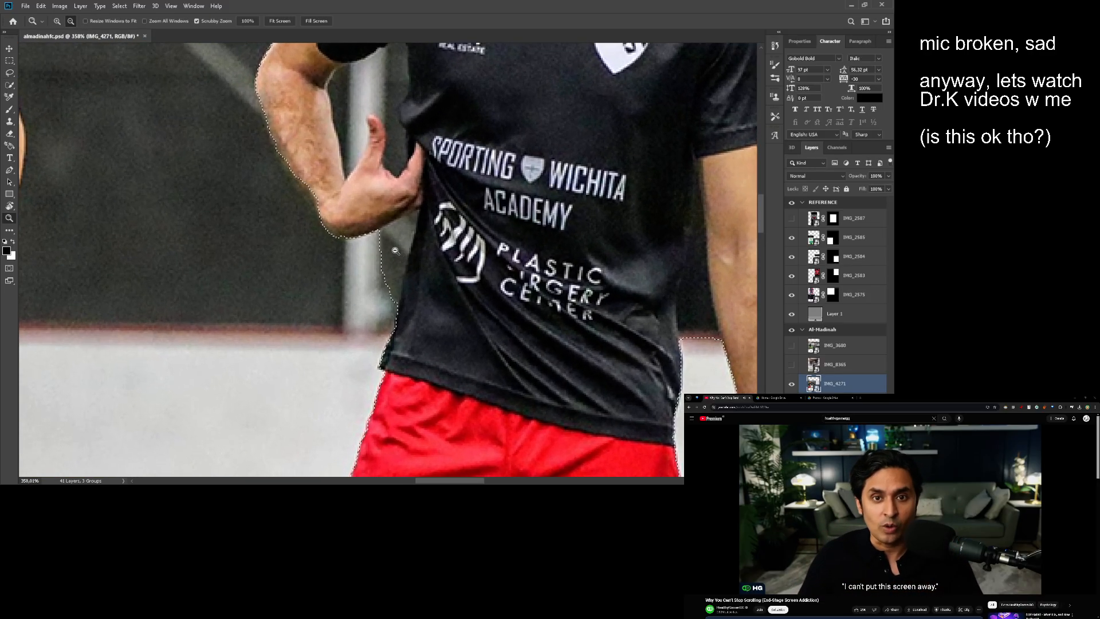
{"action": "key", "text": "w"}
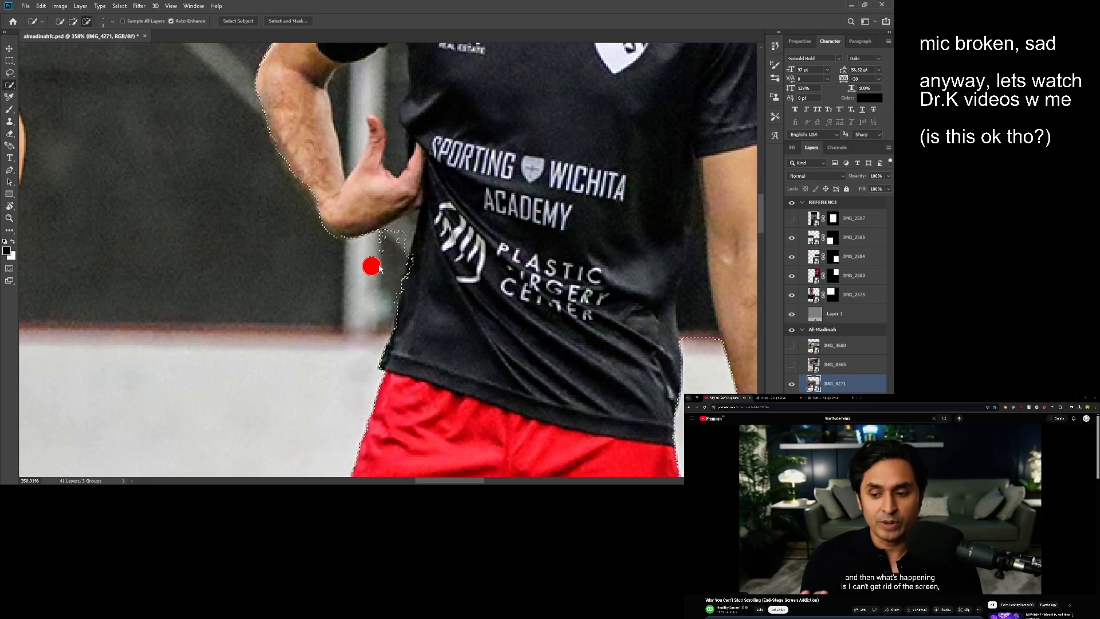
{"action": "left_click_drag", "start_coordinate": [403, 230], "coordinate": [393, 265]}
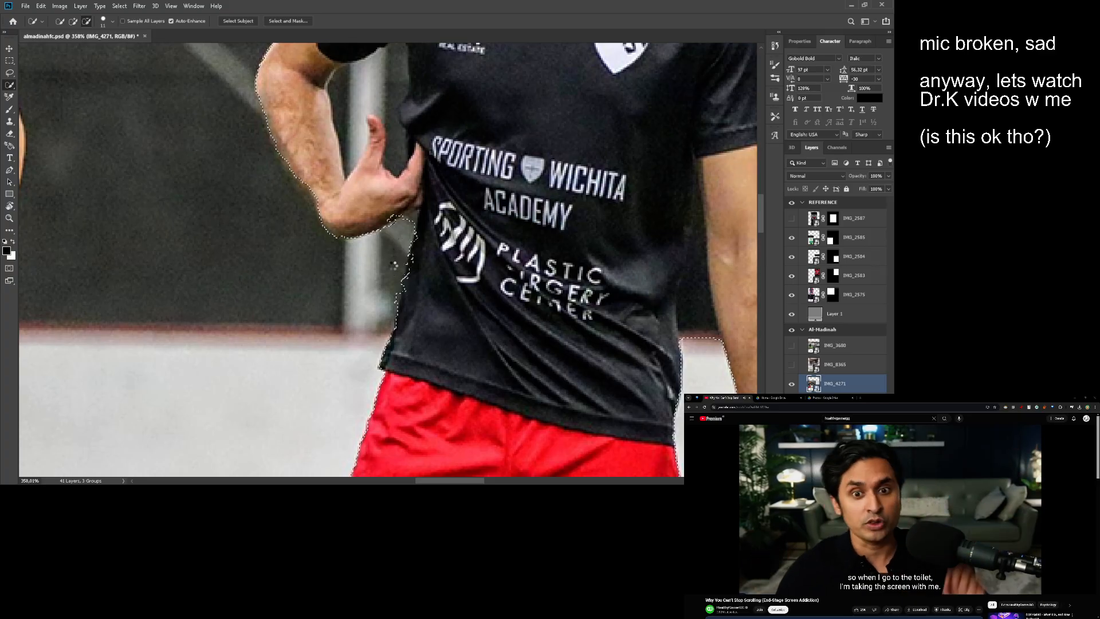
- Clean up the selection along the shirt's side below the hand with the Lasso tool
{"action": "key", "text": "l"}
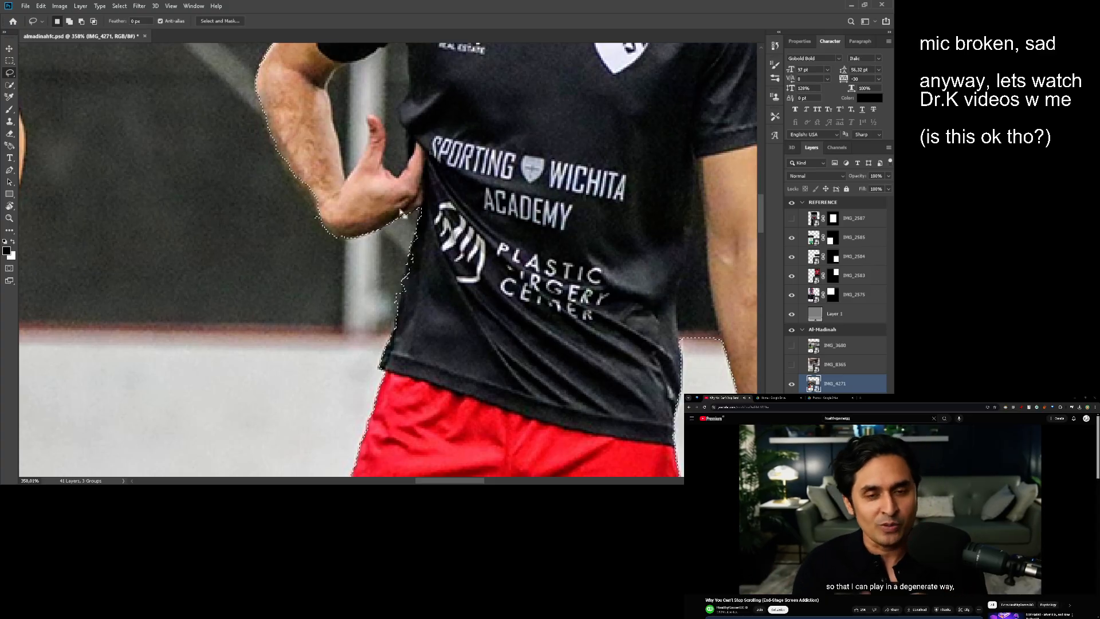
{"action": "left_click_drag", "start_coordinate": [301, 224], "coordinate": [308, 215]}
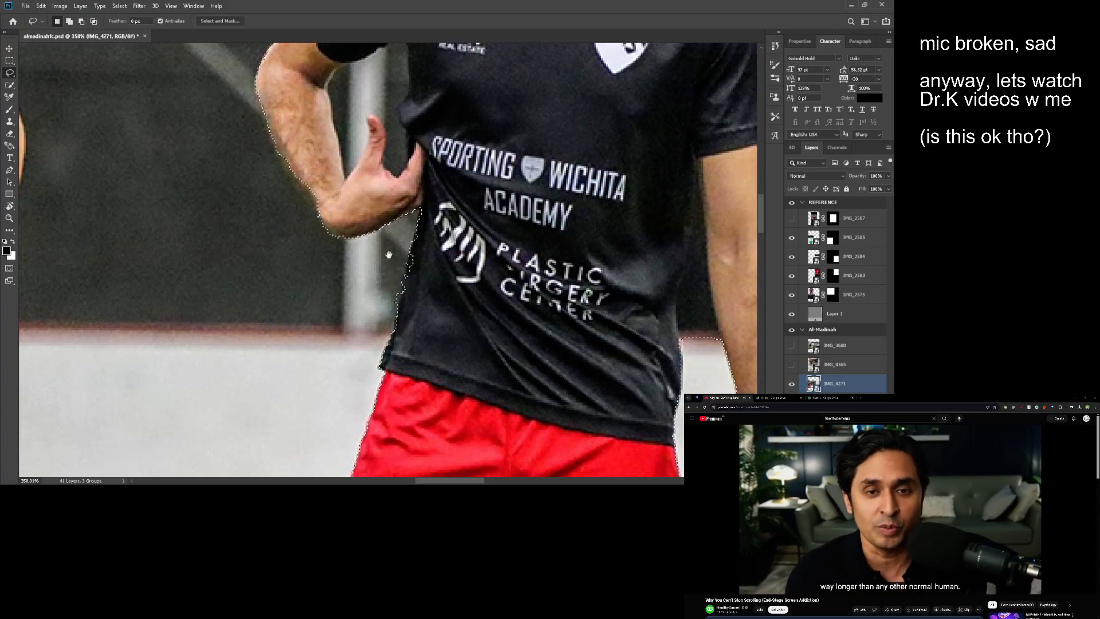
{"action": "left_click_drag", "start_coordinate": [395, 248], "coordinate": [407, 229]}
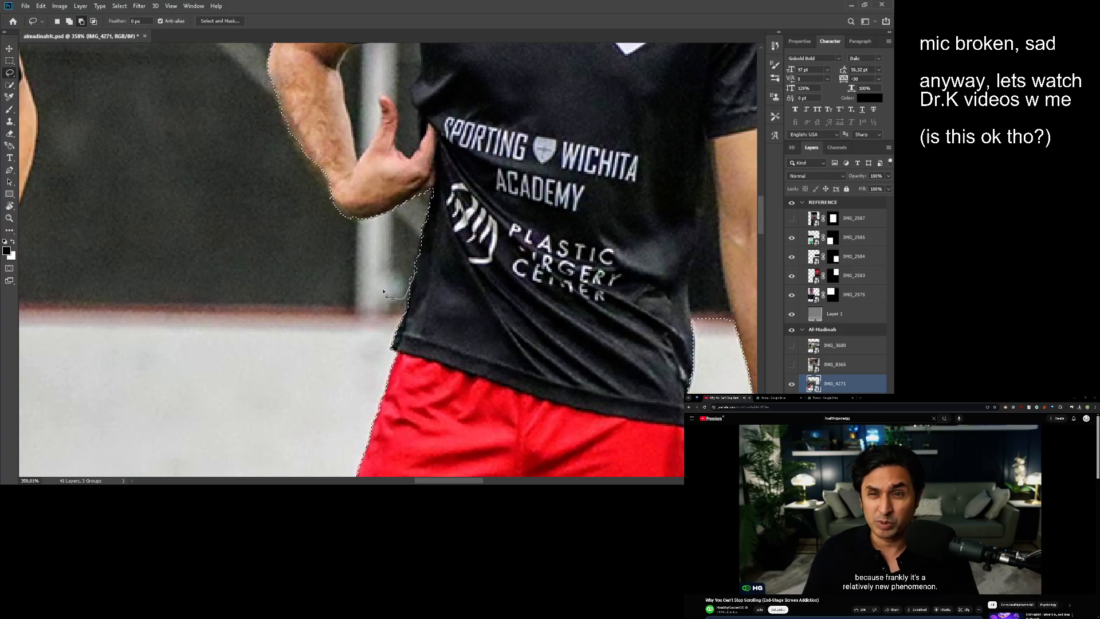
{"action": "left_click_drag", "start_coordinate": [419, 158], "coordinate": [425, 313]}
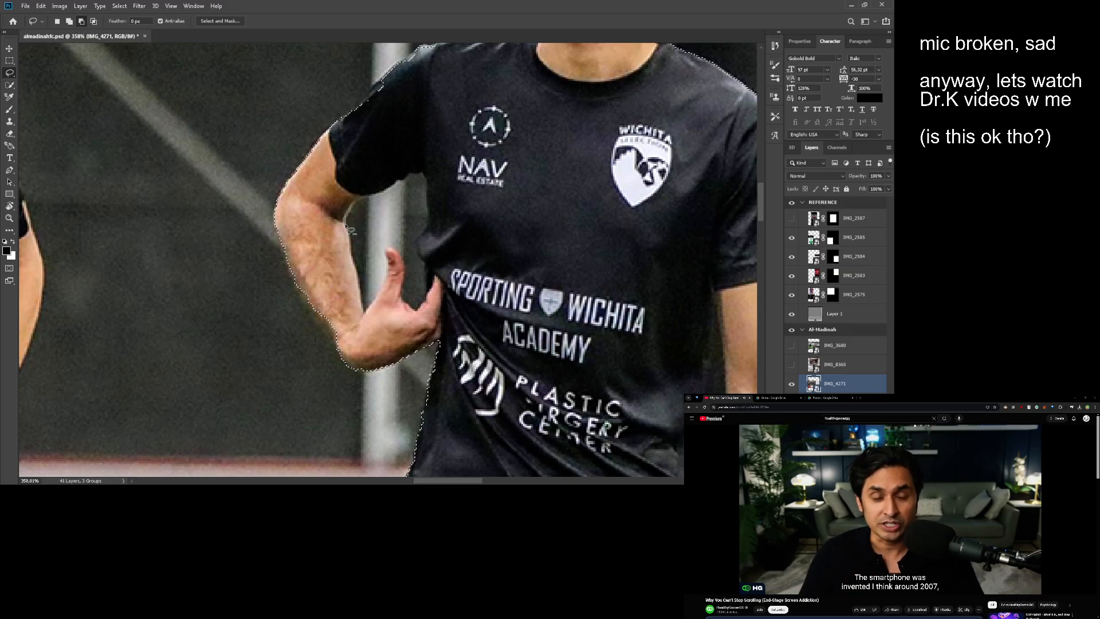
- Lasso the background gap between the bent arm and the torso, above the thumb, out of the selection
{"action": "left_click_drag", "start_coordinate": [379, 196], "coordinate": [400, 186]}
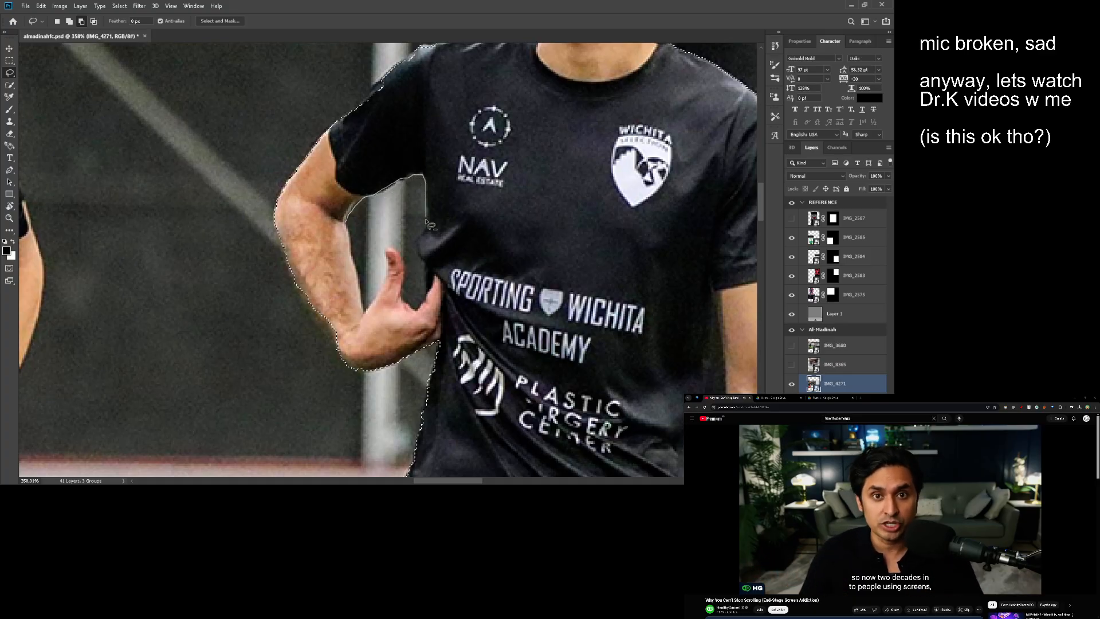
{"action": "mouse_move", "coordinate": [378, 238]}
{"action": "left_mouse_down"}
{"action": "mouse_move", "coordinate": [412, 175]}
{"action": "mouse_move", "coordinate": [351, 230]}
{"action": "left_mouse_up"}
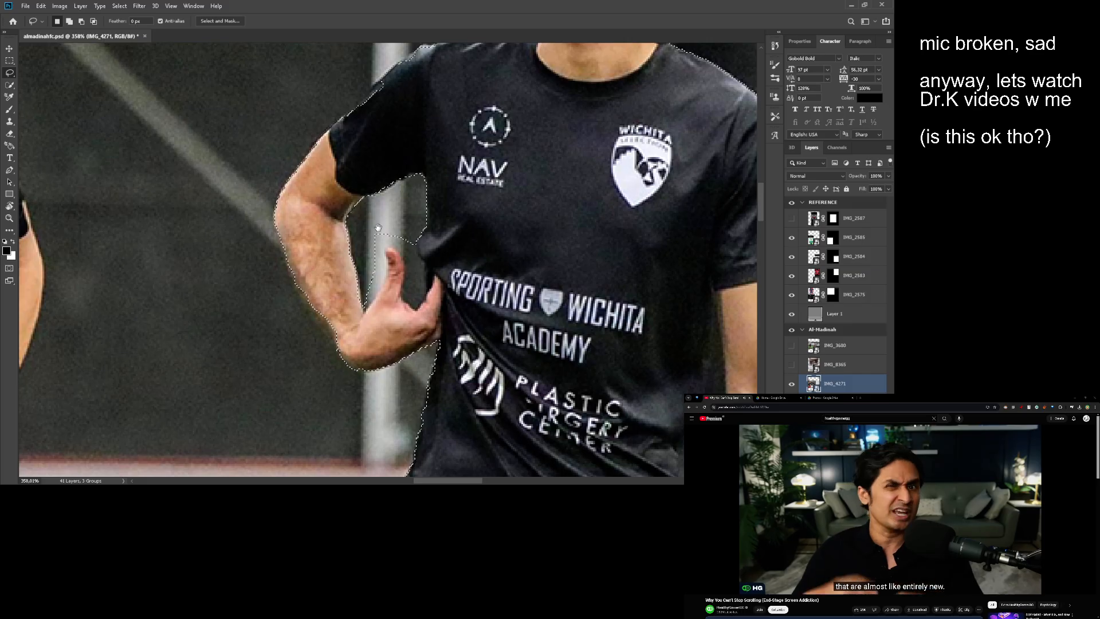
{"action": "mouse_move", "coordinate": [379, 229]}
{"action": "left_mouse_down"}
{"action": "mouse_move", "coordinate": [362, 224]}
{"action": "mouse_move", "coordinate": [346, 300]}
{"action": "mouse_move", "coordinate": [358, 229]}
{"action": "left_mouse_up"}
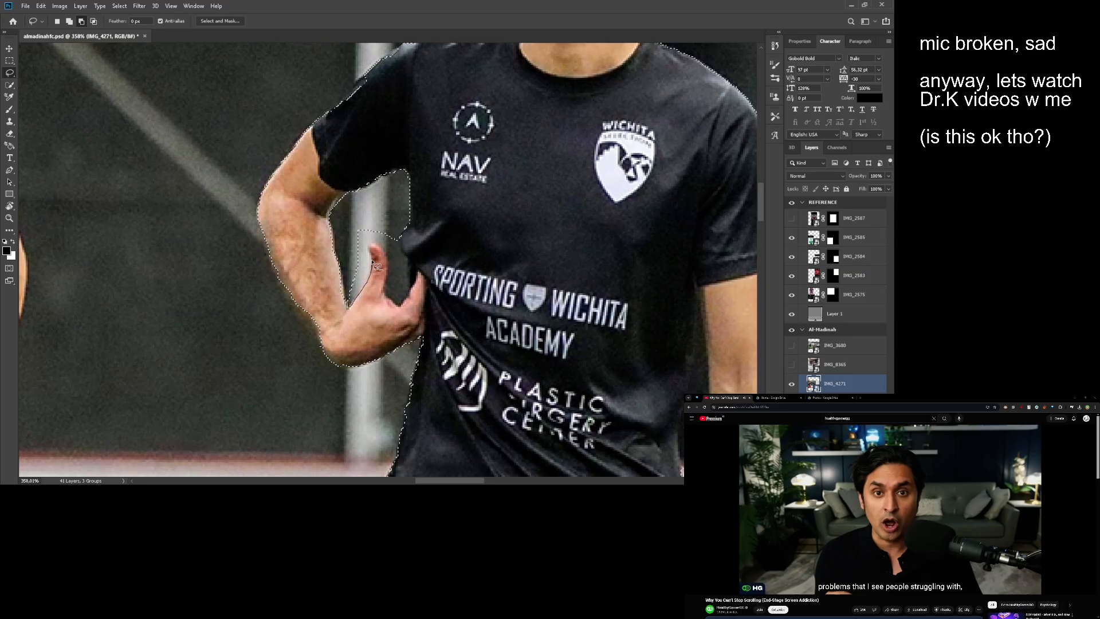
- Subtract the remaining background around the raised thumb from the selection
{"action": "left_click_drag", "start_coordinate": [352, 223], "coordinate": [348, 228]}
{"action": "left_click_drag", "start_coordinate": [361, 231], "coordinate": [341, 229]}
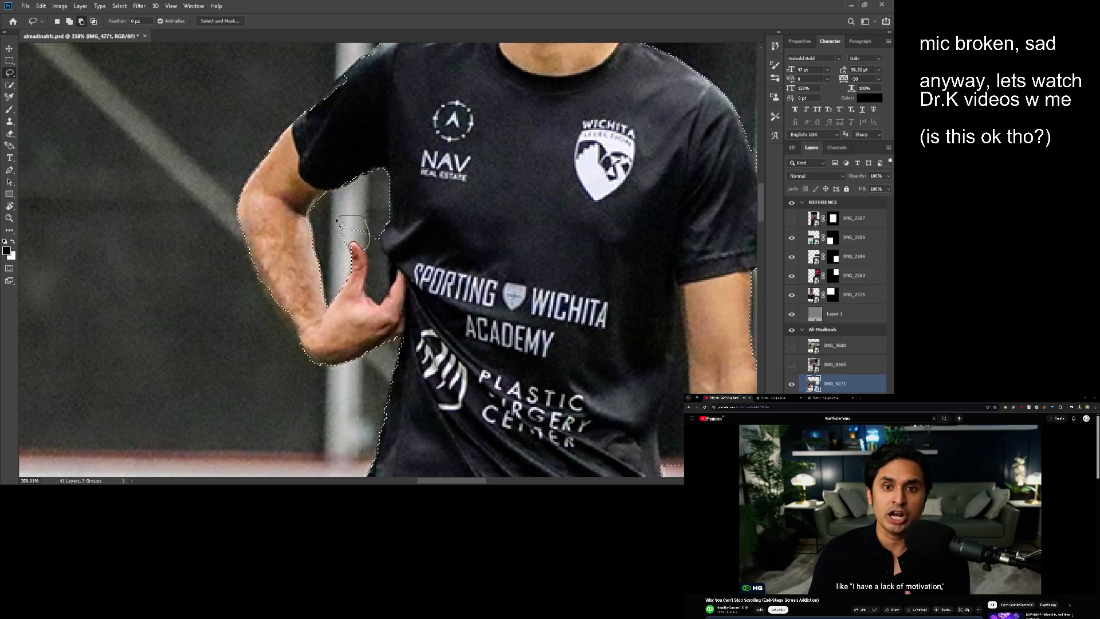
{"action": "mouse_move", "coordinate": [346, 253]}
{"action": "left_mouse_down"}
{"action": "mouse_move", "coordinate": [334, 246]}
{"action": "mouse_move", "coordinate": [354, 247]}
{"action": "mouse_move", "coordinate": [358, 231]}
{"action": "left_mouse_up"}
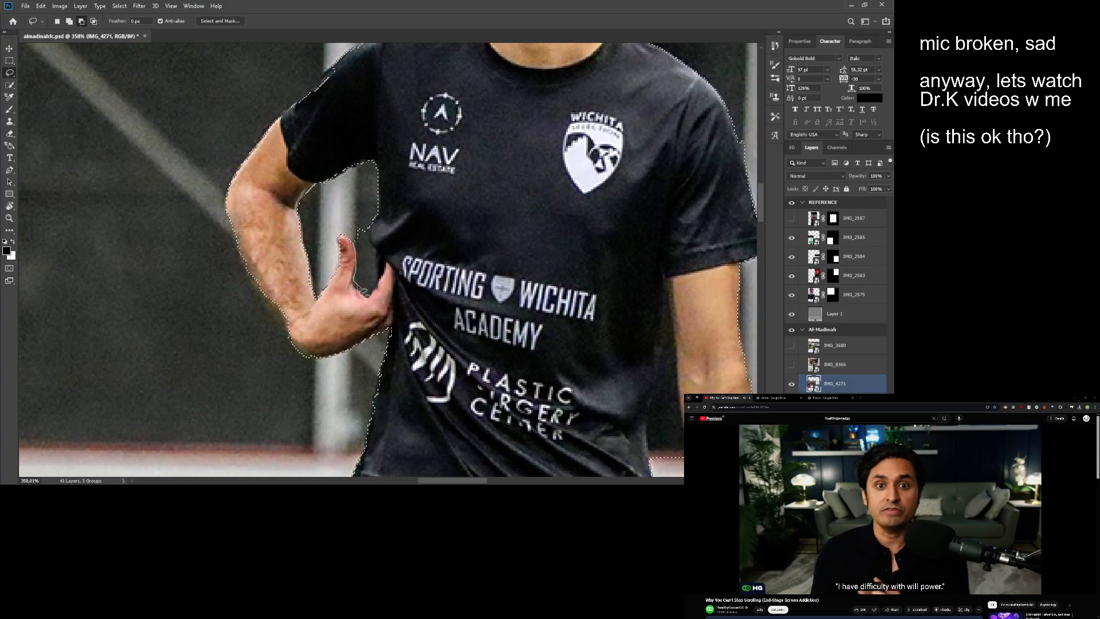
{"action": "mouse_move", "coordinate": [356, 215]}
{"action": "left_mouse_down"}
{"action": "mouse_move", "coordinate": [363, 280]}
{"action": "mouse_move", "coordinate": [373, 231]}
{"action": "mouse_move", "coordinate": [390, 279]}
{"action": "mouse_move", "coordinate": [379, 300]}
{"action": "mouse_move", "coordinate": [371, 258]}
{"action": "left_mouse_up"}
- Lasso the background gap between the torso and the hanging arm out of the selection
{"action": "mouse_move", "coordinate": [372, 204]}
{"action": "left_mouse_down"}
{"action": "mouse_move", "coordinate": [395, 207]}
{"action": "mouse_move", "coordinate": [327, 169]}
{"action": "left_mouse_up"}
{"action": "left_click_drag", "start_coordinate": [550, 246], "coordinate": [393, 166]}
{"action": "left_click_drag", "start_coordinate": [395, 231], "coordinate": [395, 210]}
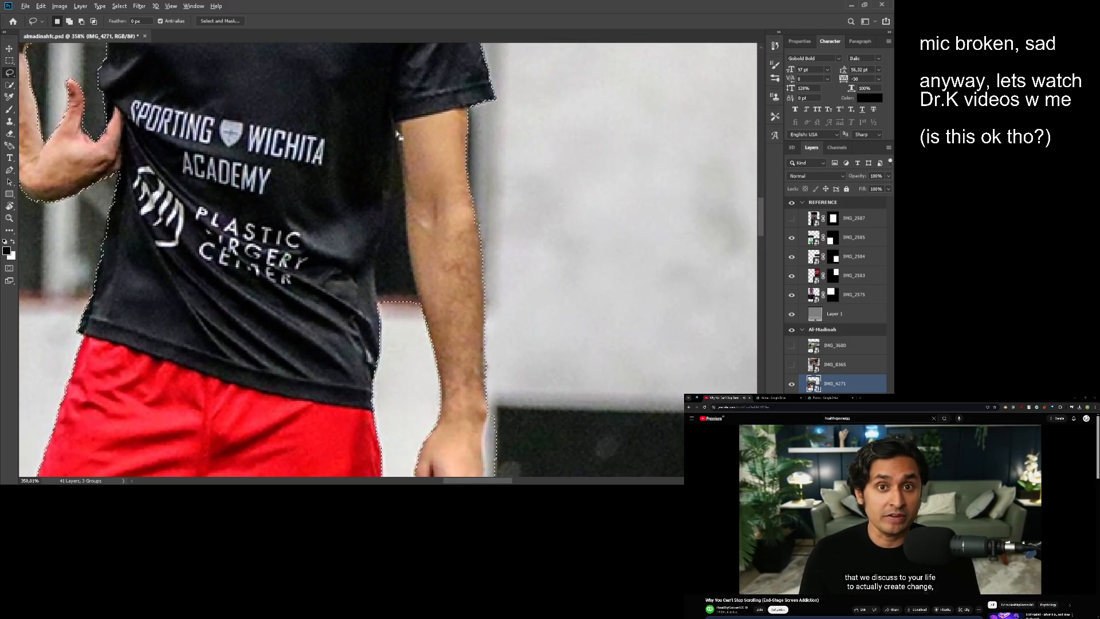
{"action": "mouse_move", "coordinate": [395, 133]}
{"action": "left_mouse_down"}
{"action": "mouse_move", "coordinate": [388, 213]}
{"action": "mouse_move", "coordinate": [403, 152]}
{"action": "left_mouse_up"}
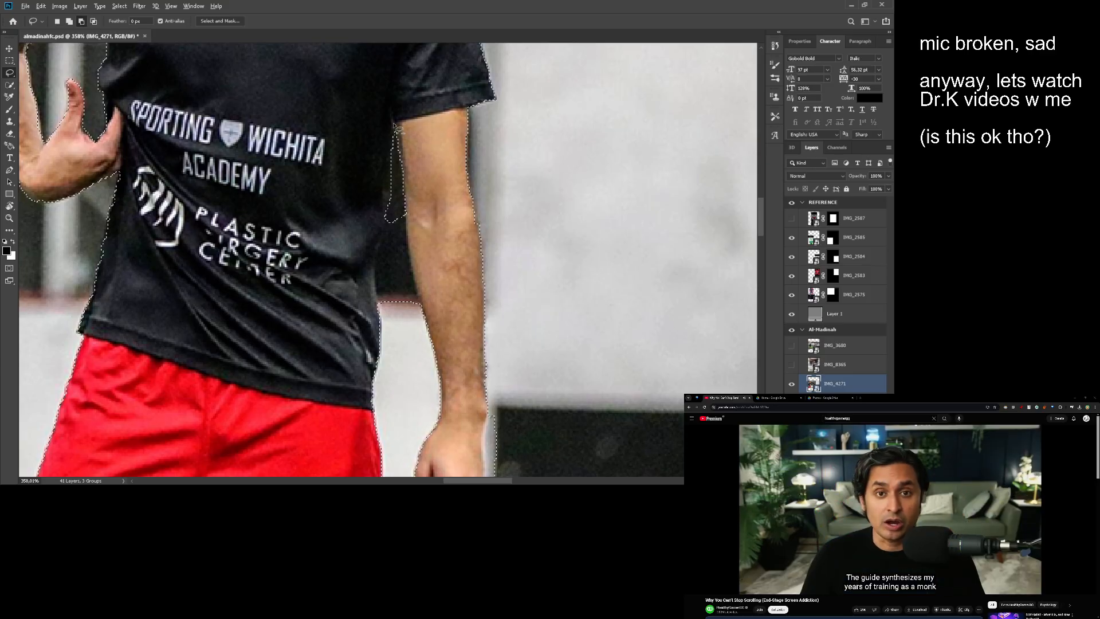
{"action": "scroll", "coordinate": [398, 150], "scroll_direction": "down", "scroll_amount": 2}
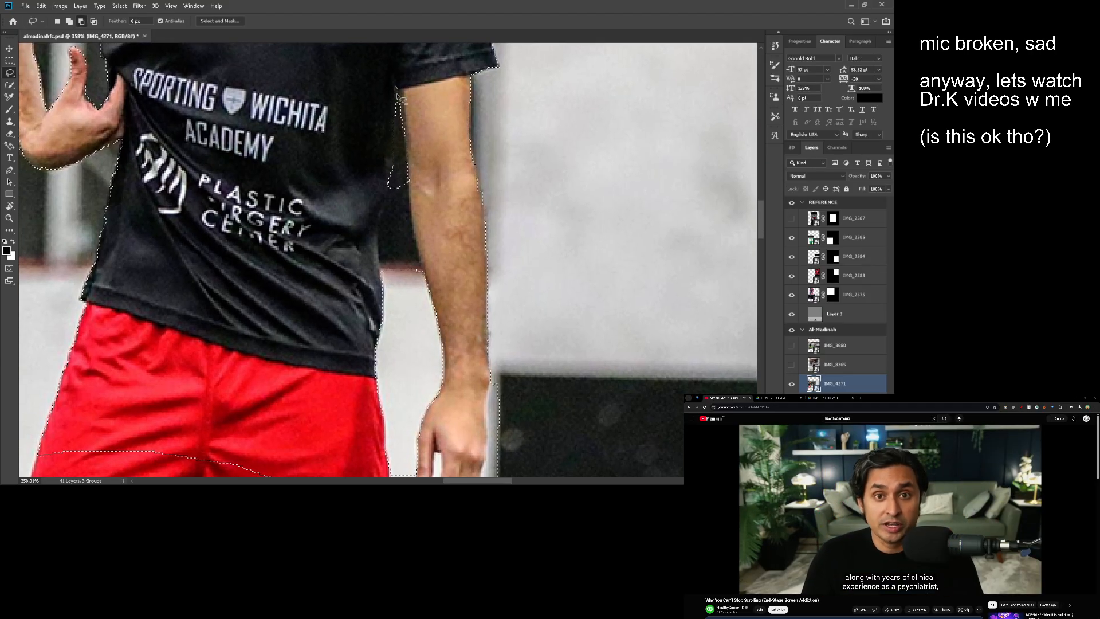
{"action": "scroll", "coordinate": [399, 119], "scroll_direction": "down", "scroll_amount": 3}
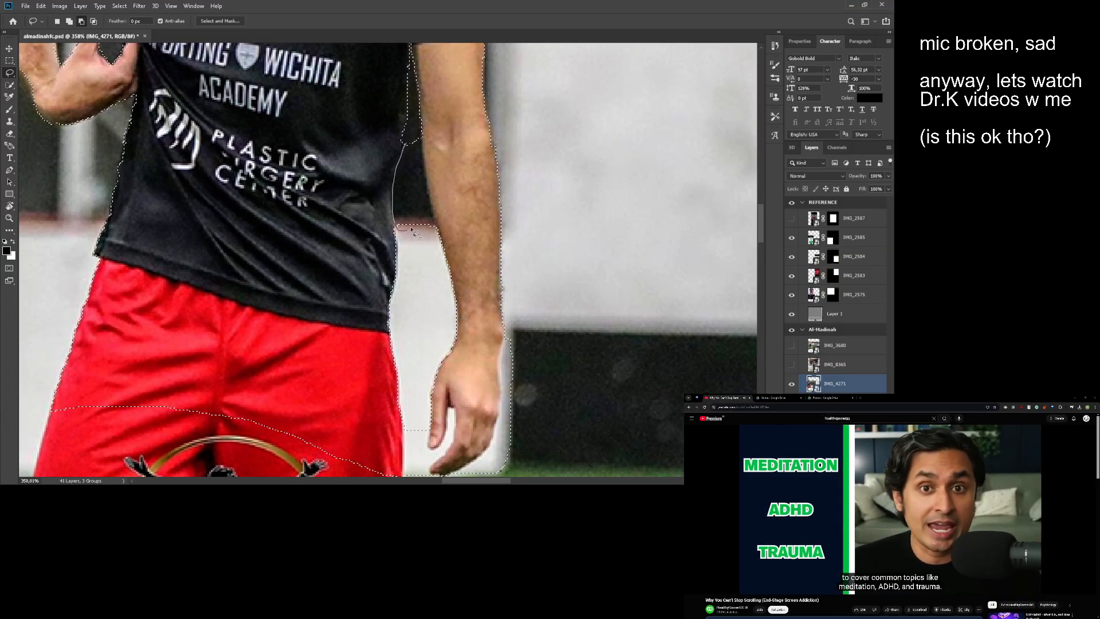
{"action": "mouse_move", "coordinate": [413, 229]}
{"action": "left_mouse_down"}
{"action": "mouse_move", "coordinate": [423, 176]}
{"action": "mouse_move", "coordinate": [407, 139]}
{"action": "mouse_move", "coordinate": [418, 134]}
{"action": "mouse_move", "coordinate": [436, 230]}
{"action": "mouse_move", "coordinate": [416, 234]}
{"action": "mouse_move", "coordinate": [417, 130]}
{"action": "left_mouse_up"}
- Trim the selection along the outer edge of the hanging arm with the Lasso tool
{"action": "left_click_drag", "start_coordinate": [444, 167], "coordinate": [464, 318]}
{"action": "left_click_drag", "start_coordinate": [524, 166], "coordinate": [501, 158]}
{"action": "left_click_drag", "start_coordinate": [500, 157], "coordinate": [517, 367]}
- Extend the selection with the Lasso tool to include the curls behind the neck and the outer edge of the beard
{"action": "left_click_drag", "start_coordinate": [367, 176], "coordinate": [441, 192]}
{"action": "left_click_drag", "start_coordinate": [420, 183], "coordinate": [374, 163]}
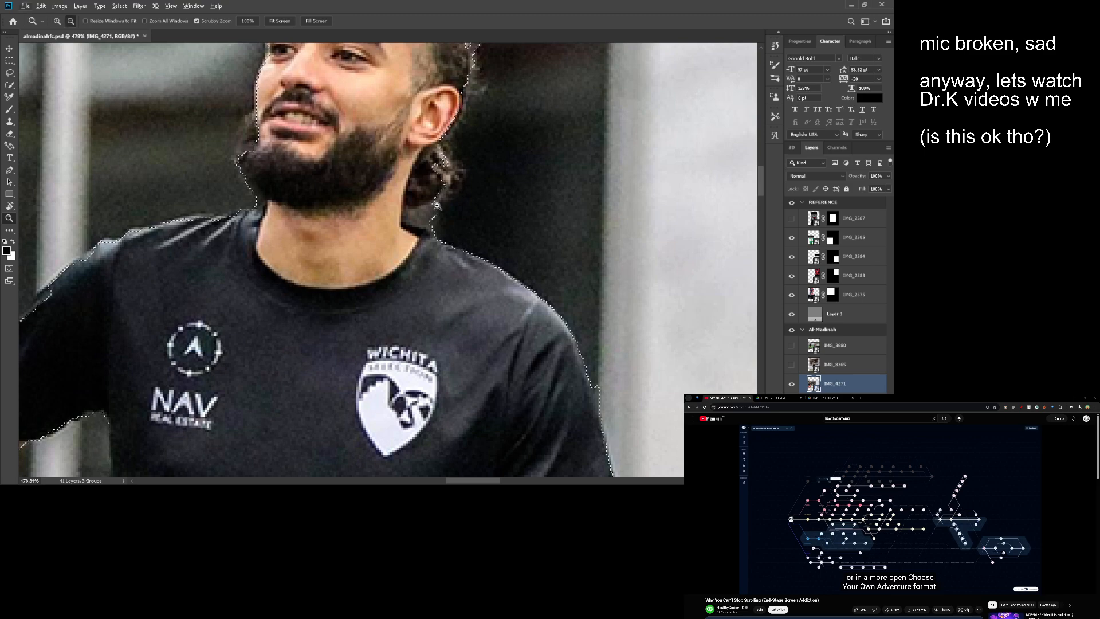
{"action": "key", "text": "l"}
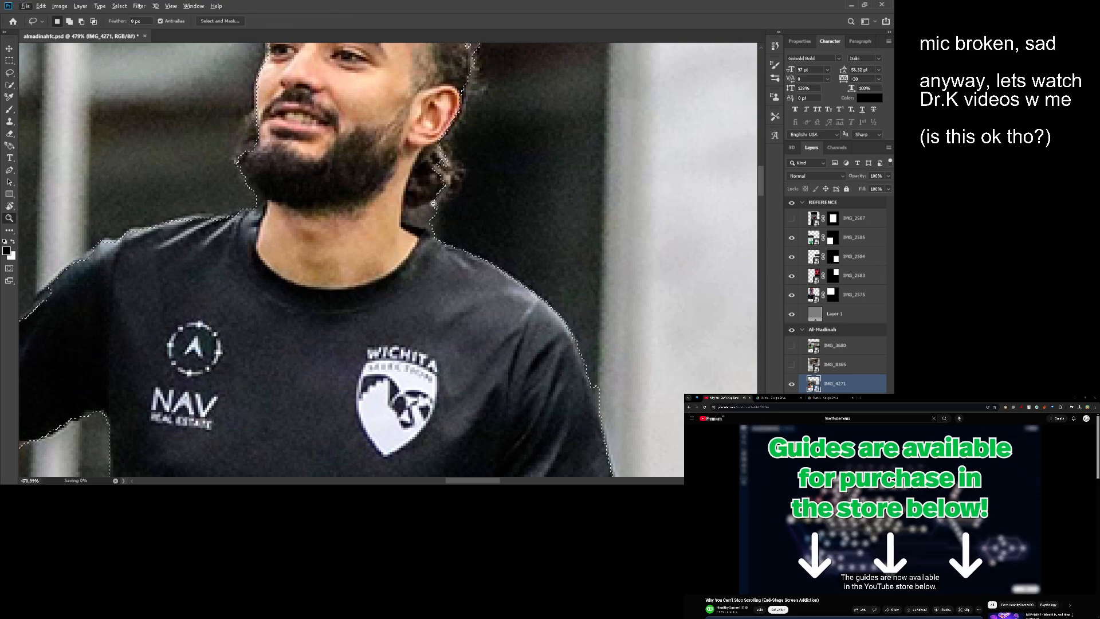
{"action": "mouse_move", "coordinate": [433, 203]}
{"action": "left_mouse_down"}
{"action": "mouse_move", "coordinate": [464, 206]}
{"action": "mouse_move", "coordinate": [430, 211]}
{"action": "mouse_move", "coordinate": [425, 224]}
{"action": "mouse_move", "coordinate": [453, 233]}
{"action": "mouse_move", "coordinate": [488, 201]}
{"action": "left_mouse_up"}
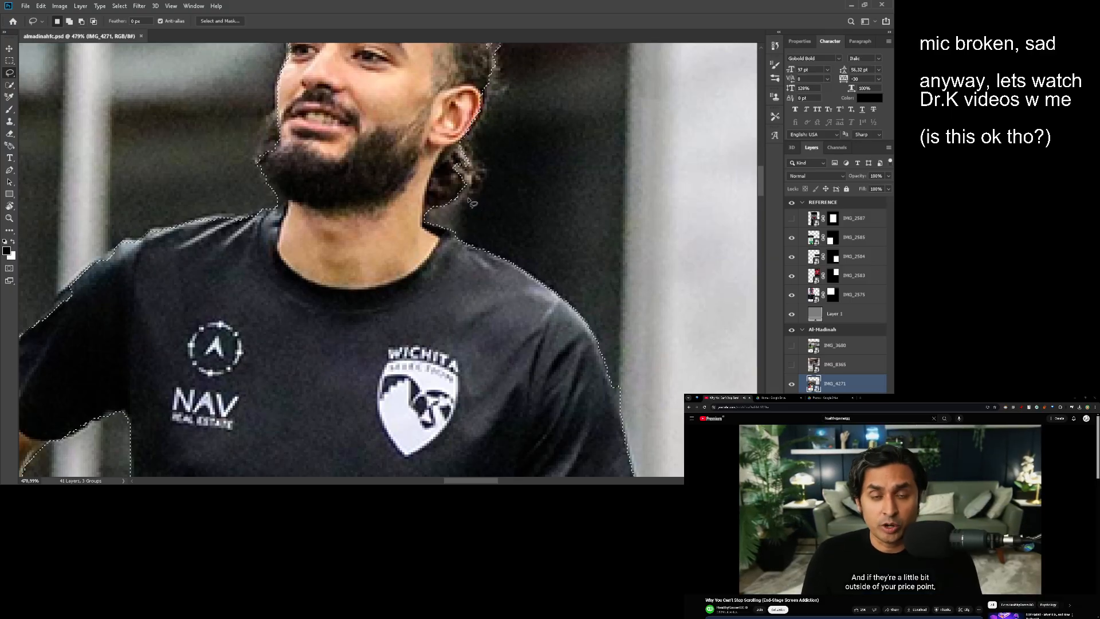
{"action": "left_click_drag", "start_coordinate": [274, 118], "coordinate": [348, 183]}
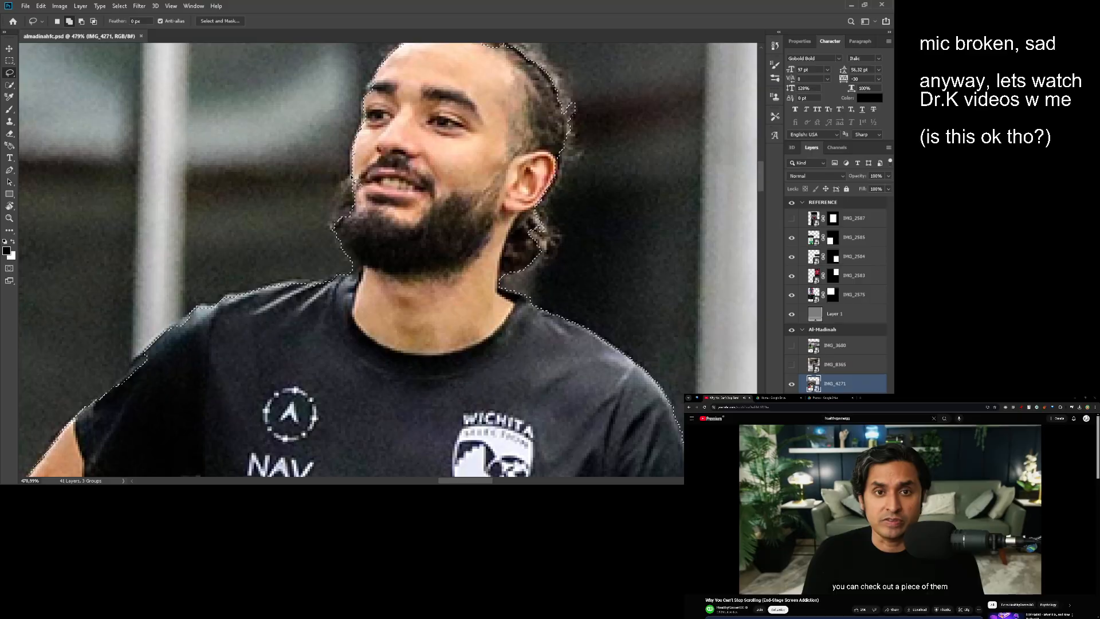
{"action": "left_click_drag", "start_coordinate": [411, 127], "coordinate": [382, 241]}
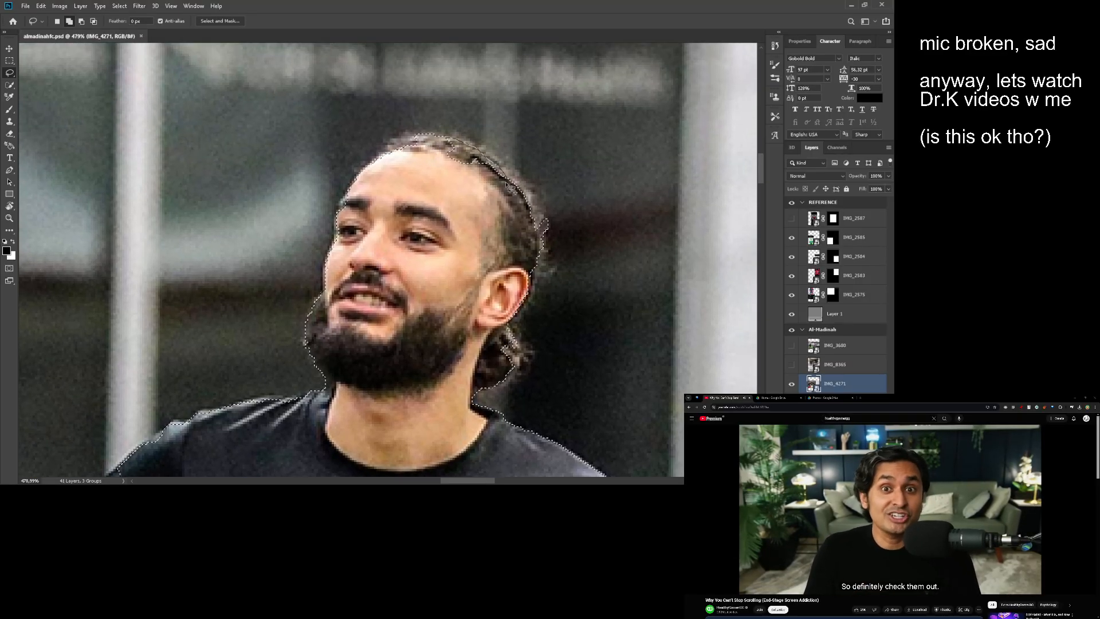
{"action": "left_click_drag", "start_coordinate": [394, 147], "coordinate": [421, 152]}
{"action": "left_click_drag", "start_coordinate": [349, 196], "coordinate": [361, 153]}
{"action": "left_click_drag", "start_coordinate": [367, 158], "coordinate": [282, 112]}
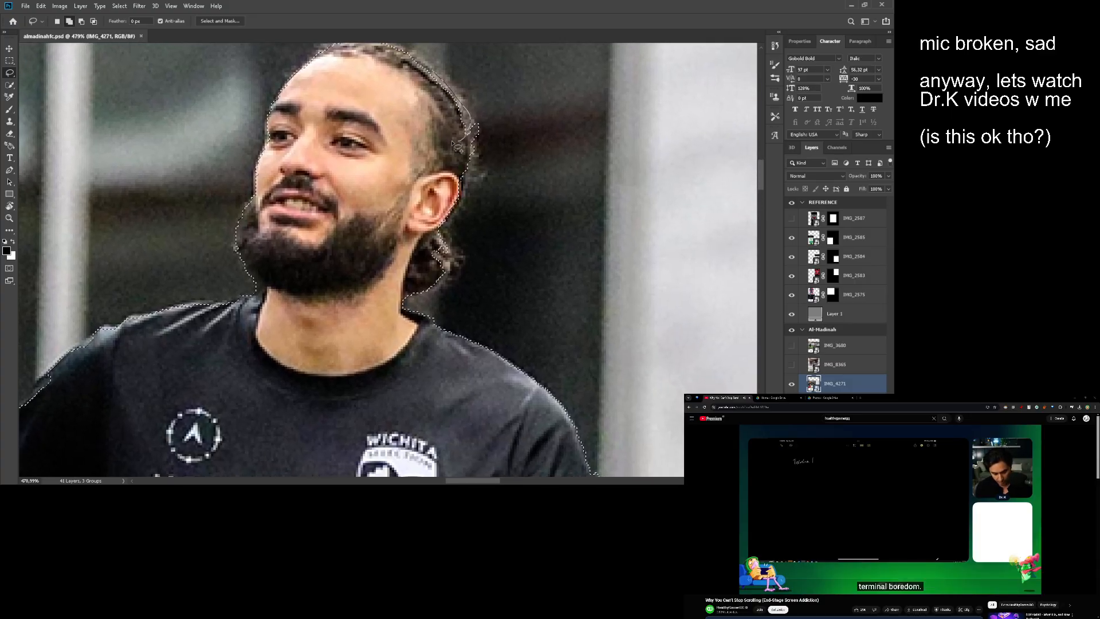
{"action": "mouse_move", "coordinate": [458, 146]}
{"action": "left_mouse_down"}
{"action": "mouse_move", "coordinate": [507, 247]}
{"action": "mouse_move", "coordinate": [510, 213]}
{"action": "mouse_move", "coordinate": [462, 170]}
{"action": "mouse_move", "coordinate": [445, 126]}
{"action": "mouse_move", "coordinate": [459, 74]}
{"action": "left_mouse_up"}
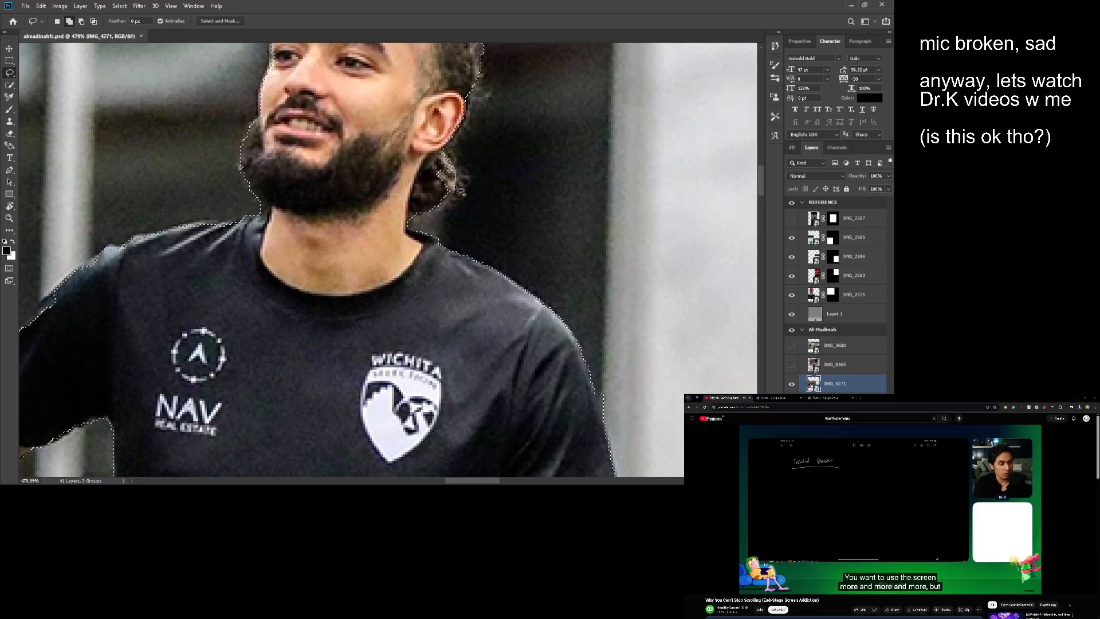
{"action": "left_click_drag", "start_coordinate": [424, 152], "coordinate": [420, 149]}
{"action": "left_click_drag", "start_coordinate": [469, 168], "coordinate": [497, 145]}
- Subtract the background strip along the outer side of the hanging hand from the selection
{"action": "mouse_move", "coordinate": [342, 158]}
{"action": "left_mouse_down"}
{"action": "mouse_move", "coordinate": [464, 147]}
{"action": "mouse_move", "coordinate": [411, 183]}
{"action": "left_mouse_up"}
{"action": "mouse_move", "coordinate": [423, 166]}
{"action": "left_mouse_down"}
{"action": "mouse_move", "coordinate": [442, 147]}
{"action": "mouse_move", "coordinate": [425, 172]}
{"action": "left_mouse_up"}
{"action": "mouse_move", "coordinate": [413, 298]}
{"action": "left_mouse_down"}
{"action": "mouse_move", "coordinate": [459, 194]}
{"action": "mouse_move", "coordinate": [417, 6]}
{"action": "left_mouse_up"}
{"action": "mouse_move", "coordinate": [430, 160]}
{"action": "left_mouse_down"}
{"action": "mouse_move", "coordinate": [408, 162]}
{"action": "mouse_move", "coordinate": [403, 368]}
{"action": "left_mouse_up"}
{"action": "left_click_drag", "start_coordinate": [344, 86], "coordinate": [335, 87]}
{"action": "left_click_drag", "start_coordinate": [447, 351], "coordinate": [479, 349]}
{"action": "left_click_drag", "start_coordinate": [476, 238], "coordinate": [442, 260]}
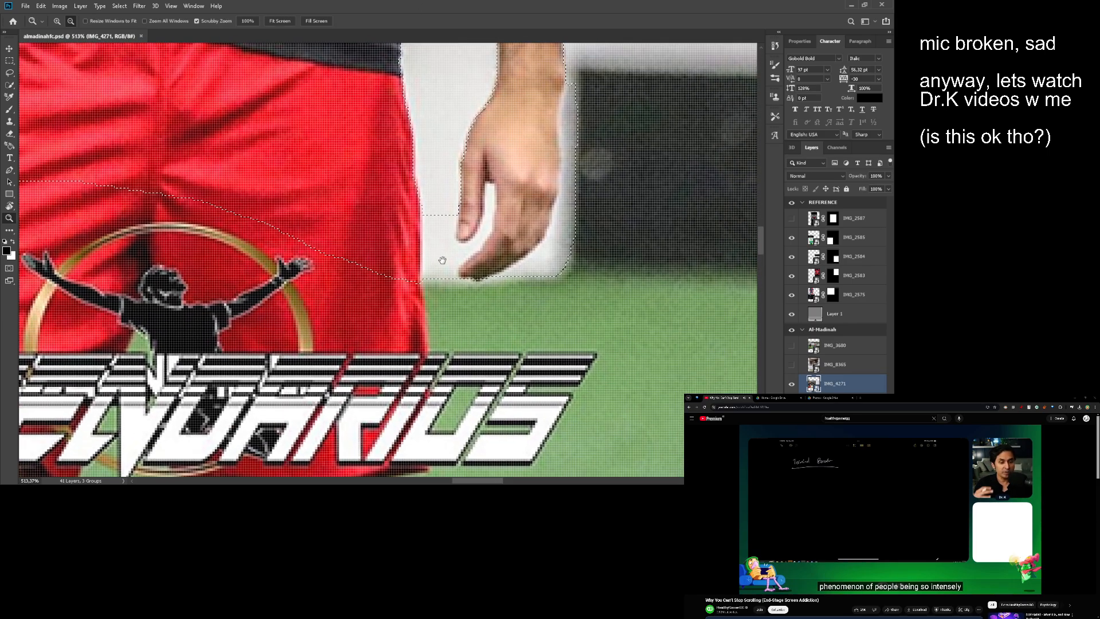
{"action": "mouse_move", "coordinate": [572, 112]}
{"action": "left_mouse_down"}
{"action": "mouse_move", "coordinate": [499, 223]}
{"action": "mouse_move", "coordinate": [488, 216]}
{"action": "left_mouse_up"}
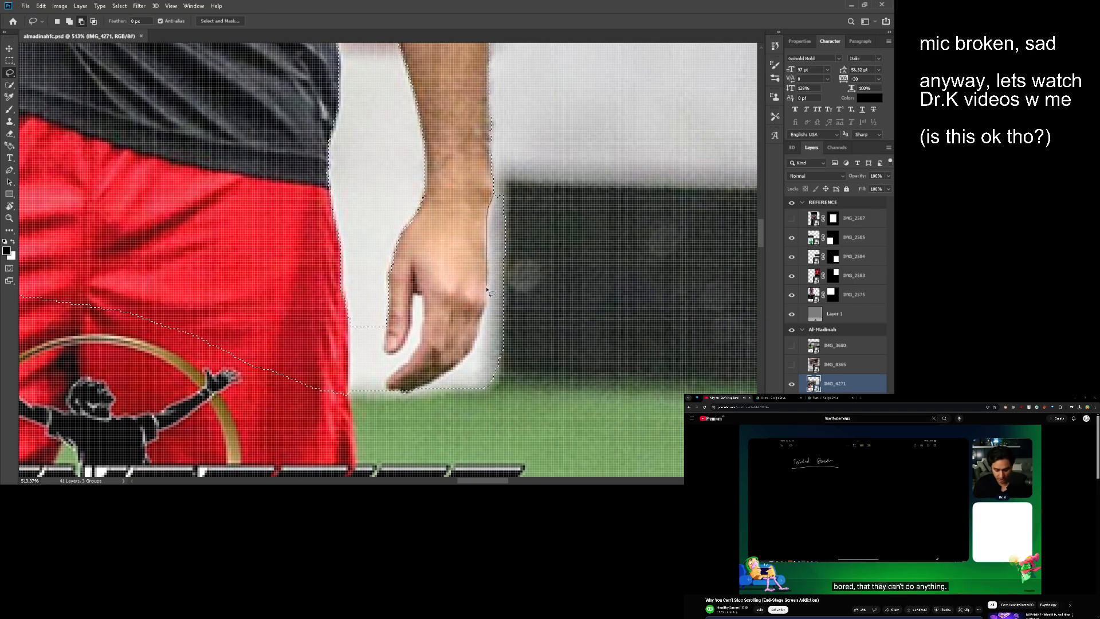
{"action": "left_click_drag", "start_coordinate": [488, 290], "coordinate": [484, 313]}
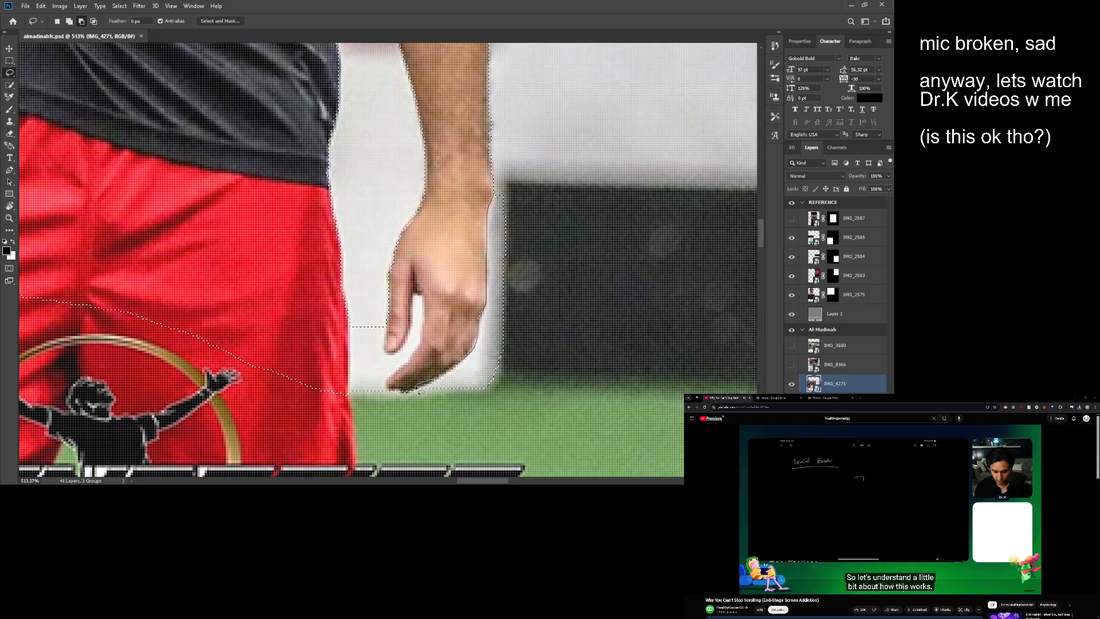
{"action": "left_click_drag", "start_coordinate": [639, 228], "coordinate": [601, 172]}
{"action": "left_click_drag", "start_coordinate": [535, 188], "coordinate": [596, 178]}
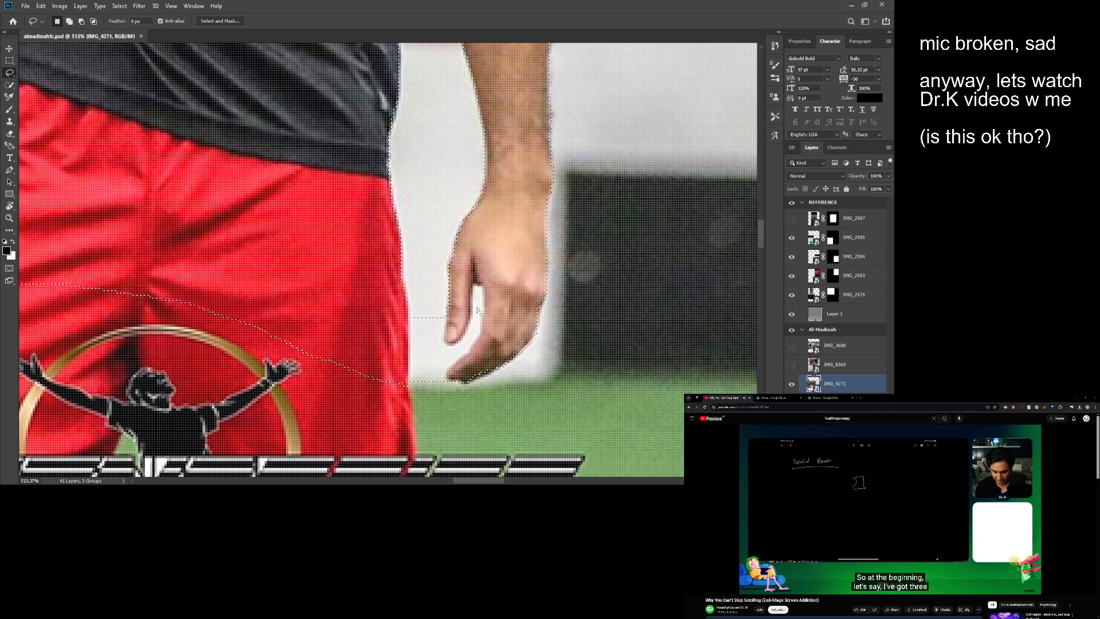
- Lasso the background between the fingers and between the hanging hand and the shorts out of the selection
{"action": "mouse_move", "coordinate": [482, 325]}
{"action": "left_mouse_down"}
{"action": "mouse_move", "coordinate": [444, 368]}
{"action": "mouse_move", "coordinate": [476, 313]}
{"action": "mouse_move", "coordinate": [459, 351]}
{"action": "mouse_move", "coordinate": [480, 337]}
{"action": "mouse_move", "coordinate": [469, 301]}
{"action": "left_mouse_up"}
{"action": "left_click_drag", "start_coordinate": [463, 225], "coordinate": [455, 262]}
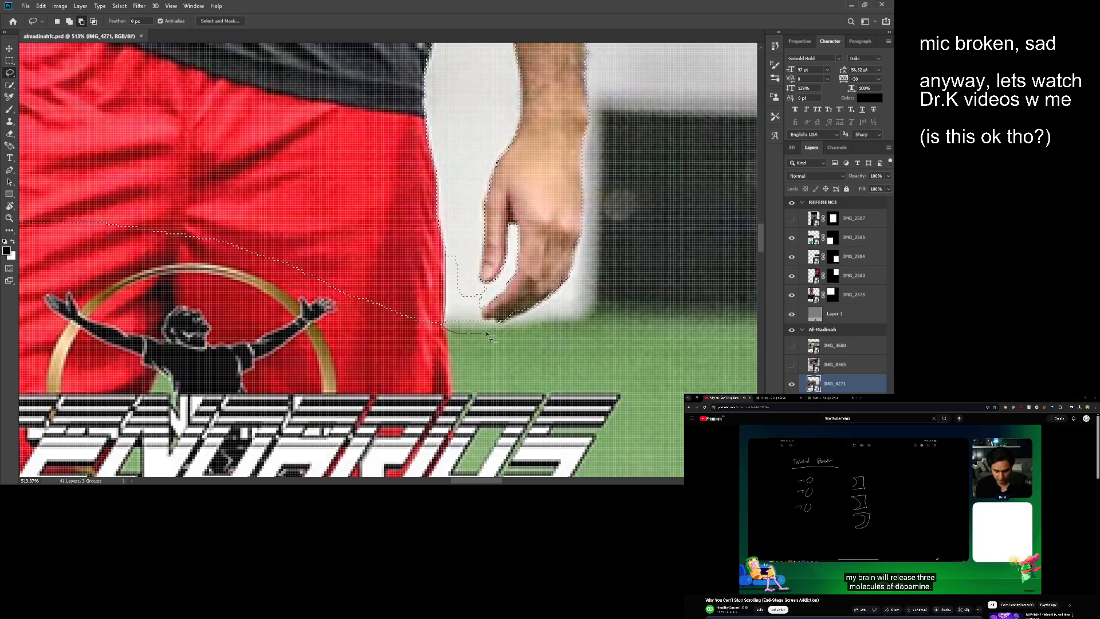
{"action": "left_click_drag", "start_coordinate": [488, 334], "coordinate": [488, 321]}
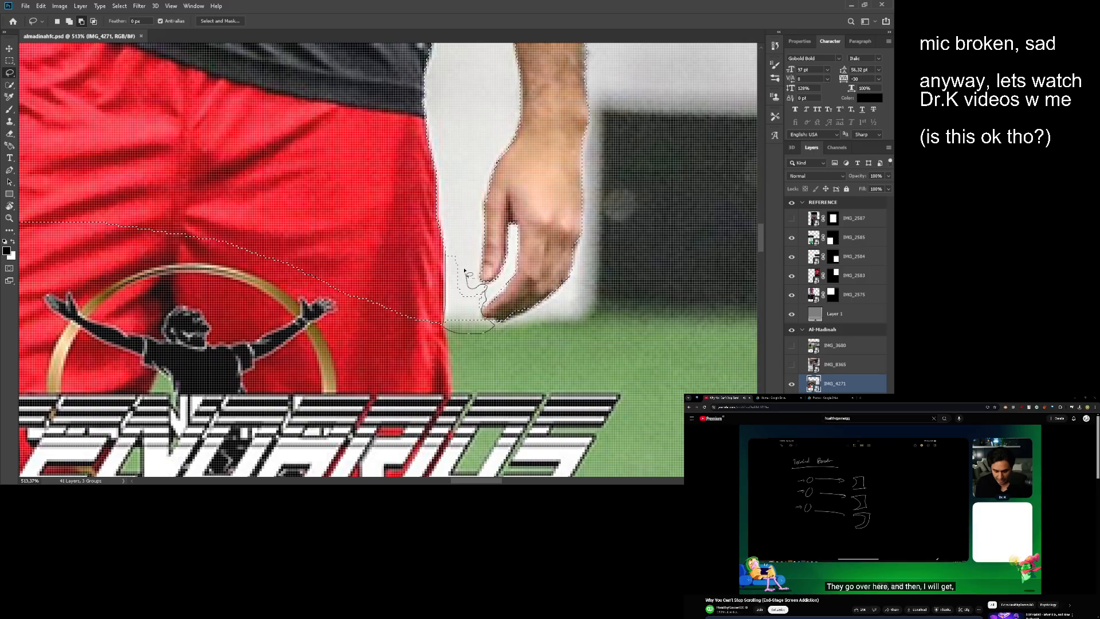
{"action": "left_click_drag", "start_coordinate": [465, 269], "coordinate": [454, 227]}
{"action": "left_click_drag", "start_coordinate": [507, 191], "coordinate": [508, 242]}
- Open the player selection in Select and Mask and choose the Refine Edge Brush for the head
{"action": "scroll", "coordinate": [504, 226], "scroll_direction": "down", "scroll_amount": 4}
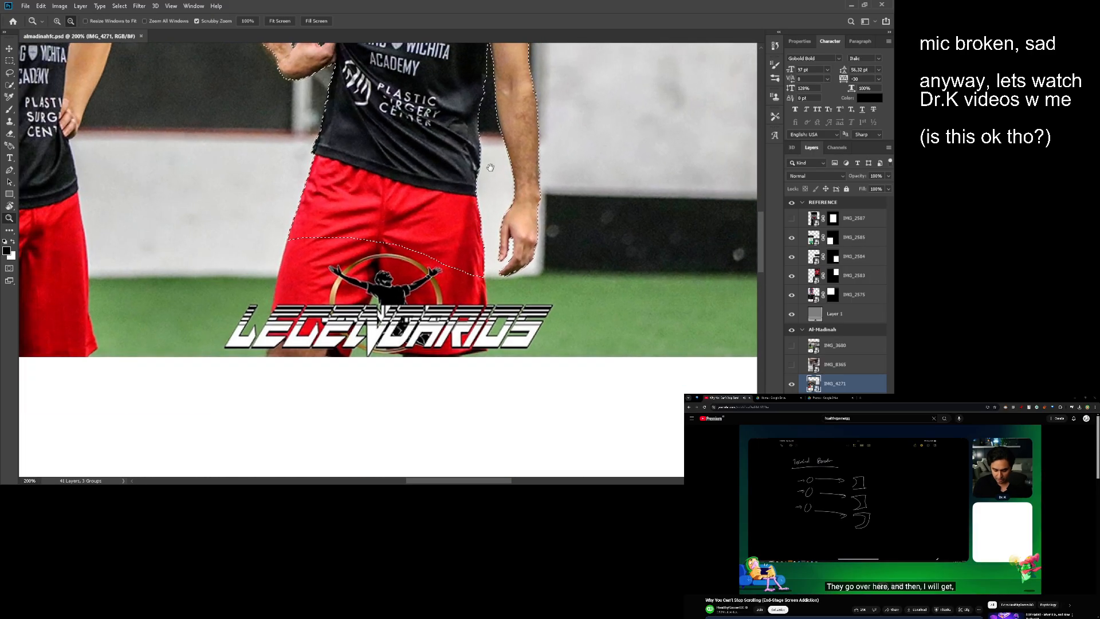
{"action": "mouse_move", "coordinate": [490, 167]}
{"action": "left_mouse_down"}
{"action": "mouse_move", "coordinate": [486, 365]}
{"action": "mouse_move", "coordinate": [476, 330]}
{"action": "left_mouse_up"}
{"action": "key", "text": "w"}
{"action": "left_click", "coordinate": [287, 22]}
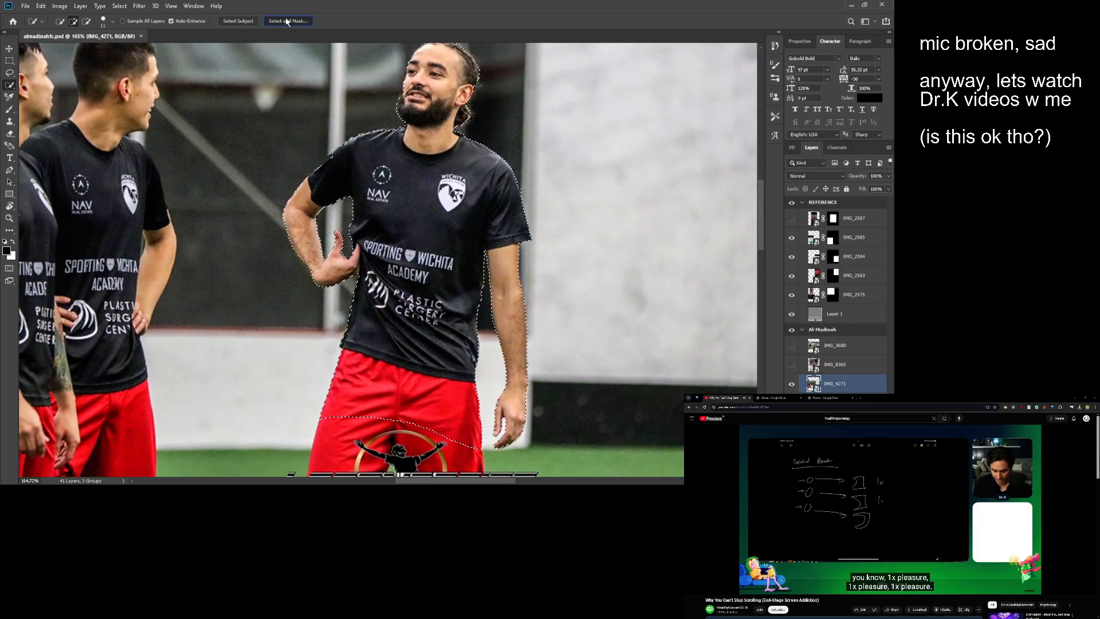
{"action": "left_click_drag", "start_coordinate": [425, 106], "coordinate": [458, 103]}
{"action": "left_click_drag", "start_coordinate": [461, 64], "coordinate": [433, 216]}
{"action": "mouse_move", "coordinate": [433, 216]}
{"action": "left_mouse_down"}
{"action": "mouse_move", "coordinate": [452, 216]}
{"action": "mouse_move", "coordinate": [432, 242]}
{"action": "left_mouse_up"}
{"action": "left_click", "coordinate": [9, 63]}
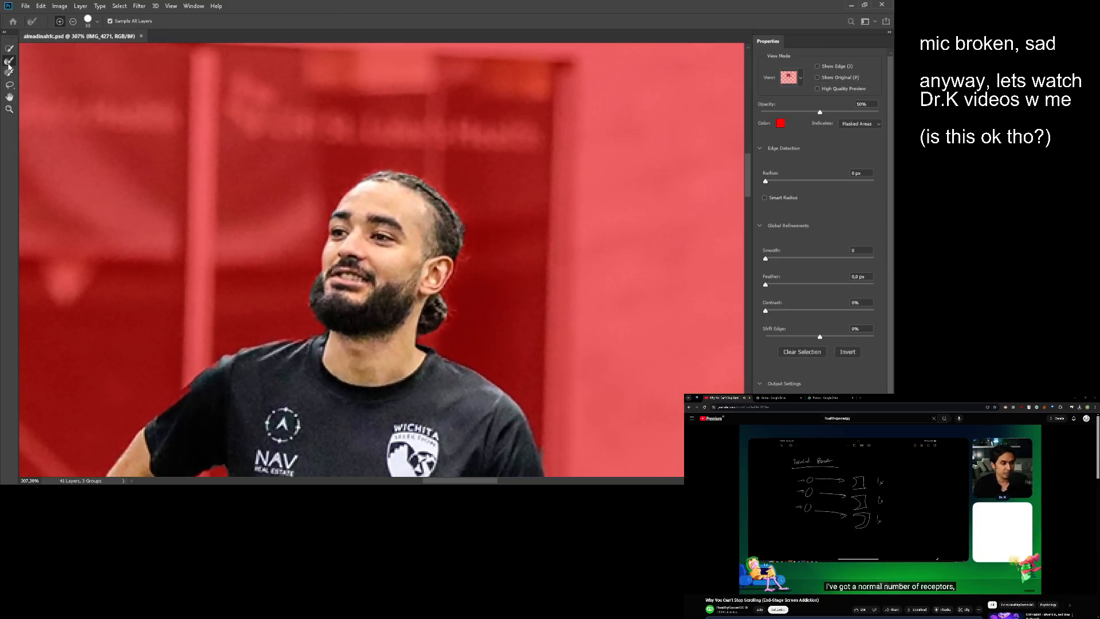
- Refine the selection edge around the hair and beard, and apply the refinement
{"action": "left_click_drag", "start_coordinate": [432, 174], "coordinate": [425, 174]}
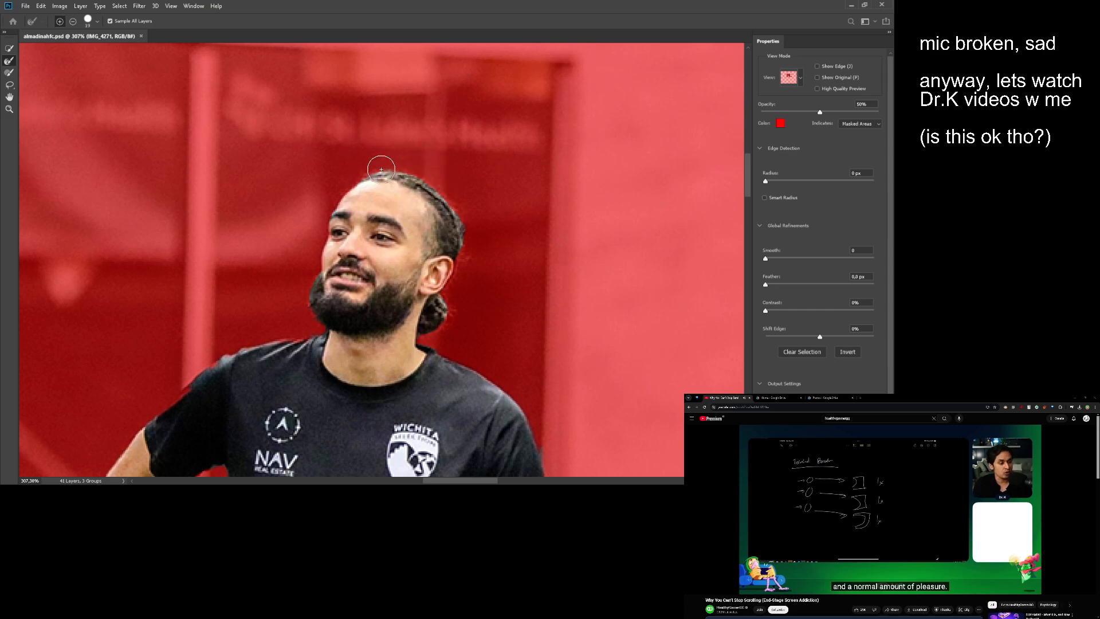
{"action": "left_click_drag", "start_coordinate": [468, 231], "coordinate": [473, 255]}
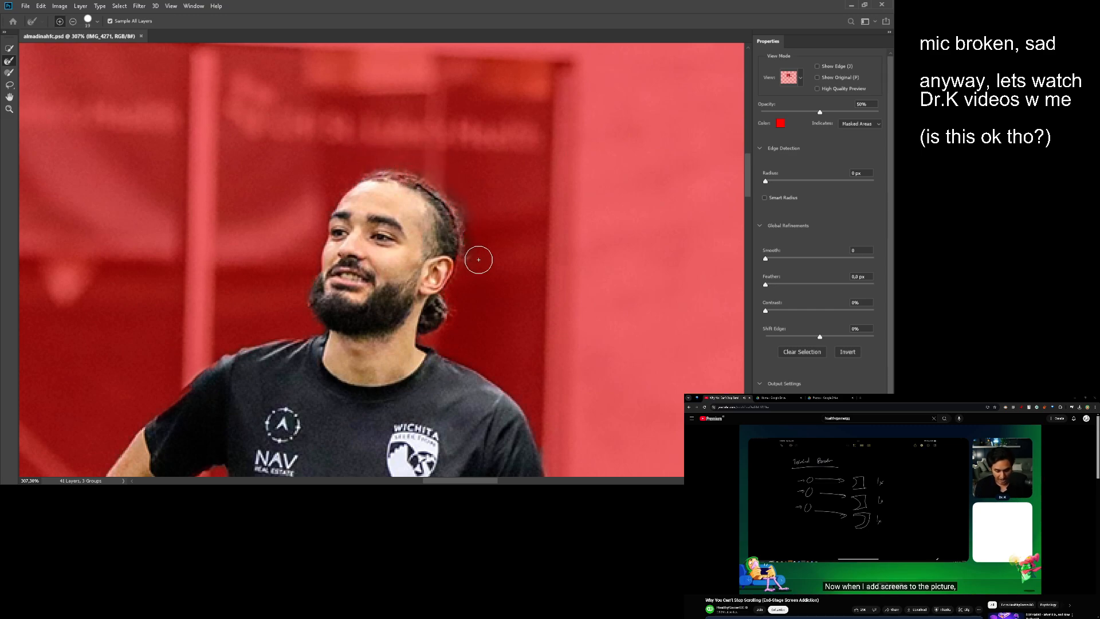
{"action": "left_click_drag", "start_coordinate": [504, 210], "coordinate": [540, 143]}
{"action": "left_click_drag", "start_coordinate": [346, 216], "coordinate": [342, 244]}
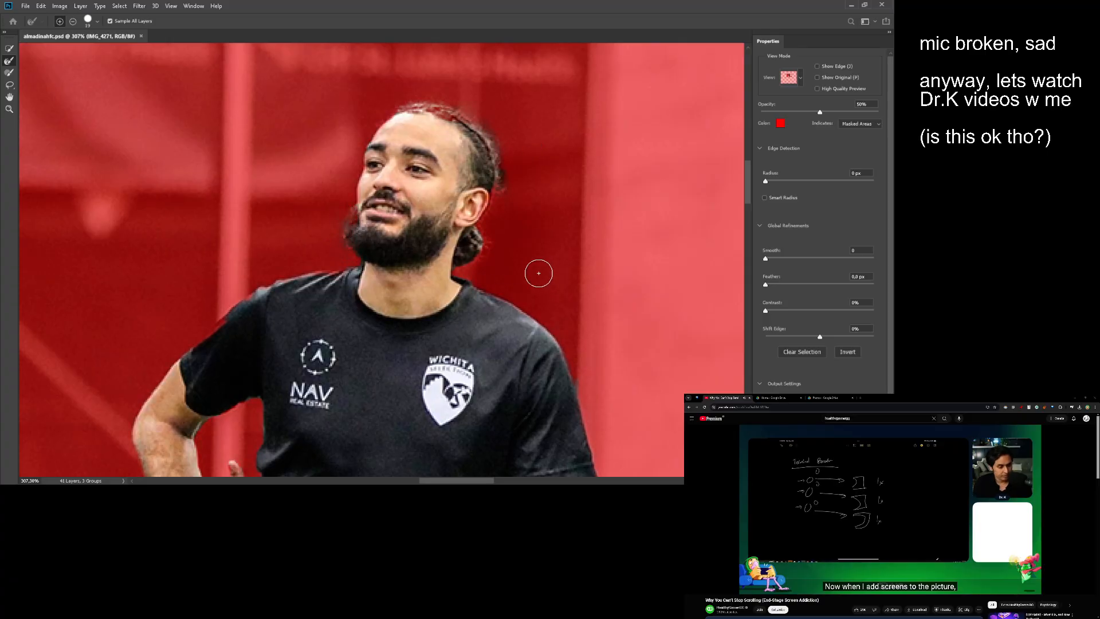
{"action": "scroll", "coordinate": [582, 220], "scroll_direction": "down", "scroll_amount": 2}
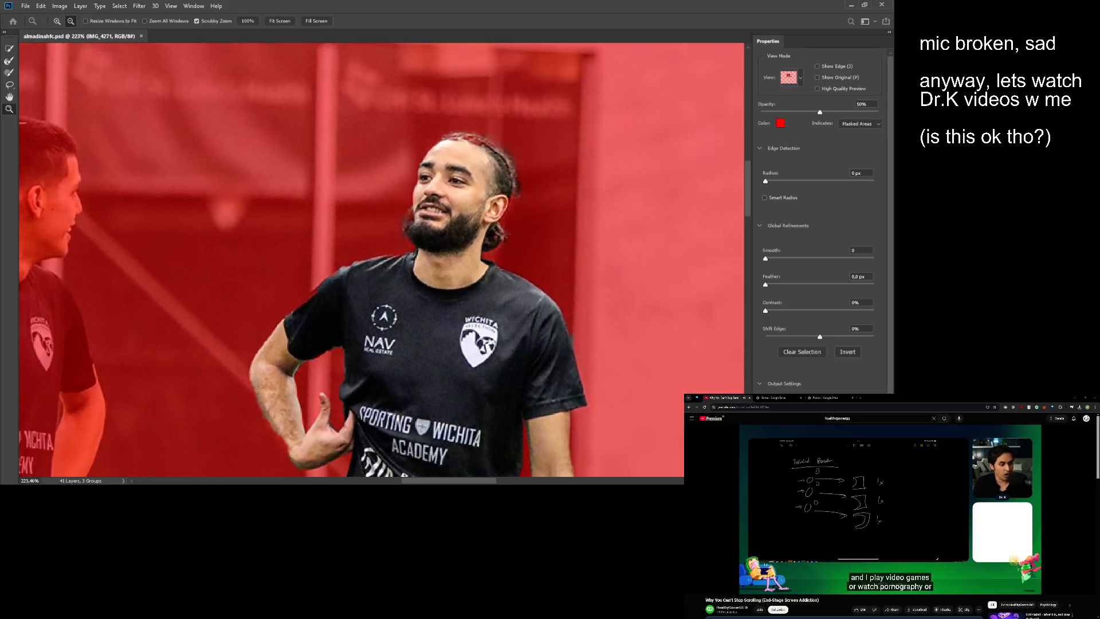
{"action": "key", "text": "Return"}
- Mask the IMG_4271 layer with the refined selection so only the player shows
{"action": "scroll", "coordinate": [592, 300], "scroll_direction": "down", "scroll_amount": 1}
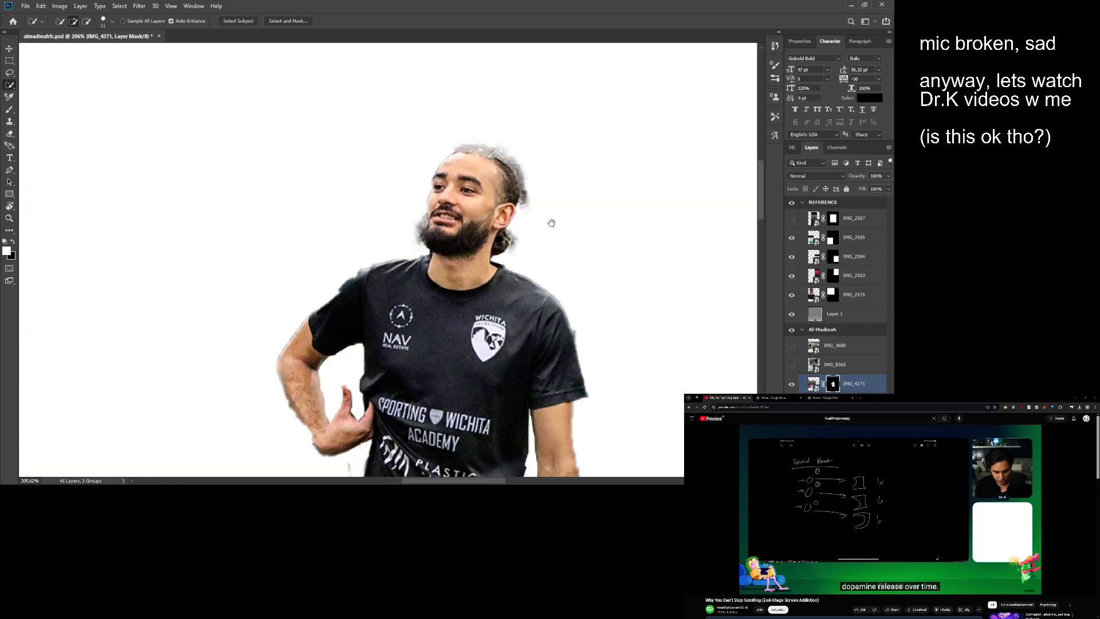
{"action": "left_click_drag", "start_coordinate": [551, 223], "coordinate": [512, 204]}
{"action": "key", "text": "z"}
{"action": "left_click_drag", "start_coordinate": [489, 145], "coordinate": [465, 176]}
{"action": "key", "text": "ctrl+z"}
{"action": "key", "text": "ctrl+z"}
{"action": "key", "text": "ctrl+shift+z"}
{"action": "key", "text": "ctrl+shift+z"}
{"action": "left_click_drag", "start_coordinate": [465, 176], "coordinate": [414, 181]}
{"action": "left_click_drag", "start_coordinate": [492, 287], "coordinate": [520, 182]}
{"action": "left_click_drag", "start_coordinate": [524, 182], "coordinate": [584, 184]}
{"action": "mouse_move", "coordinate": [585, 184]}
{"action": "left_mouse_down"}
{"action": "mouse_move", "coordinate": [533, 178]}
{"action": "mouse_move", "coordinate": [724, 233]}
{"action": "left_mouse_up"}
{"action": "mouse_move", "coordinate": [336, 201]}
{"action": "left_mouse_down"}
{"action": "mouse_move", "coordinate": [496, 221]}
{"action": "mouse_move", "coordinate": [394, 235]}
{"action": "left_mouse_up"}
- Smooth the layer mask along the bent arm's sleeve and the shoulders with the Mixer Brush
{"action": "key", "text": "b"}
{"action": "key", "text": "shift+b"}
{"action": "key", "text": "shift+b"}
{"action": "key", "text": "shift+b"}
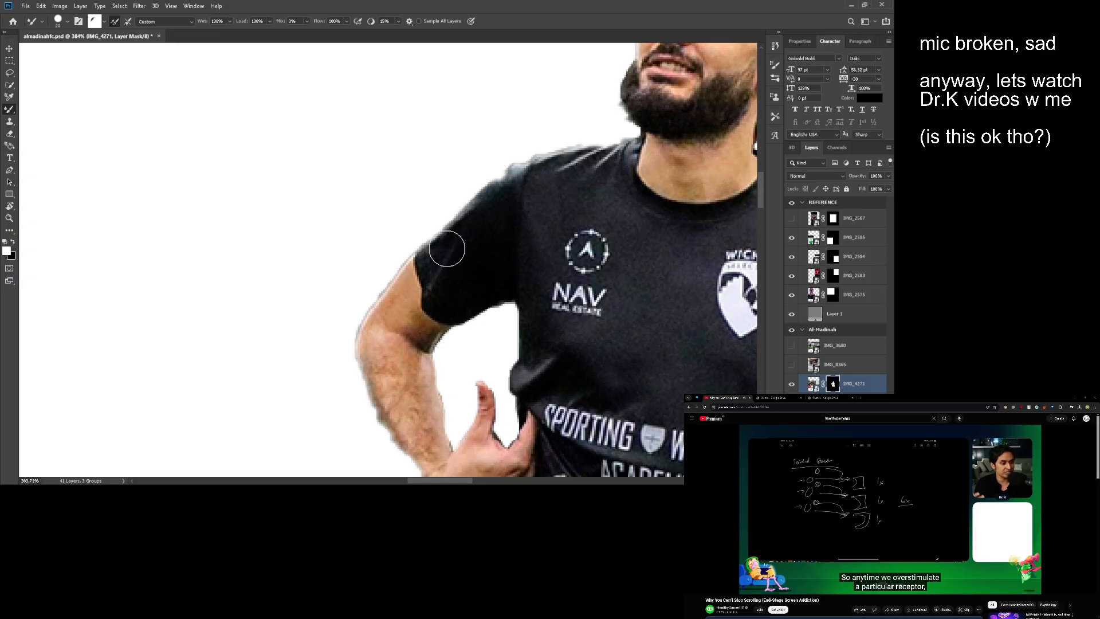
{"action": "left_click_drag", "start_coordinate": [490, 213], "coordinate": [457, 248]}
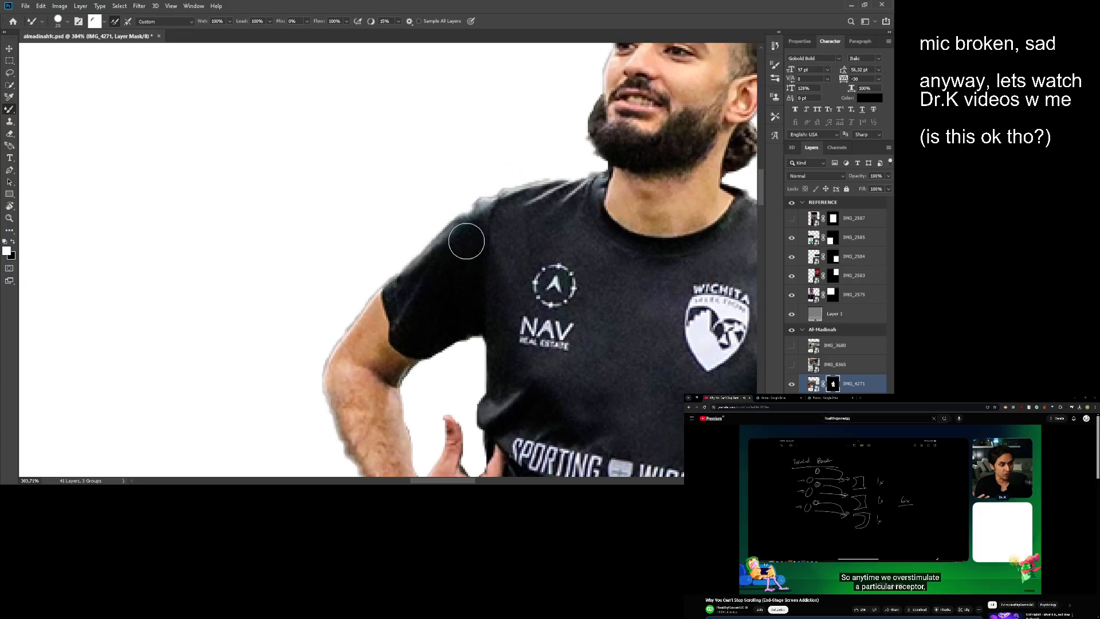
{"action": "left_click_drag", "start_coordinate": [516, 201], "coordinate": [444, 205]}
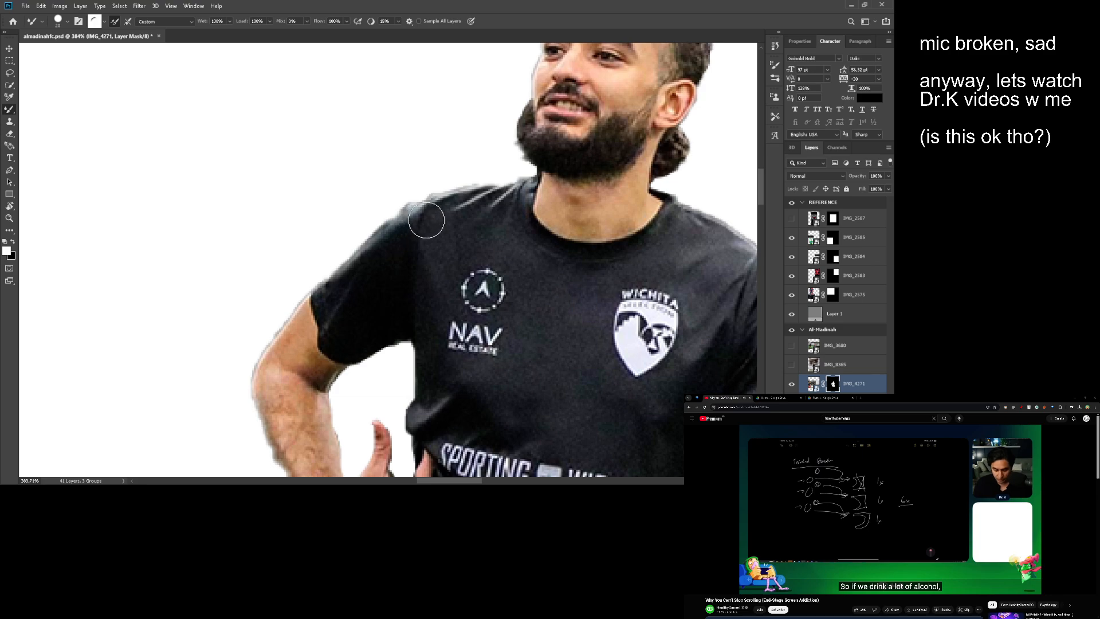
{"action": "right_click", "coordinate": [496, 206], "text": "alt"}
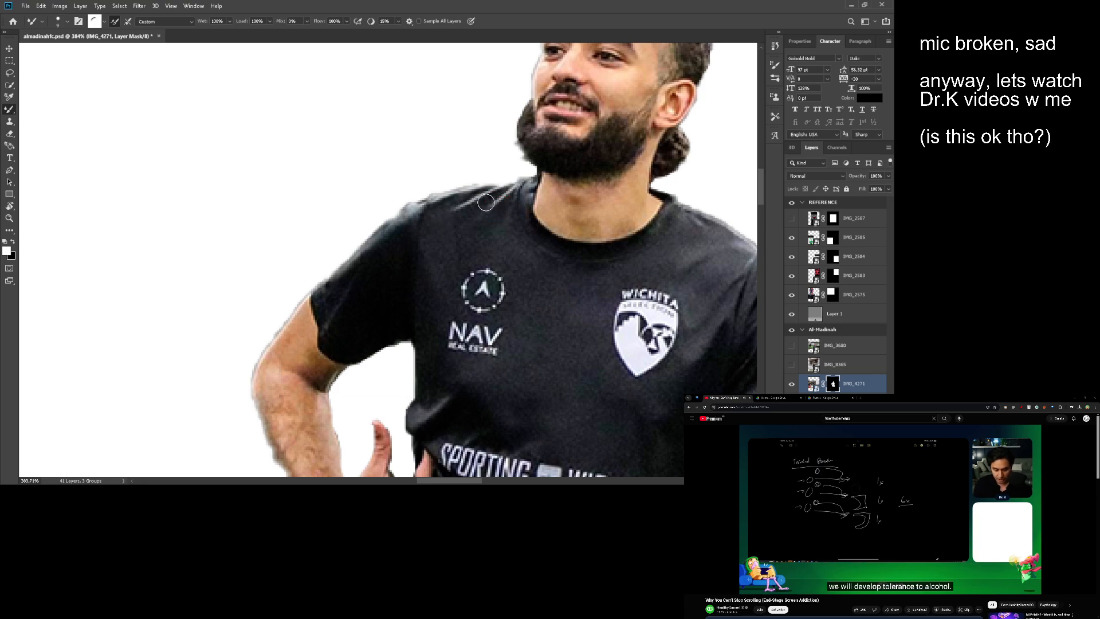
{"action": "mouse_move", "coordinate": [480, 191]}
{"action": "left_mouse_down"}
{"action": "mouse_move", "coordinate": [530, 182]}
{"action": "mouse_move", "coordinate": [551, 194]}
{"action": "mouse_move", "coordinate": [431, 272]}
{"action": "left_mouse_up"}
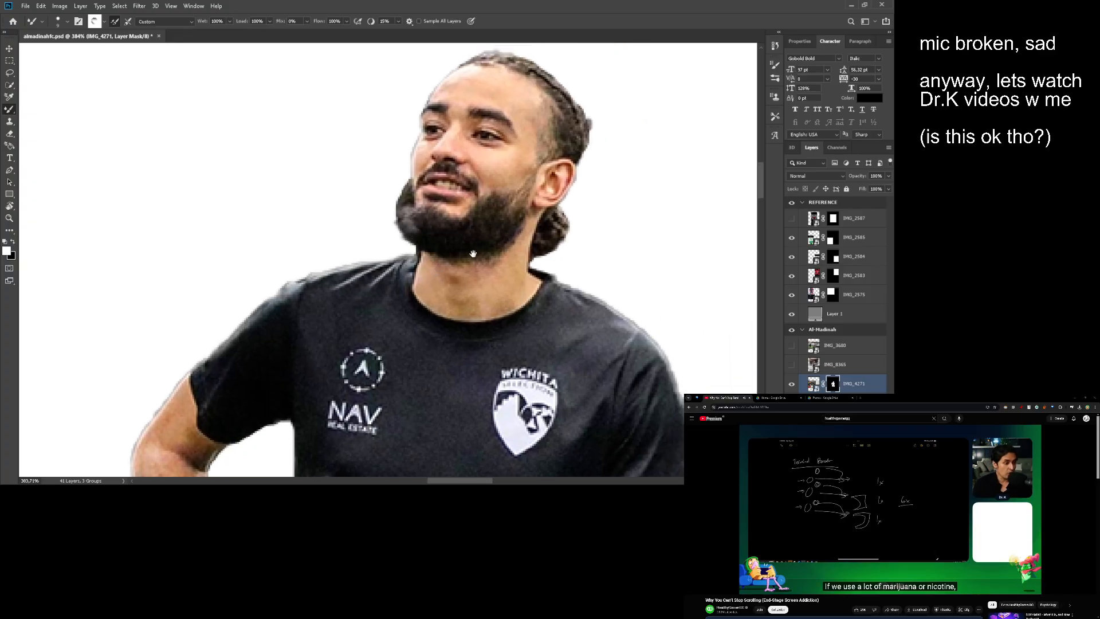
{"action": "left_click_drag", "start_coordinate": [412, 224], "coordinate": [359, 181]}
{"action": "mouse_move", "coordinate": [466, 287]}
{"action": "left_mouse_down"}
{"action": "mouse_move", "coordinate": [393, 187]}
{"action": "mouse_move", "coordinate": [267, 149]}
{"action": "left_mouse_up"}
- Paint black on the layer mask with the Brush tool to hide leftover background beside the hanging arm's sleeve
{"action": "key", "text": "shift+b"}
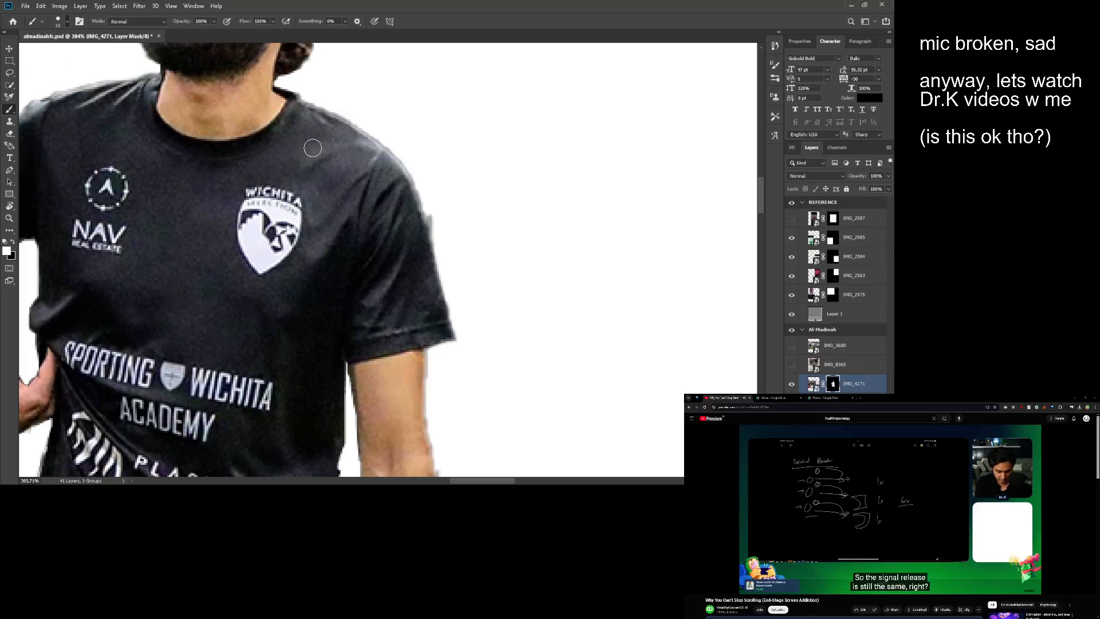
{"action": "key", "text": "x"}
{"action": "left_click_drag", "start_coordinate": [434, 212], "coordinate": [442, 241]}
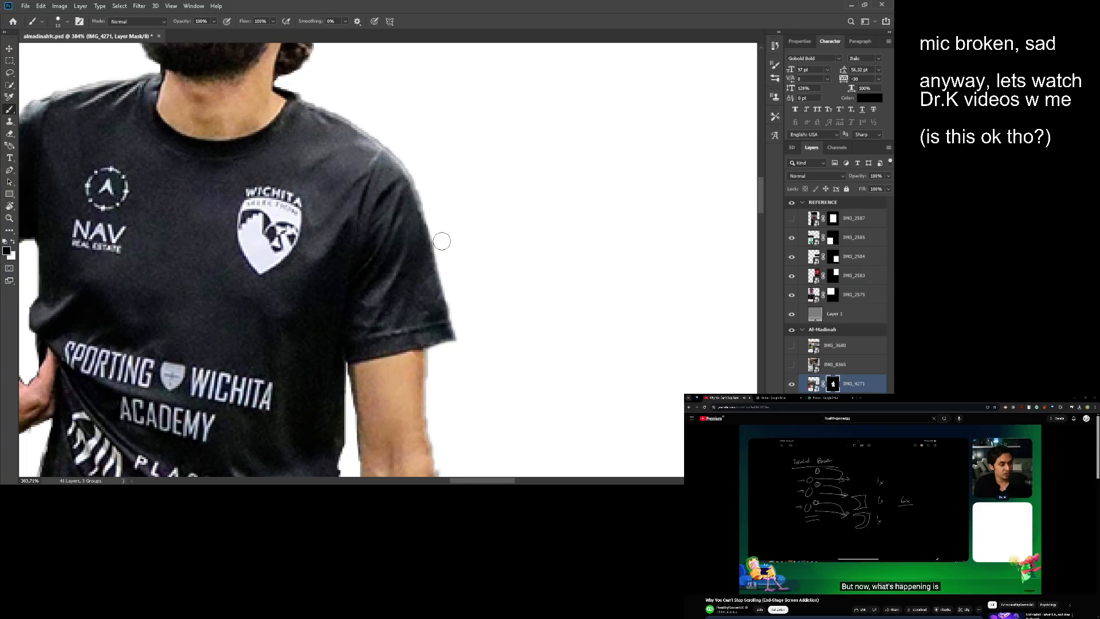
{"action": "key", "text": "space"}
{"action": "mouse_move", "coordinate": [489, 413]}
{"action": "left_mouse_down"}
{"action": "mouse_move", "coordinate": [461, 174]}
{"action": "mouse_move", "coordinate": [481, 180]}
{"action": "left_mouse_up"}
- Paint white on the layer mask to restore the outer edge of the hanging arm just below the sleeve
{"action": "key", "text": "x"}
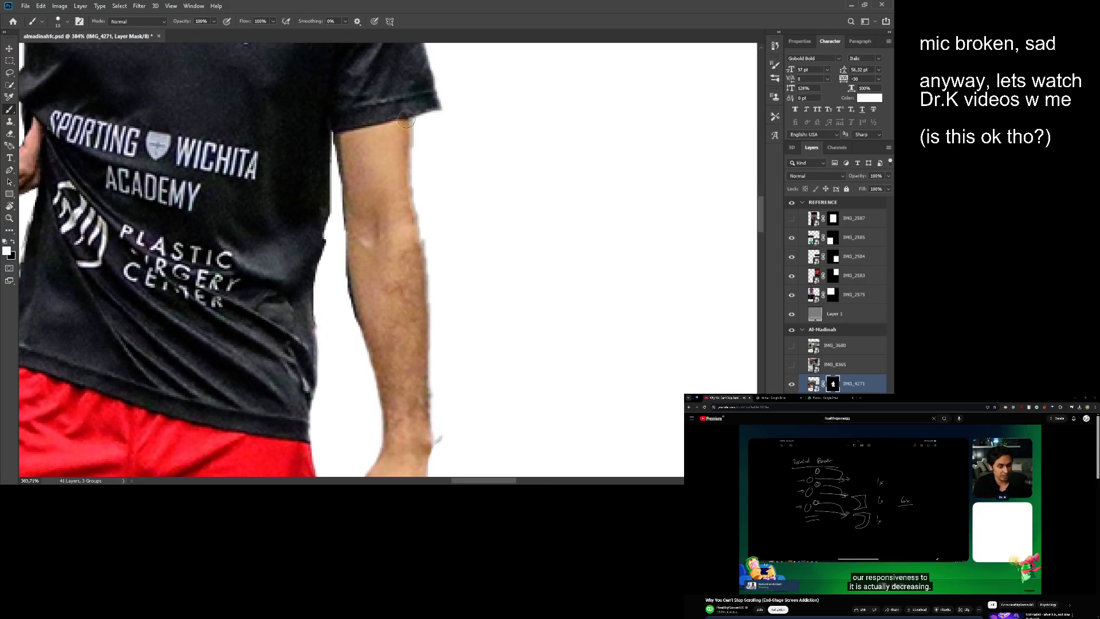
{"action": "mouse_move", "coordinate": [405, 129]}
{"action": "left_mouse_down"}
{"action": "mouse_move", "coordinate": [414, 281]}
{"action": "mouse_move", "coordinate": [384, 131]}
{"action": "mouse_move", "coordinate": [424, 147]}
{"action": "left_mouse_up"}
{"action": "key", "text": "space"}
- Paint black on the layer mask along the inner edge of the hanging arm to clean up its outline
{"action": "key", "text": "space"}
{"action": "key", "text": "x"}
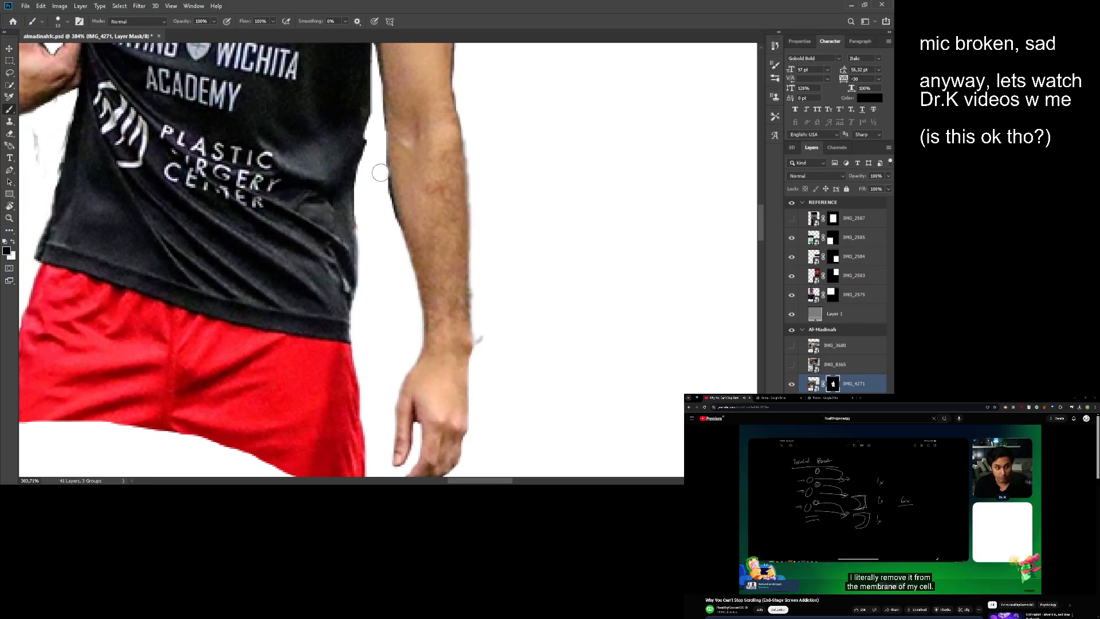
{"action": "left_click_drag", "start_coordinate": [393, 228], "coordinate": [398, 236]}
{"action": "key", "text": "space"}
{"action": "left_click_drag", "start_coordinate": [383, 170], "coordinate": [396, 221]}
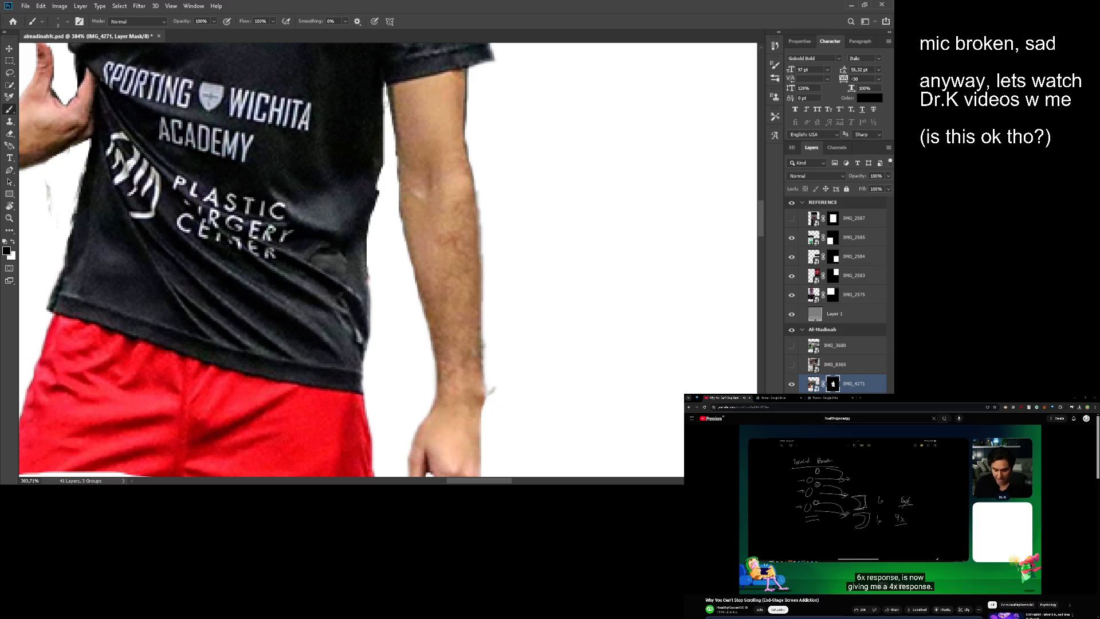
- Paint black on the layer mask along the bent arm's forearm and under the hand to clean up their outline
{"action": "scroll", "coordinate": [385, 103], "scroll_direction": "down", "scroll_amount": 3}
{"action": "scroll", "coordinate": [388, 136], "scroll_direction": "left", "scroll_amount": 10}
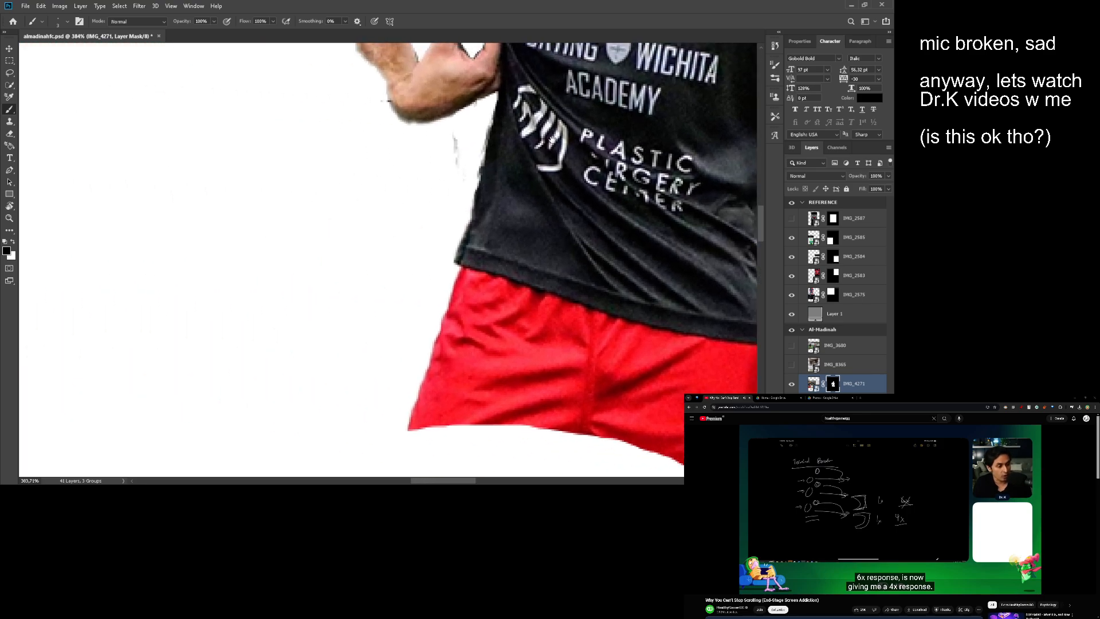
{"action": "scroll", "coordinate": [450, 177], "scroll_direction": "up", "scroll_amount": 5}
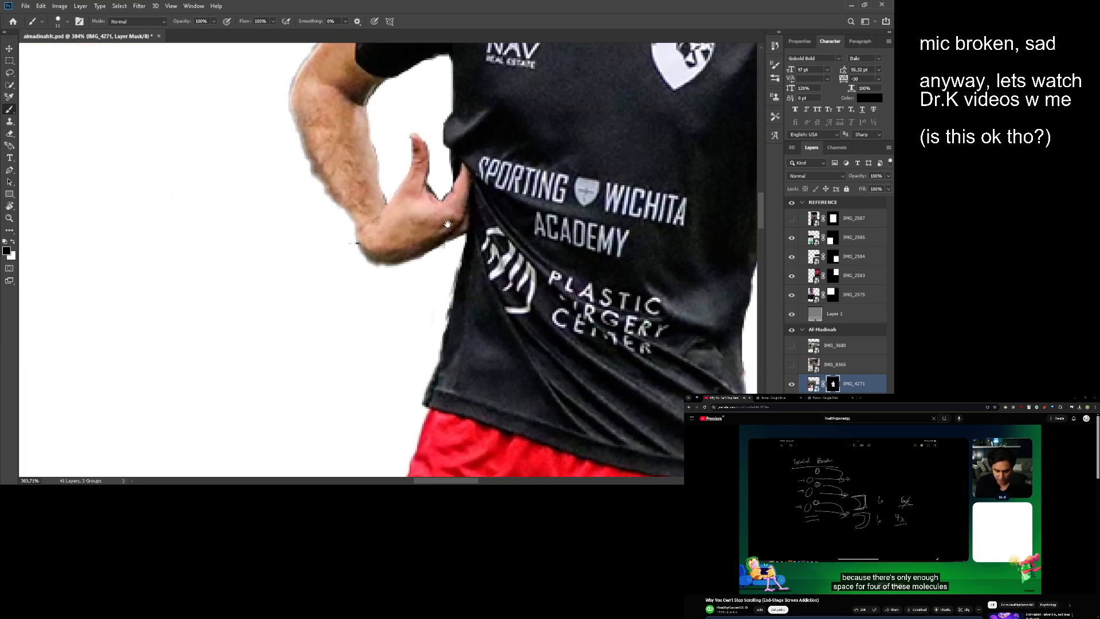
{"action": "mouse_move", "coordinate": [322, 172]}
{"action": "left_mouse_down"}
{"action": "mouse_move", "coordinate": [347, 219]}
{"action": "mouse_move", "coordinate": [316, 153]}
{"action": "mouse_move", "coordinate": [351, 212]}
{"action": "mouse_move", "coordinate": [353, 197]}
{"action": "mouse_move", "coordinate": [316, 150]}
{"action": "left_mouse_up"}
{"action": "key", "text": "ctrl+z"}
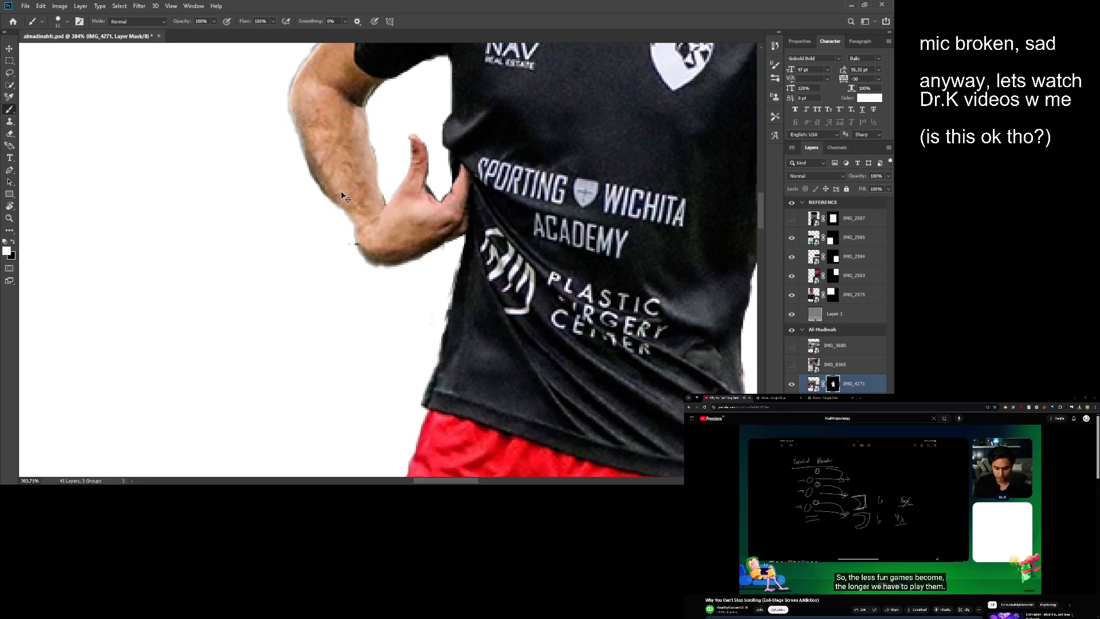
{"action": "key", "text": "x"}
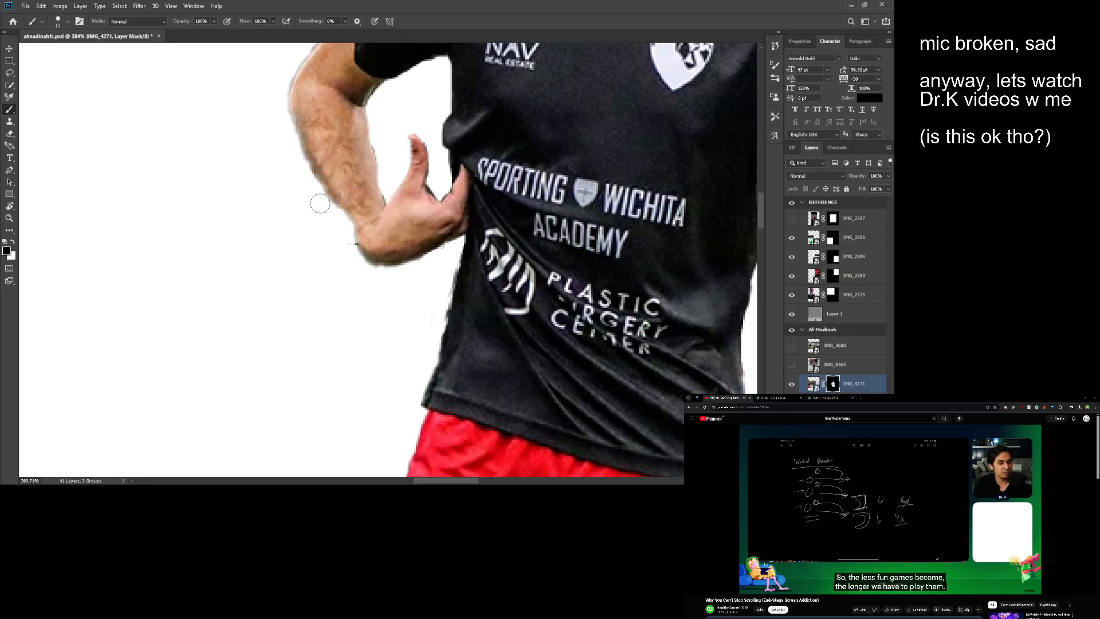
{"action": "scroll", "coordinate": [339, 228], "scroll_direction": "right", "scroll_amount": 2}
{"action": "key", "text": "x"}
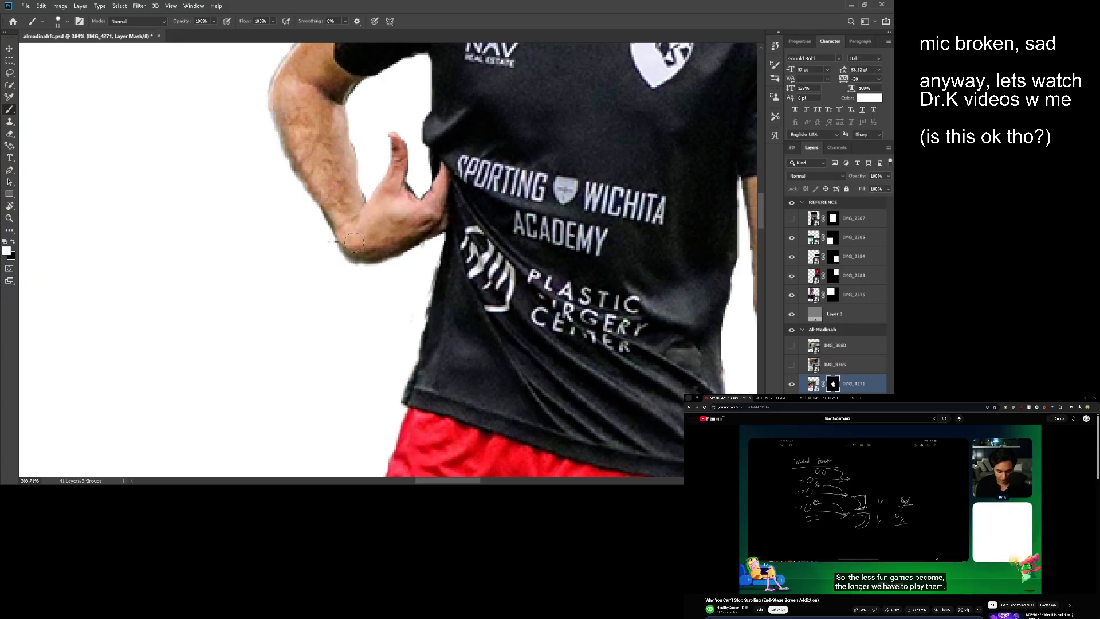
{"action": "key", "text": "x"}
{"action": "left_click_drag", "start_coordinate": [327, 212], "coordinate": [366, 273]}
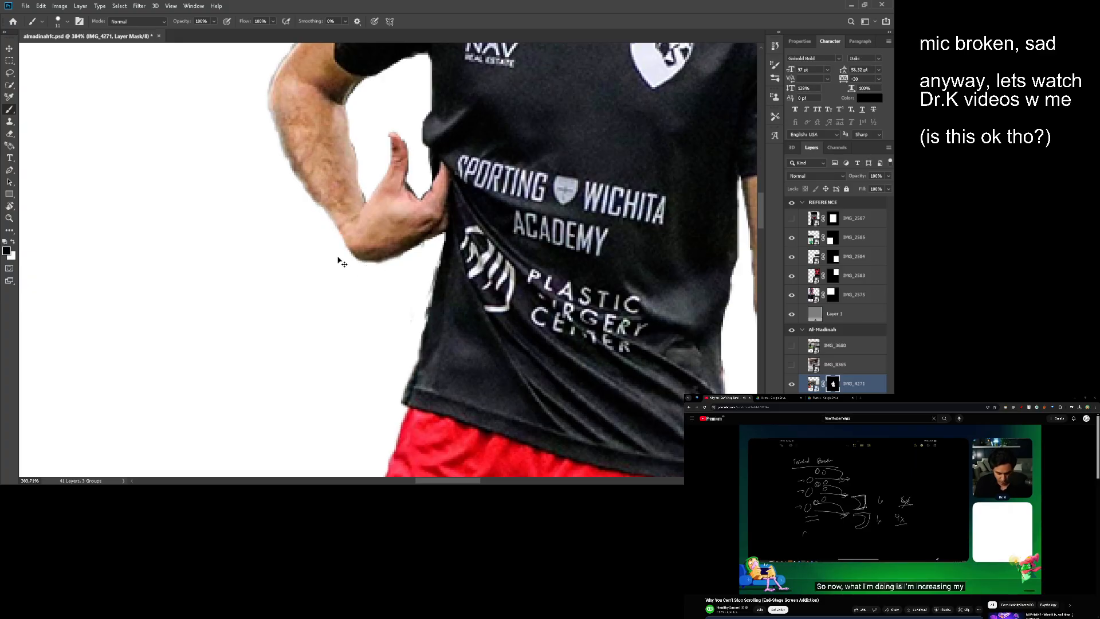
{"action": "key", "text": "ctrl+z"}
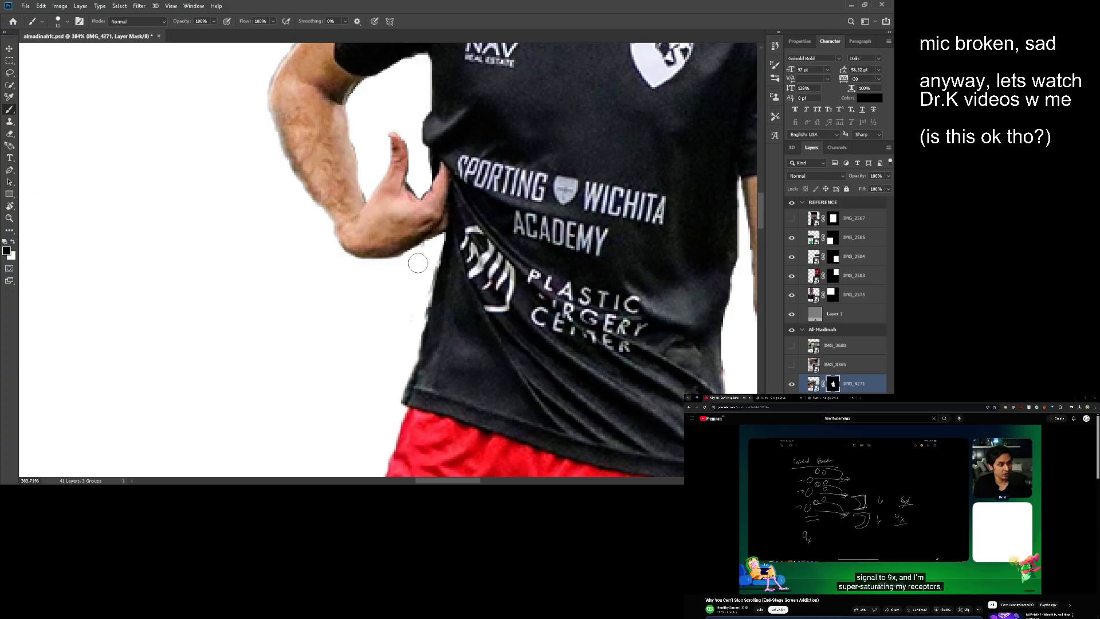
{"action": "scroll", "coordinate": [370, 271], "scroll_direction": "right", "scroll_amount": 3}
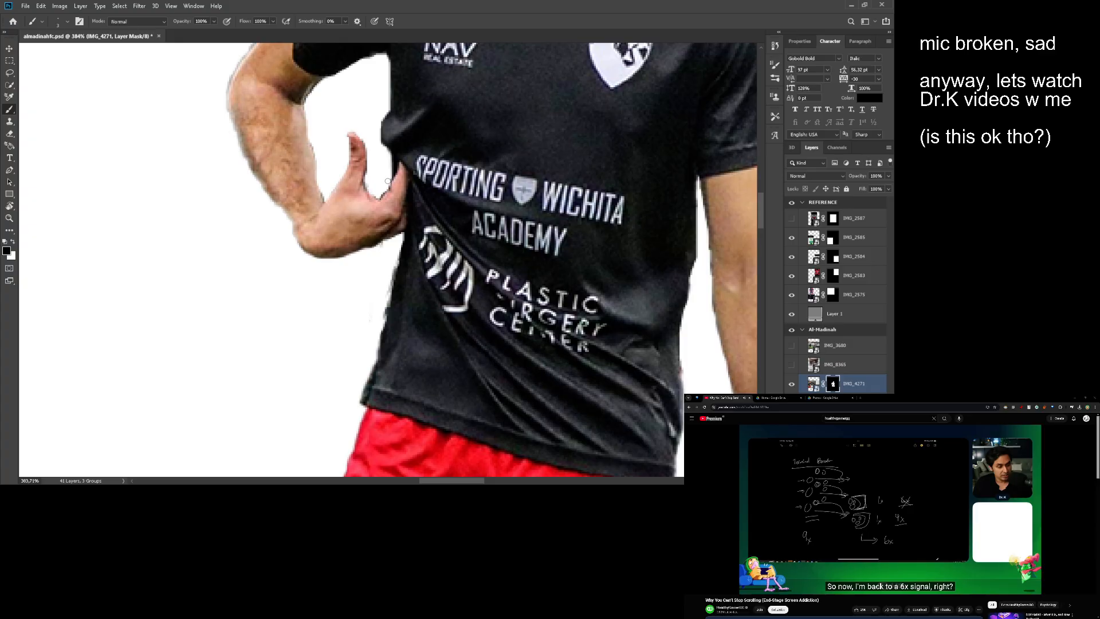
- Enlarge the cut-out player proportionally and place it around the middle of the Al-Madinah artboard
{"action": "scroll", "coordinate": [370, 160], "scroll_direction": "up", "scroll_amount": 3}
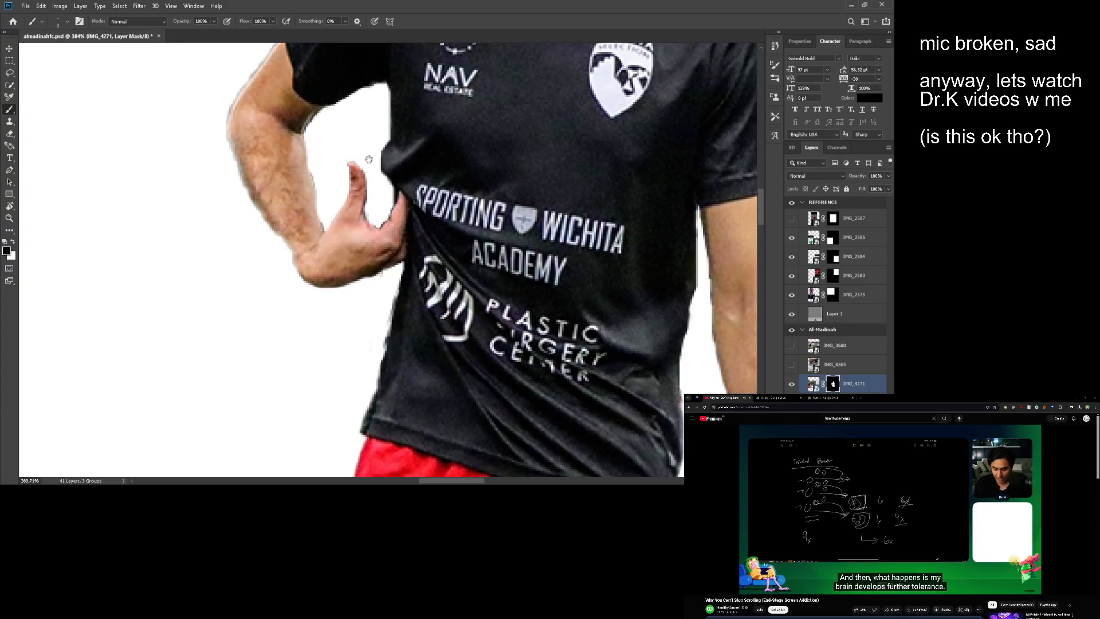
{"action": "scroll", "coordinate": [373, 212], "scroll_direction": "down", "scroll_amount": 7}
{"action": "scroll", "coordinate": [374, 237], "scroll_direction": "down", "scroll_amount": 5}
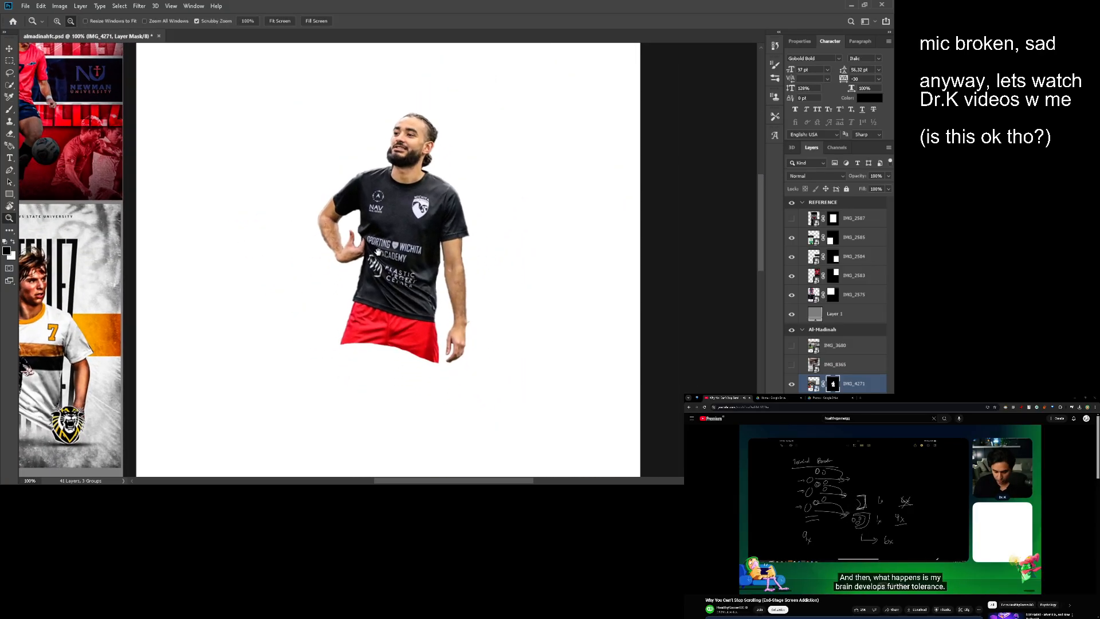
{"action": "key", "text": "v"}
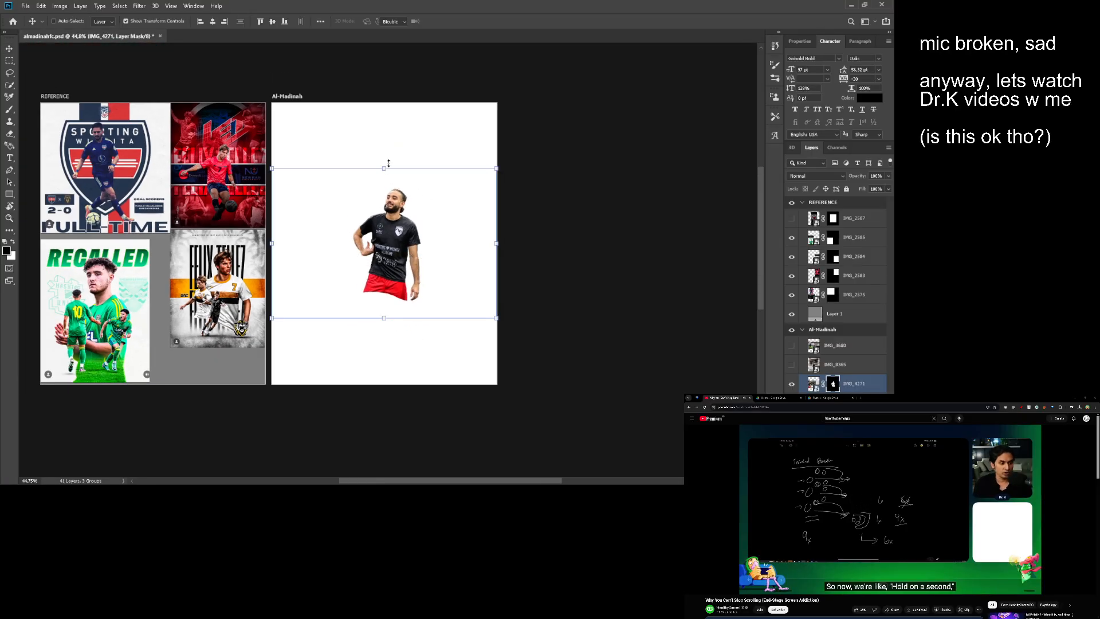
{"action": "left_click_drag", "start_coordinate": [388, 163], "coordinate": [389, 98]}
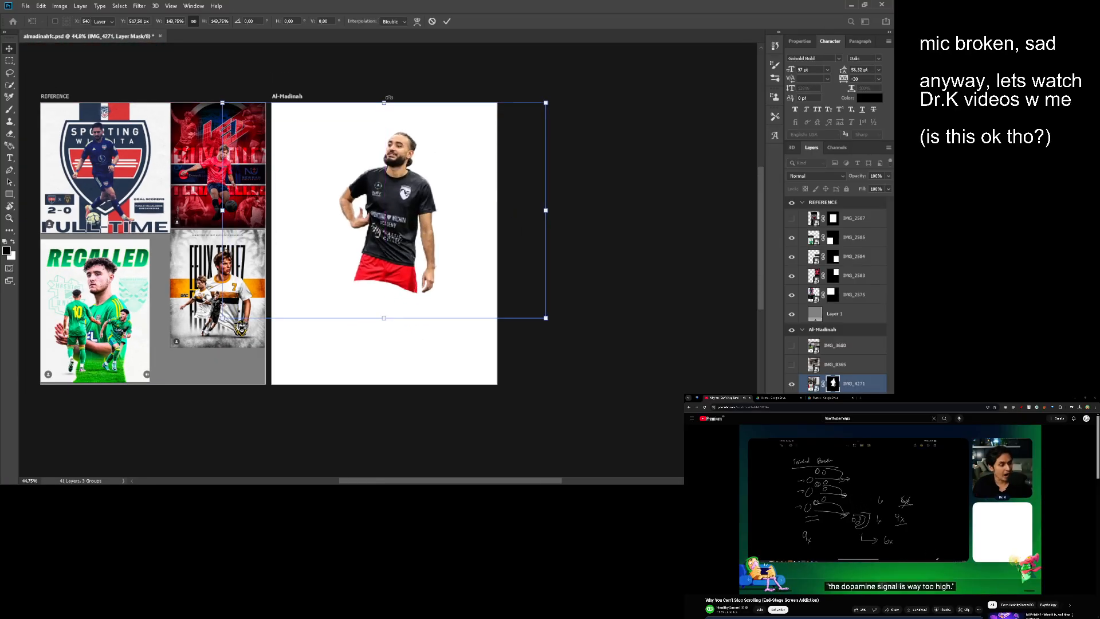
{"action": "key", "text": "Return"}
{"action": "left_click_drag", "start_coordinate": [549, 220], "coordinate": [496, 243]}
{"action": "key", "text": "Return"}
- Fade out the player's bent-arm side with a soft horizontal black-to-transparent linear gradient on the layer mask
{"action": "key", "text": "z"}
{"action": "left_click_drag", "start_coordinate": [423, 267], "coordinate": [458, 268]}
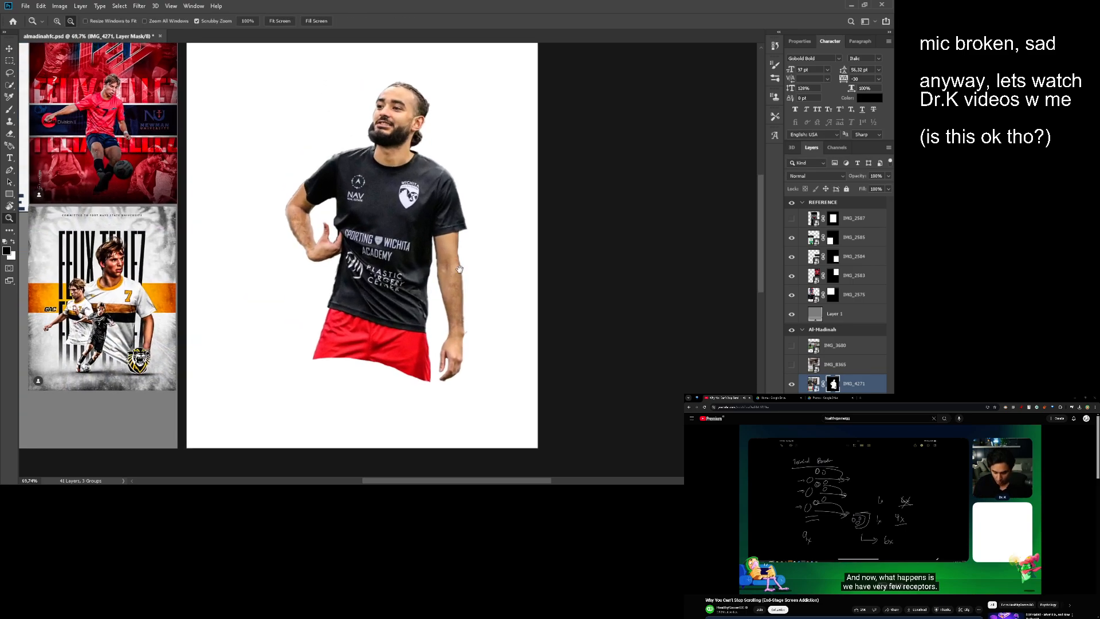
{"action": "left_click_drag", "start_coordinate": [367, 266], "coordinate": [533, 281]}
{"action": "left_click_drag", "start_coordinate": [534, 281], "coordinate": [374, 257]}
{"action": "left_click_drag", "start_coordinate": [375, 257], "coordinate": [455, 316]}
{"action": "key", "text": "g"}
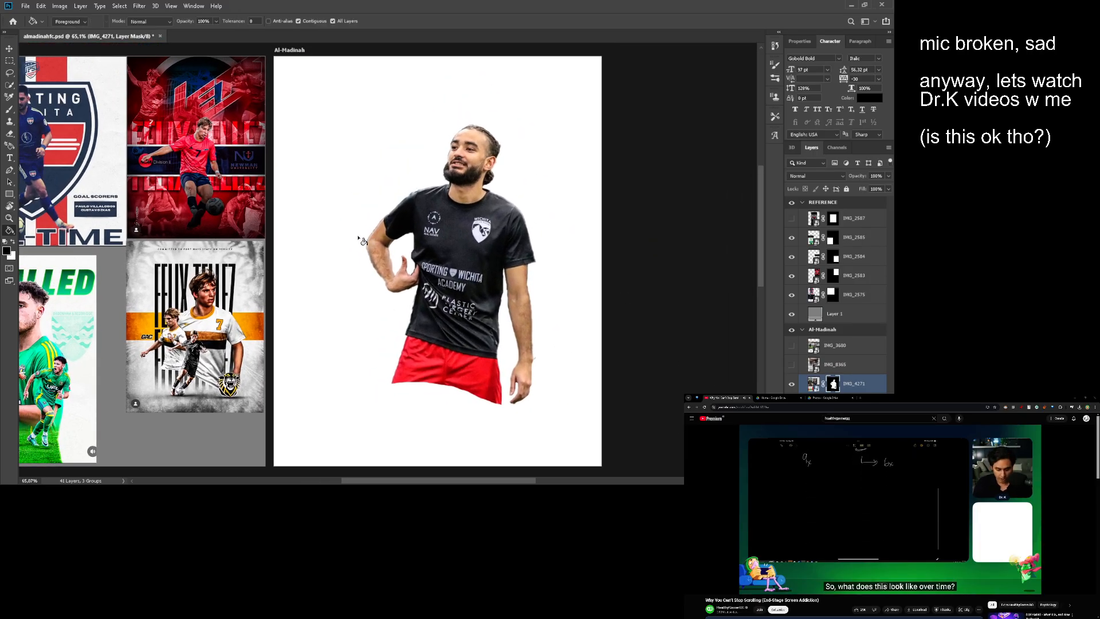
{"action": "key", "text": "shift+g"}
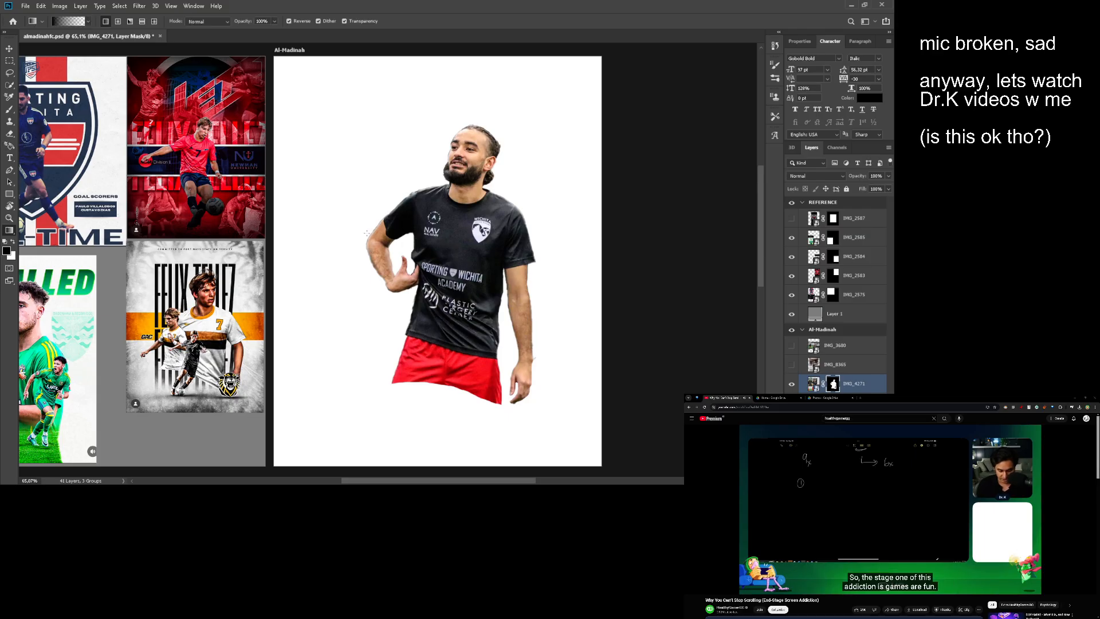
{"action": "left_click_drag", "start_coordinate": [504, 228], "coordinate": [504, 228]}
{"action": "key", "text": "ctrl+z"}
{"action": "left_click_drag", "start_coordinate": [354, 228], "coordinate": [451, 233]}
{"action": "key", "text": "ctrl+z"}
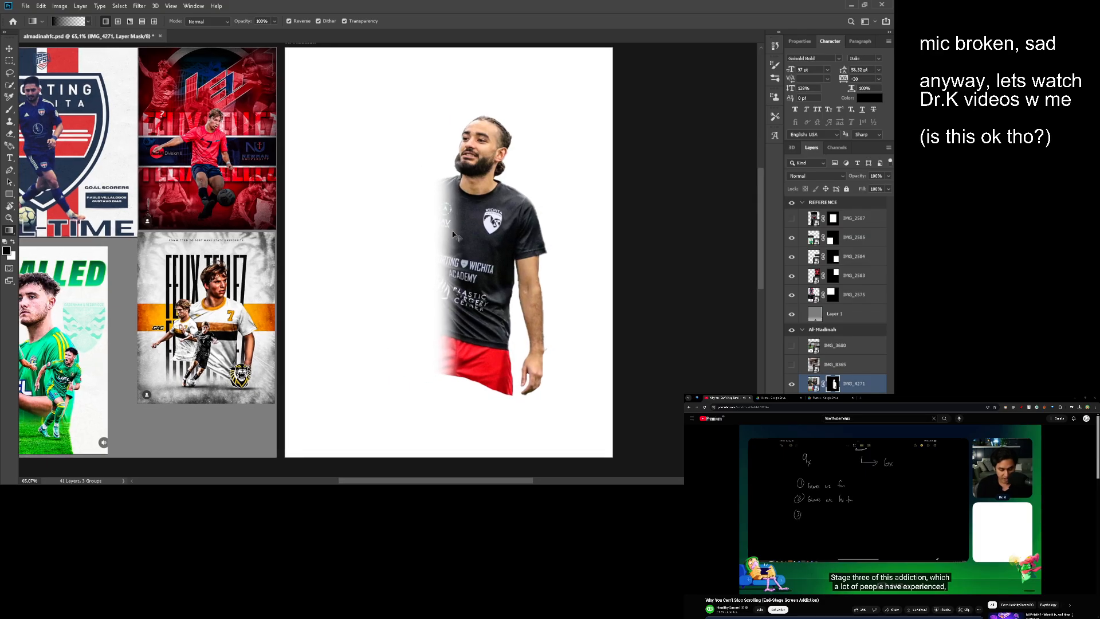
{"action": "key", "text": "ctrl+z"}
{"action": "key", "text": "ctrl+z"}
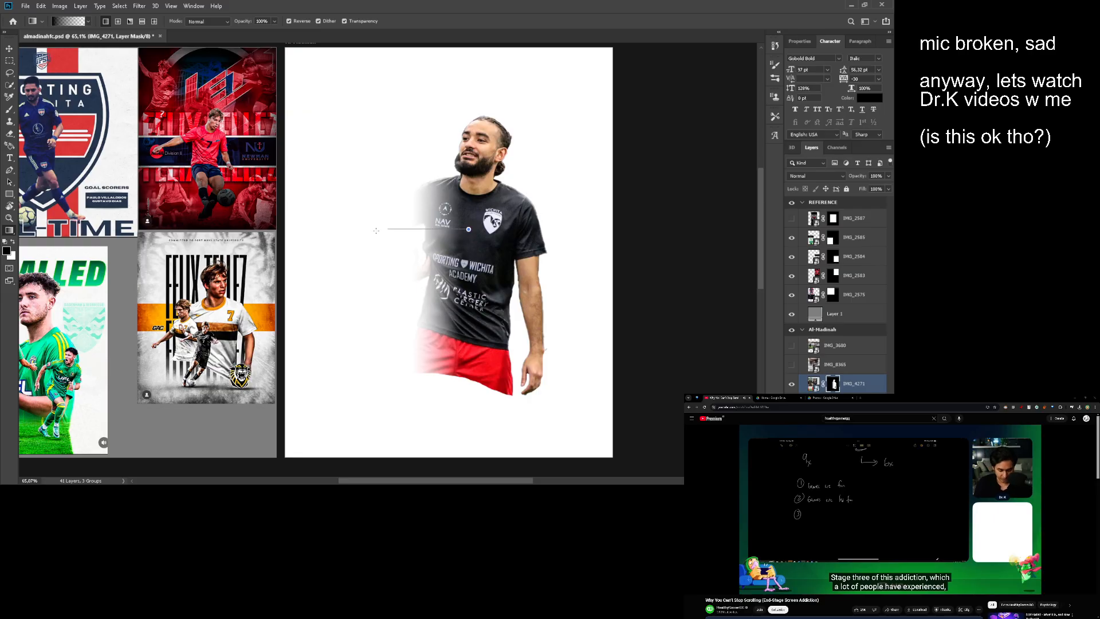
{"action": "left_click_drag", "start_coordinate": [376, 231], "coordinate": [465, 236]}
{"action": "scroll", "coordinate": [426, 244], "scroll_direction": "down", "scroll_amount": 3}
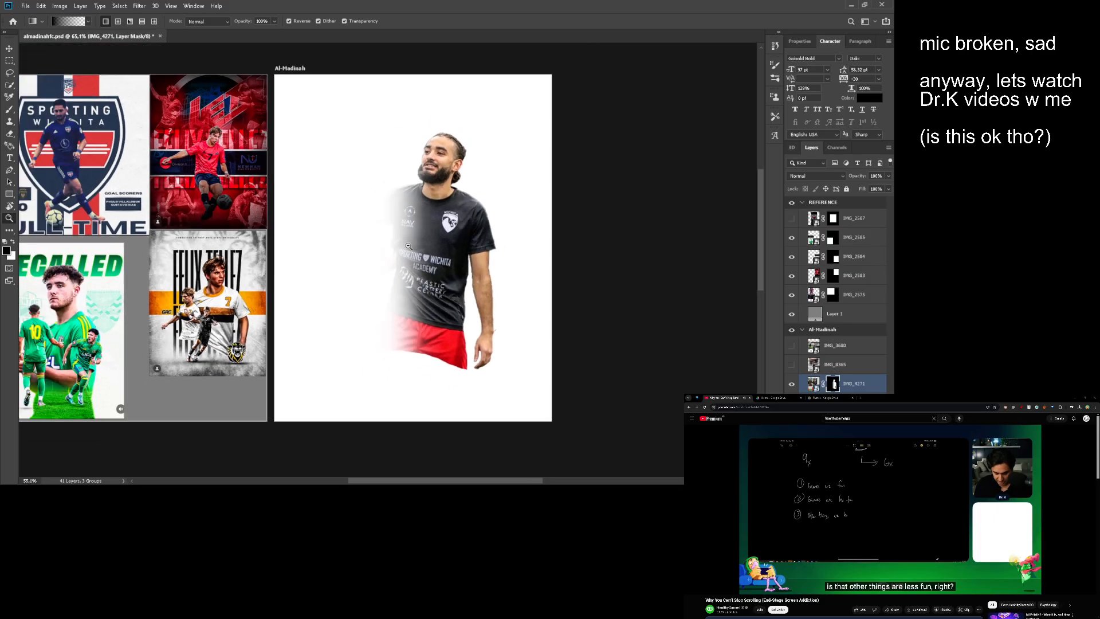
- Bring the first-name and last-name text layers out of Group 3 to directly below the IMG_4271 layer, outside Group 2
{"action": "key", "text": "v"}
{"action": "scroll", "coordinate": [469, 244], "scroll_direction": "up", "scroll_amount": 2}
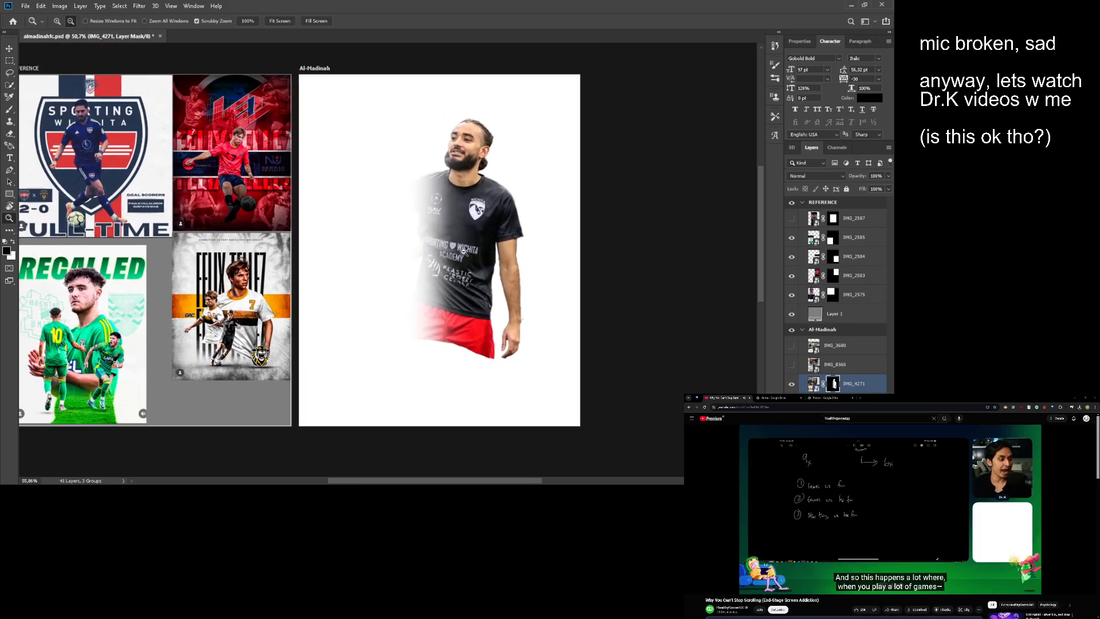
{"action": "left_click_drag", "start_coordinate": [468, 245], "coordinate": [493, 244]}
{"action": "scroll", "coordinate": [496, 229], "scroll_direction": "down", "scroll_amount": 2}
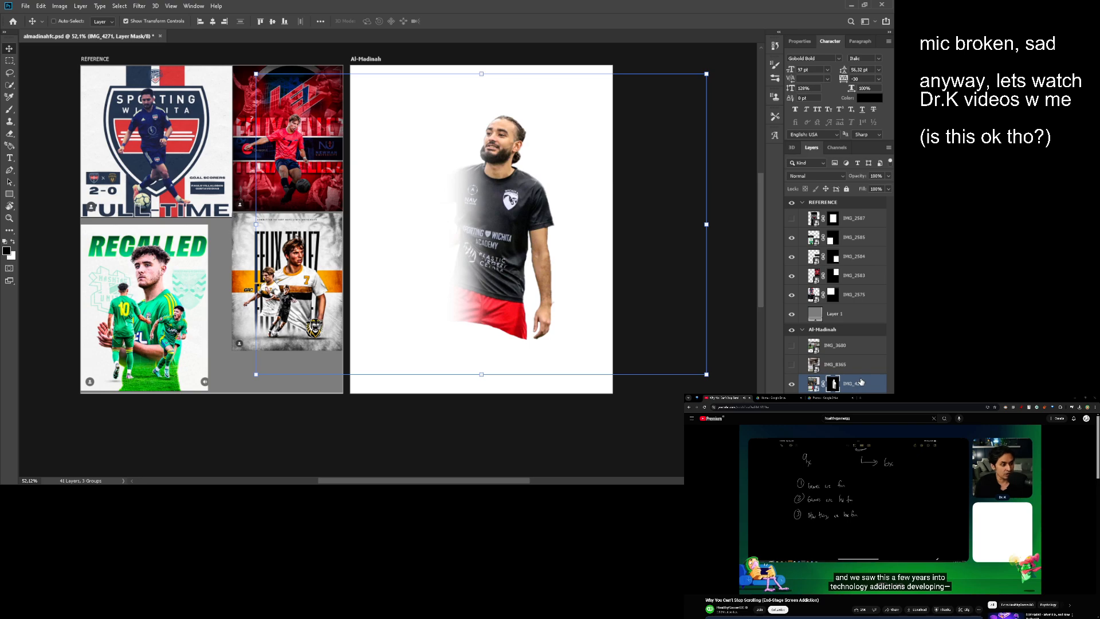
{"action": "left_click", "coordinate": [852, 403]}
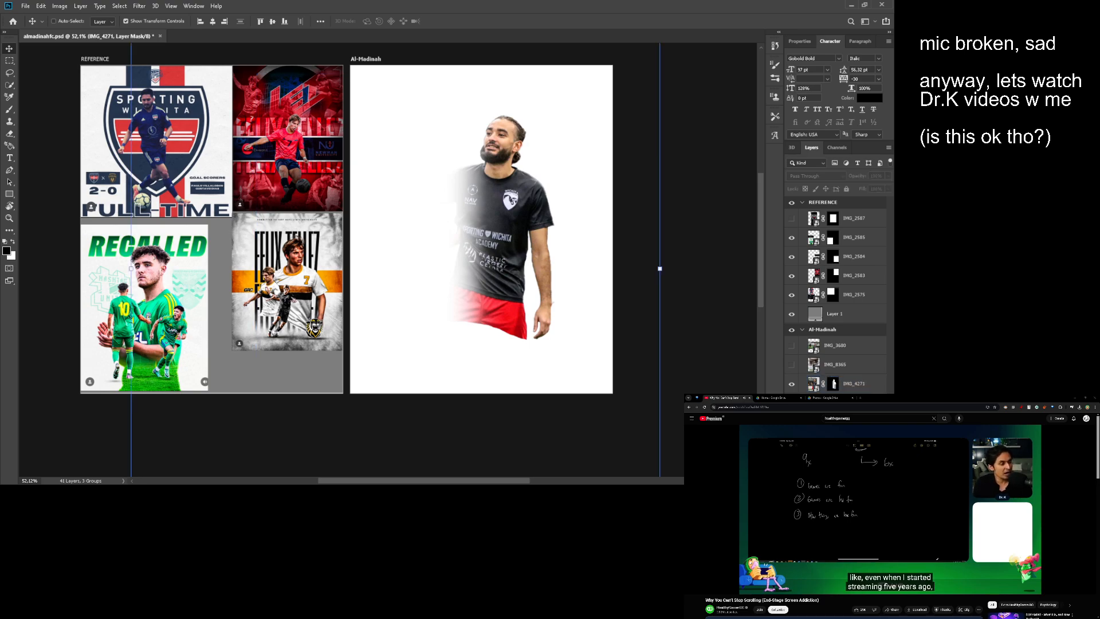
{"action": "scroll", "coordinate": [813, 311], "scroll_direction": "down", "scroll_amount": 5}
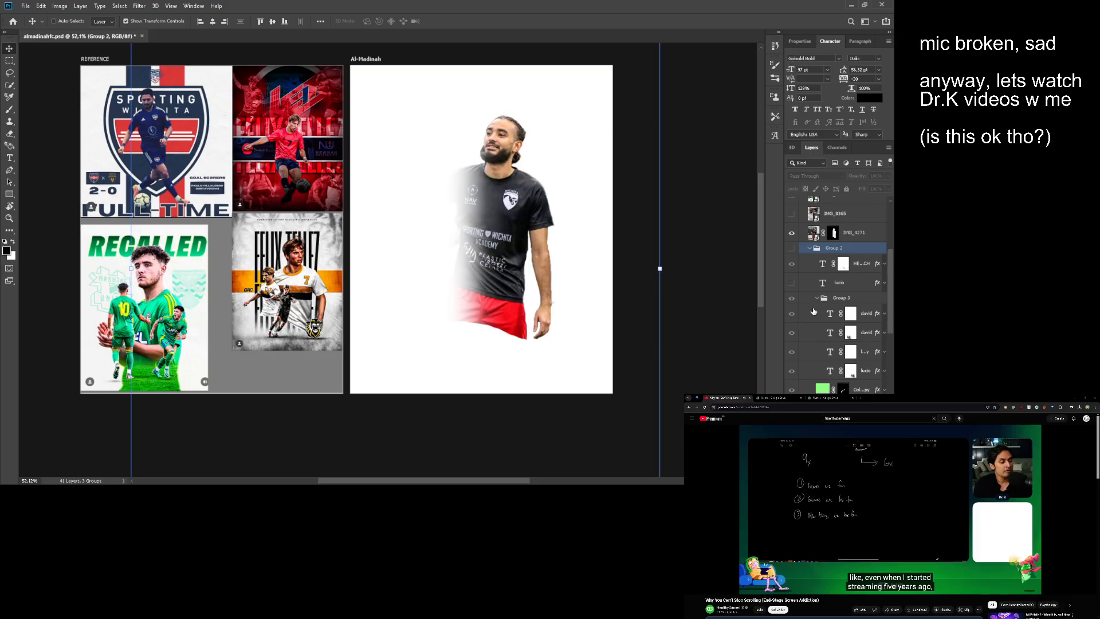
{"action": "left_click", "coordinate": [831, 355]}
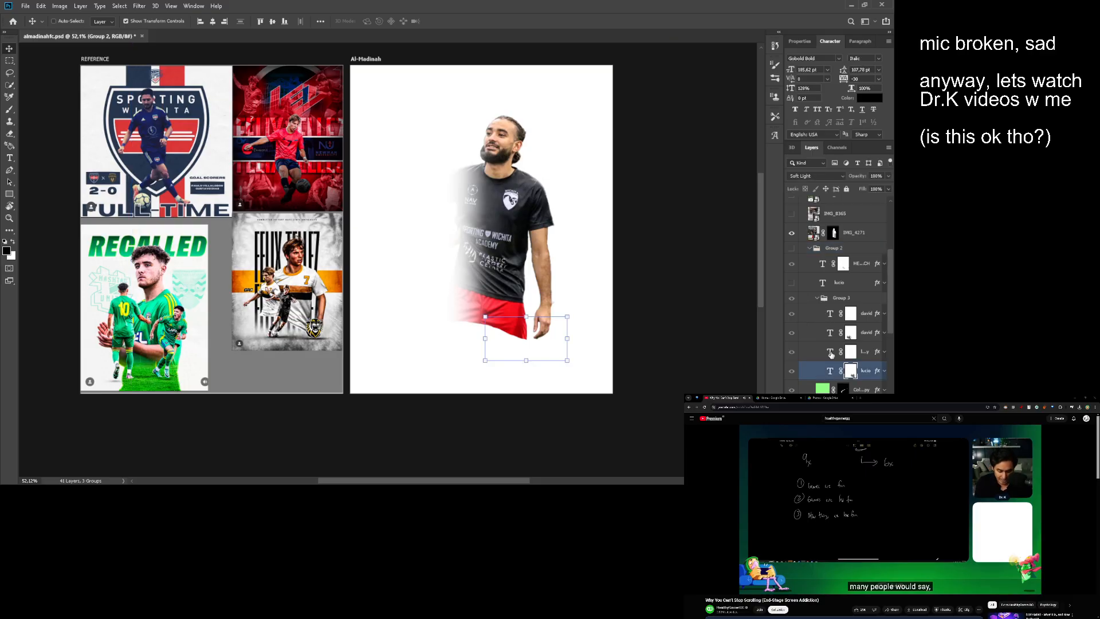
{"action": "left_click", "coordinate": [831, 355]}
{"action": "left_click", "coordinate": [830, 339], "text": "shift"}
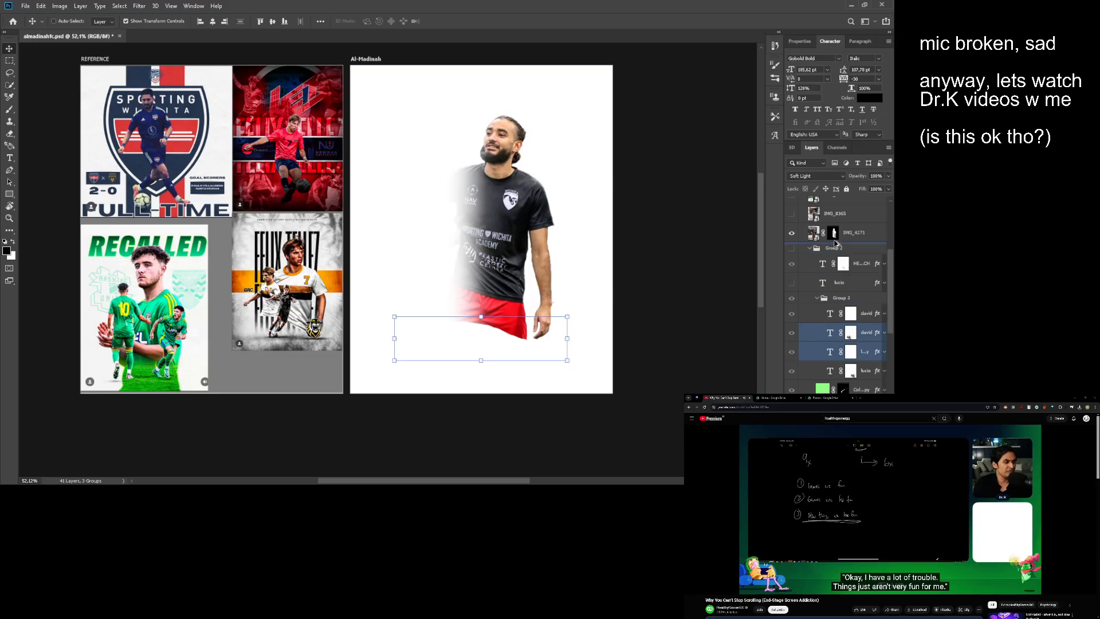
{"action": "left_click_drag", "start_coordinate": [835, 244], "coordinate": [816, 288]}
{"action": "scroll", "coordinate": [799, 310], "scroll_direction": "up", "scroll_amount": 4}
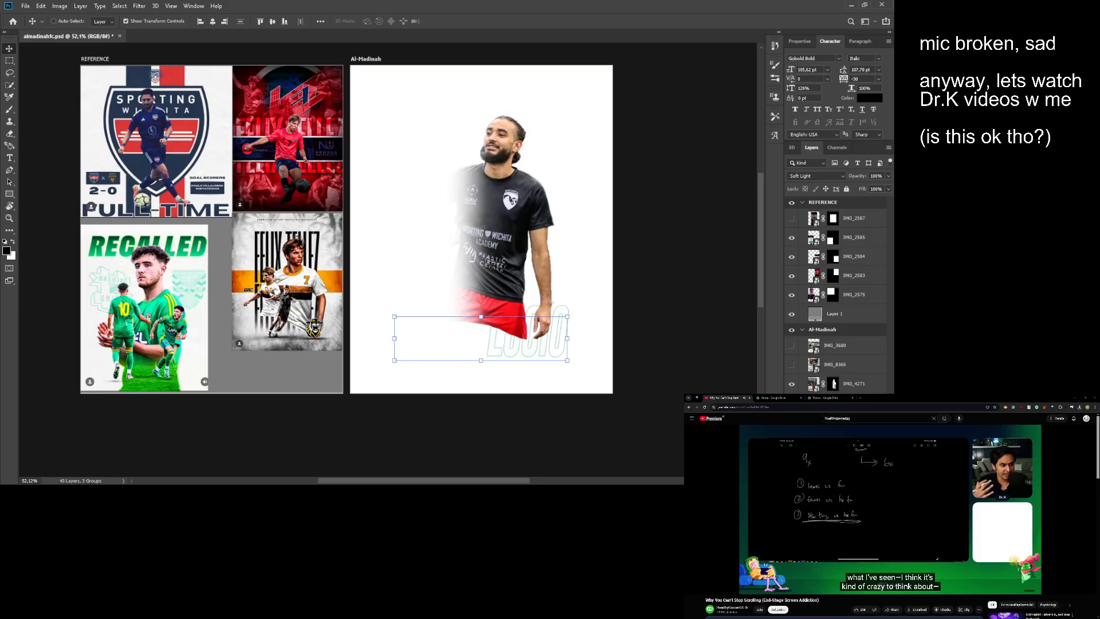
- Set the blend mode of both name text layers to Normal
{"action": "left_click", "coordinate": [851, 403]}
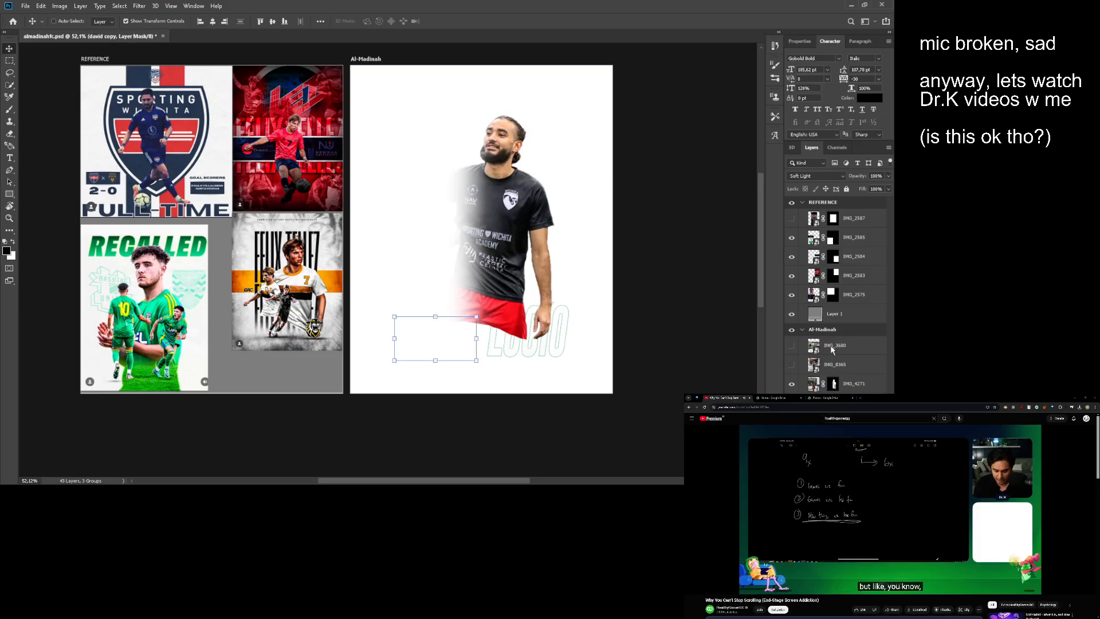
{"action": "left_click", "coordinate": [814, 402]}
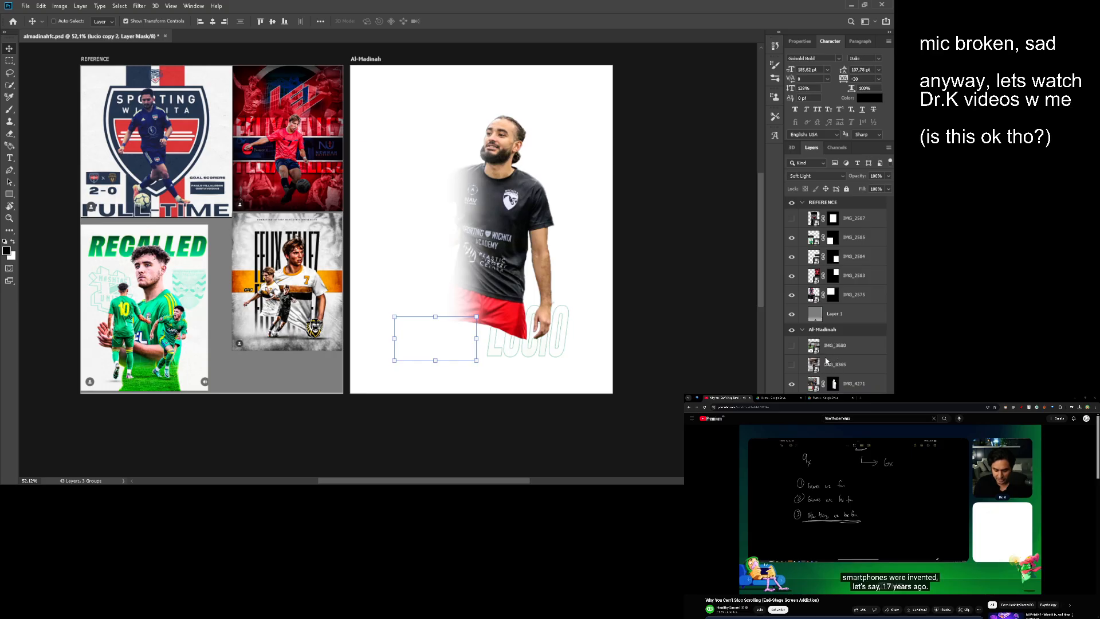
{"action": "key", "text": "ctrl+z"}
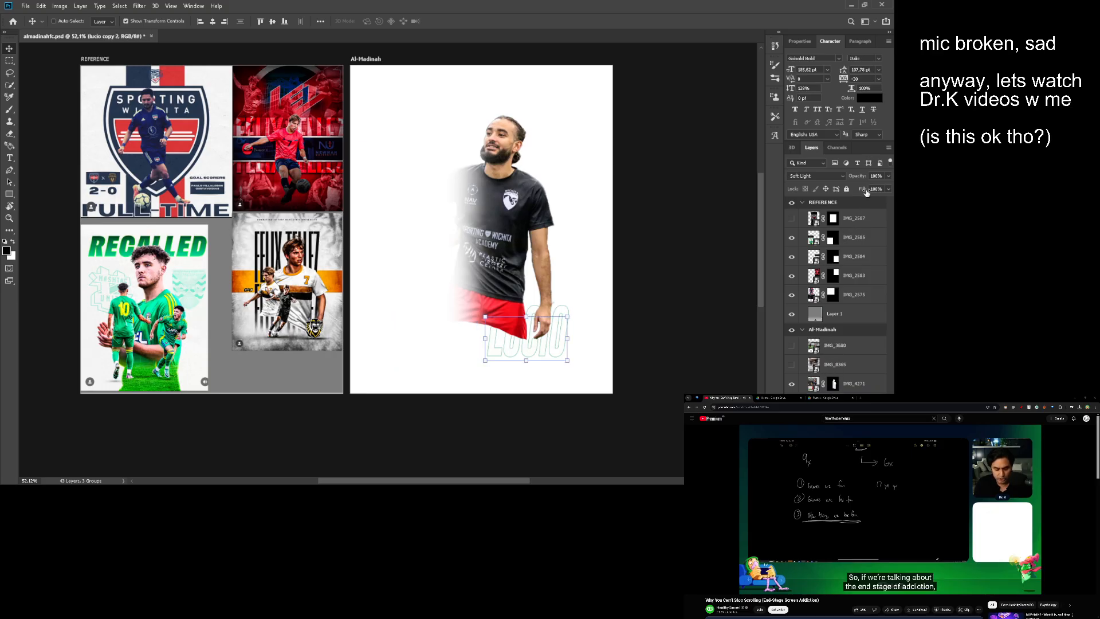
{"action": "key", "text": "ctrl+shift+z"}
{"action": "key", "text": "ctrl+z"}
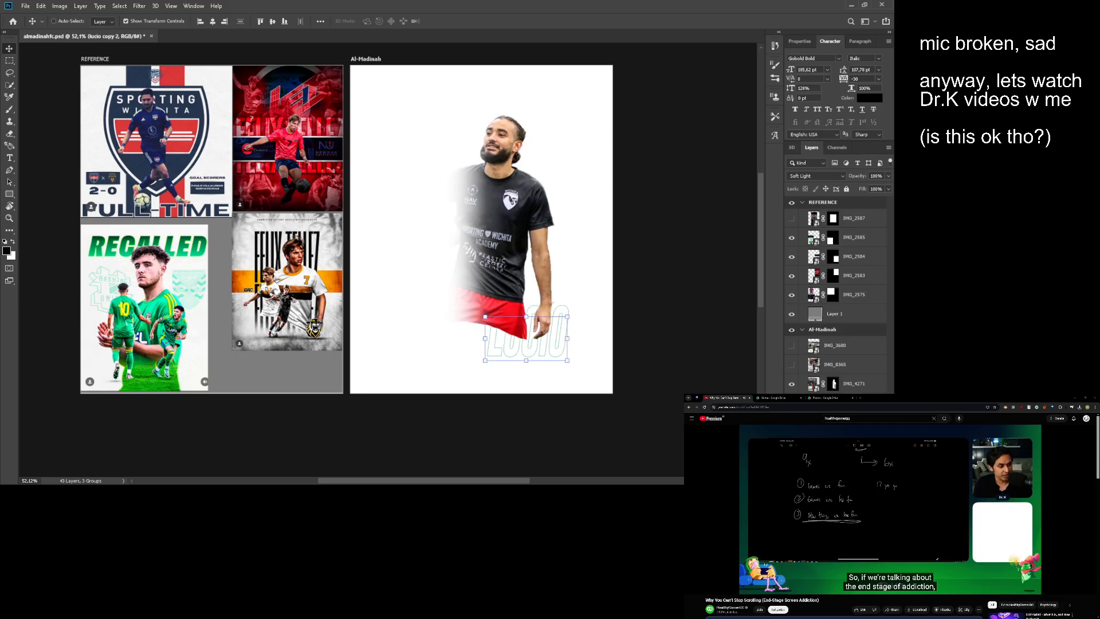
{"action": "key", "text": "ctrl+shift+z"}
{"action": "key", "text": "ctrl+z"}
{"action": "left_click", "coordinate": [818, 178]}
{"action": "left_click", "coordinate": [816, 186]}
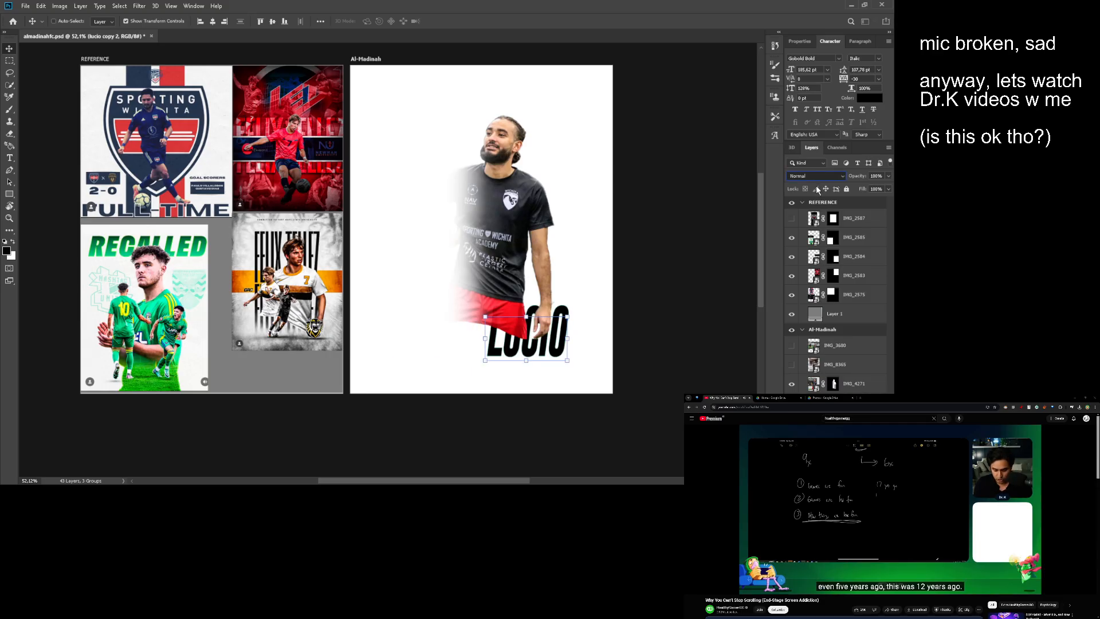
{"action": "key", "text": "ctrl+shift+z"}
{"action": "key", "text": "ctrl+shift+z"}
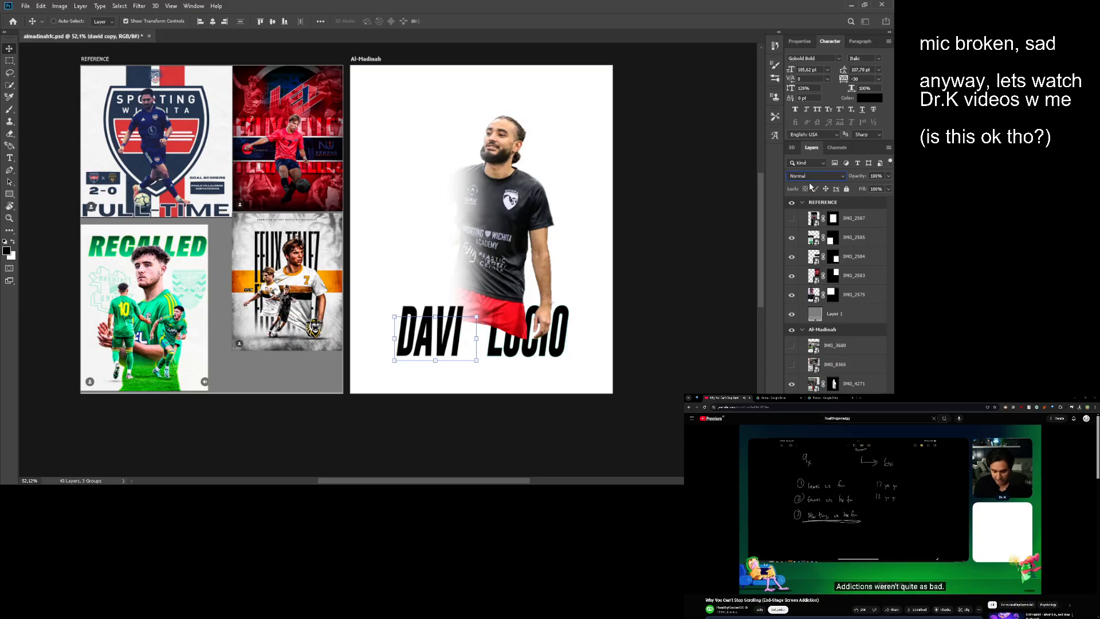
- Move both name text layers together to the lower-left corner of the Al-Madinah artboard, below the player's shorts
{"action": "scroll", "coordinate": [504, 317], "scroll_direction": "up", "scroll_amount": 3}
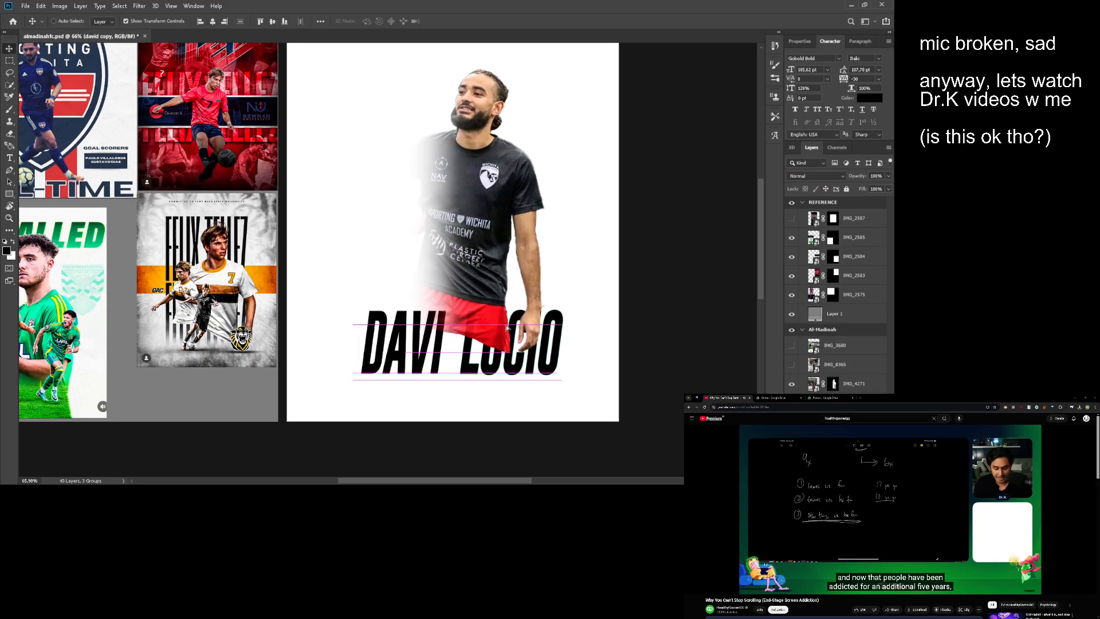
{"action": "left_click", "coordinate": [494, 349], "text": "ctrl+shift"}
{"action": "left_click_drag", "start_coordinate": [494, 349], "coordinate": [422, 385]}
{"action": "left_click_drag", "start_coordinate": [454, 335], "coordinate": [443, 330]}
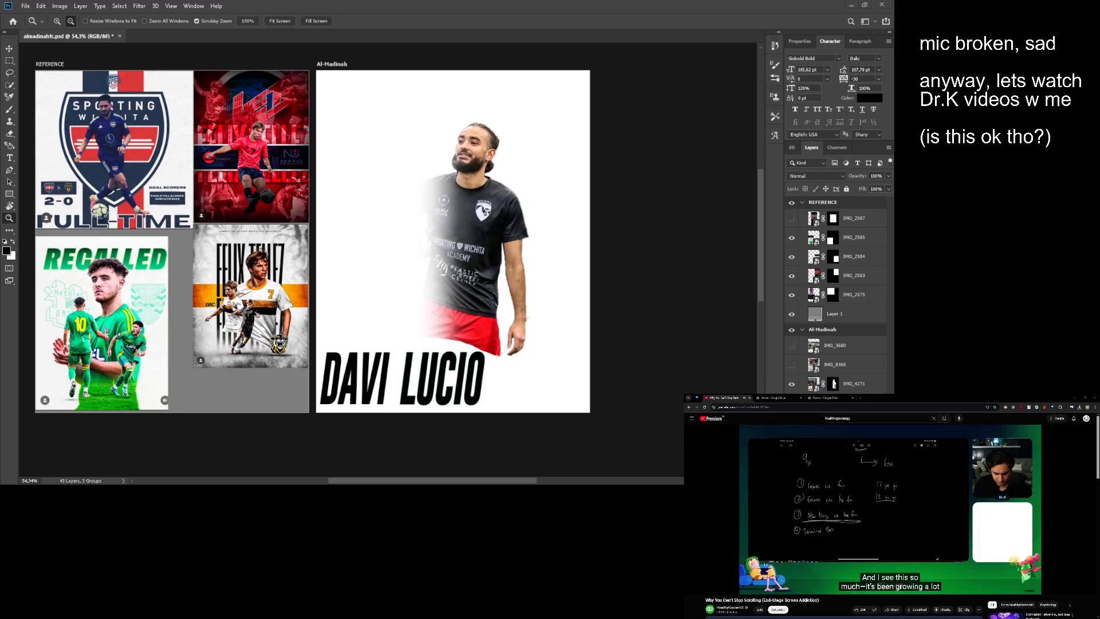
{"action": "left_click_drag", "start_coordinate": [470, 272], "coordinate": [543, 270]}
{"action": "left_click_drag", "start_coordinate": [543, 271], "coordinate": [467, 281]}
{"action": "left_click_drag", "start_coordinate": [468, 280], "coordinate": [481, 281]}
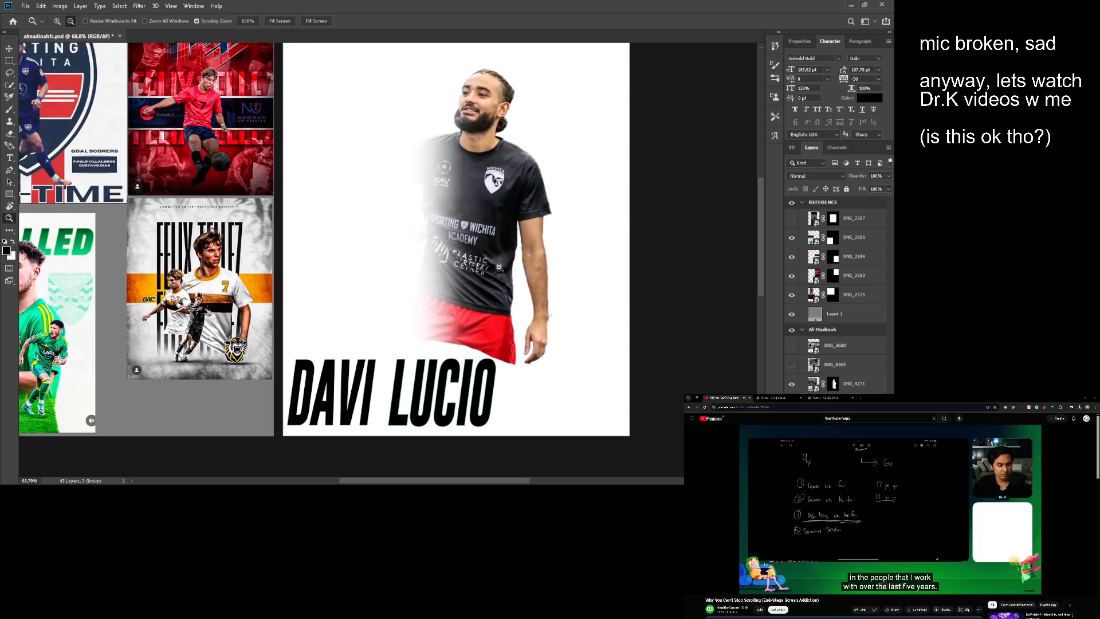
{"action": "left_click_drag", "start_coordinate": [496, 240], "coordinate": [496, 268]}
{"action": "left_click_drag", "start_coordinate": [491, 376], "coordinate": [510, 359]}
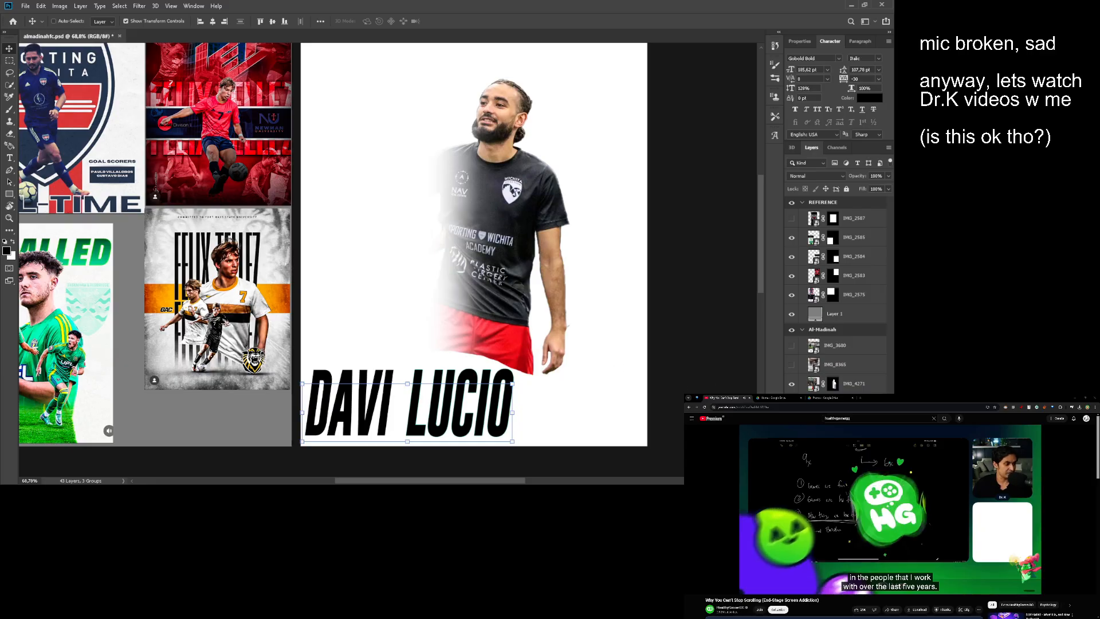
- Move both name text layers up and toward the artboard's centre, overlapping the bottom of the player's shorts and hand
{"action": "left_click_drag", "start_coordinate": [414, 417], "coordinate": [459, 379]}
{"action": "left_click_drag", "start_coordinate": [459, 379], "coordinate": [444, 384]}
{"action": "scroll", "coordinate": [476, 386], "scroll_direction": "up", "scroll_amount": 3}
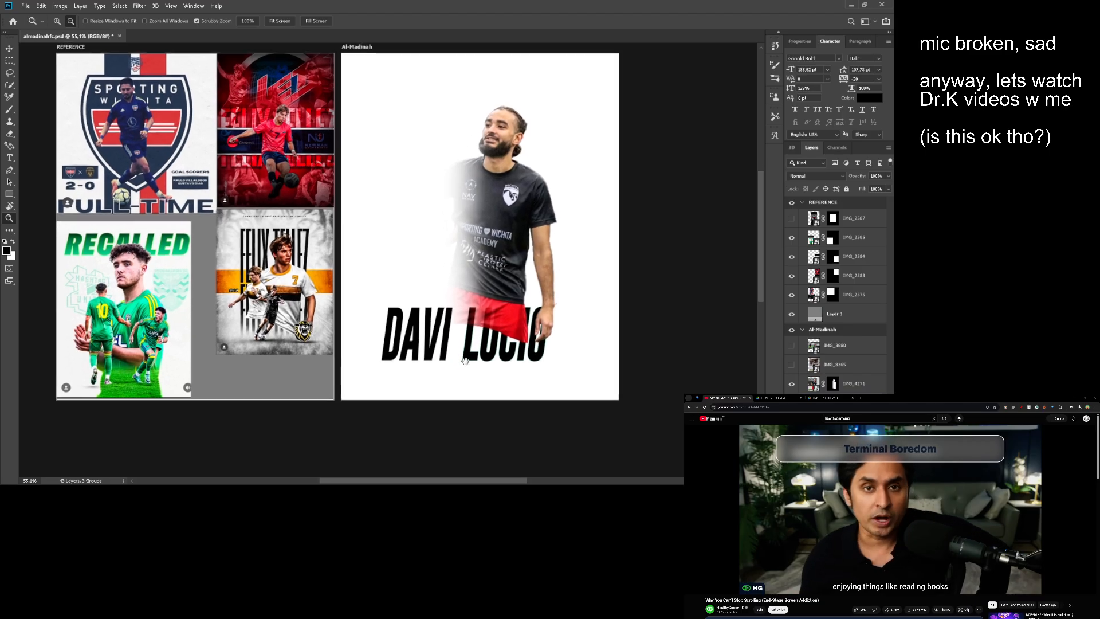
{"action": "scroll", "coordinate": [470, 373], "scroll_direction": "down", "scroll_amount": 2}
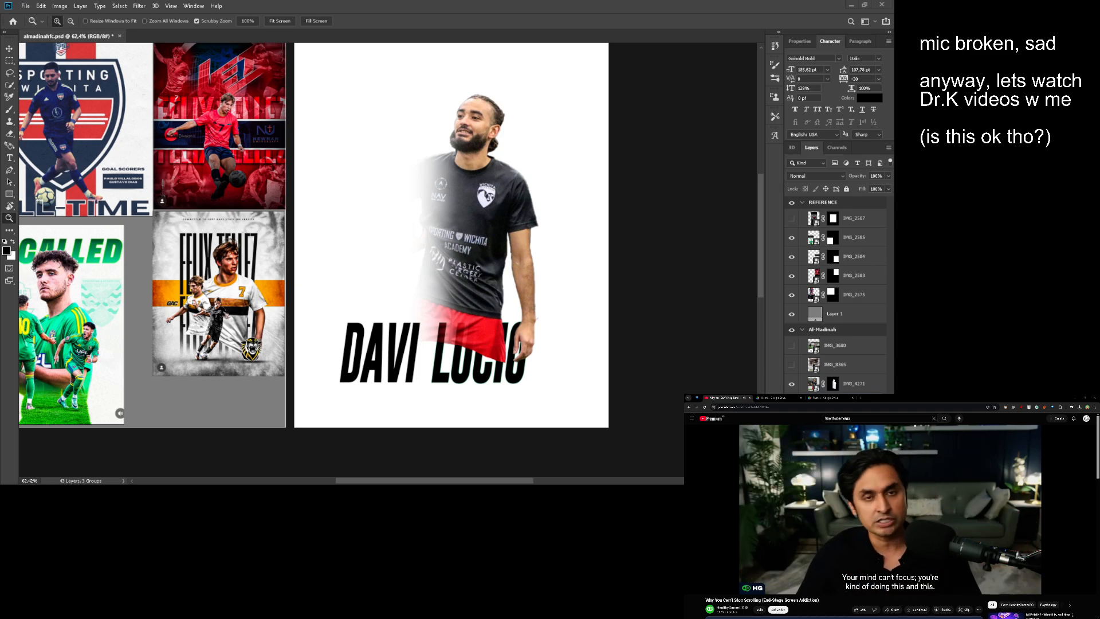
- Replace the wording of the first-name text layer with the new player's first name in capitals
{"action": "key", "text": "v"}
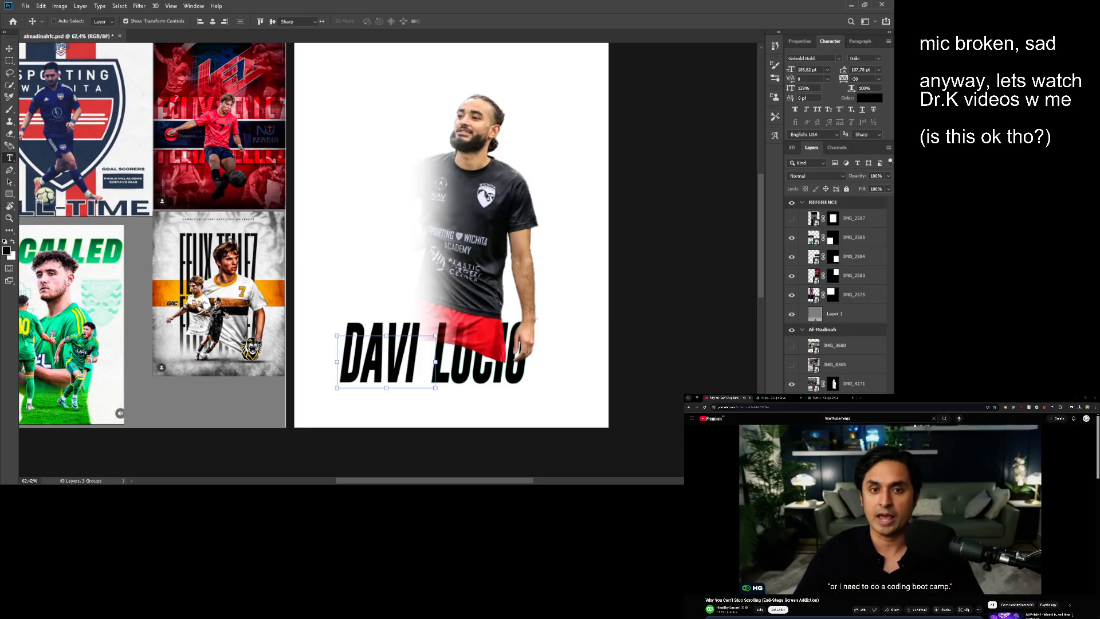
{"action": "double_click", "coordinate": [378, 360]}
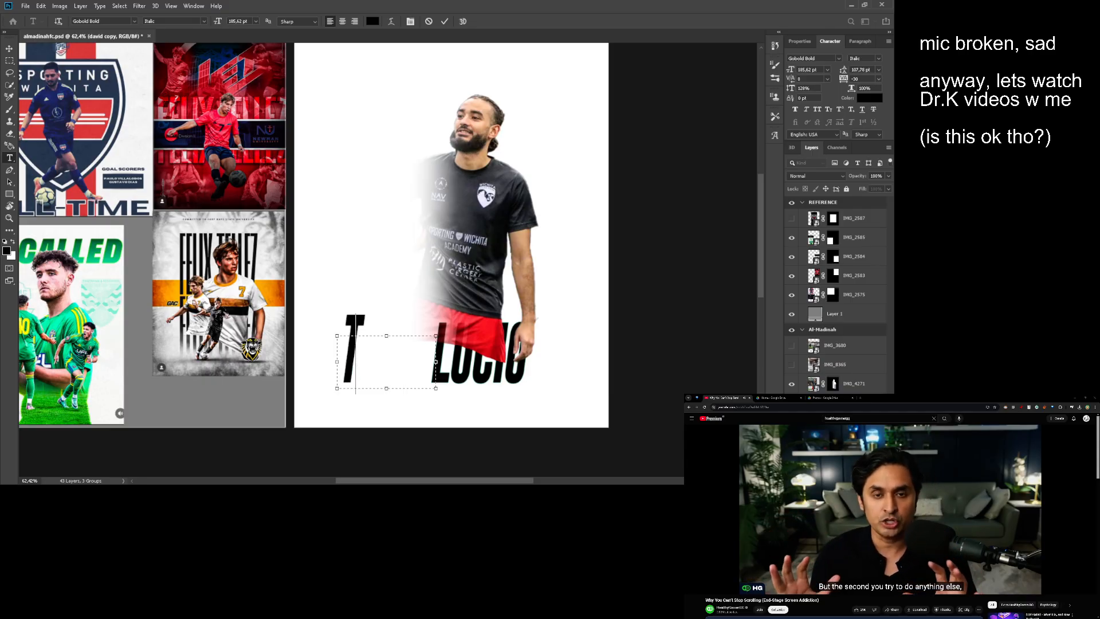
{"action": "left_click", "coordinate": [665, 417]}
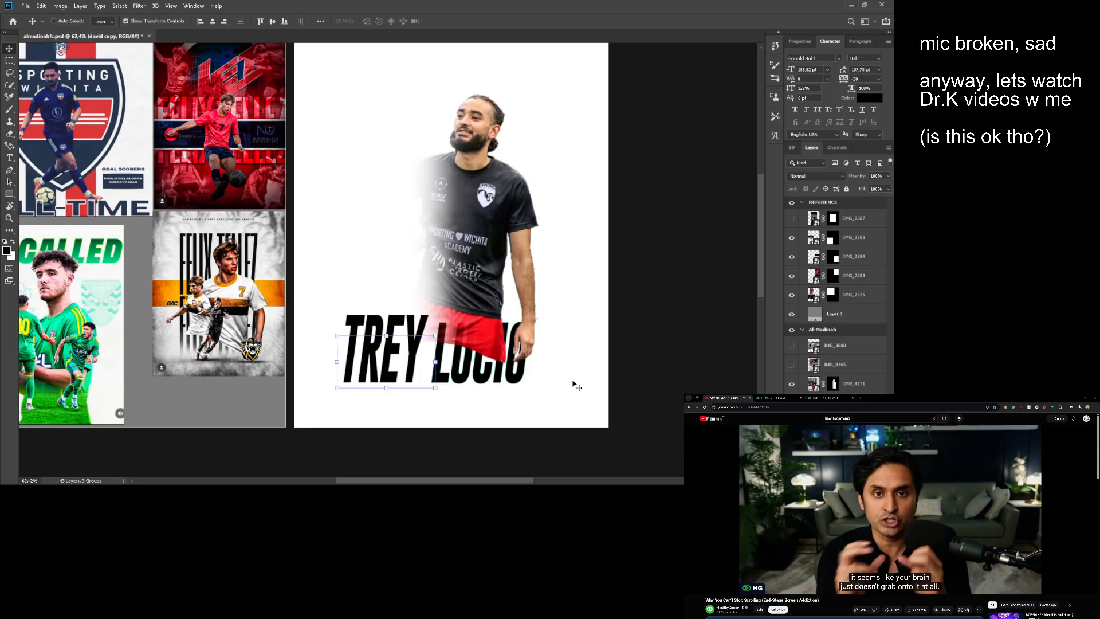
- Replace the last-name text with the new player's last name and widen its text box to fit the whole word
{"action": "double_click", "coordinate": [479, 366]}
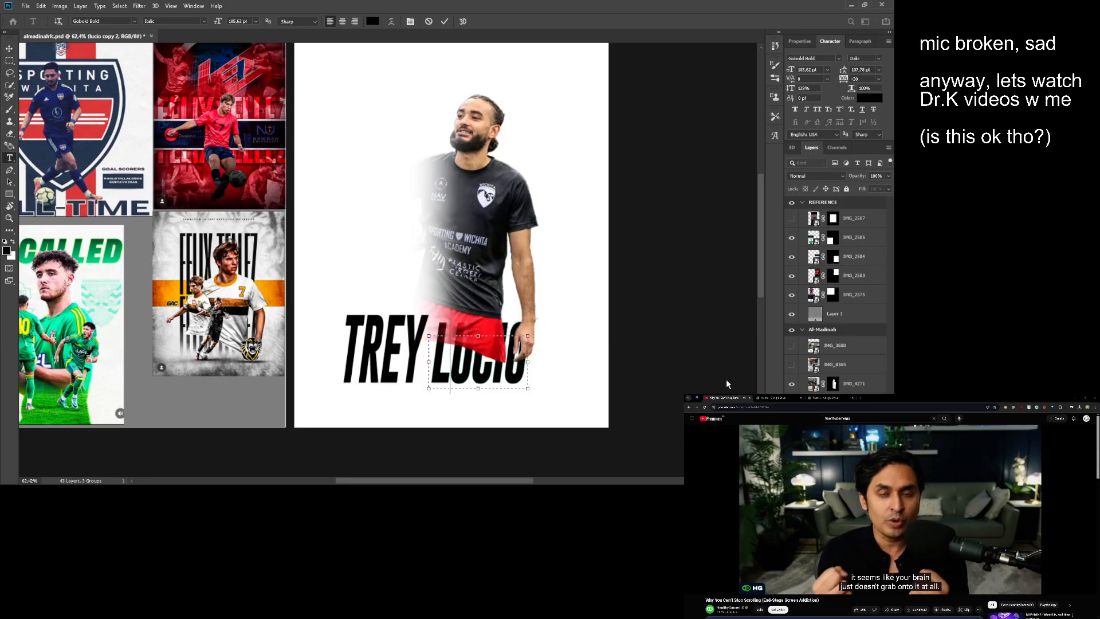
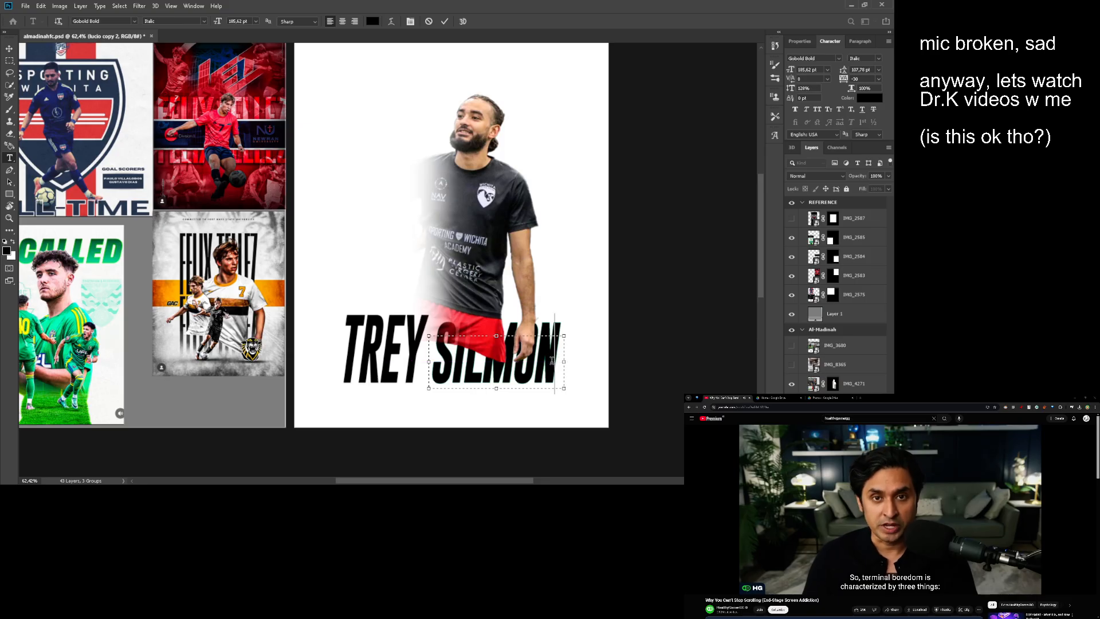
{"action": "key", "text": "ctrl+Return"}
- Bring both name text layers above the IMG_4271 layer, in front of the player
{"action": "key", "text": "v"}
{"action": "left_click", "coordinate": [835, 421], "text": "shift"}
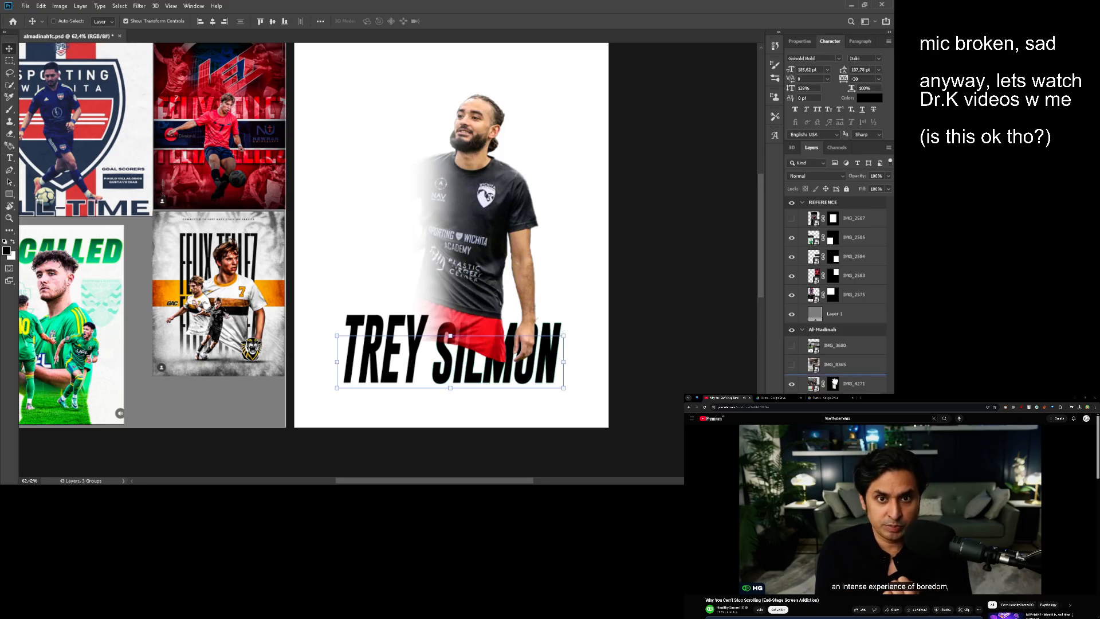
{"action": "left_click_drag", "start_coordinate": [834, 383], "coordinate": [834, 378]}
{"action": "key", "text": "z"}
{"action": "left_click_drag", "start_coordinate": [507, 275], "coordinate": [494, 281]}
{"action": "left_click_drag", "start_coordinate": [438, 340], "coordinate": [472, 337]}
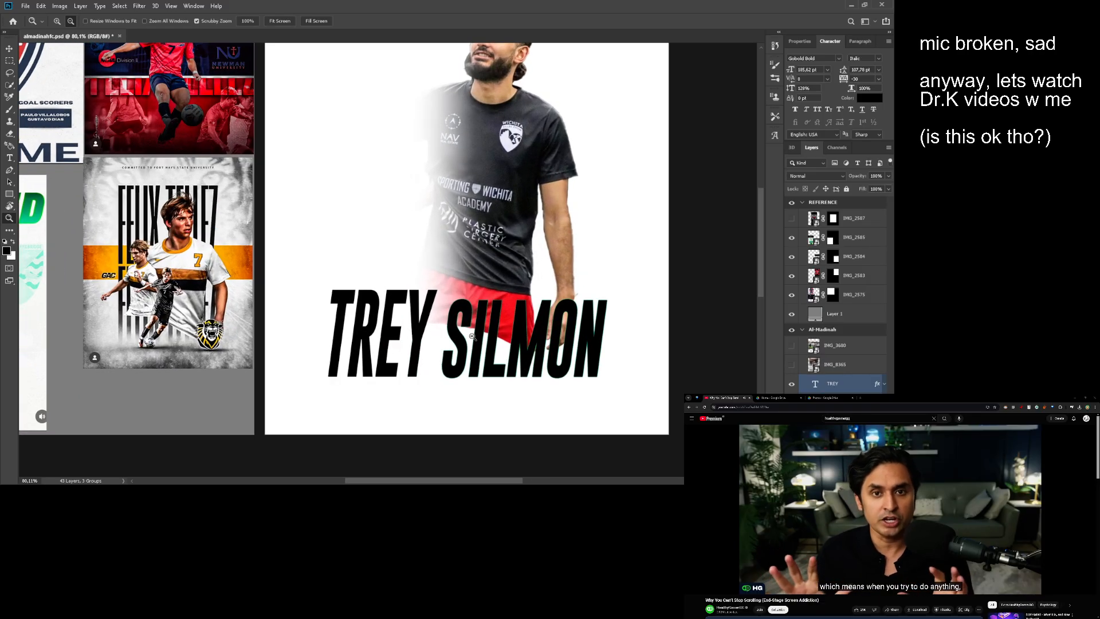
- Replace the first-name layer with a duplicate of the last-name layer, placed left of it and reworded to the player's first name
{"action": "left_click", "coordinate": [817, 388]}
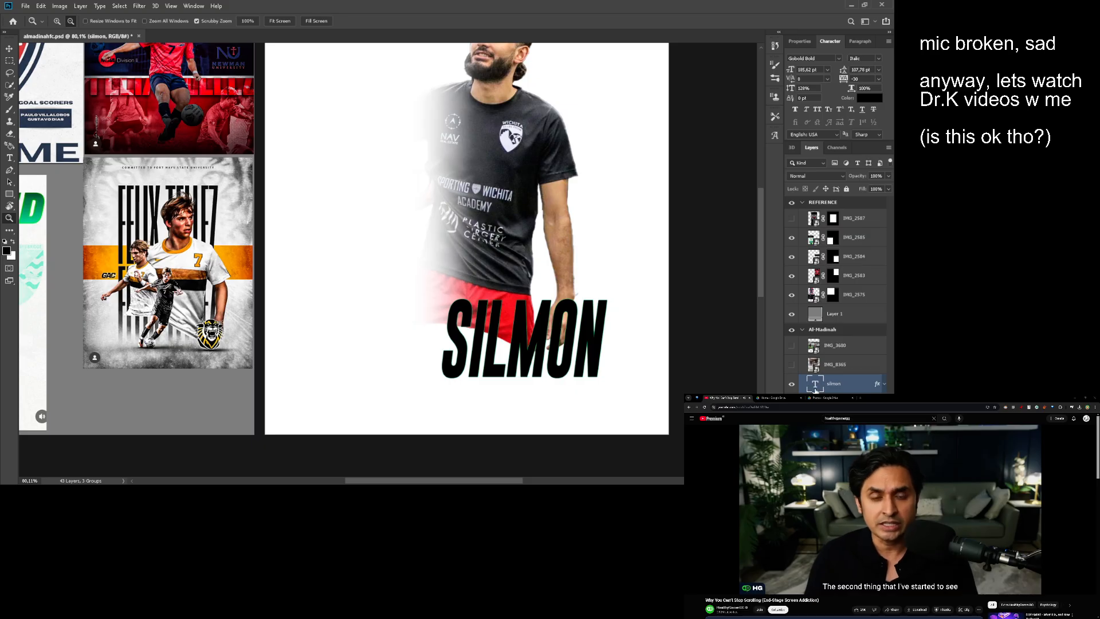
{"action": "key", "text": "b"}
{"action": "key", "text": "v"}
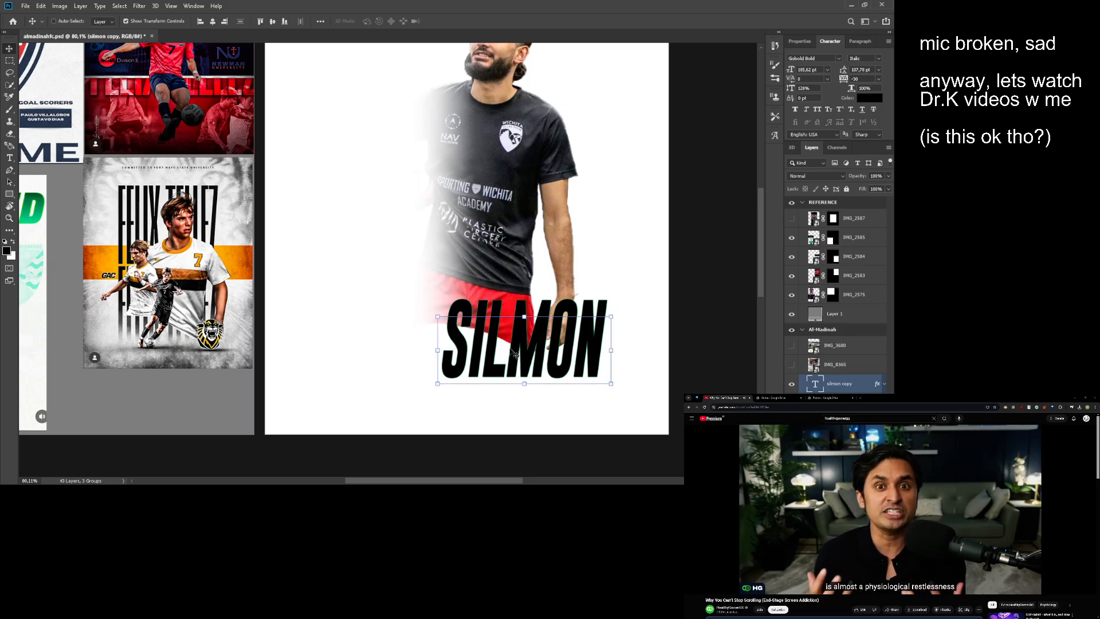
{"action": "mouse_move", "coordinate": [514, 356]}
{"action": "left_mouse_down"}
{"action": "mouse_move", "coordinate": [360, 344]}
{"action": "mouse_move", "coordinate": [410, 344]}
{"action": "left_mouse_up"}
{"action": "double_click", "coordinate": [361, 343]}
{"action": "key", "text": "ctrl+Return"}
- Hide both name text layers, leaving the player cut-out alone on the Al-Madinah artboard
{"action": "key", "text": "z"}
{"action": "left_click_drag", "start_coordinate": [475, 338], "coordinate": [517, 354]}
{"action": "left_click_drag", "start_coordinate": [791, 384], "coordinate": [791, 403]}
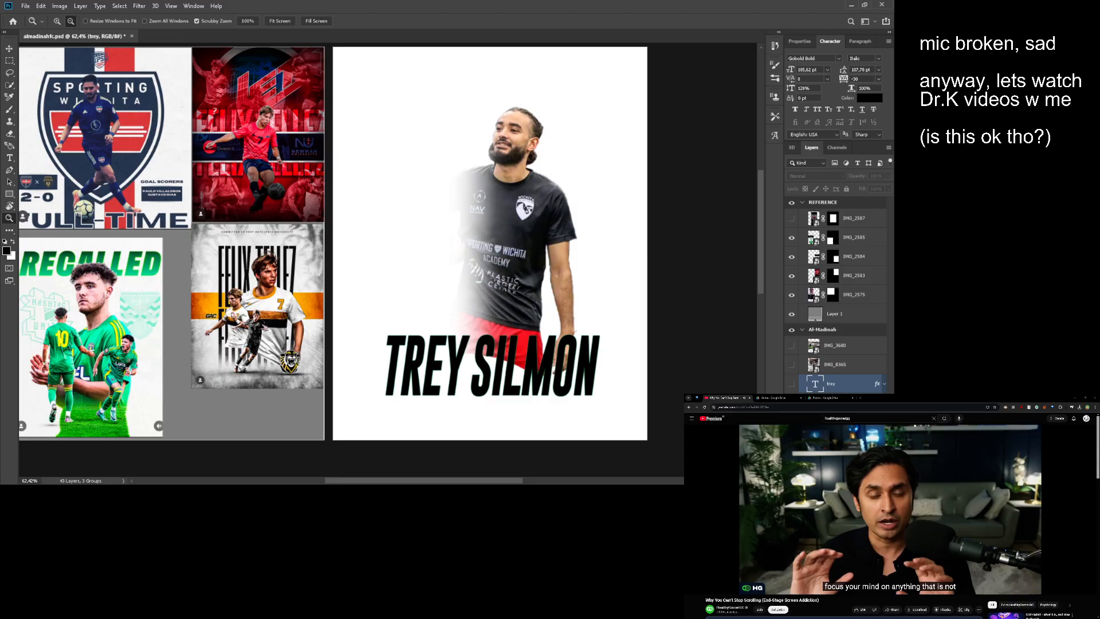
{"action": "left_click_drag", "start_coordinate": [575, 296], "coordinate": [537, 302]}
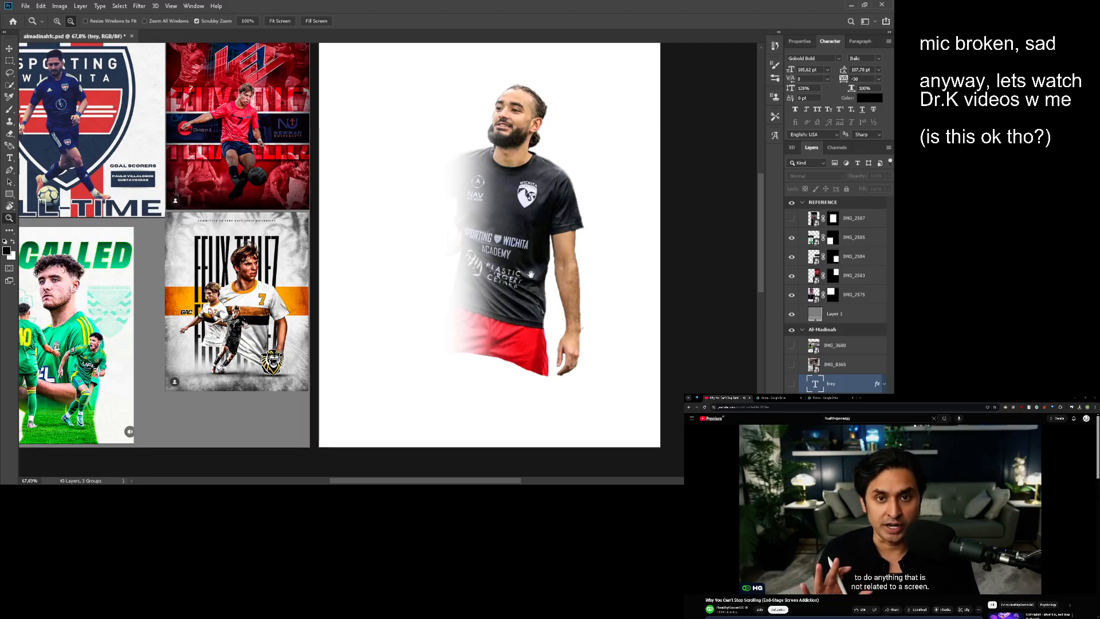
{"action": "mouse_move", "coordinate": [531, 275]}
{"action": "left_mouse_down"}
{"action": "mouse_move", "coordinate": [507, 286]}
{"action": "mouse_move", "coordinate": [527, 291]}
{"action": "left_mouse_up"}
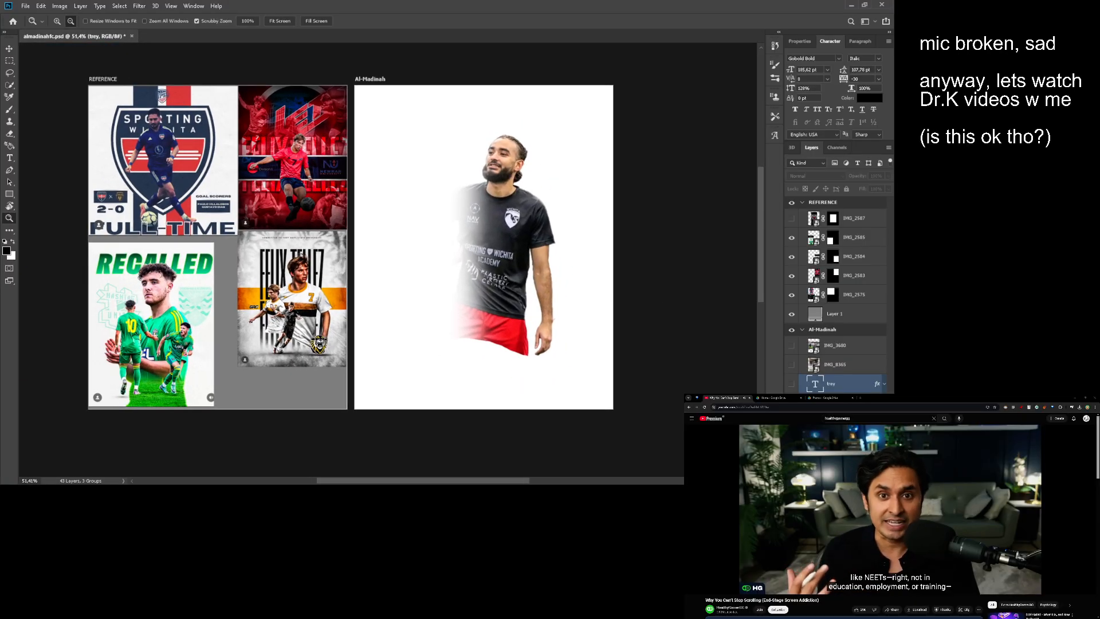
{"action": "scroll", "coordinate": [809, 373], "scroll_direction": "down", "scroll_amount": 10}
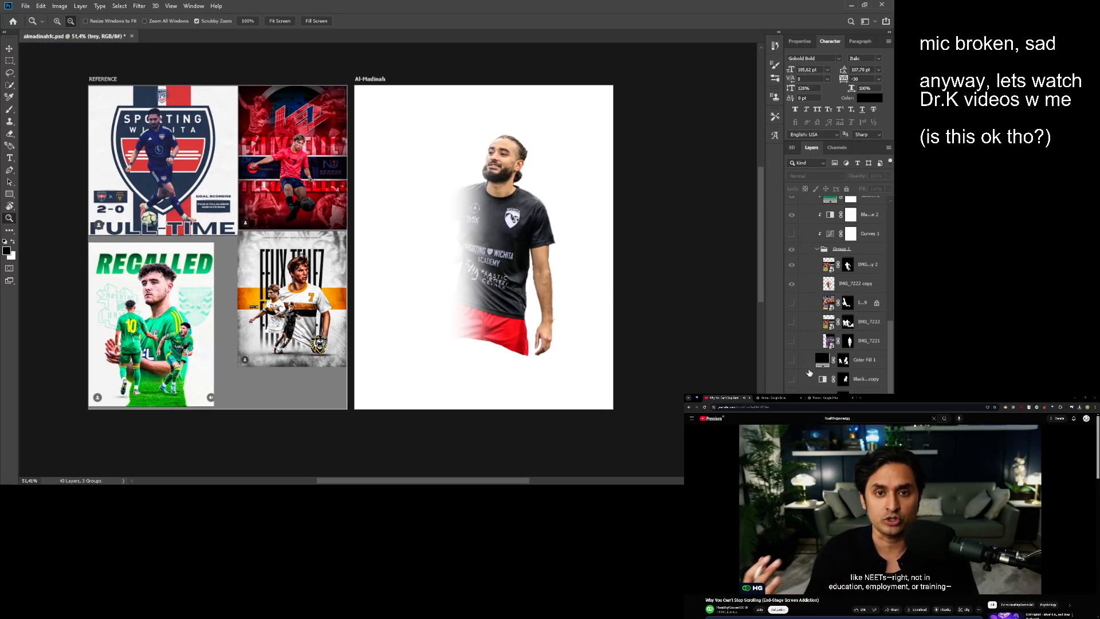
{"action": "scroll", "coordinate": [809, 373], "scroll_direction": "down", "scroll_amount": 5}
{"action": "left_click", "coordinate": [820, 337]}
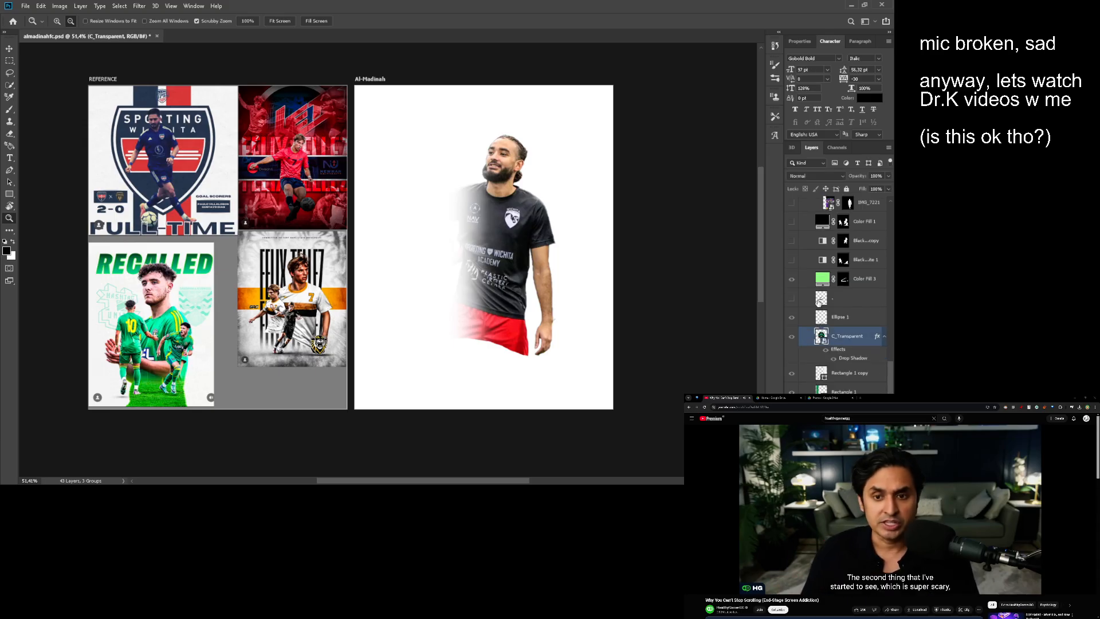
{"action": "scroll", "coordinate": [821, 343], "scroll_direction": "down", "scroll_amount": 2}
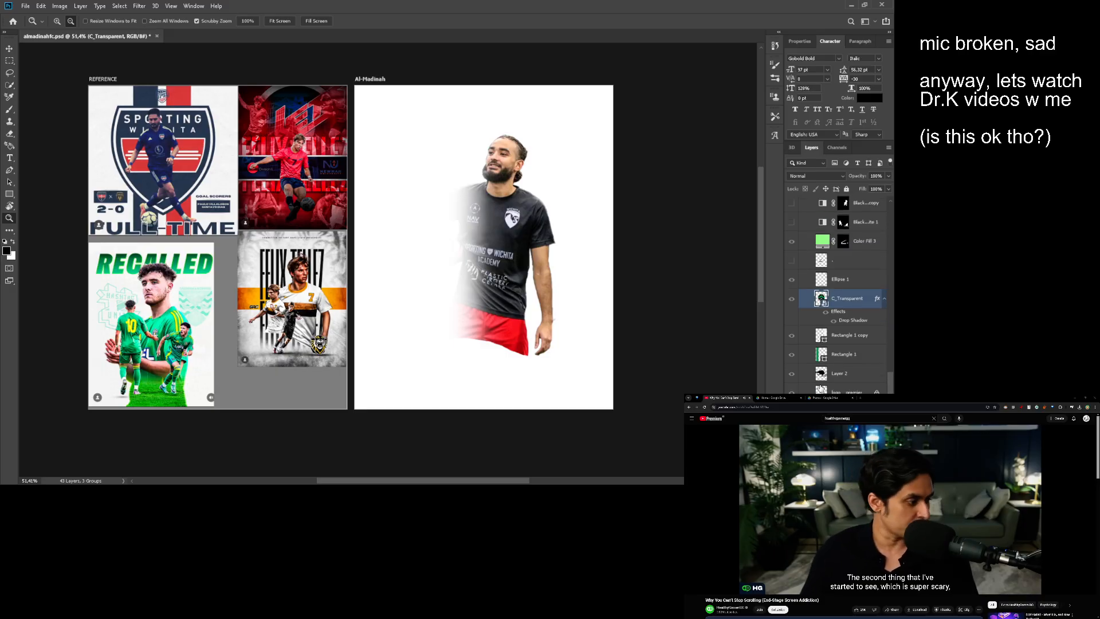
{"action": "left_click", "coordinate": [821, 388], "text": "ctrl"}
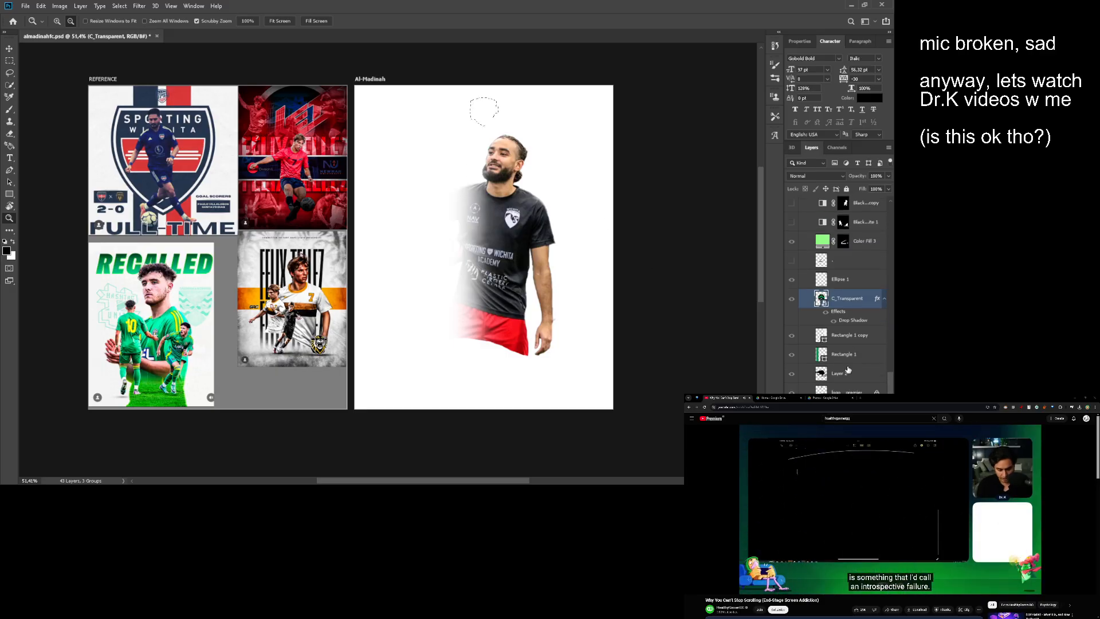
{"action": "left_click", "coordinate": [870, 392]}
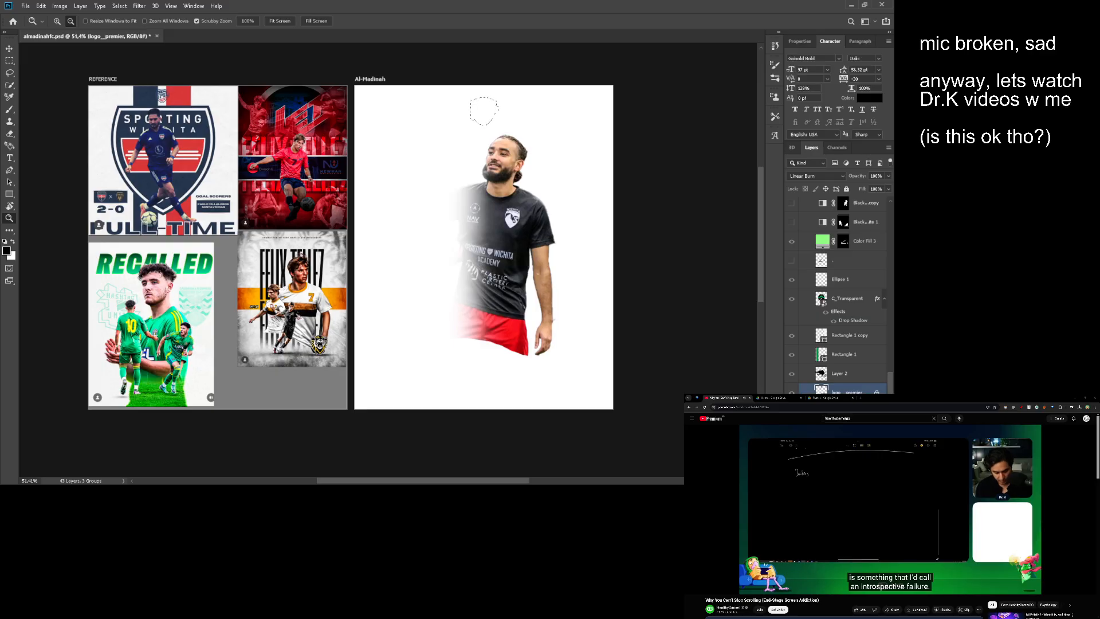
{"action": "left_click", "coordinate": [833, 304], "text": "ctrl"}
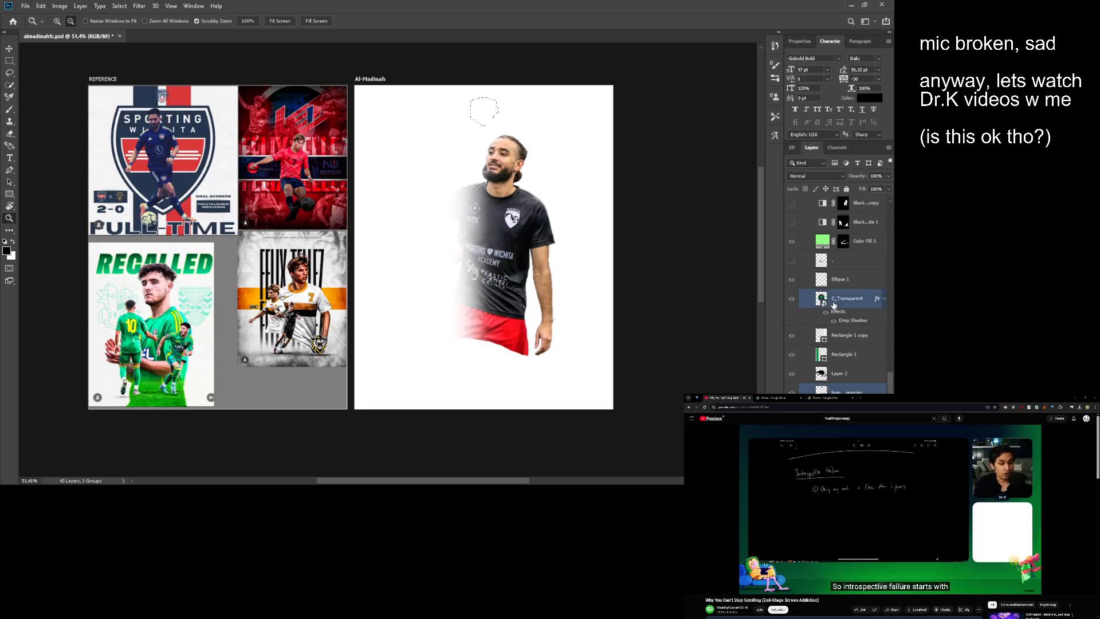
{"action": "scroll", "coordinate": [833, 306], "scroll_direction": "up", "scroll_amount": 10}
{"action": "scroll", "coordinate": [823, 317], "scroll_direction": "up", "scroll_amount": 4}
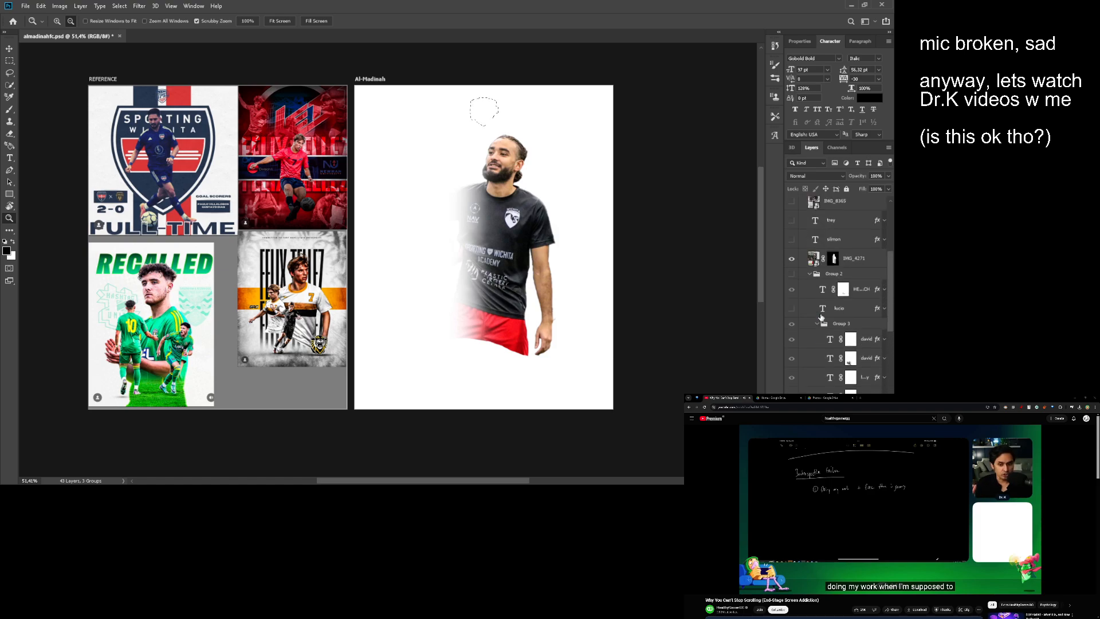
{"action": "key", "text": "m"}
{"action": "left_click", "coordinate": [645, 243]}
{"action": "scroll", "coordinate": [834, 302], "scroll_direction": "up", "scroll_amount": 4}
{"action": "scroll", "coordinate": [834, 302], "scroll_direction": "up", "scroll_amount": 3}
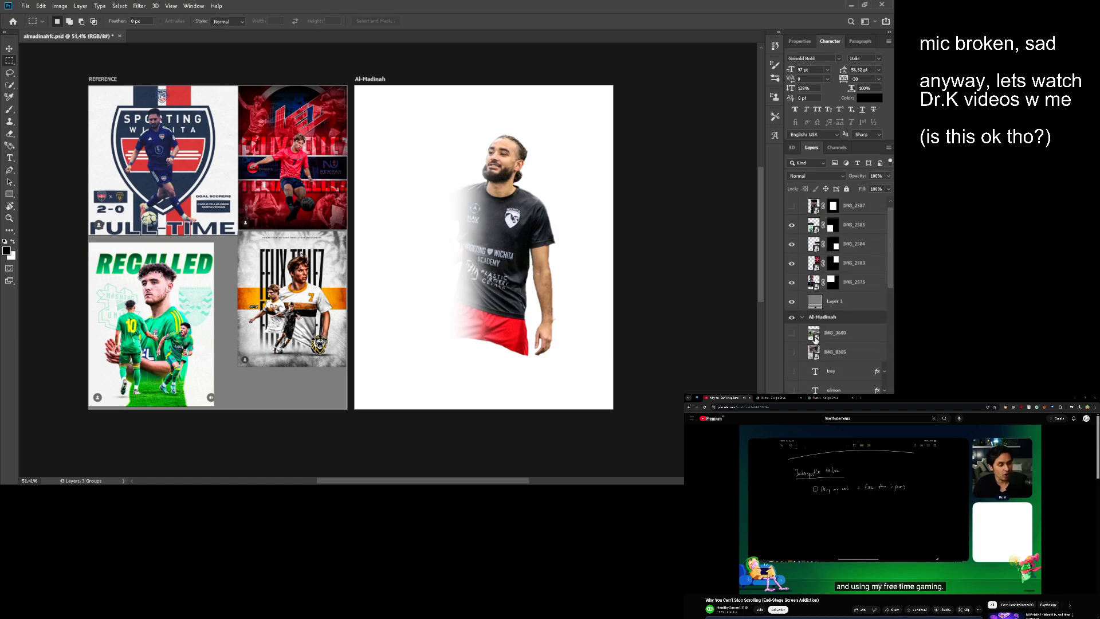
{"action": "scroll", "coordinate": [834, 302], "scroll_direction": "up", "scroll_amount": 3}
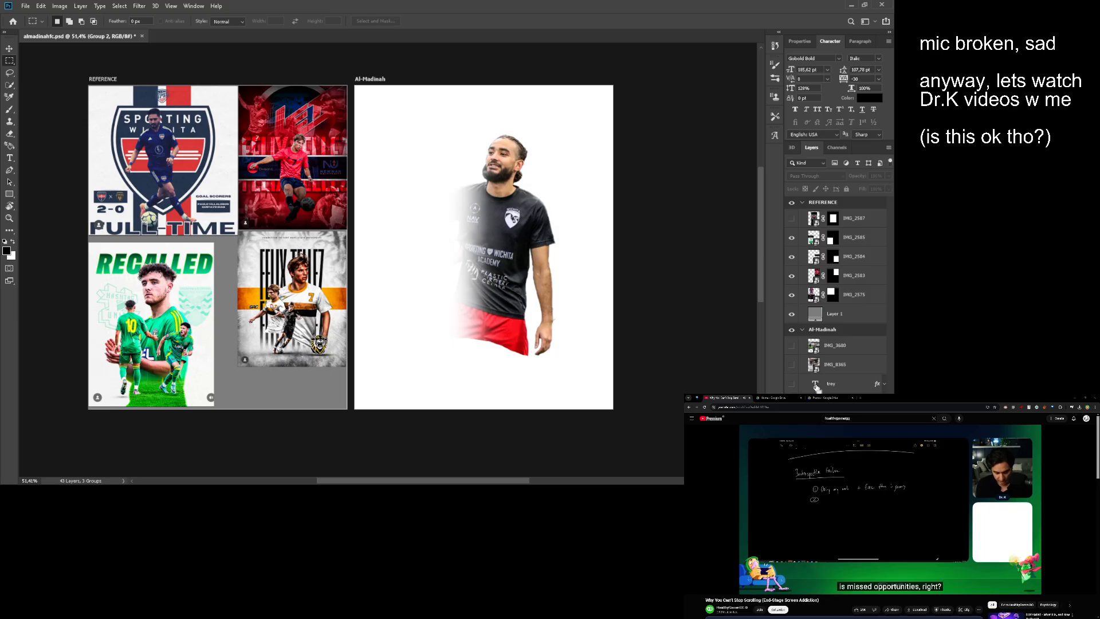
{"action": "left_click", "coordinate": [818, 389]}
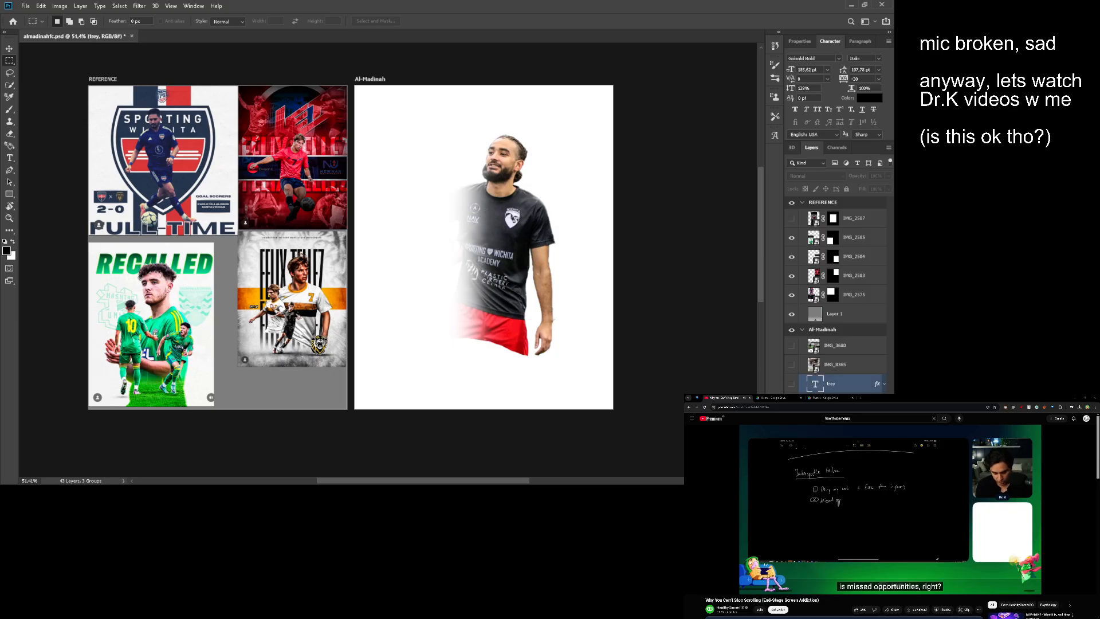
- Copy the C_Transparent and logo__premier layers and paste them directly above the IMG_4271 layer
{"action": "scroll", "coordinate": [888, 263], "scroll_direction": "down", "scroll_amount": 6}
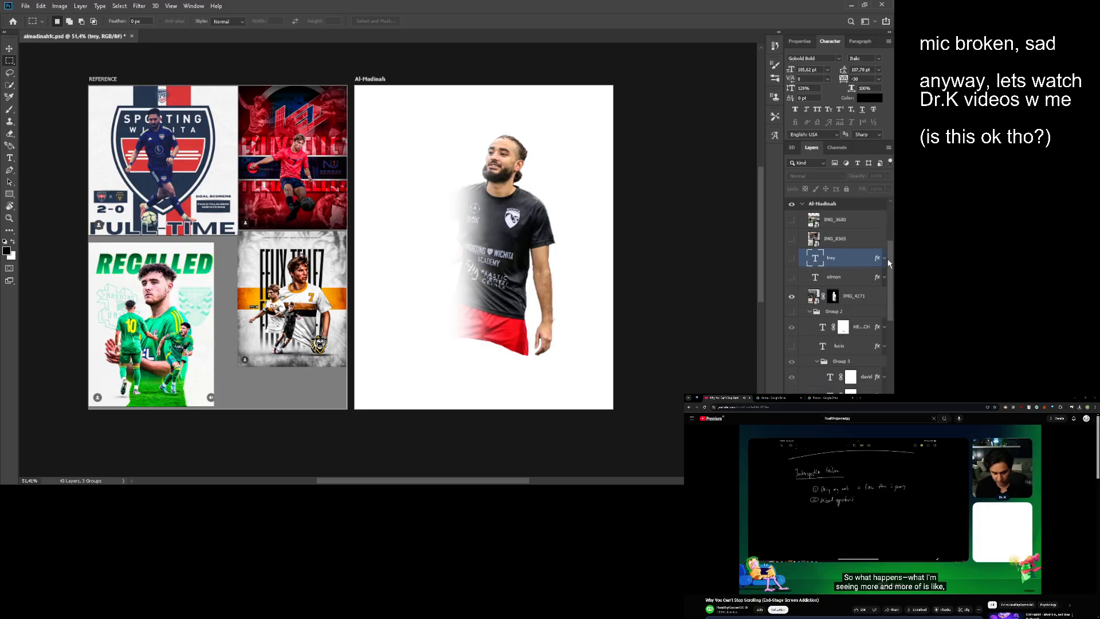
{"action": "scroll", "coordinate": [821, 266], "scroll_direction": "down", "scroll_amount": 6}
{"action": "left_click", "coordinate": [835, 313]}
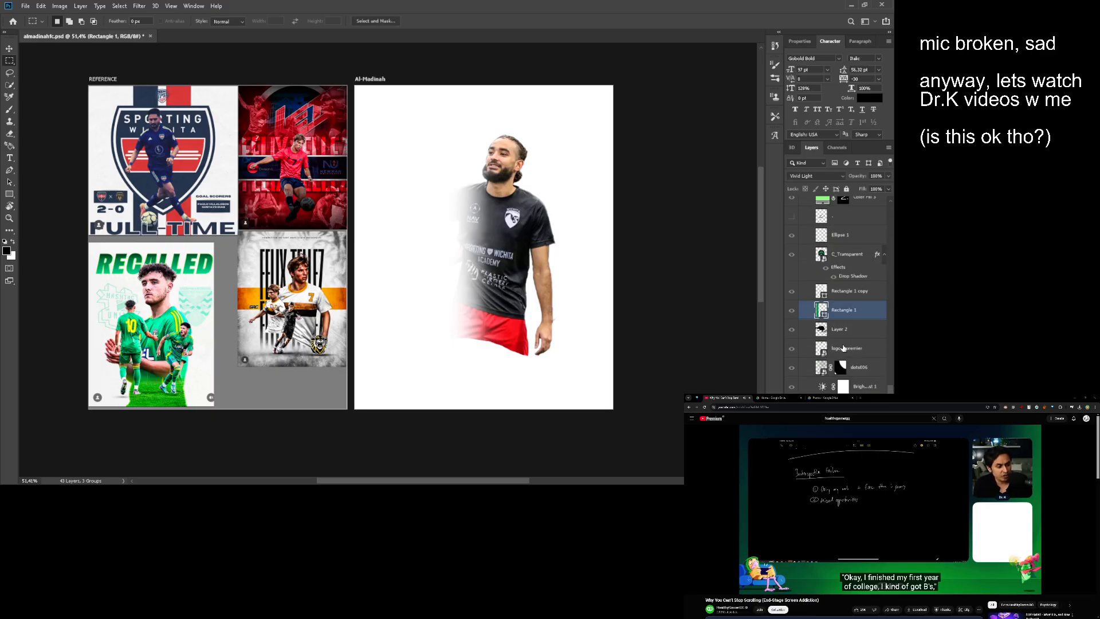
{"action": "left_click", "coordinate": [815, 348]}
{"action": "left_click", "coordinate": [821, 255], "text": "ctrl"}
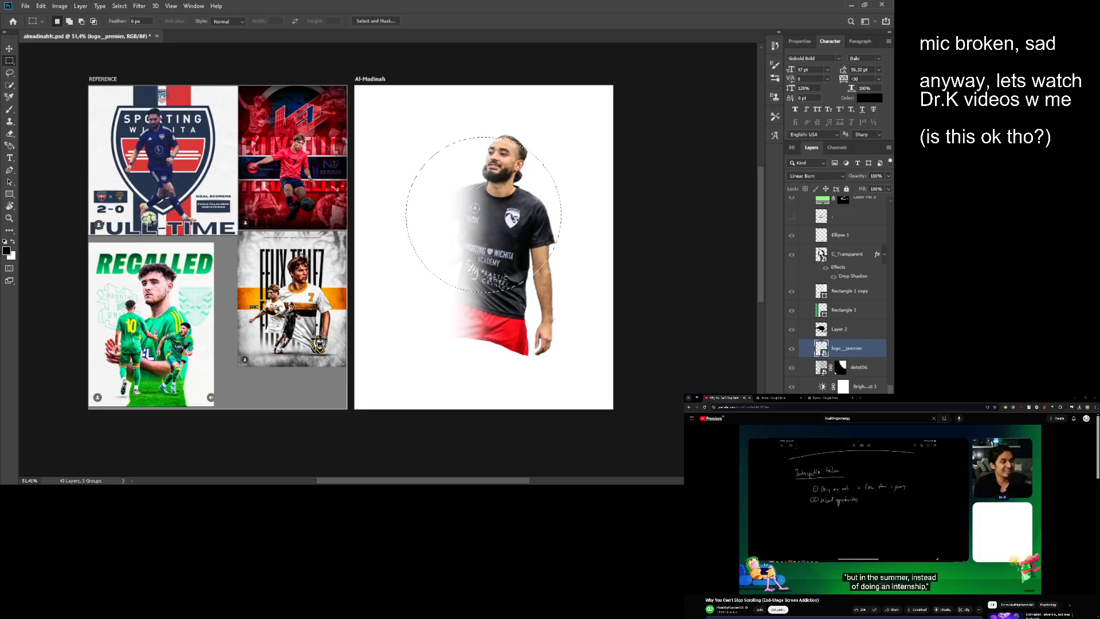
{"action": "left_click", "coordinate": [837, 256], "text": "ctrl"}
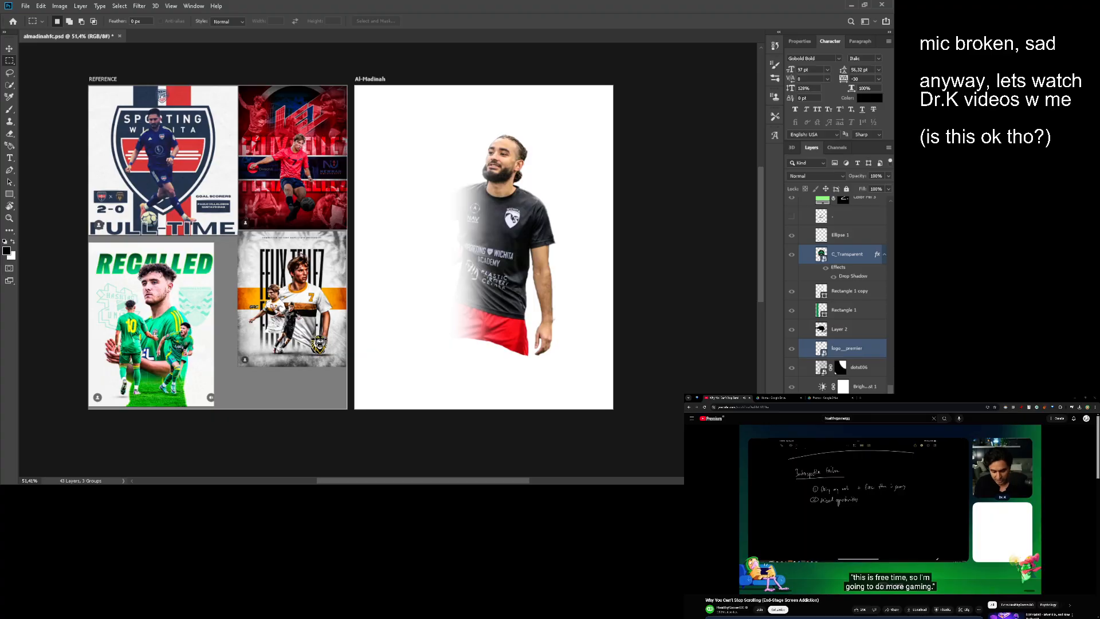
{"action": "scroll", "coordinate": [893, 238], "scroll_direction": "up", "scroll_amount": 10}
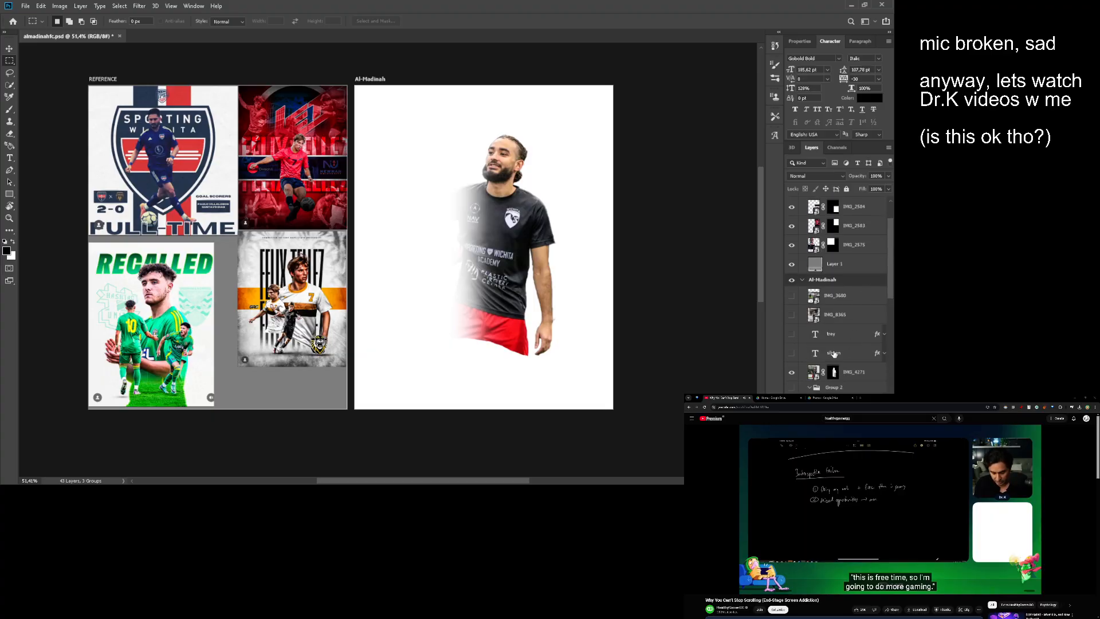
{"action": "left_click", "coordinate": [833, 353]}
{"action": "left_click", "coordinate": [820, 373]}
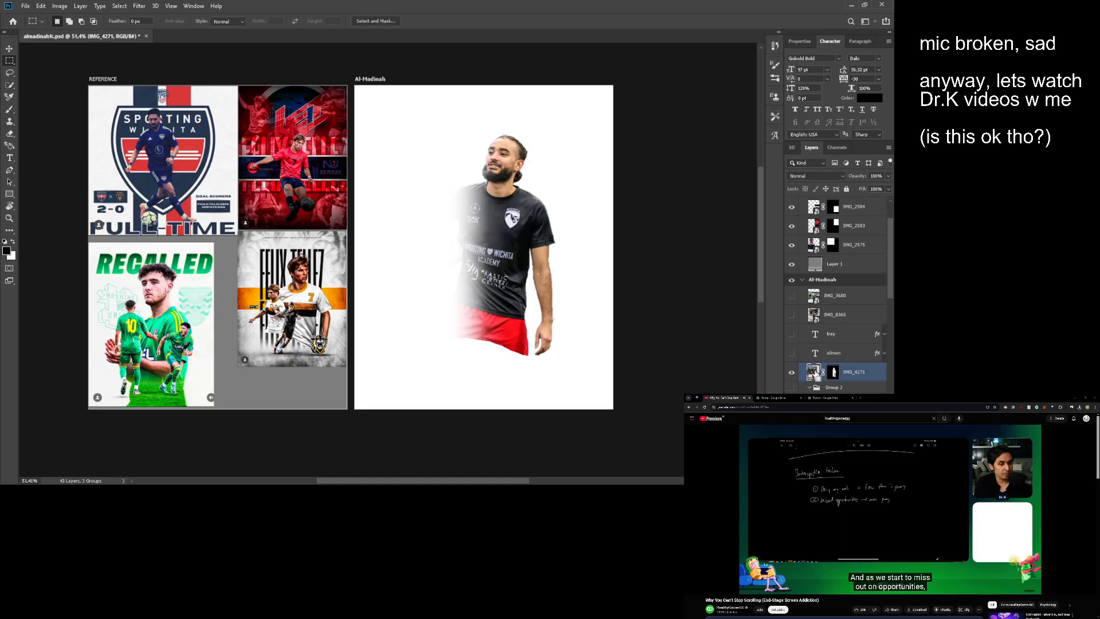
{"action": "key", "text": "ctrl+v"}
- Move the pasted club badge and UPSL logo together slightly lower over the player
{"action": "key", "text": "v"}
{"action": "left_click_drag", "start_coordinate": [475, 235], "coordinate": [444, 227]}
{"action": "key", "text": "z"}
{"action": "left_click_drag", "start_coordinate": [444, 226], "coordinate": [455, 228]}
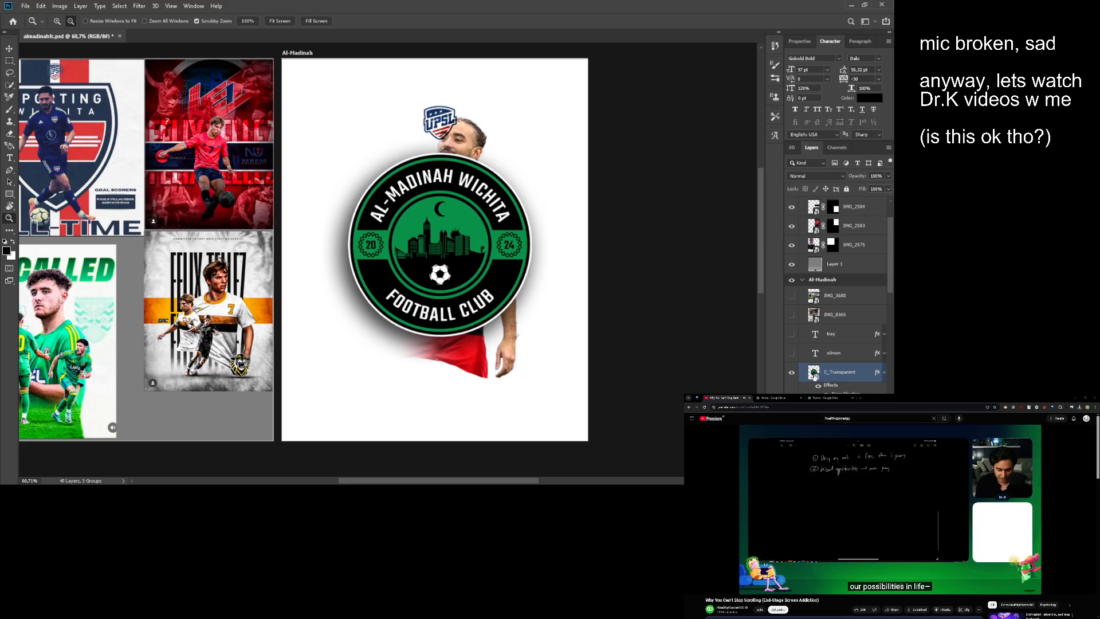
- Move only the pasted UPSL logo up to the top centre of the Al-Madinah artboard, above the player's head
{"action": "left_click", "coordinate": [813, 375]}
{"action": "key", "text": "v"}
{"action": "left_click", "coordinate": [838, 409]}
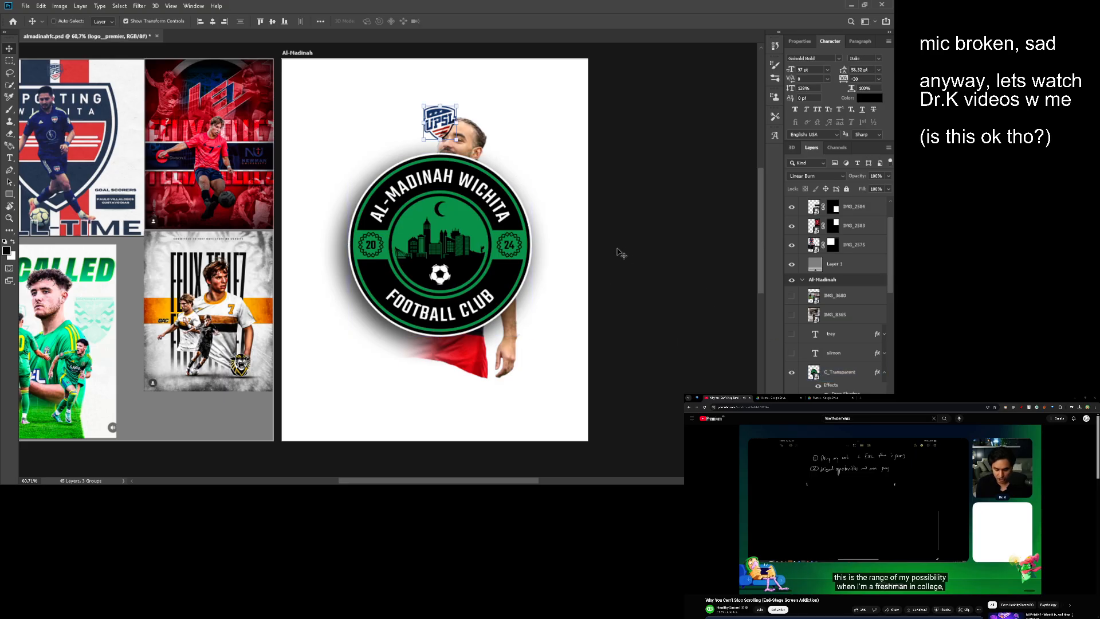
{"action": "left_click_drag", "start_coordinate": [618, 251], "coordinate": [617, 214]}
{"action": "key", "text": "z"}
{"action": "left_click_drag", "start_coordinate": [512, 213], "coordinate": [551, 210]}
{"action": "key", "text": "v"}
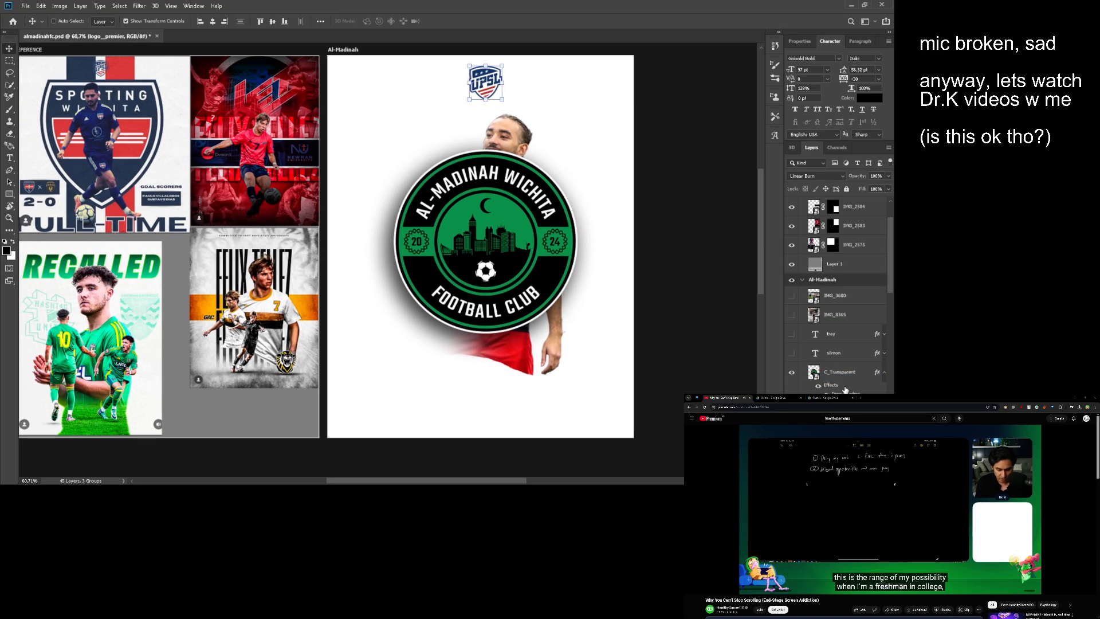
- Move the C_Transparent club badge left and slightly down so the player's face and right side are uncovered
{"action": "left_click", "coordinate": [841, 375]}
{"action": "left_click_drag", "start_coordinate": [546, 262], "coordinate": [469, 276]}
{"action": "key", "text": "z"}
{"action": "mouse_move", "coordinate": [469, 275]}
{"action": "left_mouse_down"}
{"action": "mouse_move", "coordinate": [519, 255]}
{"action": "mouse_move", "coordinate": [461, 266]}
{"action": "left_mouse_up"}
{"action": "scroll", "coordinate": [523, 255], "scroll_direction": "up", "scroll_amount": 1}
{"action": "scroll", "coordinate": [491, 267], "scroll_direction": "up", "scroll_amount": 1}
{"action": "scroll", "coordinate": [487, 256], "scroll_direction": "down", "scroll_amount": 1}
{"action": "scroll", "coordinate": [457, 276], "scroll_direction": "down", "scroll_amount": 1}
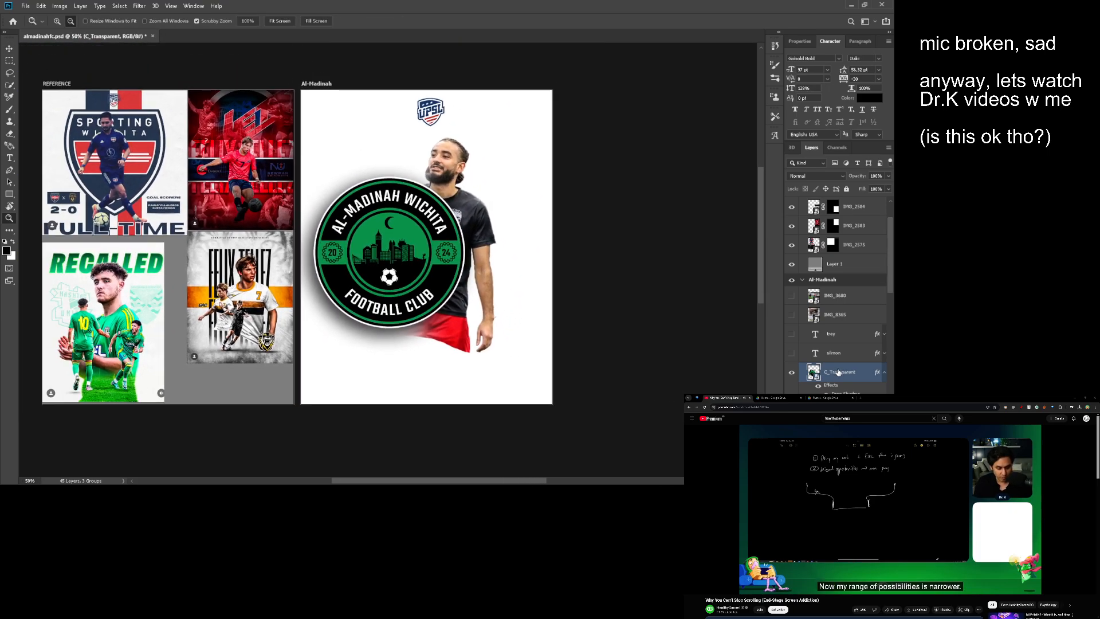
{"action": "scroll", "coordinate": [455, 271], "scroll_direction": "up", "scroll_amount": 1}
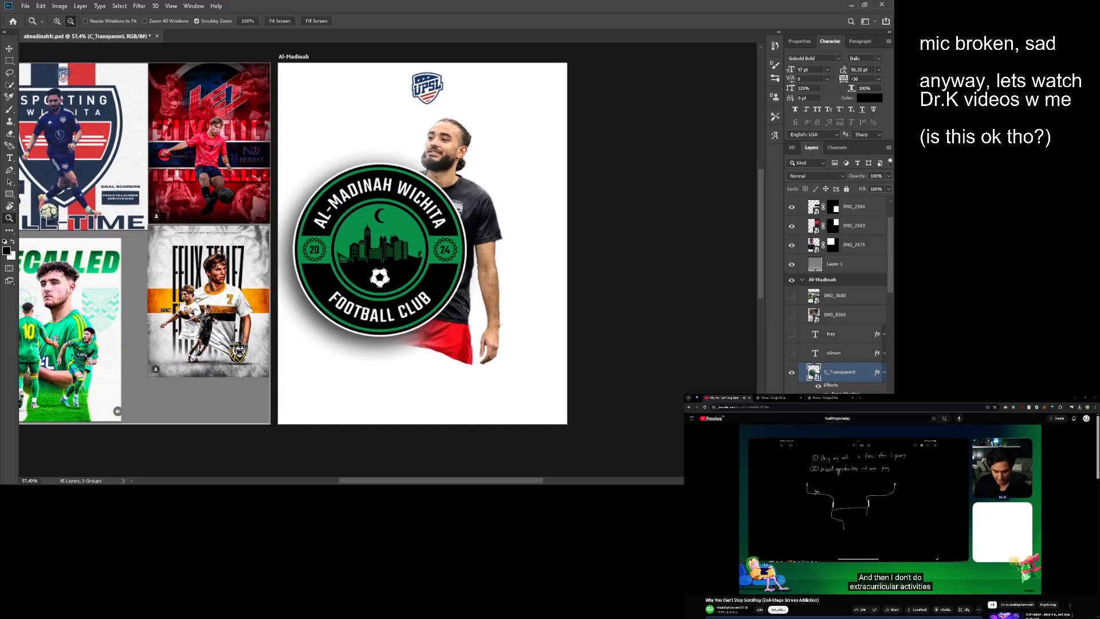
- Shift the badge and player cut-out together up and right, and centre only the badge horizontally and vertically on the Al-Madinah artboard
{"action": "key", "text": "v"}
{"action": "left_click_drag", "start_coordinate": [480, 262], "coordinate": [526, 241]}
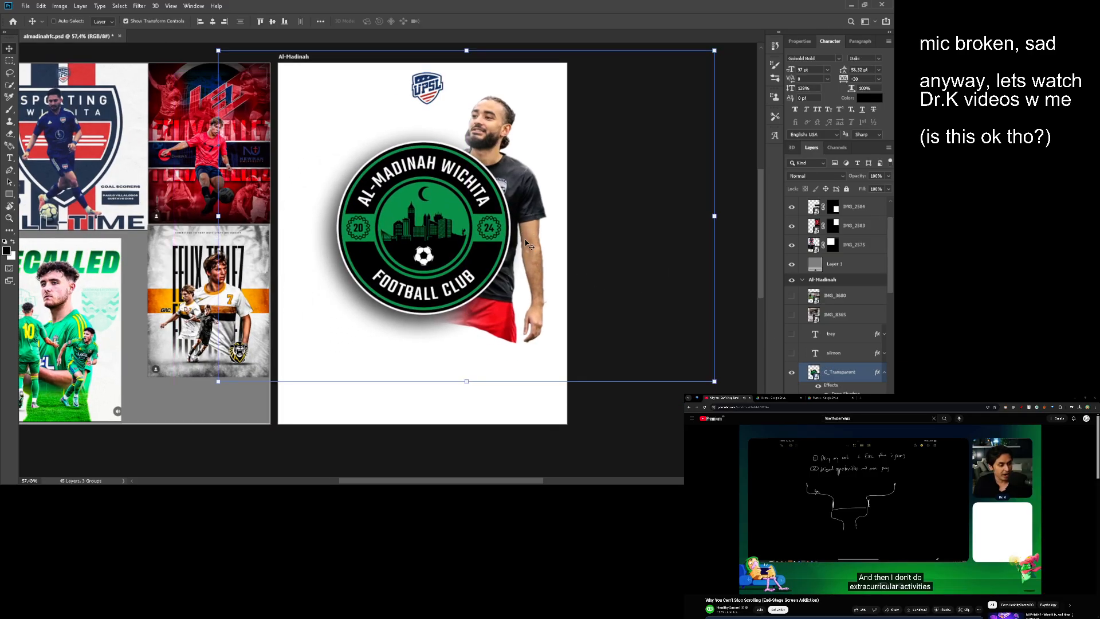
{"action": "left_click", "coordinate": [832, 384]}
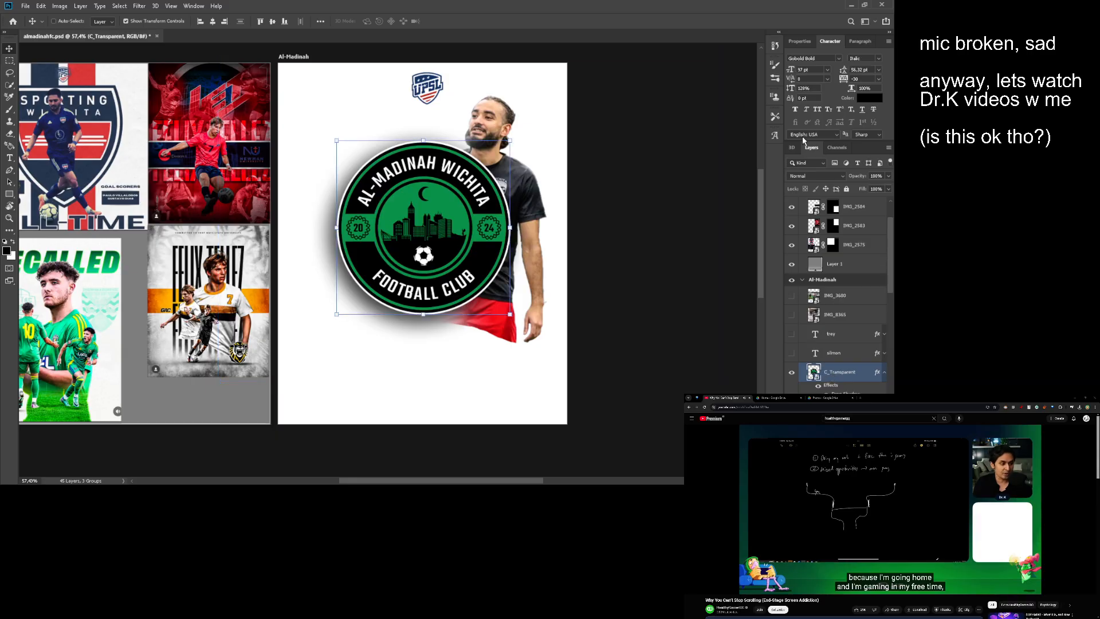
{"action": "left_click", "coordinate": [214, 22]}
{"action": "left_click", "coordinate": [272, 22]}
{"action": "left_click_drag", "start_coordinate": [345, 131], "coordinate": [392, 122]}
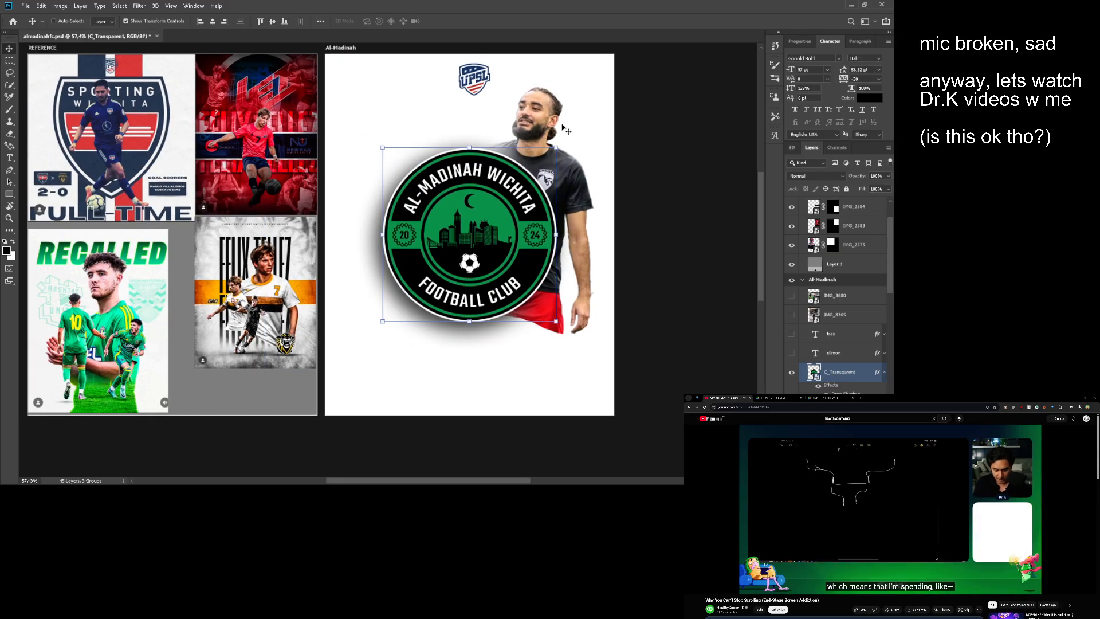
- Scale the IMG_4271 player cut-out down to about 90% and place it behind the badge's right side
{"action": "left_click", "coordinate": [566, 166], "text": "ctrl"}
{"action": "key", "text": "alt+space"}
{"action": "left_click_drag", "start_coordinate": [594, 257], "coordinate": [698, 316]}
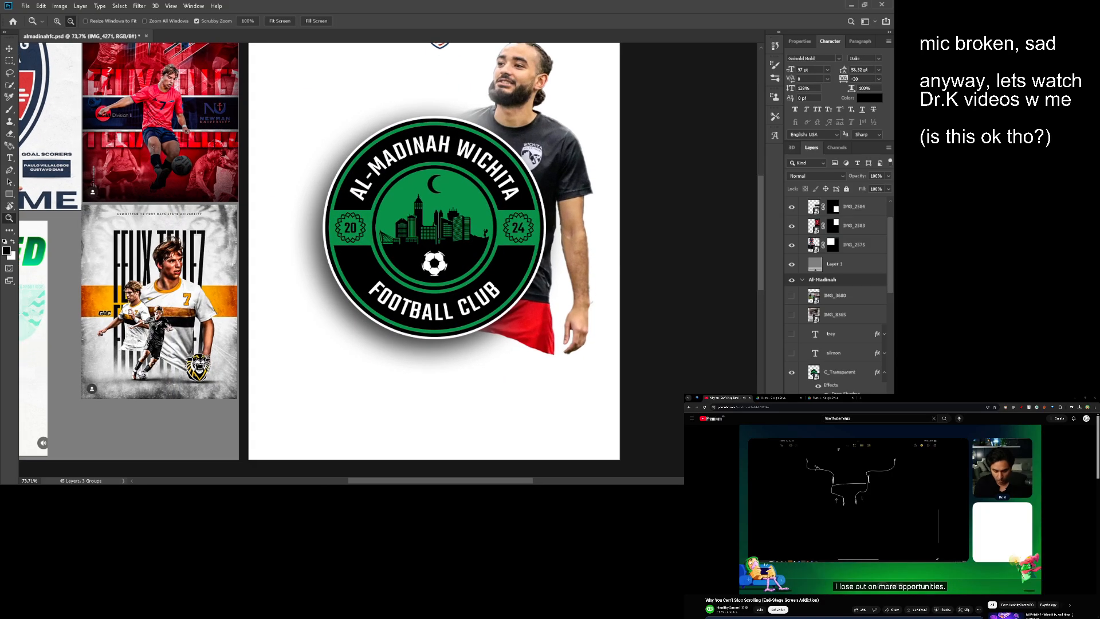
{"action": "left_click_drag", "start_coordinate": [564, 156], "coordinate": [544, 203]}
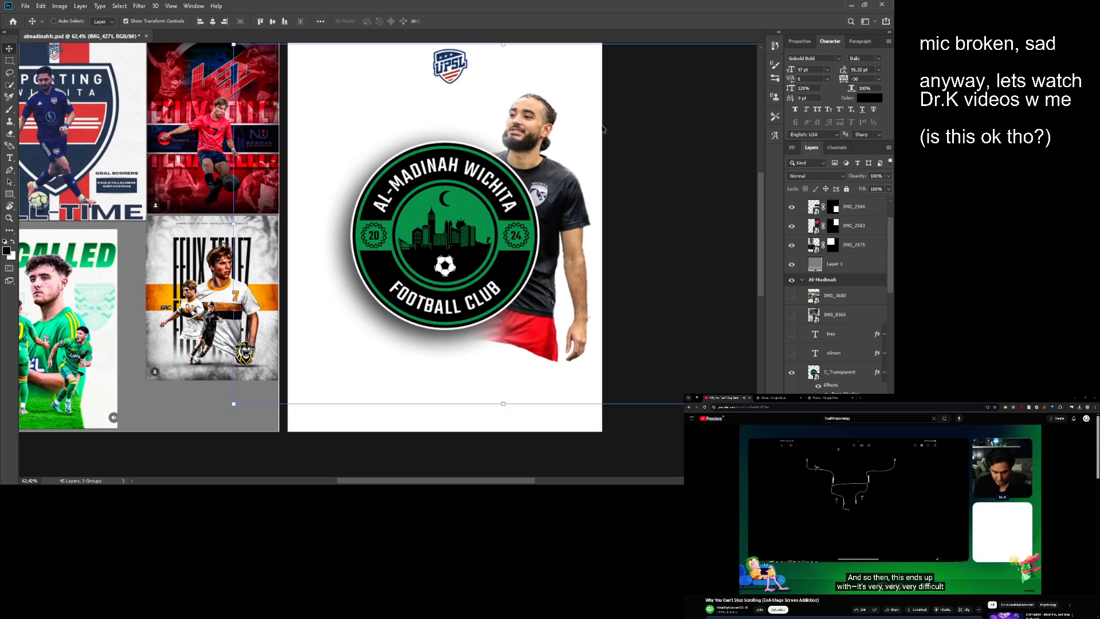
{"action": "left_click_drag", "start_coordinate": [597, 140], "coordinate": [491, 159]}
{"action": "left_click_drag", "start_coordinate": [665, 213], "coordinate": [588, 217]}
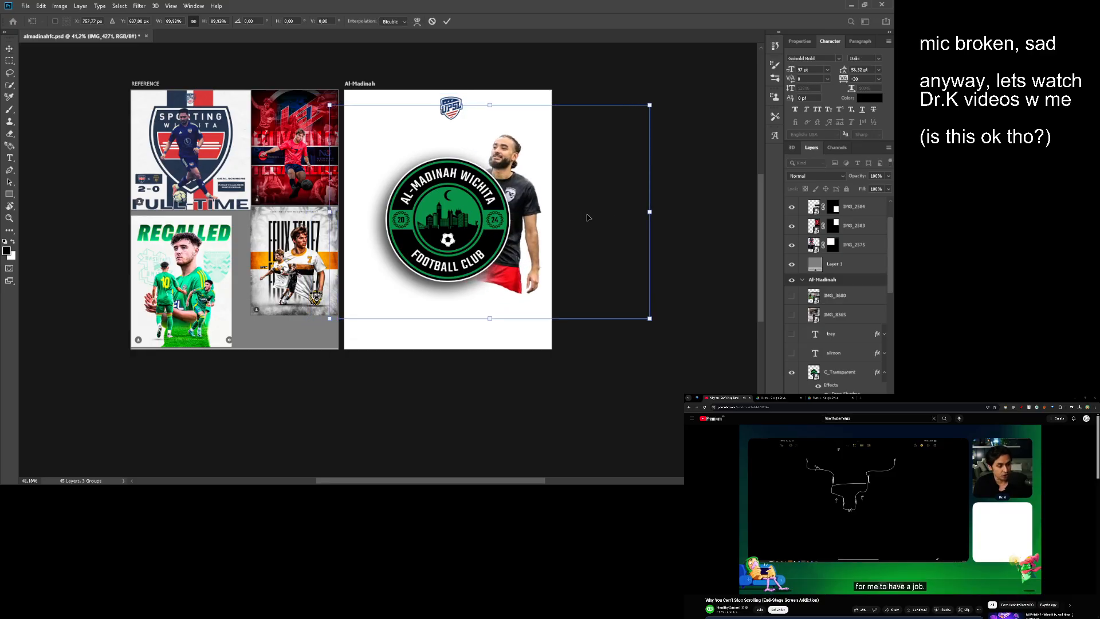
{"action": "key", "text": "Return"}
{"action": "left_click_drag", "start_coordinate": [506, 225], "coordinate": [514, 224]}
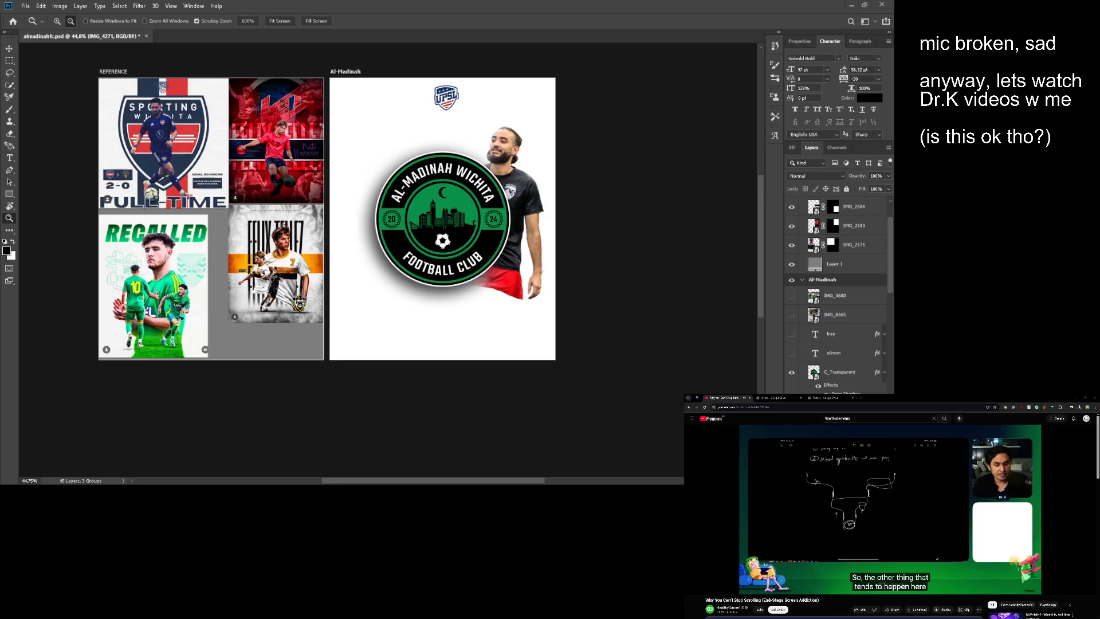
{"action": "scroll", "coordinate": [490, 240], "scroll_direction": "up", "scroll_amount": 2}
{"action": "left_click_drag", "start_coordinate": [490, 240], "coordinate": [510, 288]}
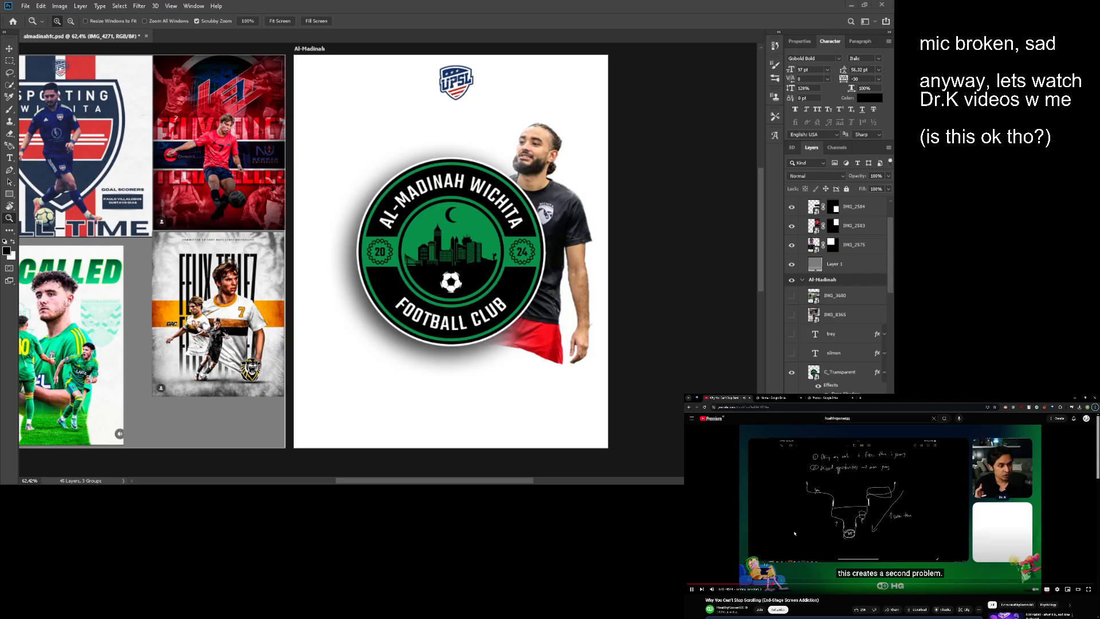
- Switch to the browser, open Pexels in a new tab and search its photos for "football field"
{"action": "key", "text": "ctrl+t"}
{"action": "type", "text": "pexels.com"}
{"action": "key", "text": "Return"}
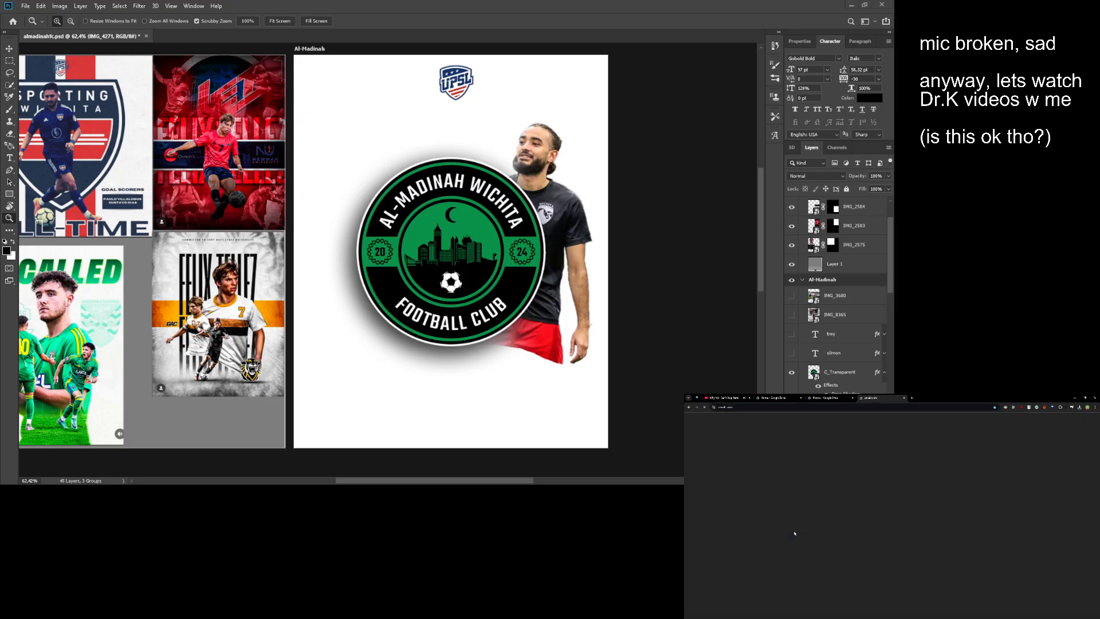
{"action": "type", "text": "food"}
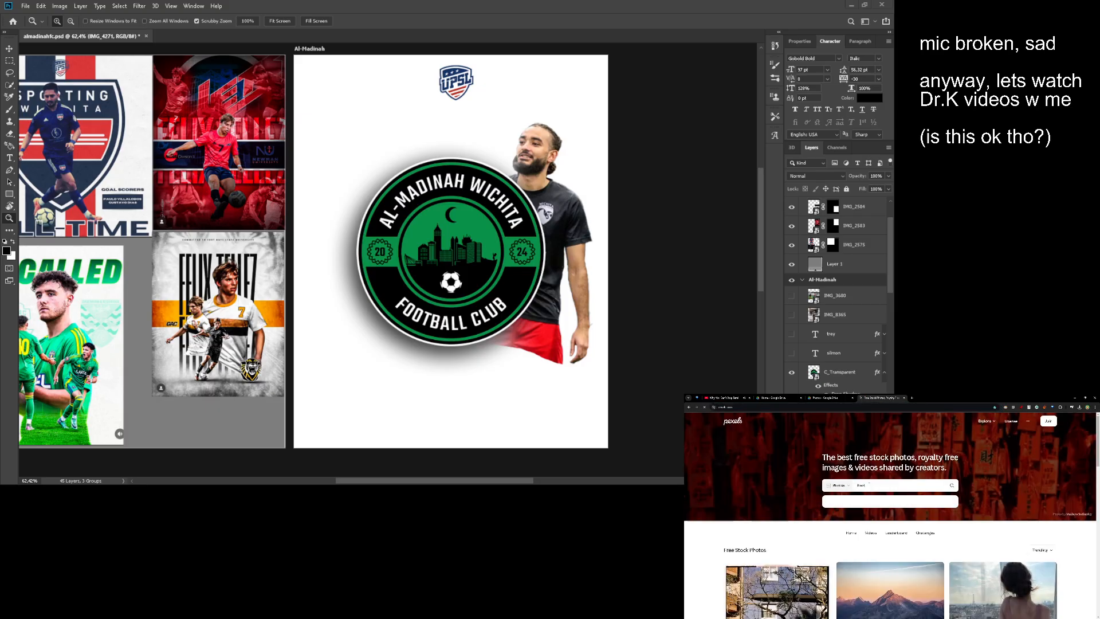
{"action": "type", "text": " field"}
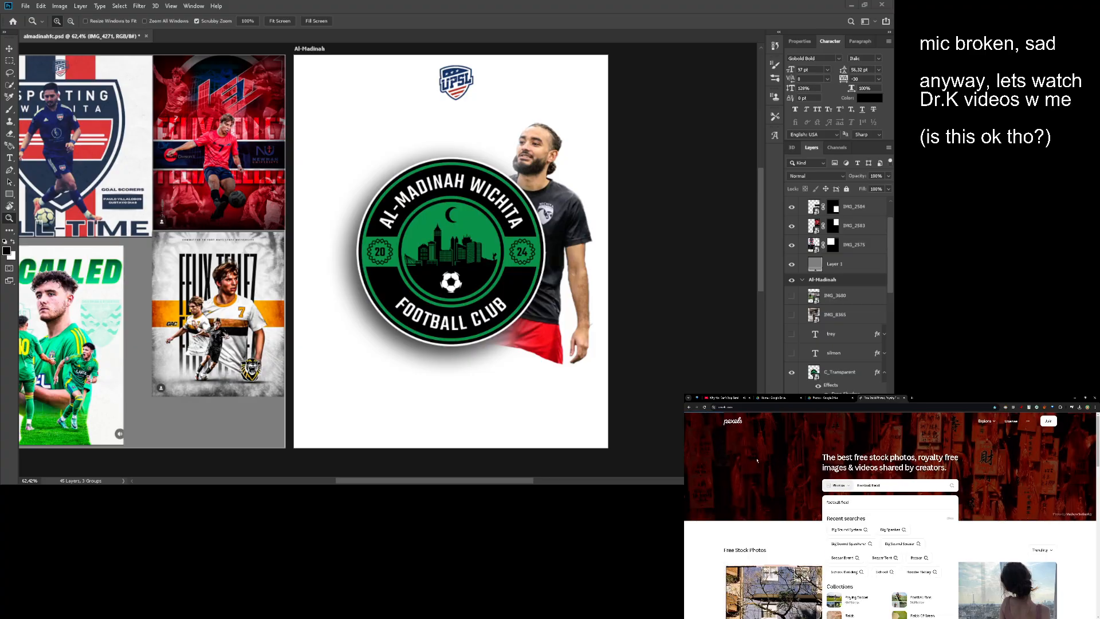
{"action": "key", "text": "Return"}
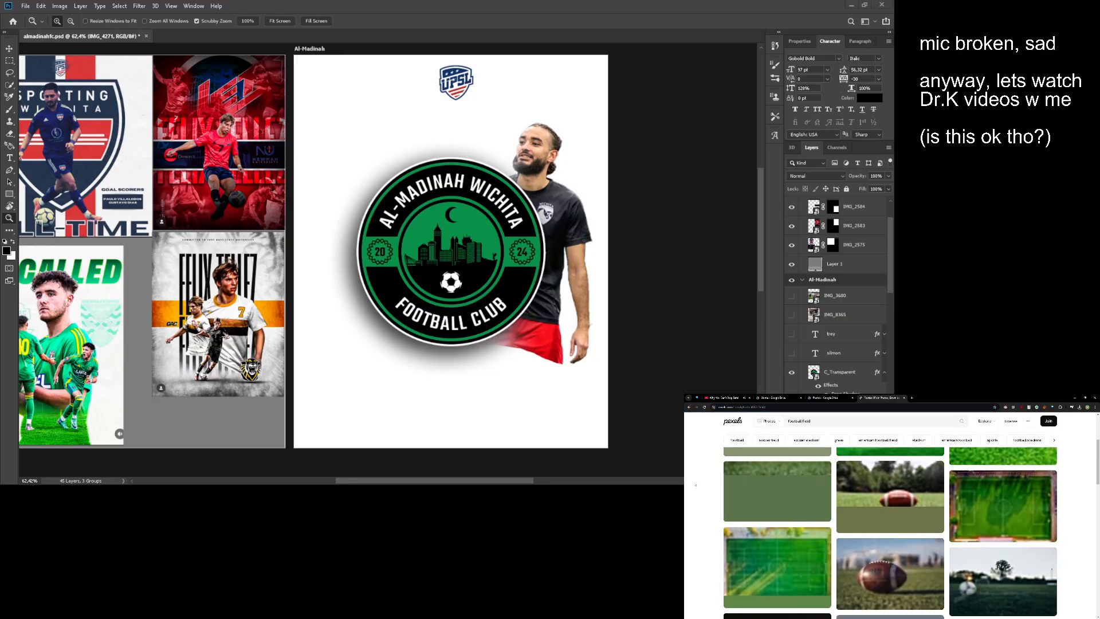
{"action": "scroll", "coordinate": [697, 483], "scroll_direction": "down", "scroll_amount": 3}
{"action": "scroll", "coordinate": [696, 483], "scroll_direction": "down", "scroll_amount": 3}
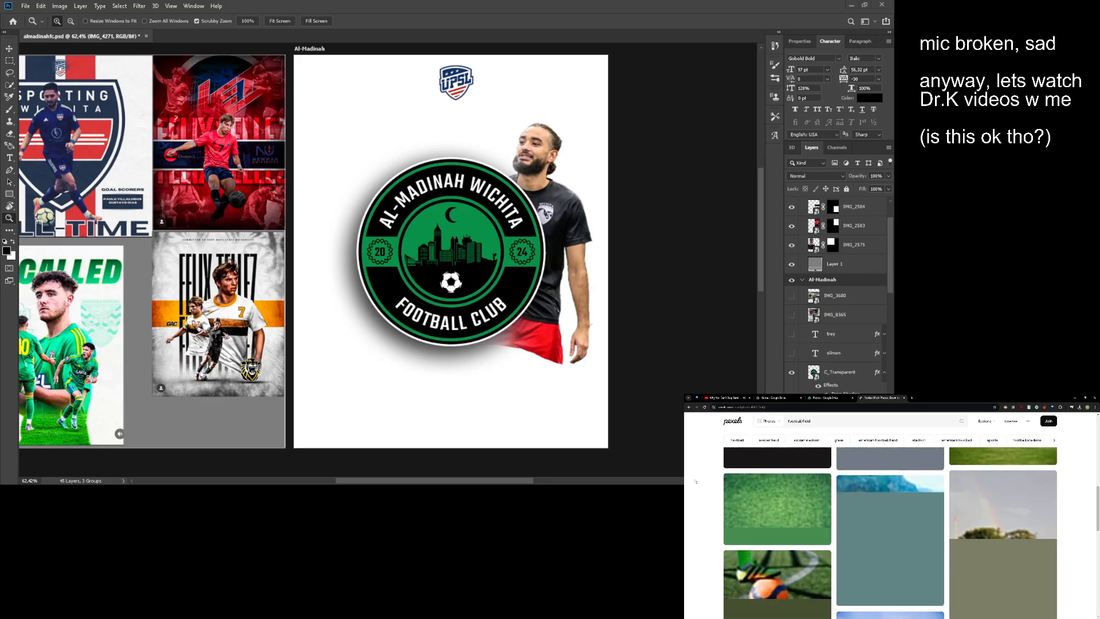
{"action": "scroll", "coordinate": [697, 481], "scroll_direction": "up", "scroll_amount": 6}
- Refine the Pexels photo search to "football field stadium"
{"action": "left_click", "coordinate": [835, 421]}
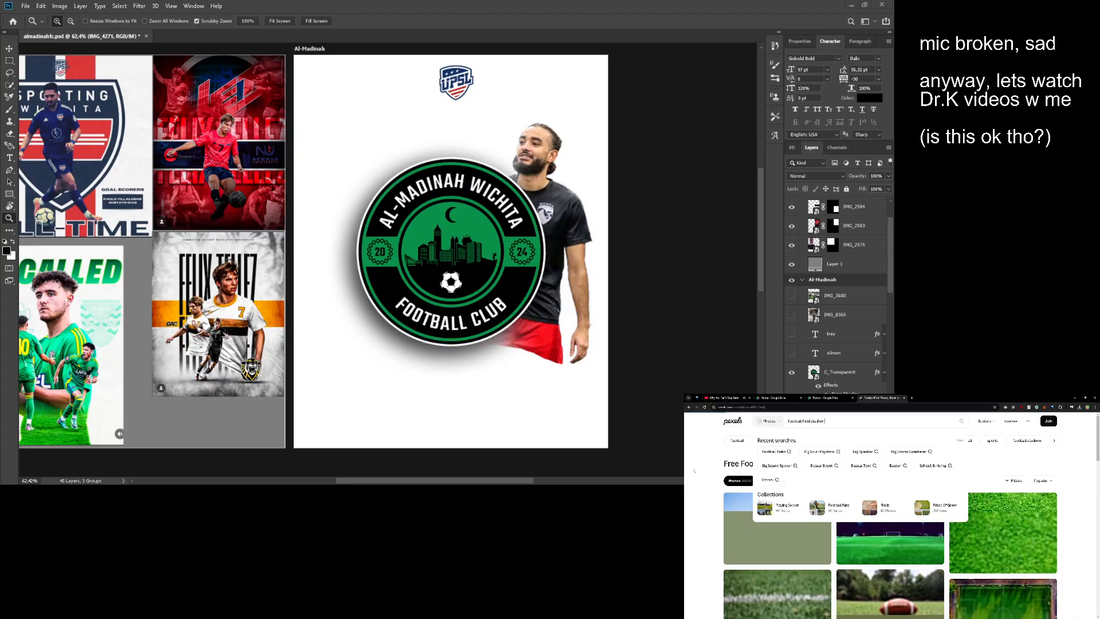
{"action": "scroll", "coordinate": [694, 470], "scroll_direction": "down", "scroll_amount": 5}
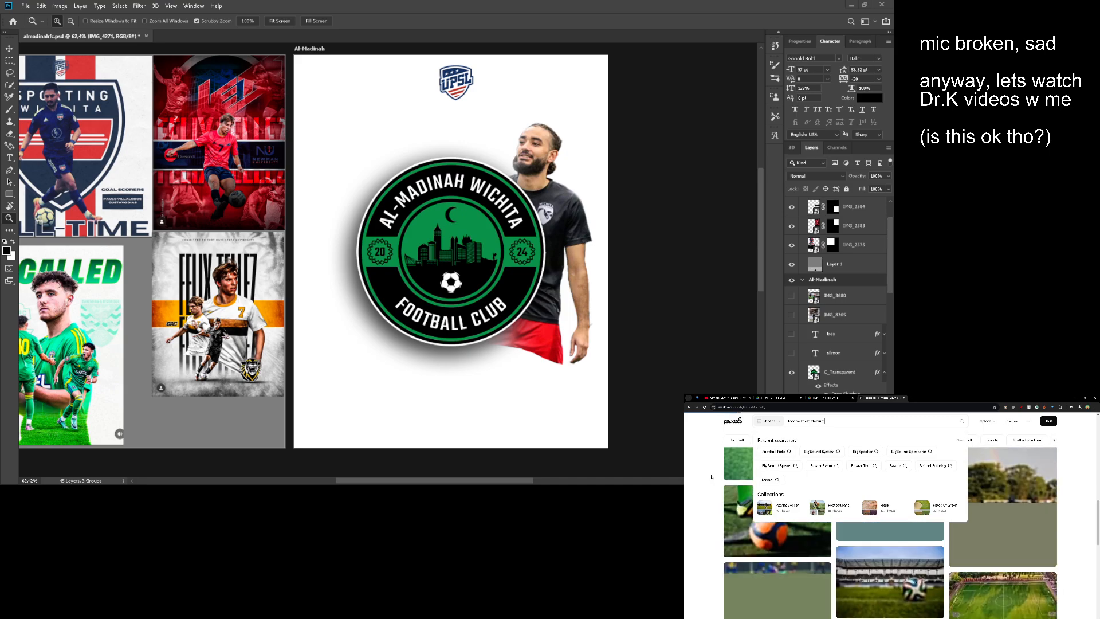
{"action": "type", "text": "stadium"}
{"action": "key", "text": "Return"}
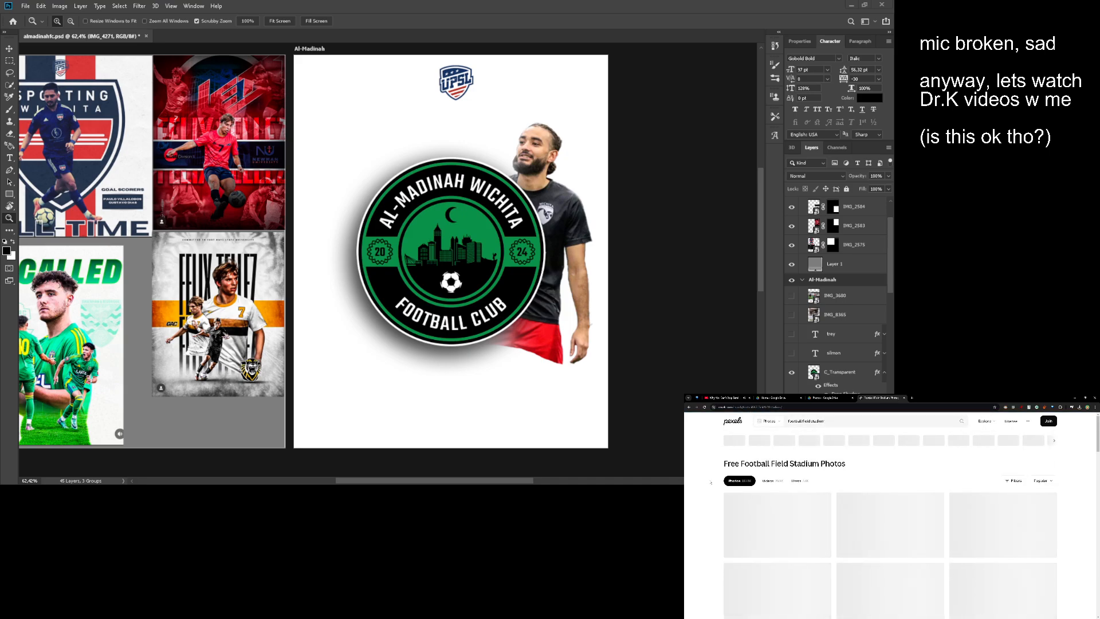
- Back in Photoshop, move the IMG_4271 player cut-out right and slightly up, to the artboard's right edge
{"action": "left_click_drag", "start_coordinate": [464, 241], "coordinate": [500, 230]}
{"action": "scroll", "coordinate": [507, 236], "scroll_direction": "down", "scroll_amount": 1}
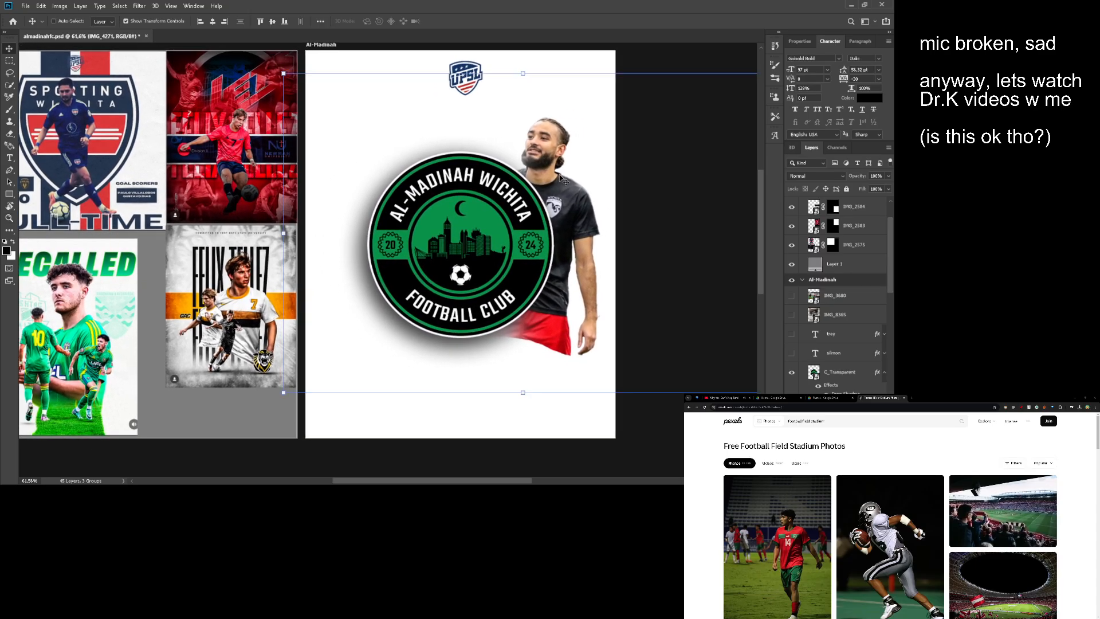
{"action": "left_click_drag", "start_coordinate": [580, 181], "coordinate": [602, 173]}
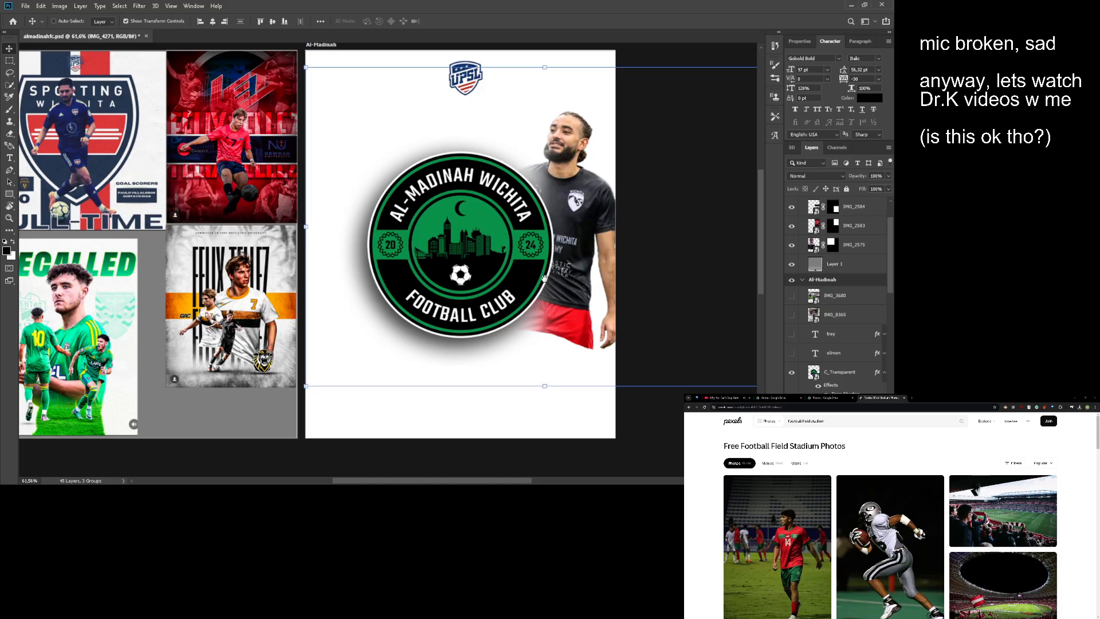
{"action": "mouse_move", "coordinate": [544, 279]}
{"action": "left_mouse_down"}
{"action": "mouse_move", "coordinate": [526, 280]}
{"action": "mouse_move", "coordinate": [564, 275]}
{"action": "left_mouse_up"}
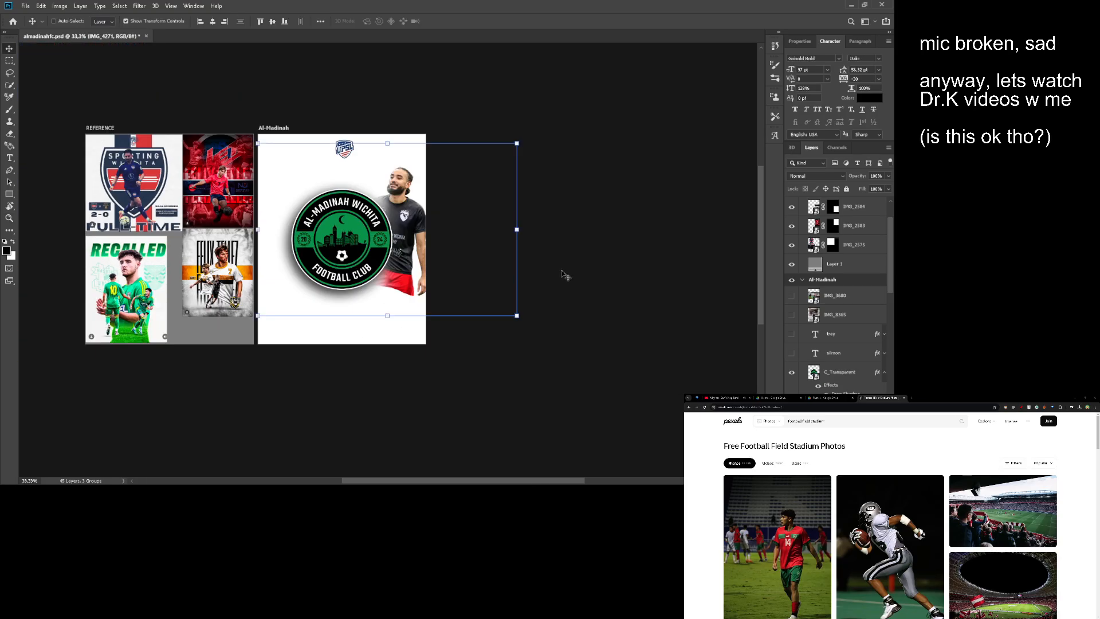
{"action": "left_click_drag", "start_coordinate": [487, 270], "coordinate": [544, 264]}
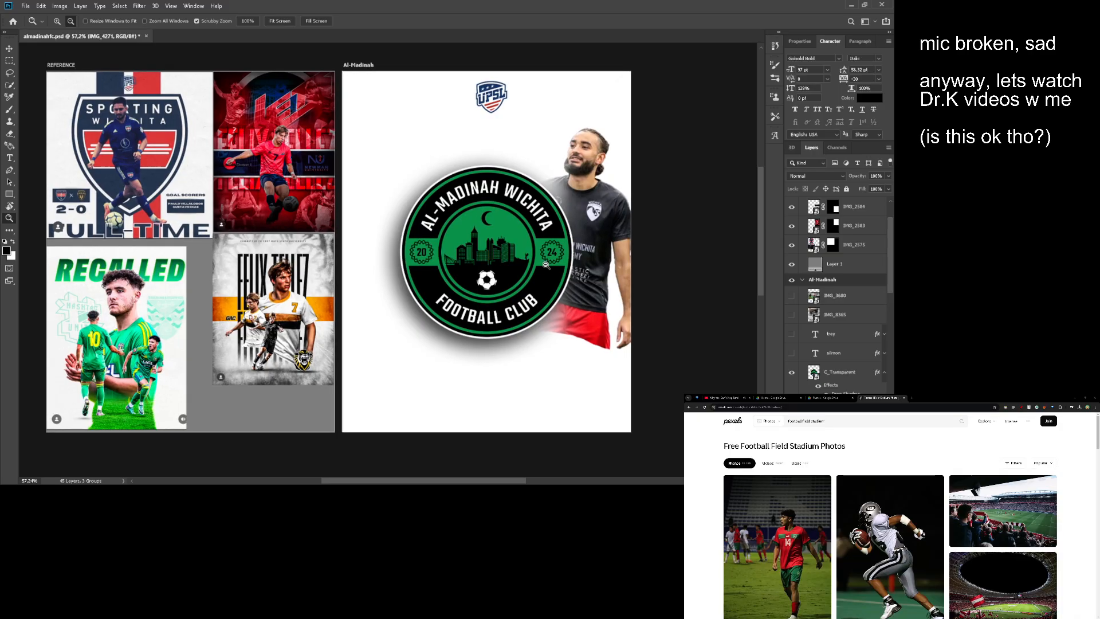
- In the Pexels results, open the night stadium photo with the oval roof opening and red-and-white flag, and download it
{"action": "scroll", "coordinate": [732, 499], "scroll_direction": "down", "scroll_amount": 6}
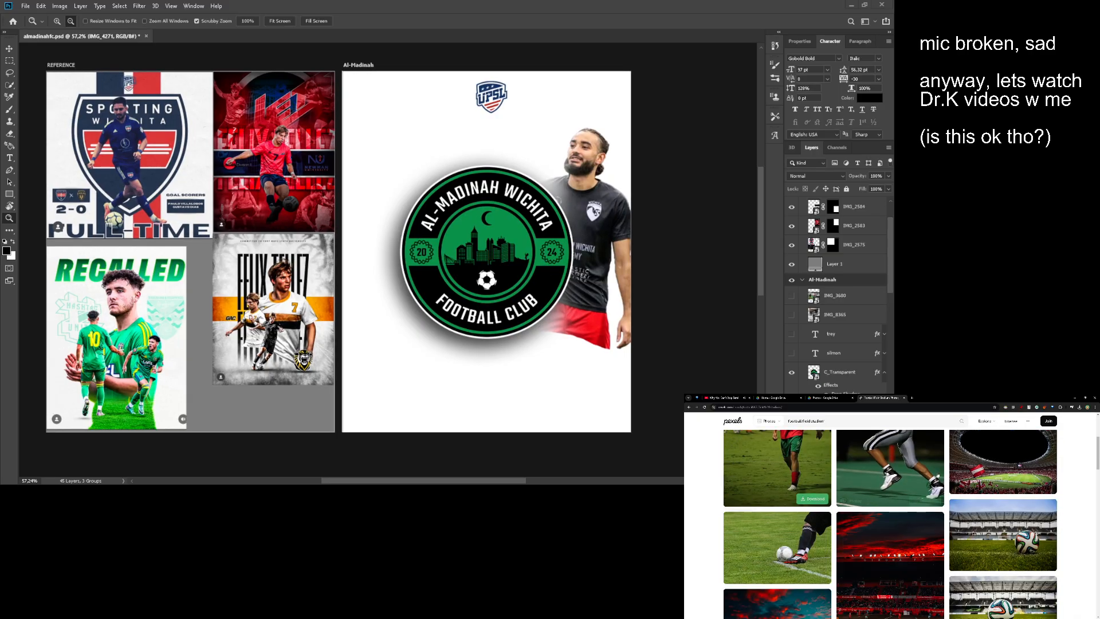
{"action": "scroll", "coordinate": [989, 478], "scroll_direction": "up", "scroll_amount": 2}
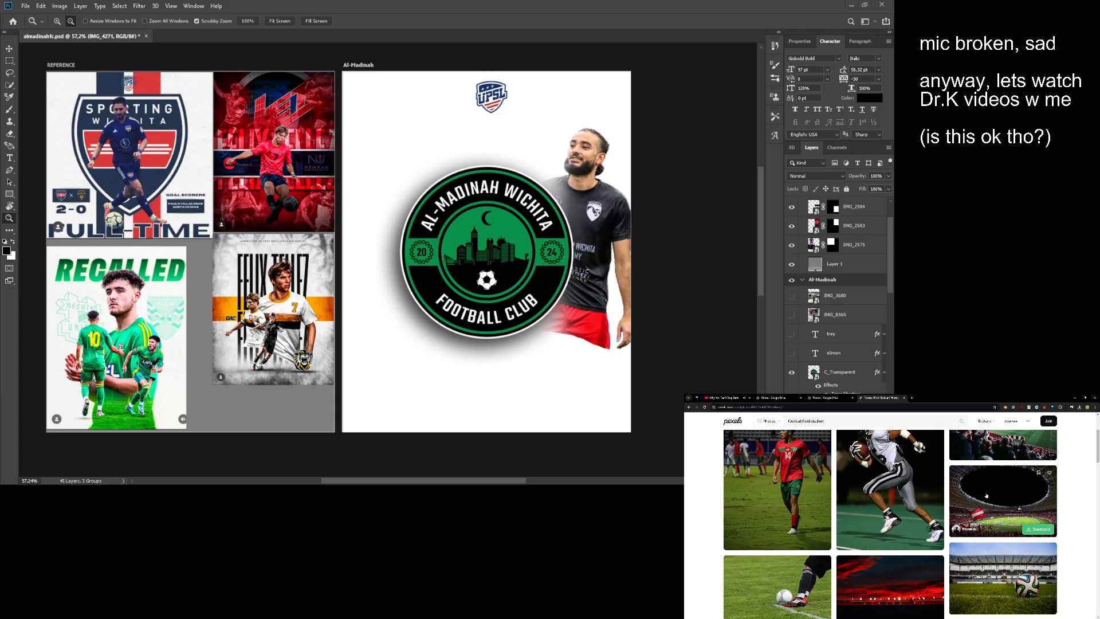
{"action": "scroll", "coordinate": [982, 490], "scroll_direction": "up", "scroll_amount": 2}
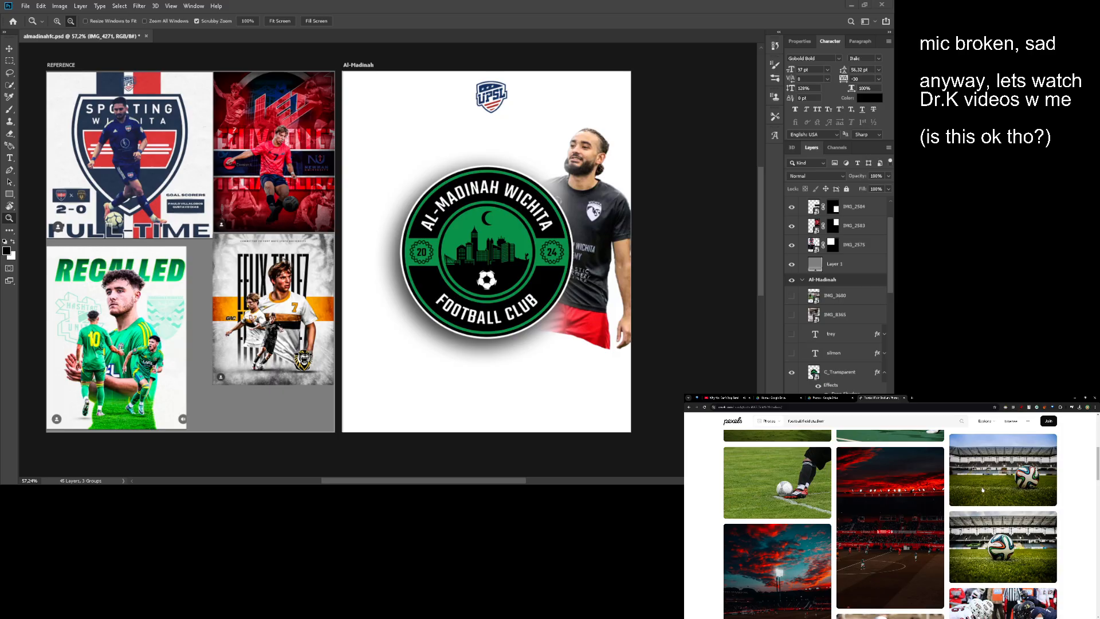
{"action": "left_click", "coordinate": [987, 534]}
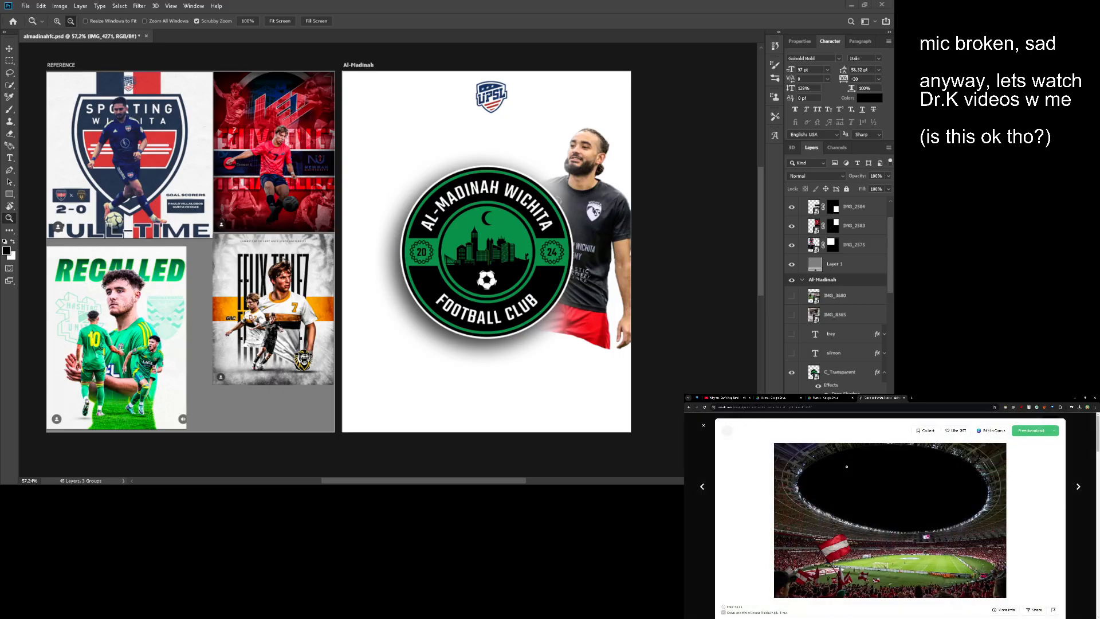
{"action": "left_click", "coordinate": [1032, 430]}
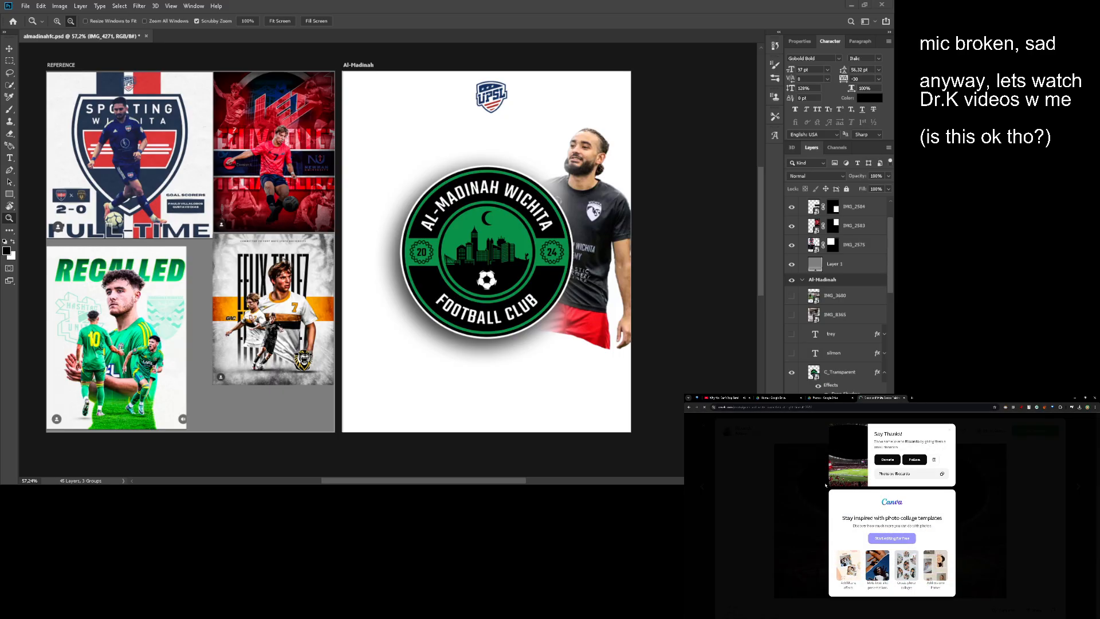
- In Photoshop, show the IMG_8365 photo layer and select its full-body player with the Quick Selection tool
{"action": "left_click_drag", "start_coordinate": [445, 246], "coordinate": [501, 252]}
{"action": "left_click_drag", "start_coordinate": [544, 284], "coordinate": [536, 285]}
{"action": "scroll", "coordinate": [836, 287], "scroll_direction": "down", "scroll_amount": 2}
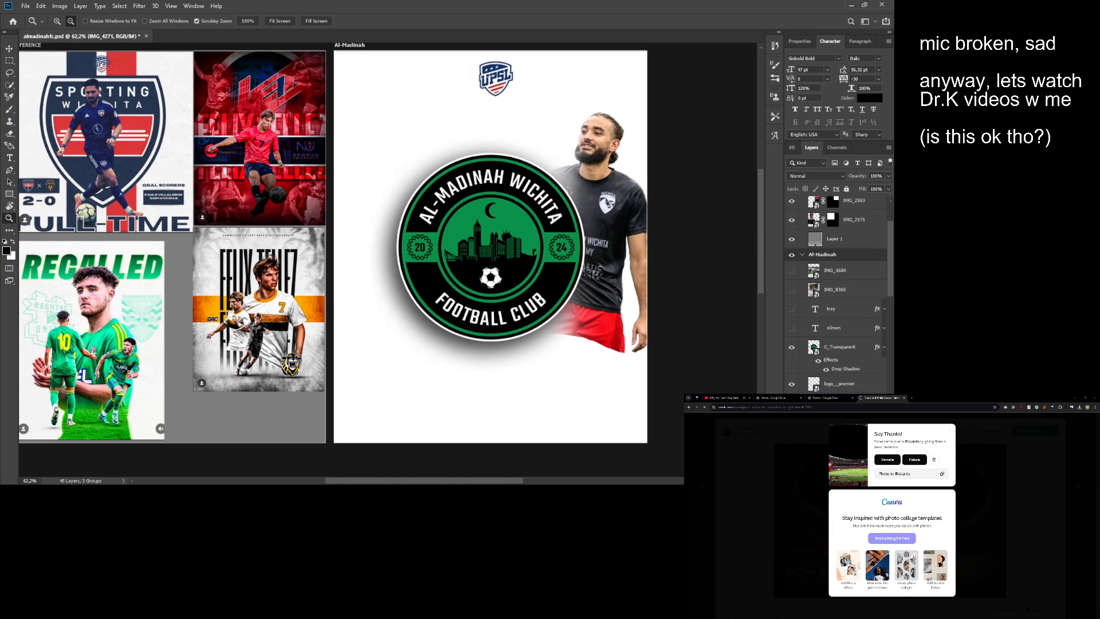
{"action": "left_click", "coordinate": [792, 302]}
{"action": "left_click", "coordinate": [822, 302]}
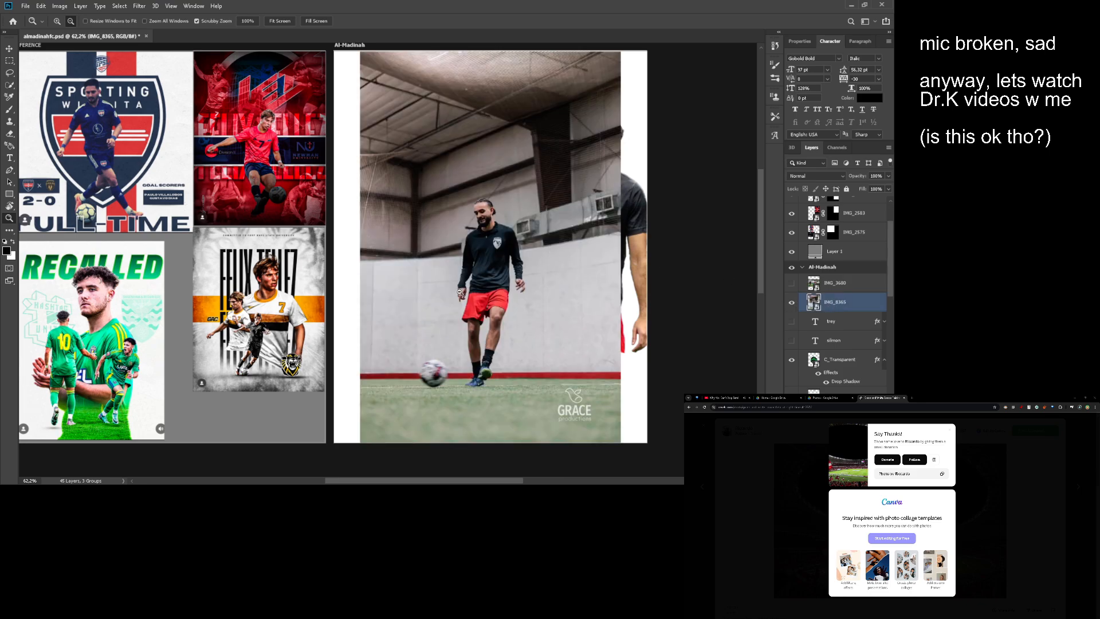
{"action": "left_click_drag", "start_coordinate": [459, 293], "coordinate": [487, 292]}
{"action": "key", "text": "w"}
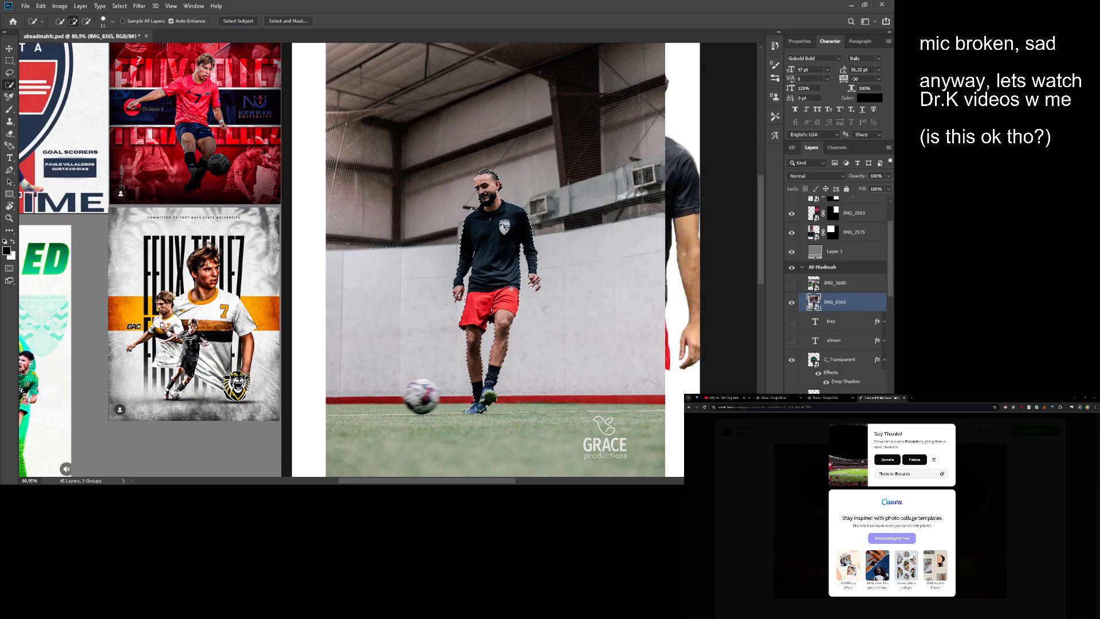
- Refine the player selection along the shoulder, collar and beard edge with the Lasso tool
{"action": "key", "text": "z"}
{"action": "left_click_drag", "start_coordinate": [500, 305], "coordinate": [523, 396]}
{"action": "left_click_drag", "start_coordinate": [467, 156], "coordinate": [522, 148]}
{"action": "key", "text": "l"}
{"action": "left_click_drag", "start_coordinate": [391, 331], "coordinate": [424, 353]}
{"action": "left_click_drag", "start_coordinate": [489, 273], "coordinate": [454, 287]}
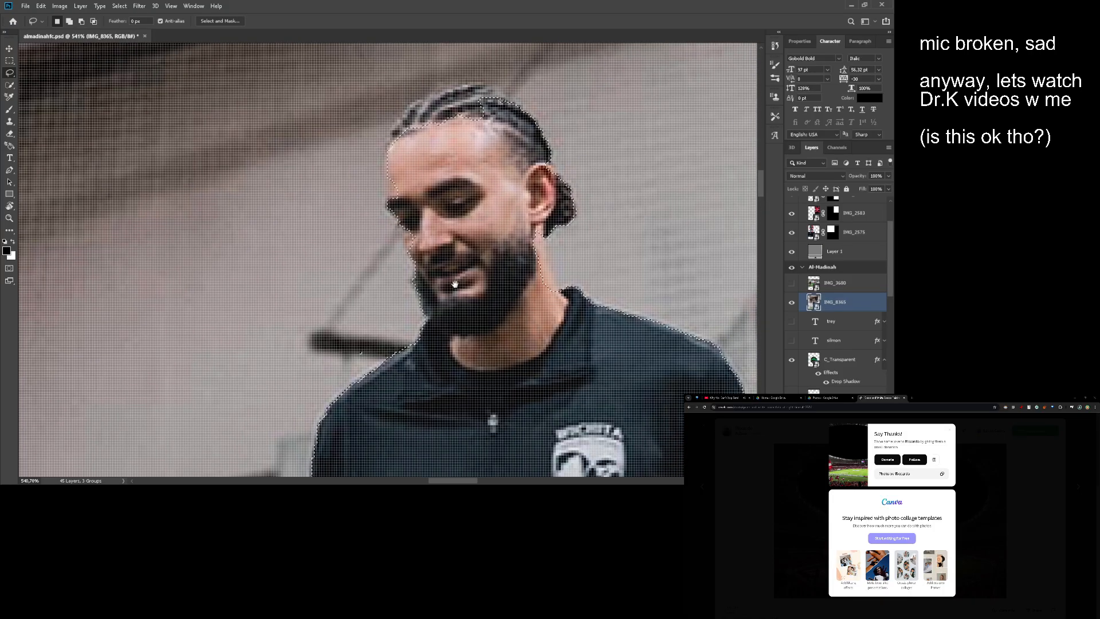
{"action": "mouse_move", "coordinate": [419, 340]}
{"action": "left_mouse_down"}
{"action": "mouse_move", "coordinate": [359, 376]}
{"action": "mouse_move", "coordinate": [375, 337]}
{"action": "mouse_move", "coordinate": [415, 339]}
{"action": "left_mouse_up"}
{"action": "left_click_drag", "start_coordinate": [416, 268], "coordinate": [395, 290]}
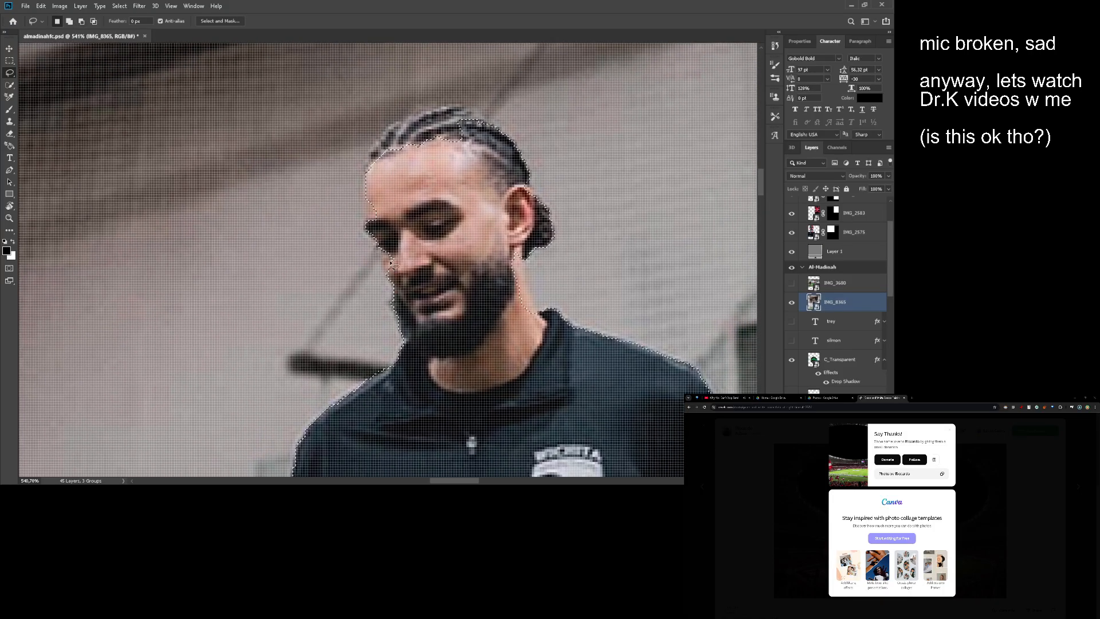
- Correct the selection outline around the player's face and braided hair, adding the missed hair at the crown
{"action": "left_click_drag", "start_coordinate": [383, 252], "coordinate": [382, 273]}
{"action": "mouse_move", "coordinate": [403, 229]}
{"action": "left_mouse_down"}
{"action": "mouse_move", "coordinate": [420, 260]}
{"action": "mouse_move", "coordinate": [383, 246]}
{"action": "left_mouse_up"}
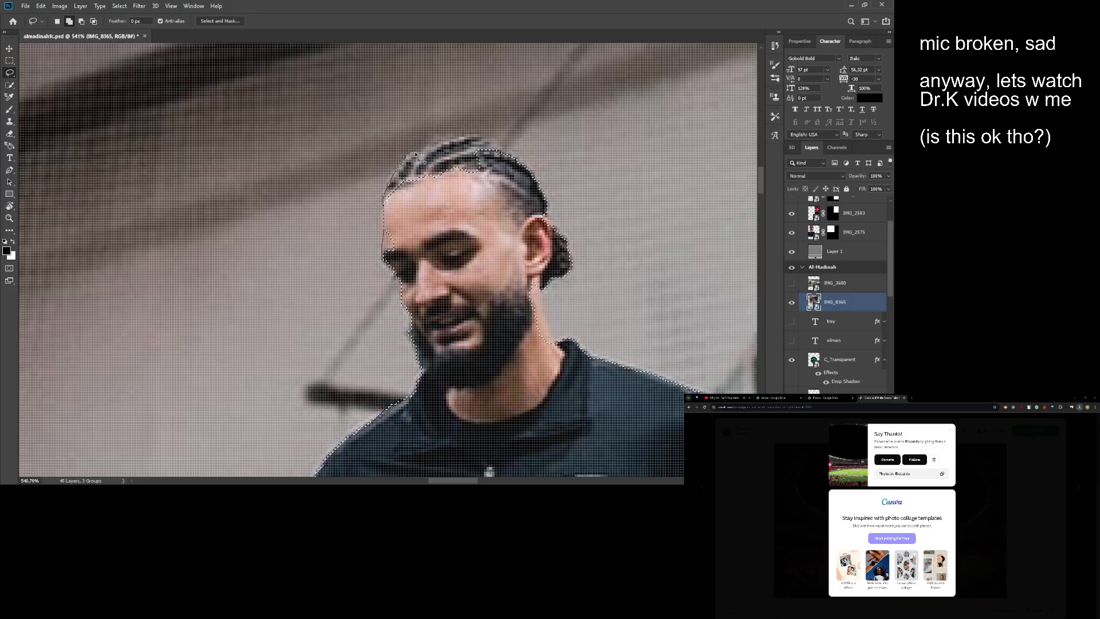
{"action": "left_click_drag", "start_coordinate": [440, 218], "coordinate": [384, 249]}
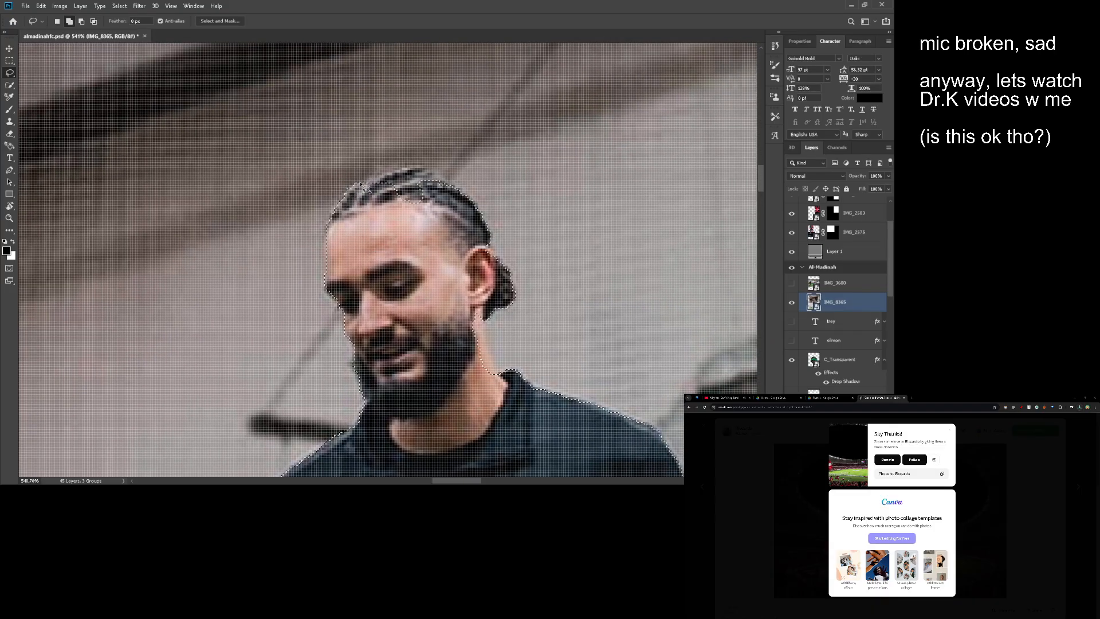
{"action": "mouse_move", "coordinate": [359, 184]}
{"action": "left_mouse_down"}
{"action": "mouse_move", "coordinate": [412, 164]}
{"action": "mouse_move", "coordinate": [427, 191]}
{"action": "mouse_move", "coordinate": [411, 216]}
{"action": "mouse_move", "coordinate": [338, 220]}
{"action": "left_mouse_up"}
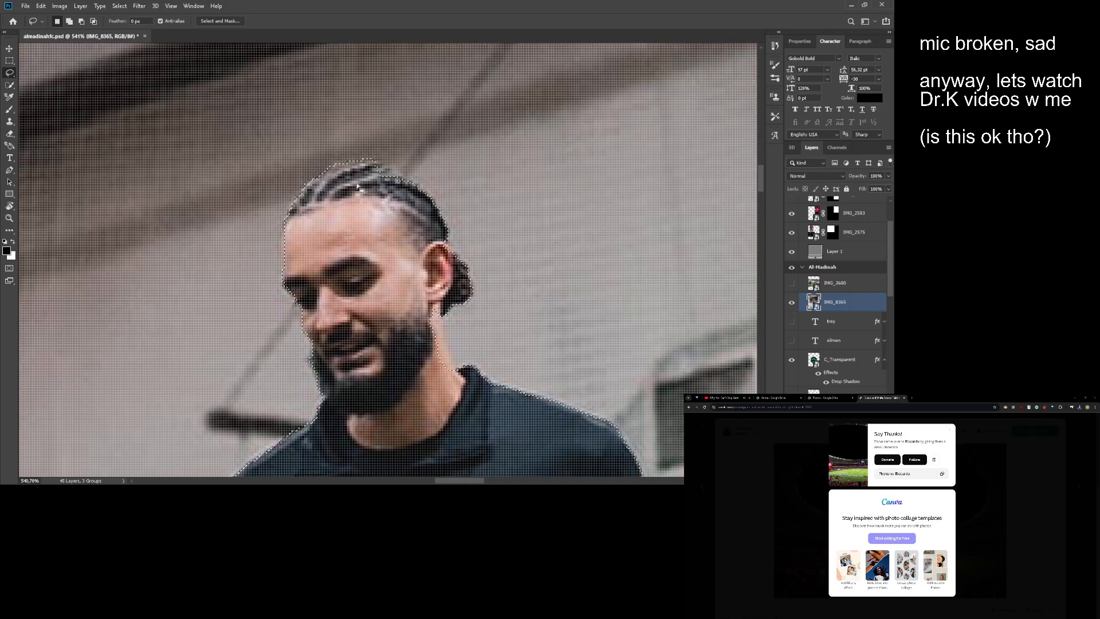
{"action": "mouse_move", "coordinate": [370, 160]}
{"action": "left_mouse_down"}
{"action": "mouse_move", "coordinate": [388, 165]}
{"action": "mouse_move", "coordinate": [344, 218]}
{"action": "left_mouse_up"}
{"action": "mouse_move", "coordinate": [489, 240]}
{"action": "left_mouse_down"}
{"action": "mouse_move", "coordinate": [465, 177]}
{"action": "mouse_move", "coordinate": [424, 180]}
{"action": "mouse_move", "coordinate": [442, 213]}
{"action": "mouse_move", "coordinate": [404, 199]}
{"action": "left_mouse_up"}
{"action": "left_click_drag", "start_coordinate": [445, 242], "coordinate": [455, 186]}
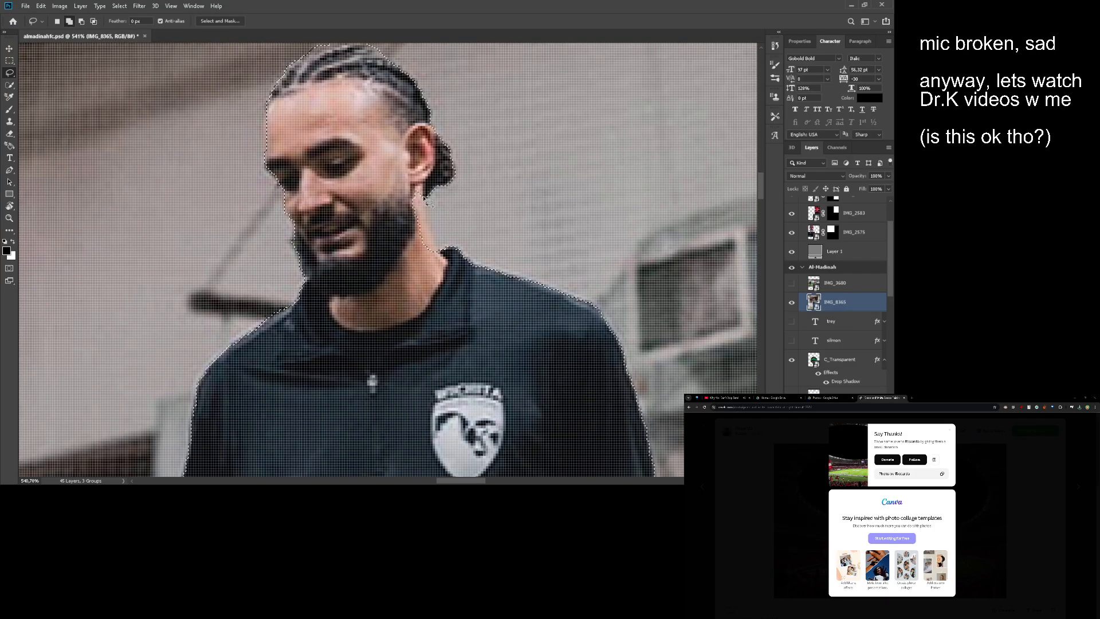
{"action": "left_click_drag", "start_coordinate": [366, 151], "coordinate": [367, 153]}
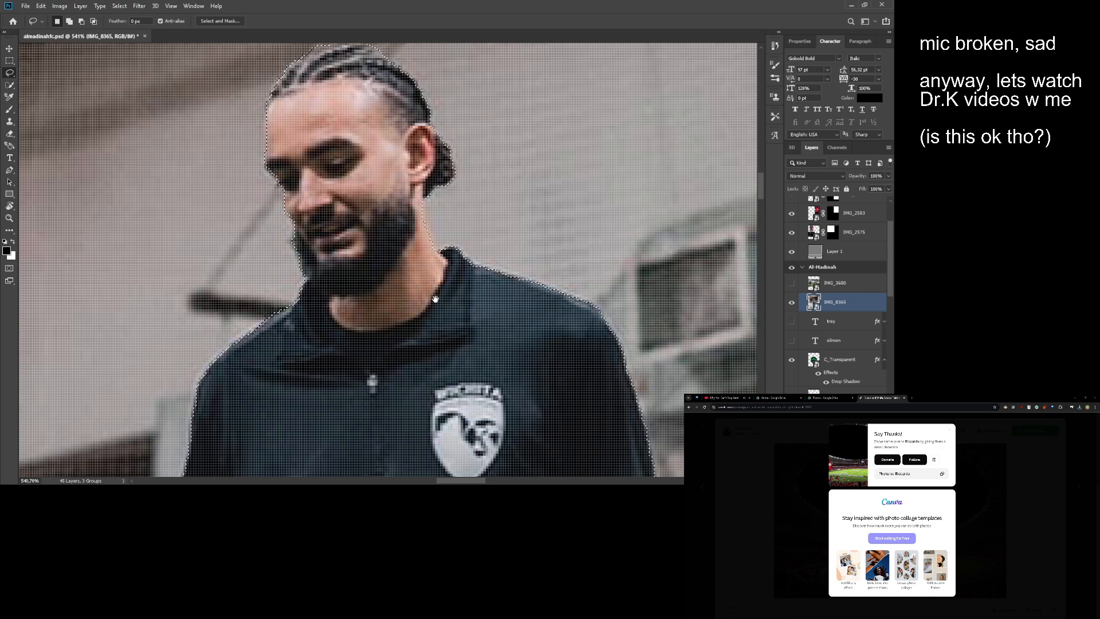
- Clean up the selection at the armpit and around the fingers of the arm on the shirt-badge side
{"action": "mouse_move", "coordinate": [473, 401]}
{"action": "left_mouse_down"}
{"action": "mouse_move", "coordinate": [478, 292]}
{"action": "mouse_move", "coordinate": [515, 99]}
{"action": "left_mouse_up"}
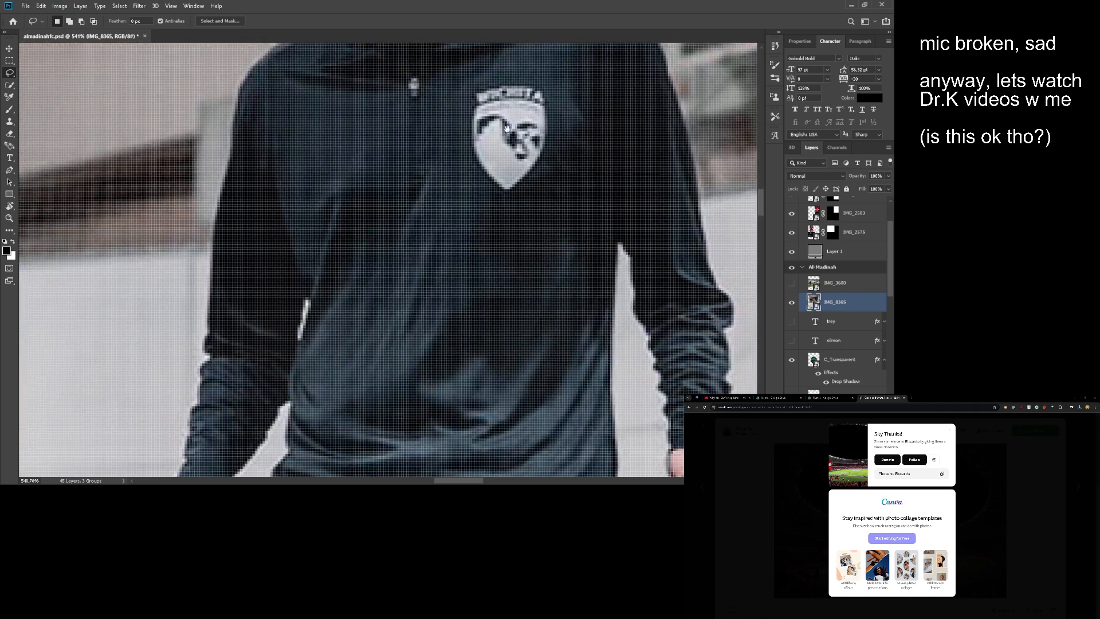
{"action": "left_click_drag", "start_coordinate": [500, 346], "coordinate": [520, 253]}
{"action": "left_click_drag", "start_coordinate": [580, 280], "coordinate": [325, 319]}
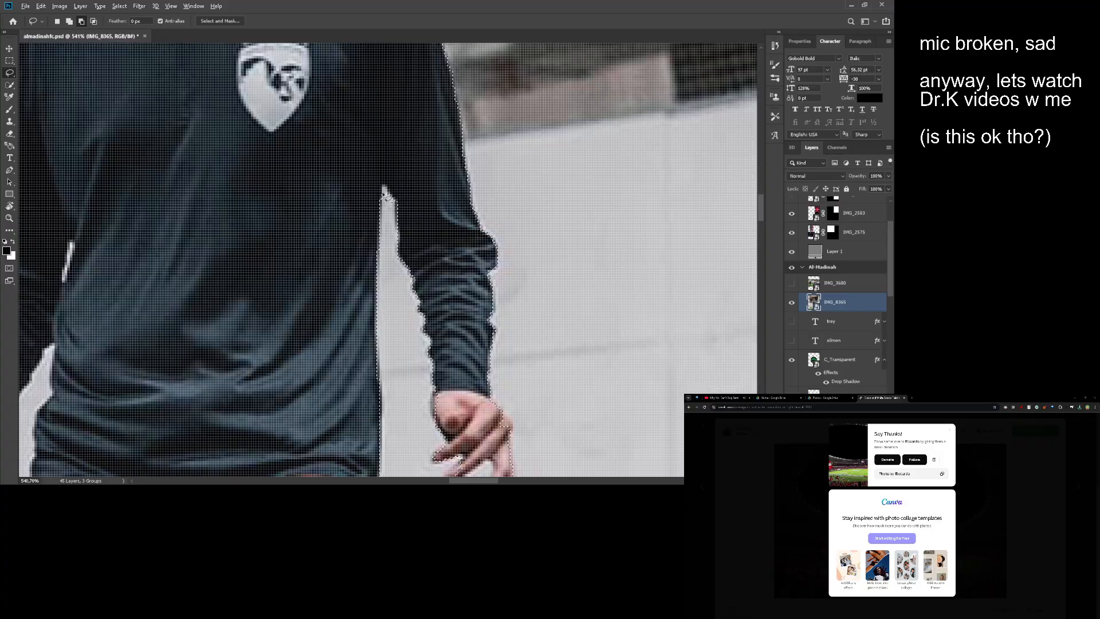
{"action": "key", "text": "alt"}
{"action": "left_click_drag", "start_coordinate": [437, 246], "coordinate": [492, 118]}
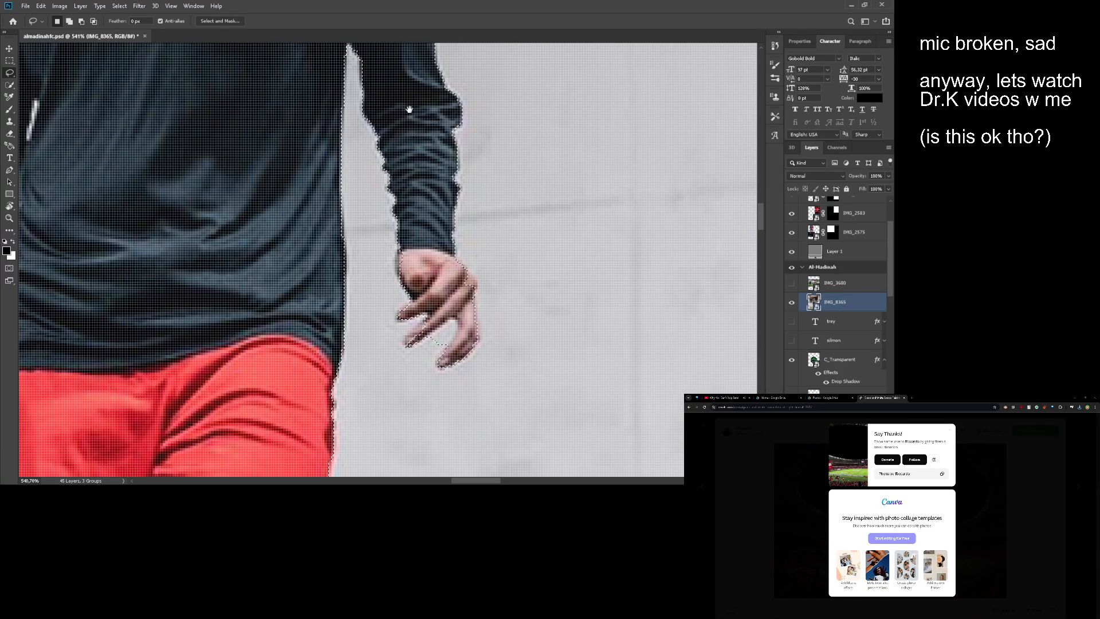
{"action": "left_click_drag", "start_coordinate": [437, 265], "coordinate": [477, 150]}
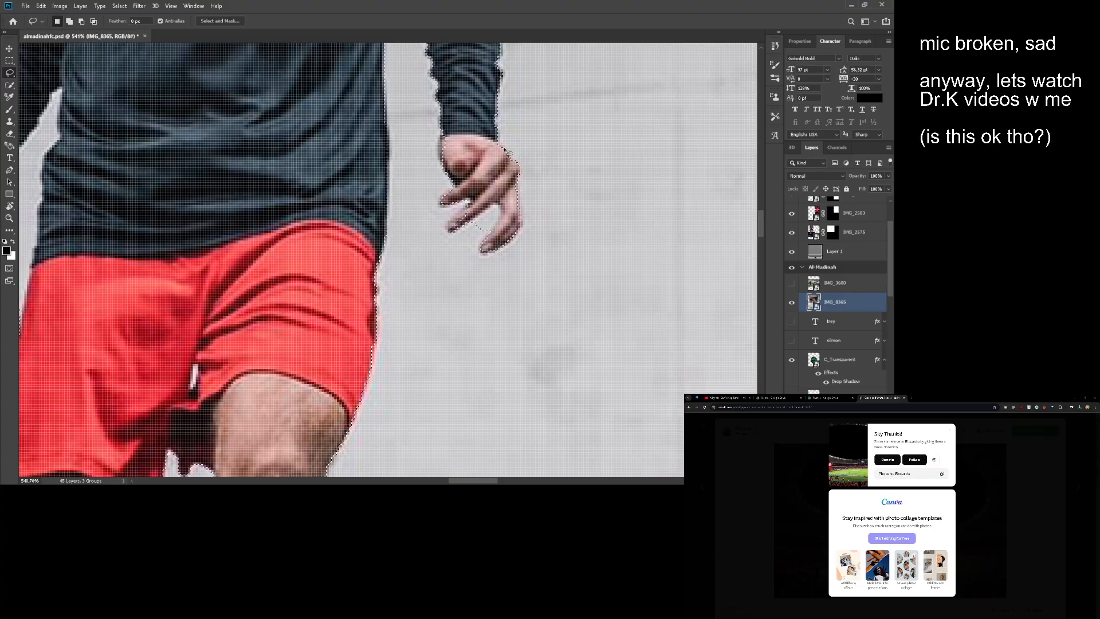
{"action": "left_click_drag", "start_coordinate": [480, 166], "coordinate": [489, 139]}
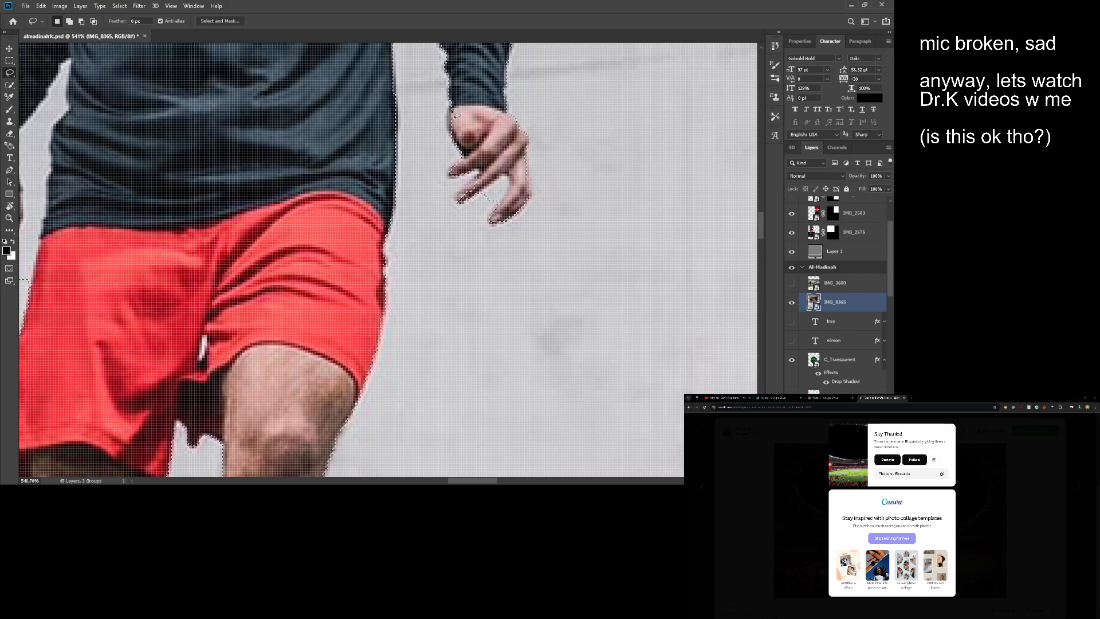
{"action": "left_click_drag", "start_coordinate": [464, 96], "coordinate": [435, 80]}
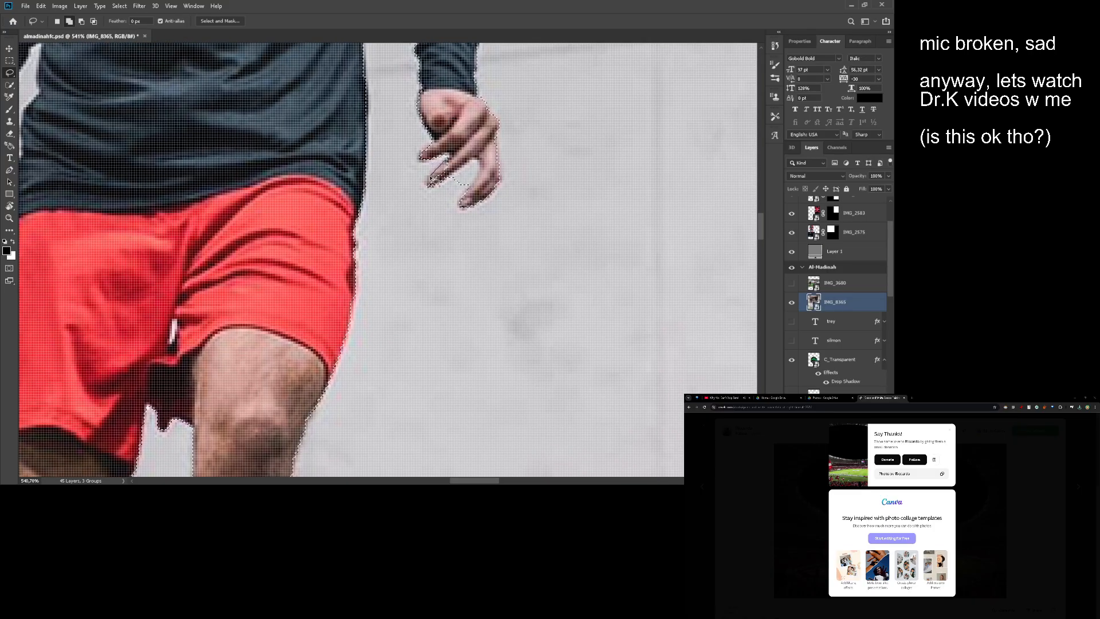
{"action": "mouse_move", "coordinate": [454, 177]}
{"action": "left_mouse_down"}
{"action": "mouse_move", "coordinate": [452, 150]}
{"action": "mouse_move", "coordinate": [458, 164]}
{"action": "mouse_move", "coordinate": [424, 182]}
{"action": "left_mouse_up"}
{"action": "left_click_drag", "start_coordinate": [476, 175], "coordinate": [490, 164]}
- Subtract the small background gap between the legs of the red shorts from the selection
{"action": "left_click_drag", "start_coordinate": [332, 200], "coordinate": [422, 123]}
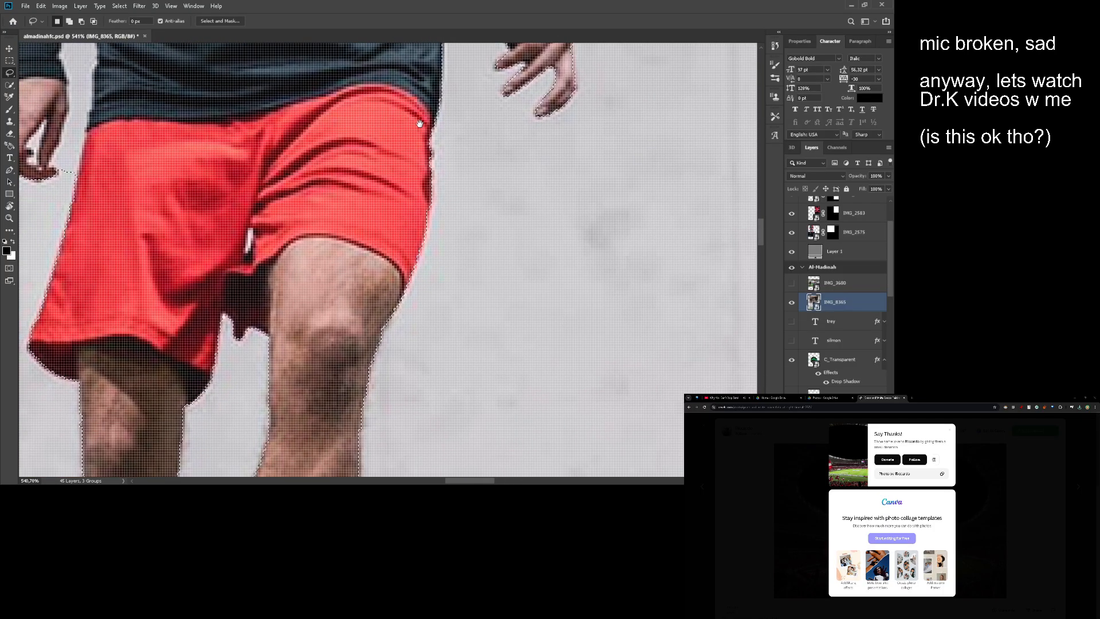
{"action": "mouse_move", "coordinate": [215, 177]}
{"action": "left_mouse_down"}
{"action": "mouse_move", "coordinate": [211, 165]}
{"action": "mouse_move", "coordinate": [545, 153]}
{"action": "left_mouse_up"}
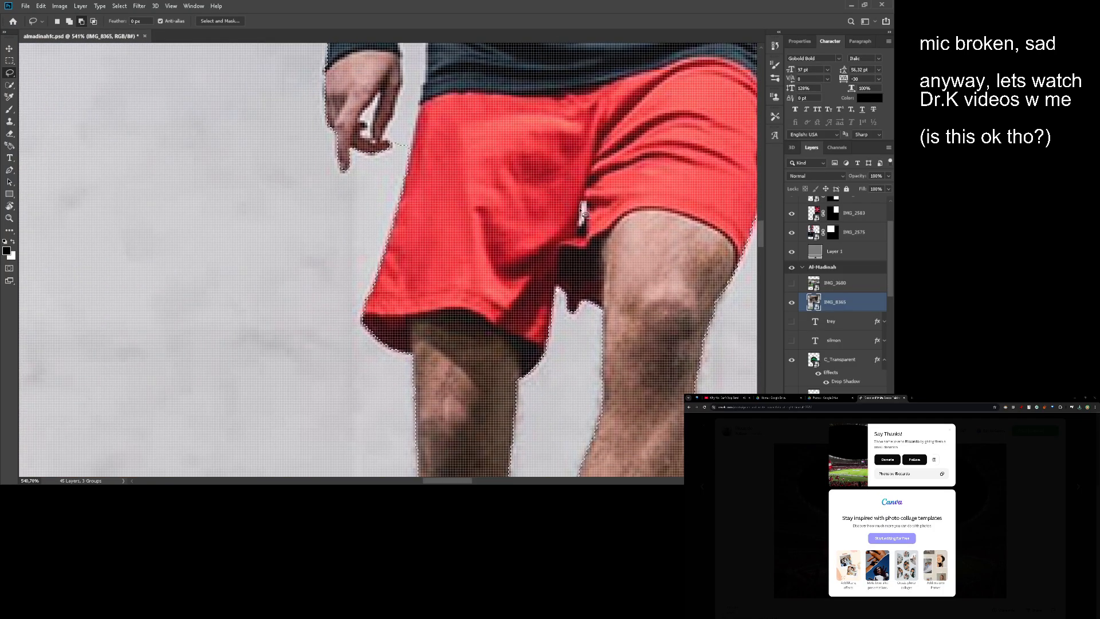
{"action": "left_click_drag", "start_coordinate": [586, 213], "coordinate": [585, 201]}
- Subtract the background gap between the player's other sleeve and his torso from the selection
{"action": "left_click_drag", "start_coordinate": [517, 112], "coordinate": [534, 237]}
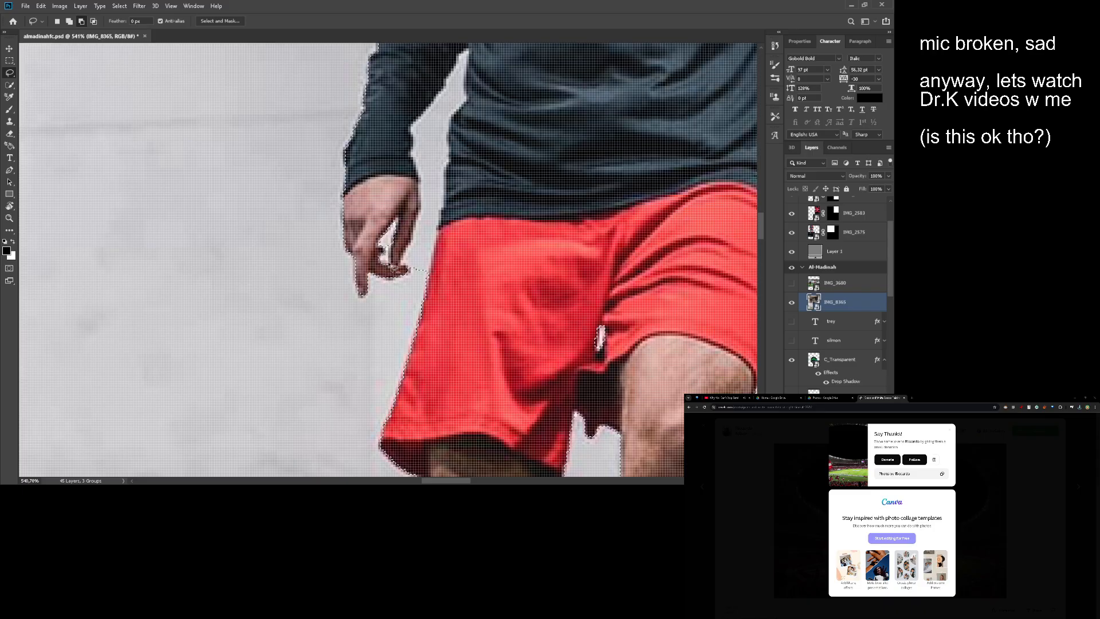
{"action": "mouse_move", "coordinate": [416, 237]}
{"action": "left_mouse_down"}
{"action": "mouse_move", "coordinate": [411, 187]}
{"action": "mouse_move", "coordinate": [423, 194]}
{"action": "mouse_move", "coordinate": [375, 304]}
{"action": "left_mouse_up"}
{"action": "key", "text": "w"}
{"action": "mouse_move", "coordinate": [394, 198]}
{"action": "left_mouse_down"}
{"action": "mouse_move", "coordinate": [390, 235]}
{"action": "mouse_move", "coordinate": [409, 224]}
{"action": "left_mouse_up"}
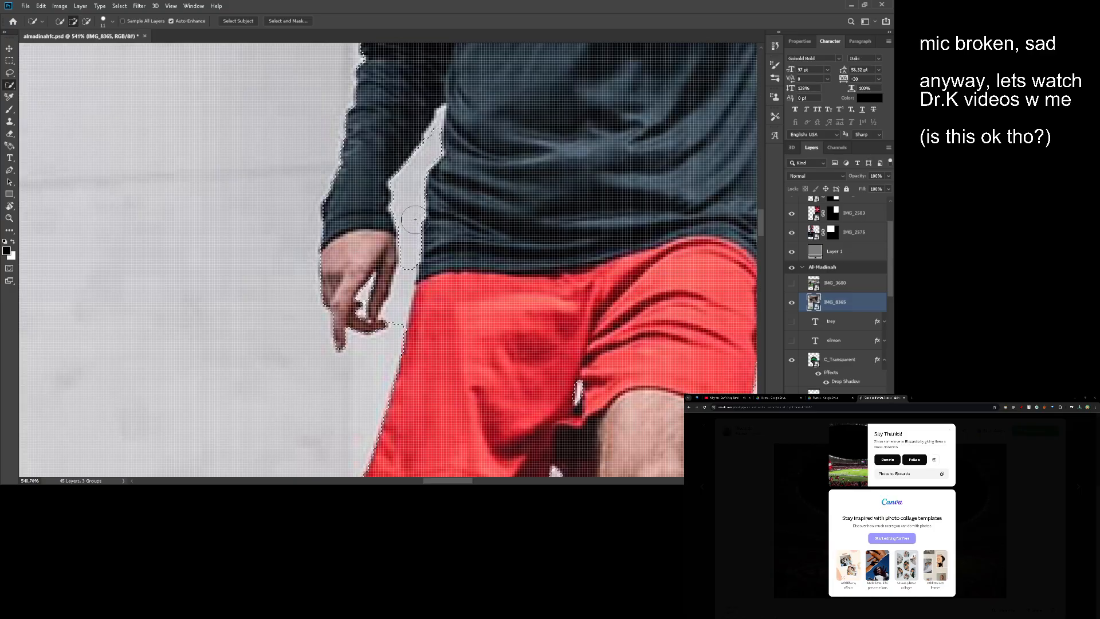
{"action": "key", "text": "l"}
{"action": "key", "text": "alt"}
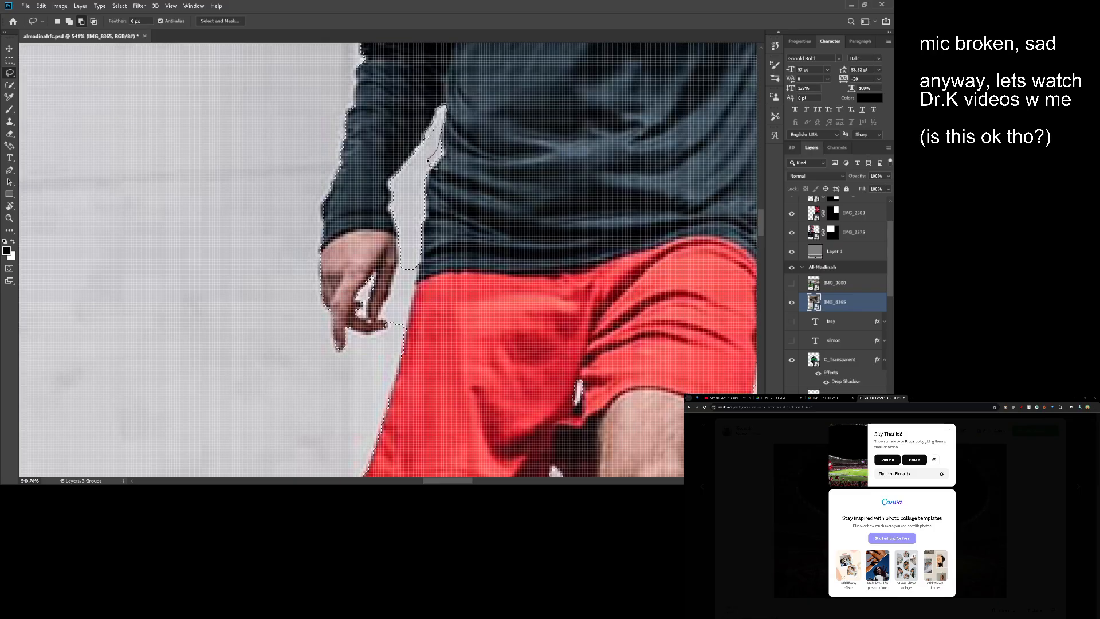
{"action": "left_click_drag", "start_coordinate": [428, 161], "coordinate": [440, 162]}
{"action": "mouse_move", "coordinate": [434, 169]}
{"action": "left_mouse_down"}
{"action": "mouse_move", "coordinate": [450, 133]}
{"action": "mouse_move", "coordinate": [421, 147]}
{"action": "left_mouse_up"}
- Remove the leftover strip of wall between that hand and the red shorts from the selection
{"action": "key", "text": "alt"}
{"action": "left_click_drag", "start_coordinate": [420, 172], "coordinate": [398, 154]}
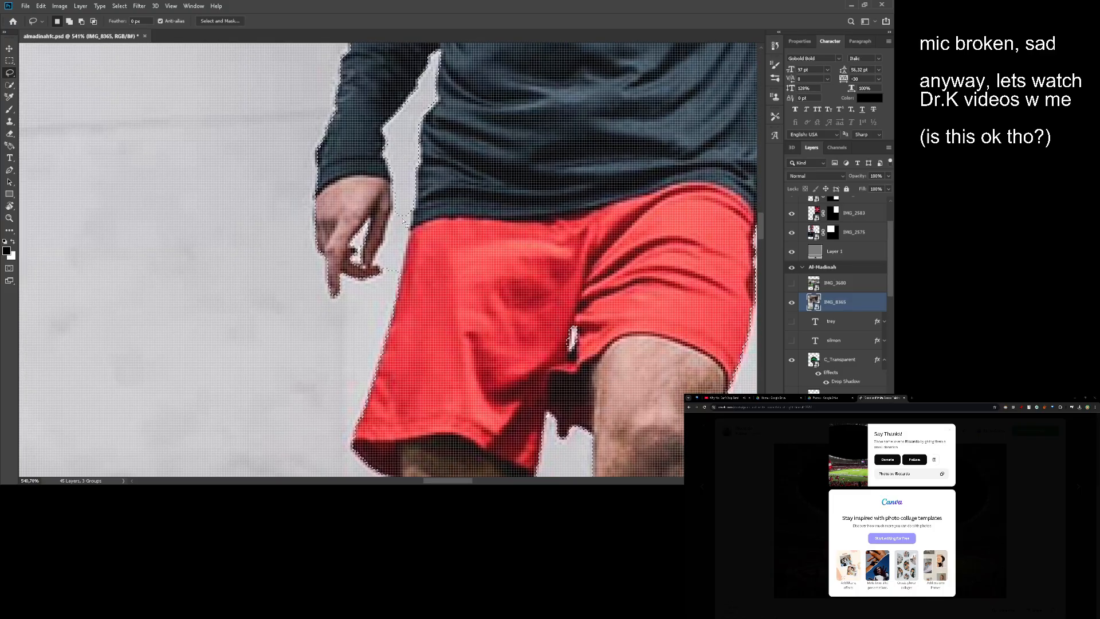
{"action": "key", "text": "alt"}
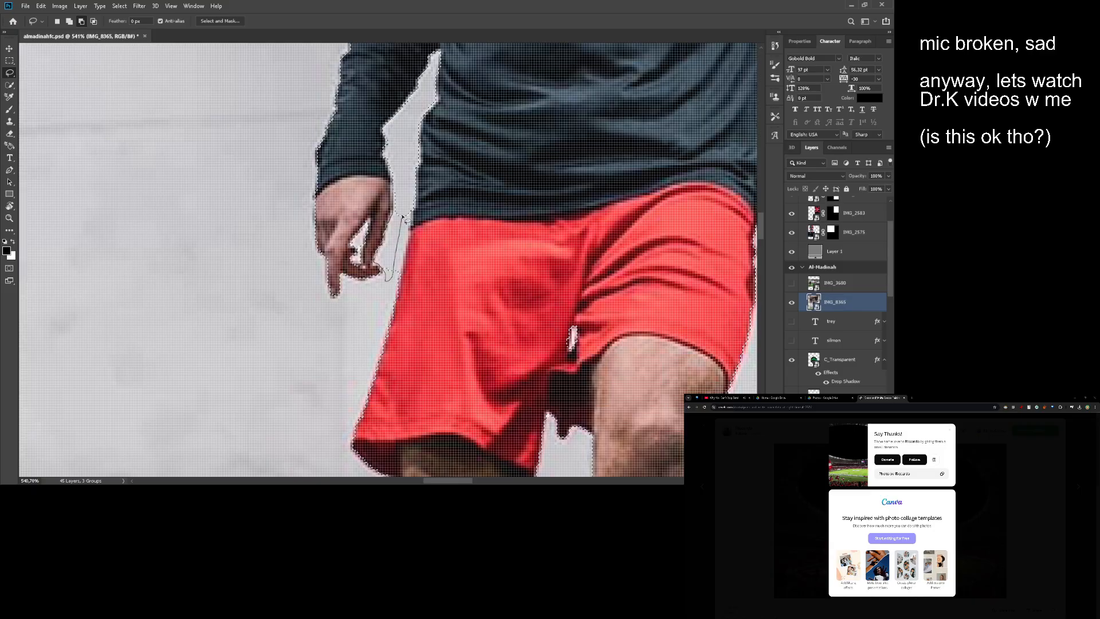
{"action": "left_click_drag", "start_coordinate": [407, 219], "coordinate": [408, 221]}
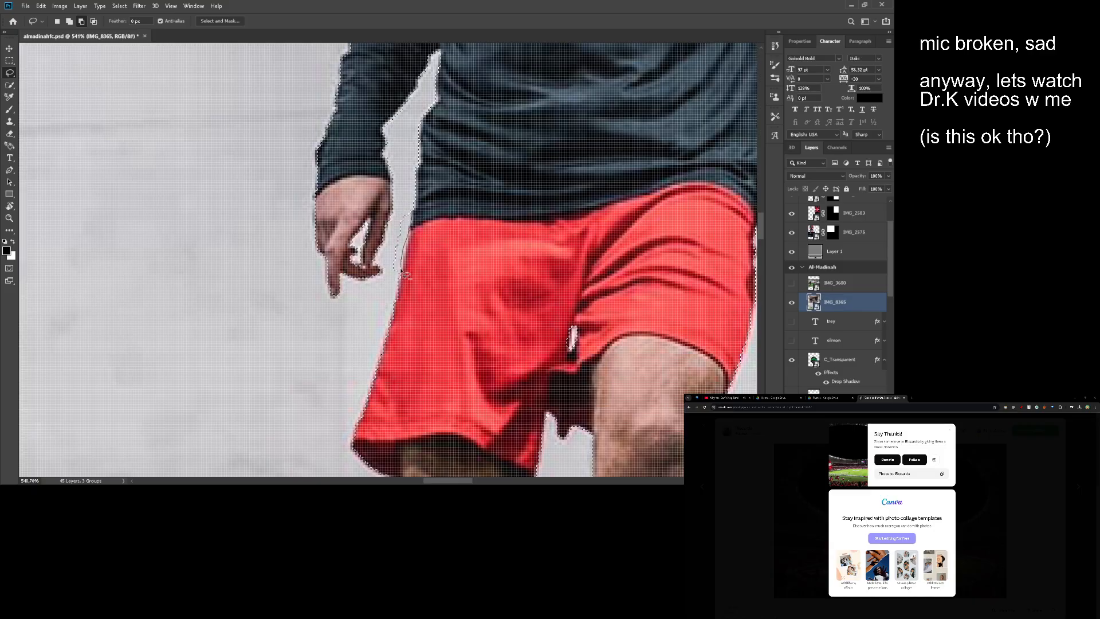
{"action": "mouse_move", "coordinate": [412, 196]}
{"action": "left_mouse_down"}
{"action": "mouse_move", "coordinate": [399, 275]}
{"action": "mouse_move", "coordinate": [409, 224]}
{"action": "left_mouse_up"}
- Refine the selection around the socks and blue shoes, including the sole edge of the standing foot
{"action": "left_click_drag", "start_coordinate": [422, 271], "coordinate": [354, 91]}
{"action": "left_click_drag", "start_coordinate": [566, 297], "coordinate": [508, 211]}
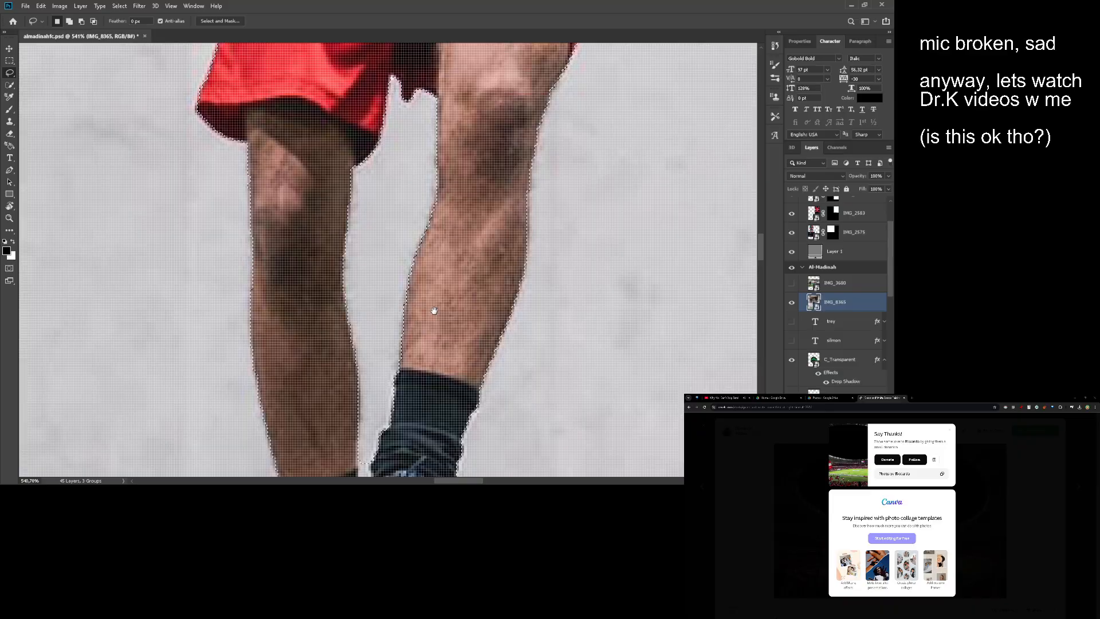
{"action": "left_click_drag", "start_coordinate": [484, 363], "coordinate": [516, 173]}
{"action": "left_click_drag", "start_coordinate": [452, 266], "coordinate": [470, 198]}
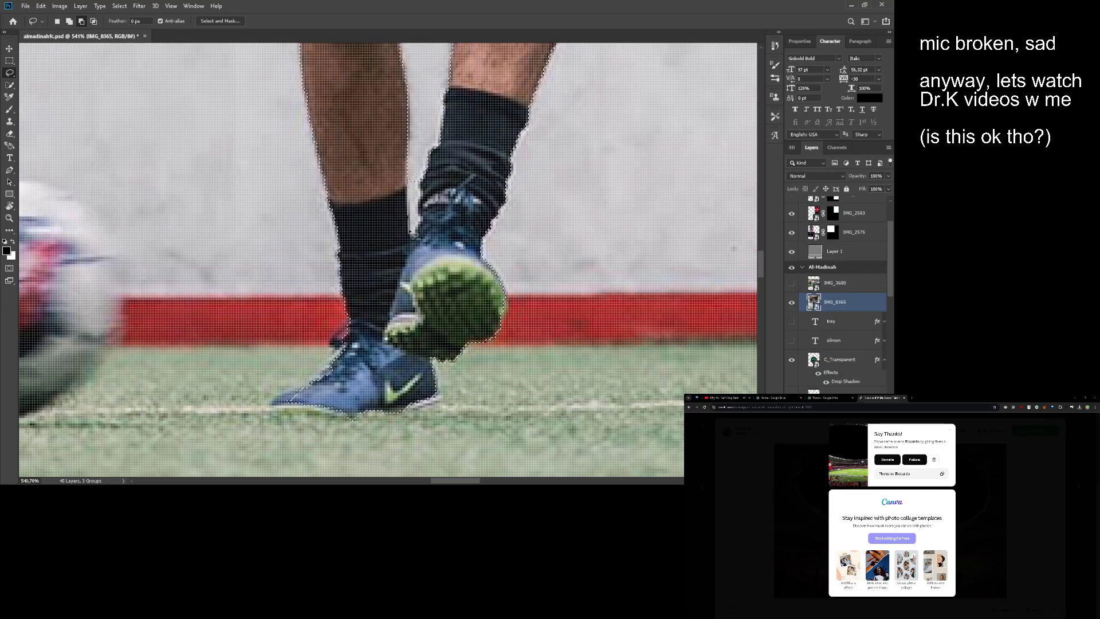
{"action": "mouse_move", "coordinate": [424, 168]}
{"action": "left_mouse_down"}
{"action": "mouse_move", "coordinate": [418, 240]}
{"action": "mouse_move", "coordinate": [425, 201]}
{"action": "mouse_move", "coordinate": [410, 170]}
{"action": "left_mouse_up"}
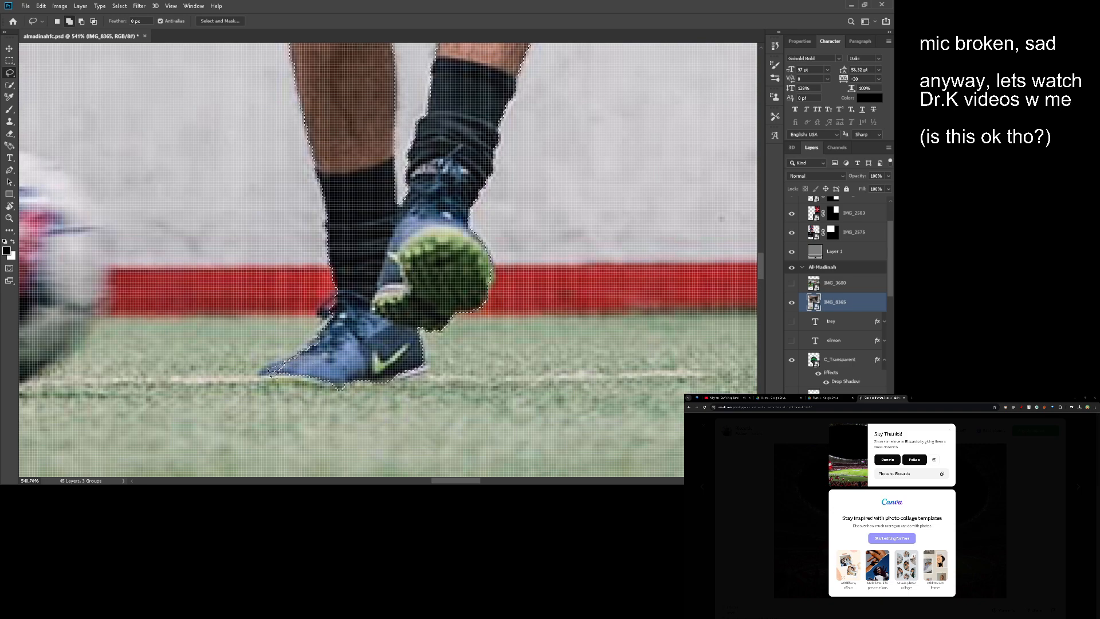
{"action": "left_click_drag", "start_coordinate": [340, 385], "coordinate": [341, 386]}
{"action": "mouse_move", "coordinate": [299, 352]}
{"action": "left_mouse_down"}
{"action": "mouse_move", "coordinate": [322, 319]}
{"action": "mouse_move", "coordinate": [334, 338]}
{"action": "mouse_move", "coordinate": [312, 354]}
{"action": "left_mouse_up"}
{"action": "left_click_drag", "start_coordinate": [417, 346], "coordinate": [398, 319]}
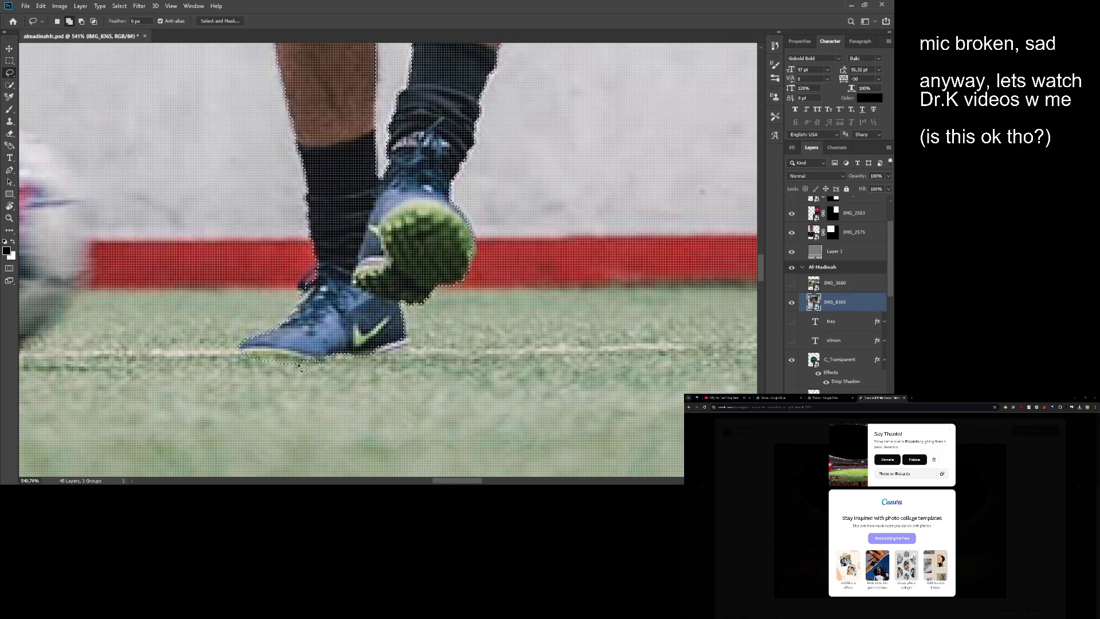
{"action": "left_click_drag", "start_coordinate": [282, 330], "coordinate": [284, 333]}
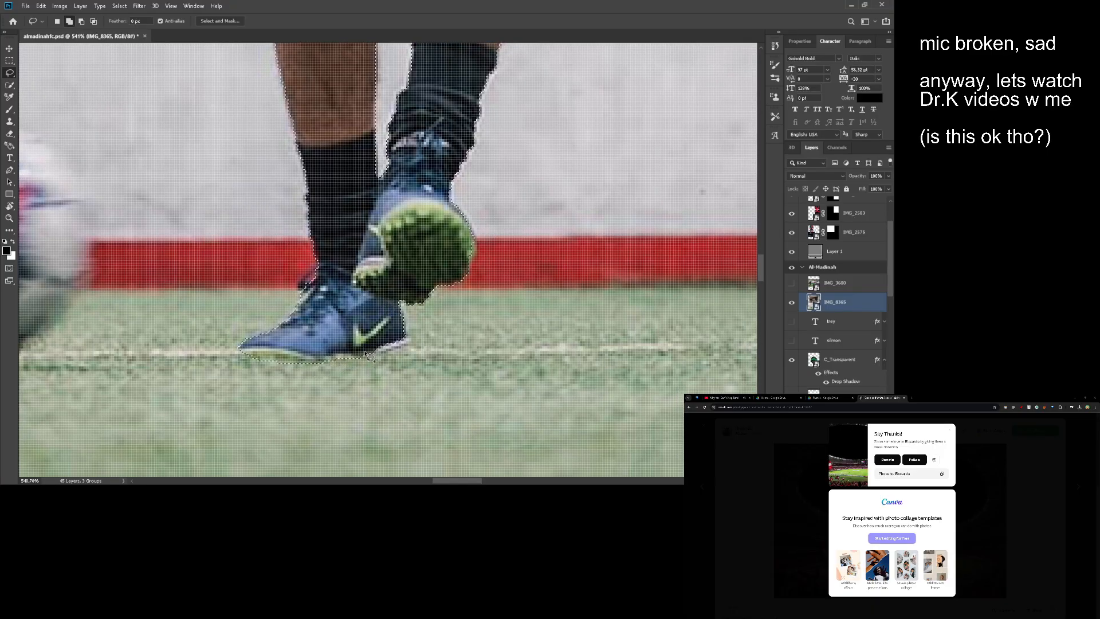
{"action": "mouse_move", "coordinate": [366, 357]}
{"action": "left_mouse_down"}
{"action": "mouse_move", "coordinate": [410, 347]}
{"action": "mouse_move", "coordinate": [385, 322]}
{"action": "mouse_move", "coordinate": [353, 353]}
{"action": "left_mouse_up"}
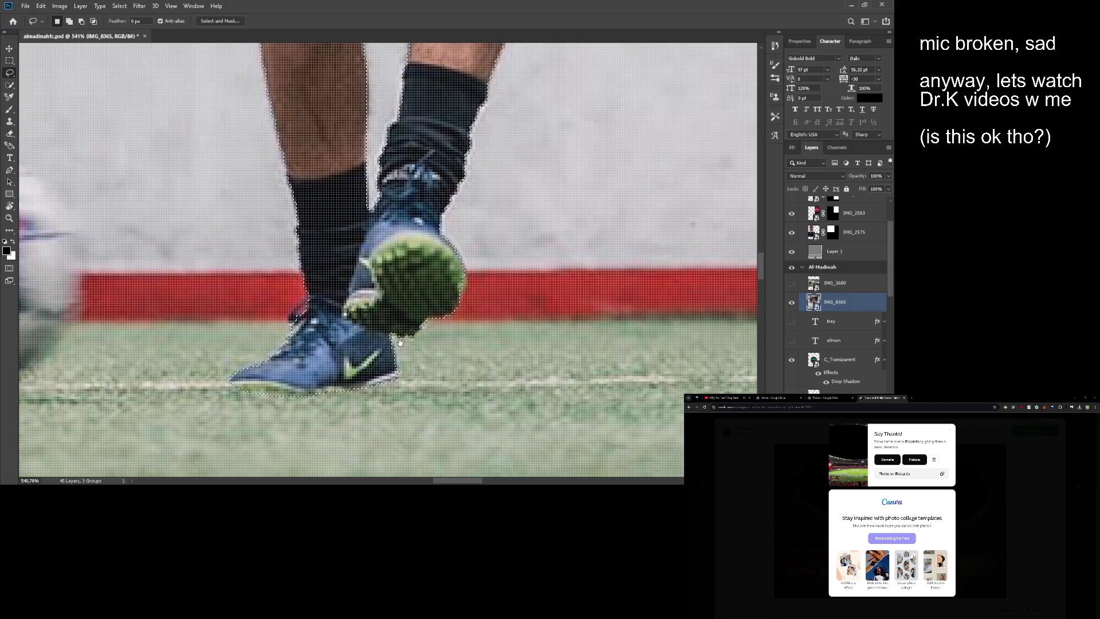
- Check the finished outline and mask the IMG_8365 layer so that only the full-body player shows over the badge
{"action": "left_click_drag", "start_coordinate": [498, 99], "coordinate": [431, 246]}
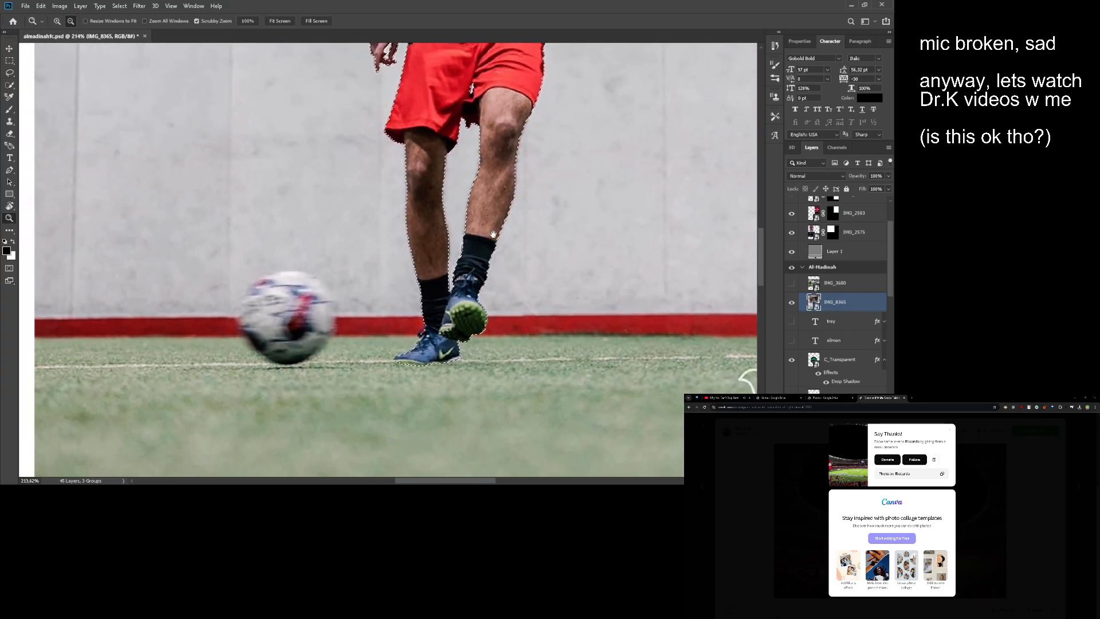
{"action": "left_click_drag", "start_coordinate": [498, 63], "coordinate": [481, 271]}
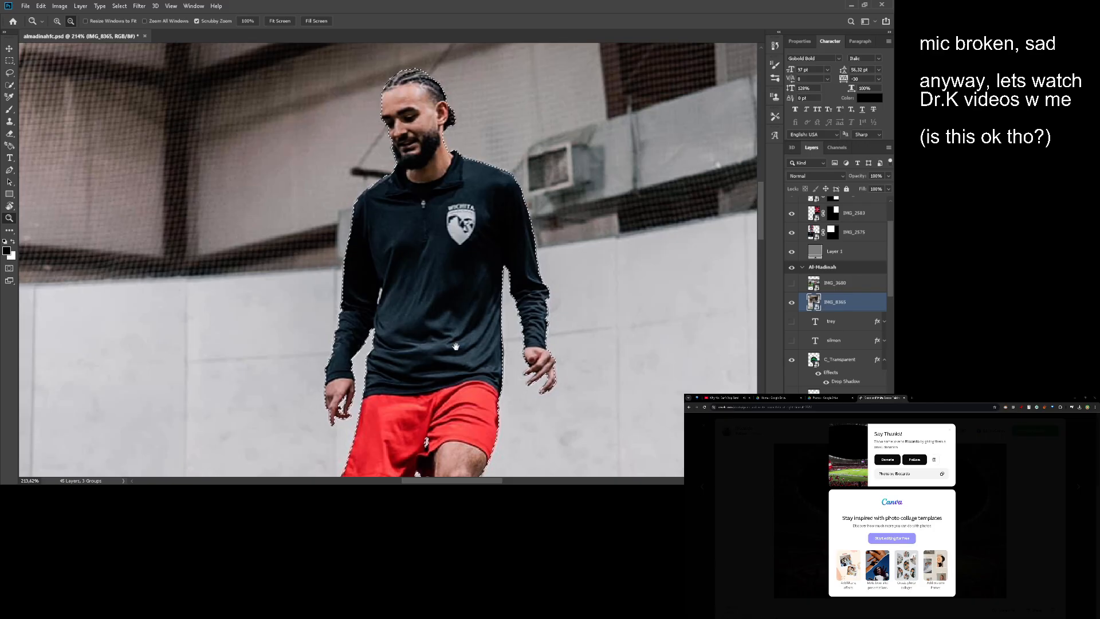
{"action": "left_click_drag", "start_coordinate": [456, 343], "coordinate": [467, 300]}
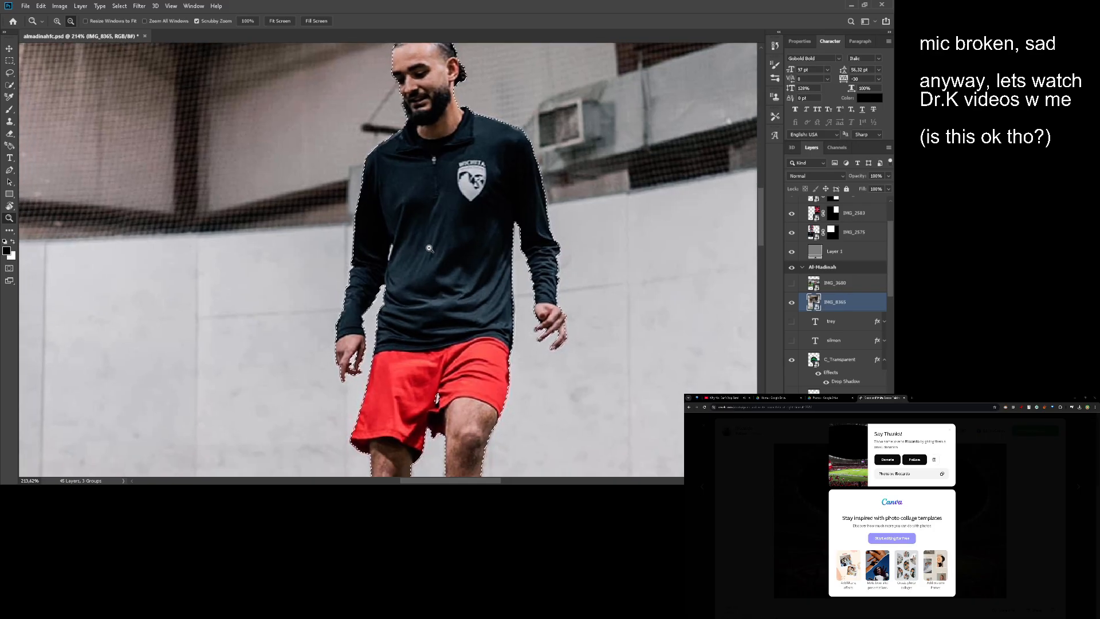
{"action": "left_click_drag", "start_coordinate": [430, 248], "coordinate": [345, 250]}
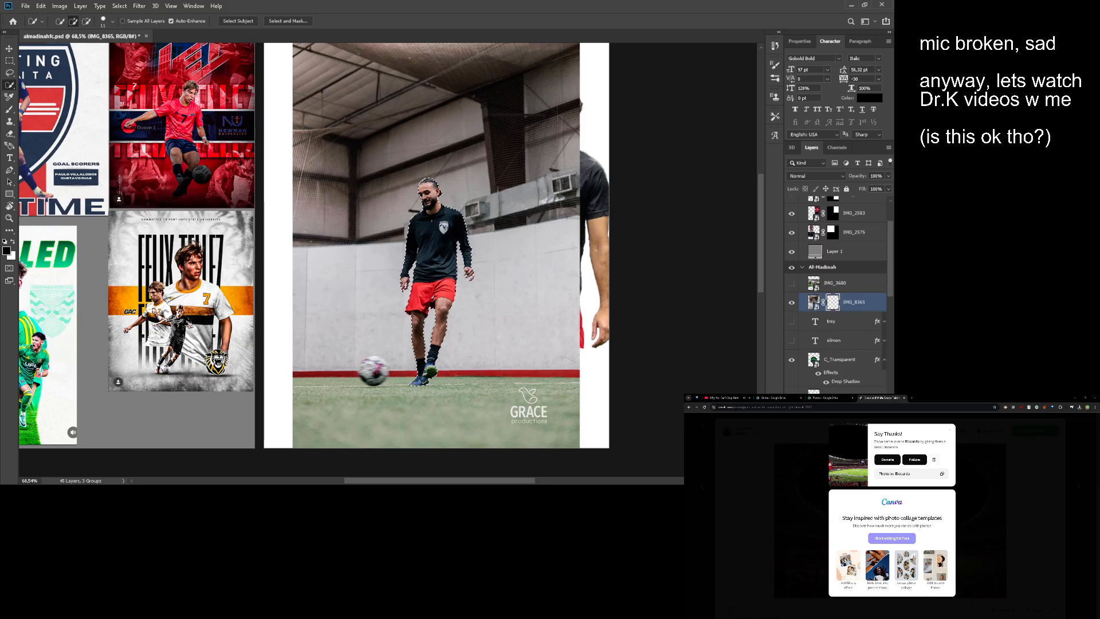
{"action": "left_click_drag", "start_coordinate": [509, 229], "coordinate": [490, 230]}
{"action": "mouse_move", "coordinate": [422, 325]}
{"action": "left_mouse_down"}
{"action": "mouse_move", "coordinate": [503, 329]}
{"action": "mouse_move", "coordinate": [401, 329]}
{"action": "left_mouse_up"}
{"action": "mouse_move", "coordinate": [456, 295]}
{"action": "left_mouse_down"}
{"action": "mouse_move", "coordinate": [475, 297]}
{"action": "mouse_move", "coordinate": [453, 297]}
{"action": "left_mouse_up"}
{"action": "left_click_drag", "start_coordinate": [453, 297], "coordinate": [419, 273]}
{"action": "key", "text": "v"}
{"action": "left_click_drag", "start_coordinate": [418, 273], "coordinate": [475, 273]}
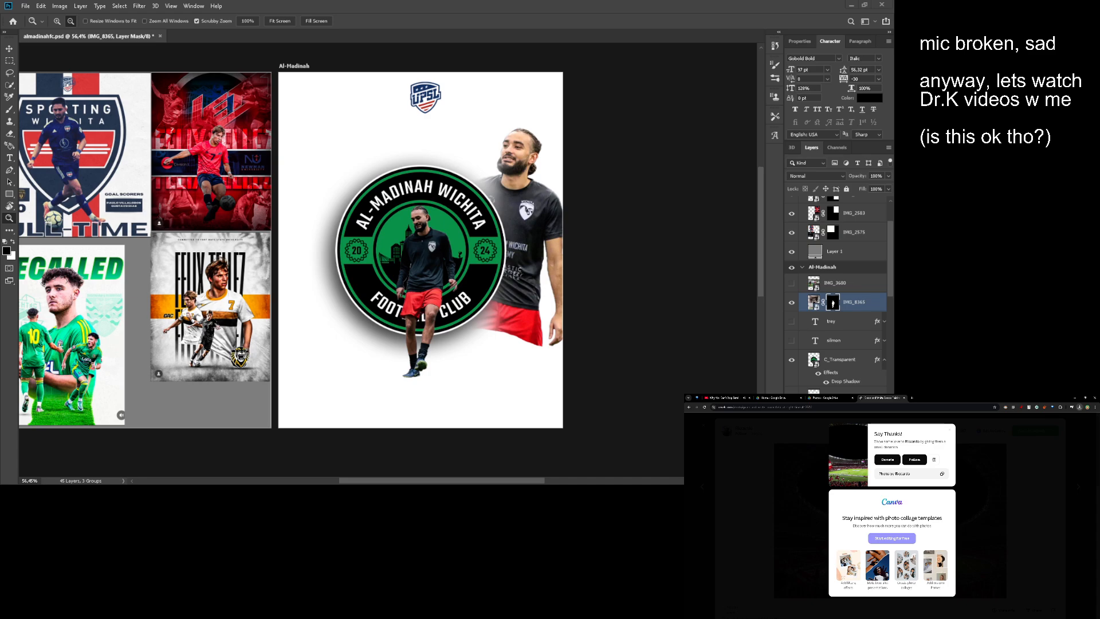
- Place the downloaded Pexels stadium photo on the Al-Madinah artboard and send it behind the badge and players
{"action": "left_click_drag", "start_coordinate": [1037, 425], "coordinate": [420, 291]}
{"action": "key", "text": "Return"}
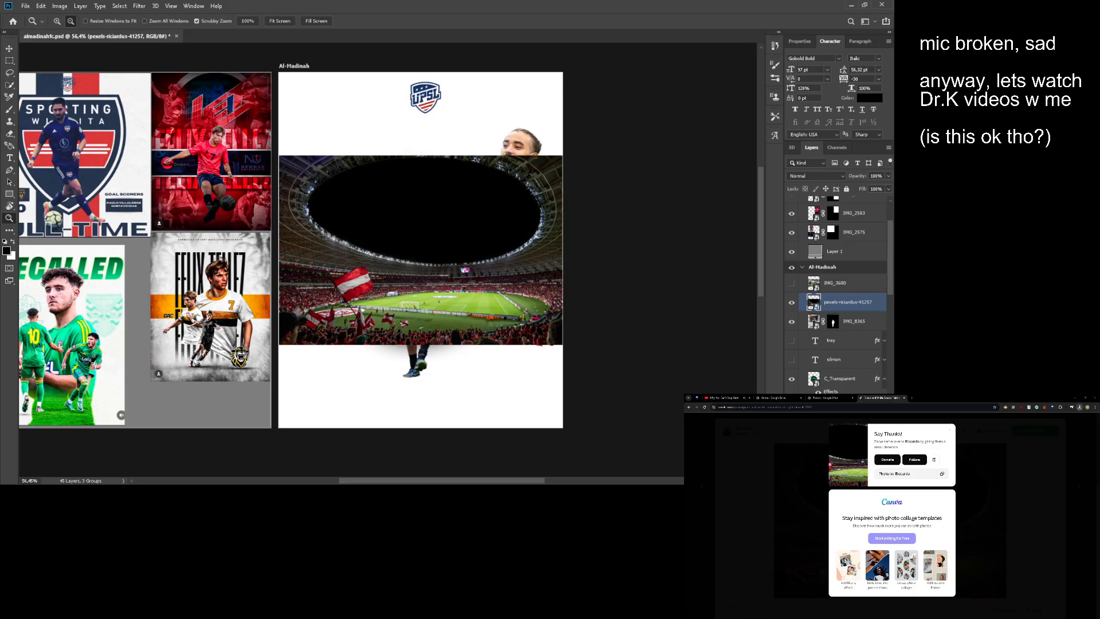
{"action": "key", "text": "ctrl+shift+["}
{"action": "key", "text": "v"}
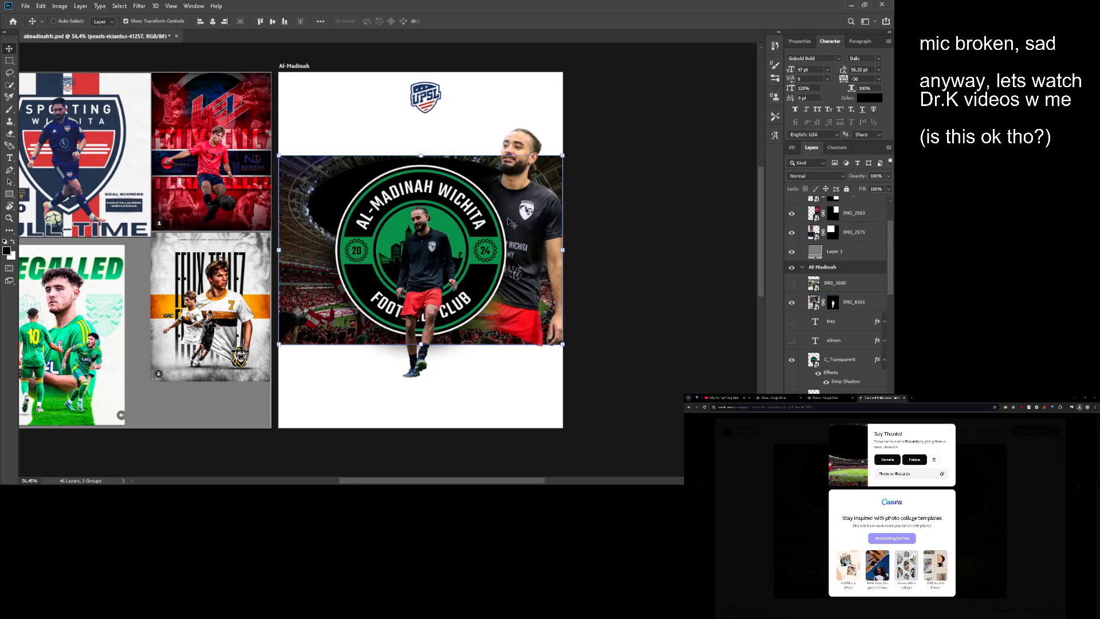
- Enlarge the stadium photo to 29.19% so that it fills the full artboard width behind the badge and players
{"action": "left_click_drag", "start_coordinate": [415, 158], "coordinate": [420, 109]}
{"action": "left_click_drag", "start_coordinate": [478, 177], "coordinate": [478, 153]}
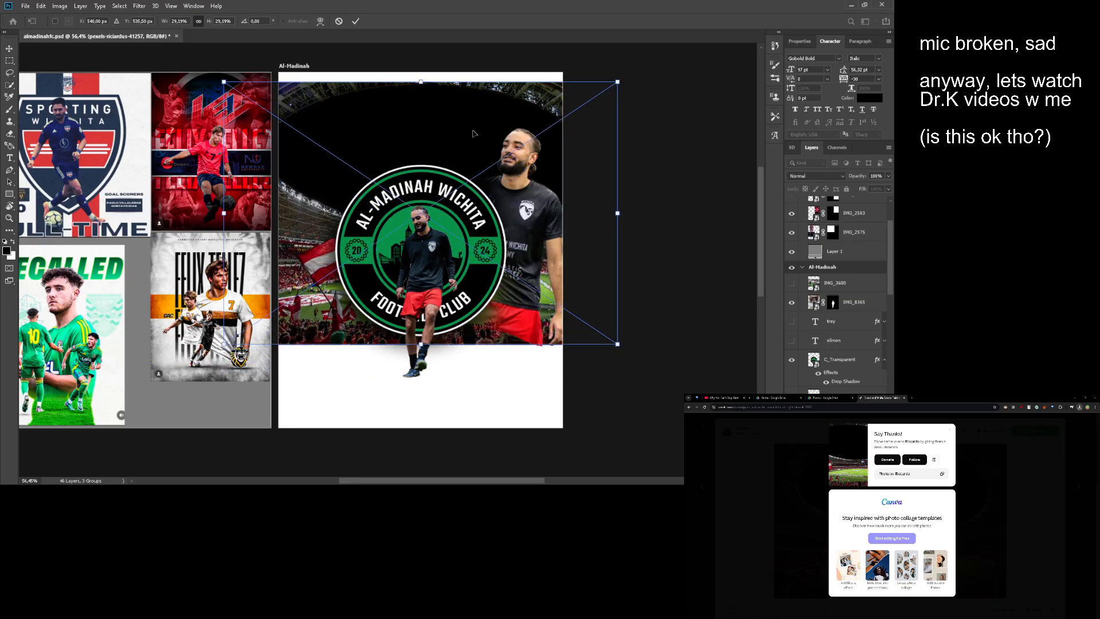
{"action": "key", "text": "ctrl+z"}
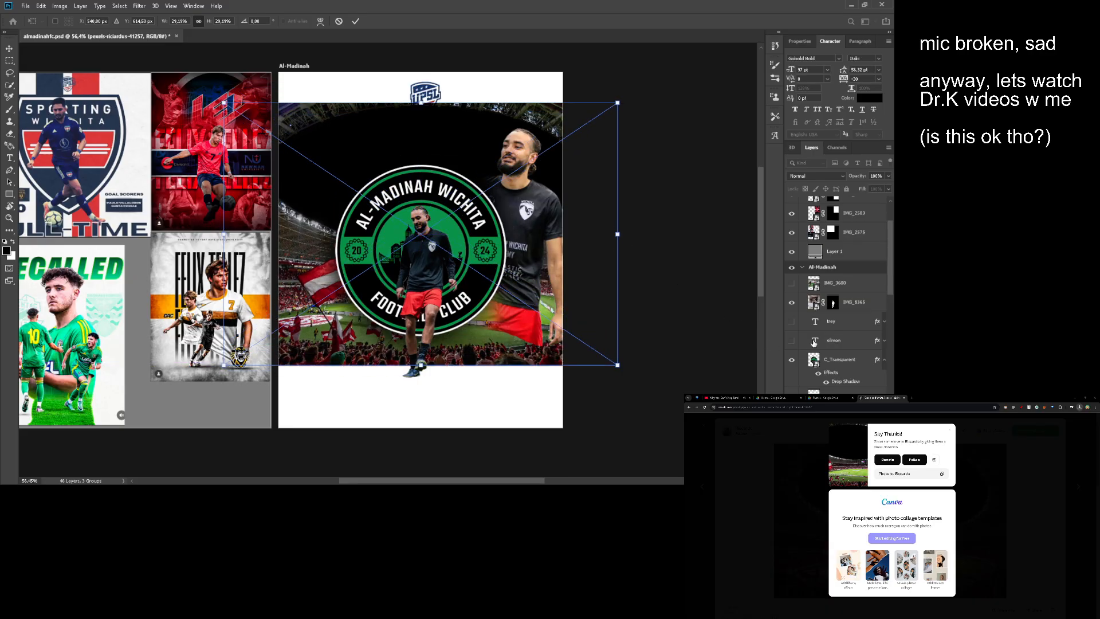
{"action": "key", "text": "Return"}
{"action": "scroll", "coordinate": [830, 344], "scroll_direction": "down", "scroll_amount": 5}
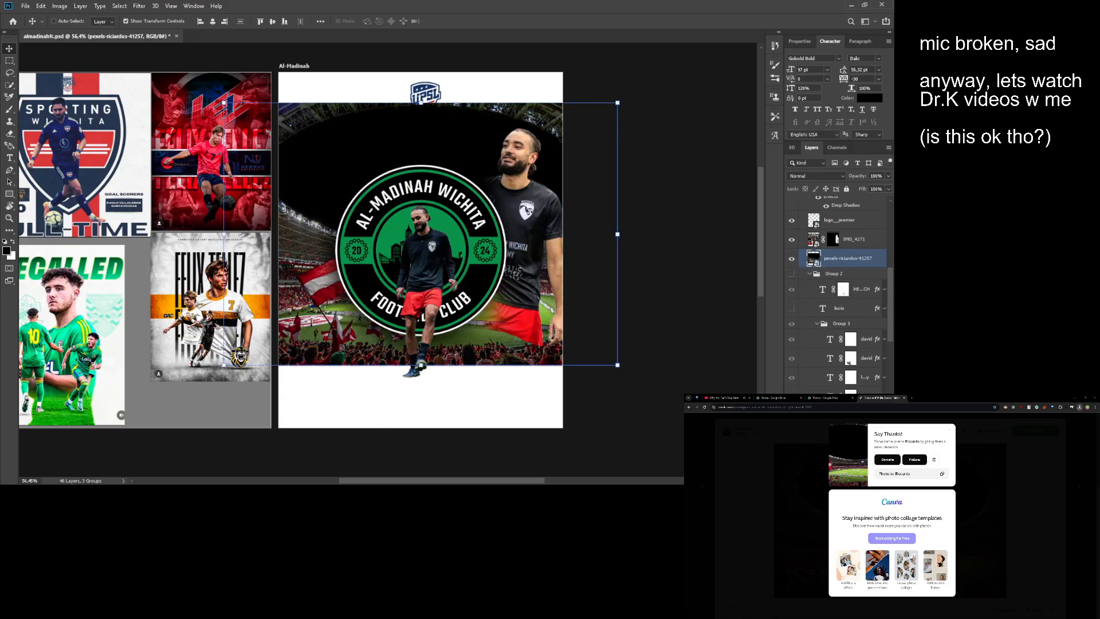
{"action": "scroll", "coordinate": [836, 286], "scroll_direction": "up", "scroll_amount": 3}
{"action": "scroll", "coordinate": [809, 363], "scroll_direction": "up", "scroll_amount": 3}
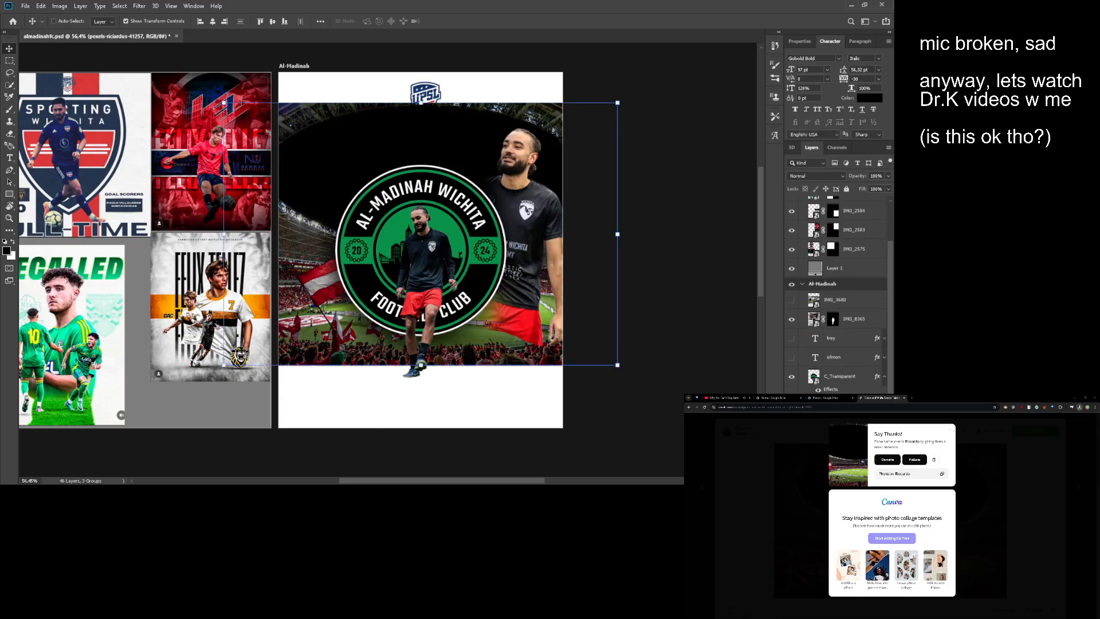
- Convert the UPSL logo to black and white with an adjustment layer limited to its shape, using the Darker preset
{"action": "left_click", "coordinate": [426, 91], "text": "ctrl"}
{"action": "key", "text": "z"}
{"action": "left_click_drag", "start_coordinate": [420, 154], "coordinate": [454, 158]}
{"action": "key", "text": "space"}
{"action": "key", "text": "space"}
{"action": "left_click_drag", "start_coordinate": [515, 203], "coordinate": [504, 198]}
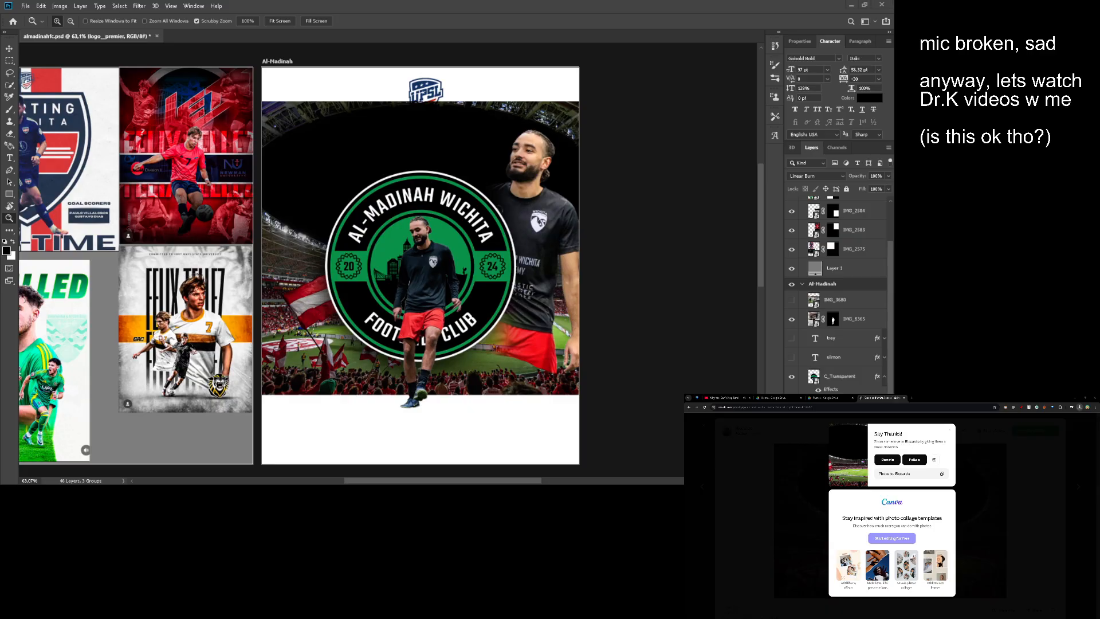
{"action": "key", "text": "space"}
{"action": "left_click_drag", "start_coordinate": [432, 122], "coordinate": [452, 165]}
{"action": "left_click_drag", "start_coordinate": [452, 166], "coordinate": [476, 159]}
{"action": "key", "text": "v"}
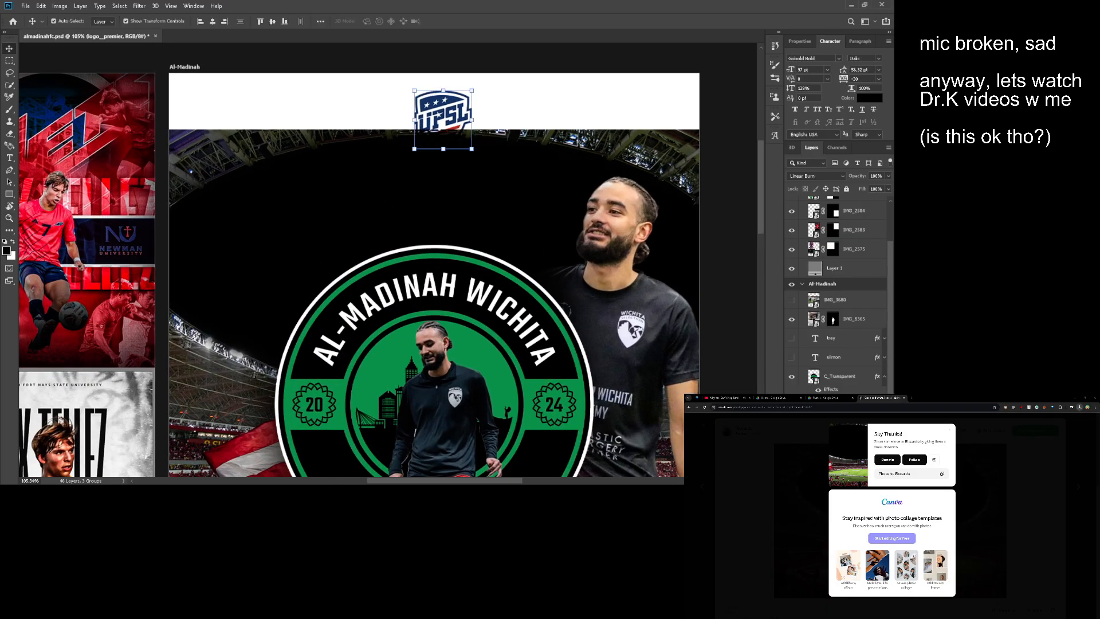
{"action": "left_click", "coordinate": [814, 430], "text": "ctrl"}
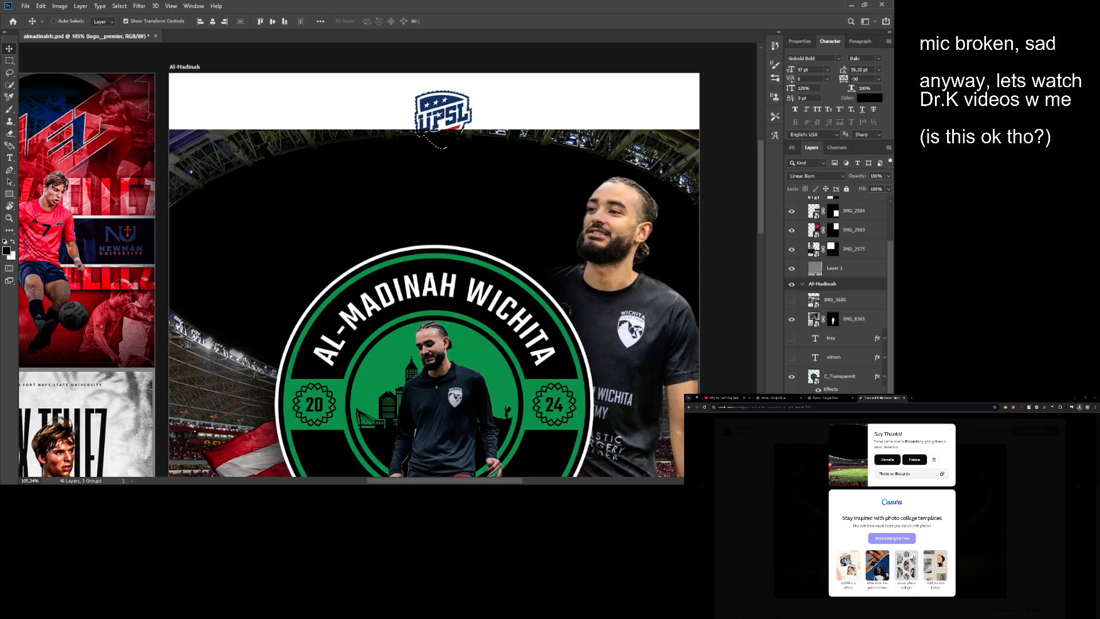
{"action": "left_click", "coordinate": [761, 288]}
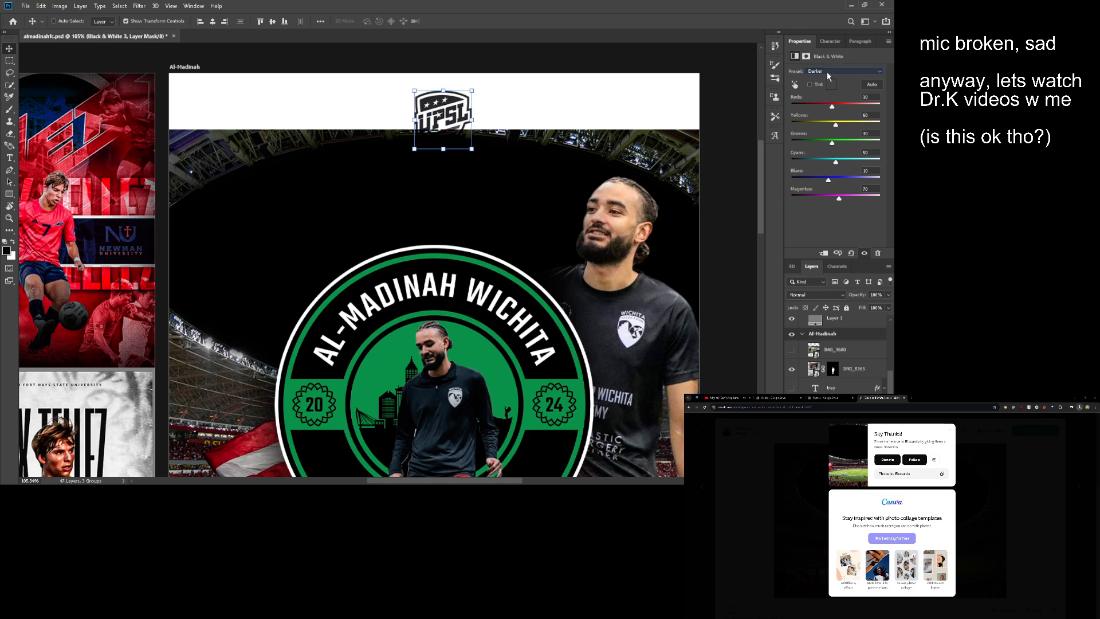
{"action": "key", "text": "Up"}
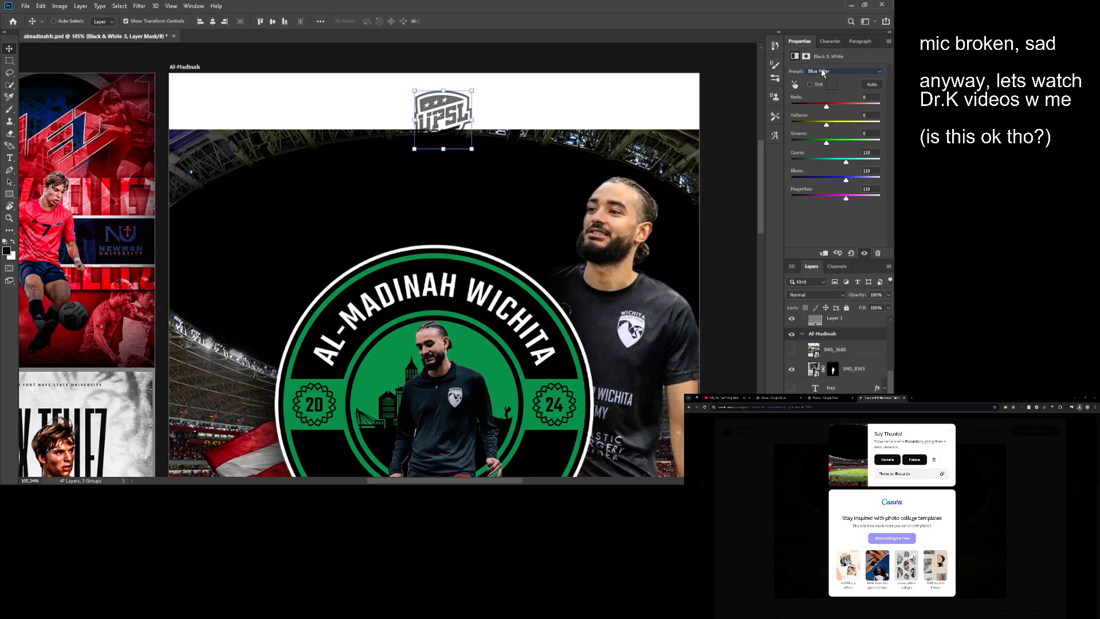
{"action": "key", "text": "Down"}
{"action": "left_click_drag", "start_coordinate": [711, 350], "coordinate": [662, 326]}
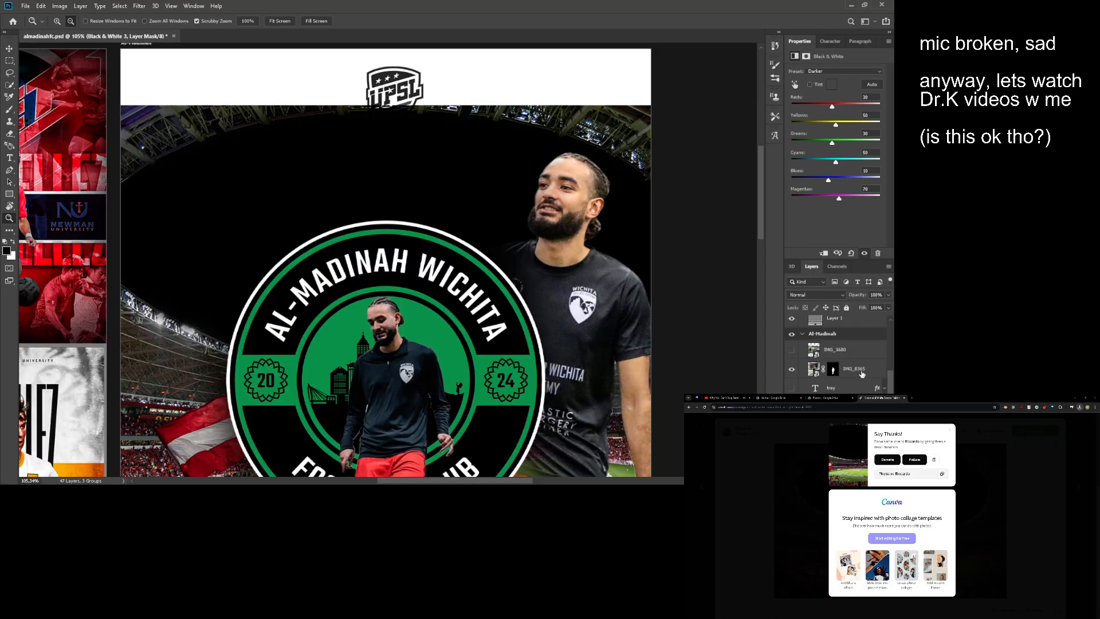
- Try a lighter rendering of the UPSL logo beneath the Black & White adjustment and undo it
{"action": "scroll", "coordinate": [863, 374], "scroll_direction": "down", "scroll_amount": 3}
{"action": "key", "text": "Delete"}
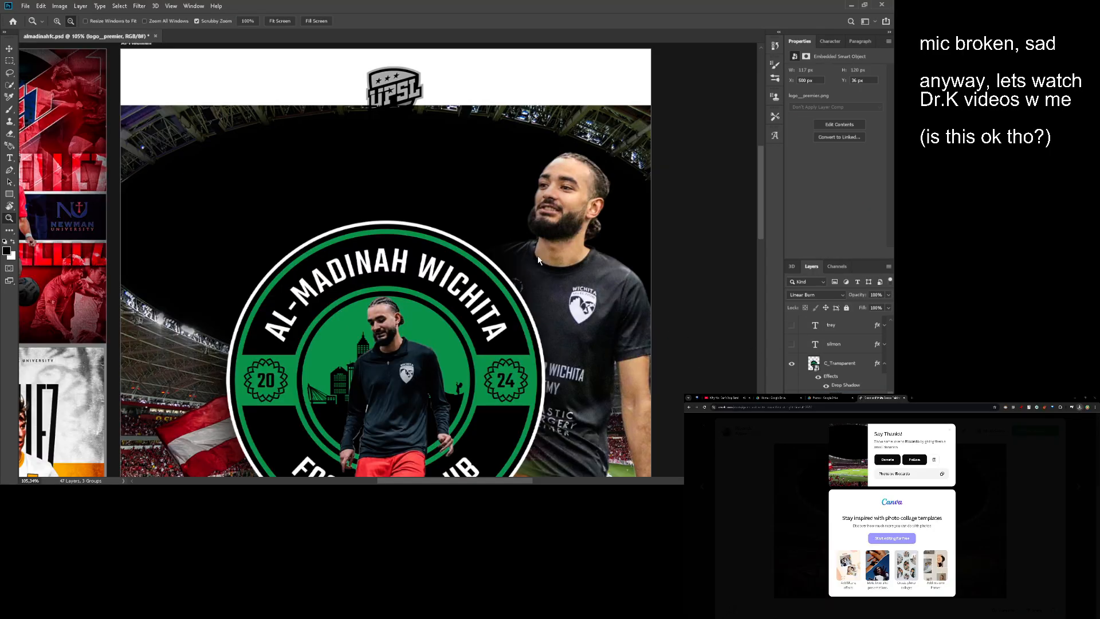
{"action": "key", "text": "ctrl+z"}
{"action": "scroll", "coordinate": [461, 175], "scroll_direction": "down", "scroll_amount": 2}
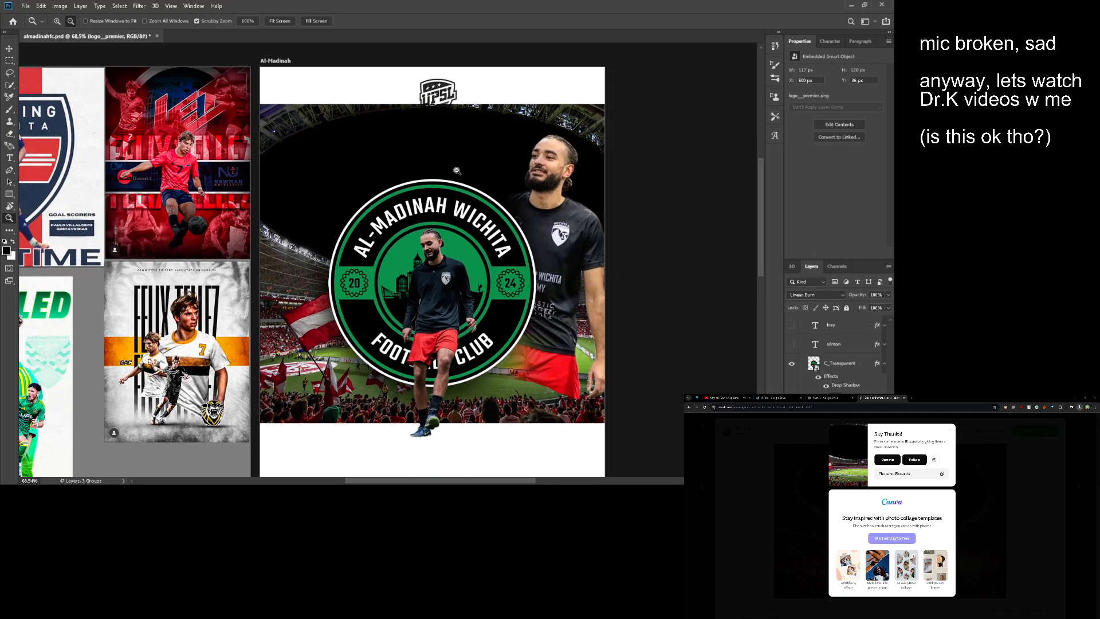
{"action": "scroll", "coordinate": [469, 198], "scroll_direction": "up", "scroll_amount": 4}
{"action": "scroll", "coordinate": [476, 211], "scroll_direction": "down", "scroll_amount": 2}
{"action": "scroll", "coordinate": [478, 200], "scroll_direction": "down", "scroll_amount": 2}
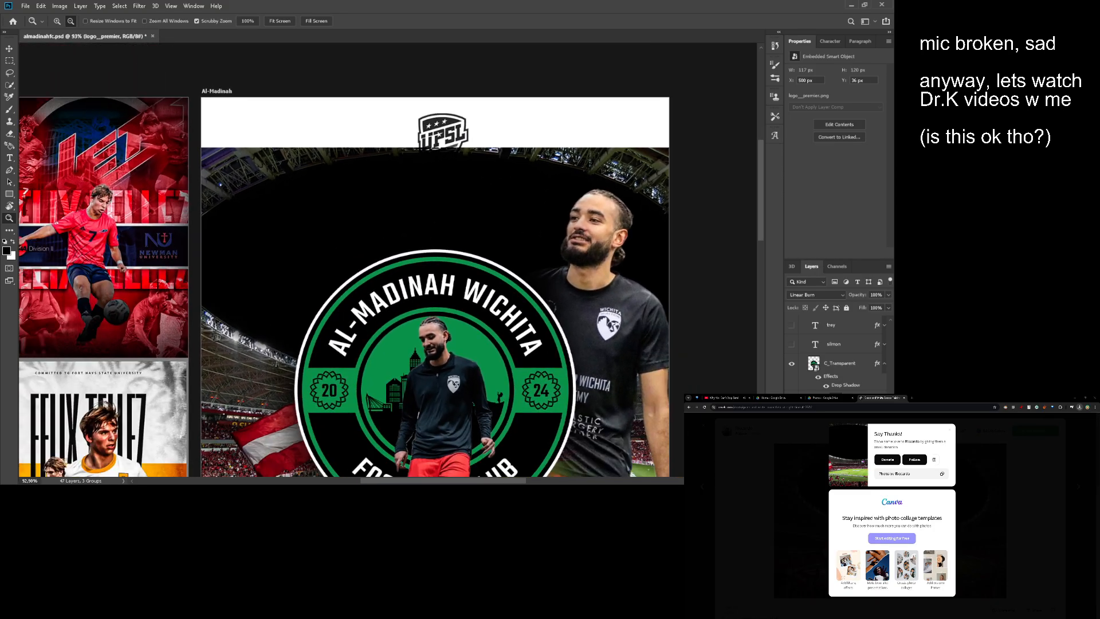
- Try the UPSL logo over the dark stadium area above the badge, and move it back to the white top strip
{"action": "key", "text": "v"}
{"action": "left_click_drag", "start_coordinate": [455, 140], "coordinate": [571, 140]}
{"action": "key", "text": "ctrl+space"}
{"action": "left_click_drag", "start_coordinate": [571, 141], "coordinate": [571, 216]}
{"action": "left_click_drag", "start_coordinate": [571, 216], "coordinate": [456, 378]}
{"action": "left_click_drag", "start_coordinate": [481, 340], "coordinate": [511, 235]}
{"action": "scroll", "coordinate": [515, 234], "scroll_direction": "down", "scroll_amount": 1}
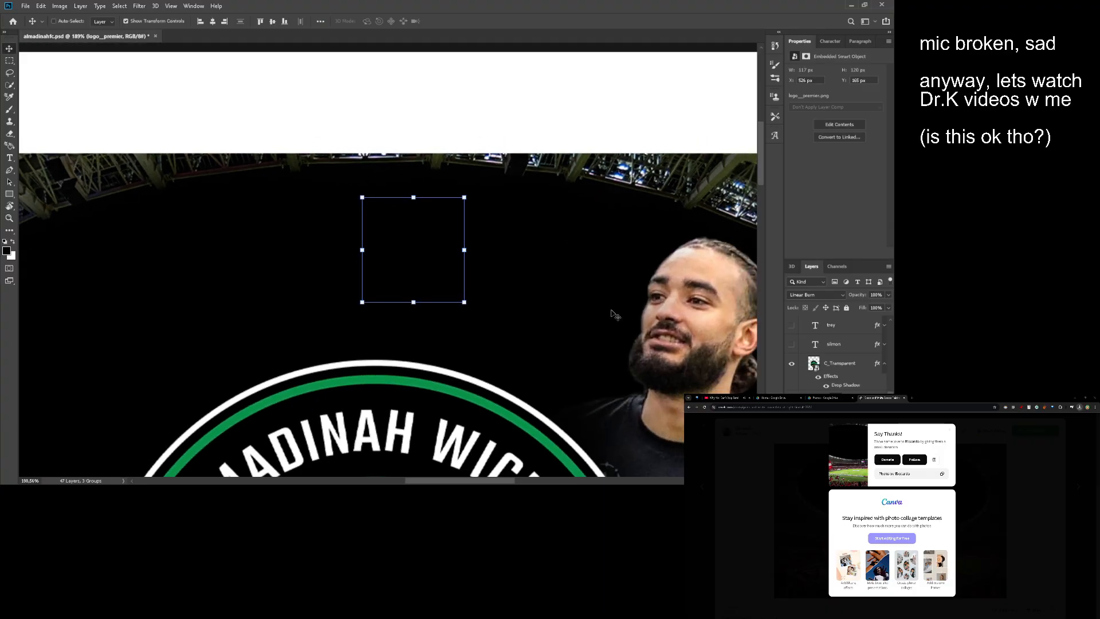
{"action": "scroll", "coordinate": [484, 258], "scroll_direction": "down", "scroll_amount": 3}
{"action": "left_click_drag", "start_coordinate": [533, 279], "coordinate": [528, 198]}
{"action": "scroll", "coordinate": [516, 106], "scroll_direction": "up", "scroll_amount": 3}
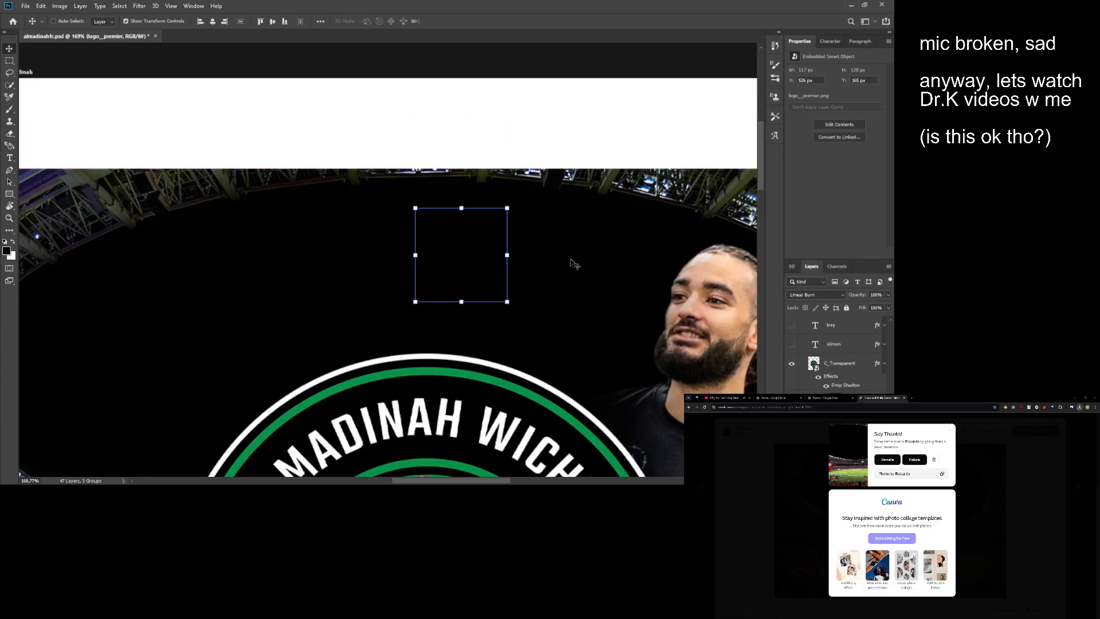
{"action": "left_click_drag", "start_coordinate": [574, 263], "coordinate": [570, 144]}
{"action": "left_click_drag", "start_coordinate": [492, 127], "coordinate": [479, 153]}
- Try to select the UPSL logo's white areas from its outline by color range, and drop the selection
{"action": "scroll", "coordinate": [478, 153], "scroll_direction": "up", "scroll_amount": 1}
{"action": "key", "text": "w"}
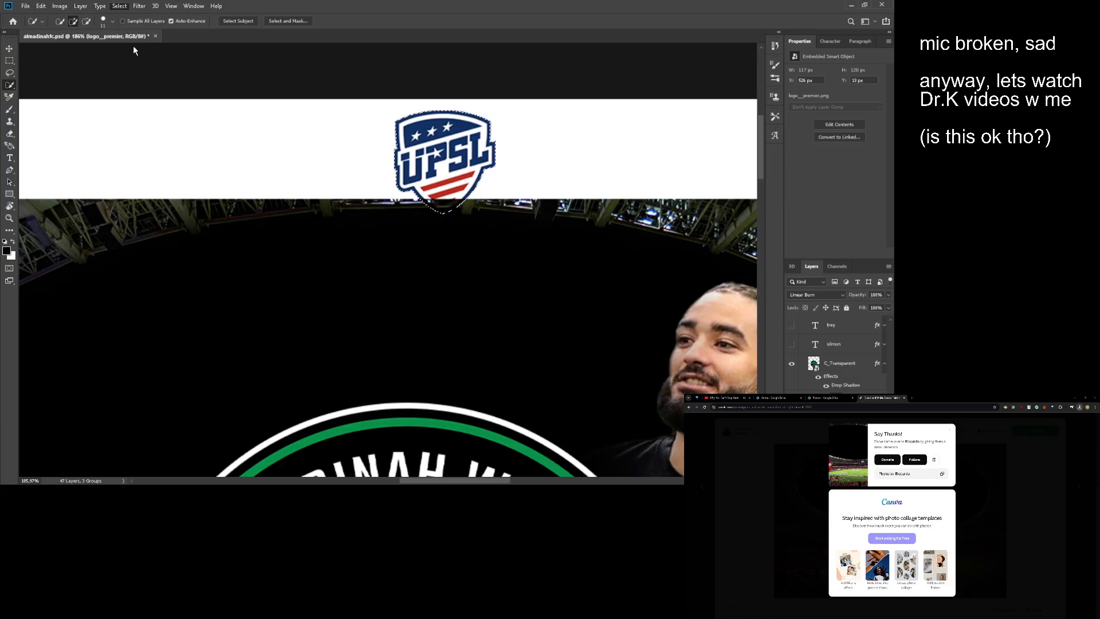
{"action": "key", "text": "i"}
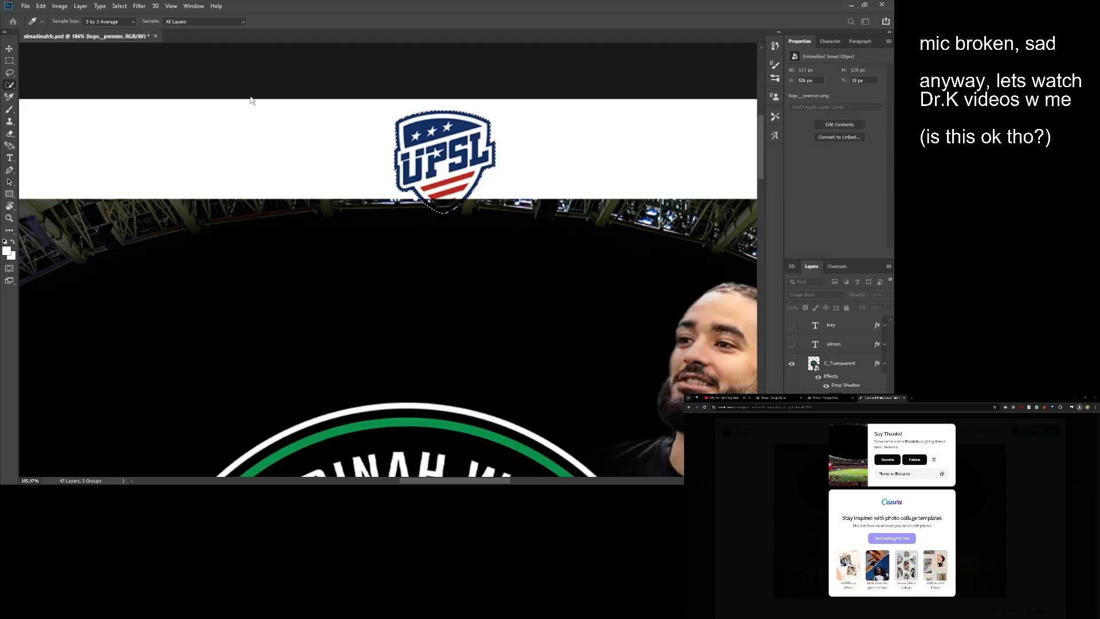
{"action": "key", "text": "w"}
{"action": "key", "text": "v"}
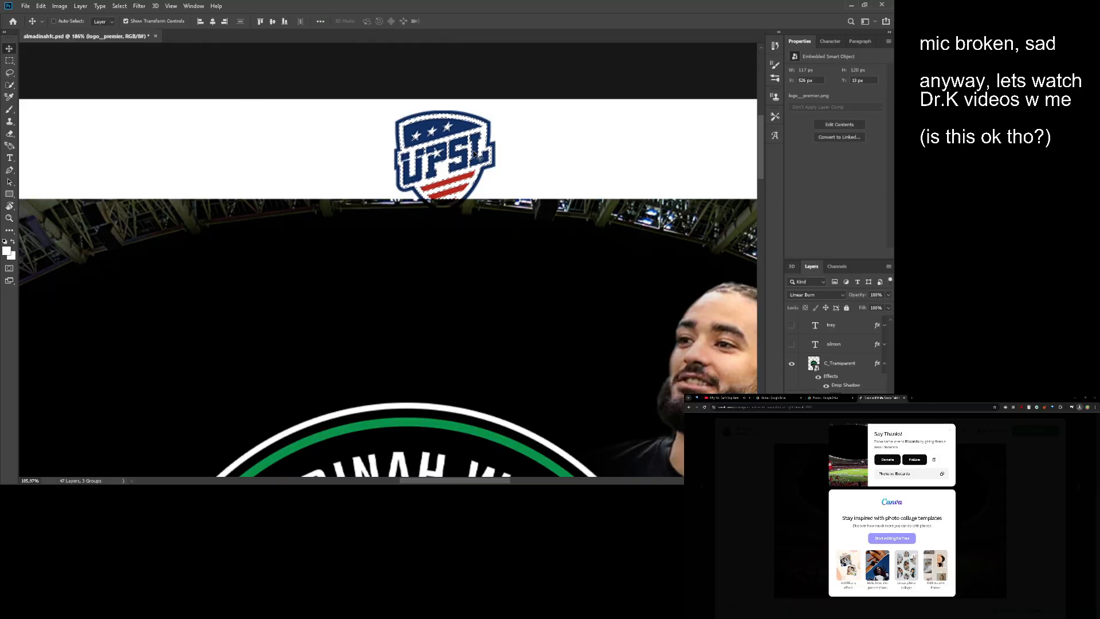
{"action": "key", "text": "m"}
{"action": "left_click", "coordinate": [584, 160]}
{"action": "key", "text": "v"}
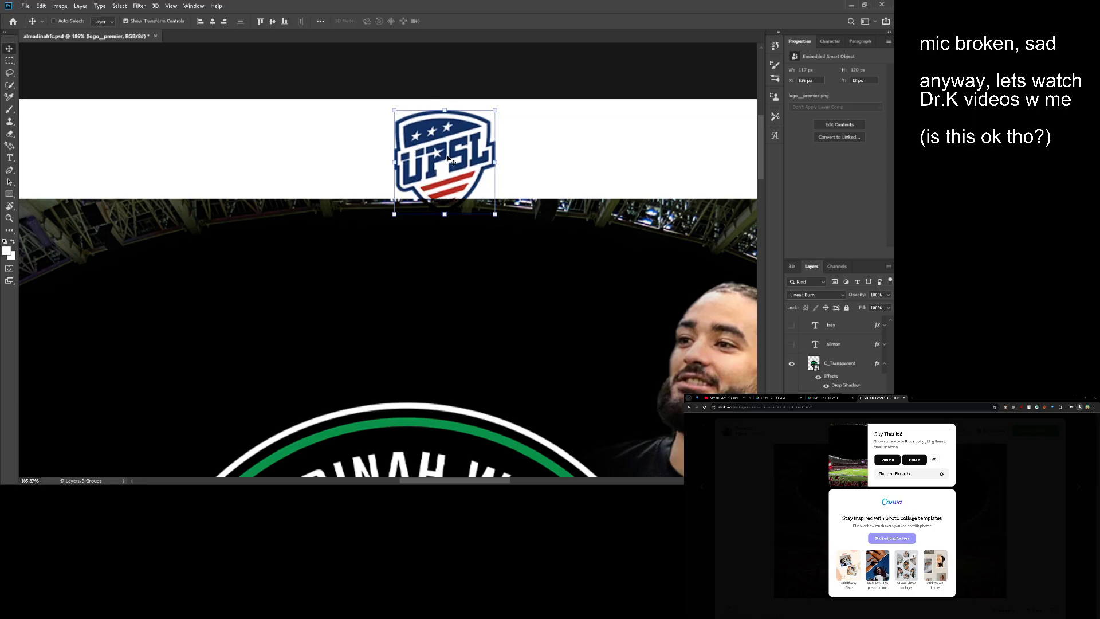
- Hide the stadium photo and move the UPSL logo onto the white area above the badge, at X 546 and Y 90 px
{"action": "left_click_drag", "start_coordinate": [454, 160], "coordinate": [505, 147]}
{"action": "scroll", "coordinate": [862, 381], "scroll_direction": "down", "scroll_amount": 1}
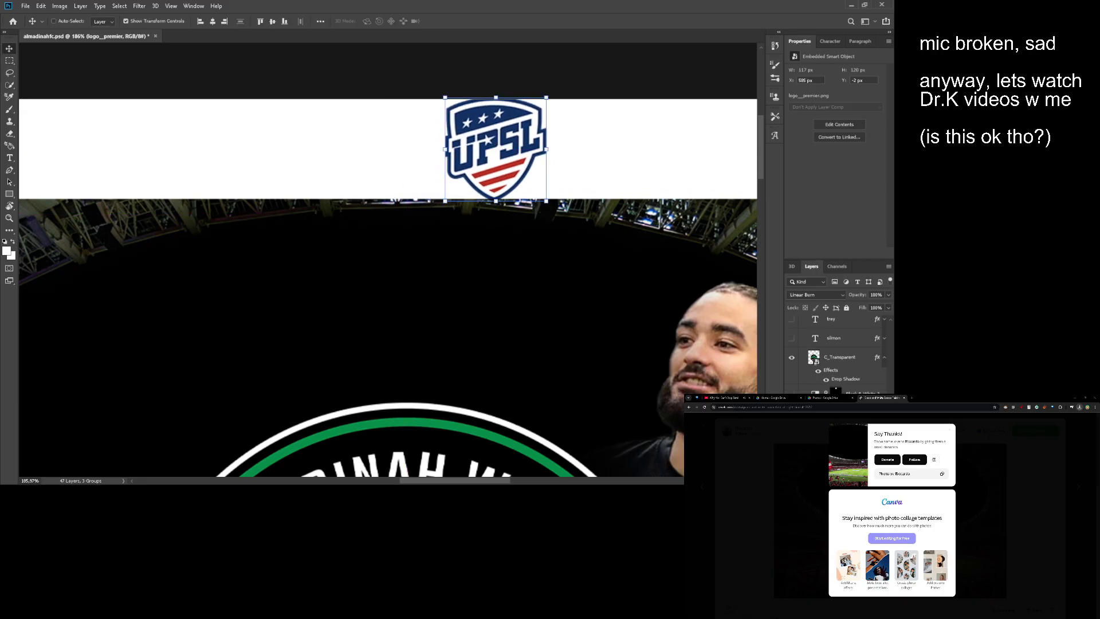
{"action": "left_click", "coordinate": [551, 275]}
{"action": "key", "text": "ctrl+comma"}
{"action": "left_click", "coordinate": [496, 124], "text": "ctrl"}
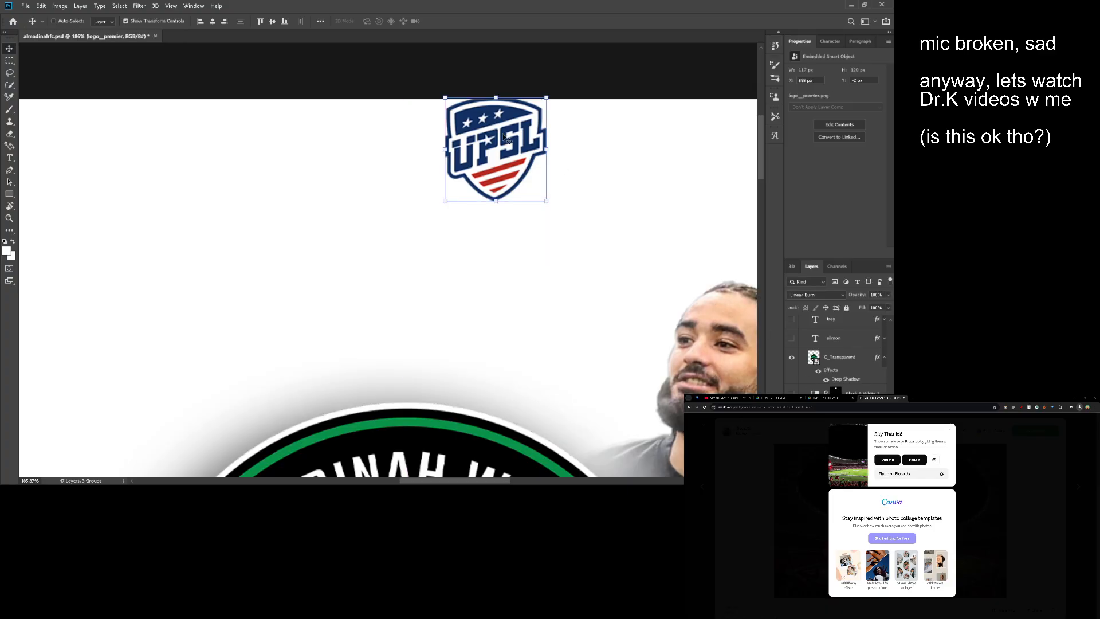
{"action": "left_click_drag", "start_coordinate": [496, 124], "coordinate": [461, 203]}
- Load the UPSL logo's outline as a selection and narrow it by color range to separate its white areas
{"action": "left_click", "coordinate": [814, 418], "text": "ctrl"}
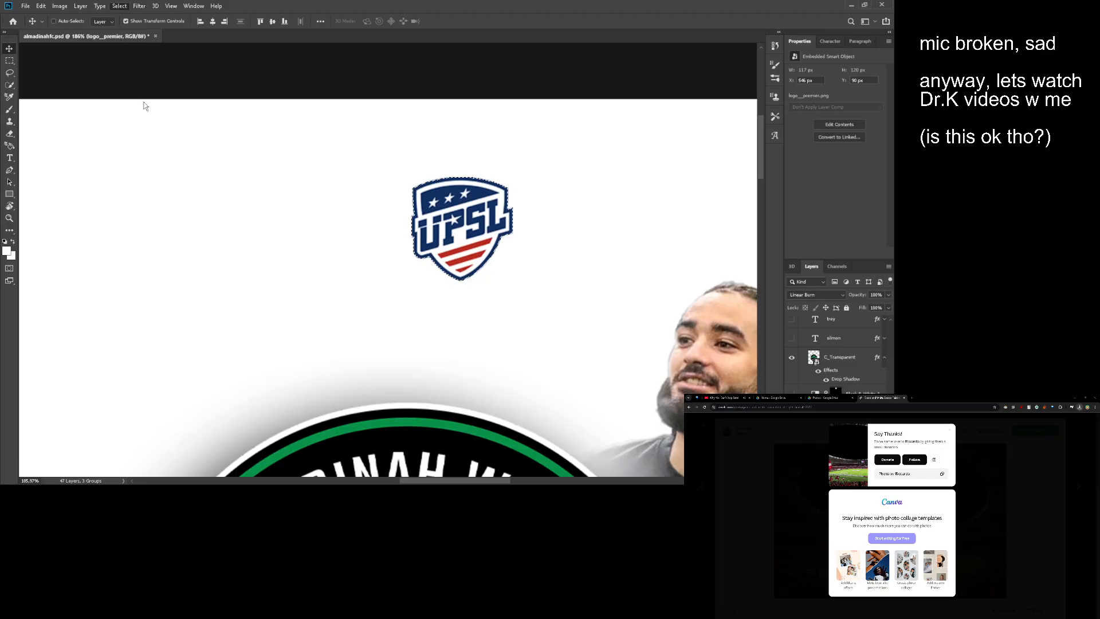
{"action": "key", "text": "i"}
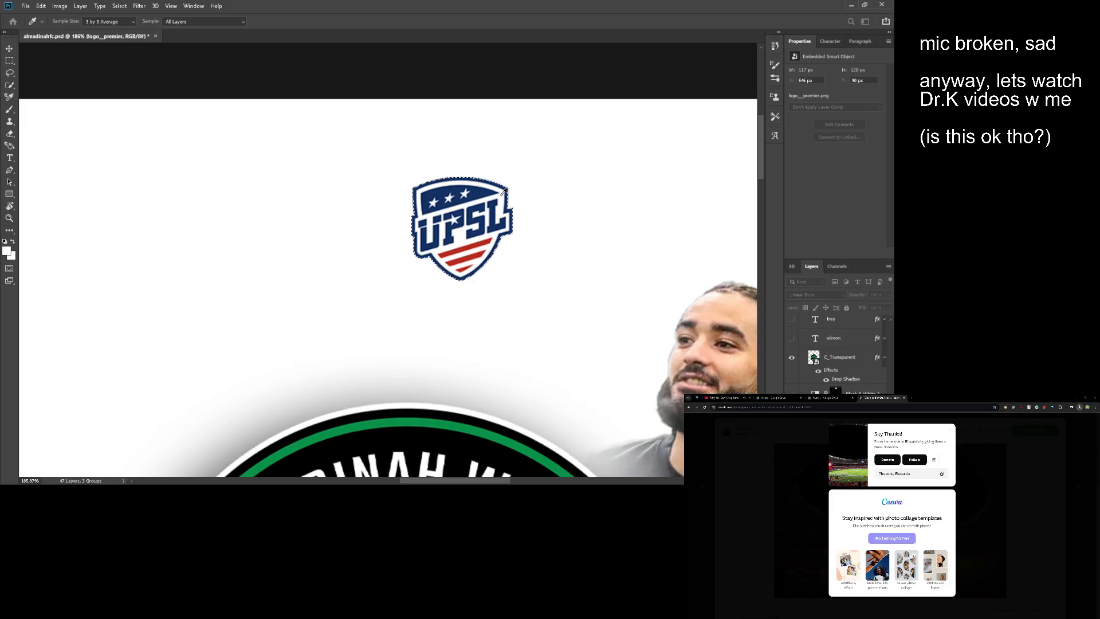
{"action": "key", "text": "v"}
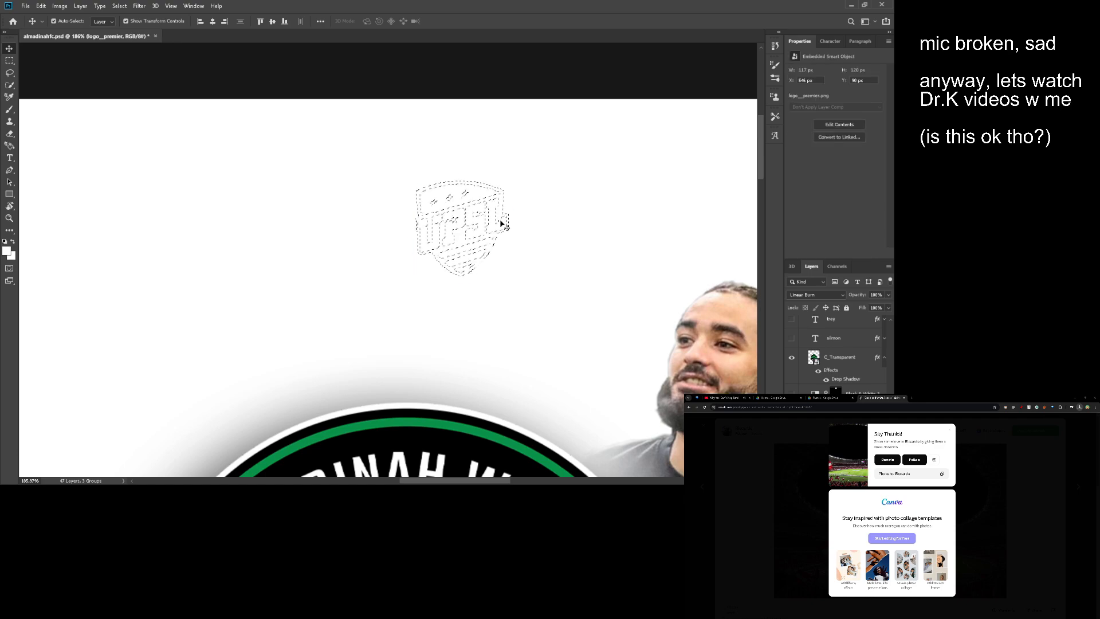
{"action": "key", "text": "m"}
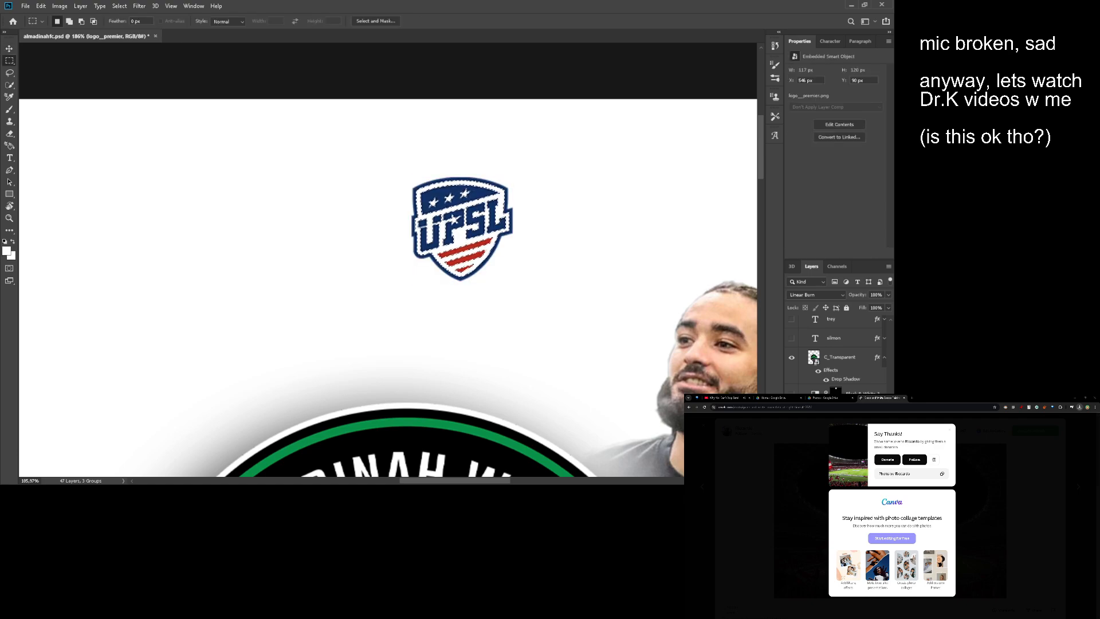
- Try a layer mask and inverted colors on the UPSL logo, and undo them to restore the selection
{"action": "left_click", "coordinate": [824, 480], "text": "alt"}
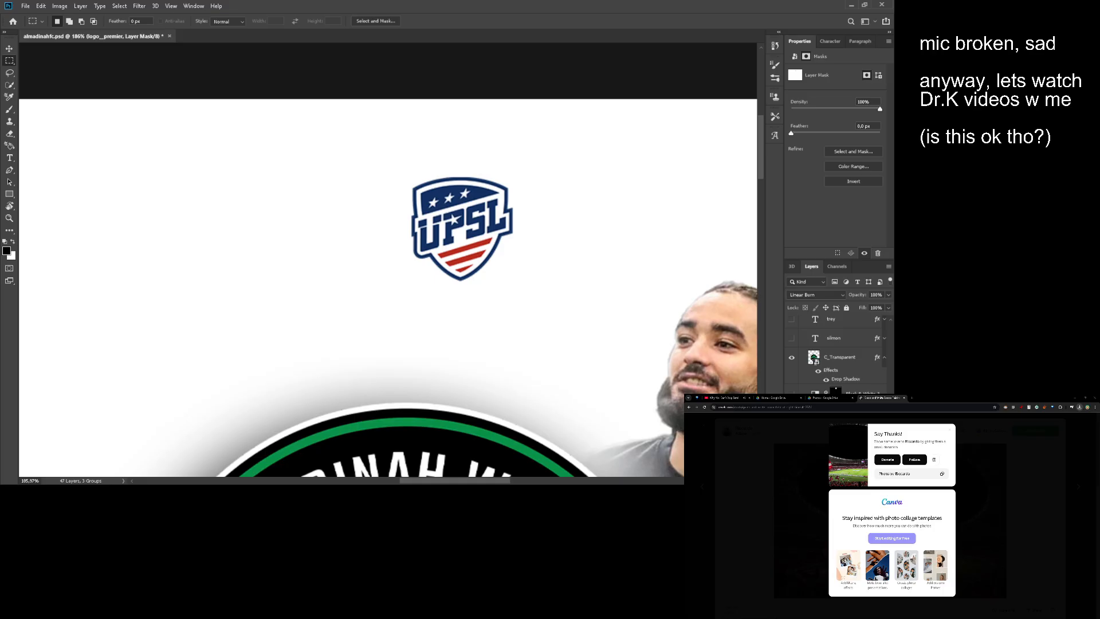
{"action": "key", "text": "ctrl+2"}
{"action": "key", "text": "ctrl+i"}
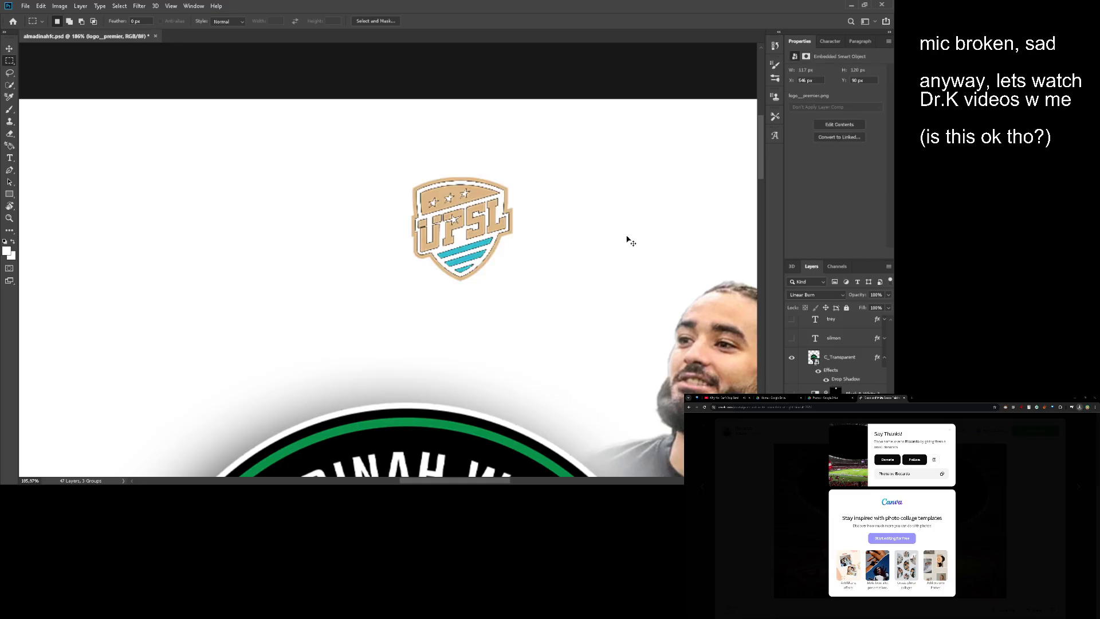
{"action": "key", "text": "v"}
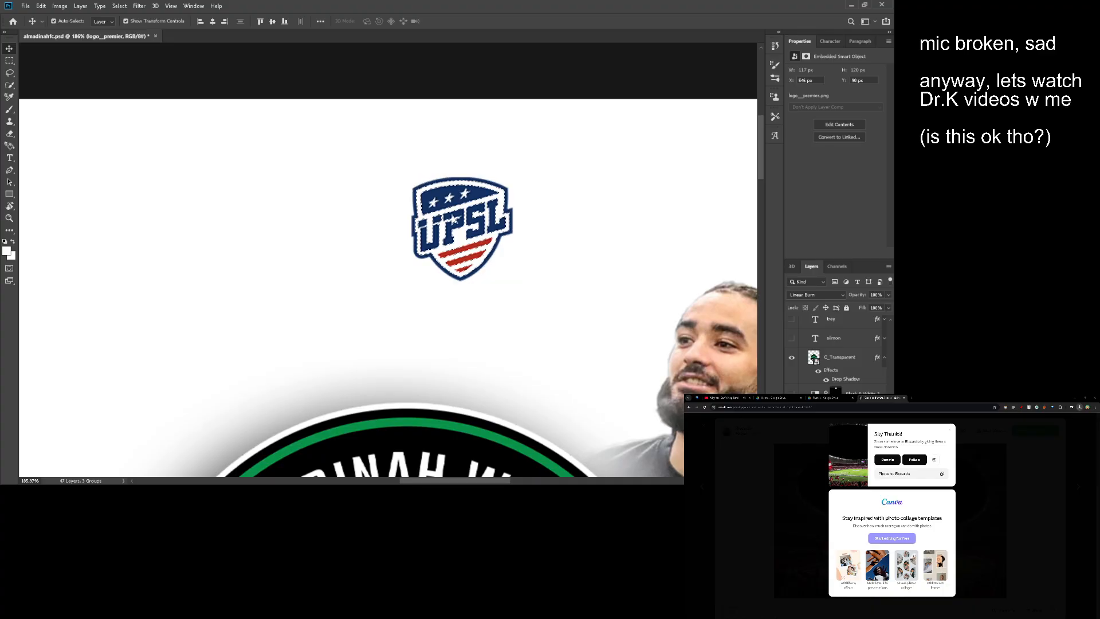
- Create a white Color Fill layer from the UPSL logo selection and check it against the whole artboard
{"action": "key", "text": "ctrl+backslash"}
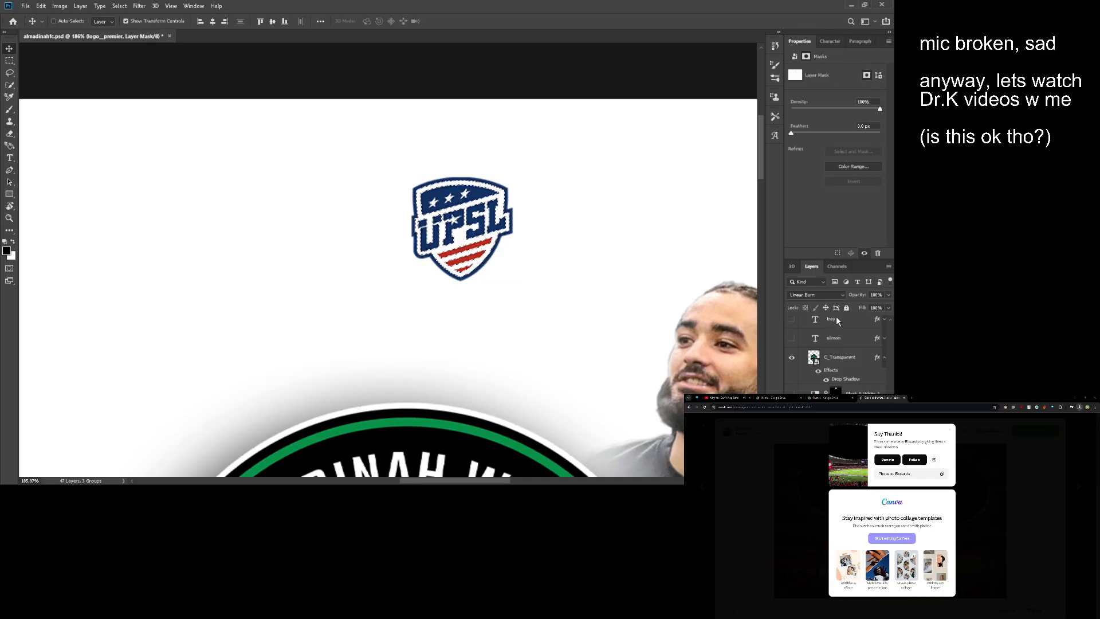
{"action": "left_click", "coordinate": [836, 318]}
{"action": "left_click", "coordinate": [830, 177]}
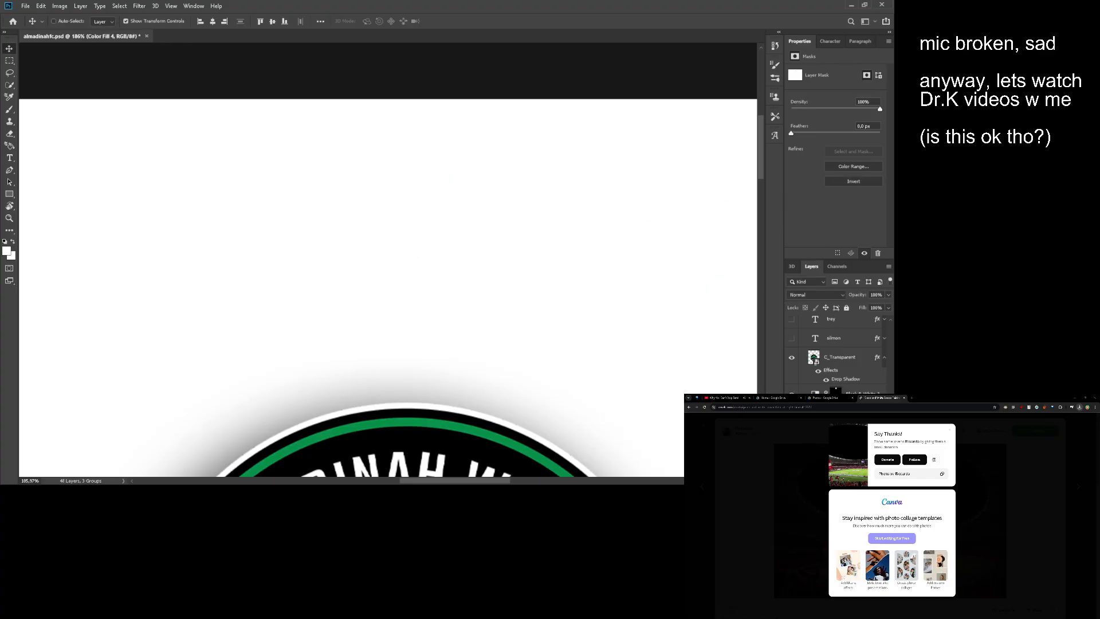
{"action": "left_click_drag", "start_coordinate": [636, 310], "coordinate": [590, 343]}
{"action": "left_click_drag", "start_coordinate": [481, 237], "coordinate": [465, 252]}
{"action": "left_click_drag", "start_coordinate": [566, 265], "coordinate": [488, 225]}
{"action": "left_click_drag", "start_coordinate": [499, 236], "coordinate": [491, 193]}
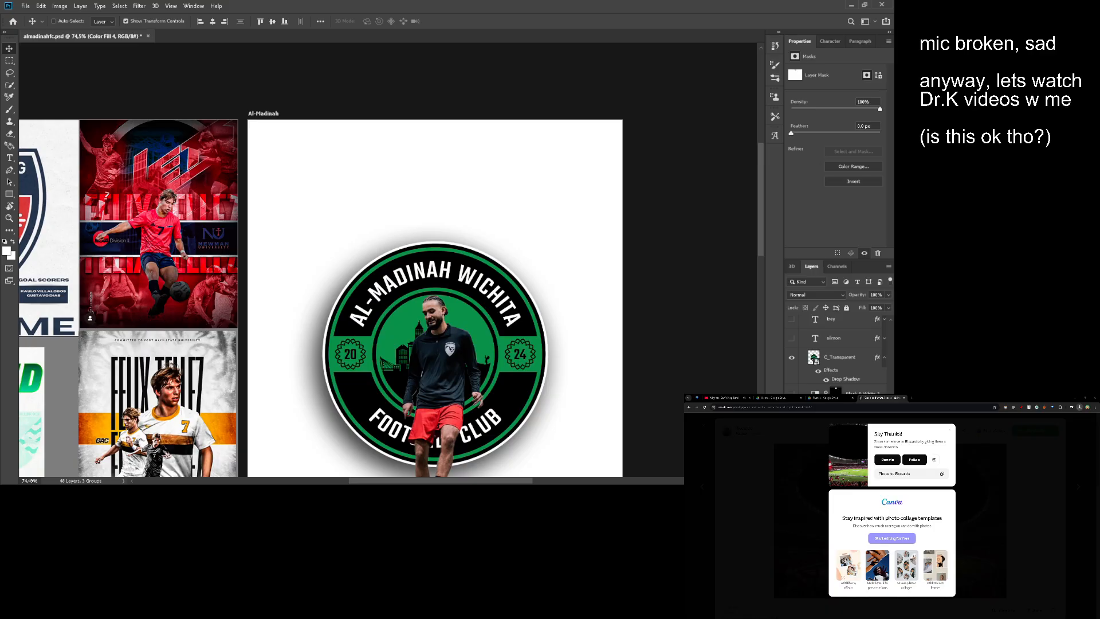
- Load the white Color Fill layer's mask as a selection and try dark red as its fill color
{"action": "scroll", "coordinate": [839, 407], "scroll_direction": "down", "scroll_amount": 1}
{"action": "left_click", "coordinate": [840, 413]}
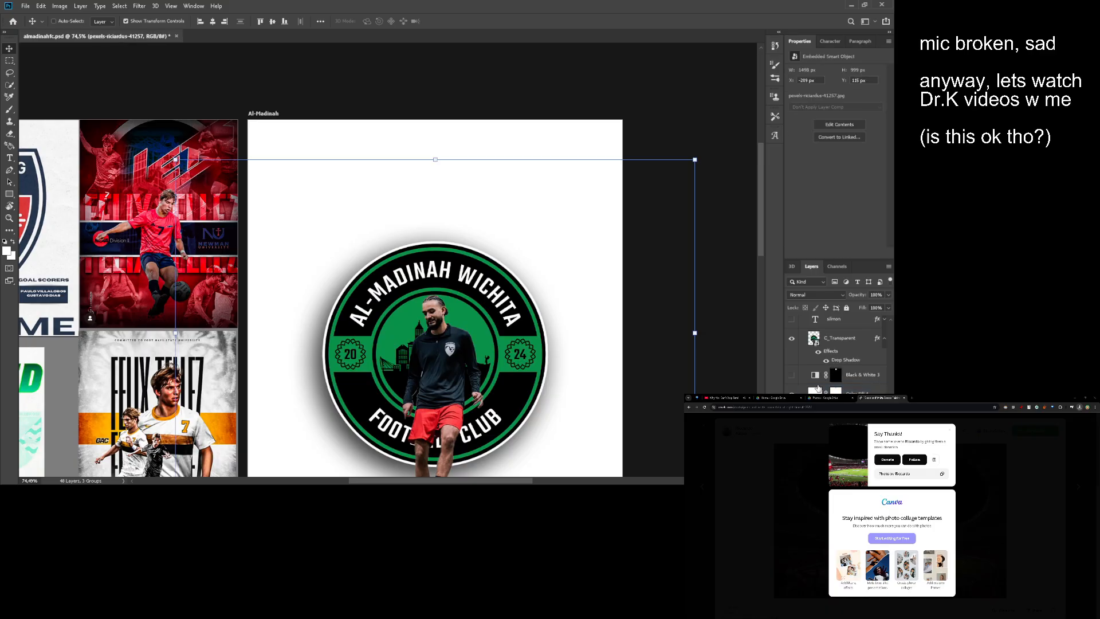
{"action": "left_click", "coordinate": [818, 389]}
{"action": "left_click", "coordinate": [836, 395], "text": "ctrl"}
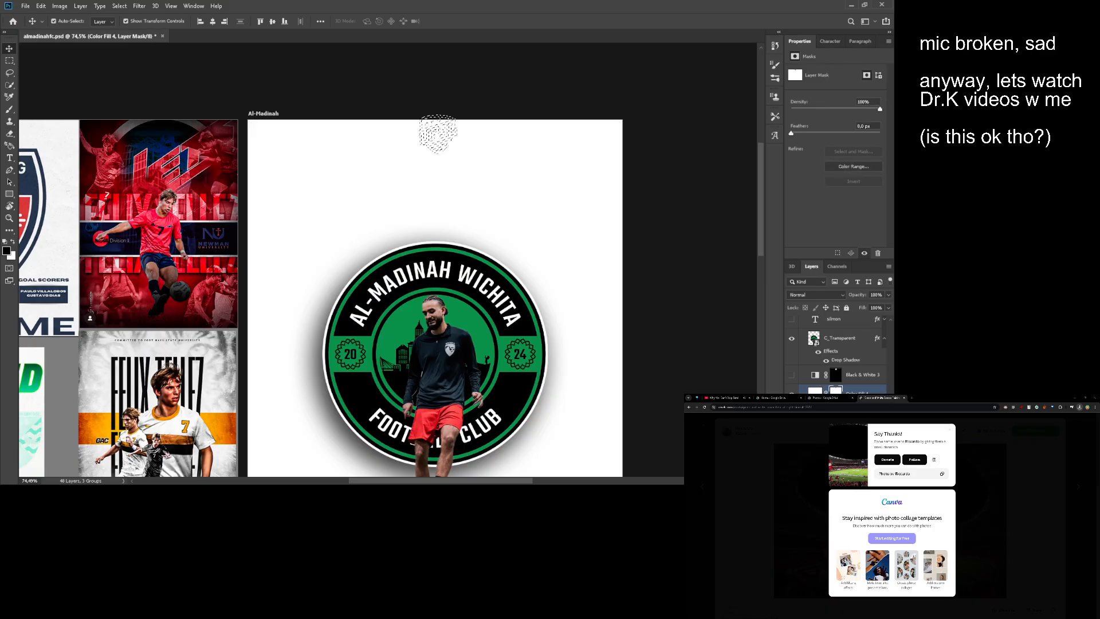
{"action": "key", "text": "Delete"}
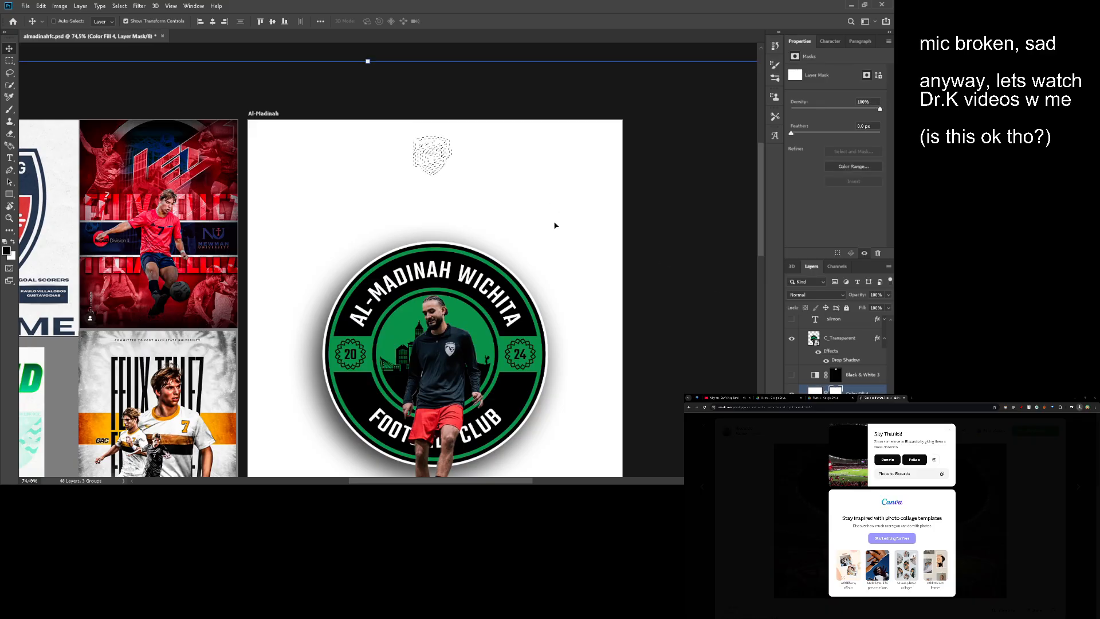
{"action": "key", "text": "m"}
{"action": "double_click", "coordinate": [816, 394]}
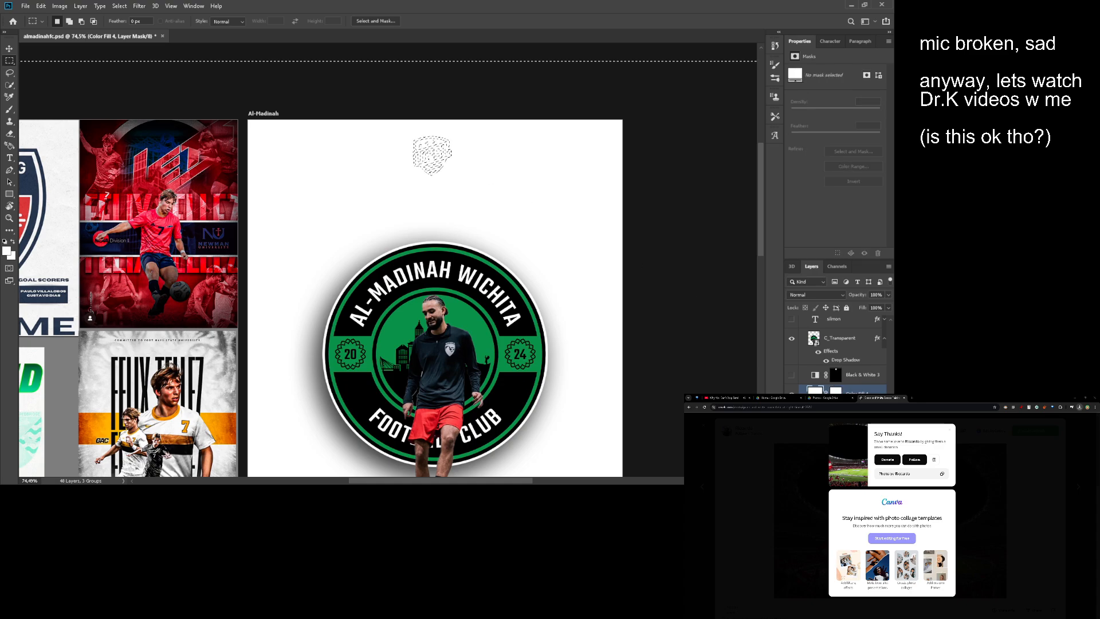
{"action": "left_click", "coordinate": [693, 238]}
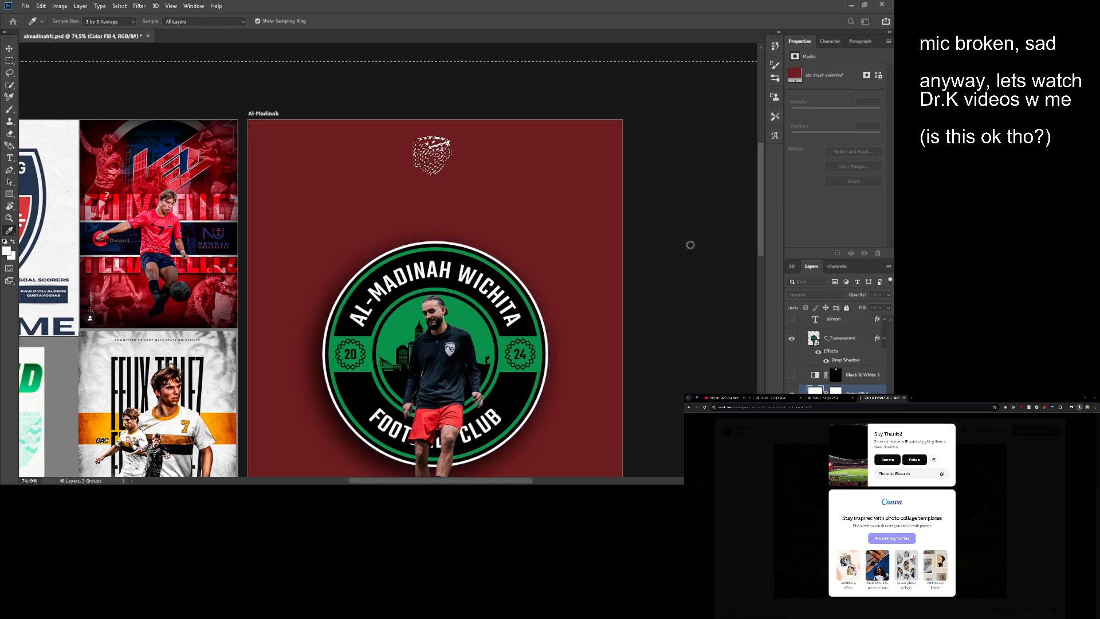
{"action": "key", "text": "Escape"}
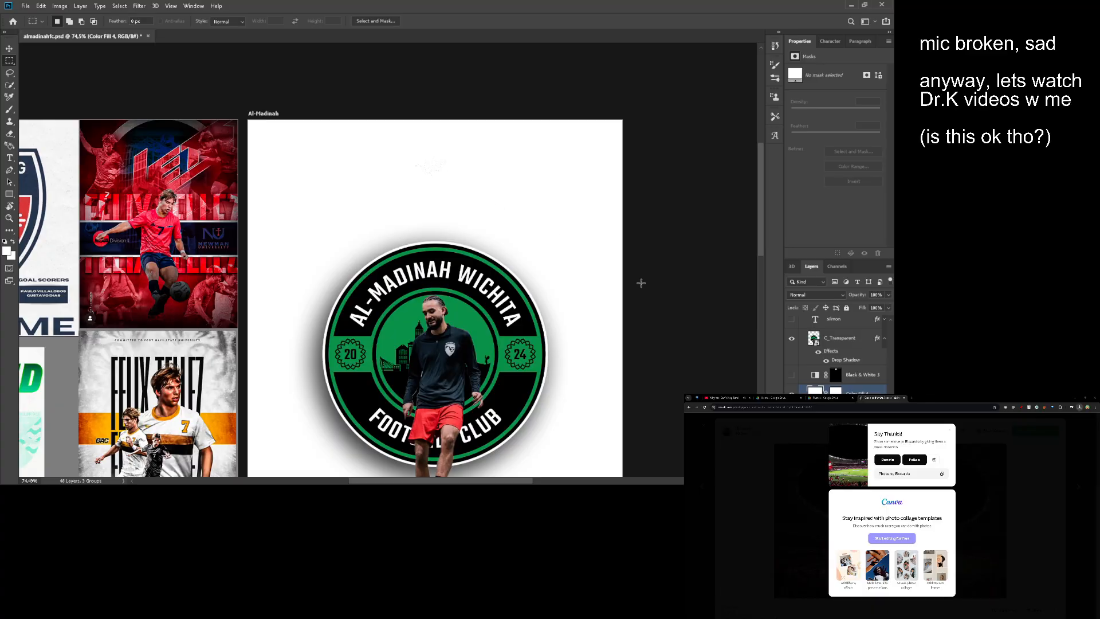
- Delete the white Color Fill layer and remove the selection and layer mask from the UPSL logo
{"action": "left_click", "coordinate": [792, 393]}
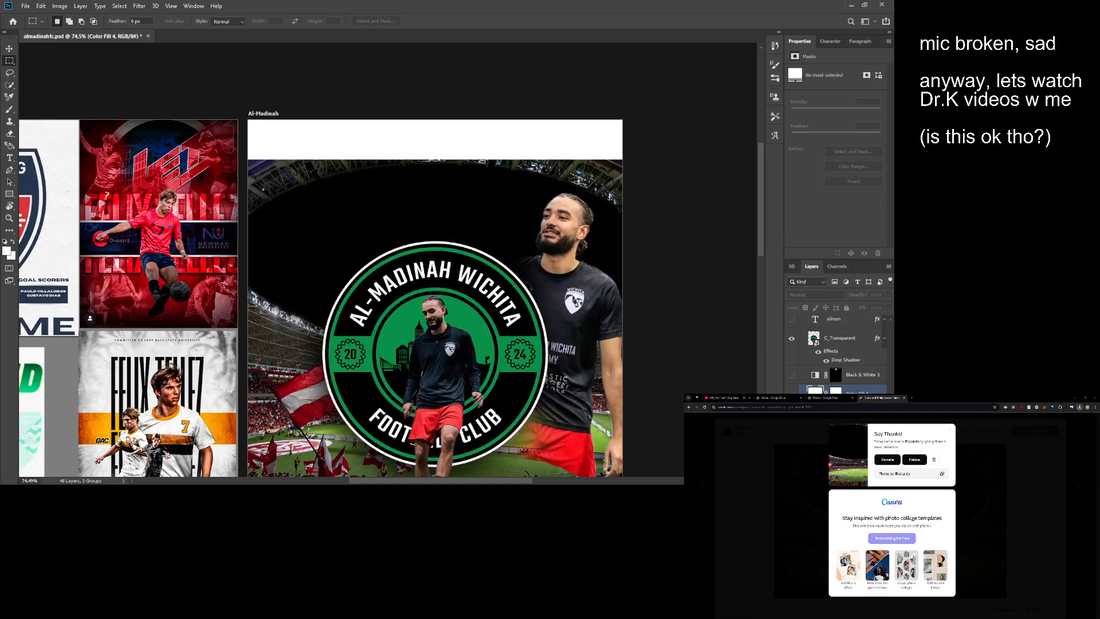
{"action": "key", "text": "Delete"}
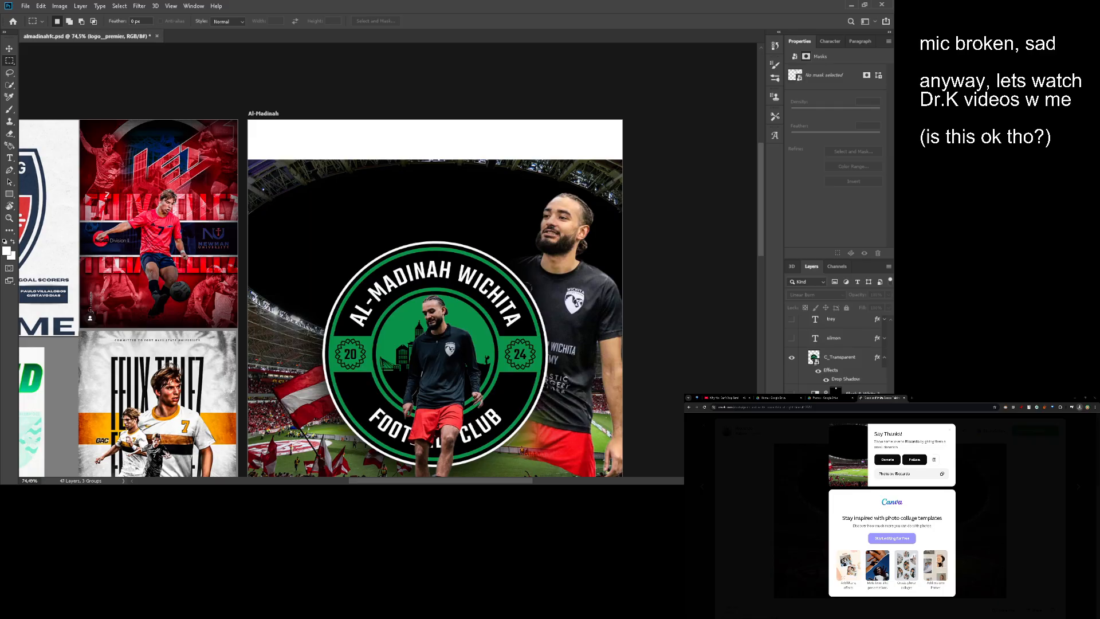
{"action": "left_click", "coordinate": [836, 413]}
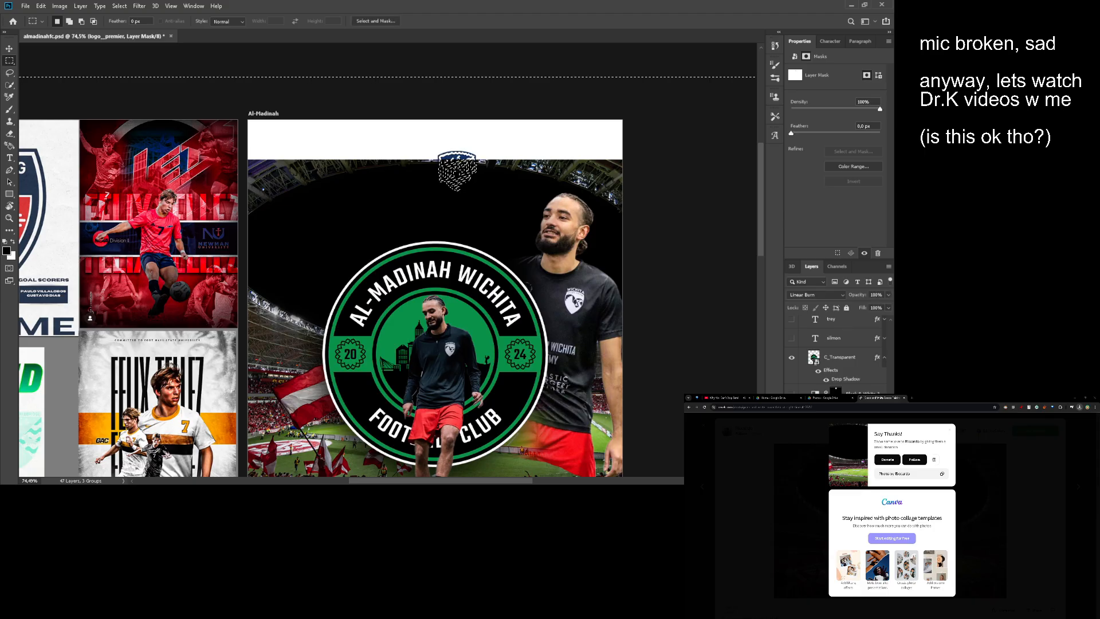
{"action": "left_click_drag", "start_coordinate": [483, 149], "coordinate": [515, 147]}
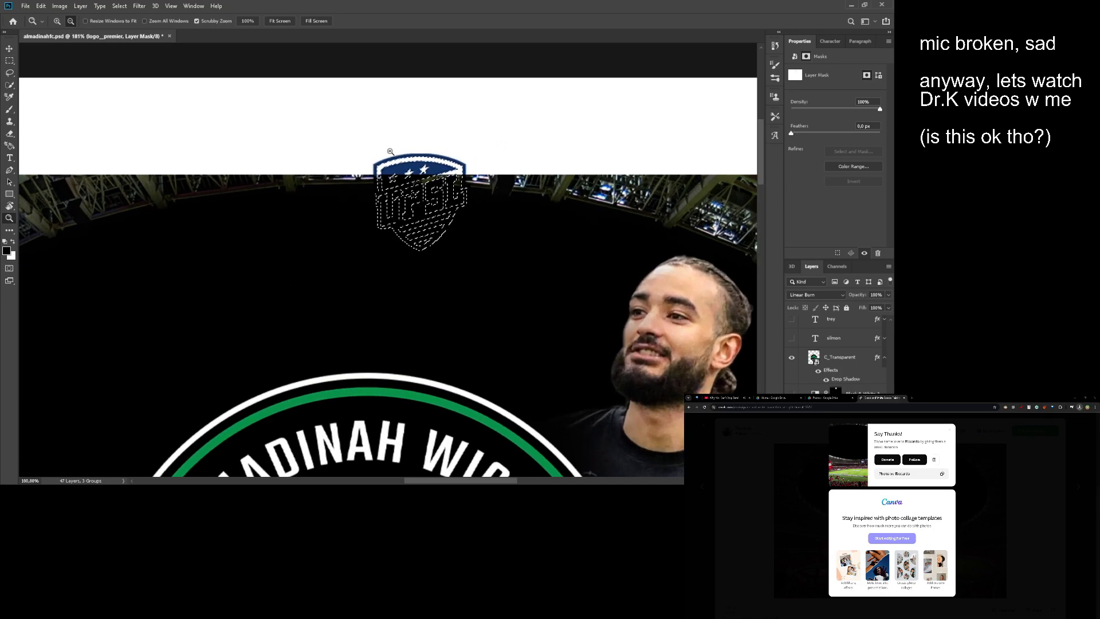
{"action": "left_click_drag", "start_coordinate": [388, 150], "coordinate": [379, 172]}
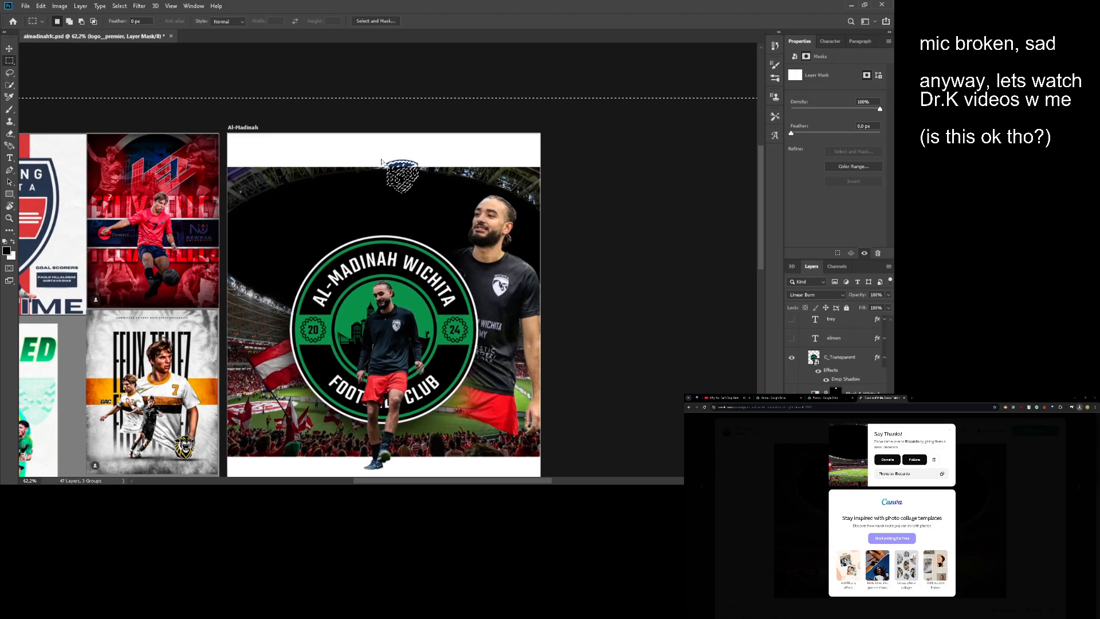
{"action": "left_click_drag", "start_coordinate": [375, 160], "coordinate": [472, 174]}
{"action": "key", "text": "ctrl+d"}
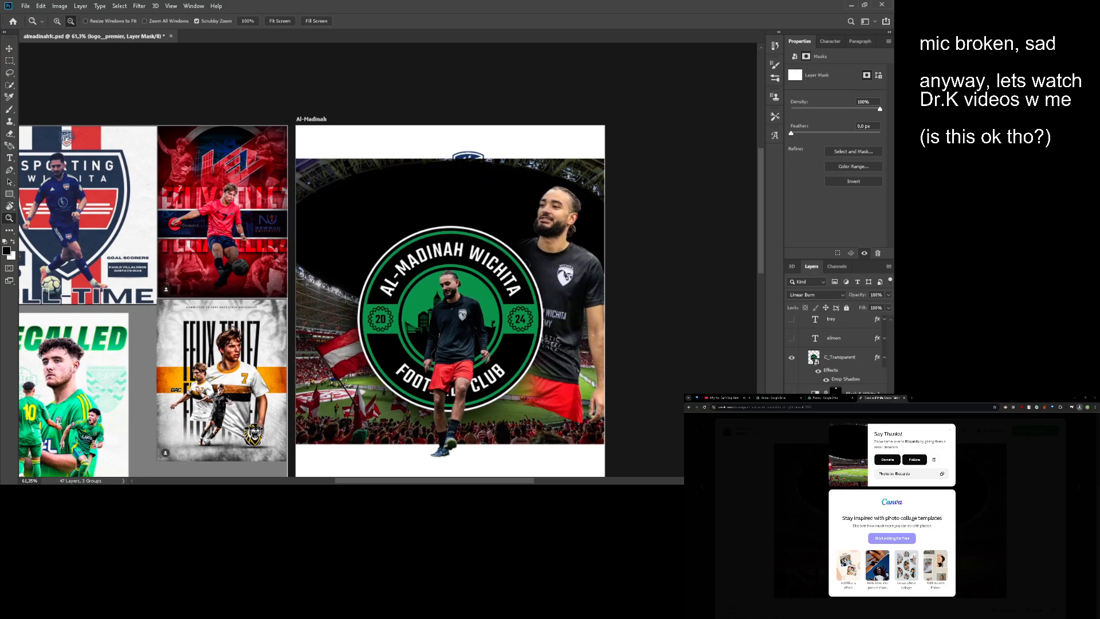
{"action": "key", "text": "ctrl+z"}
{"action": "left_click_drag", "start_coordinate": [554, 239], "coordinate": [565, 237]}
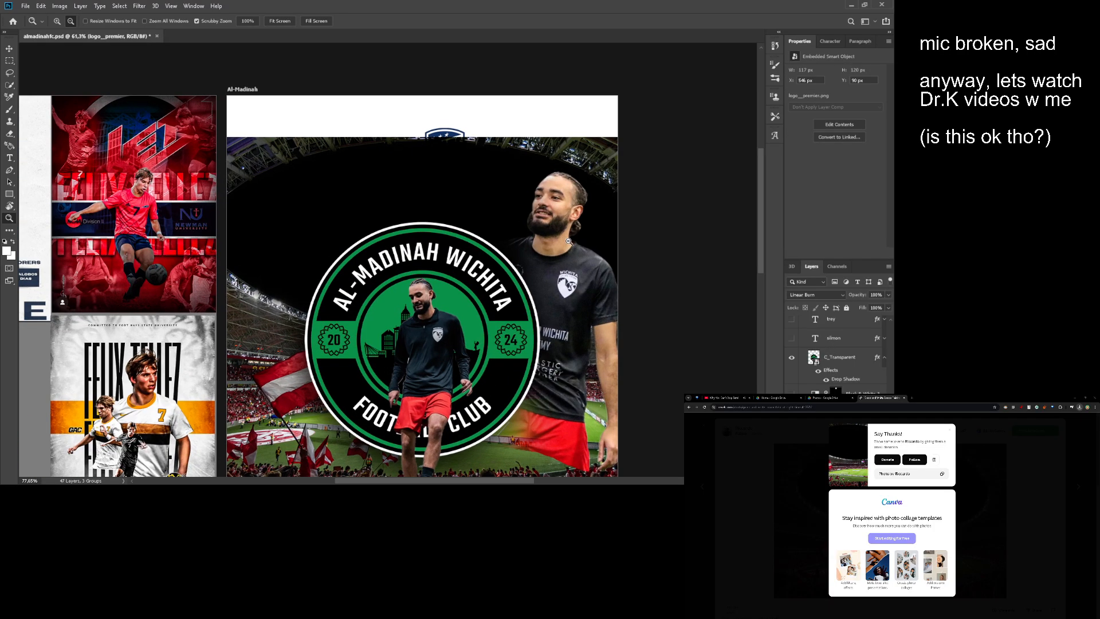
- Move the UPSL logo onto the dark stadium area above the badge, at X 455 and Y 191 px
{"action": "key", "text": "v"}
{"action": "left_click_drag", "start_coordinate": [478, 169], "coordinate": [455, 215]}
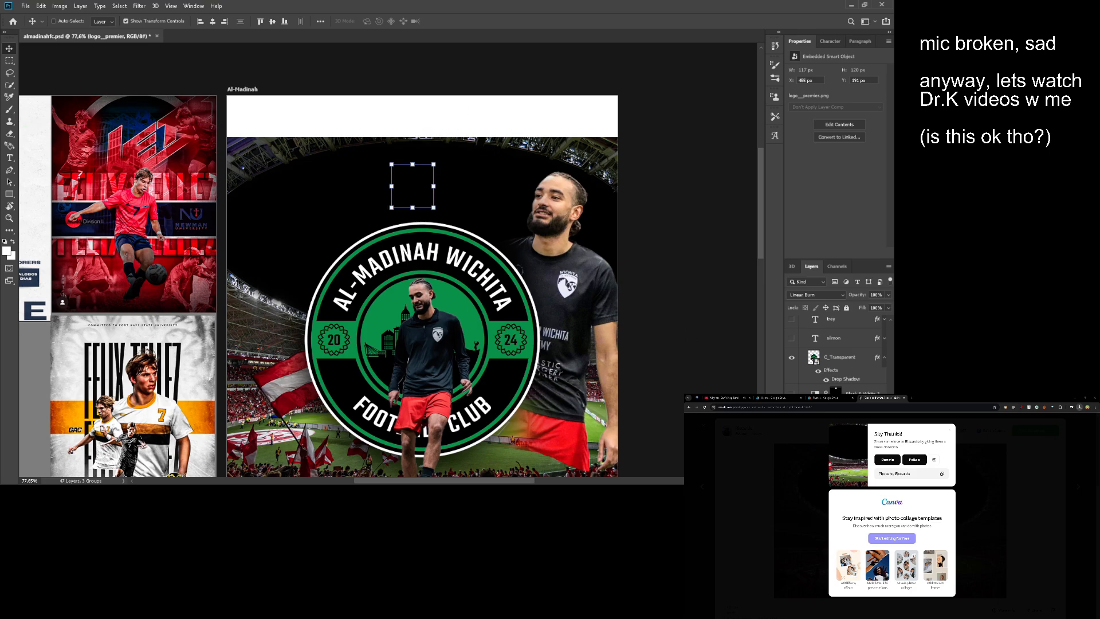
{"action": "key", "text": "z"}
{"action": "left_click_drag", "start_coordinate": [710, 373], "coordinate": [696, 346]}
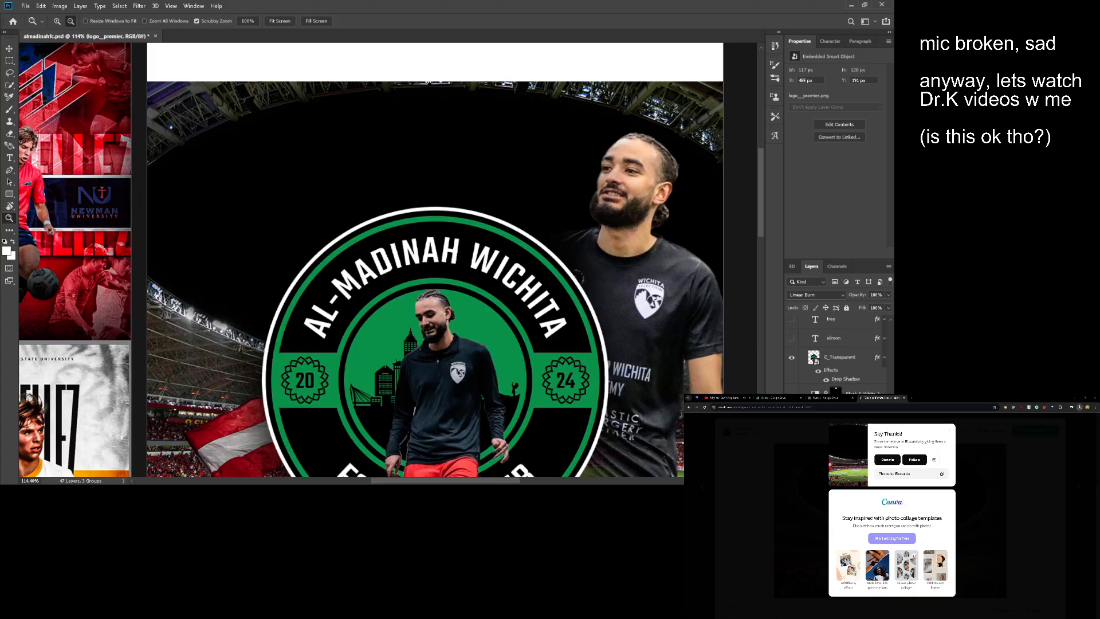
{"action": "left_click", "coordinate": [791, 431]}
{"action": "left_click", "coordinate": [792, 431]}
{"action": "left_click_drag", "start_coordinate": [619, 343], "coordinate": [507, 286]}
{"action": "key", "text": "v"}
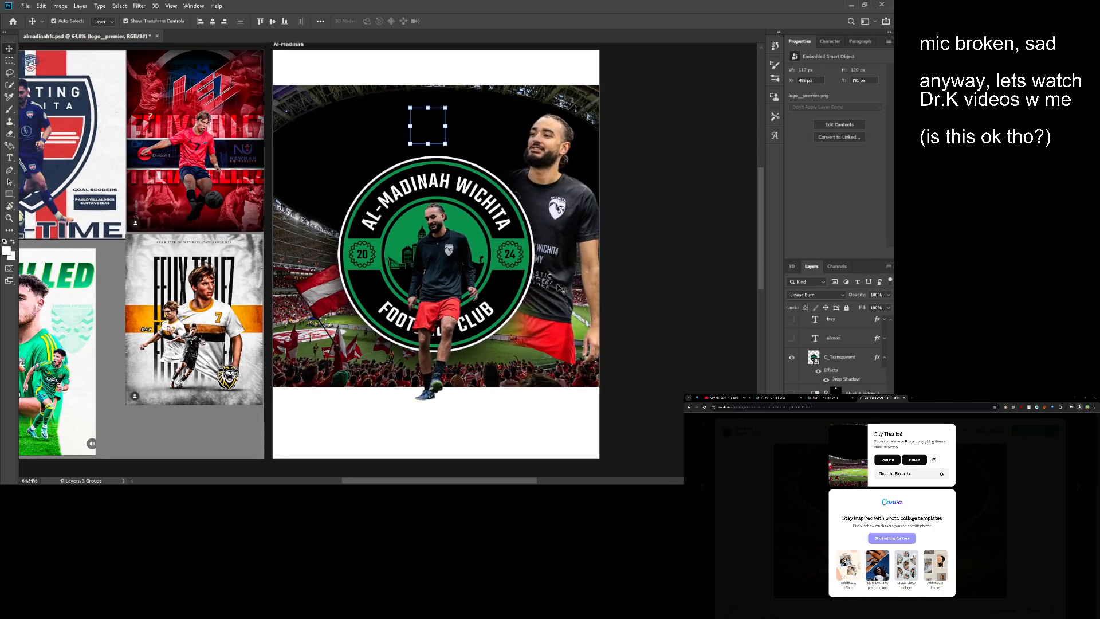
- Scale the stadium photo down to about 26% and flip it horizontally
{"action": "left_click", "coordinate": [833, 413]}
{"action": "left_click", "coordinate": [834, 432]}
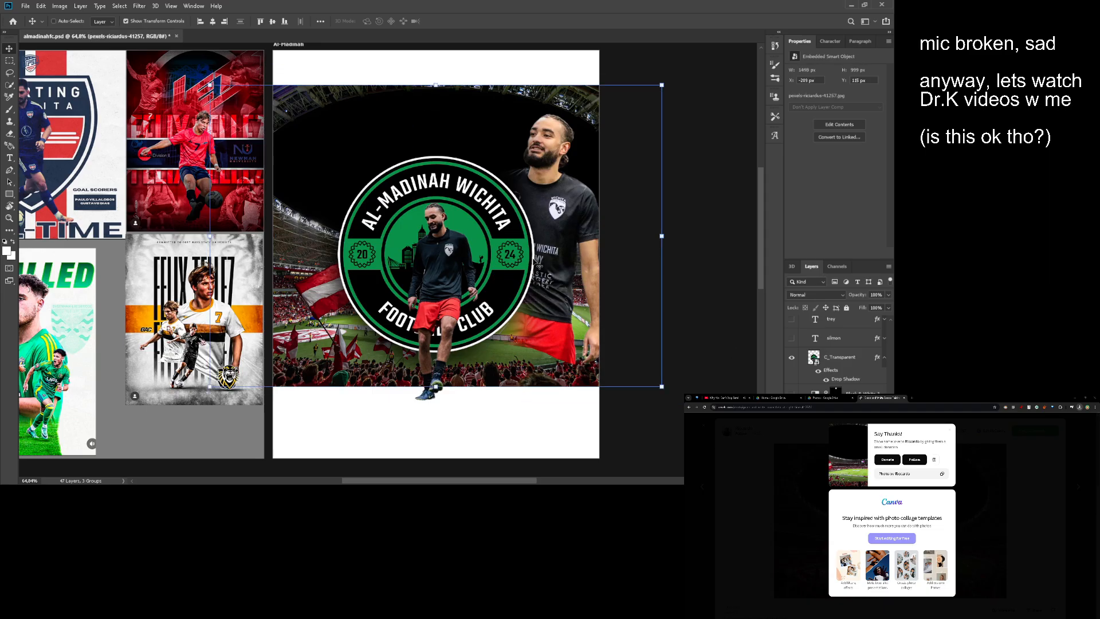
{"action": "left_click_drag", "start_coordinate": [536, 261], "coordinate": [608, 265]}
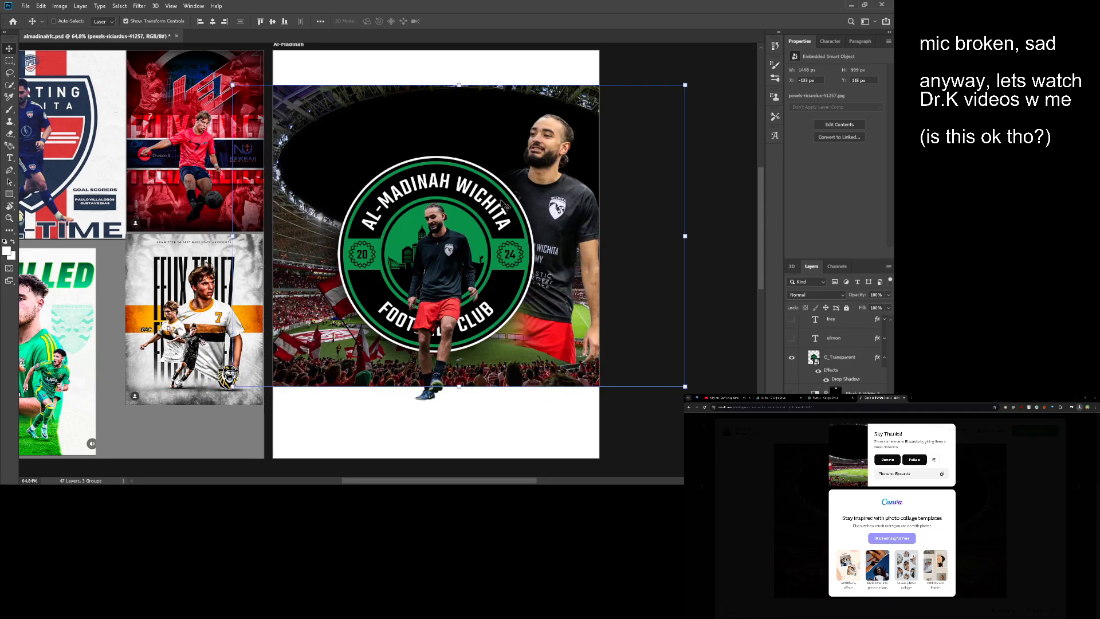
{"action": "left_click_drag", "start_coordinate": [504, 204], "coordinate": [484, 203]}
{"action": "left_click_drag", "start_coordinate": [665, 234], "coordinate": [592, 231]}
{"action": "left_click_drag", "start_coordinate": [593, 231], "coordinate": [613, 224]}
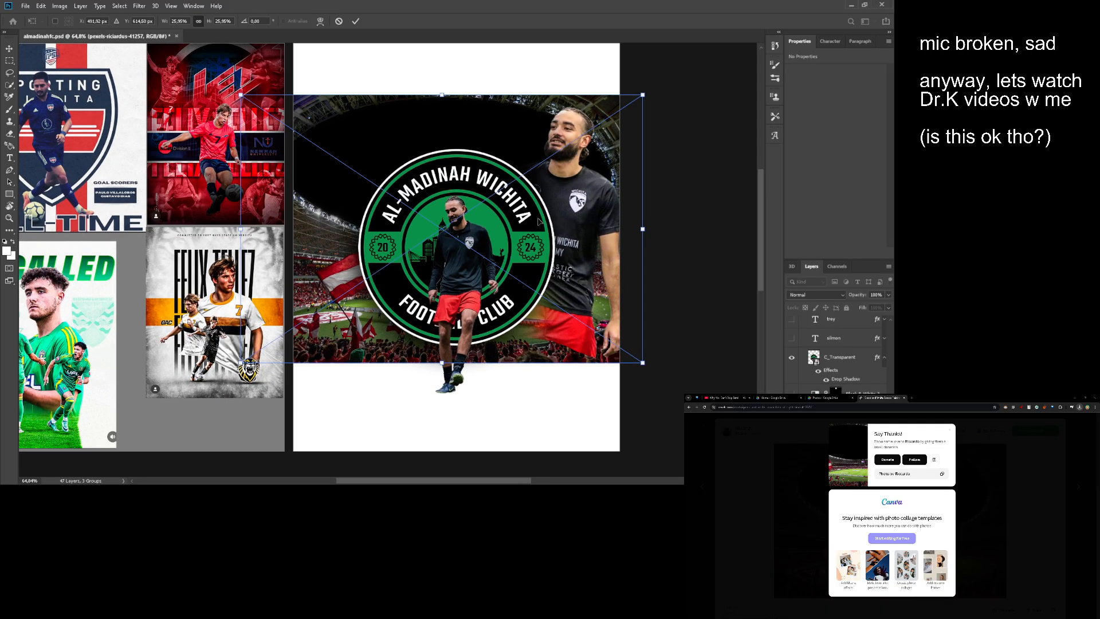
{"action": "key", "text": "Return"}
{"action": "key", "text": "ctrl+t"}
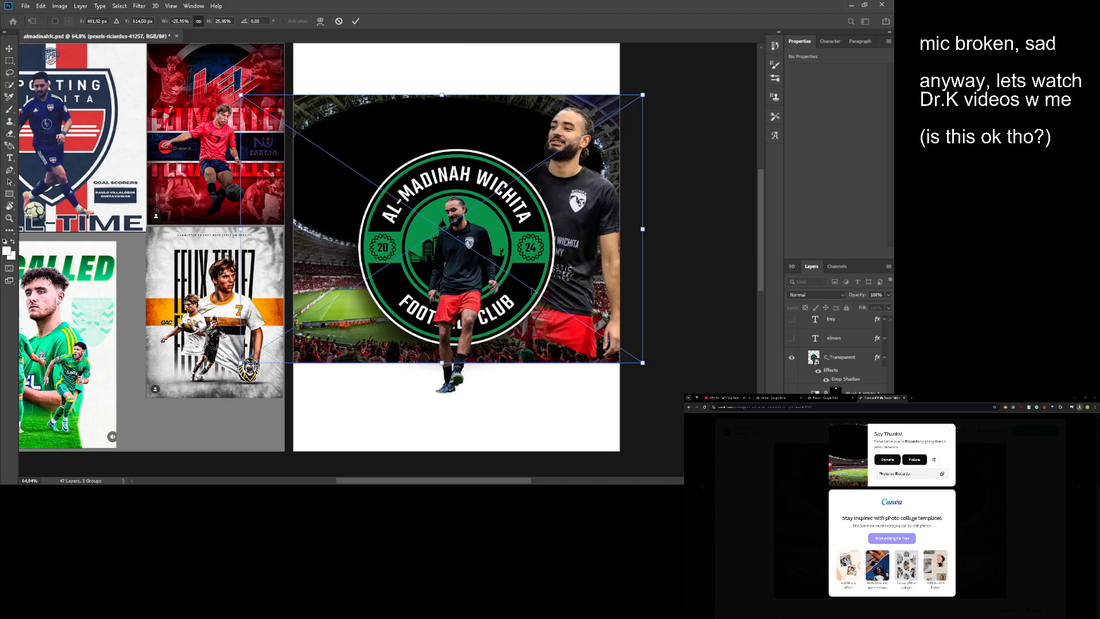
{"action": "key", "text": "Return"}
{"action": "left_click_drag", "start_coordinate": [527, 283], "coordinate": [520, 284]}
{"action": "key", "text": "ctrl+t"}
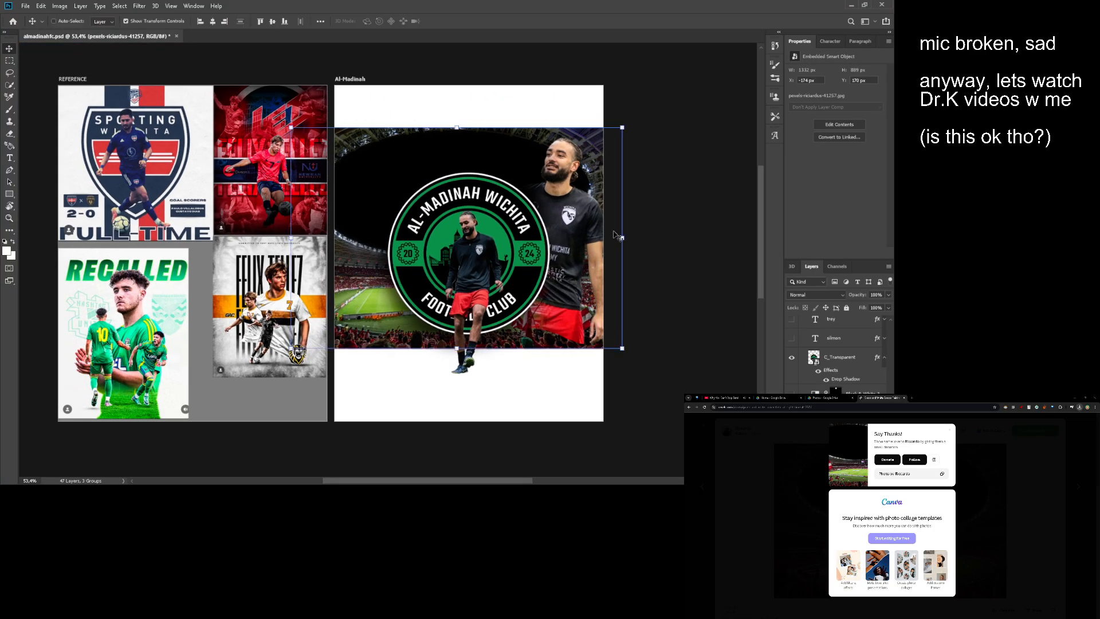
- Enlarge the flipped stadium photo to 30% and center it horizontally on the artboard
{"action": "key", "text": "Escape"}
{"action": "left_click_drag", "start_coordinate": [623, 237], "coordinate": [674, 237]}
{"action": "left_click_drag", "start_coordinate": [538, 230], "coordinate": [521, 229]}
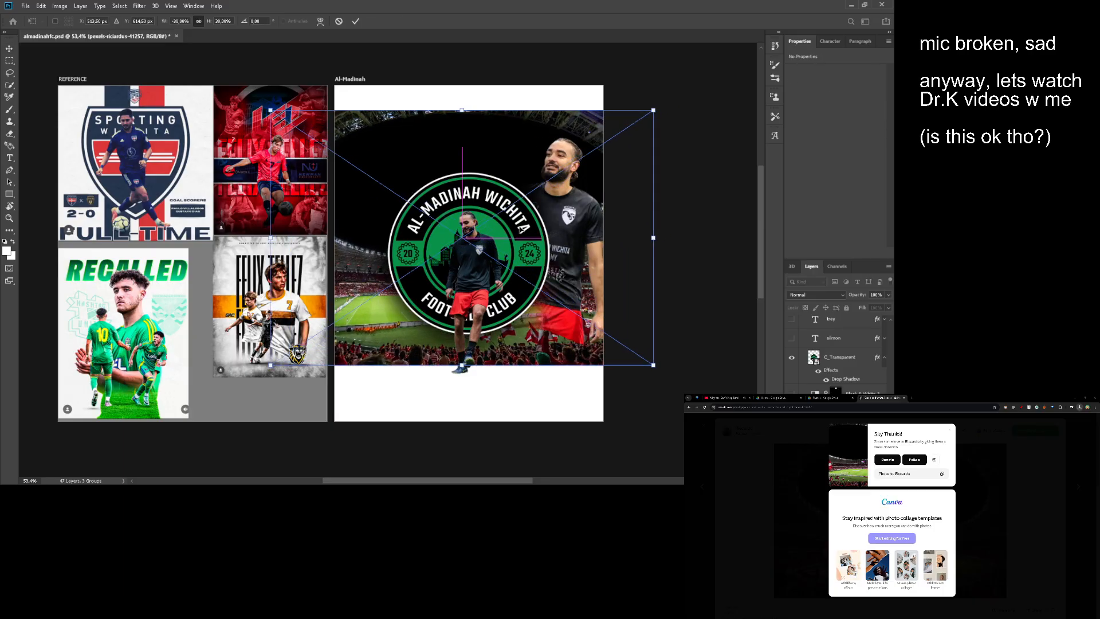
{"action": "key", "text": "Escape"}
{"action": "key", "text": "Return"}
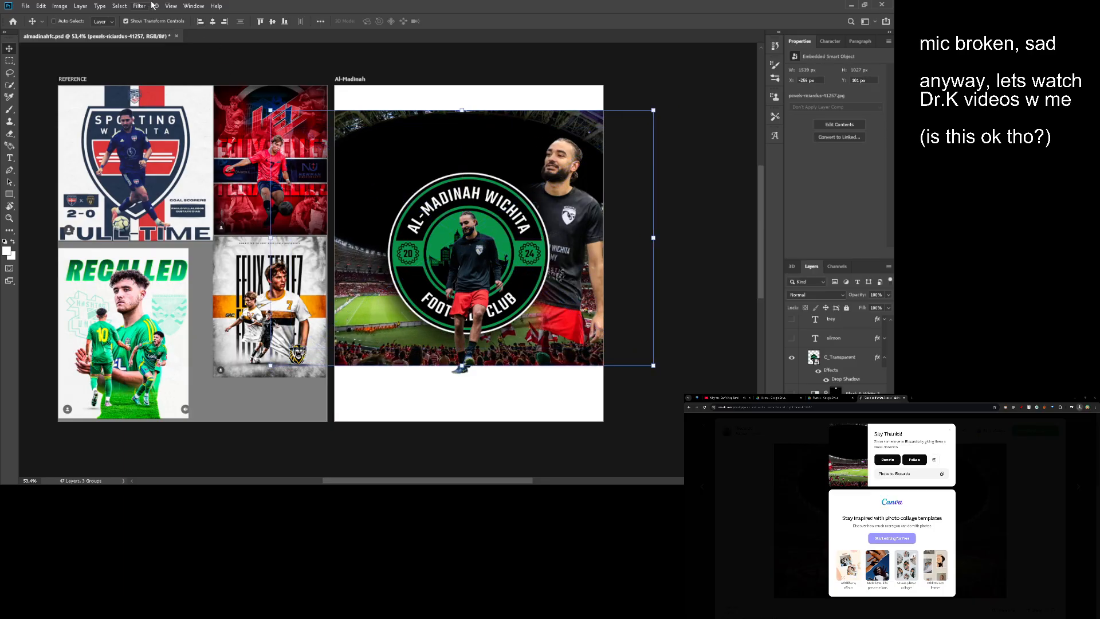
{"action": "left_click", "coordinate": [213, 22]}
{"action": "scroll", "coordinate": [513, 169], "scroll_direction": "up", "scroll_amount": 2}
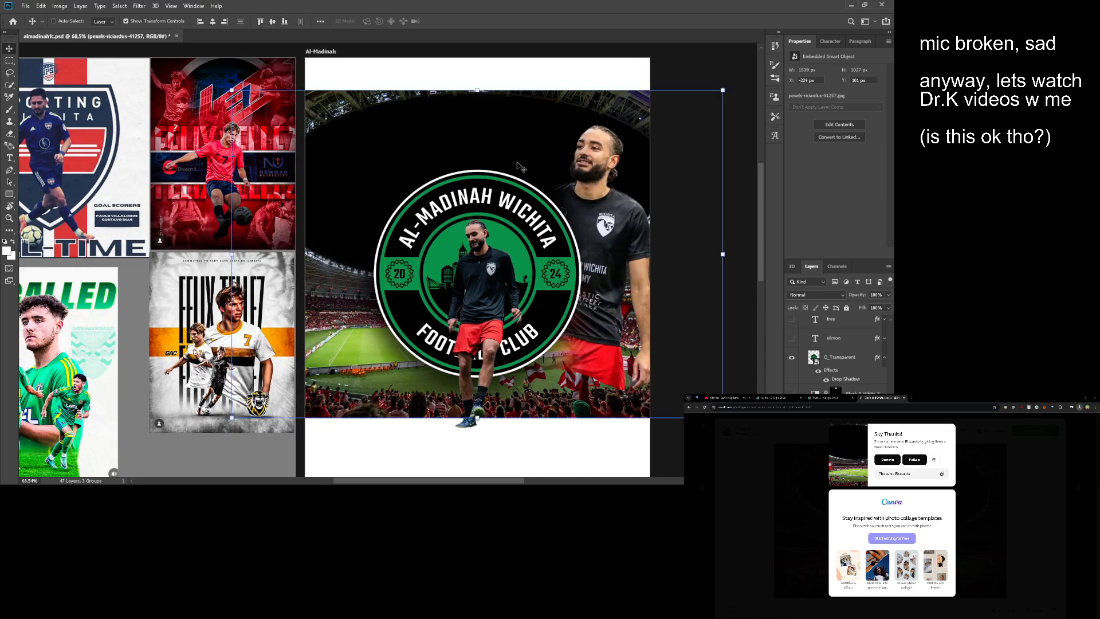
- Move the stadium photo up to the artboard's top edge at Y 0 px and check the overall composition
{"action": "left_click_drag", "start_coordinate": [498, 154], "coordinate": [562, 214]}
{"action": "key", "text": "z"}
{"action": "left_click", "coordinate": [502, 152]}
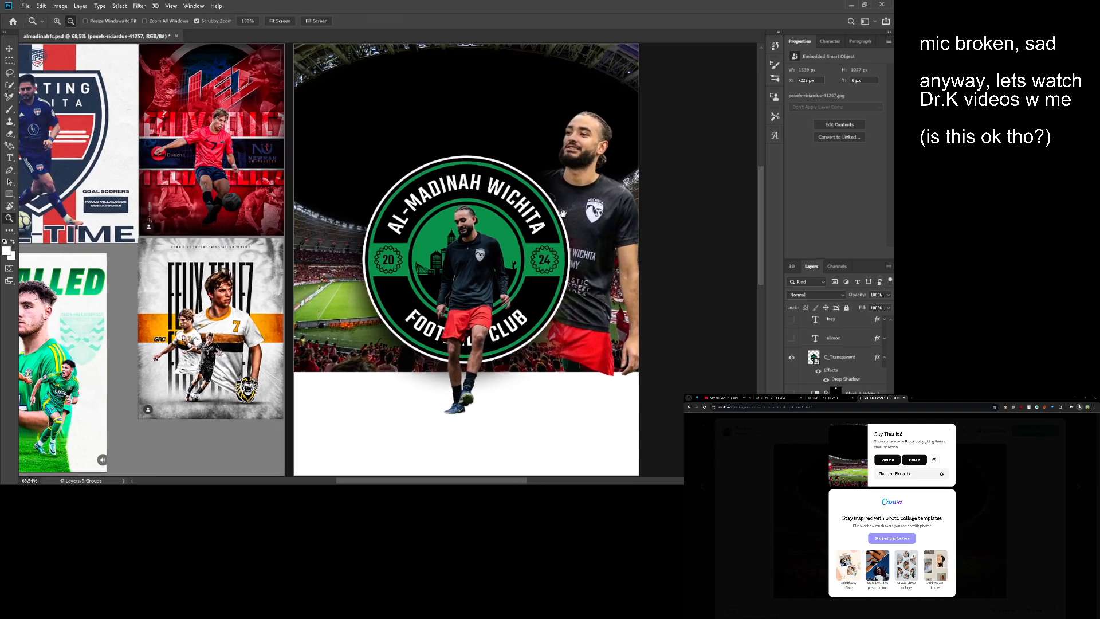
{"action": "scroll", "coordinate": [555, 209], "scroll_direction": "down", "scroll_amount": 4}
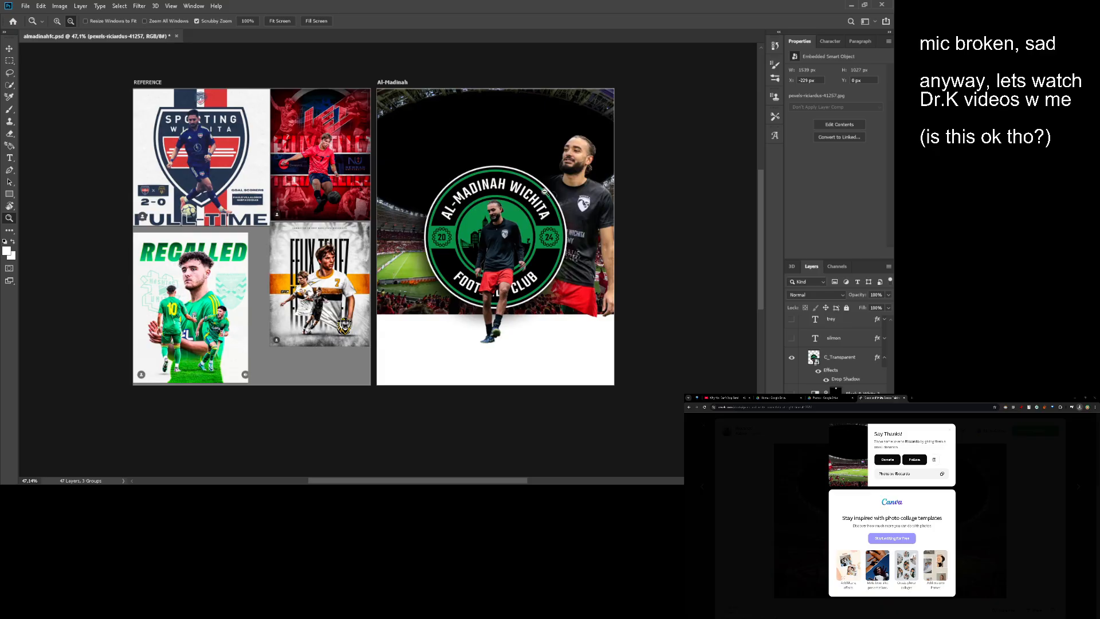
{"action": "scroll", "coordinate": [419, 204], "scroll_direction": "up", "scroll_amount": 1}
{"action": "left_click_drag", "start_coordinate": [420, 205], "coordinate": [380, 200]}
{"action": "scroll", "coordinate": [387, 196], "scroll_direction": "up", "scroll_amount": 1}
{"action": "scroll", "coordinate": [471, 238], "scroll_direction": "down", "scroll_amount": 1}
{"action": "mouse_move", "coordinate": [471, 238]}
{"action": "left_mouse_down"}
{"action": "mouse_move", "coordinate": [451, 240]}
{"action": "mouse_move", "coordinate": [474, 244]}
{"action": "left_mouse_up"}
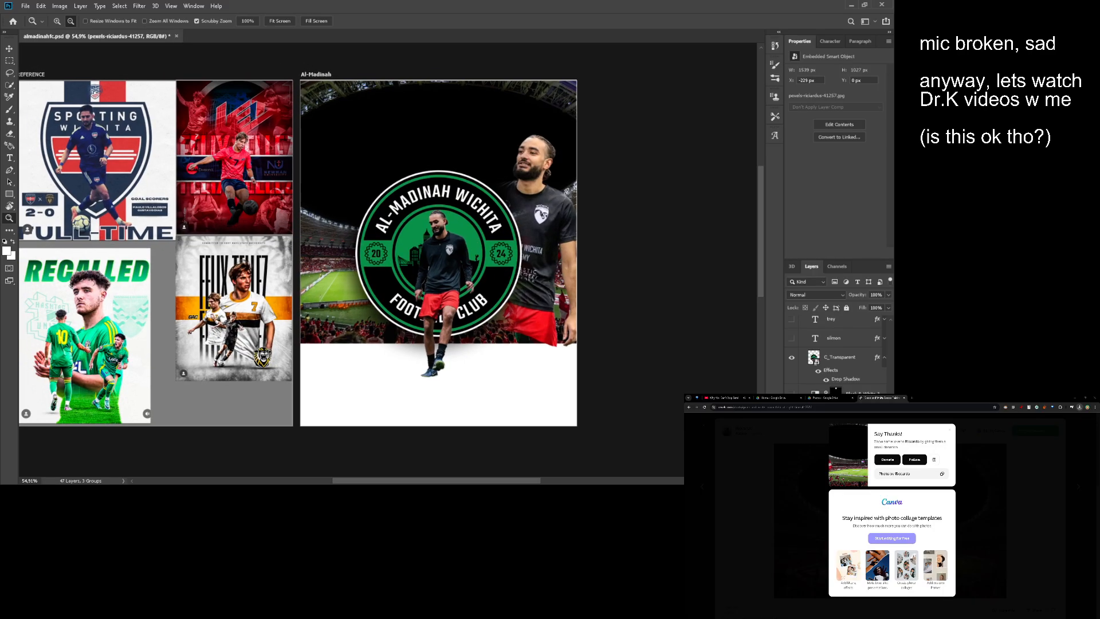
- Show the two player-name text layers and stack them above the front player's layer
{"action": "left_click", "coordinate": [792, 337]}
{"action": "left_click", "coordinate": [791, 318]}
{"action": "key", "text": "v"}
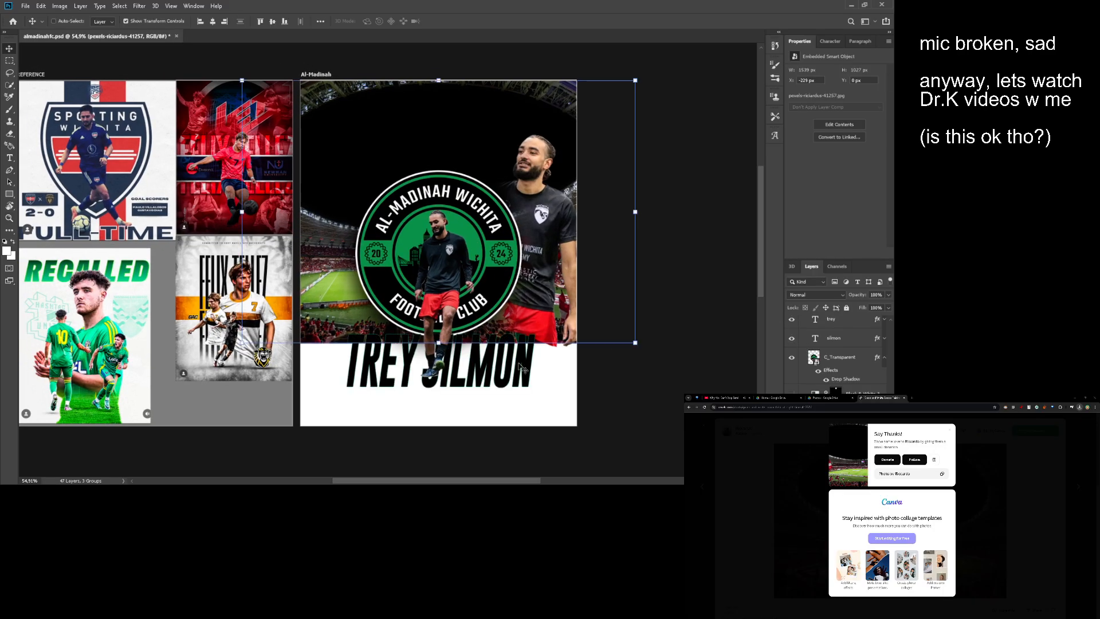
{"action": "left_click", "coordinate": [840, 337]}
{"action": "left_click", "coordinate": [840, 326], "text": "shift"}
{"action": "scroll", "coordinate": [853, 378], "scroll_direction": "up", "scroll_amount": 3}
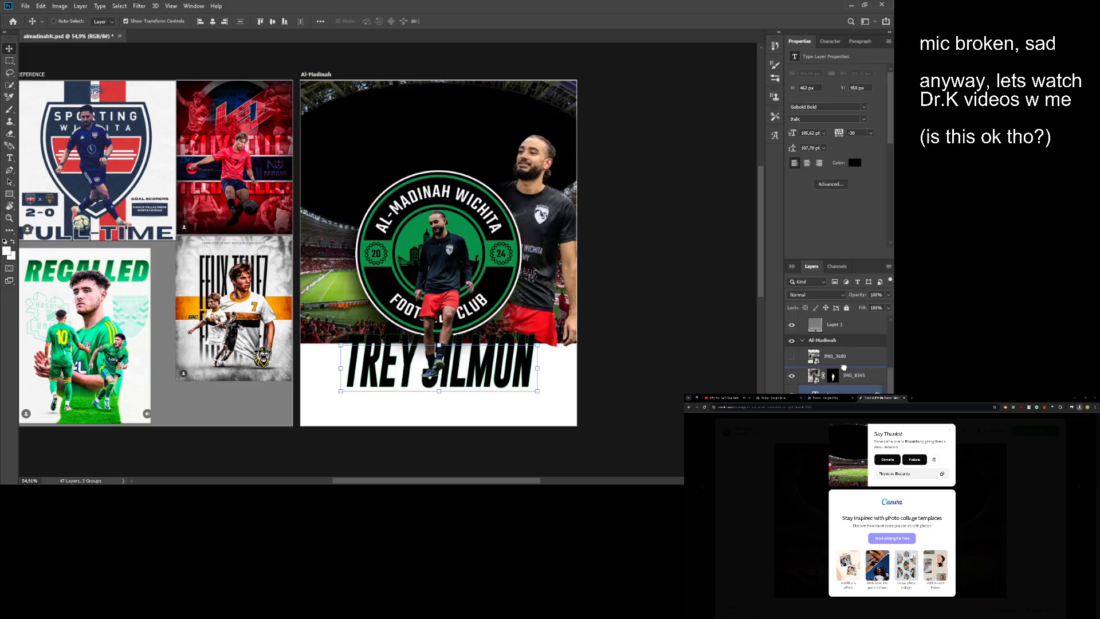
{"action": "left_click_drag", "start_coordinate": [843, 368], "coordinate": [844, 367]}
- Raise the name text over the badge's lower edge to Y 844 px and move the badge up to Y 329 px
{"action": "left_click_drag", "start_coordinate": [490, 369], "coordinate": [495, 320]}
{"action": "scroll", "coordinate": [493, 331], "scroll_direction": "down", "scroll_amount": 1}
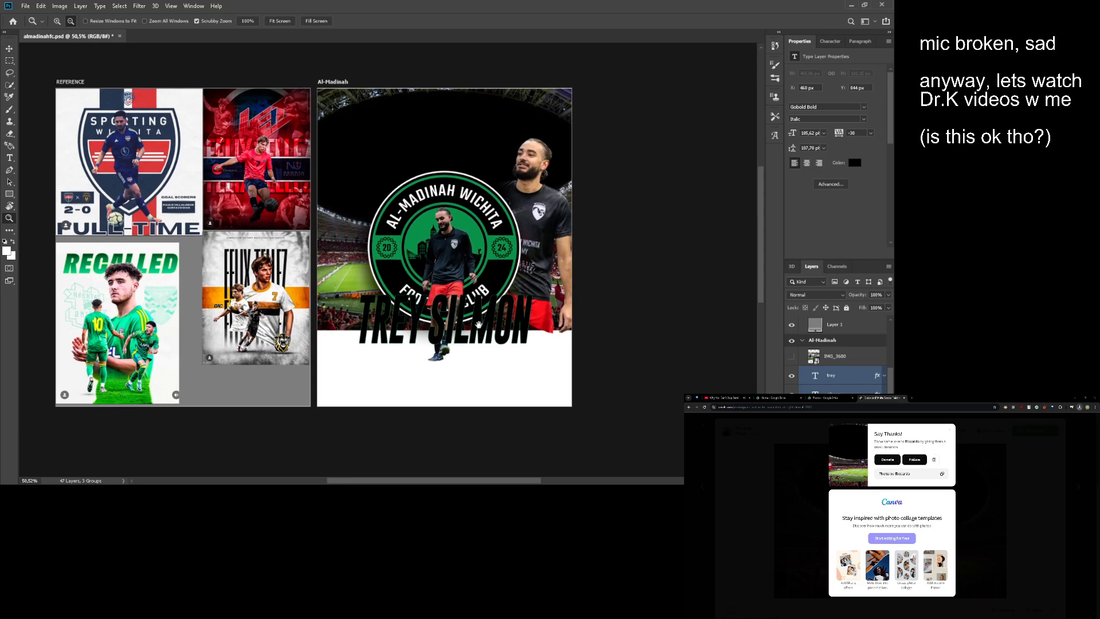
{"action": "left_click", "coordinate": [478, 203], "text": "ctrl"}
{"action": "mouse_move", "coordinate": [477, 199]}
{"action": "left_mouse_down"}
{"action": "mouse_move", "coordinate": [477, 146]}
{"action": "mouse_move", "coordinate": [475, 198]}
{"action": "left_mouse_up"}
{"action": "scroll", "coordinate": [502, 241], "scroll_direction": "up", "scroll_amount": 3, "text": "alt"}
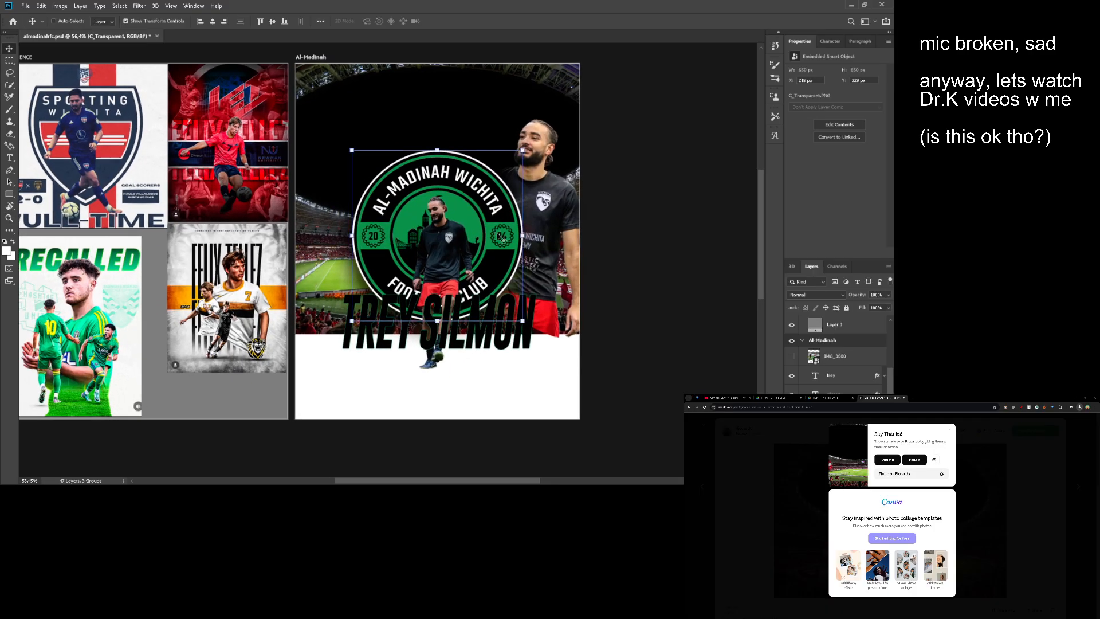
- Enlarge both name text layers together to about 209 pt and move them down to Y 892 px
{"action": "left_click", "coordinate": [843, 390]}
{"action": "left_click", "coordinate": [843, 378], "text": "shift"}
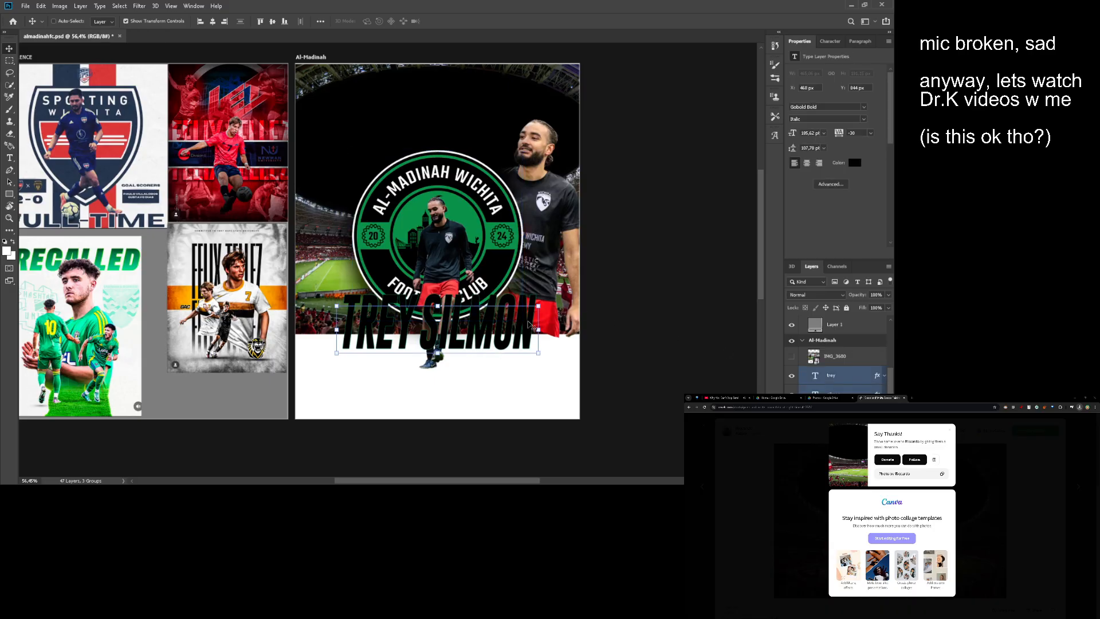
{"action": "key", "text": "shift+Up"}
{"action": "key", "text": "shift+Up"}
{"action": "left_click_drag", "start_coordinate": [438, 348], "coordinate": [464, 345]}
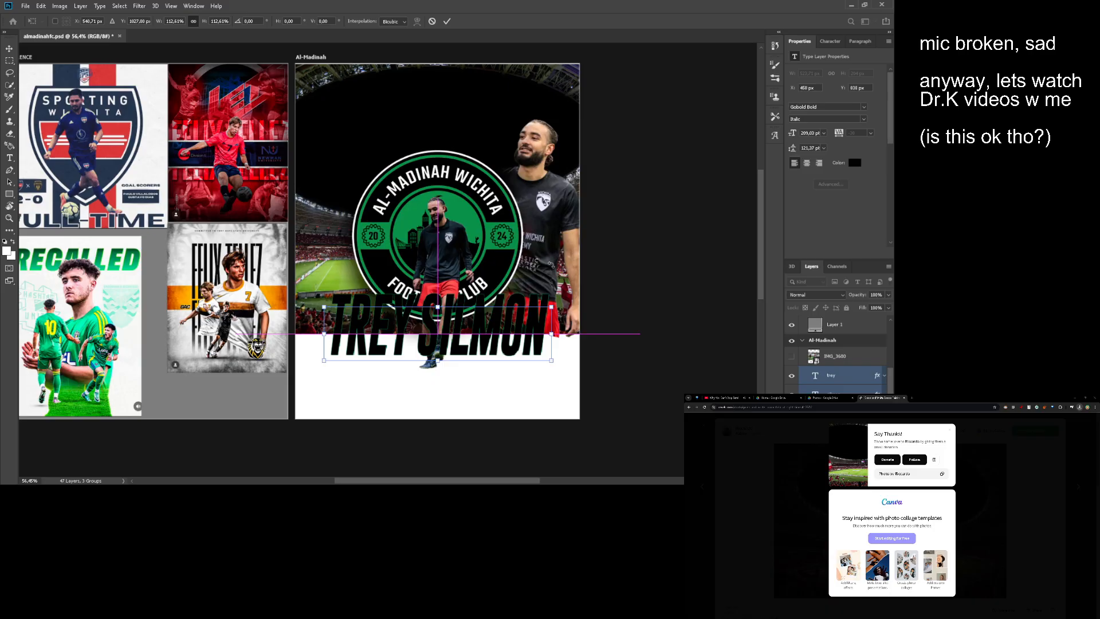
{"action": "key", "text": "Return"}
{"action": "mouse_move", "coordinate": [487, 321]}
{"action": "left_mouse_down"}
{"action": "mouse_move", "coordinate": [487, 334]}
{"action": "mouse_move", "coordinate": [479, 293]}
{"action": "mouse_move", "coordinate": [491, 318]}
{"action": "mouse_move", "coordinate": [492, 306]}
{"action": "left_mouse_up"}
- Examine the enlarged name text against the badge, players and reference posters
{"action": "scroll", "coordinate": [492, 312], "scroll_direction": "down", "scroll_amount": 2}
{"action": "scroll", "coordinate": [479, 294], "scroll_direction": "up", "scroll_amount": 2}
{"action": "scroll", "coordinate": [489, 312], "scroll_direction": "down", "scroll_amount": 1}
{"action": "scroll", "coordinate": [411, 282], "scroll_direction": "up", "scroll_amount": 1}
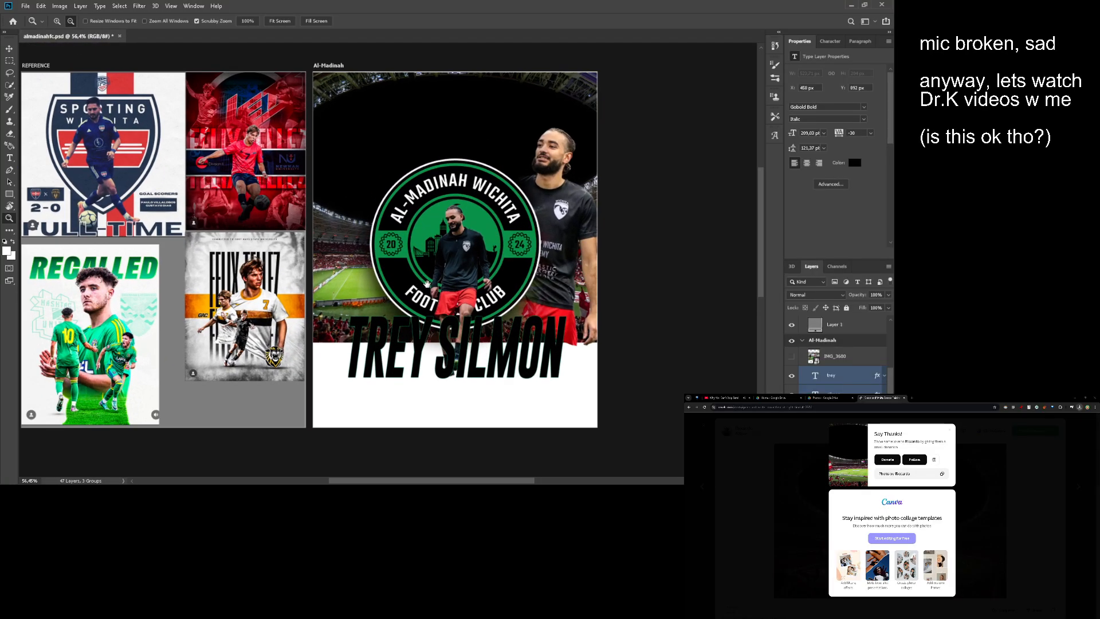
{"action": "mouse_move", "coordinate": [427, 284]}
{"action": "left_mouse_down"}
{"action": "mouse_move", "coordinate": [479, 289]}
{"action": "mouse_move", "coordinate": [442, 286]}
{"action": "left_mouse_up"}
{"action": "scroll", "coordinate": [488, 289], "scroll_direction": "down", "scroll_amount": 1}
{"action": "scroll", "coordinate": [442, 286], "scroll_direction": "up", "scroll_amount": 1}
{"action": "left_click_drag", "start_coordinate": [442, 286], "coordinate": [440, 330]}
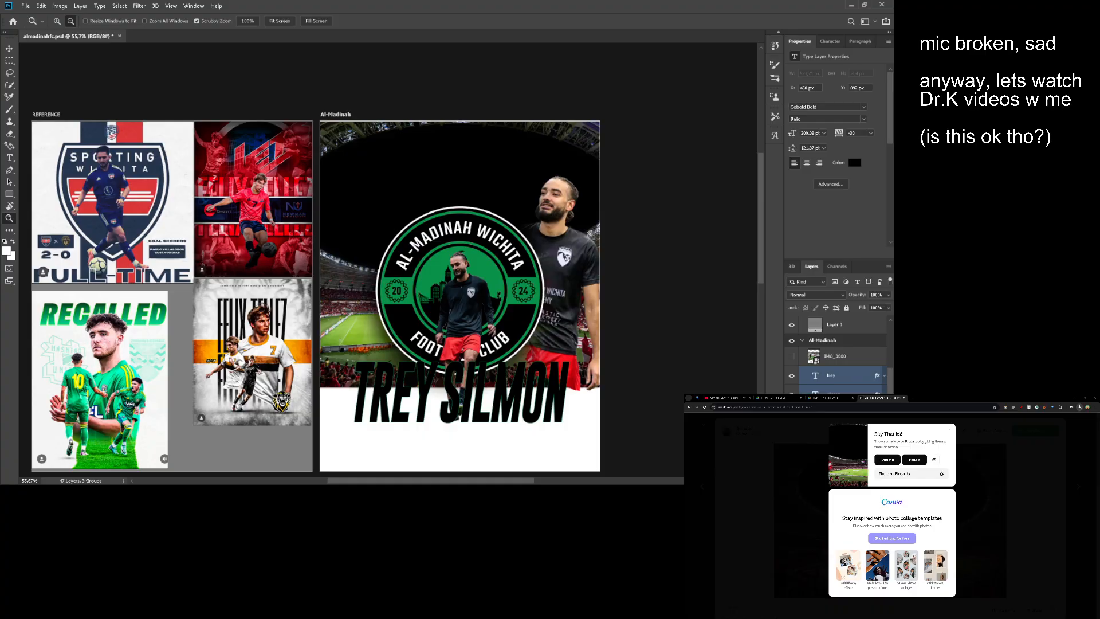
- Stack the UPSL logo layer above the name text layers and move the logo up to Y 71 px
{"action": "scroll", "coordinate": [836, 355], "scroll_direction": "down", "scroll_amount": 3}
{"action": "left_click_drag", "start_coordinate": [814, 440], "coordinate": [817, 357]}
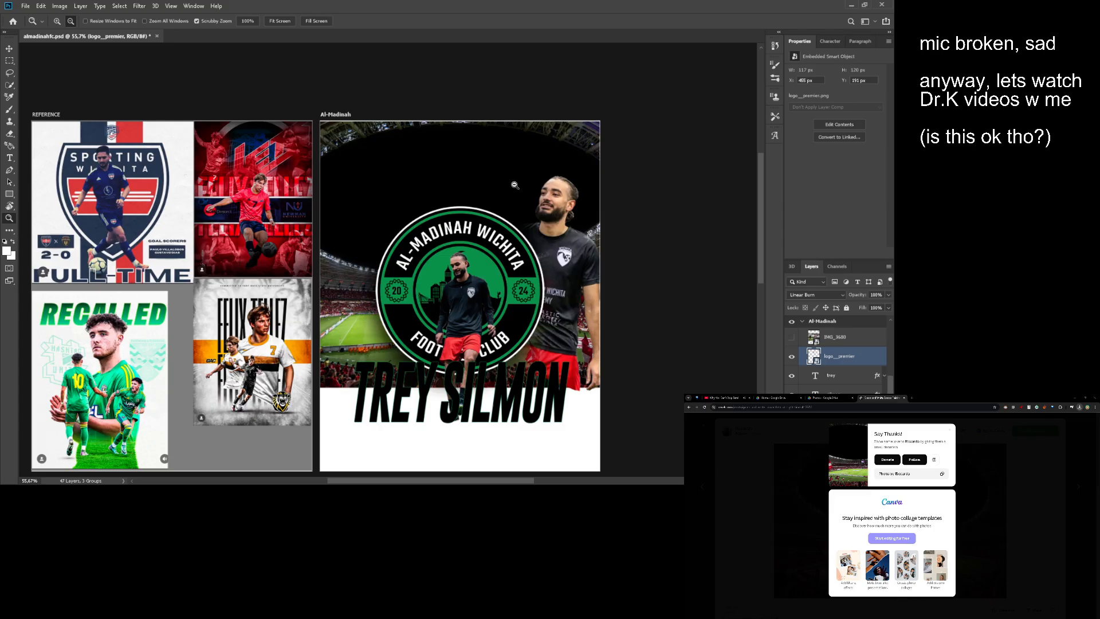
{"action": "left_click_drag", "start_coordinate": [487, 164], "coordinate": [515, 165]}
{"action": "left_click_drag", "start_coordinate": [436, 201], "coordinate": [452, 153]}
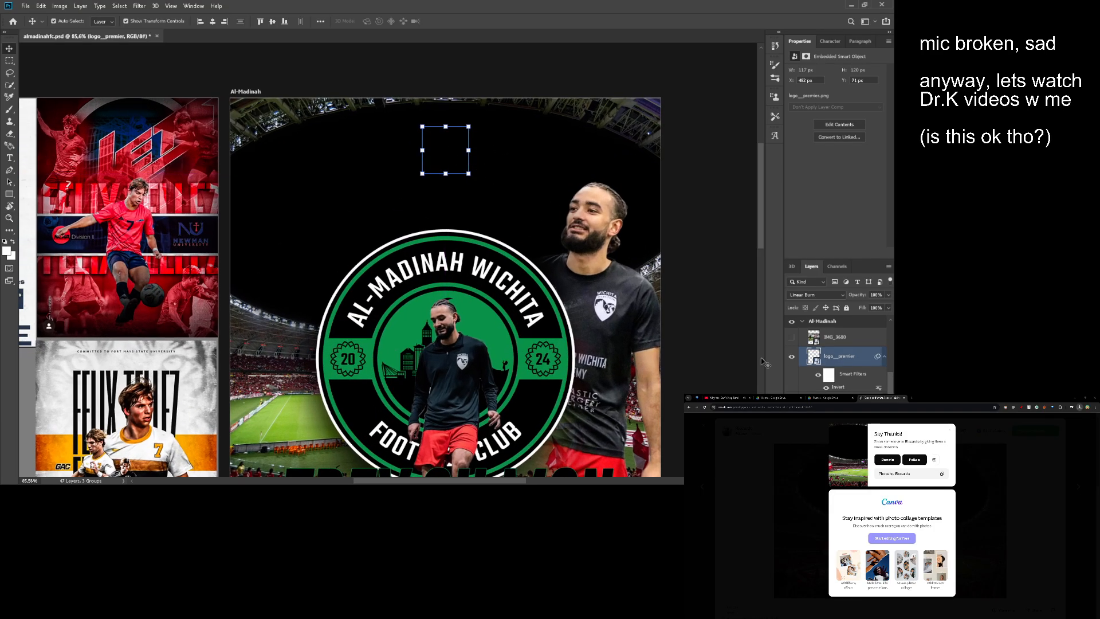
- Move the UPSL logo down into the white area beneath the name text, to Y 1171 px
{"action": "key", "text": "z"}
{"action": "left_click_drag", "start_coordinate": [648, 335], "coordinate": [616, 335]}
{"action": "left_click_drag", "start_coordinate": [616, 336], "coordinate": [561, 272]}
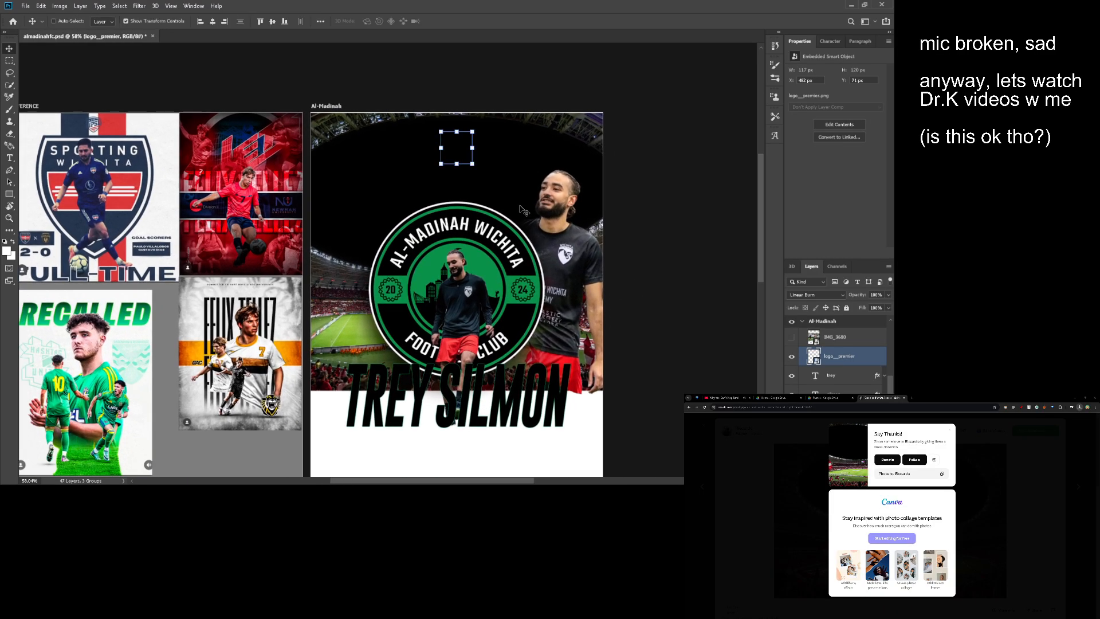
{"action": "left_click_drag", "start_coordinate": [517, 473], "coordinate": [545, 378]}
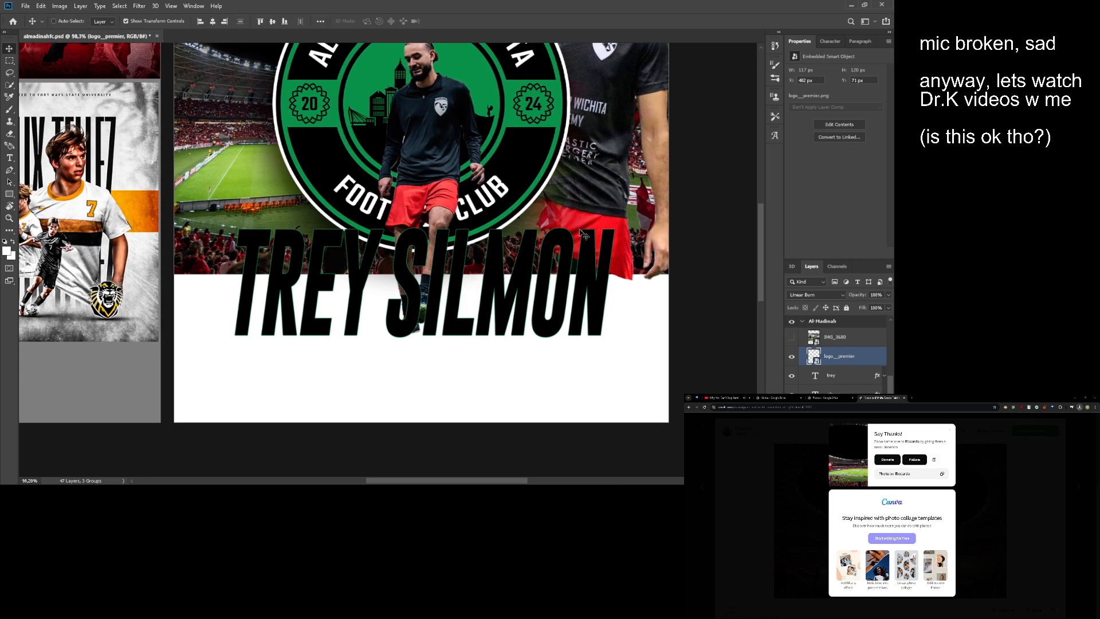
{"action": "left_click_drag", "start_coordinate": [550, 103], "coordinate": [554, 458]}
{"action": "left_click_drag", "start_coordinate": [540, 267], "coordinate": [616, 308]}
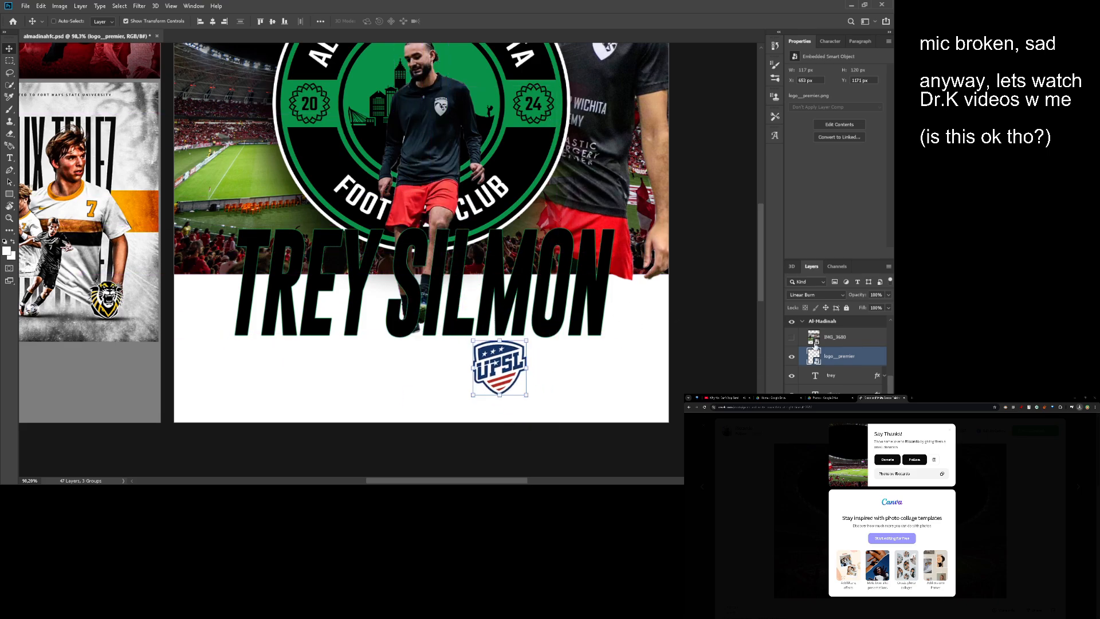
- Set the UPSL logo layer's blend mode to Normal and clear any active selection
{"action": "left_click", "coordinate": [810, 296]}
{"action": "left_click", "coordinate": [812, 360], "text": "ctrl"}
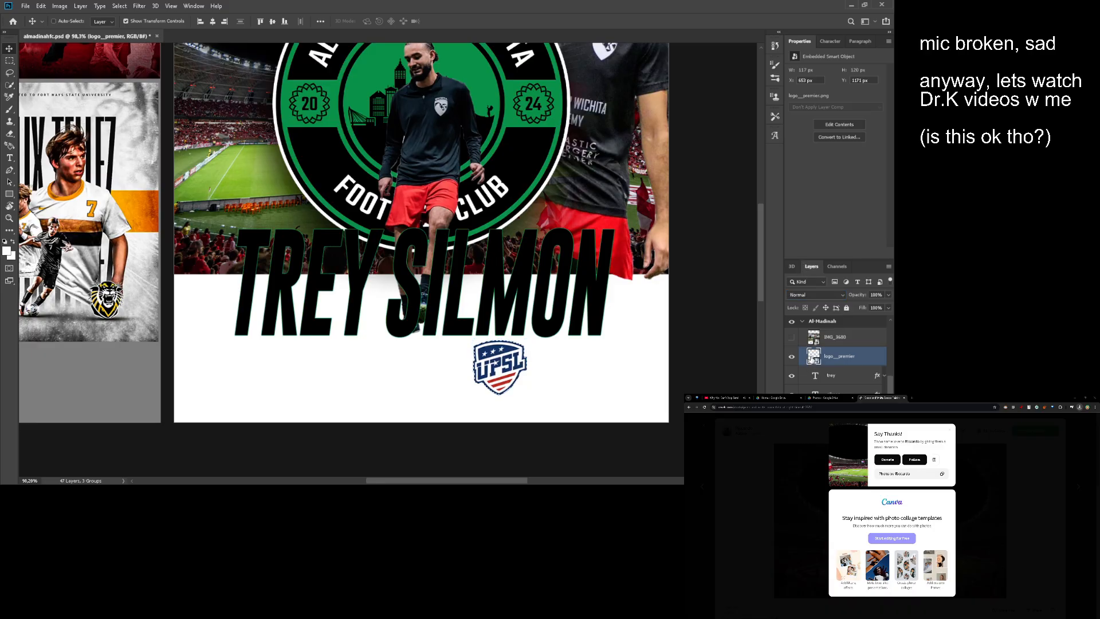
{"action": "left_click_drag", "start_coordinate": [542, 400], "coordinate": [537, 329]}
{"action": "key", "text": "ctrl+d"}
{"action": "key", "text": "m"}
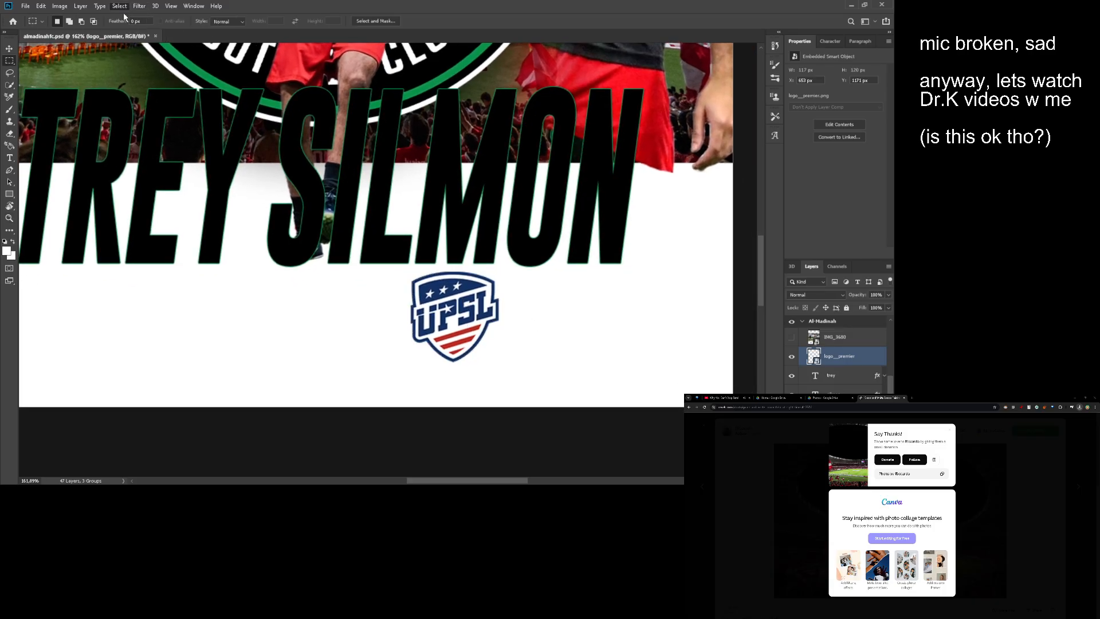
- Add a muted red solid colour fill layer behind the stadium, filling the white lower part of the Al-Madinah artboard
{"action": "left_click", "coordinate": [814, 375]}
{"action": "left_click", "coordinate": [836, 433]}
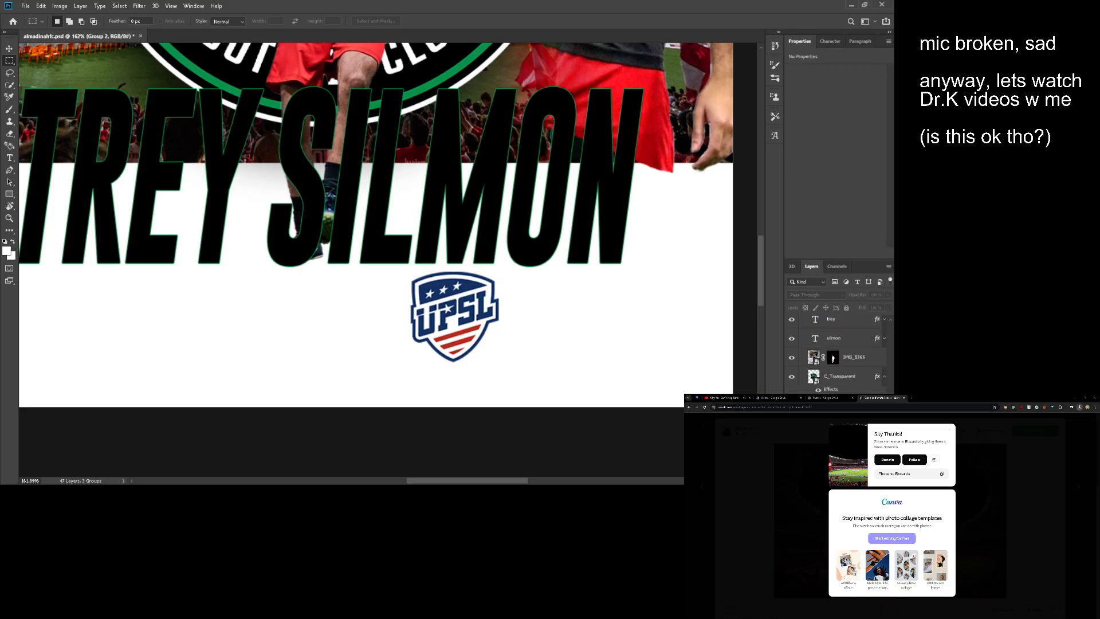
{"action": "left_click", "coordinate": [825, 314]}
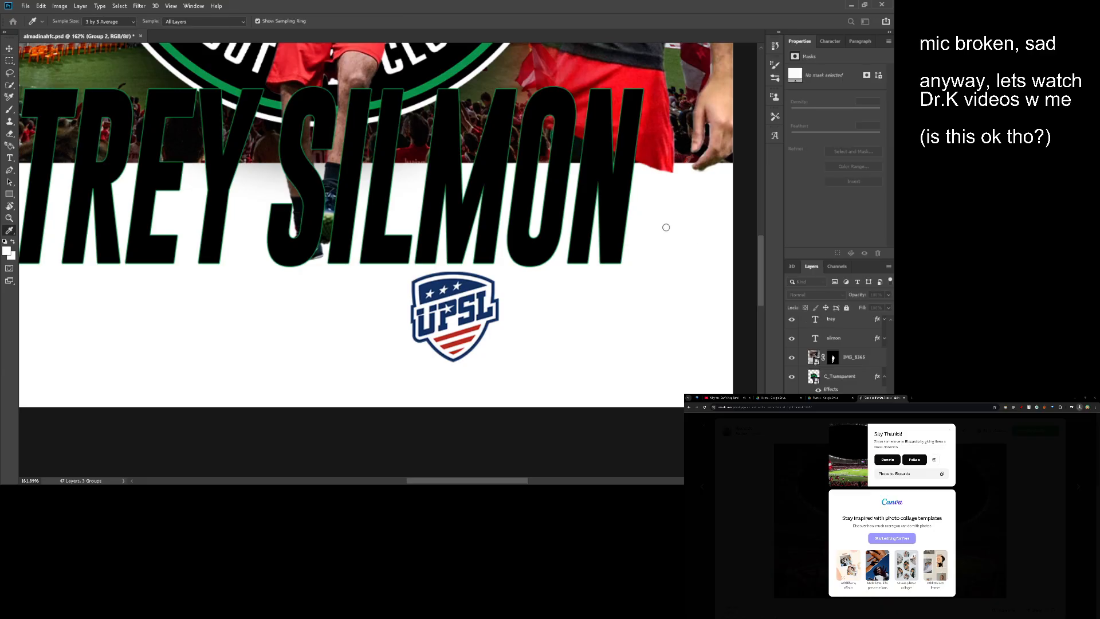
{"action": "left_click", "coordinate": [709, 204]}
{"action": "left_click", "coordinate": [809, 177]}
- Select the UPSL logo layer and start sampling its colours with the eyedropper
{"action": "scroll", "coordinate": [814, 372], "scroll_direction": "down", "scroll_amount": 10}
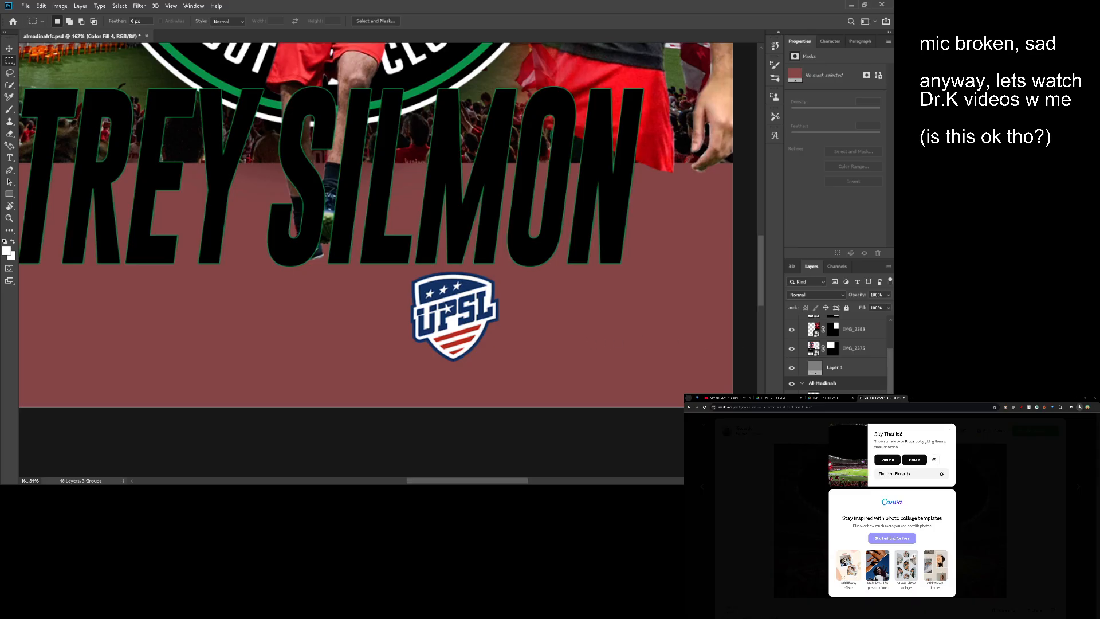
{"action": "left_click", "coordinate": [836, 435]}
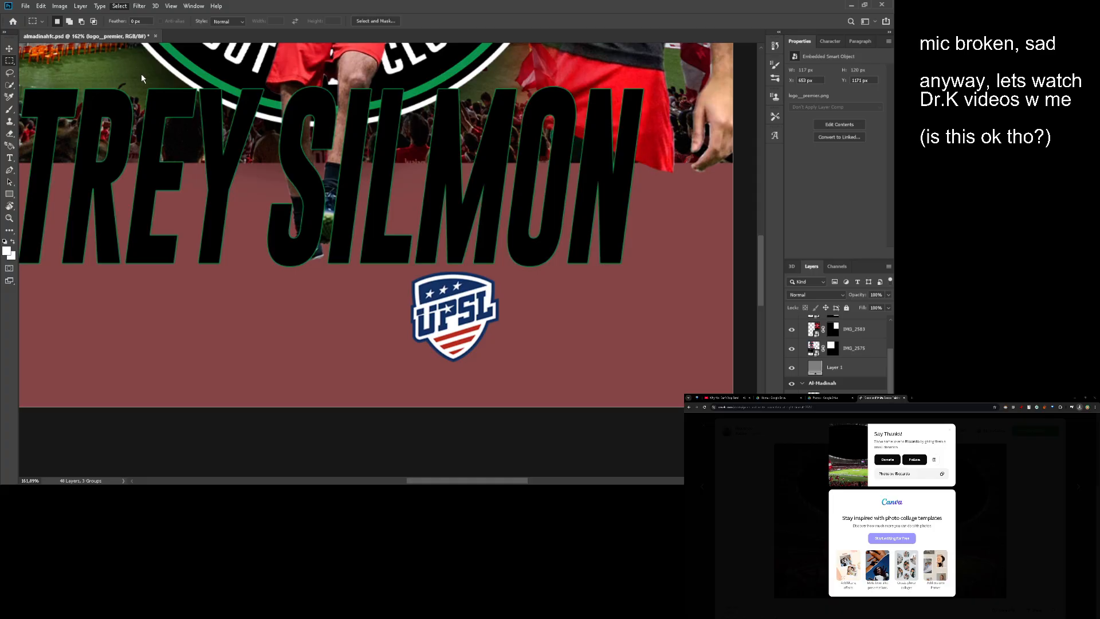
{"action": "key", "text": "i"}
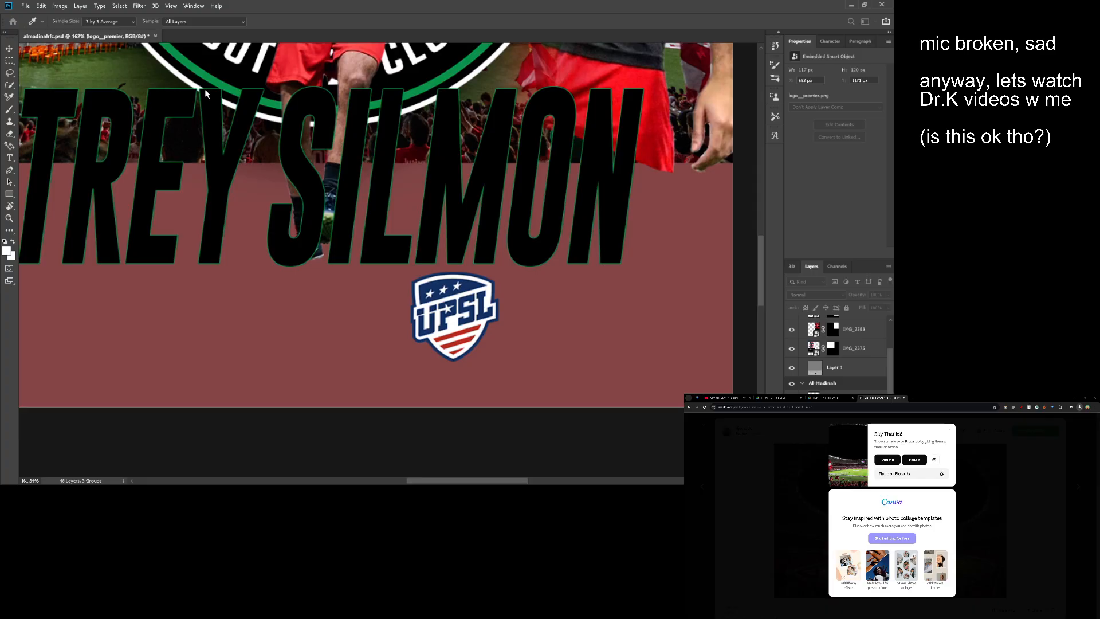
- Open the UPSL logo smart object's contents for editing
{"action": "key", "text": "z"}
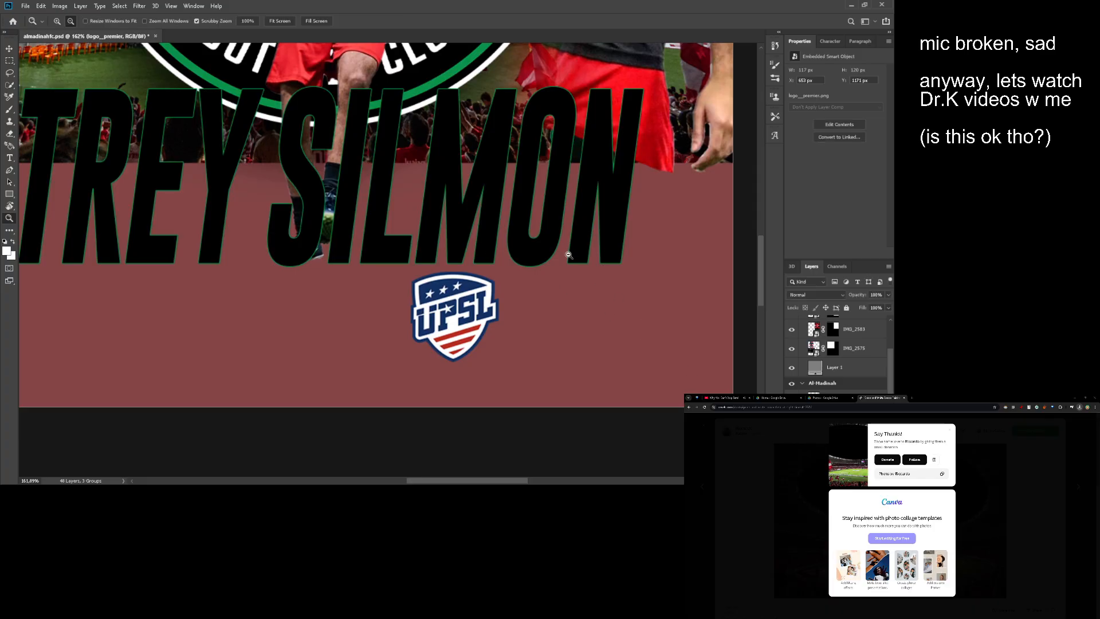
{"action": "left_click_drag", "start_coordinate": [568, 255], "coordinate": [579, 337]}
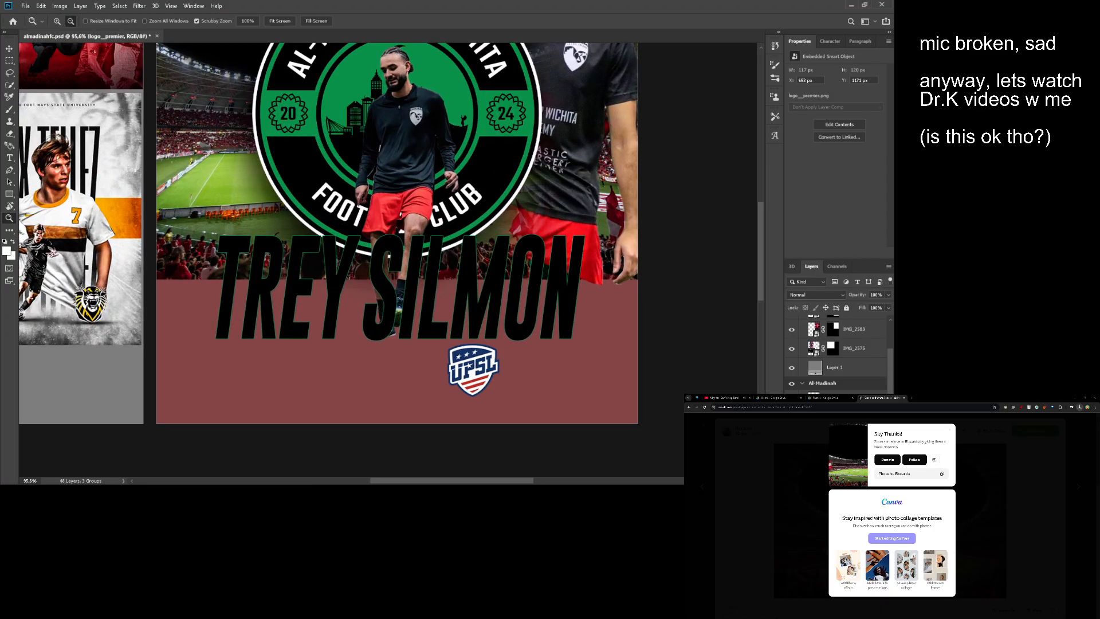
{"action": "double_click", "coordinate": [814, 402]}
- Select the white areas of the UPSL logo and hide them with a layer mask
{"action": "left_click_drag", "start_coordinate": [364, 252], "coordinate": [389, 260]}
{"action": "key", "text": "w"}
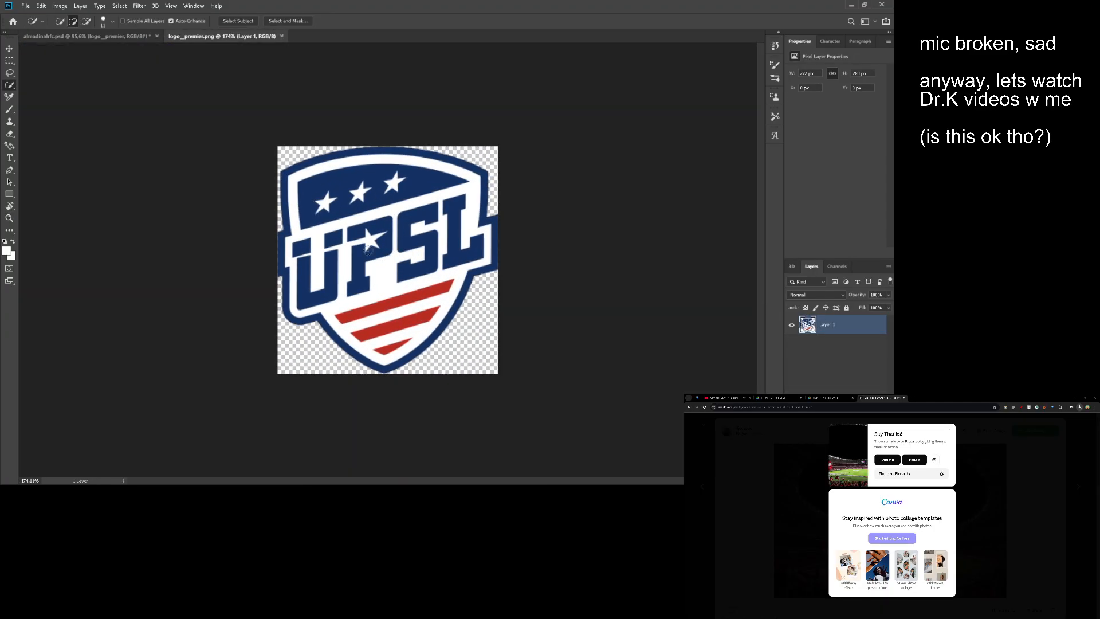
{"action": "key", "text": "i"}
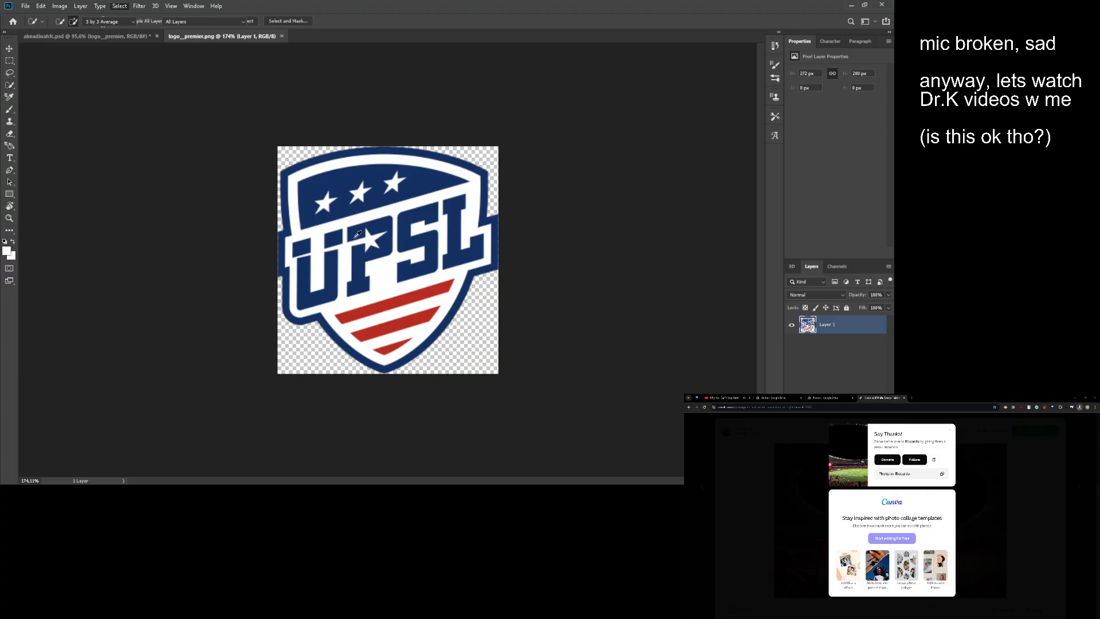
{"action": "left_click", "coordinate": [257, 99]}
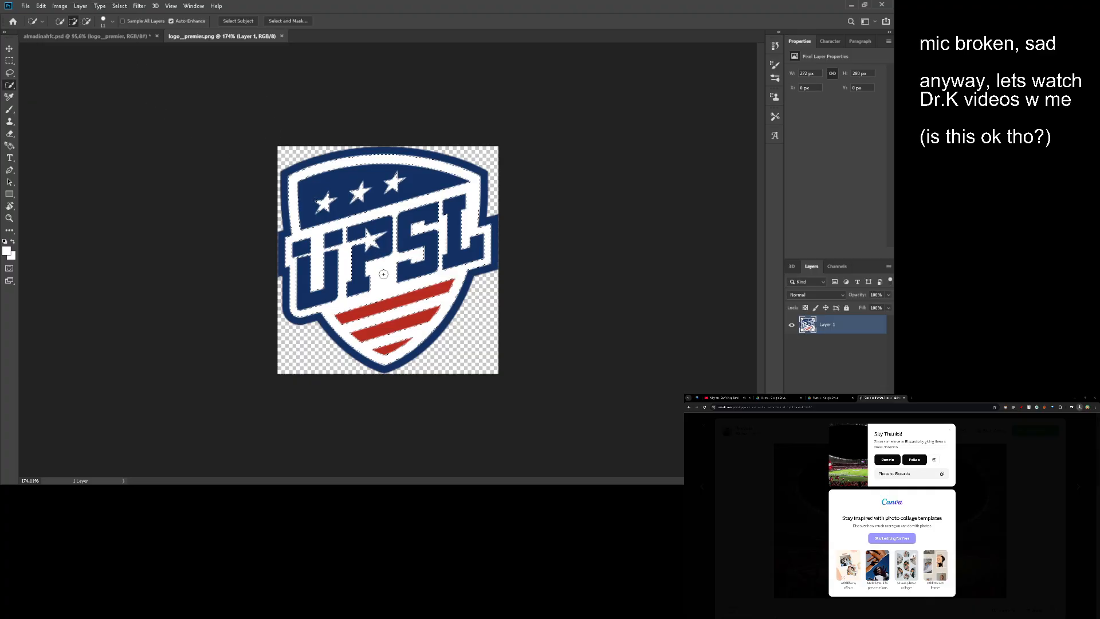
{"action": "key", "text": "m"}
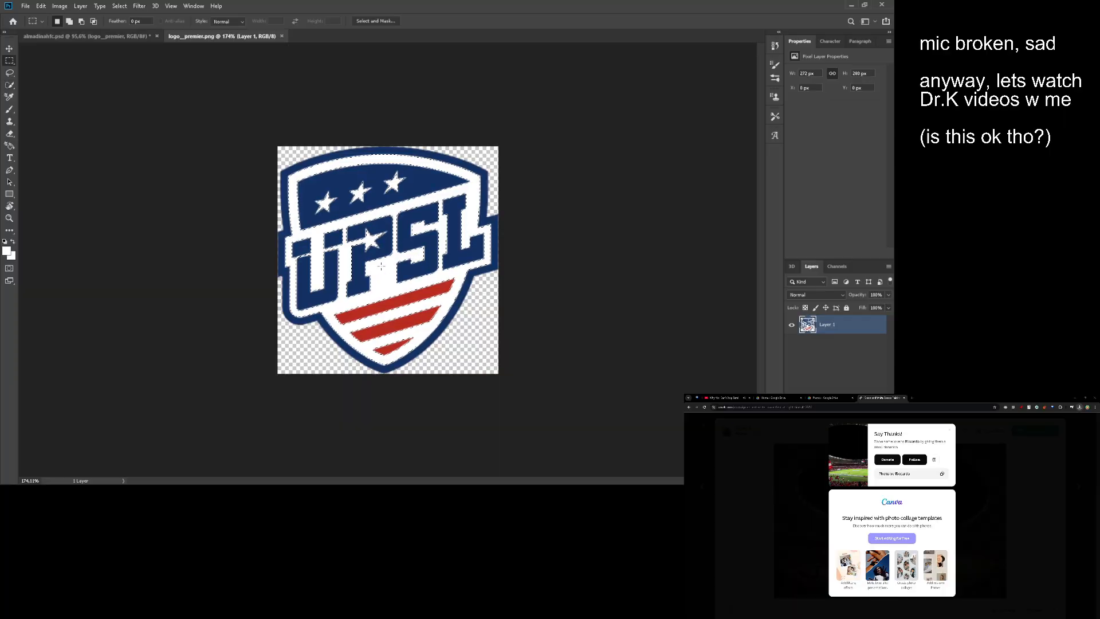
{"action": "left_click", "coordinate": [824, 479]}
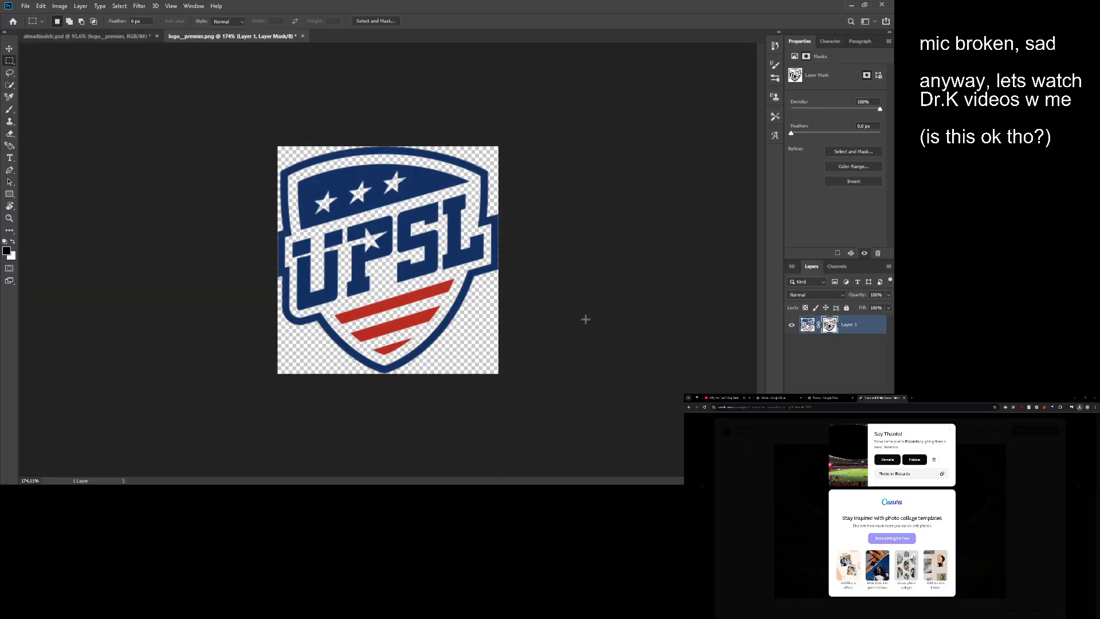
- Try a black solid colour fill layer made from the logo mask's selection, and undo it
{"action": "key", "text": "z"}
{"action": "left_click_drag", "start_coordinate": [477, 261], "coordinate": [485, 261]}
{"action": "left_click", "coordinate": [809, 328]}
{"action": "double_click", "coordinate": [829, 326]}
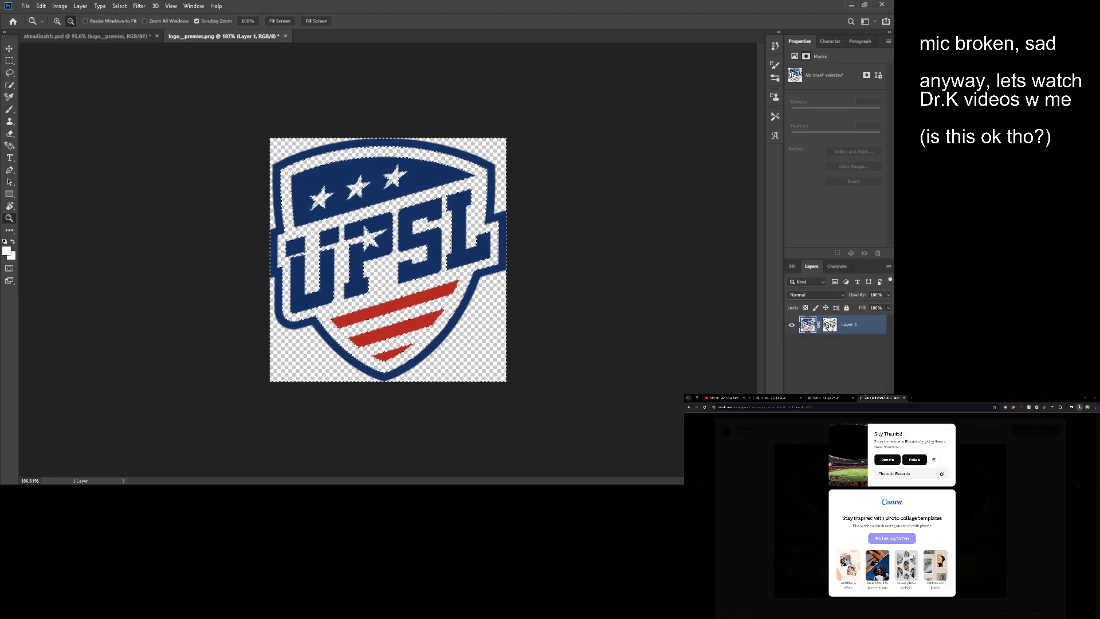
{"action": "key", "text": "Escape"}
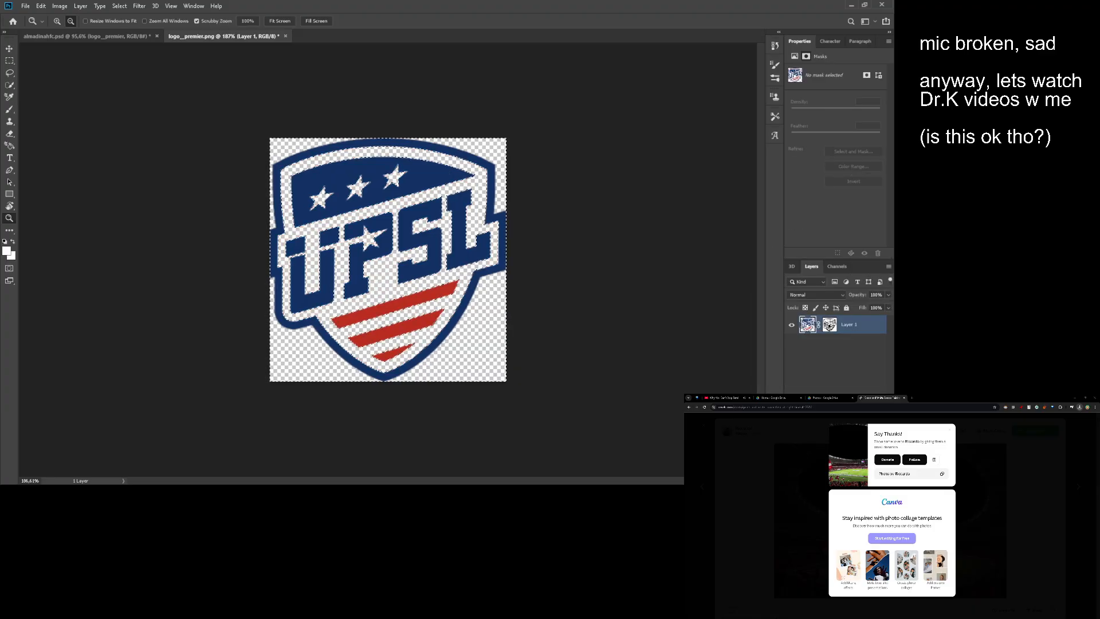
{"action": "left_click", "coordinate": [837, 480]}
{"action": "left_click", "coordinate": [840, 279]}
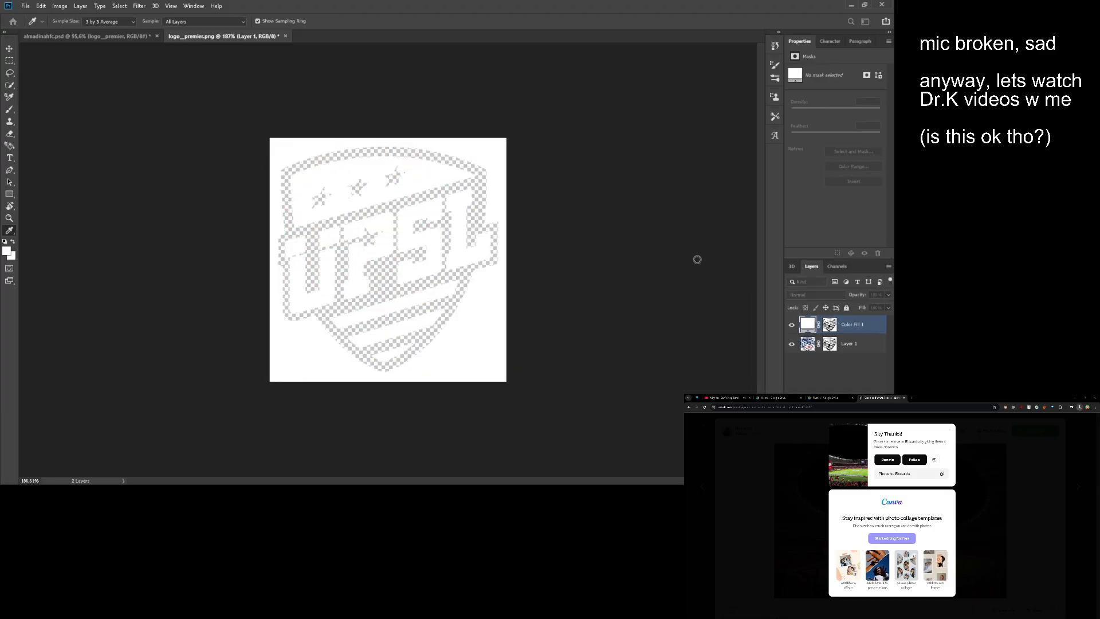
{"action": "left_click_drag", "start_coordinate": [686, 254], "coordinate": [511, 343]}
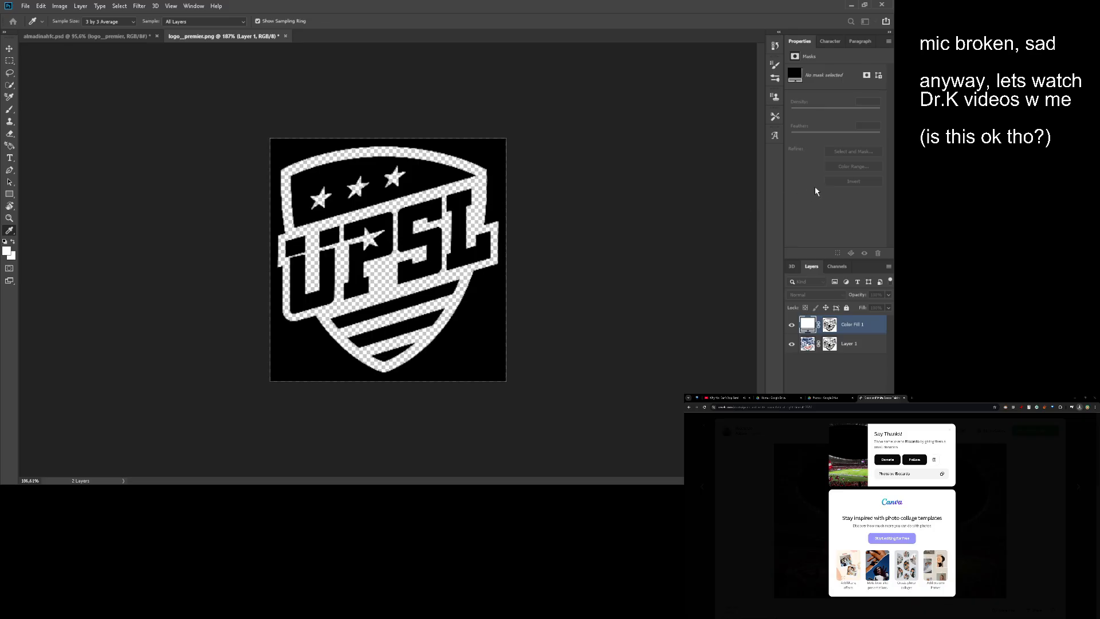
{"action": "key", "text": "ctrl+z"}
- Load the logo's mask as a selection, try shifting the mask, and undo the move
{"action": "key", "text": "z"}
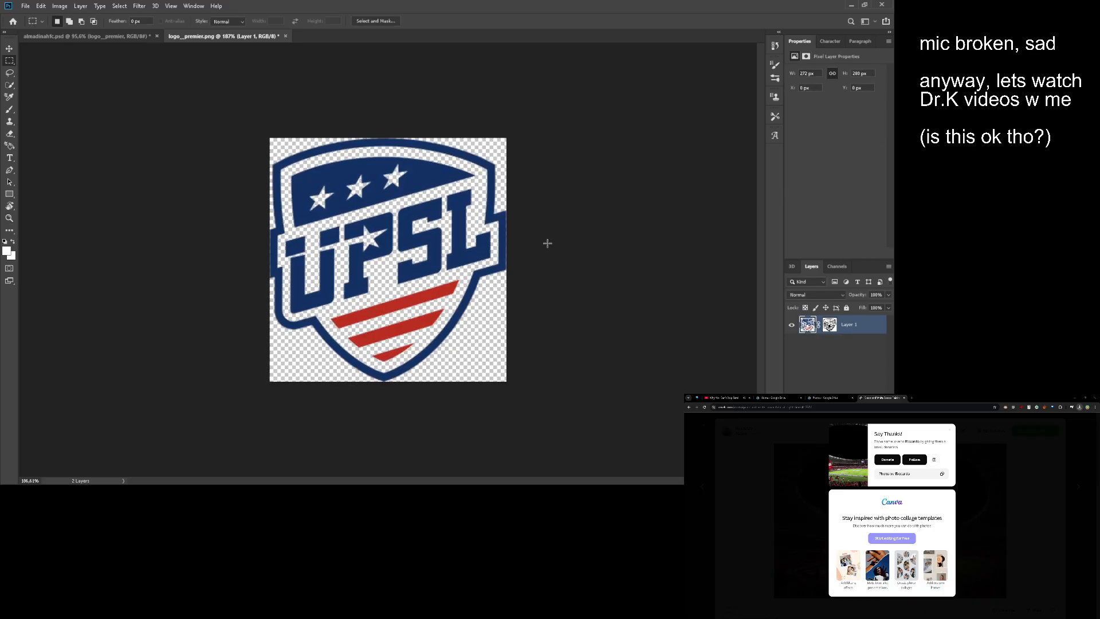
{"action": "left_click_drag", "start_coordinate": [431, 297], "coordinate": [435, 296]}
{"action": "left_click", "coordinate": [829, 326]}
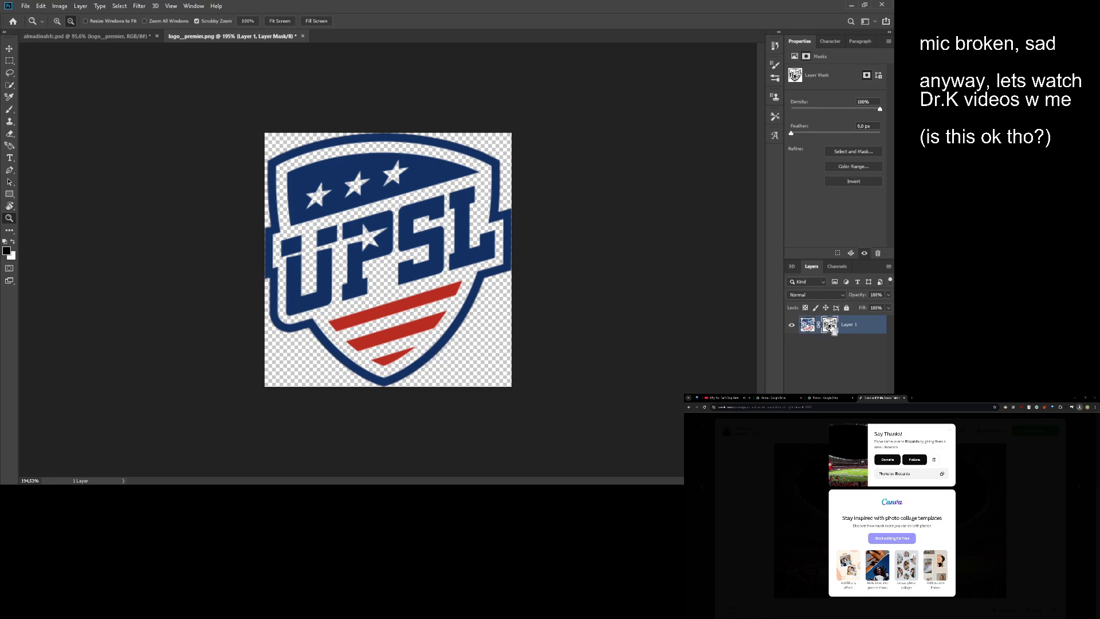
{"action": "key", "text": "v"}
{"action": "left_click_drag", "start_coordinate": [424, 275], "coordinate": [396, 287]}
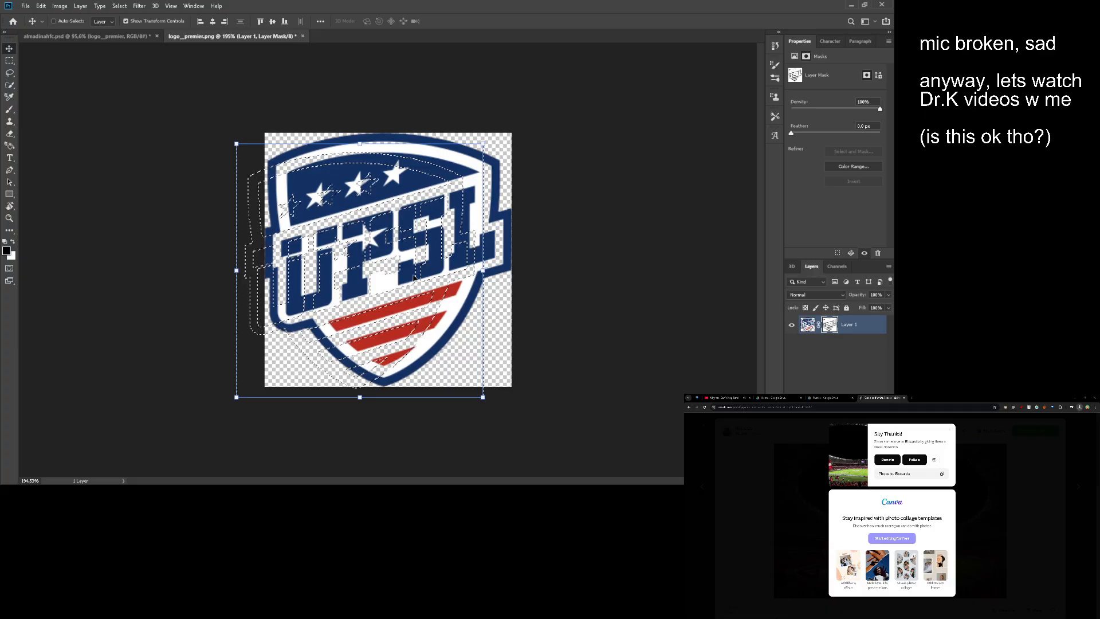
{"action": "key", "text": "ctrl+z"}
- Try painting white inside the logo selection on a new layer, undo the stroke and clear the selection
{"action": "key", "text": "b"}
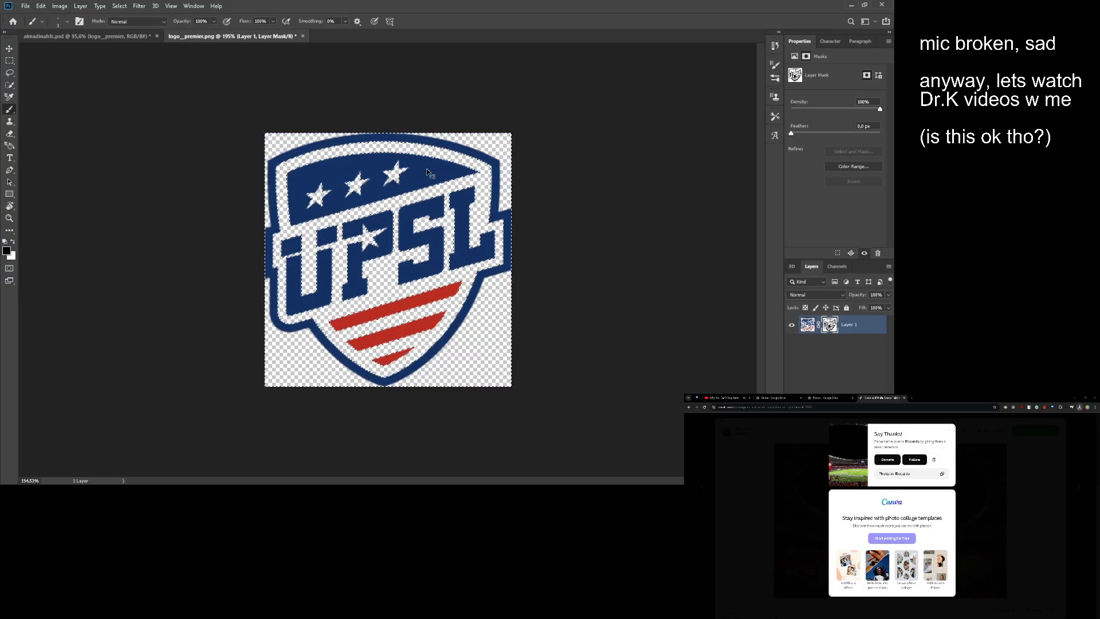
{"action": "key", "text": "ctrl+shift+alt+n"}
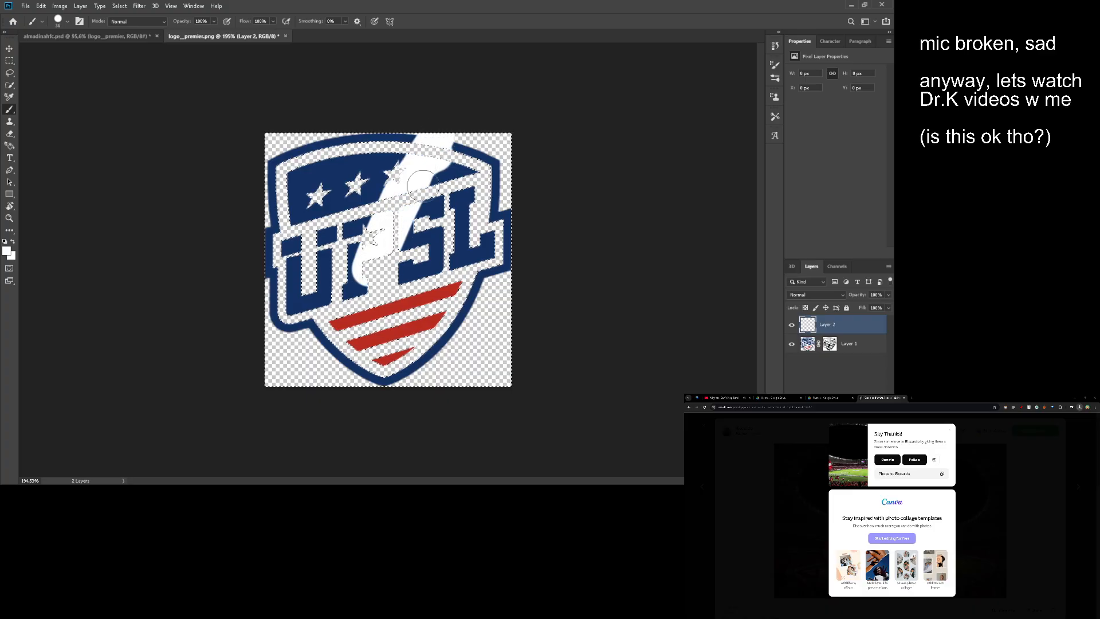
{"action": "key", "text": "ctrl+z"}
{"action": "key", "text": "w"}
{"action": "scroll", "coordinate": [483, 154], "scroll_direction": "up", "scroll_amount": 1}
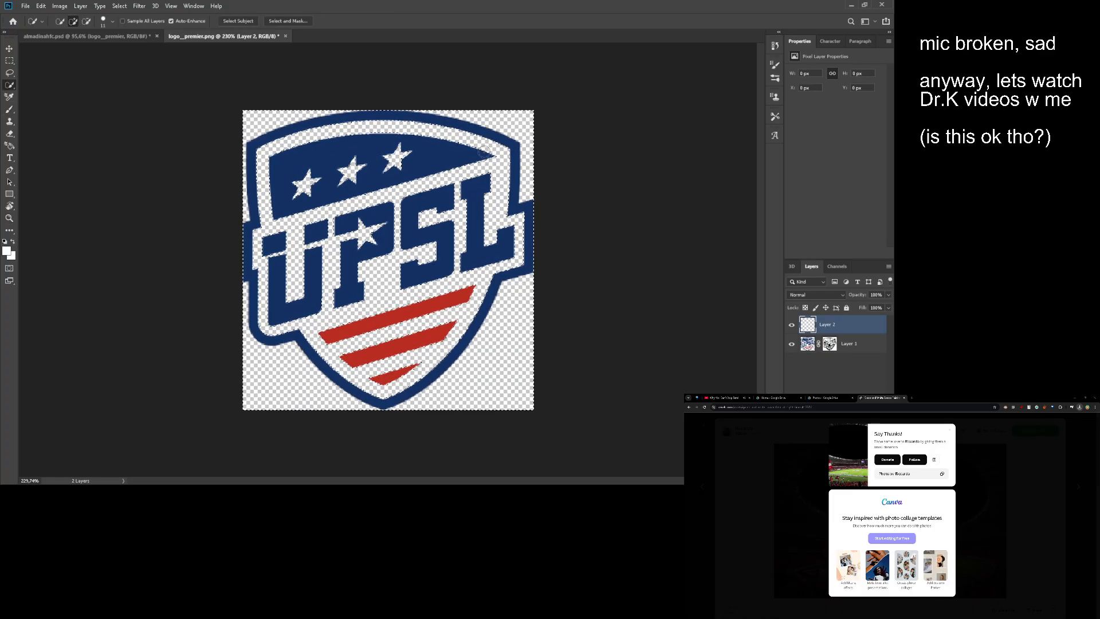
{"action": "key", "text": "shift+w"}
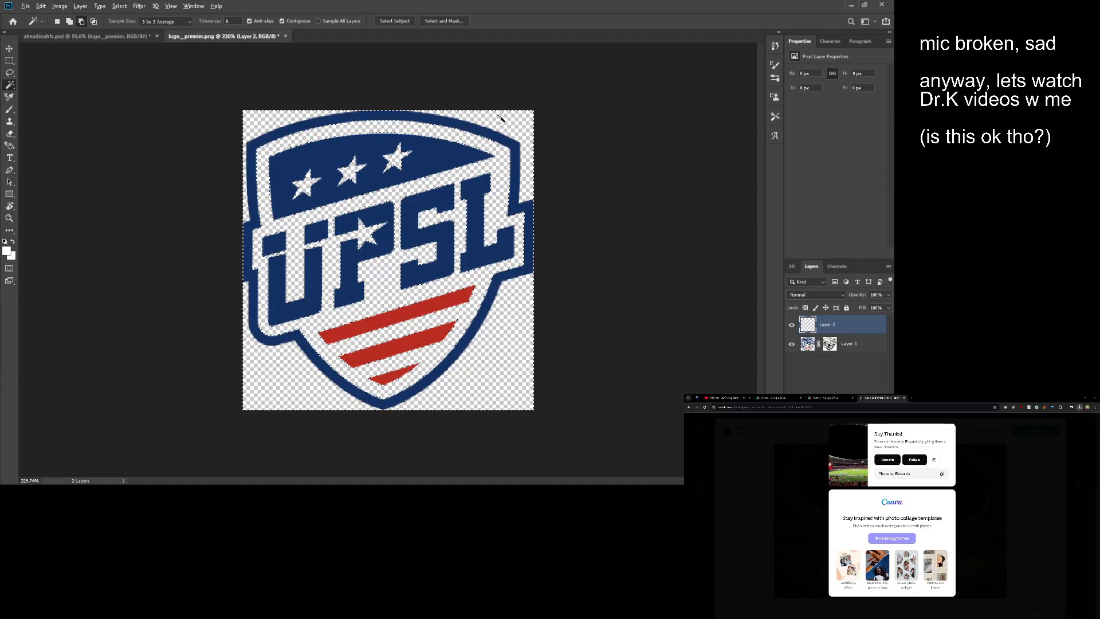
{"action": "key", "text": "ctrl+d"}
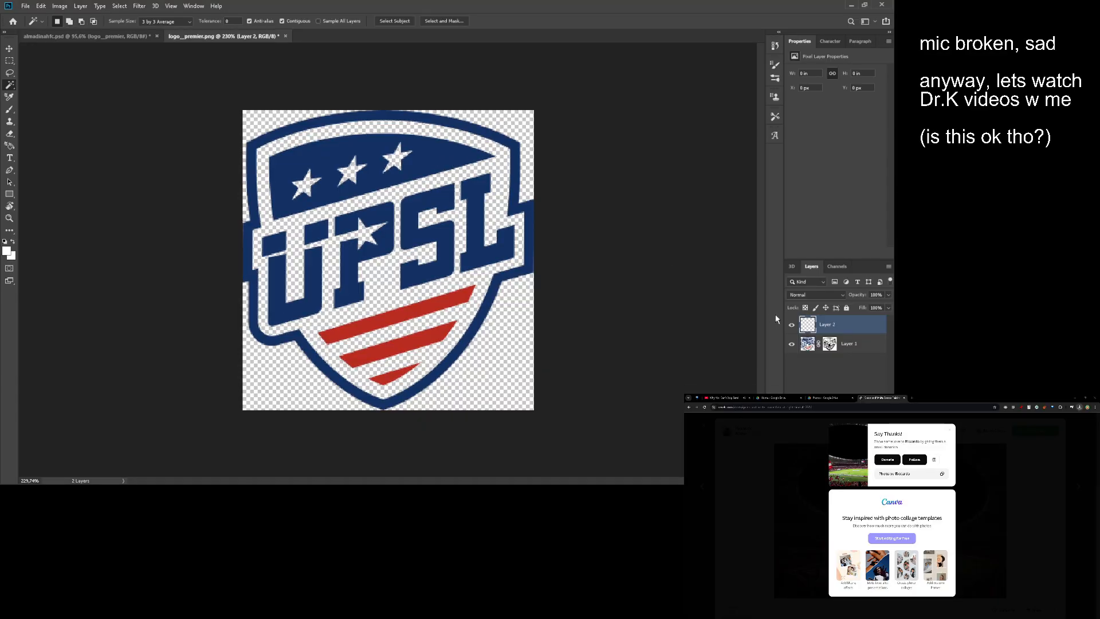
- Add a white solid colour fill layer masked to the UPSL logo's blue and red shapes
{"action": "left_click", "coordinate": [829, 346]}
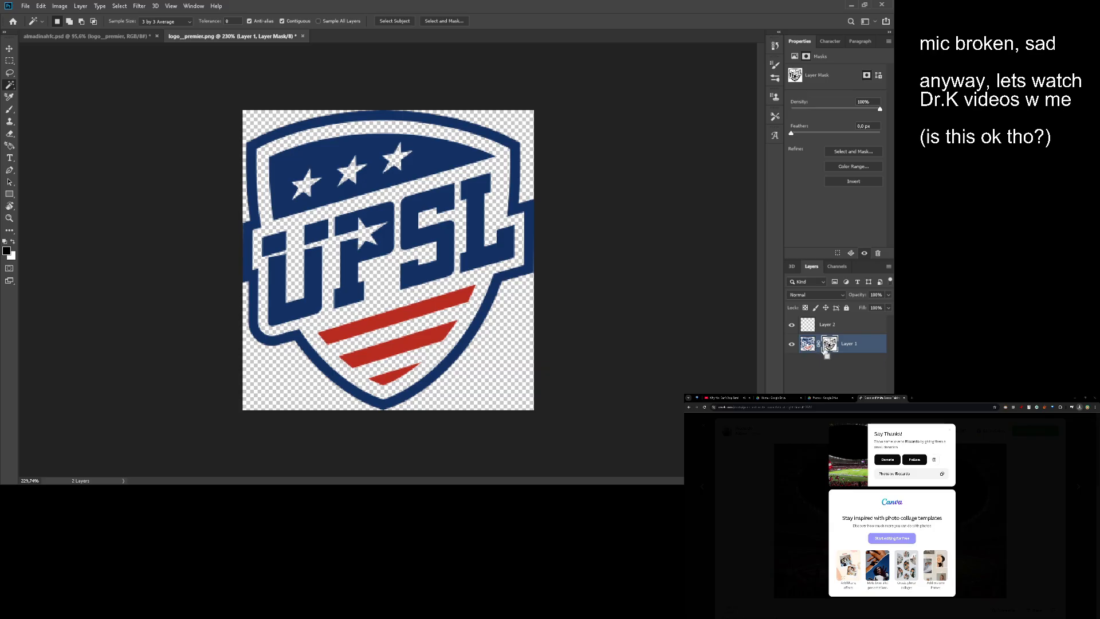
{"action": "left_click", "coordinate": [826, 351], "text": "ctrl"}
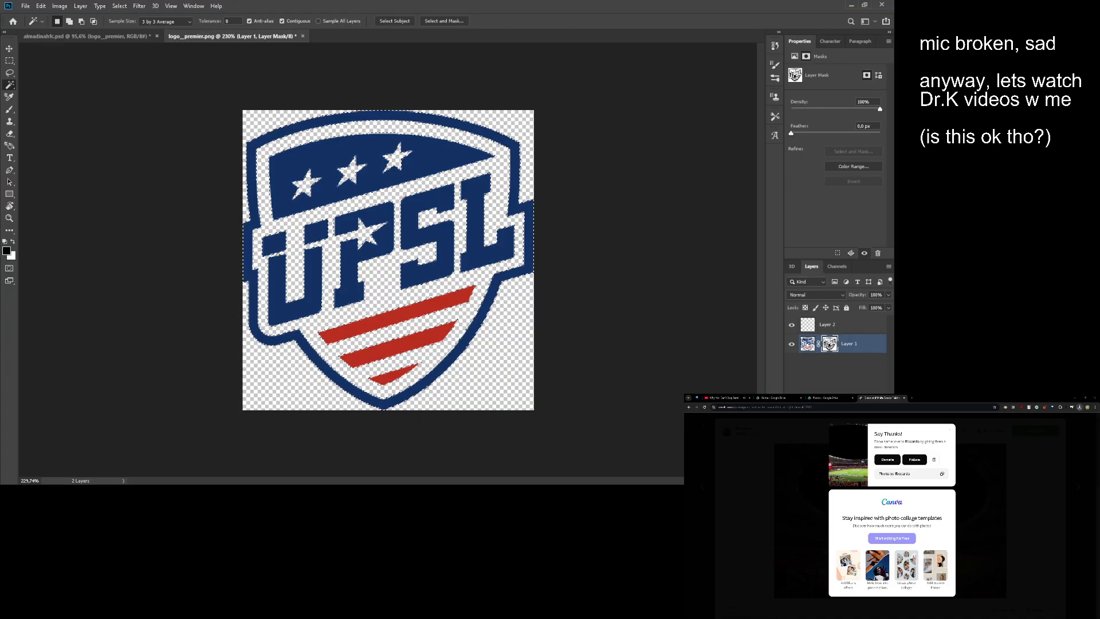
{"action": "left_click", "coordinate": [833, 316]}
{"action": "left_click_drag", "start_coordinate": [656, 227], "coordinate": [440, 93]}
{"action": "left_click", "coordinate": [818, 179]}
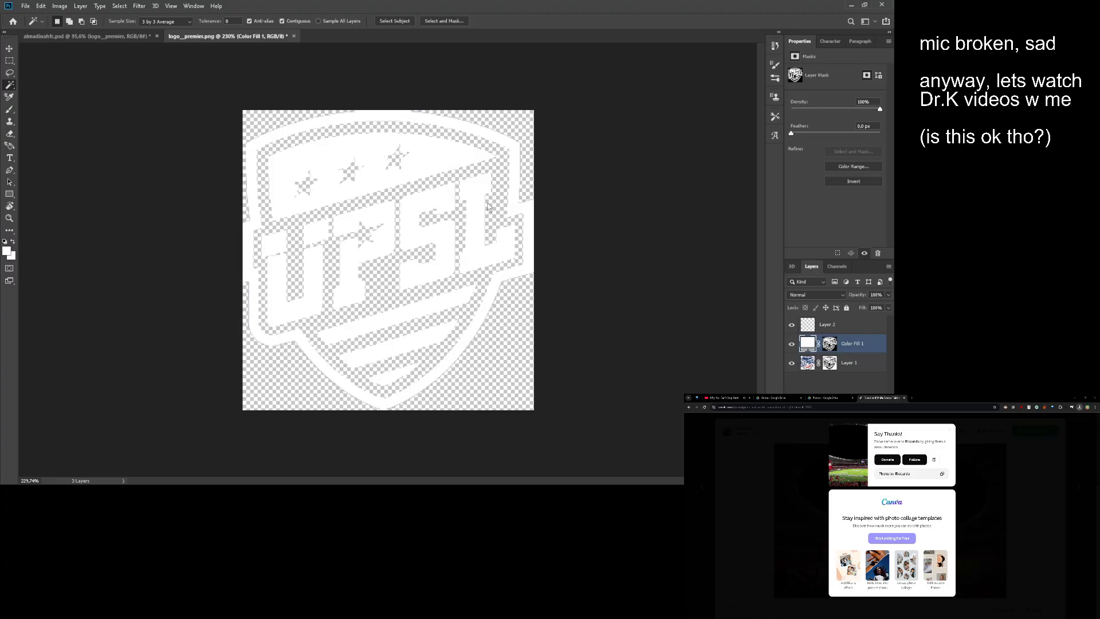
- Copy the white UPSL fill layer into almadinahfc.psd and delete the coloured UPSL logo below the name text
{"action": "key", "text": "ctrl+c"}
{"action": "key", "text": "ctrl+Tab"}
{"action": "key", "text": "ctrl+v"}
{"action": "key", "text": "v"}
{"action": "key", "text": "z"}
{"action": "left_click_drag", "start_coordinate": [544, 280], "coordinate": [529, 275]}
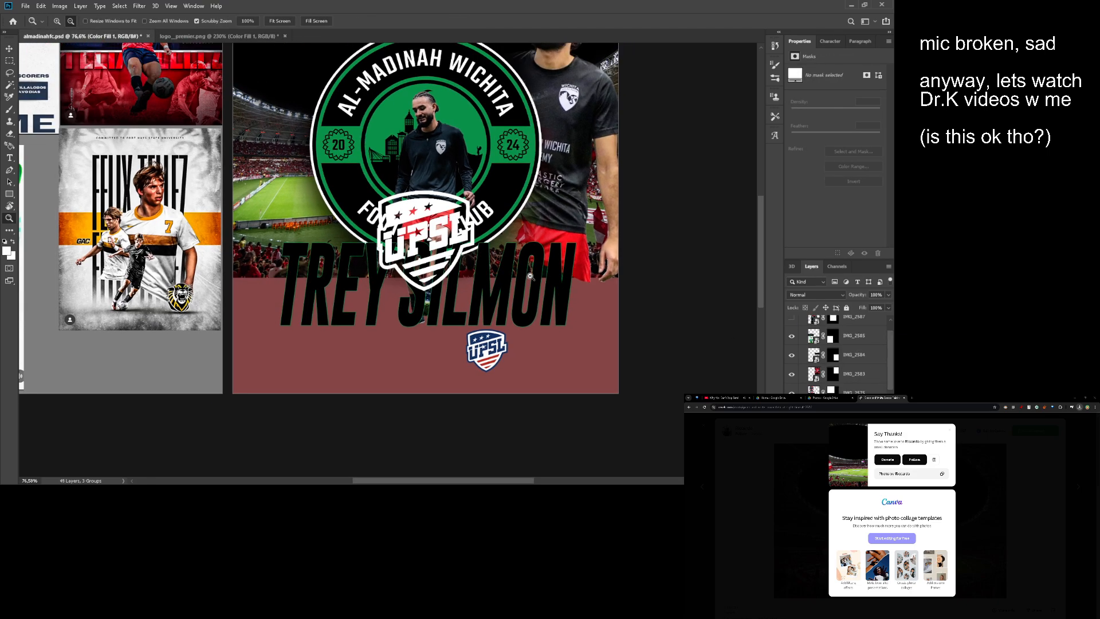
{"action": "key", "text": "ctrl+Tab"}
{"action": "key", "text": "Delete"}
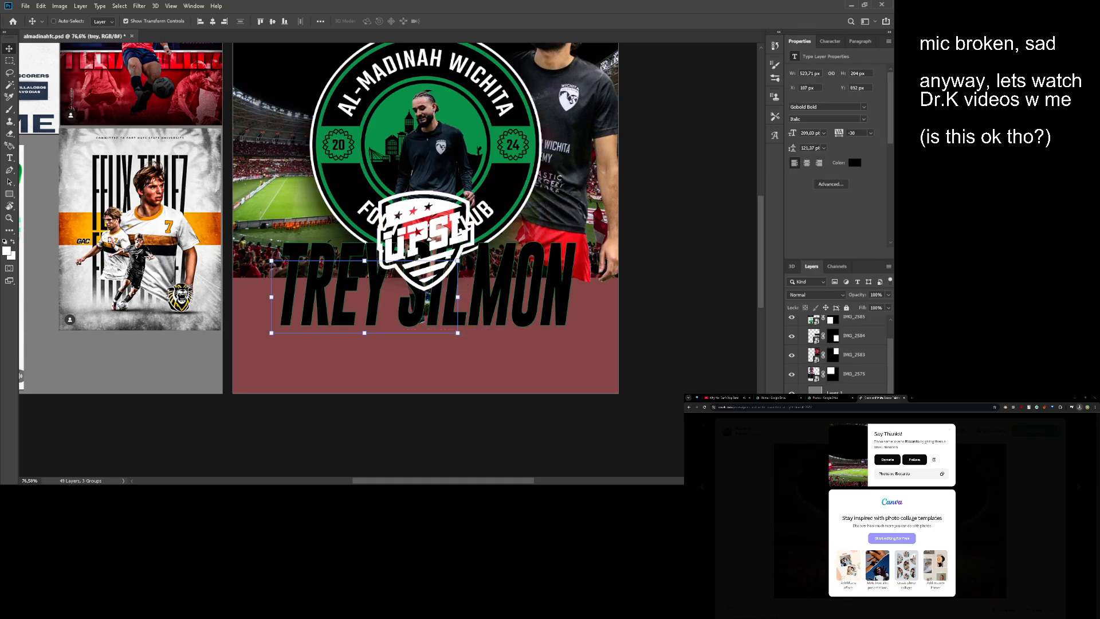
- Scale down the white UPSL logo and place it centred near the top of the Al-Madinah artboard
{"action": "left_click", "coordinate": [444, 274], "text": "ctrl"}
{"action": "left_click_drag", "start_coordinate": [445, 279], "coordinate": [421, 355]}
{"action": "key", "text": "z"}
{"action": "left_click_drag", "start_coordinate": [421, 355], "coordinate": [408, 122]}
{"action": "left_click_drag", "start_coordinate": [416, 127], "coordinate": [406, 159]}
{"action": "key", "text": "Return"}
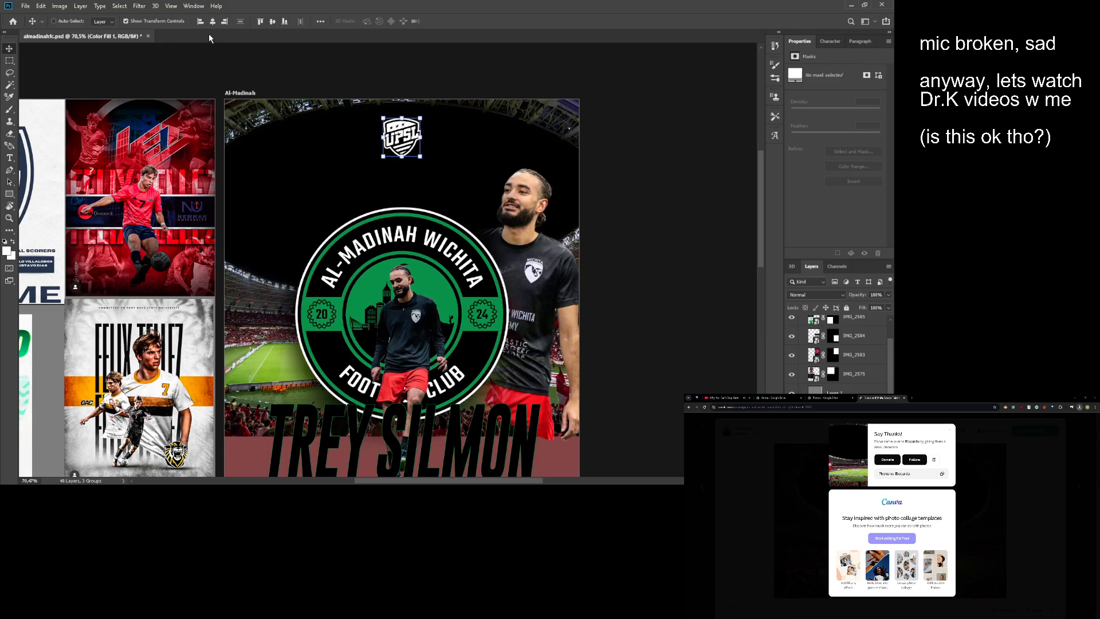
- Paint white on the IMG_4271 layer mask to restore the large player's shirt beside the badge
{"action": "left_click_drag", "start_coordinate": [478, 196], "coordinate": [498, 185]}
{"action": "left_click", "coordinate": [592, 252], "text": "ctrl"}
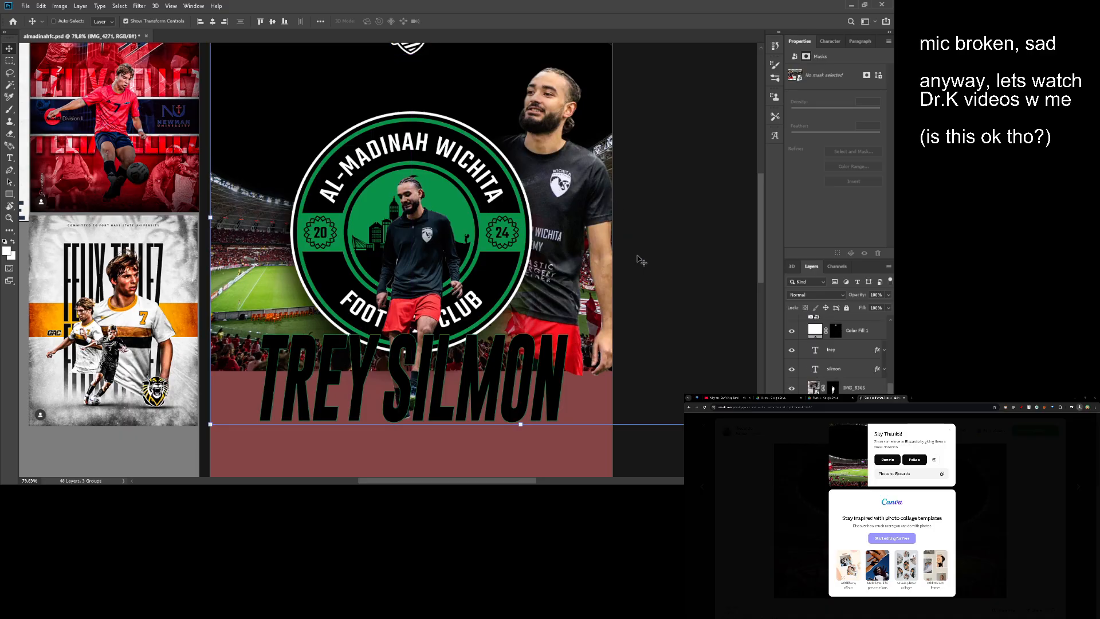
{"action": "key", "text": "b"}
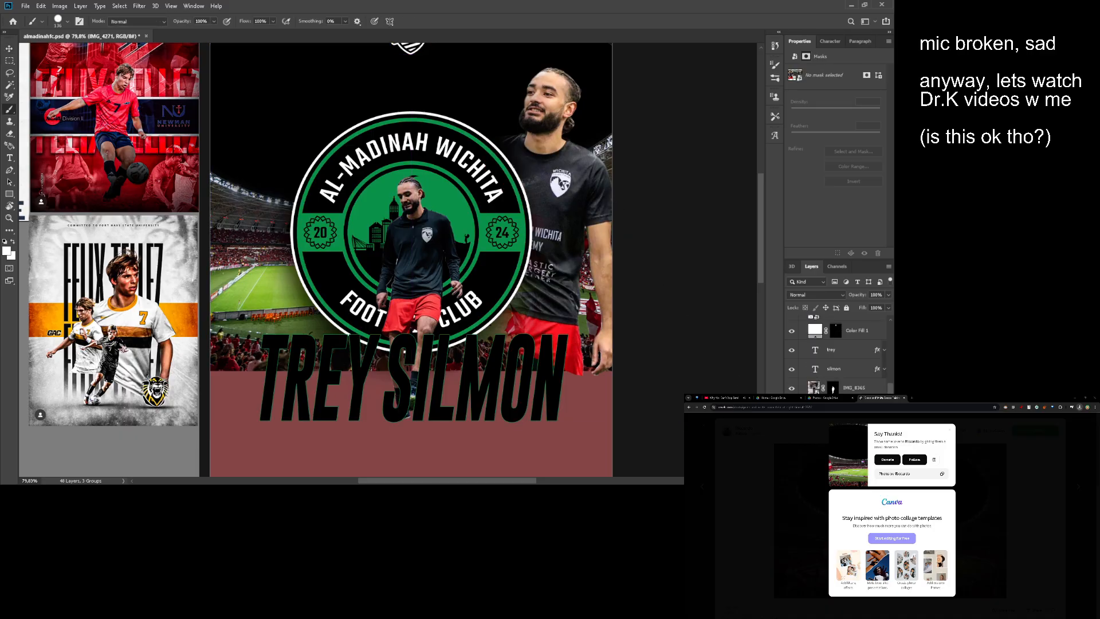
{"action": "left_click", "coordinate": [833, 426]}
{"action": "left_click_drag", "start_coordinate": [531, 181], "coordinate": [531, 219]}
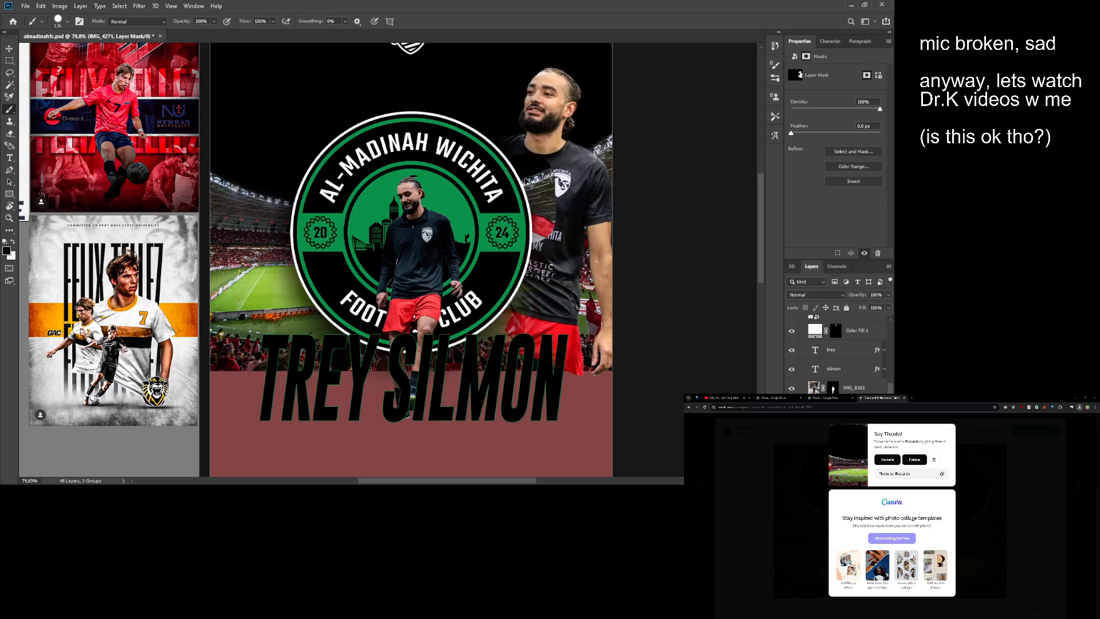
{"action": "key", "text": "ctrl+z"}
{"action": "key", "text": "x"}
{"action": "left_click_drag", "start_coordinate": [529, 173], "coordinate": [529, 229]}
{"action": "mouse_move", "coordinate": [522, 164]}
{"action": "left_mouse_down"}
{"action": "mouse_move", "coordinate": [541, 184]}
{"action": "mouse_move", "coordinate": [529, 299]}
{"action": "mouse_move", "coordinate": [544, 318]}
{"action": "mouse_move", "coordinate": [538, 268]}
{"action": "left_mouse_up"}
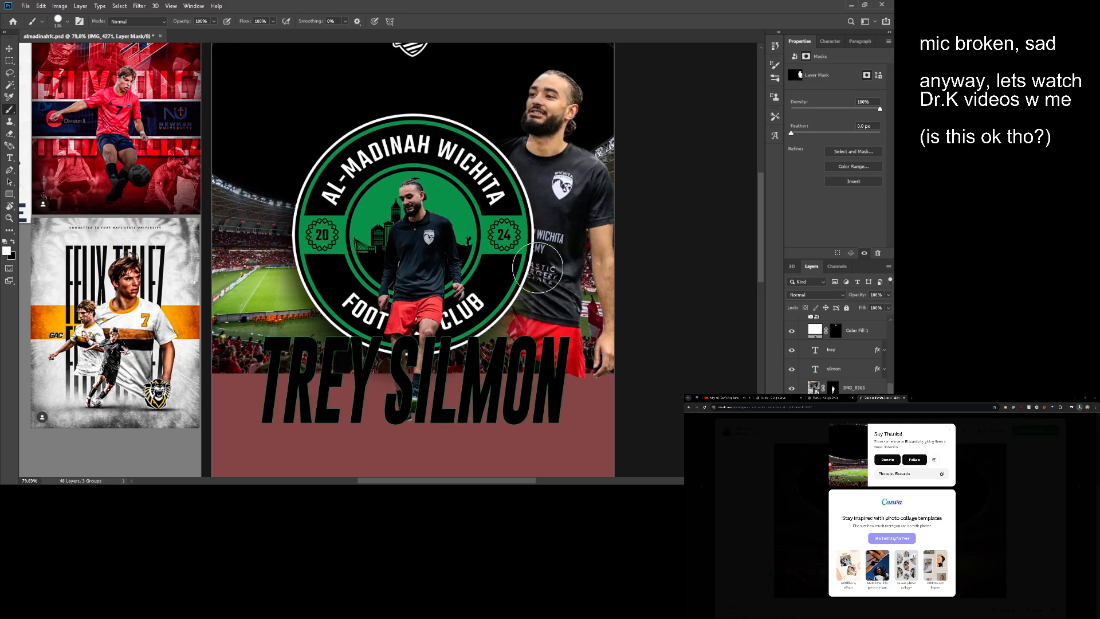
- Try radial gradients on the IMG_4271 layer mask around the large player's shirt, and undo them
{"action": "key", "text": "g"}
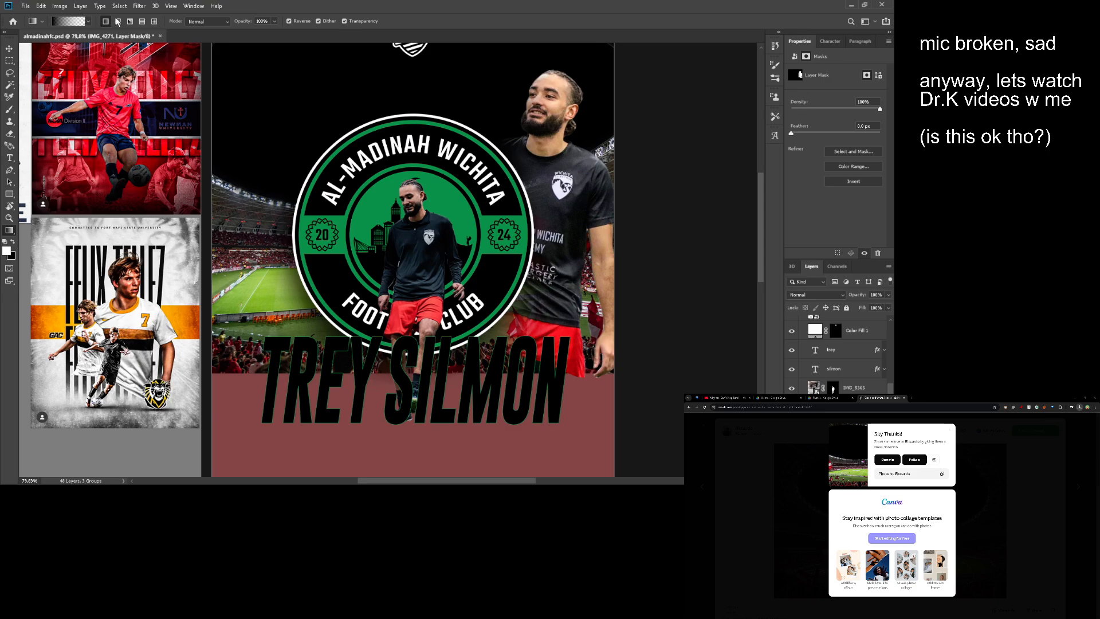
{"action": "left_click", "coordinate": [118, 21]}
{"action": "left_click_drag", "start_coordinate": [548, 215], "coordinate": [295, 211]}
{"action": "key", "text": "ctrl+z"}
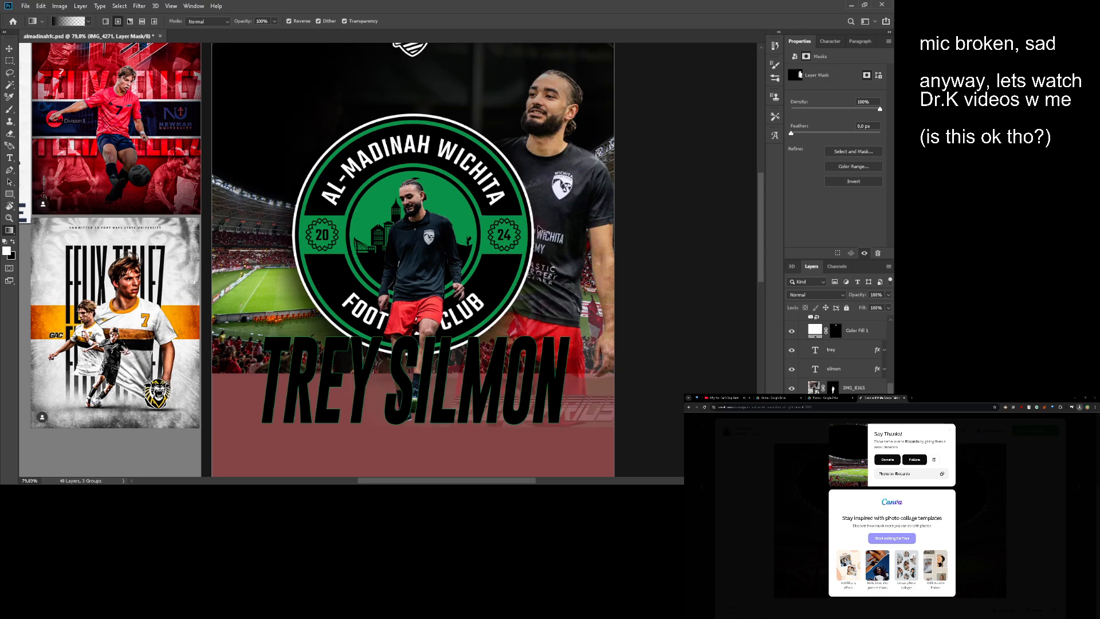
{"action": "left_click_drag", "start_coordinate": [507, 232], "coordinate": [573, 233]}
{"action": "key", "text": "ctrl+z"}
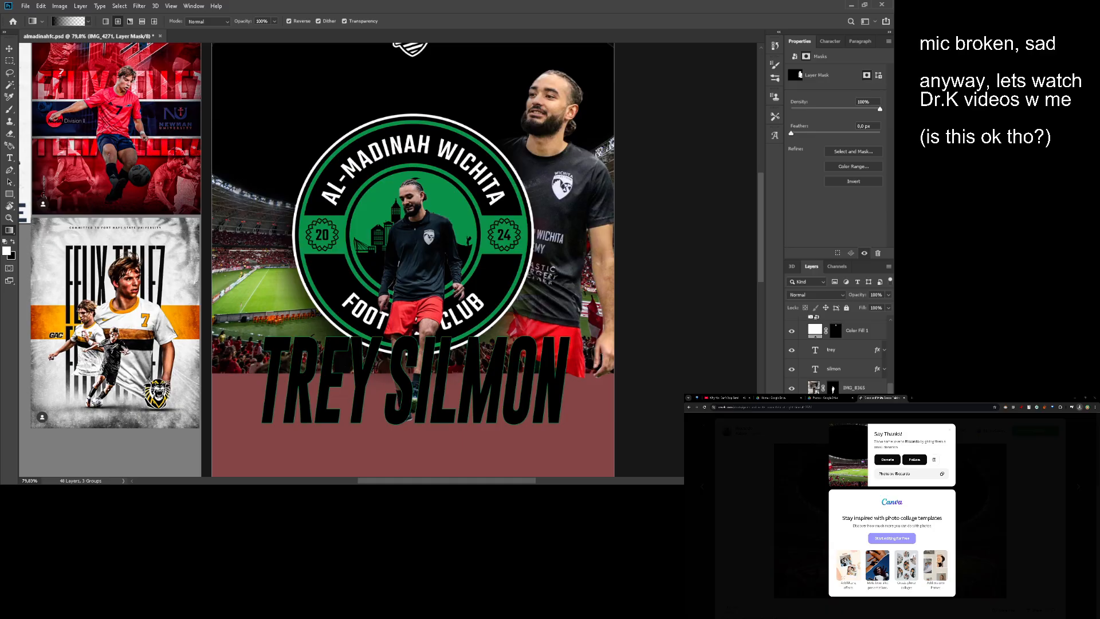
- Try another radial gradient on the large player's mask, extending beyond the artboard's edge, and undo it
{"action": "left_click", "coordinate": [833, 406], "text": "ctrl"}
{"action": "key", "text": "ctrl+d"}
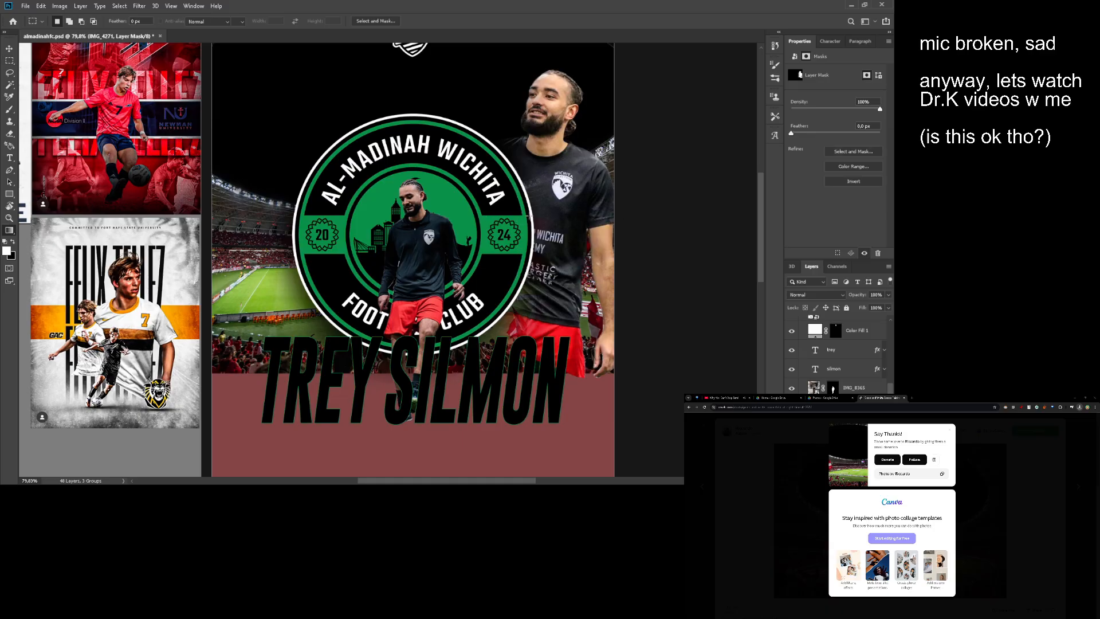
{"action": "left_click_drag", "start_coordinate": [515, 218], "coordinate": [694, 215]}
{"action": "scroll", "coordinate": [472, 224], "scroll_direction": "down", "scroll_amount": 1}
{"action": "key", "text": "ctrl+z"}
{"action": "key", "text": "ctrl+z"}
{"action": "key", "text": "ctrl+shift+z"}
{"action": "key", "text": "ctrl+z"}
{"action": "key", "text": "ctrl+z"}
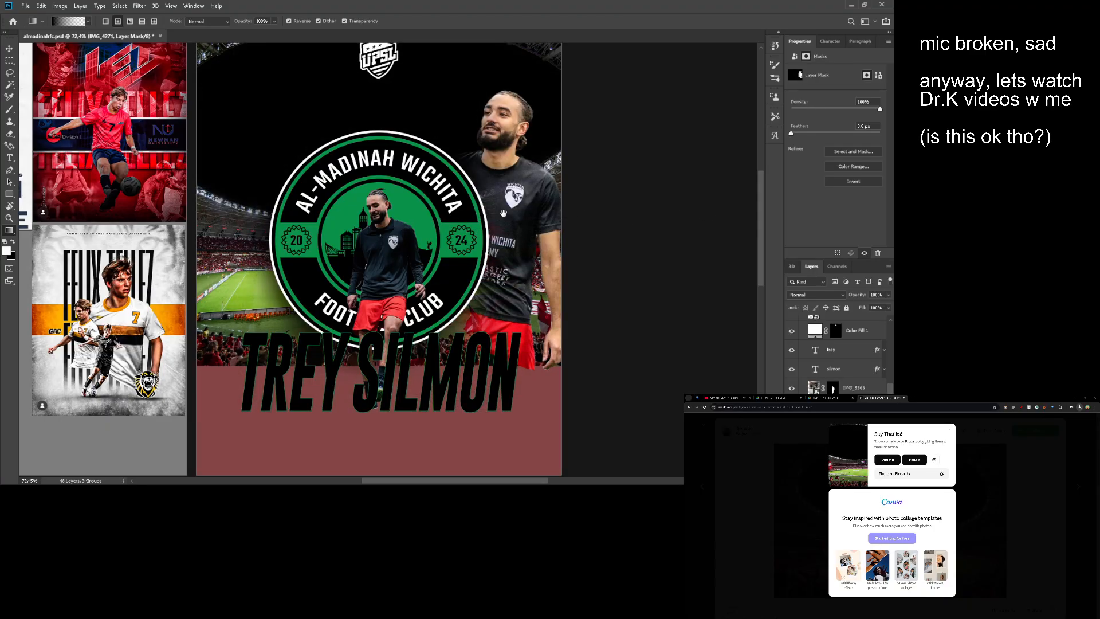
{"action": "left_click_drag", "start_coordinate": [515, 216], "coordinate": [549, 217]}
{"action": "left_click_drag", "start_coordinate": [548, 217], "coordinate": [518, 213]}
{"action": "key", "text": "g"}
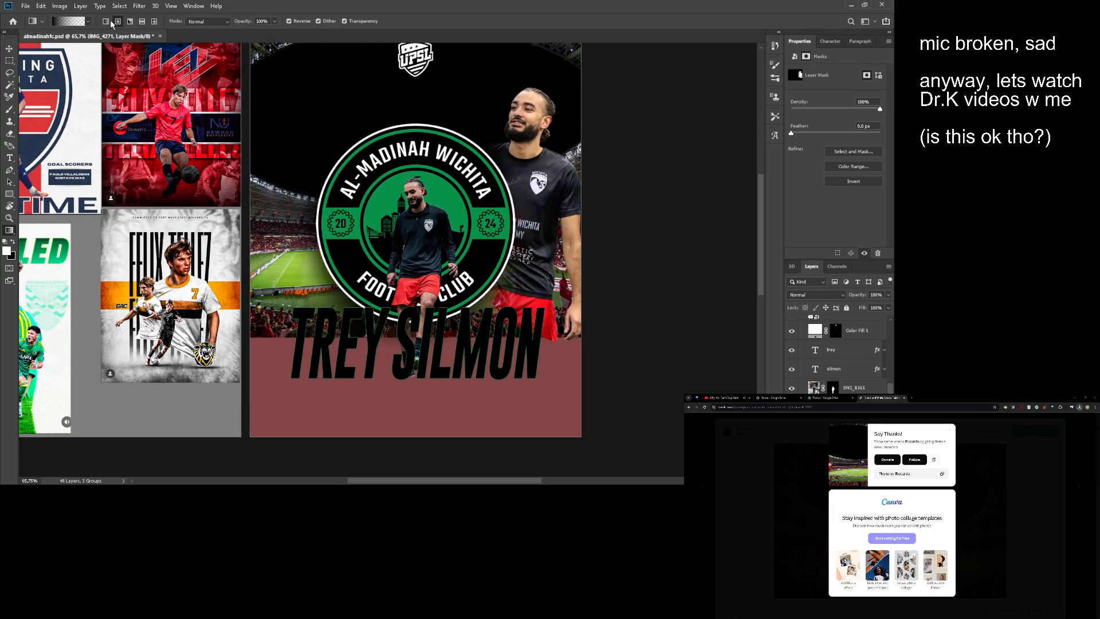
{"action": "left_click_drag", "start_coordinate": [419, 145], "coordinate": [435, 168]}
{"action": "left_click_drag", "start_coordinate": [475, 199], "coordinate": [494, 201]}
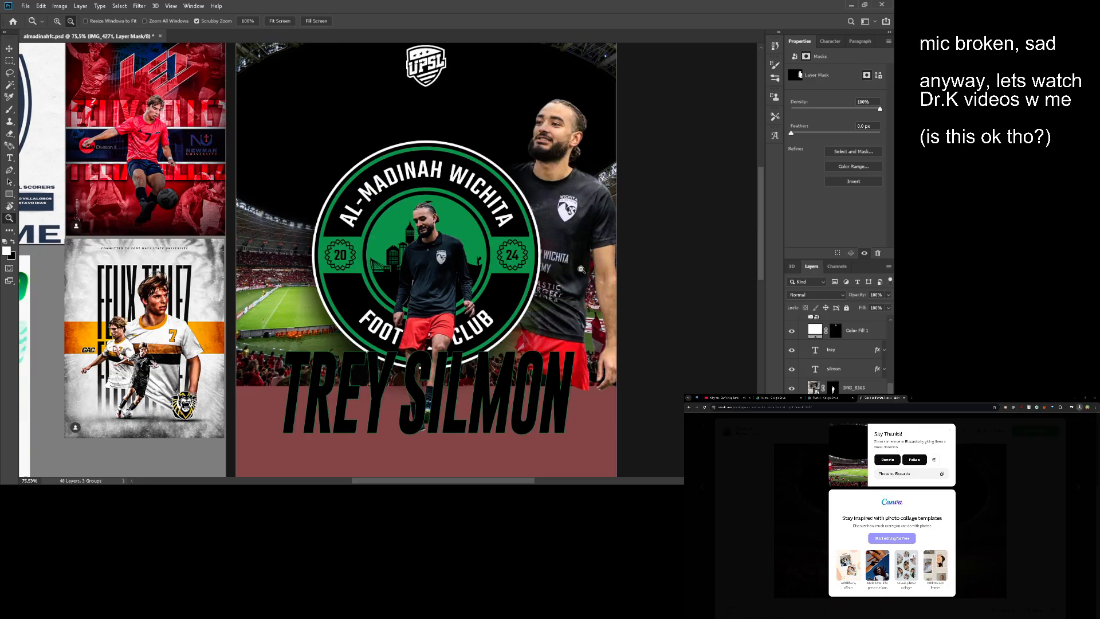
{"action": "left_click_drag", "start_coordinate": [542, 229], "coordinate": [475, 213]}
{"action": "left_click_drag", "start_coordinate": [475, 213], "coordinate": [515, 233]}
{"action": "left_click_drag", "start_coordinate": [515, 234], "coordinate": [493, 234]}
{"action": "left_click_drag", "start_coordinate": [503, 231], "coordinate": [527, 237]}
{"action": "left_click_drag", "start_coordinate": [523, 238], "coordinate": [500, 243]}
{"action": "mouse_move", "coordinate": [499, 244]}
{"action": "left_mouse_down"}
{"action": "mouse_move", "coordinate": [492, 259]}
{"action": "mouse_move", "coordinate": [500, 249]}
{"action": "left_mouse_up"}
{"action": "key", "text": "v"}
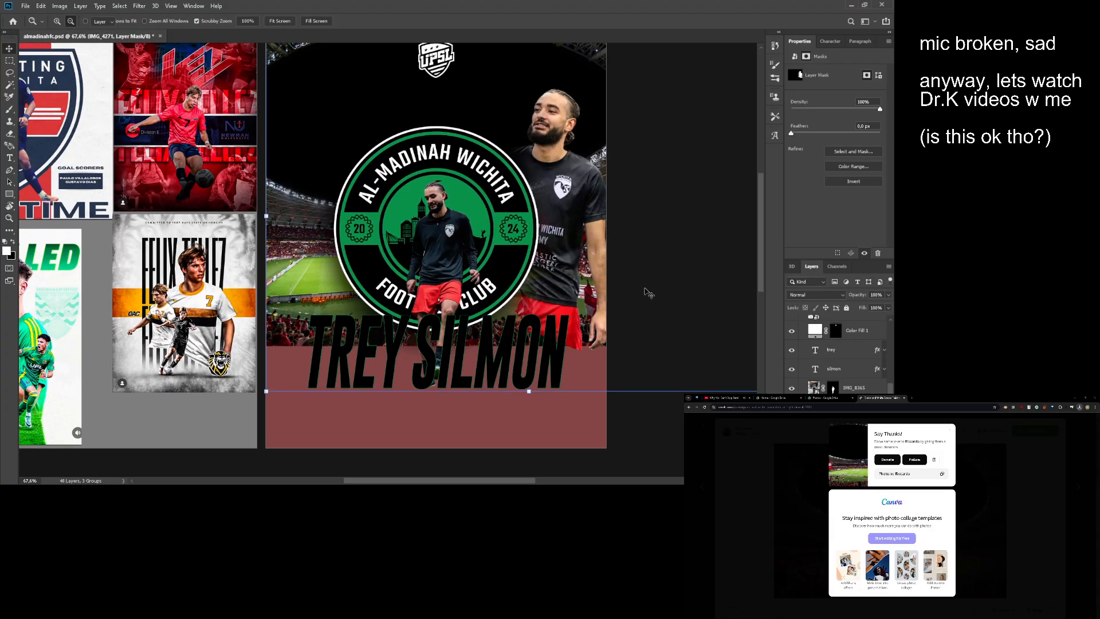
- Move the large player layer IMG_4271 slightly down beside the badge
{"action": "left_click", "coordinate": [814, 407]}
{"action": "left_click_drag", "start_coordinate": [595, 245], "coordinate": [588, 267]}
{"action": "key", "text": "ctrl+z"}
{"action": "key", "text": "ctrl+shift+z"}
{"action": "key", "text": "z"}
- Group the stadium background and large player layers, and add a layer mask to the group
{"action": "scroll", "coordinate": [840, 356], "scroll_direction": "down", "scroll_amount": 3}
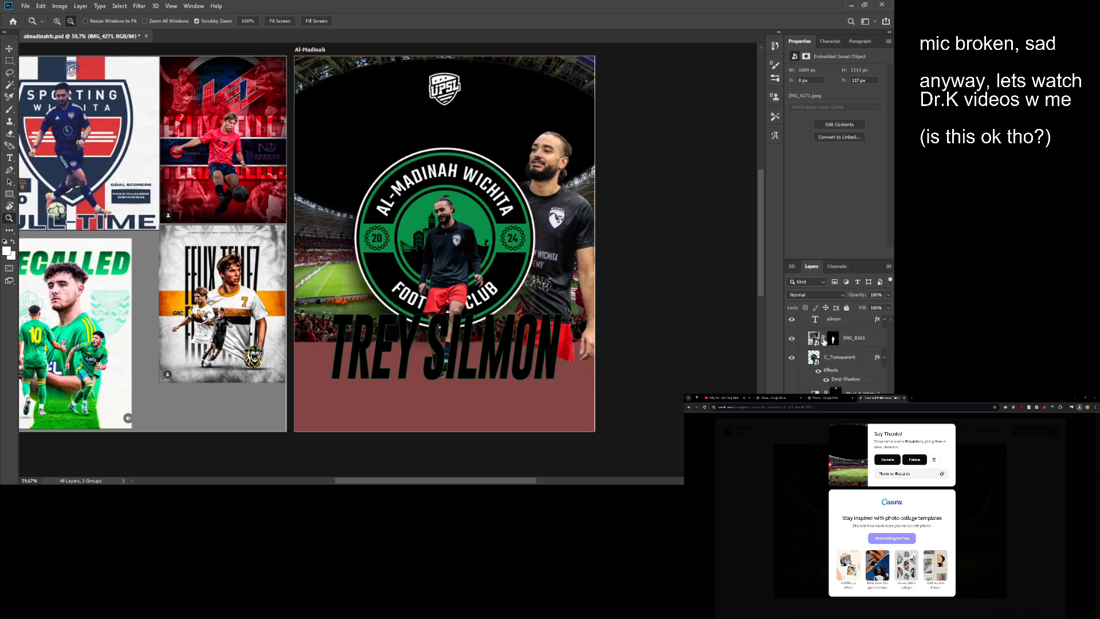
{"action": "left_click", "coordinate": [839, 429], "text": "shift"}
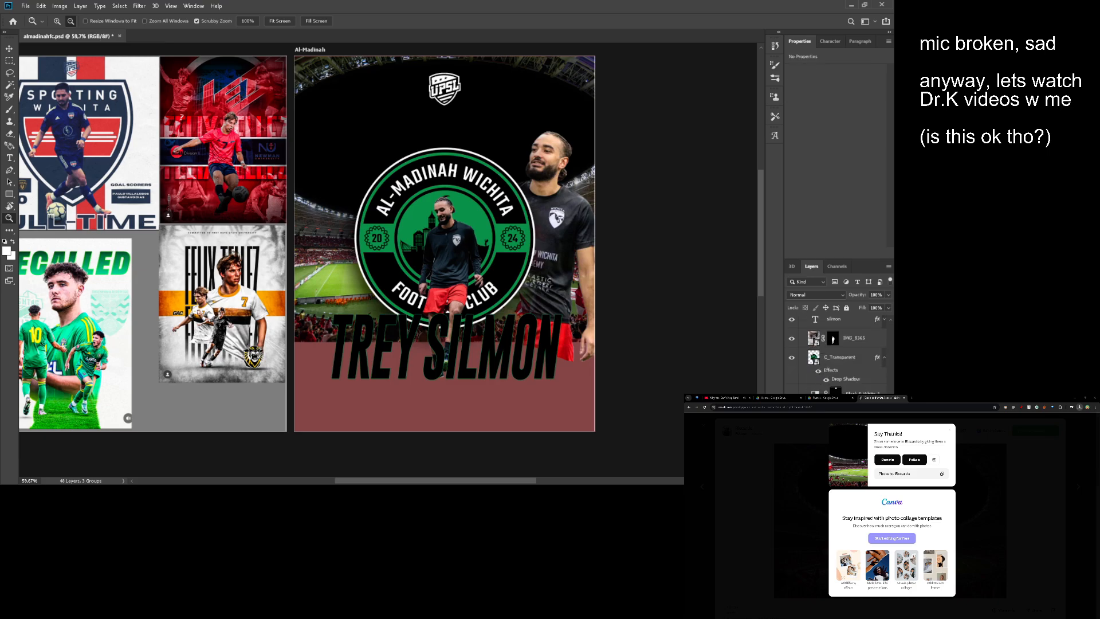
{"action": "key", "text": "ctrl+g"}
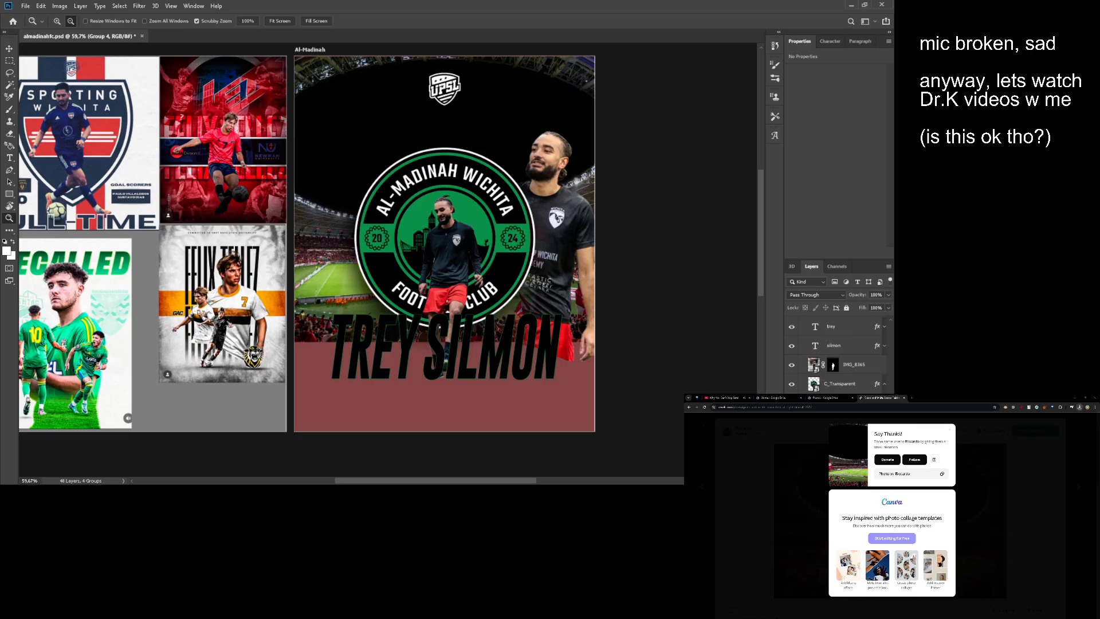
{"action": "left_click", "coordinate": [824, 480]}
{"action": "key", "text": "g"}
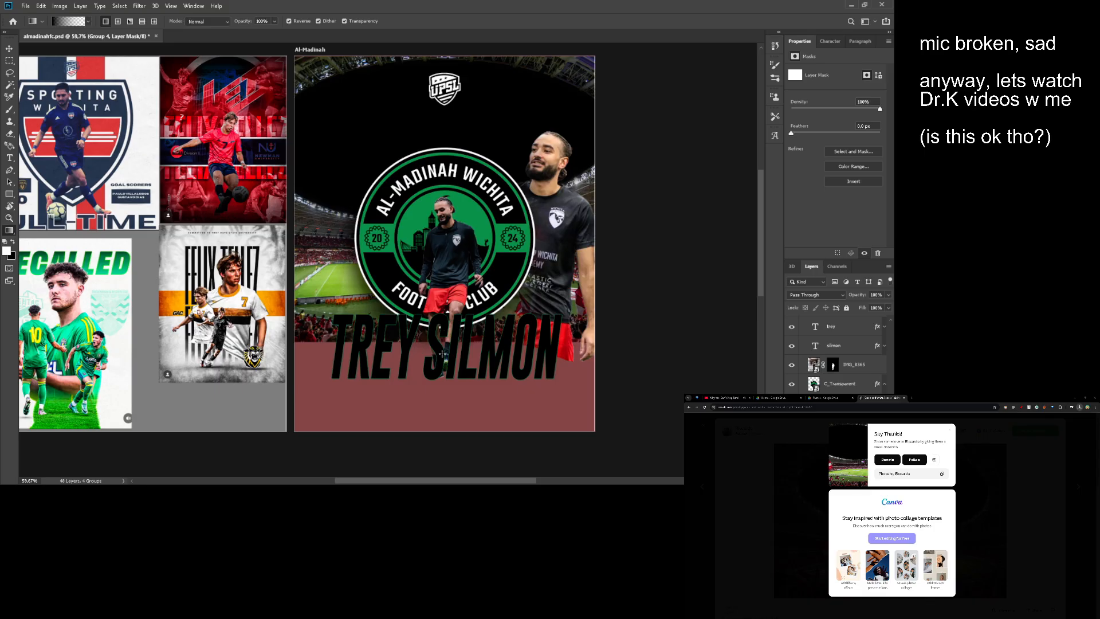
- Draw a vertical linear gradient on the group's mask to fade the lower stadium and large player into the reddish base
{"action": "left_click_drag", "start_coordinate": [447, 304], "coordinate": [448, 142]}
{"action": "key", "text": "ctrl+z"}
{"action": "left_click_drag", "start_coordinate": [491, 310], "coordinate": [495, 414]}
{"action": "left_click_drag", "start_coordinate": [550, 389], "coordinate": [555, 270]}
{"action": "key", "text": "ctrl+z"}
{"action": "left_click_drag", "start_coordinate": [550, 411], "coordinate": [553, 257]}
{"action": "key", "text": "ctrl+z"}
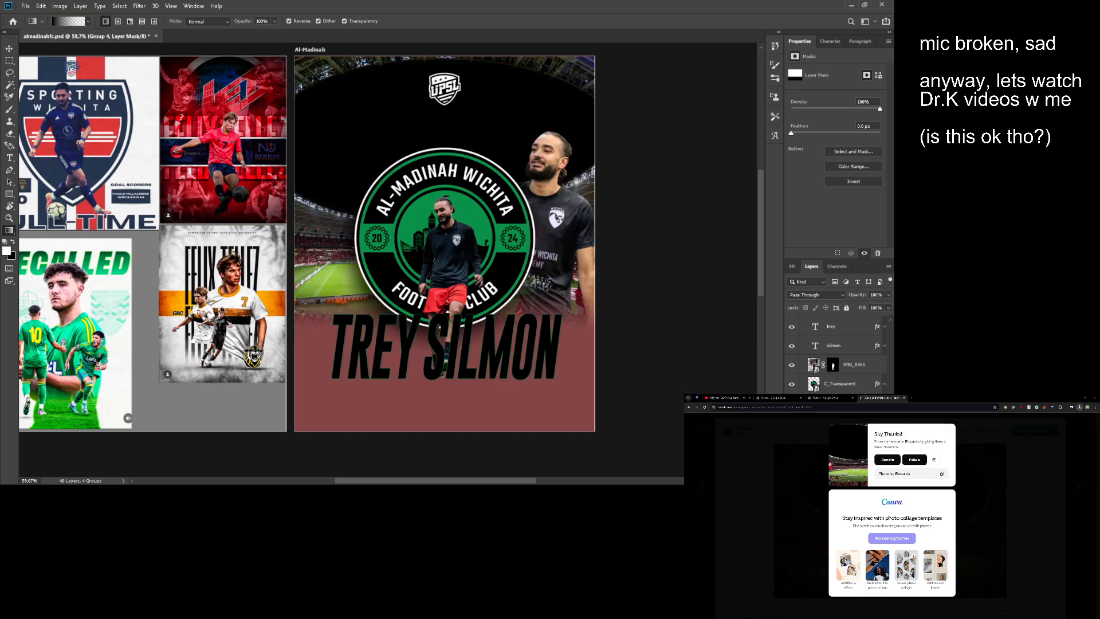
{"action": "left_click_drag", "start_coordinate": [527, 286], "coordinate": [533, 293]}
{"action": "key", "text": "z"}
{"action": "mouse_move", "coordinate": [487, 323]}
{"action": "left_mouse_down"}
{"action": "mouse_move", "coordinate": [505, 328]}
{"action": "mouse_move", "coordinate": [486, 329]}
{"action": "mouse_move", "coordinate": [499, 344]}
{"action": "mouse_move", "coordinate": [473, 310]}
{"action": "left_mouse_up"}
{"action": "left_click_drag", "start_coordinate": [472, 311], "coordinate": [490, 311]}
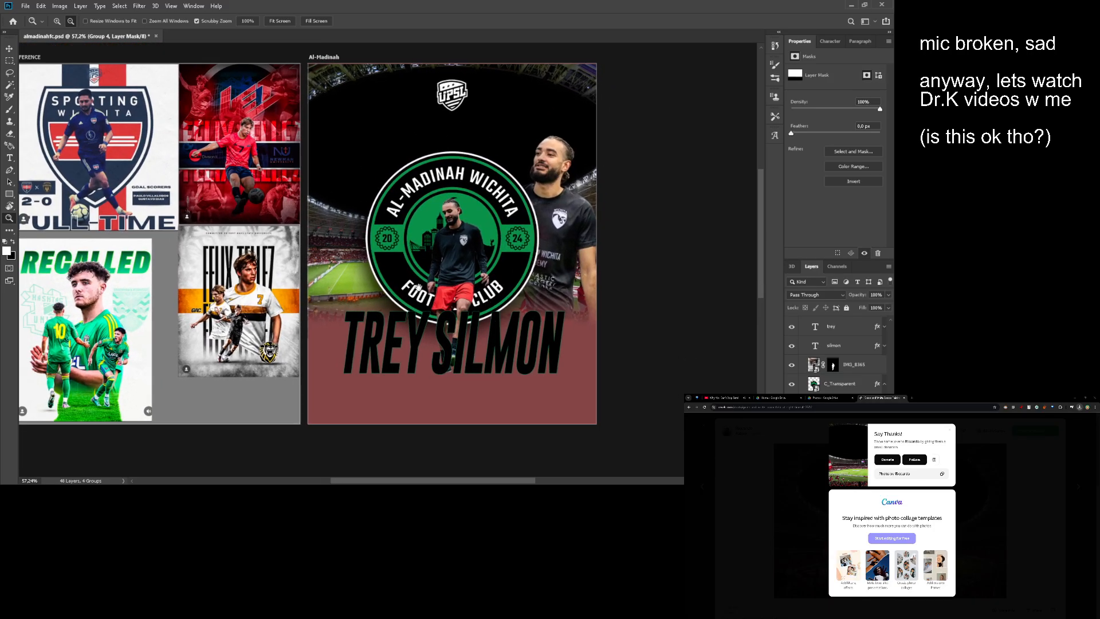
{"action": "left_click_drag", "start_coordinate": [419, 288], "coordinate": [443, 315]}
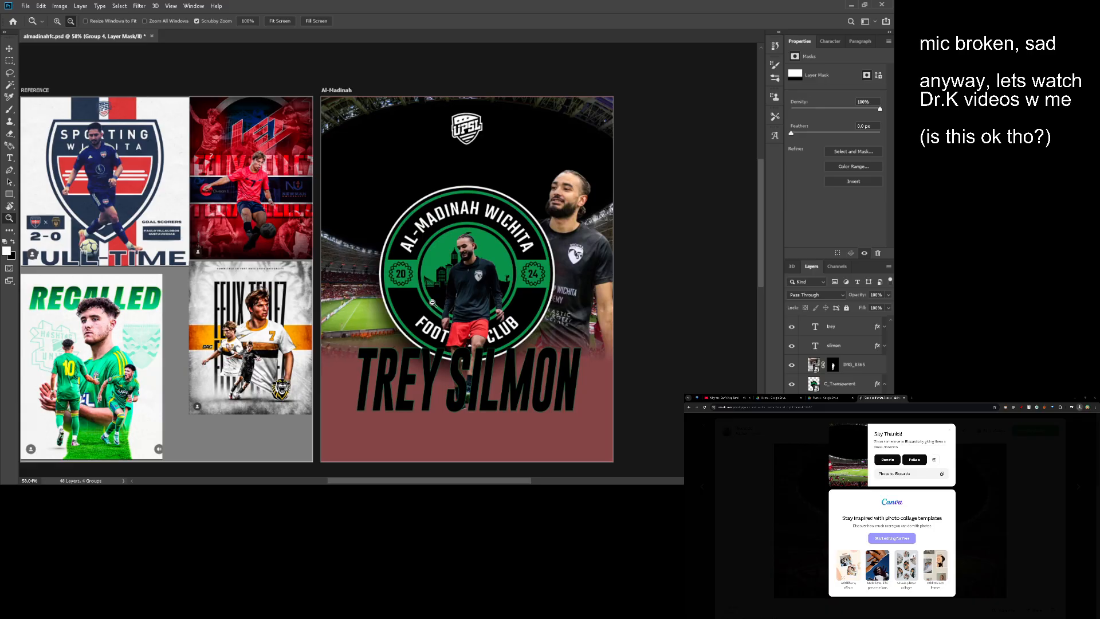
{"action": "left_click_drag", "start_coordinate": [433, 302], "coordinate": [485, 311]}
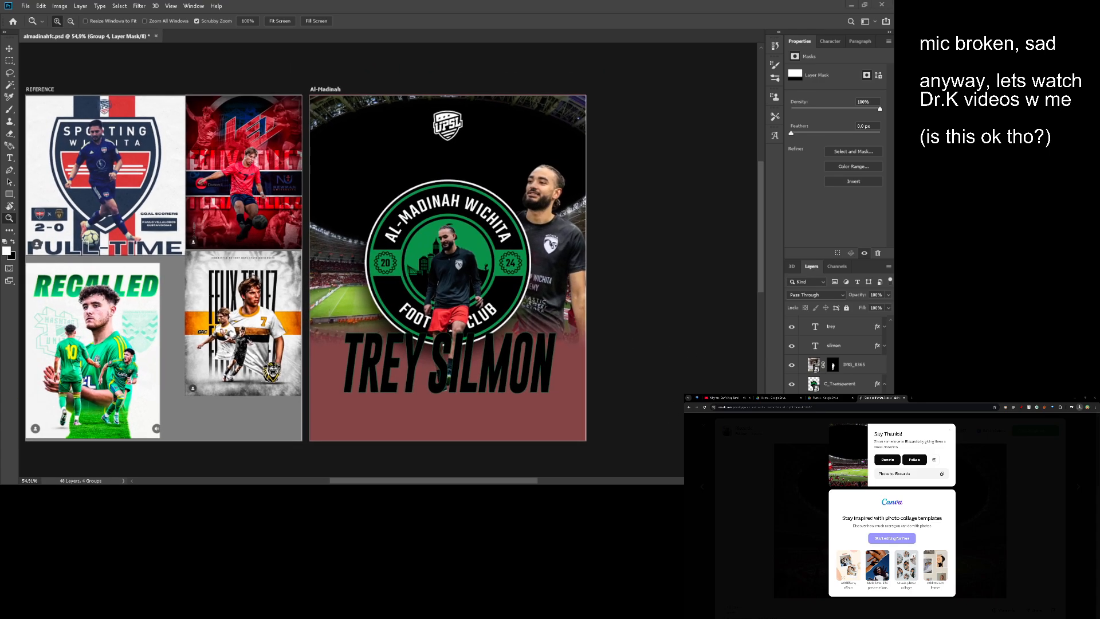
- Move the small white C_Transparent2 badge to the Al-Madinah artboard's left edge, partly outside it
{"action": "left_click", "coordinate": [428, 266], "text": "ctrl"}
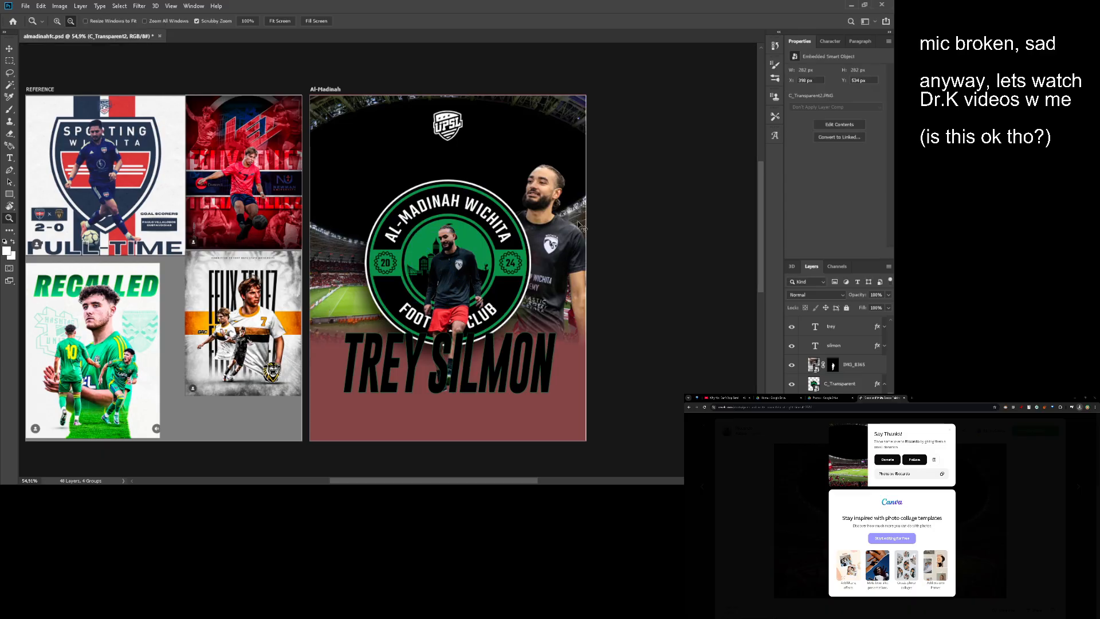
{"action": "key", "text": "v"}
{"action": "left_click_drag", "start_coordinate": [448, 262], "coordinate": [323, 260]}
{"action": "key", "text": "z"}
{"action": "left_click_drag", "start_coordinate": [323, 260], "coordinate": [382, 255]}
{"action": "key", "text": "v"}
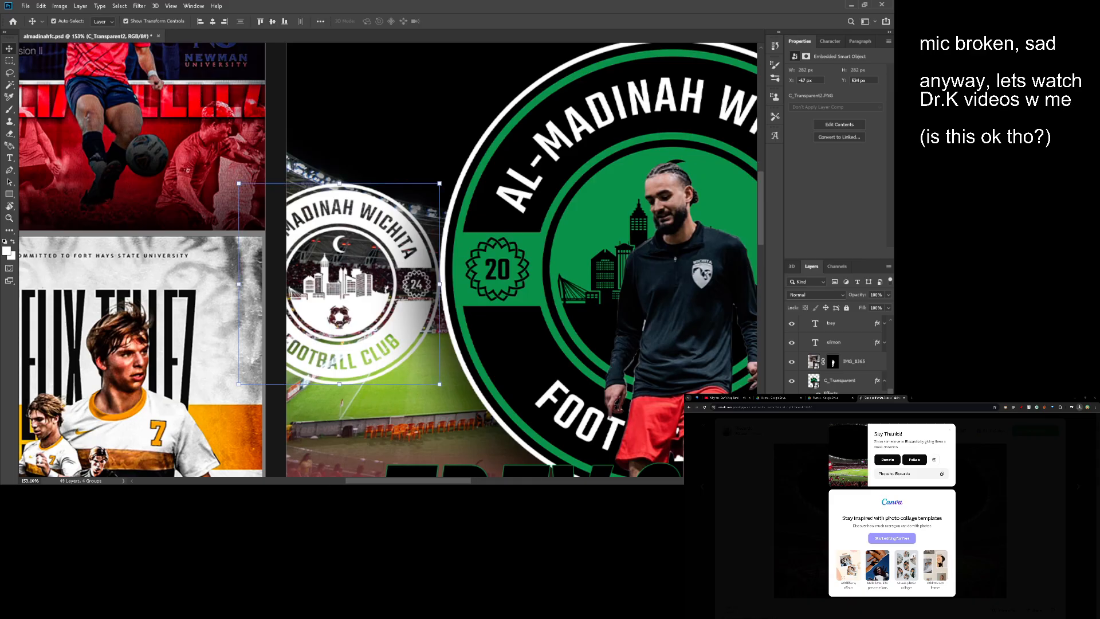
- Tint the small badge with a colour fill in the green sampled from the main badge
{"action": "key", "text": "i"}
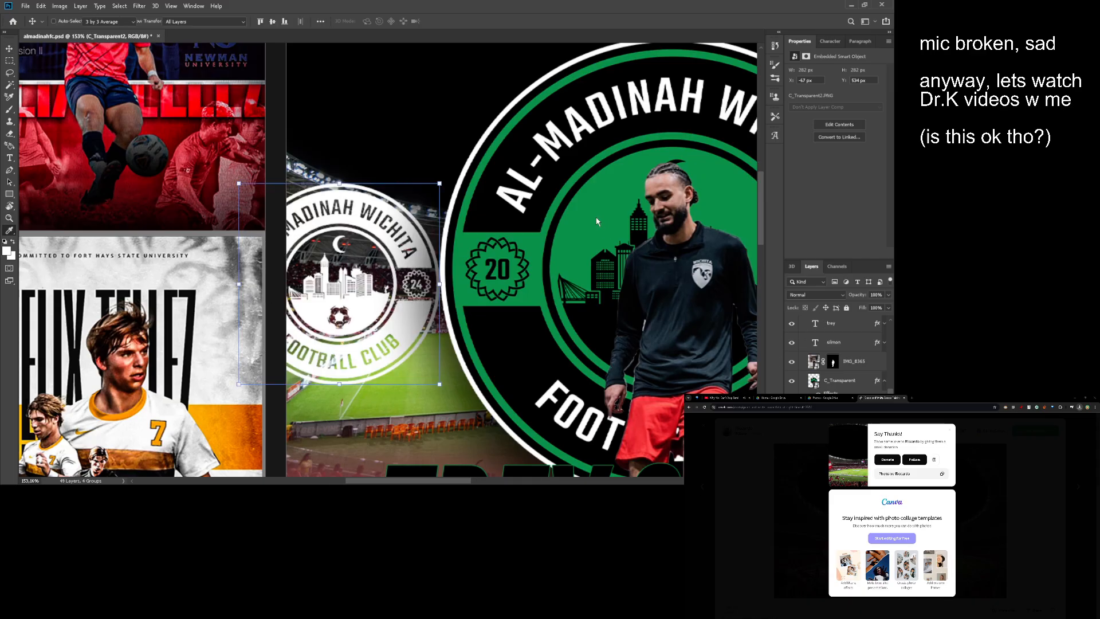
{"action": "left_click", "coordinate": [599, 201]}
{"action": "key", "text": "v"}
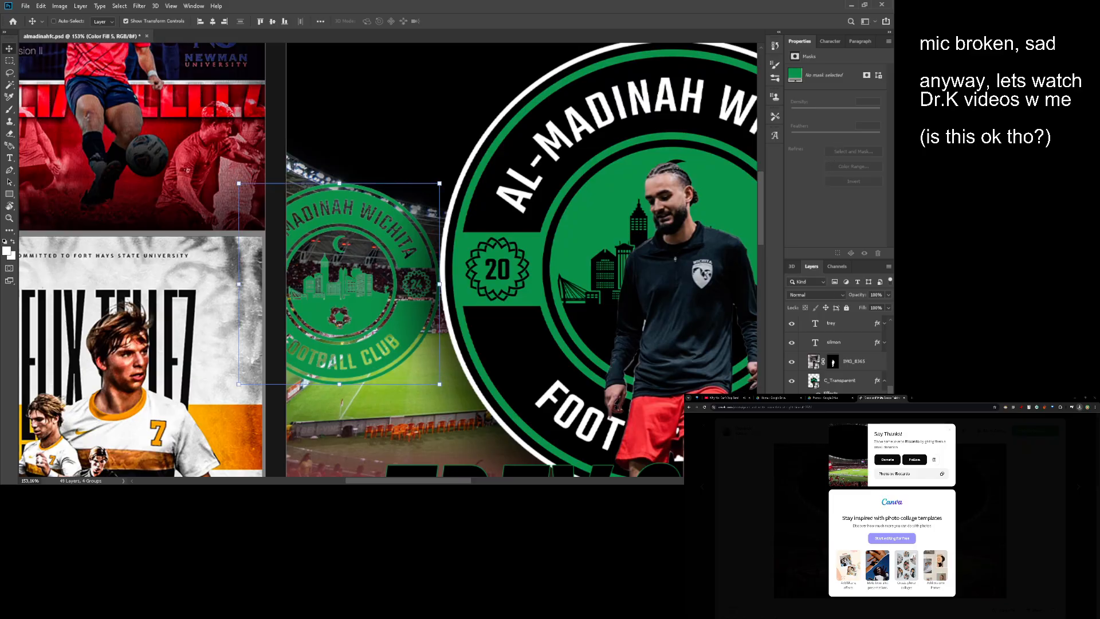
{"action": "left_click", "coordinate": [554, 338], "text": "ctrl"}
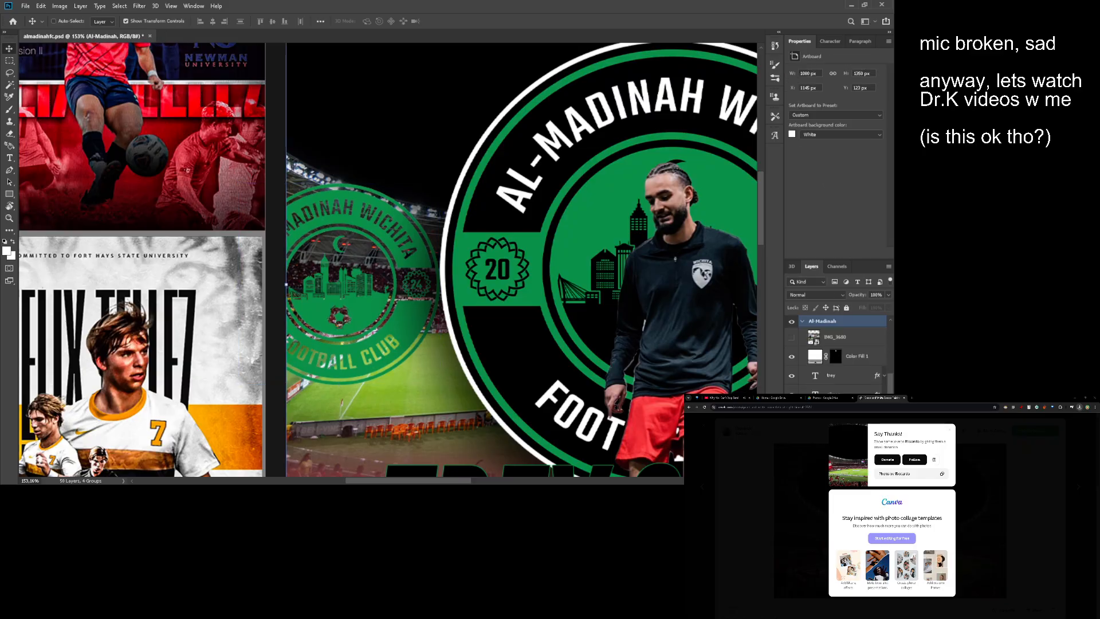
- Try Overlay, Color Burn and other blend modes on the small badge's green Color Fill 5 layer
{"action": "key", "text": "ctrl+space"}
{"action": "left_click_drag", "start_coordinate": [486, 319], "coordinate": [362, 258]}
{"action": "key", "text": "space"}
{"action": "left_click", "coordinate": [858, 360]}
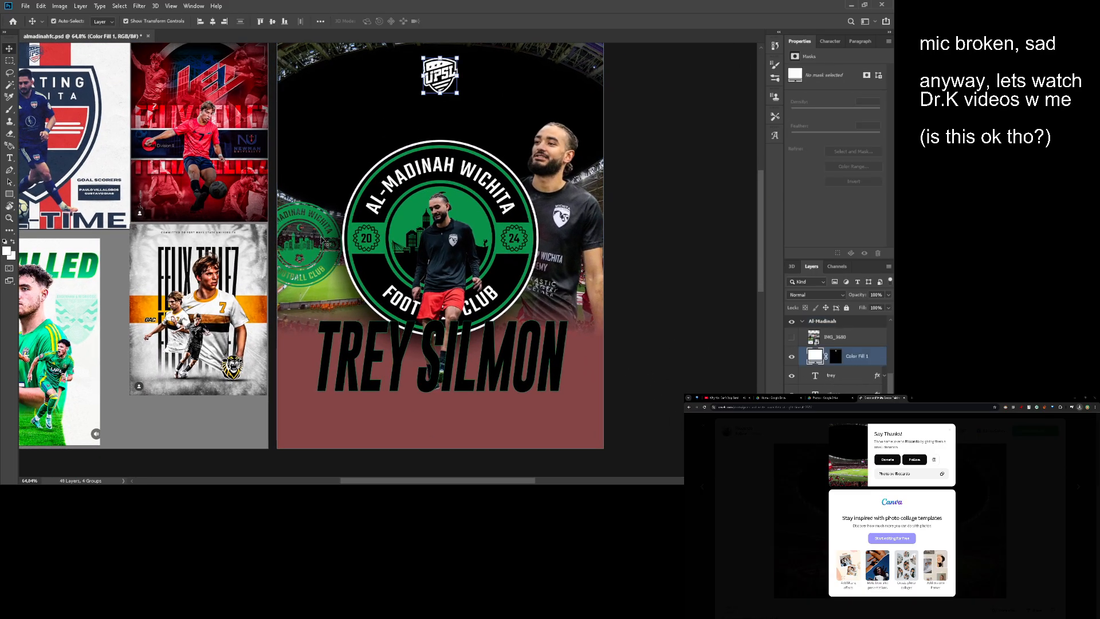
{"action": "left_click", "coordinate": [487, 106], "text": "ctrl"}
{"action": "left_click", "coordinate": [848, 433]}
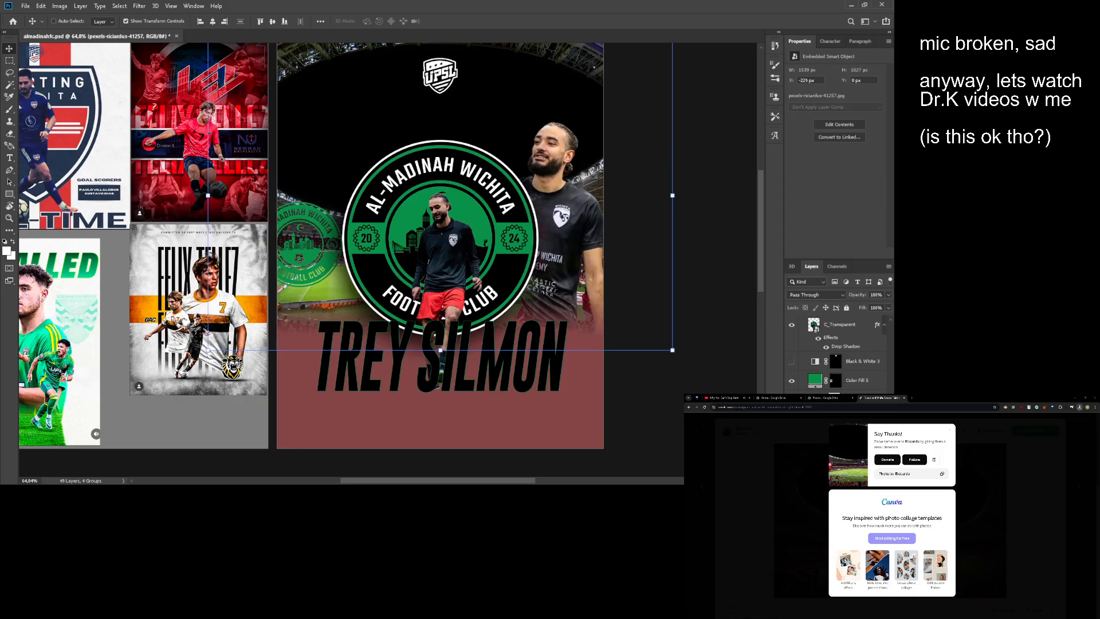
{"action": "scroll", "coordinate": [848, 433], "scroll_direction": "up", "scroll_amount": 1}
{"action": "left_click", "coordinate": [848, 434]}
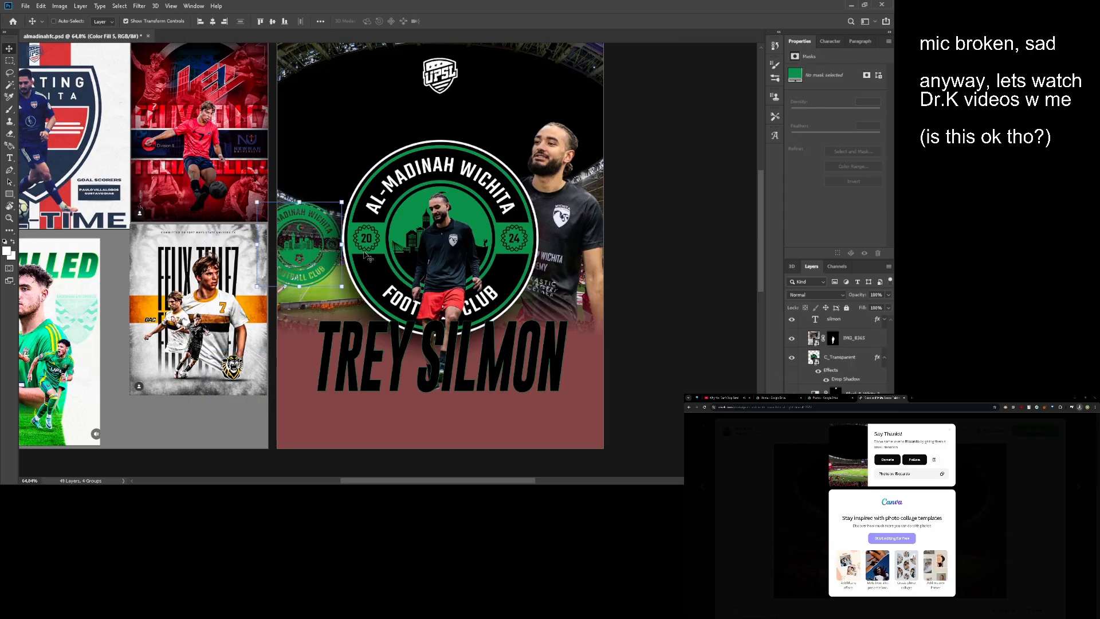
{"action": "key", "text": "space"}
{"action": "left_click_drag", "start_coordinate": [355, 242], "coordinate": [418, 266]}
{"action": "key", "text": "z"}
{"action": "left_click", "coordinate": [806, 295]}
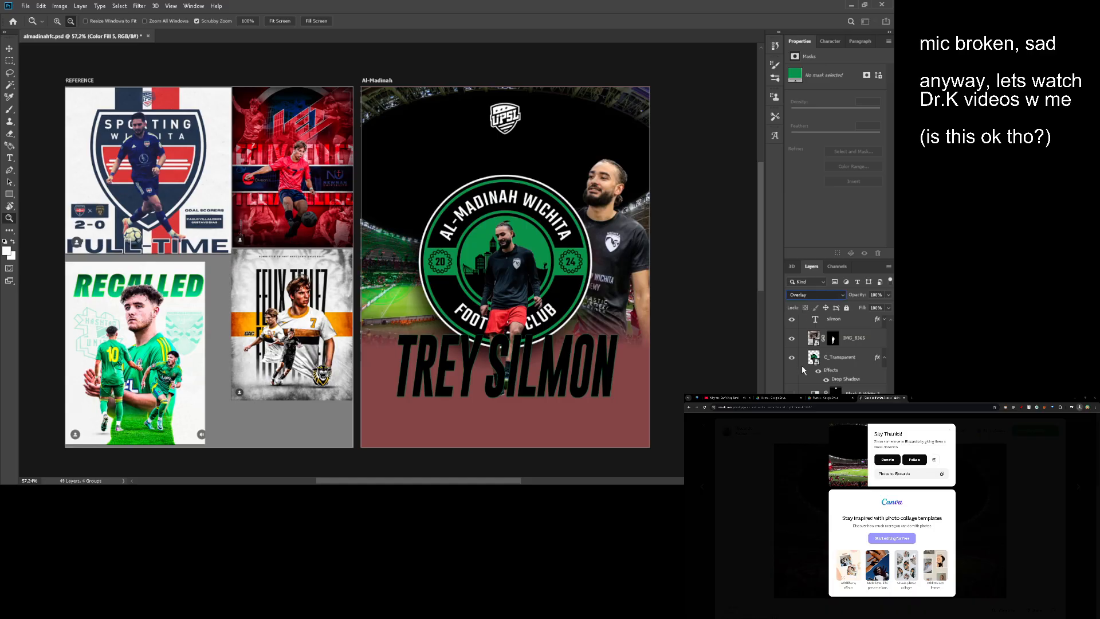
{"action": "key", "text": "Up"}
{"action": "key", "text": "Up"}
{"action": "key", "text": "Up"}
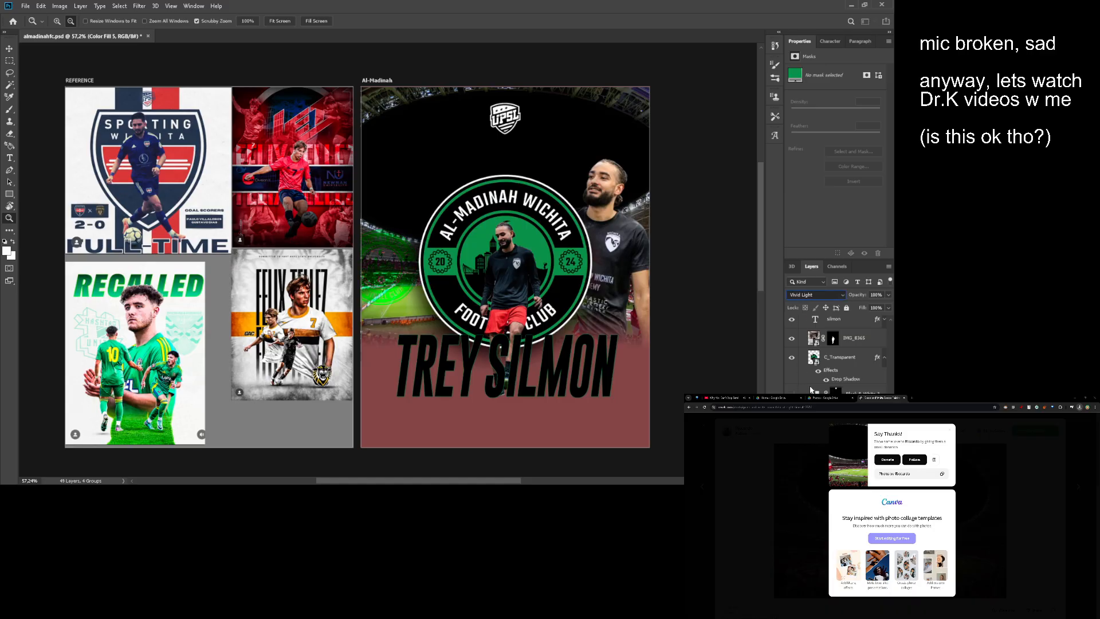
{"action": "left_click", "coordinate": [807, 288]}
- Remove the green fill from the small C_Transparent2 badge and set the badge's blend mode to Overlay
{"action": "left_click", "coordinate": [568, 286], "text": "alt"}
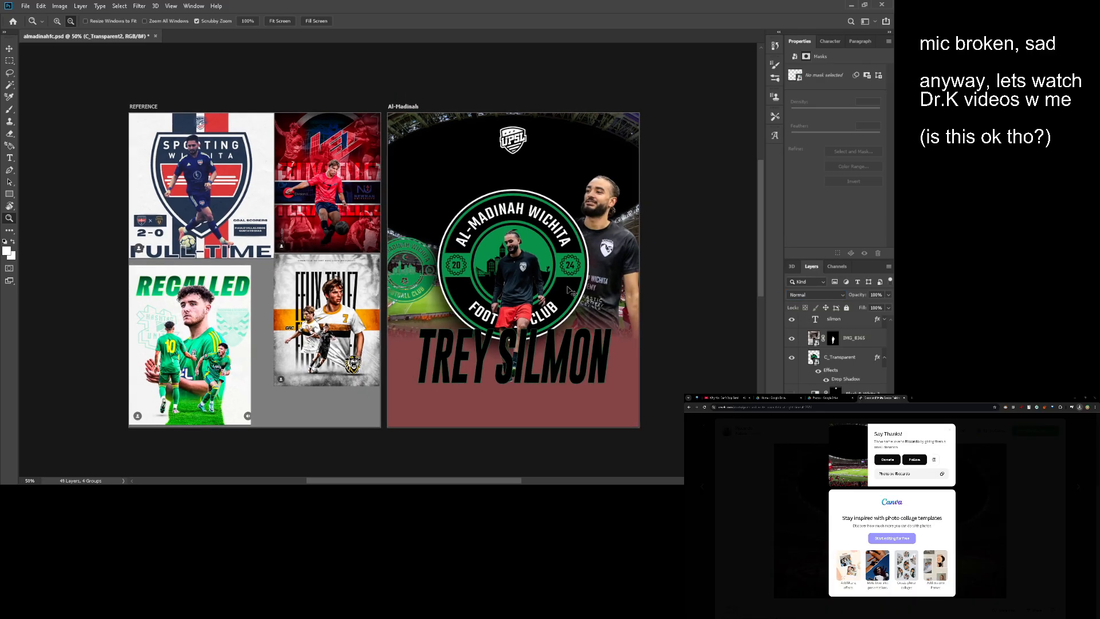
{"action": "key", "text": "v"}
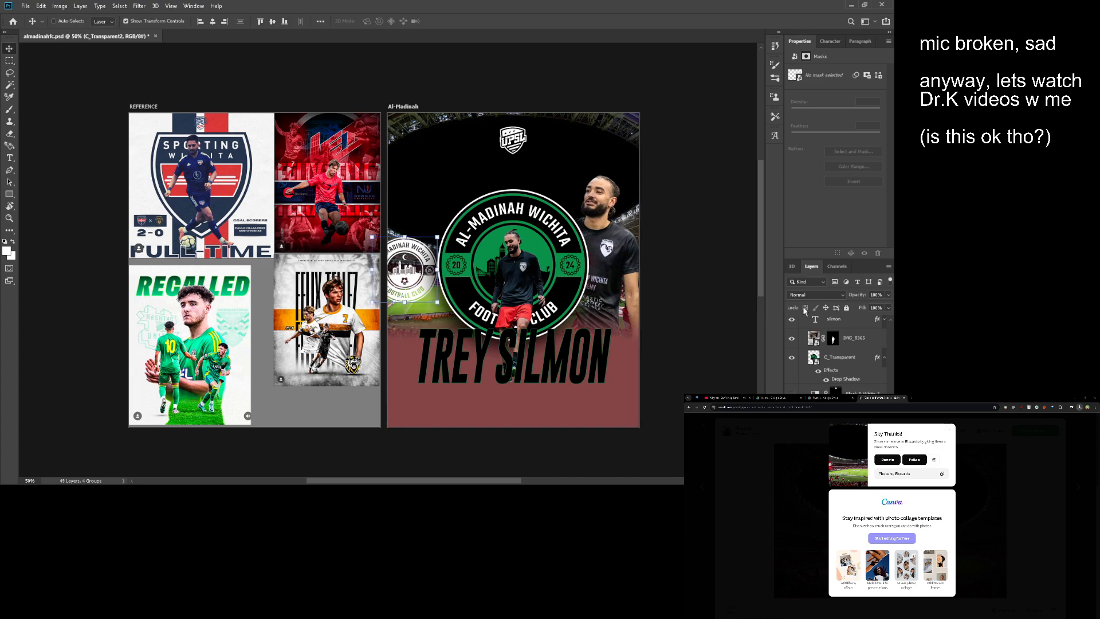
{"action": "left_click", "coordinate": [813, 294]}
{"action": "left_click", "coordinate": [820, 362]}
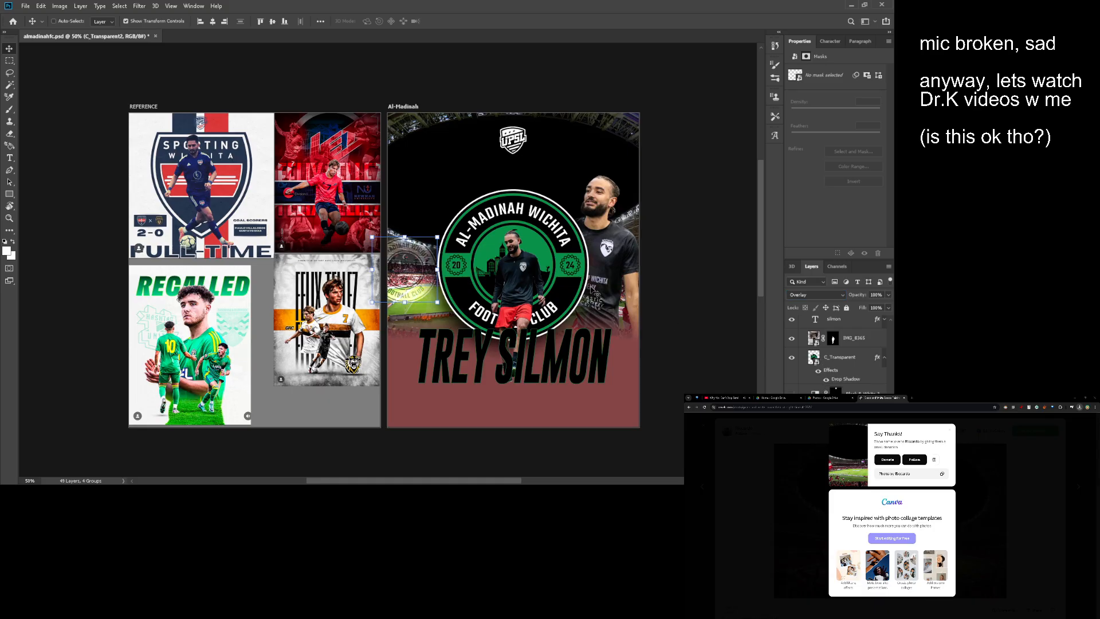
- Duplicate the small Overlay badge and place the copy at the same height on the artboard's right edge
{"action": "left_click_drag", "start_coordinate": [566, 277], "coordinate": [509, 271]}
{"action": "left_click_drag", "start_coordinate": [509, 271], "coordinate": [651, 265], "text": "alt"}
{"action": "key", "text": "ctrl+j"}
{"action": "left_click_drag", "start_coordinate": [544, 273], "coordinate": [520, 282]}
{"action": "left_click_drag", "start_coordinate": [573, 289], "coordinate": [596, 285], "text": "alt"}
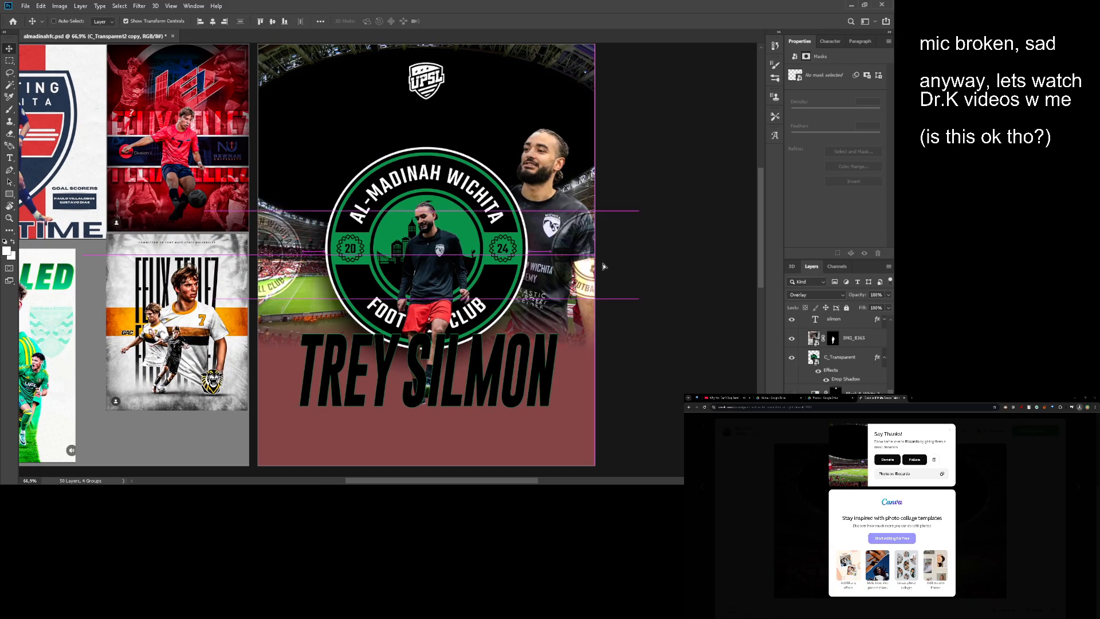
{"action": "left_click_drag", "start_coordinate": [463, 262], "coordinate": [447, 262], "text": "alt"}
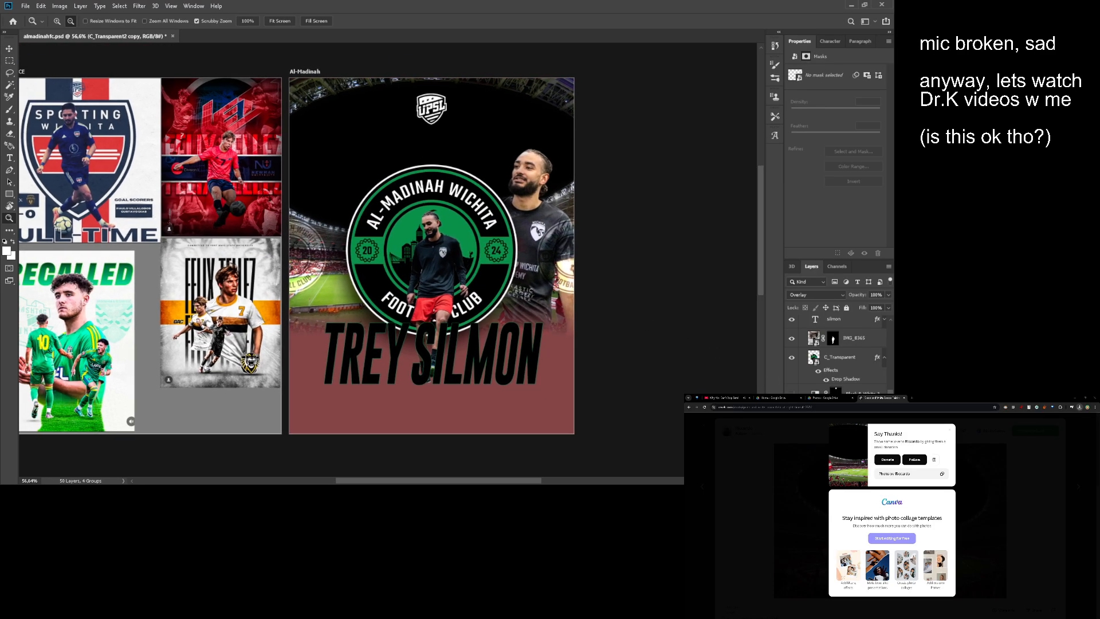
{"action": "left_click", "coordinate": [309, 255], "text": "ctrl+shift"}
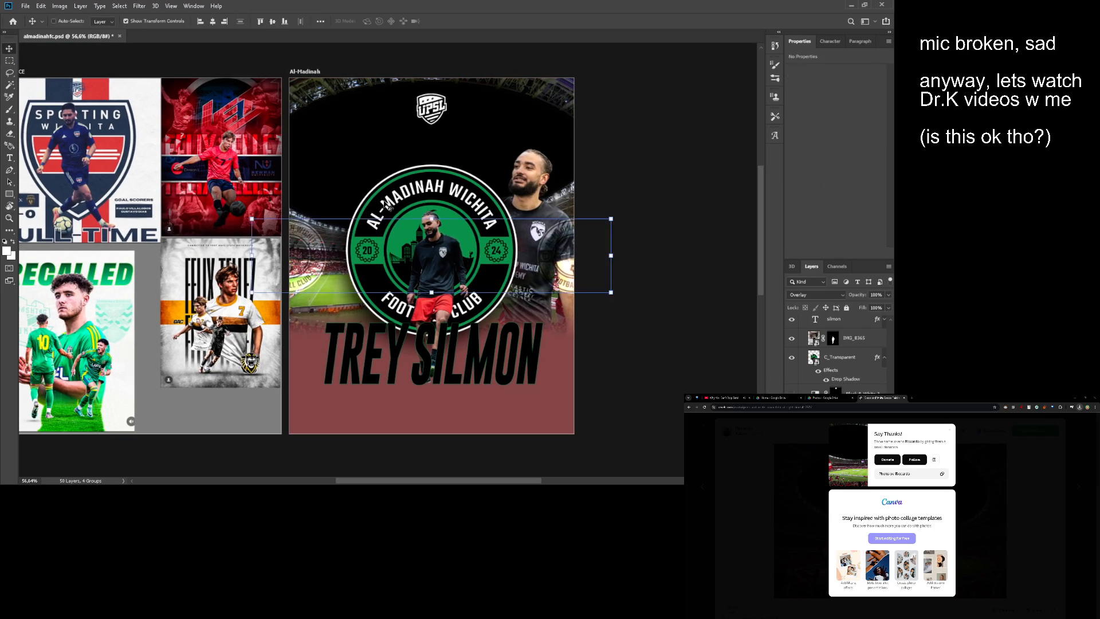
{"action": "key", "text": "alt+space"}
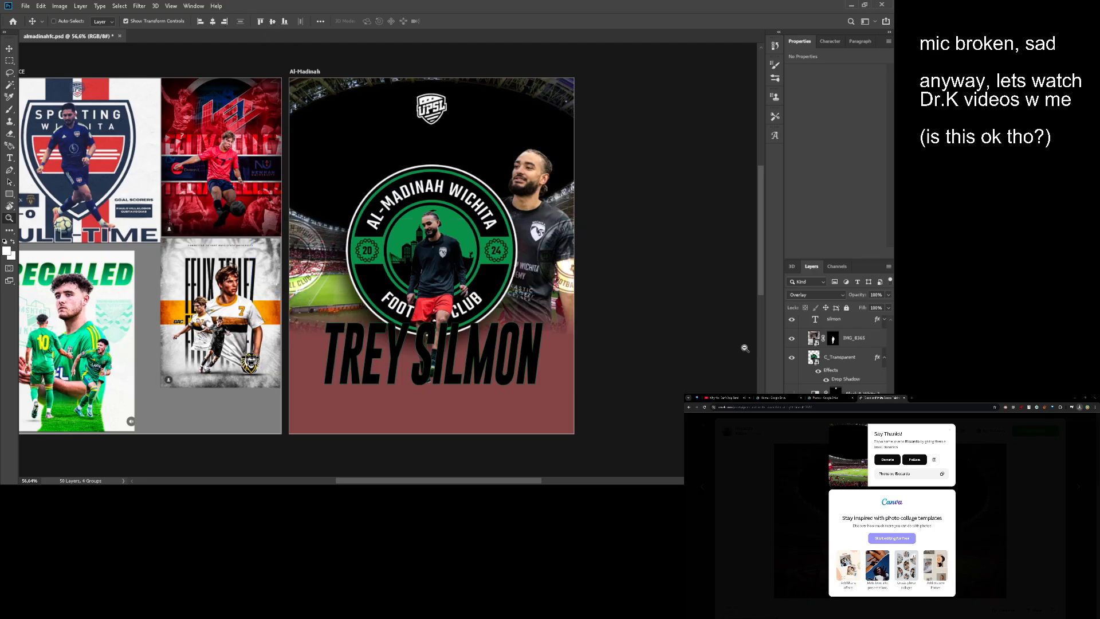
{"action": "scroll", "coordinate": [460, 249], "scroll_direction": "down", "scroll_amount": 1}
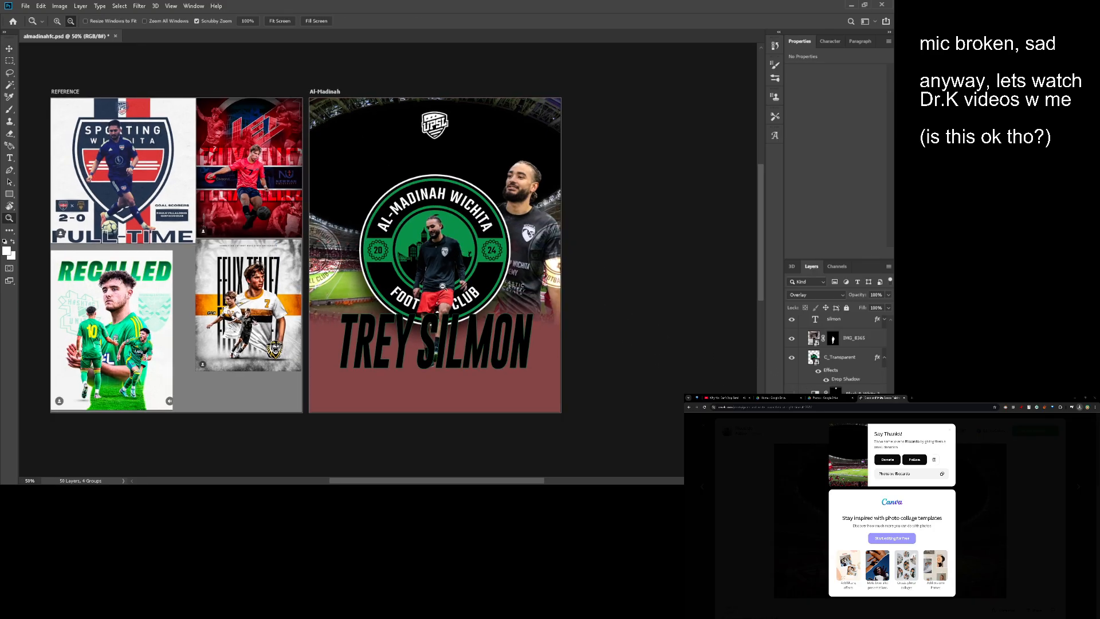
{"action": "scroll", "coordinate": [443, 287], "scroll_direction": "up", "scroll_amount": 1}
{"action": "left_click_drag", "start_coordinate": [457, 230], "coordinate": [477, 222]}
{"action": "key", "text": "ctrl+space"}
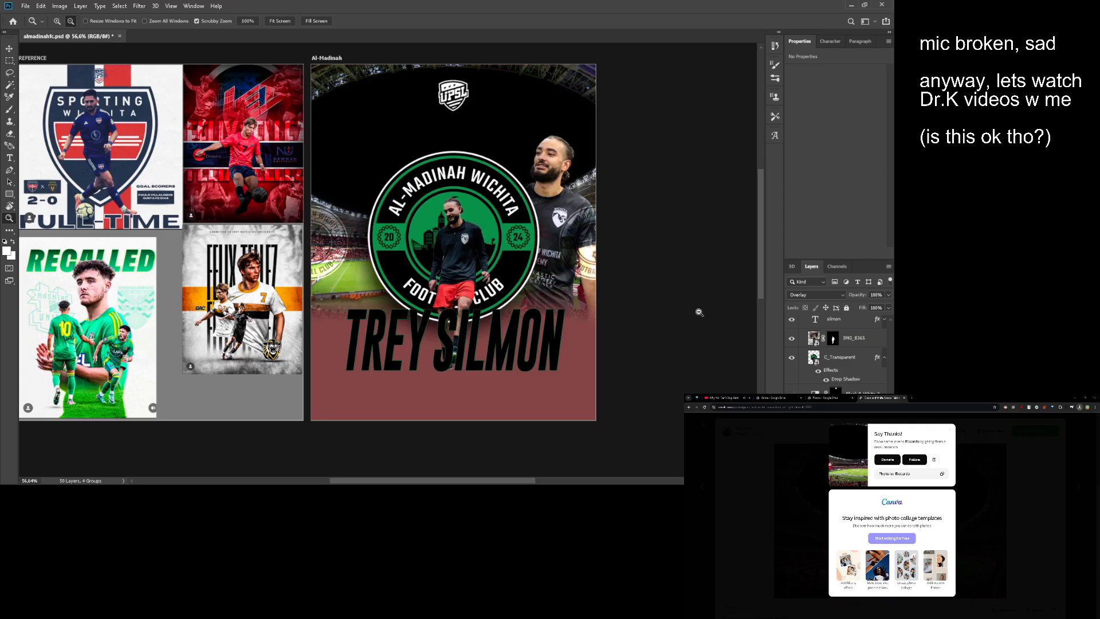
{"action": "scroll", "coordinate": [837, 349], "scroll_direction": "down", "scroll_amount": 1}
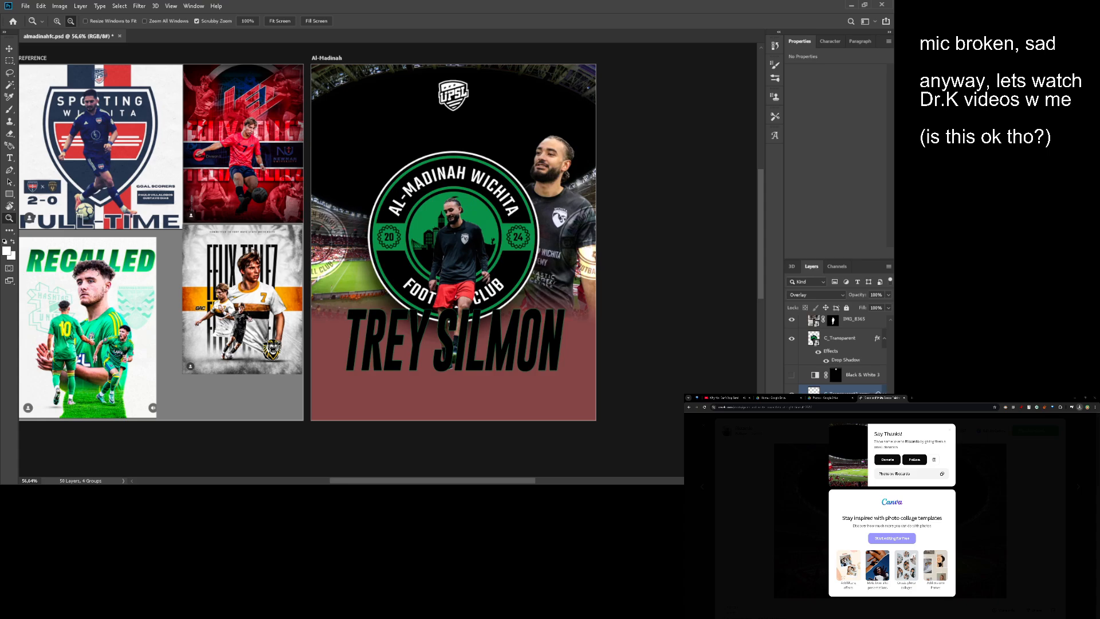
- Place the "19. Plastik texture foto by Freeject.net" image and move it down over the name text
{"action": "left_click", "coordinate": [842, 429]}
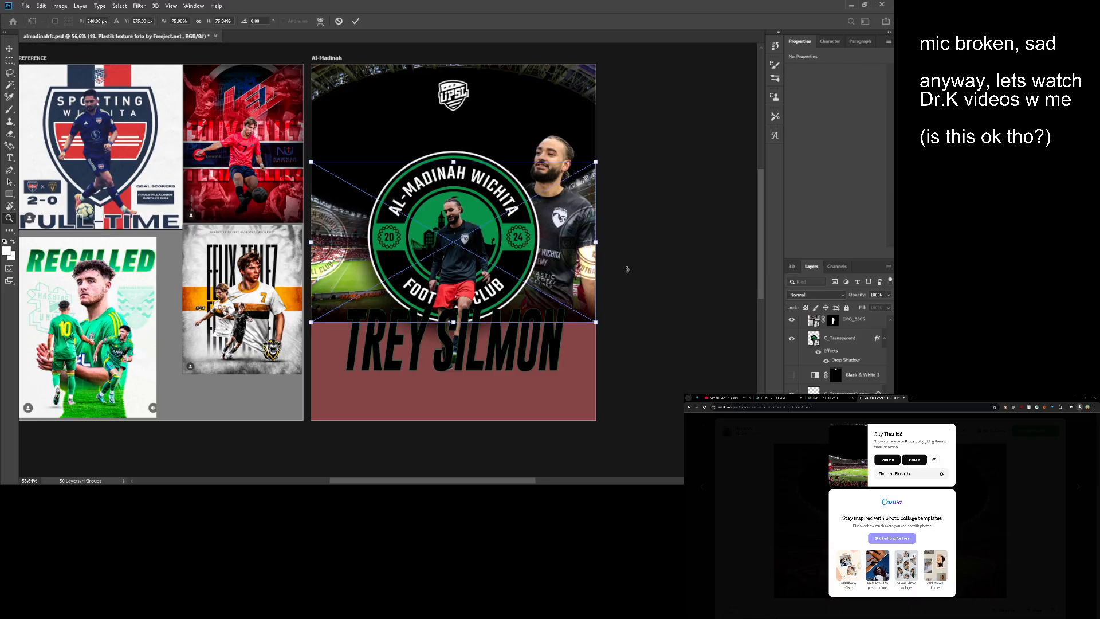
{"action": "key", "text": "Return"}
{"action": "key", "text": "v"}
{"action": "left_click_drag", "start_coordinate": [551, 265], "coordinate": [545, 356]}
- Try flipping the plastic texture image and undo the flip
{"action": "key", "text": "ctrl+t"}
{"action": "right_click", "coordinate": [527, 343]}
{"action": "left_click", "coordinate": [548, 447]}
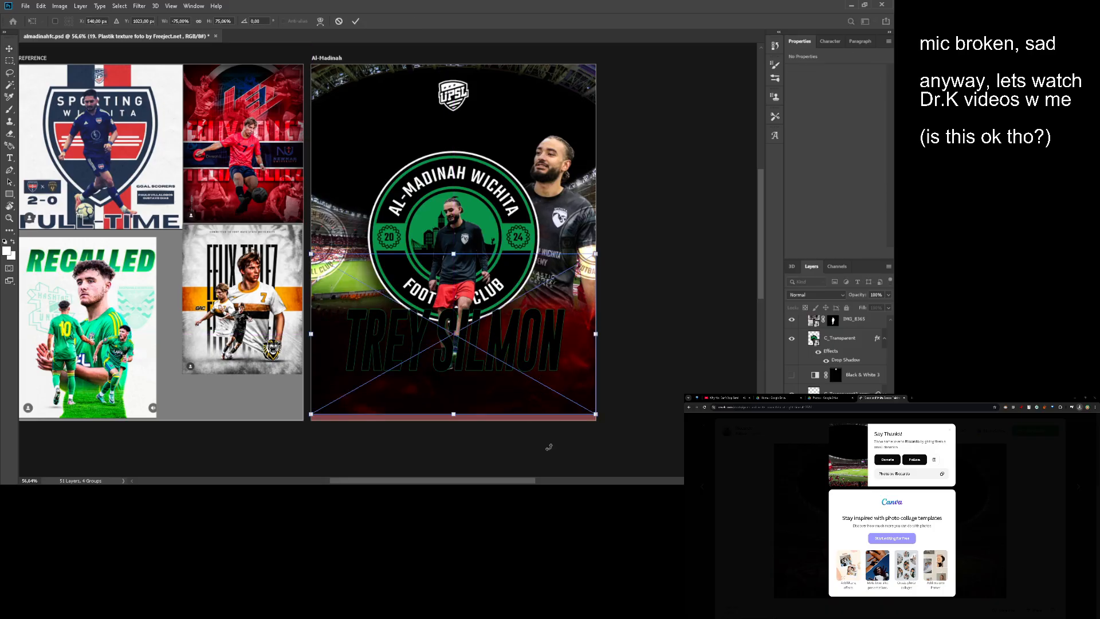
{"action": "key", "text": "ctrl+z"}
{"action": "key", "text": "Return"}
- Position the plastic texture over the reddish base at the artboard's bottom, at X 0 px and Y 679 px
{"action": "left_click_drag", "start_coordinate": [563, 336], "coordinate": [561, 377]}
{"action": "key", "text": "z"}
{"action": "scroll", "coordinate": [837, 356], "scroll_direction": "down", "scroll_amount": 1}
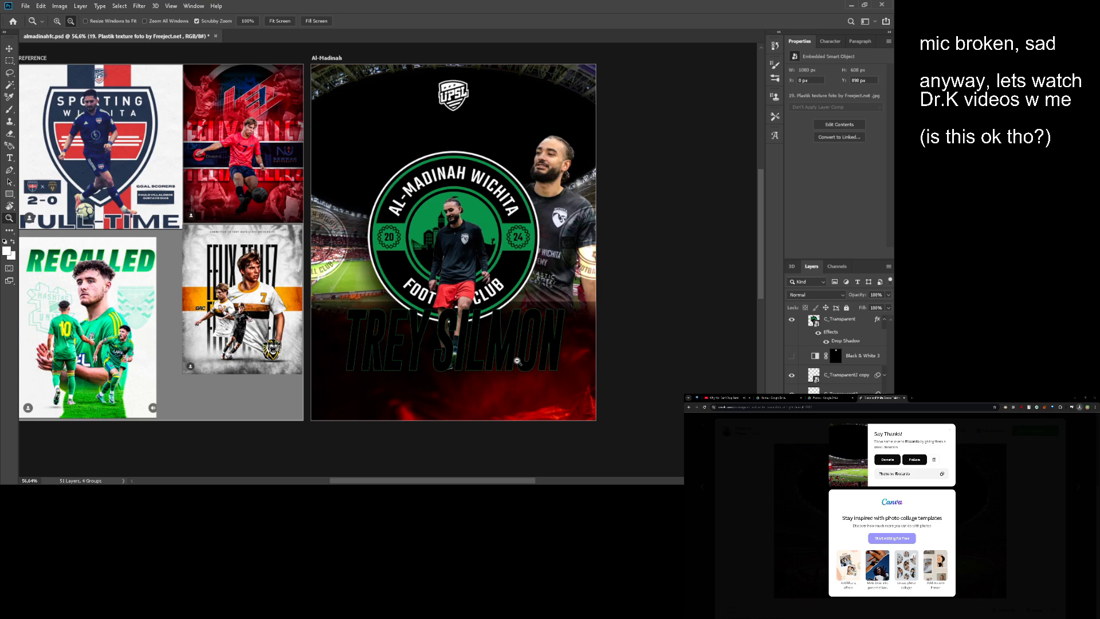
{"action": "key", "text": "v"}
{"action": "left_click_drag", "start_coordinate": [517, 360], "coordinate": [548, 338]}
{"action": "key", "text": "ctrl+0"}
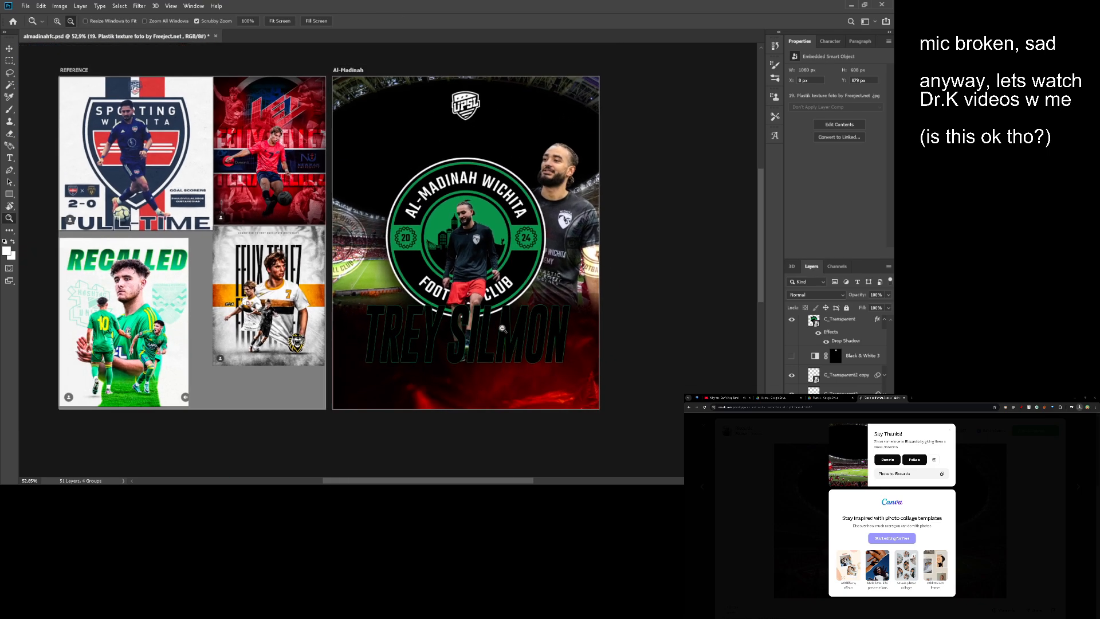
- Try the plastic texture flipped vertically and delete it from the poster's base
{"action": "key", "text": "ctrl+t"}
{"action": "mouse_move", "coordinate": [468, 241]}
{"action": "left_mouse_down"}
{"action": "mouse_move", "coordinate": [468, 255]}
{"action": "mouse_move", "coordinate": [471, 241]}
{"action": "left_mouse_up"}
{"action": "key", "text": "Return"}
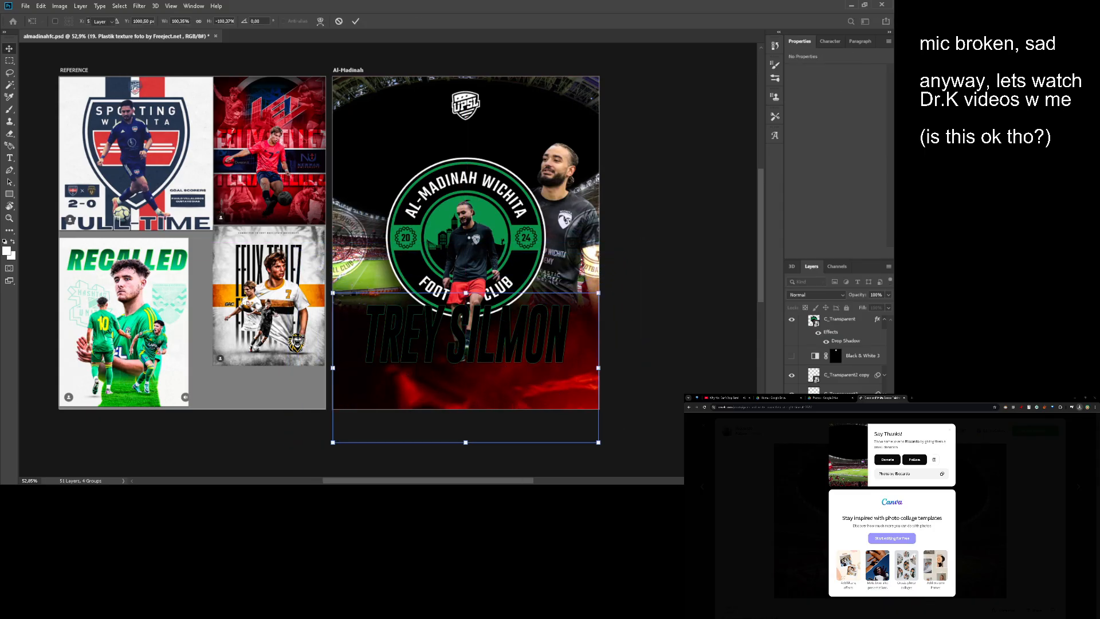
{"action": "key", "text": "Delete"}
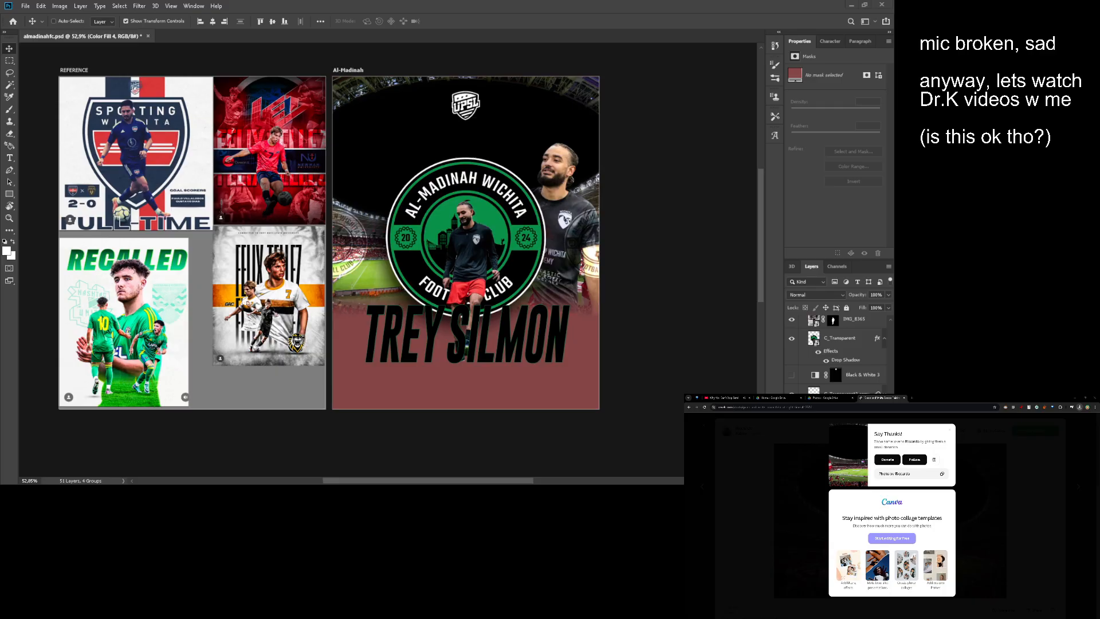
- Place the "Freebie-GraffitiTextures-08" image and move it down over the poster's base, at X 0 px and Y 691 px
{"action": "left_click", "coordinate": [505, 242], "text": "ctrl"}
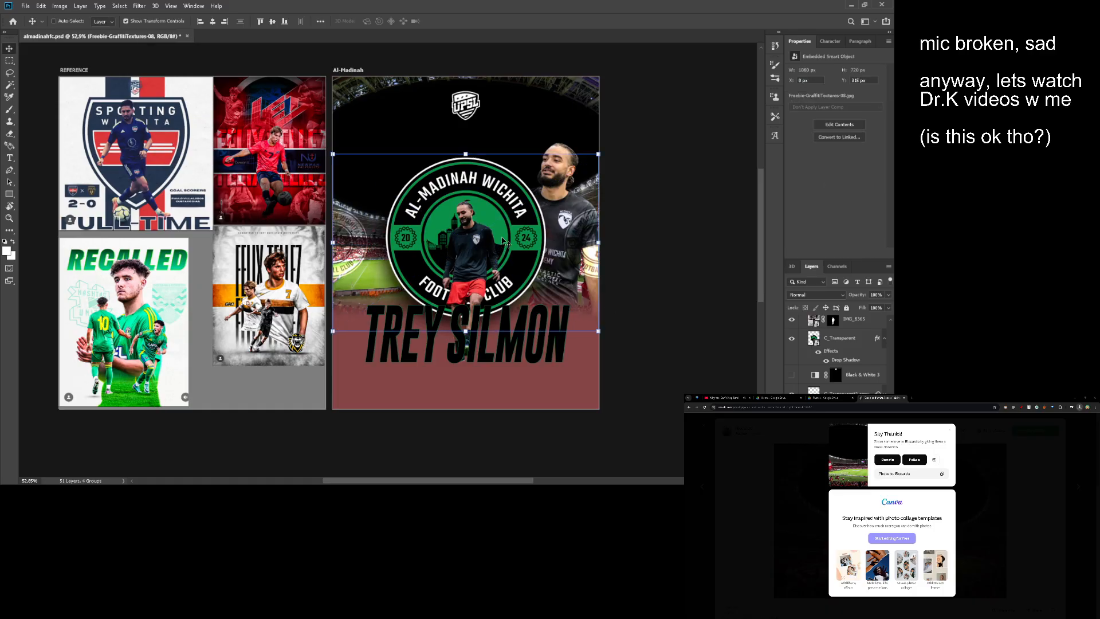
{"action": "left_click_drag", "start_coordinate": [504, 242], "coordinate": [505, 327]}
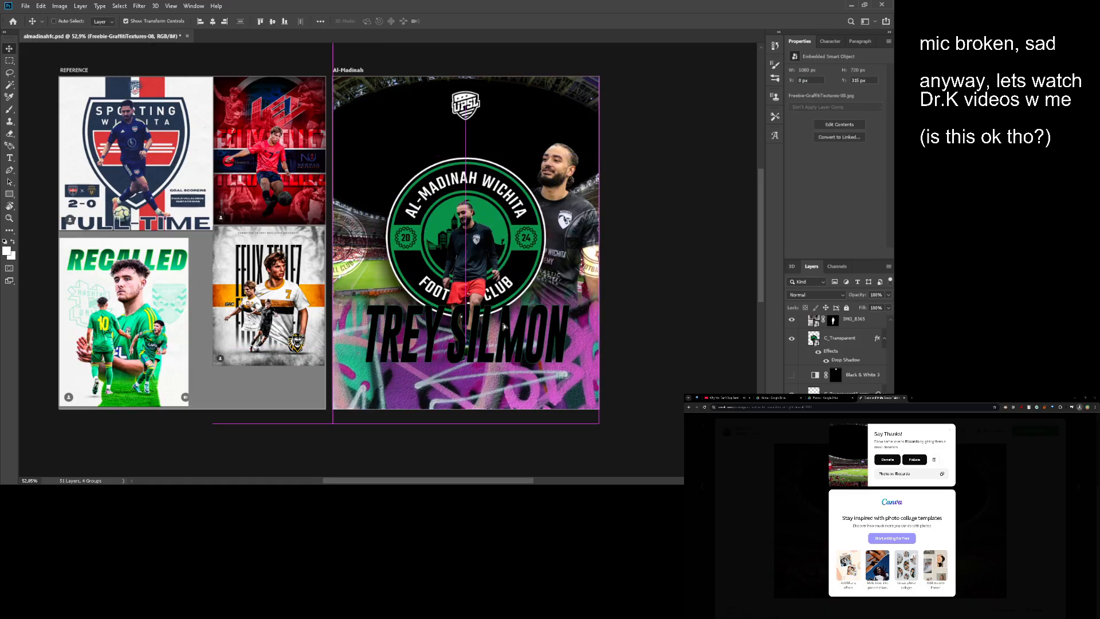
{"action": "scroll", "coordinate": [504, 326], "scroll_direction": "up", "scroll_amount": 3}
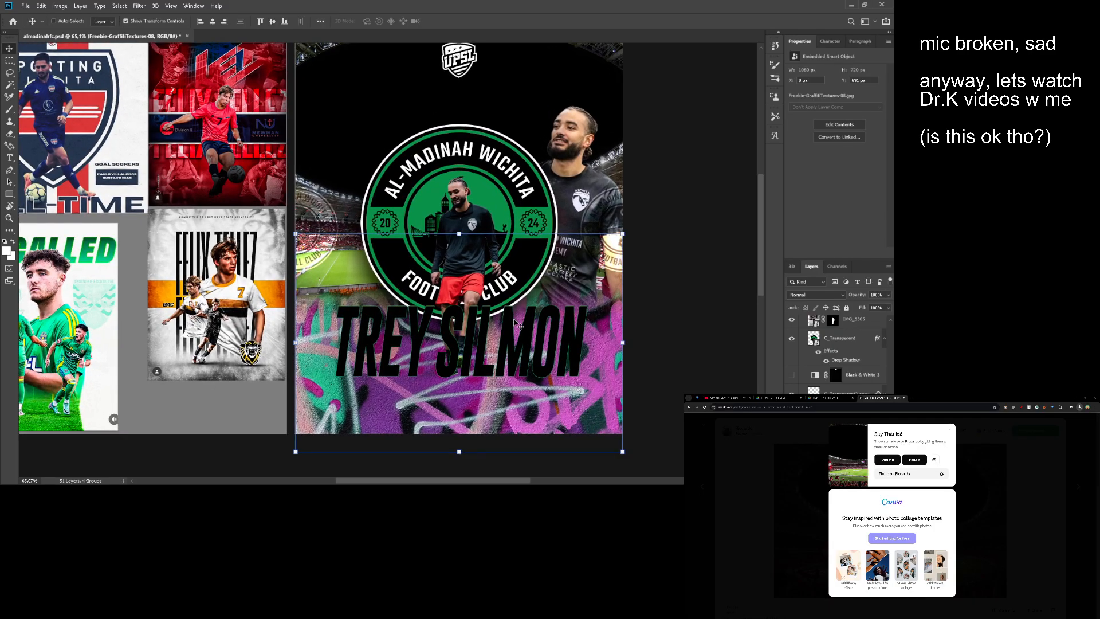
{"action": "left_click_drag", "start_coordinate": [514, 319], "coordinate": [507, 317]}
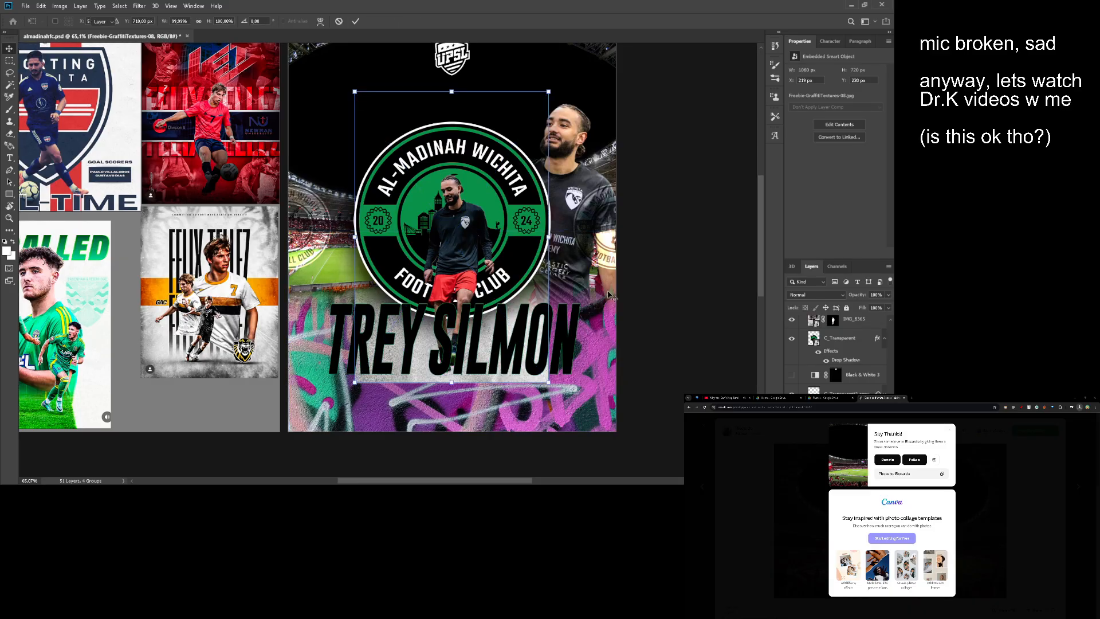
- Rotate the placed "paper texture by freeject.net 4" image 90°, scale it to about 114% over the poster's base, and put it beneath the graffiti texture
{"action": "key", "text": "Return"}
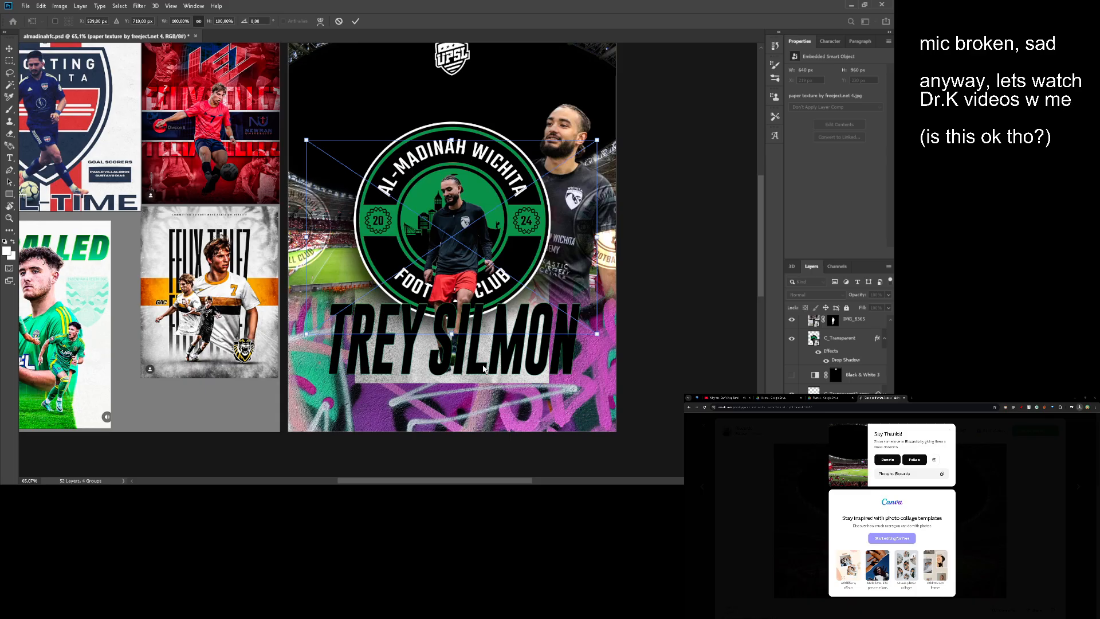
{"action": "key", "text": "ctrl+t"}
{"action": "left_click_drag", "start_coordinate": [480, 400], "coordinate": [309, 258]}
{"action": "left_click_drag", "start_coordinate": [479, 257], "coordinate": [474, 360]}
{"action": "left_click_drag", "start_coordinate": [449, 244], "coordinate": [455, 216]}
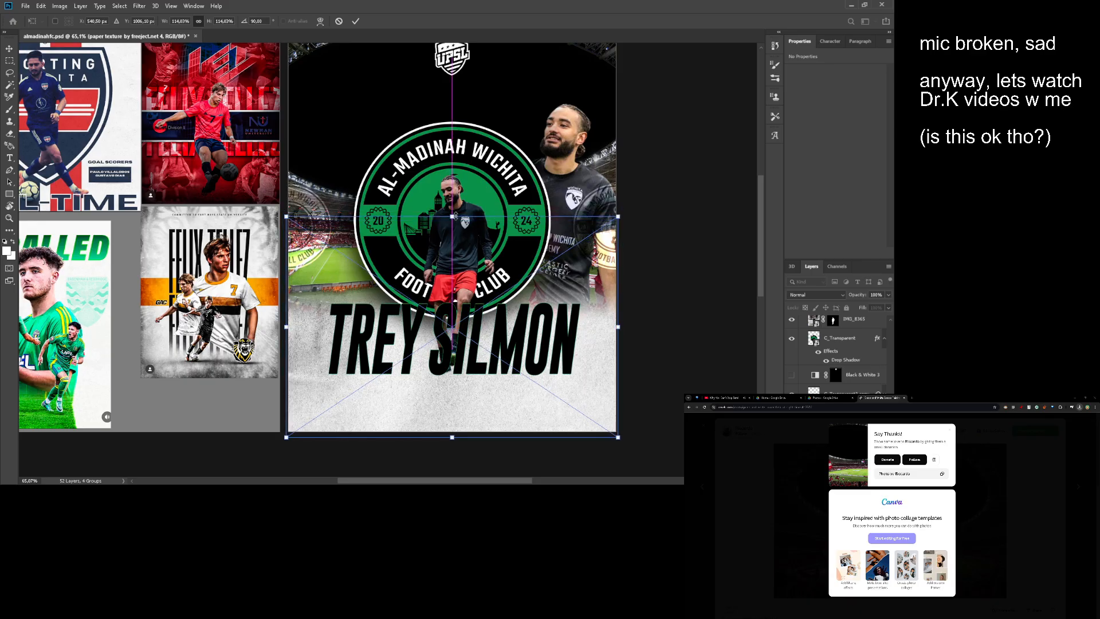
{"action": "key", "text": "Return"}
{"action": "left_click_drag", "start_coordinate": [449, 325], "coordinate": [456, 279]}
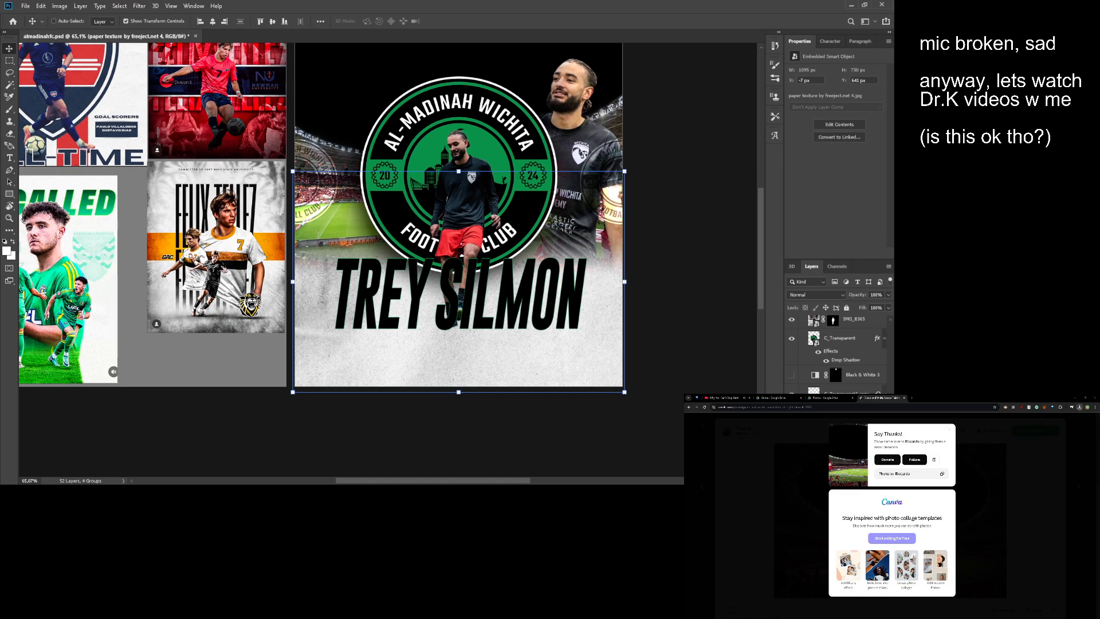
{"action": "key", "text": "Delete"}
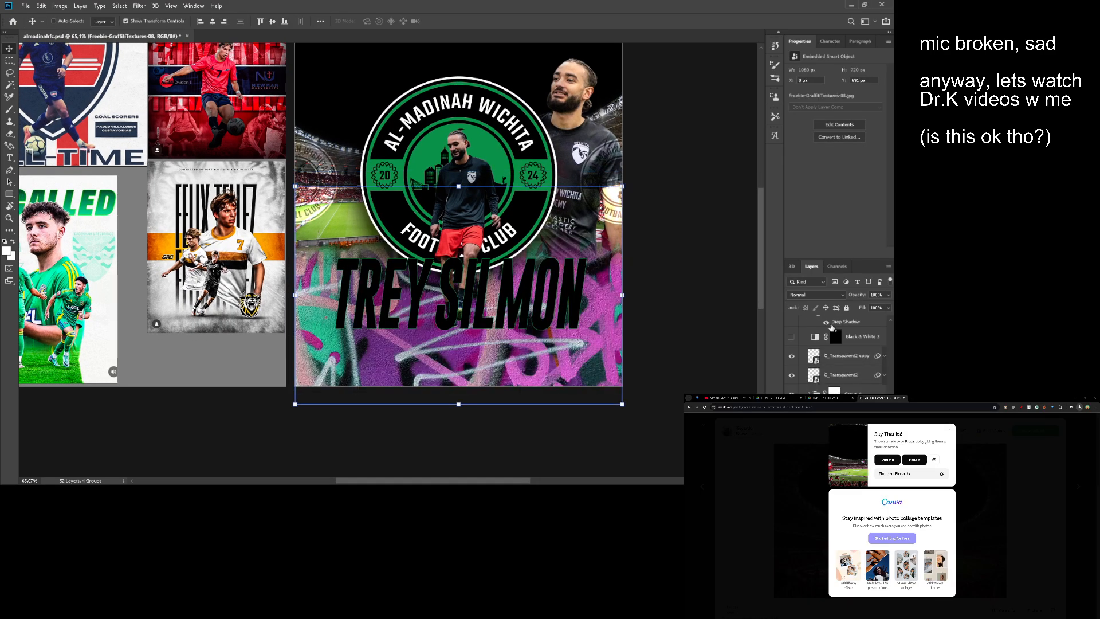
- Set the graffiti texture's blend mode to Pin Light and its opacity to 30%
{"action": "key", "text": "shift+alt+d"}
{"action": "key", "text": "shift+alt+o"}
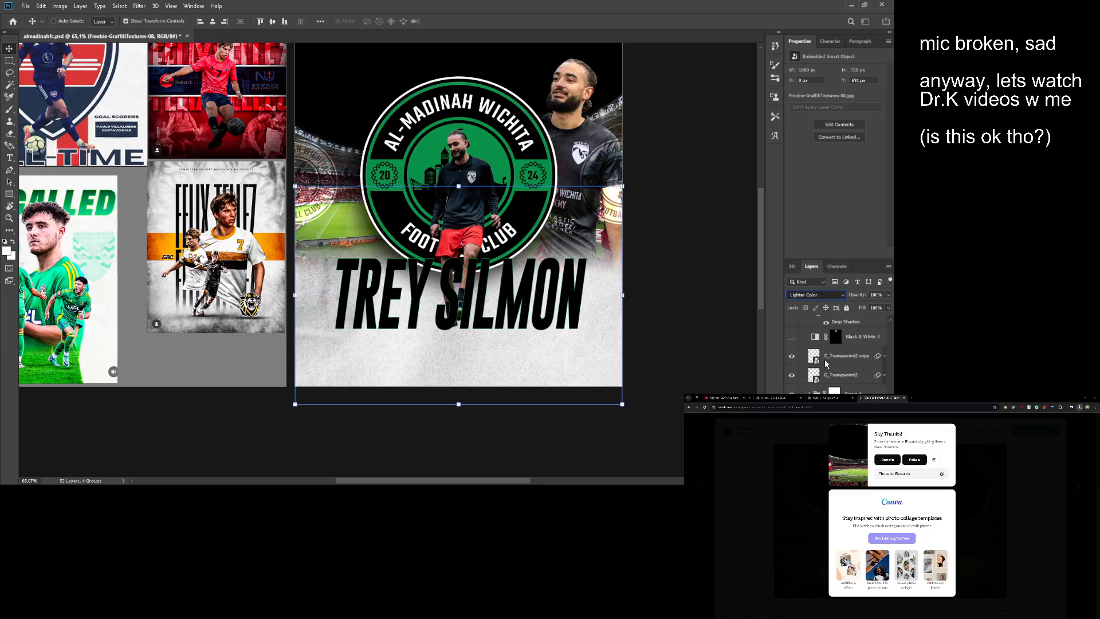
{"action": "key", "text": "shift+alt+v"}
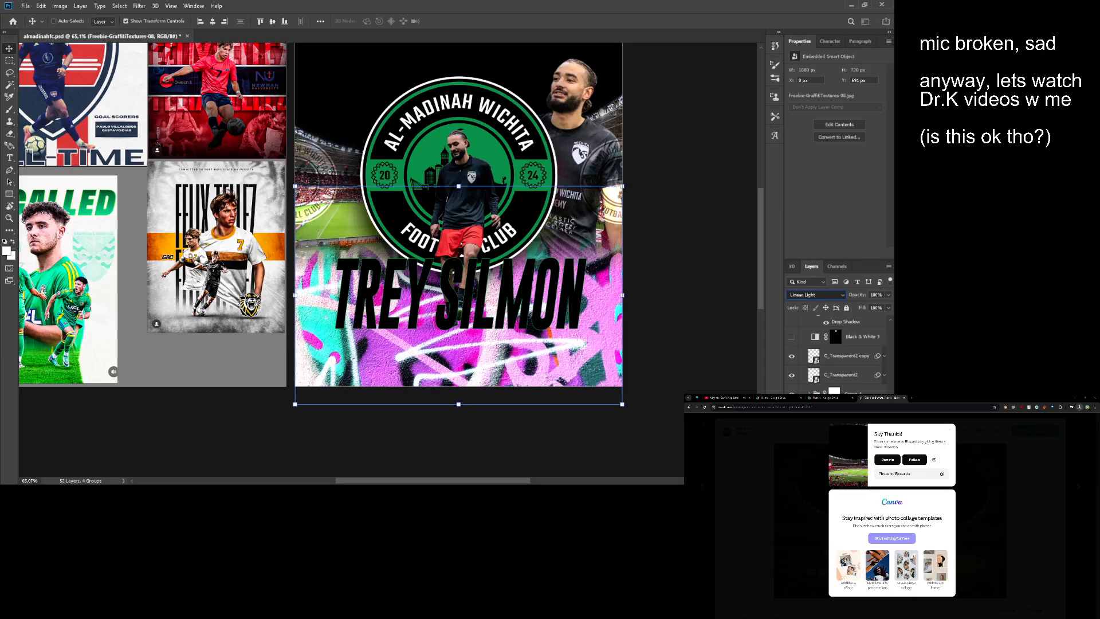
{"action": "key", "text": "shift+alt+l"}
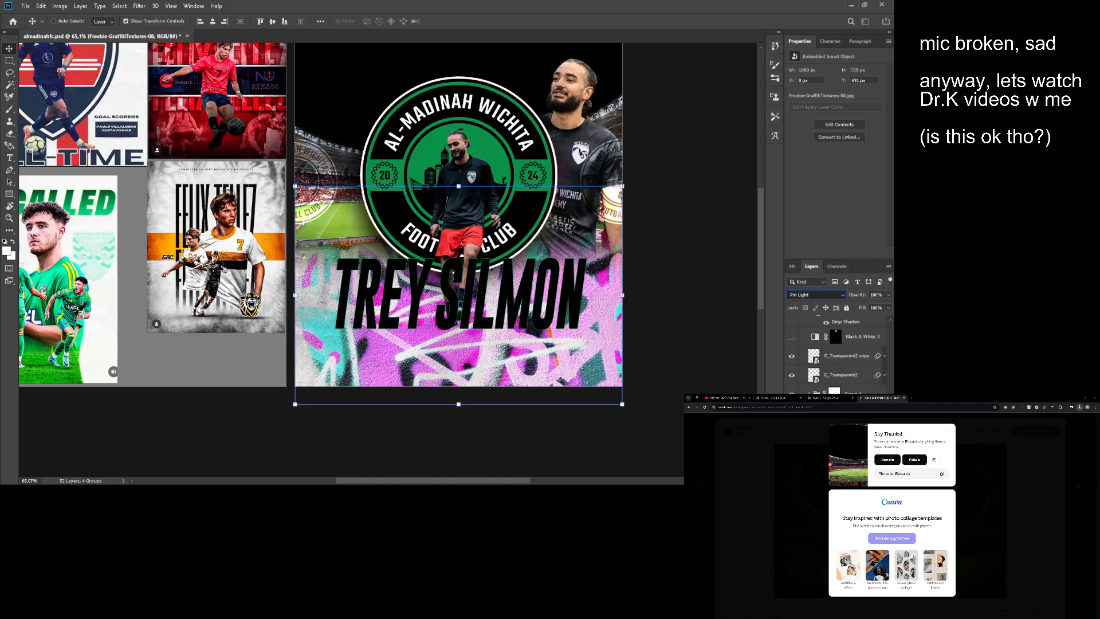
{"action": "double_click", "coordinate": [873, 294]}
{"action": "type", "text": "50"}
{"action": "key", "text": "ctrl+a"}
{"action": "type", "text": "30"}
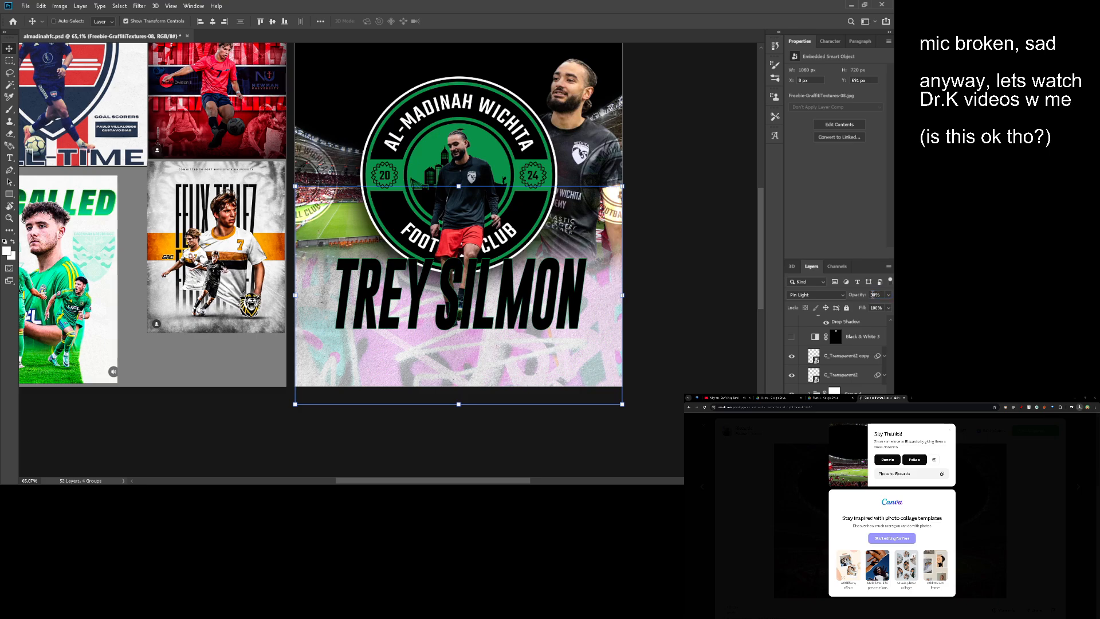
{"action": "key", "text": "Return"}
- Shift the hue of the graffiti texture to red, yellow and blue tones
{"action": "left_click_drag", "start_coordinate": [604, 231], "coordinate": [534, 283]}
{"action": "left_click", "coordinate": [548, 283], "text": "alt"}
{"action": "mouse_move", "coordinate": [548, 283]}
{"action": "left_mouse_down"}
{"action": "mouse_move", "coordinate": [524, 282]}
{"action": "mouse_move", "coordinate": [566, 282]}
{"action": "mouse_move", "coordinate": [556, 283]}
{"action": "left_mouse_up"}
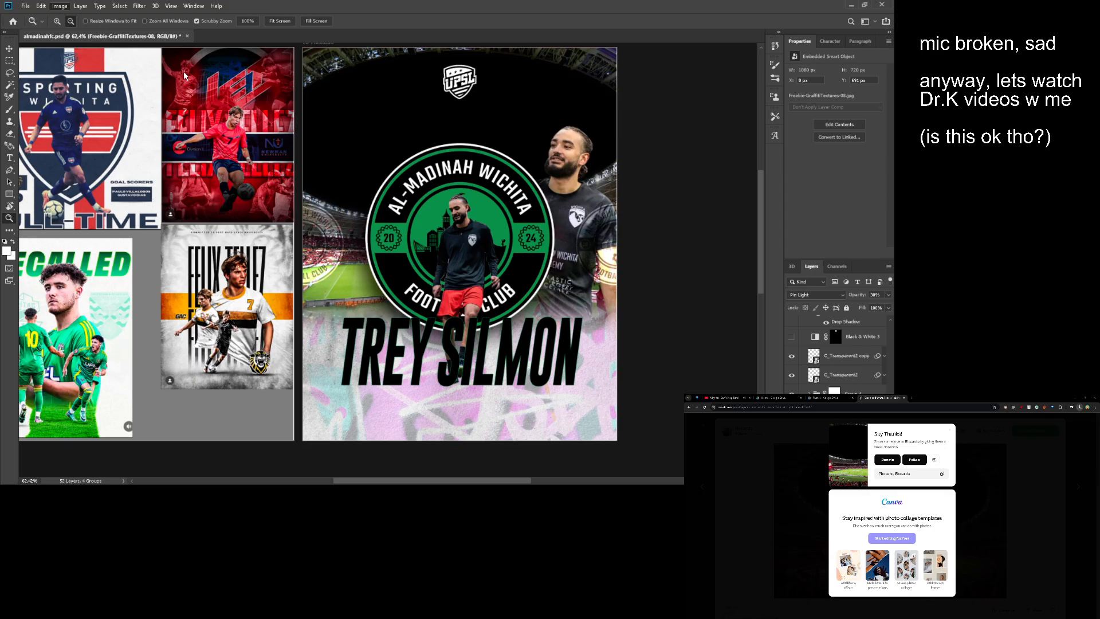
{"action": "key", "text": "i"}
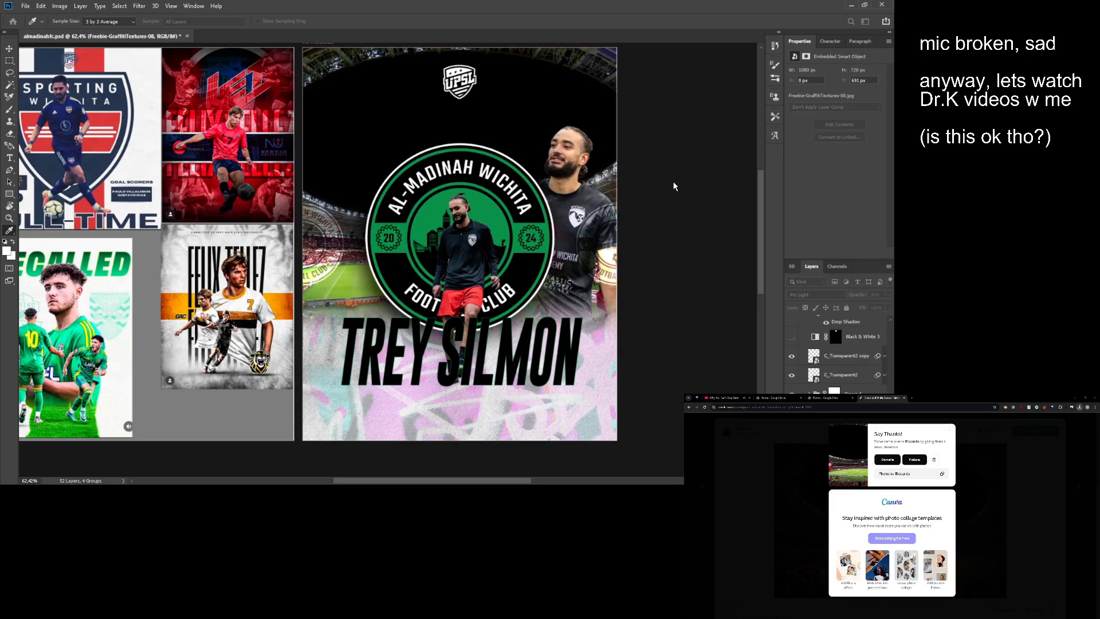
{"action": "left_click_drag", "start_coordinate": [695, 168], "coordinate": [689, 217]}
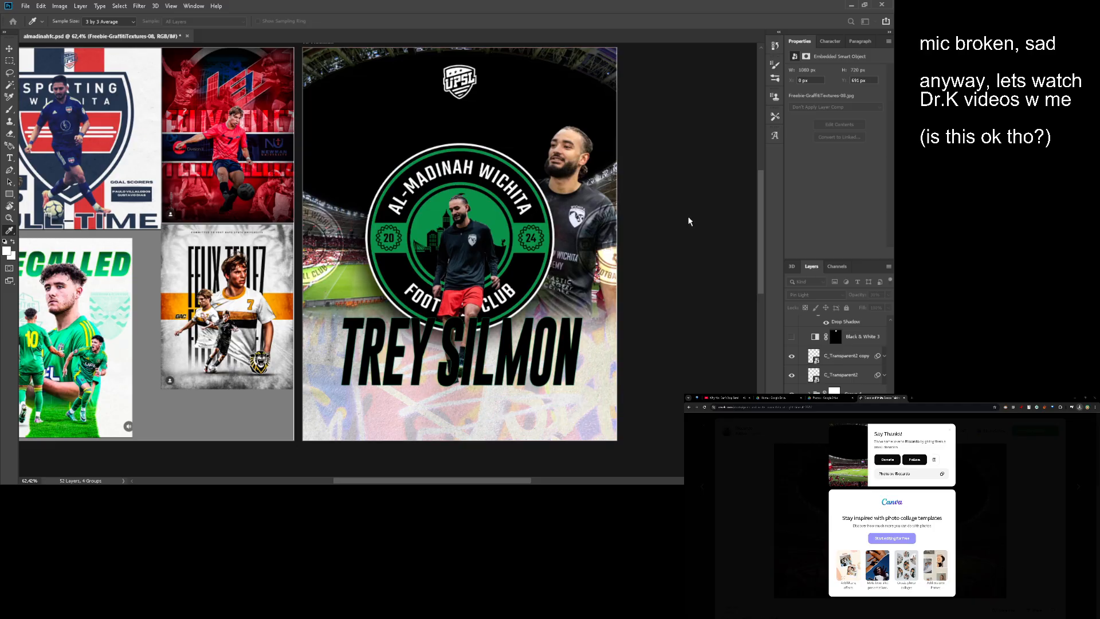
{"action": "left_click", "coordinate": [816, 151]}
- Enlarge the two name text layers together to about 234 pt, spanning most of the poster's width above its base
{"action": "scroll", "coordinate": [493, 234], "scroll_direction": "down", "scroll_amount": 2}
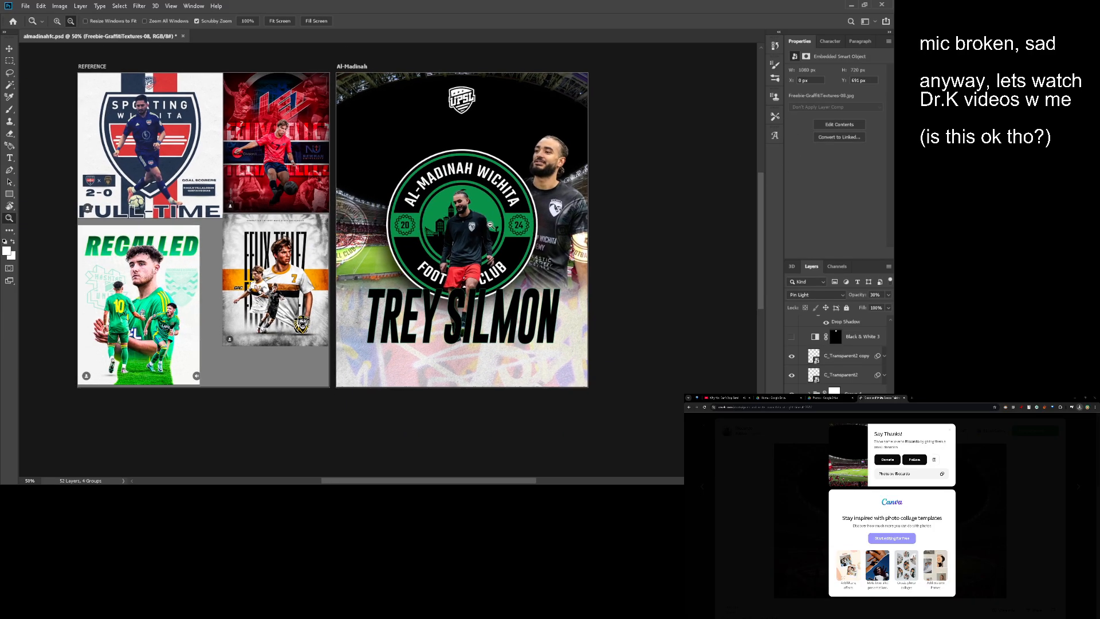
{"action": "scroll", "coordinate": [457, 252], "scroll_direction": "up", "scroll_amount": 2}
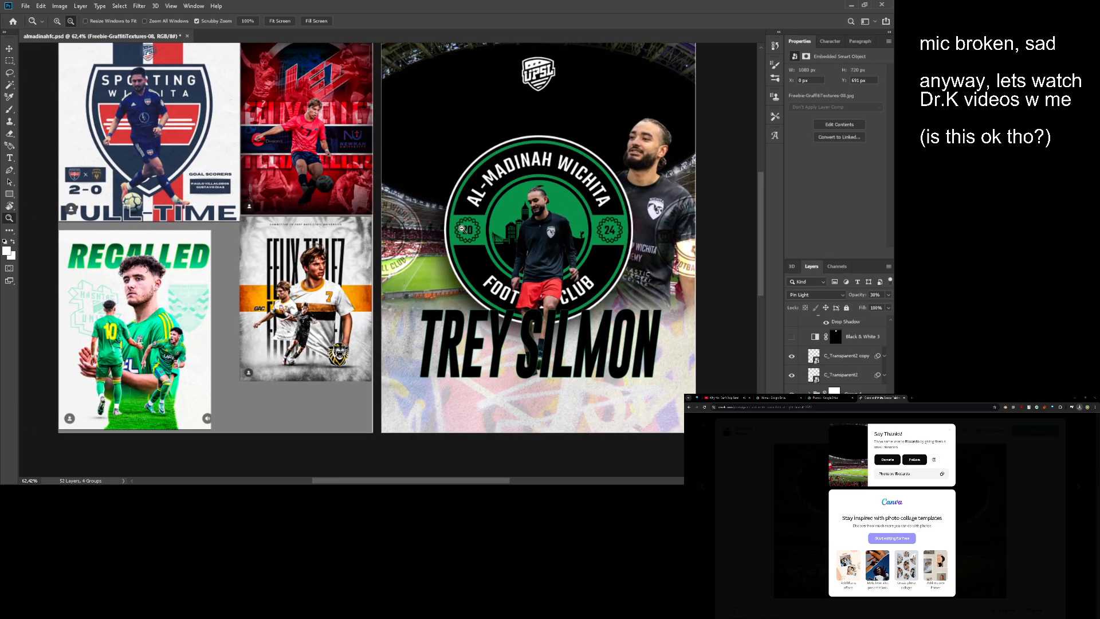
{"action": "left_click_drag", "start_coordinate": [422, 231], "coordinate": [408, 212]}
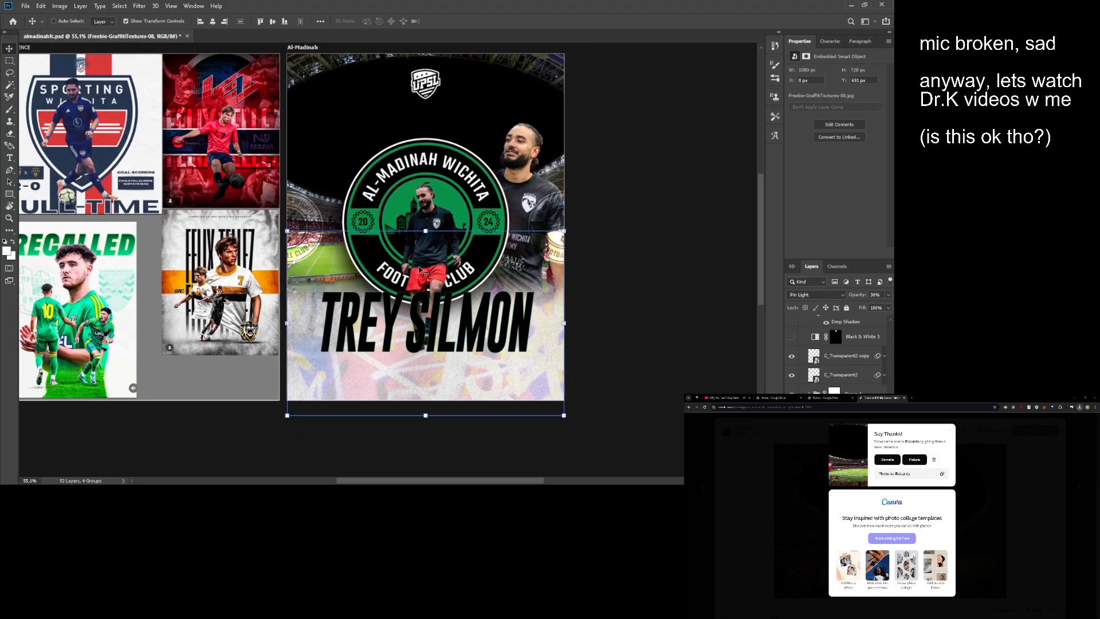
{"action": "scroll", "coordinate": [821, 373], "scroll_direction": "down", "scroll_amount": 5}
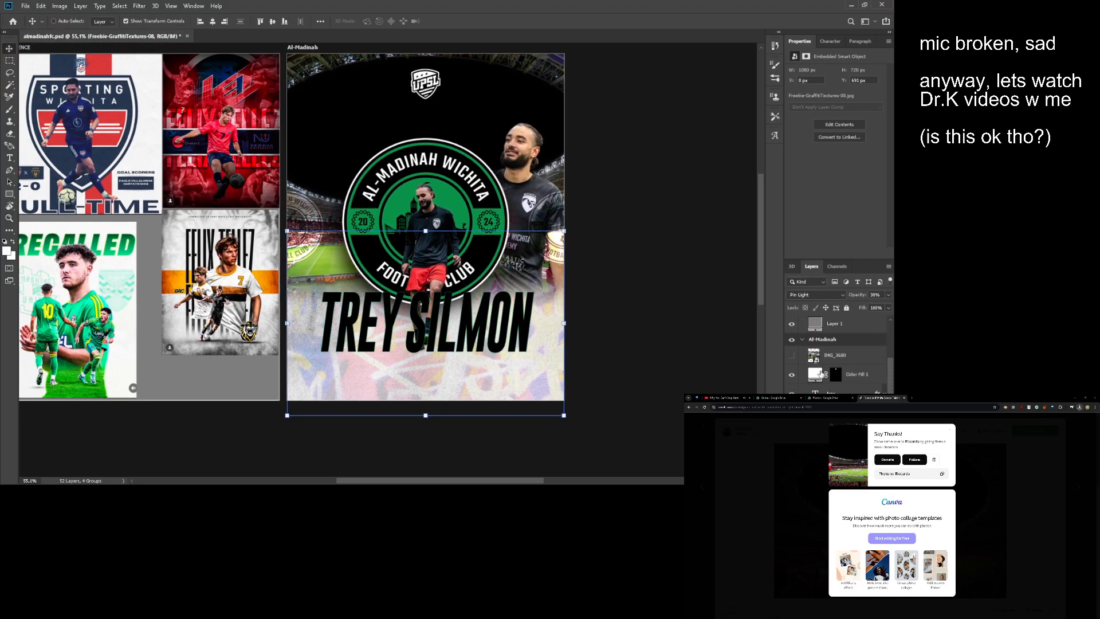
{"action": "left_click", "coordinate": [830, 389]}
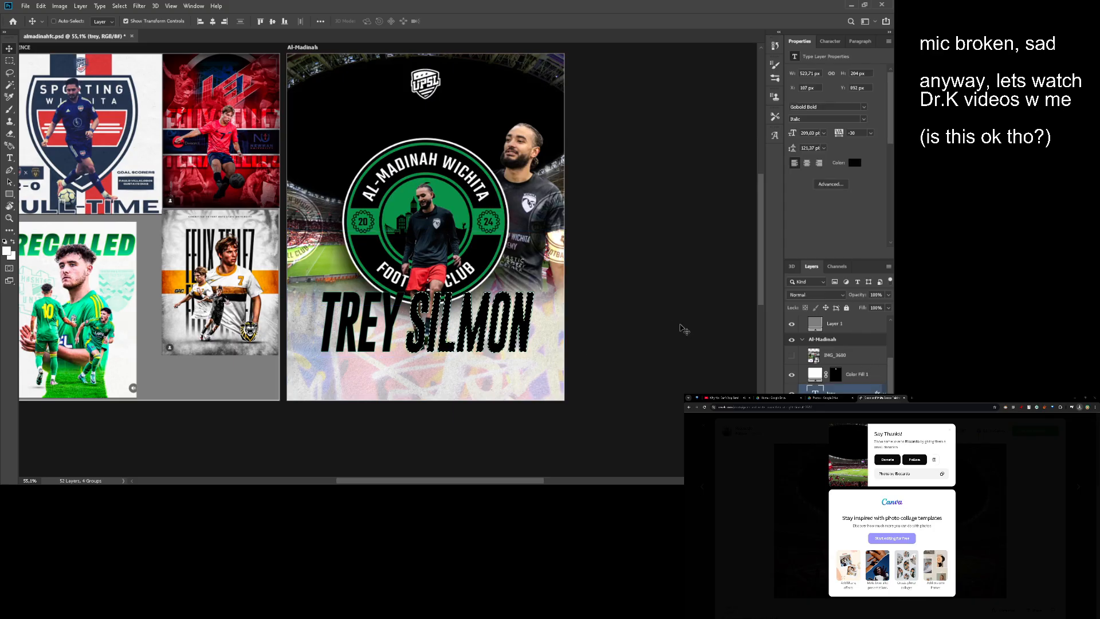
{"action": "key", "text": "m"}
{"action": "key", "text": "v"}
{"action": "left_click_drag", "start_coordinate": [413, 330], "coordinate": [465, 308]}
{"action": "key", "text": "ctrl+t"}
{"action": "key", "text": "Return"}
{"action": "key", "text": "z"}
{"action": "left_click_drag", "start_coordinate": [564, 309], "coordinate": [491, 259]}
- Select all layers of the current poster, from IMG_3680 down to its lowest layer, and group them
{"action": "scroll", "coordinate": [825, 370], "scroll_direction": "down", "scroll_amount": 5}
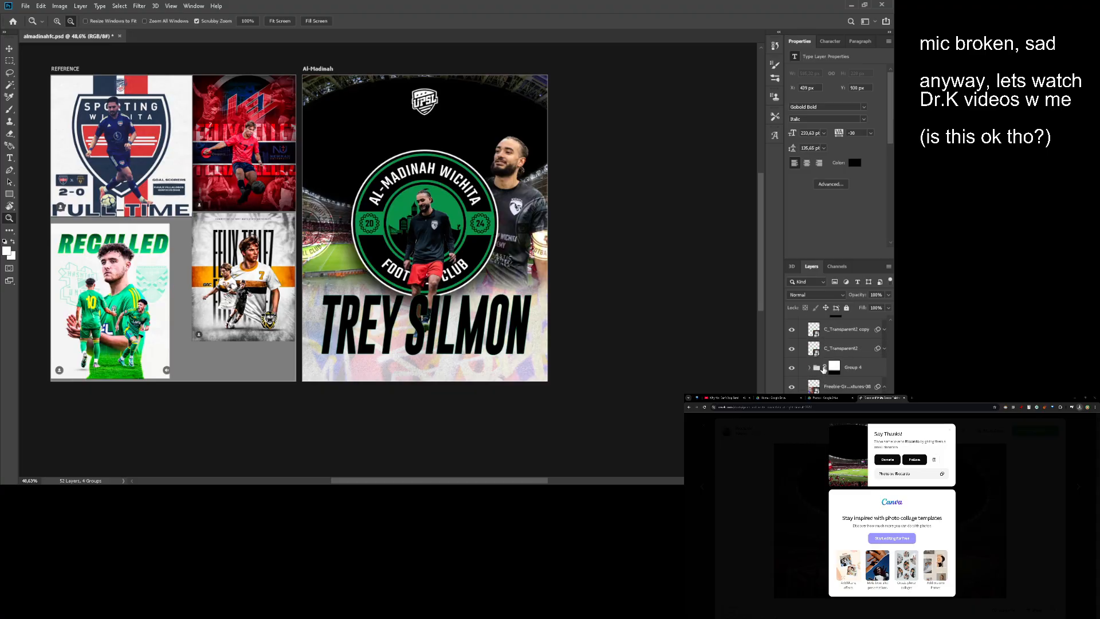
{"action": "scroll", "coordinate": [829, 368], "scroll_direction": "up", "scroll_amount": 5}
{"action": "left_click", "coordinate": [851, 363]}
{"action": "scroll", "coordinate": [851, 364], "scroll_direction": "down", "scroll_amount": 5}
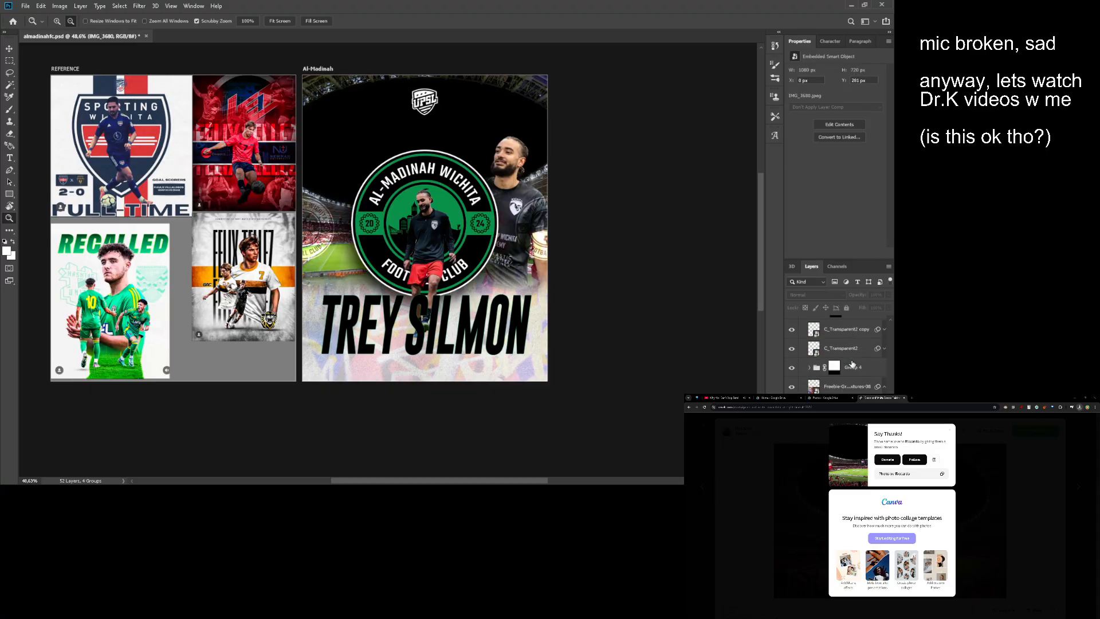
{"action": "left_click", "coordinate": [848, 399], "text": "shift"}
{"action": "key", "text": "ctrl+g"}
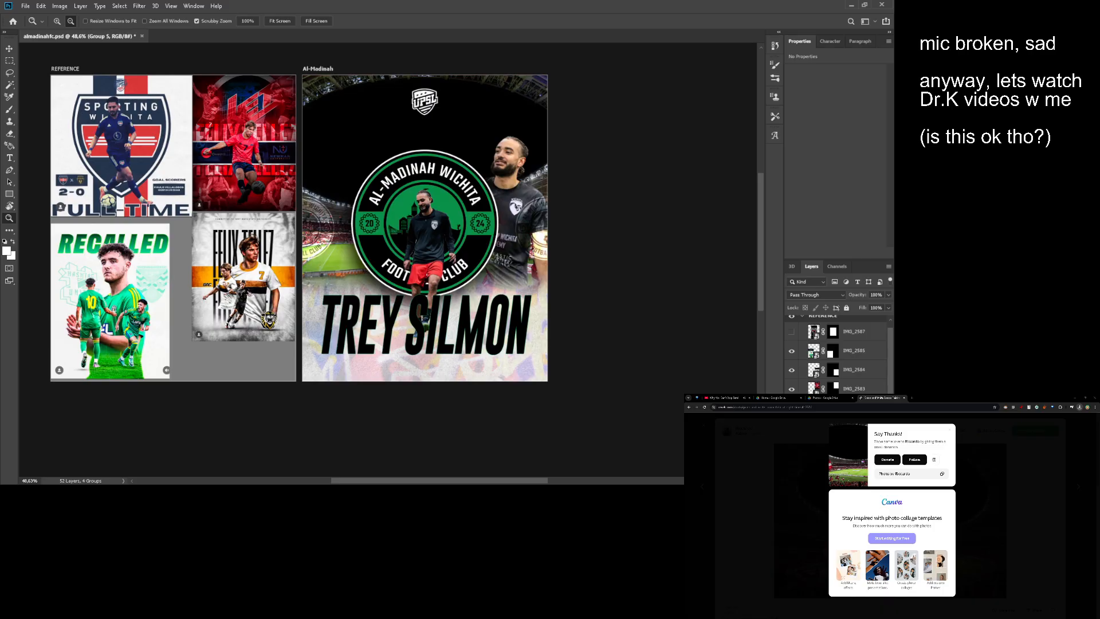
- Hide the current poster group, show the older head coach poster, and copy its HEAD COACH text layer
{"action": "left_click", "coordinate": [792, 436]}
{"action": "left_click", "coordinate": [791, 448]}
{"action": "left_click_drag", "start_coordinate": [462, 284], "coordinate": [509, 310]}
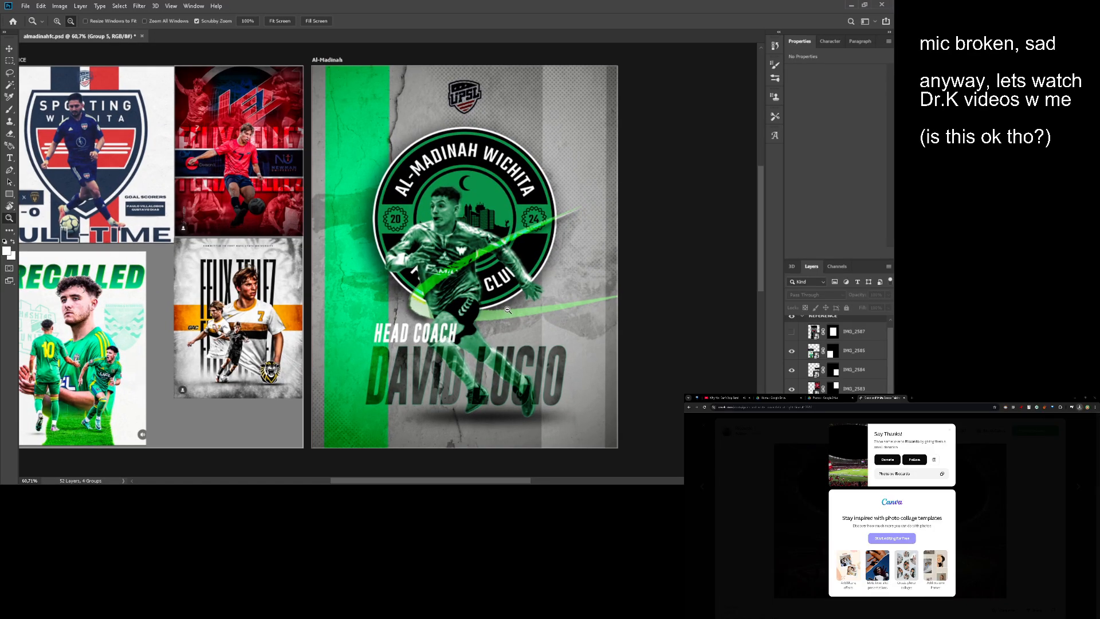
{"action": "key", "text": "v"}
{"action": "left_click", "coordinate": [404, 335], "text": "ctrl"}
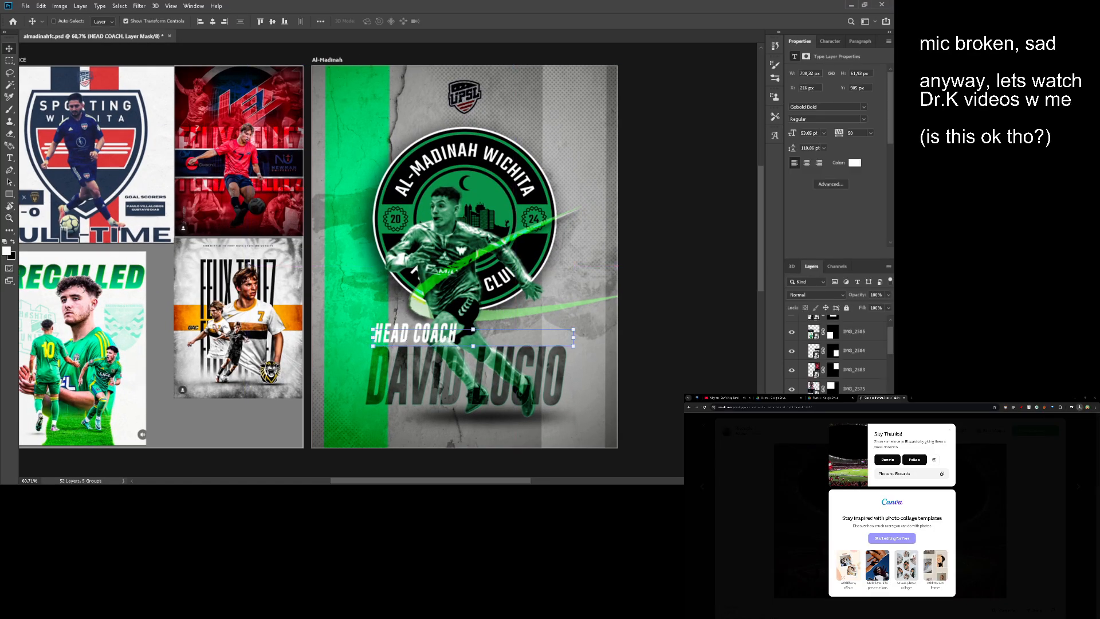
{"action": "left_click", "coordinate": [821, 399]}
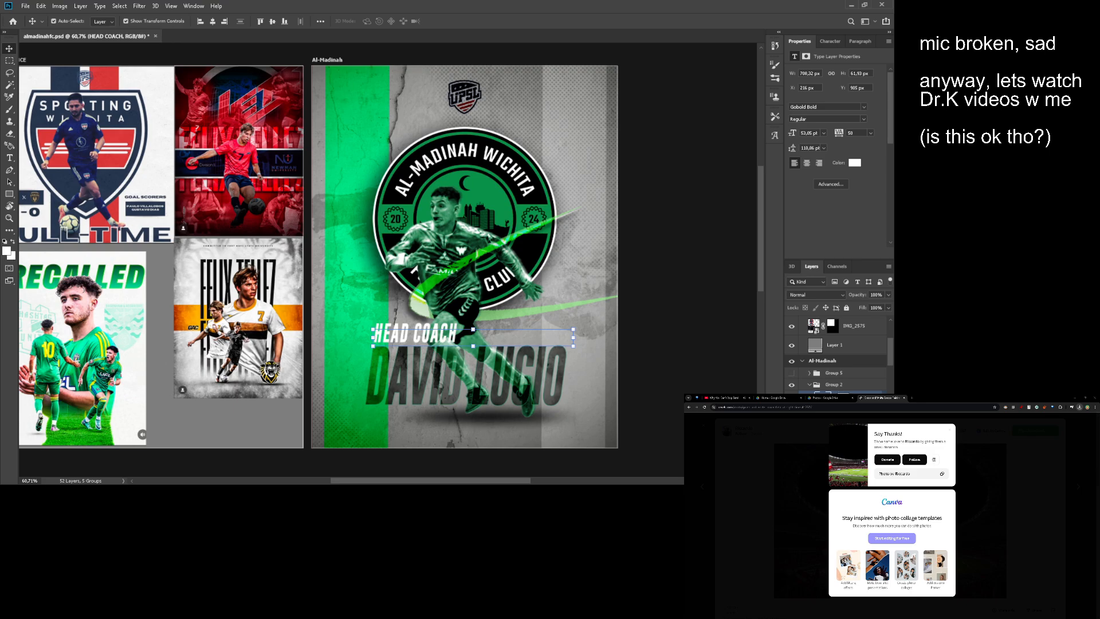
- Hide the head coach poster, show the current poster again, and paste the HEAD COACH text layer into its group
{"action": "left_click", "coordinate": [809, 384]}
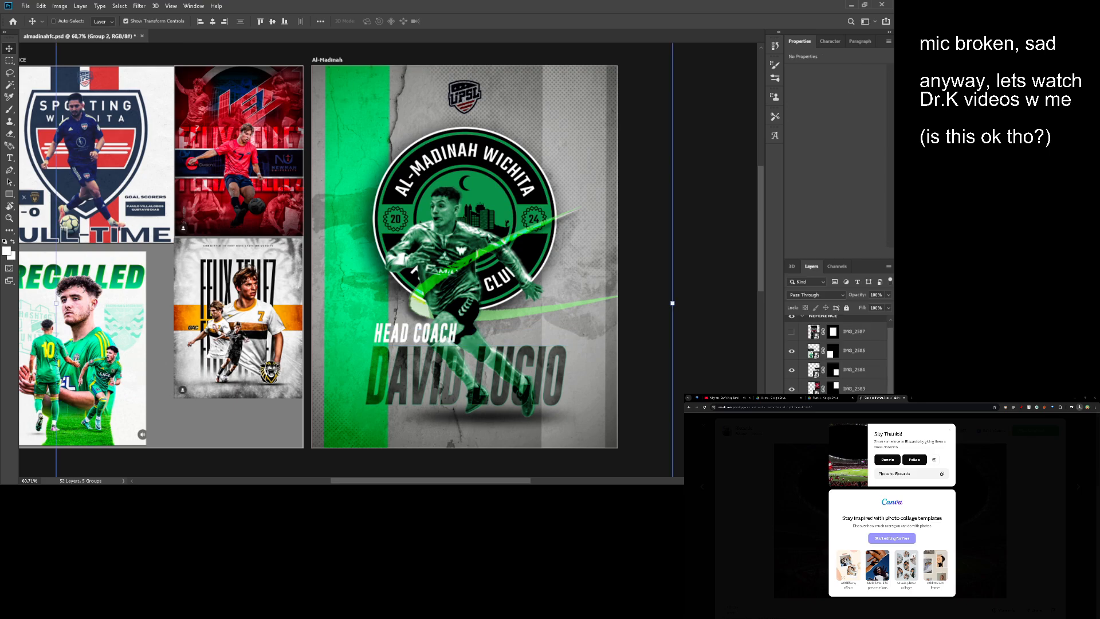
{"action": "left_click", "coordinate": [791, 468]}
{"action": "left_click", "coordinate": [791, 455]}
{"action": "left_click", "coordinate": [809, 455]}
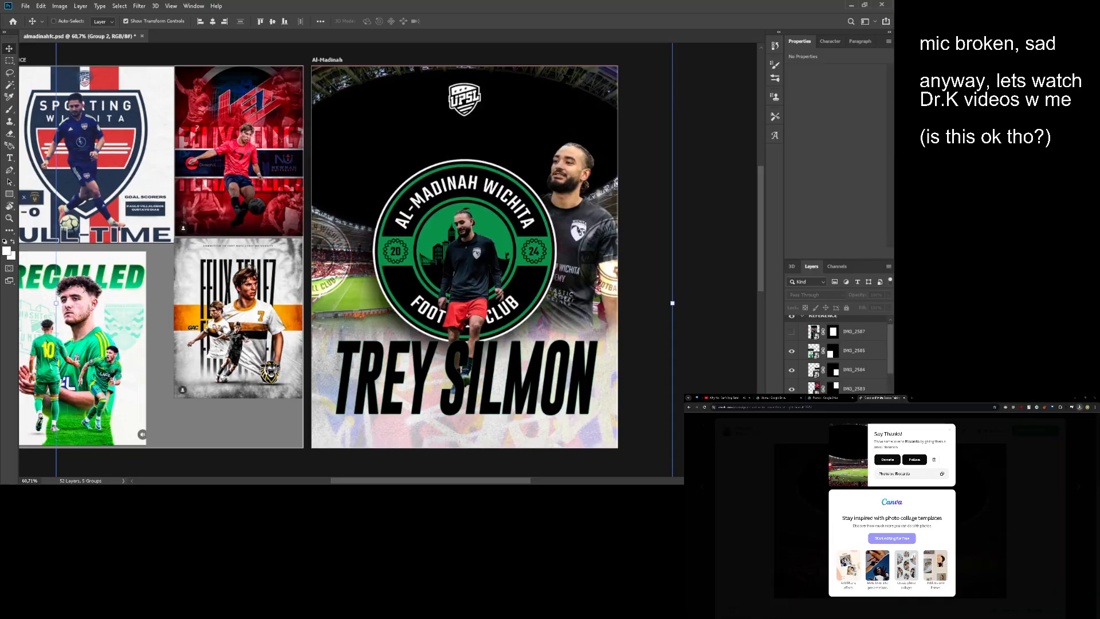
{"action": "left_click", "coordinate": [835, 455]}
{"action": "scroll", "coordinate": [835, 456], "scroll_direction": "down", "scroll_amount": 3}
{"action": "left_click", "coordinate": [464, 100], "text": "ctrl"}
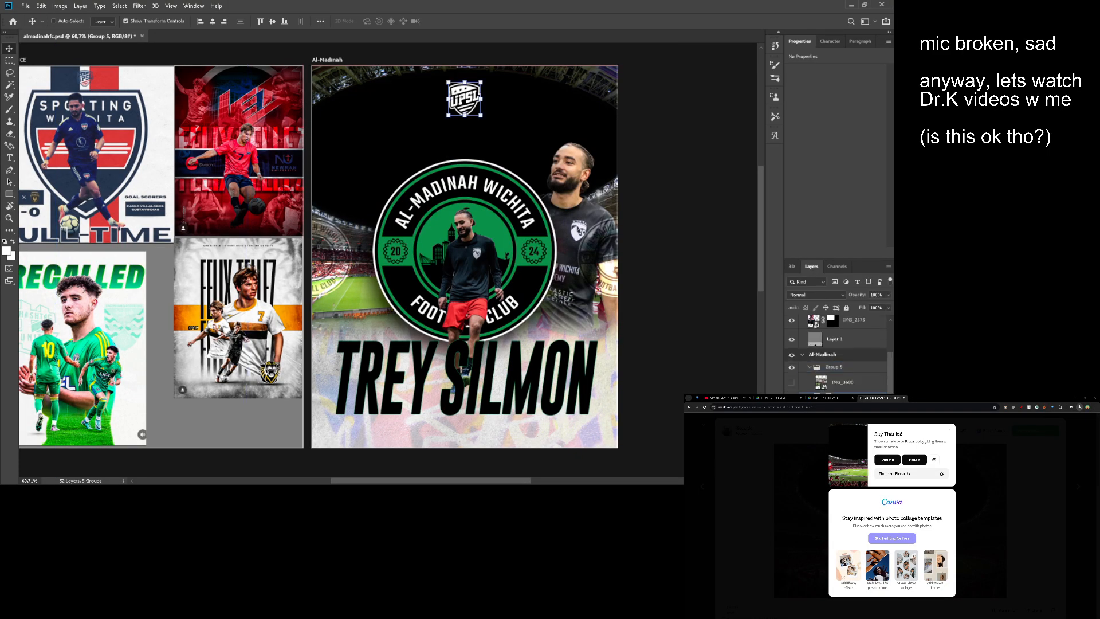
{"action": "left_click", "coordinate": [523, 360], "text": "ctrl"}
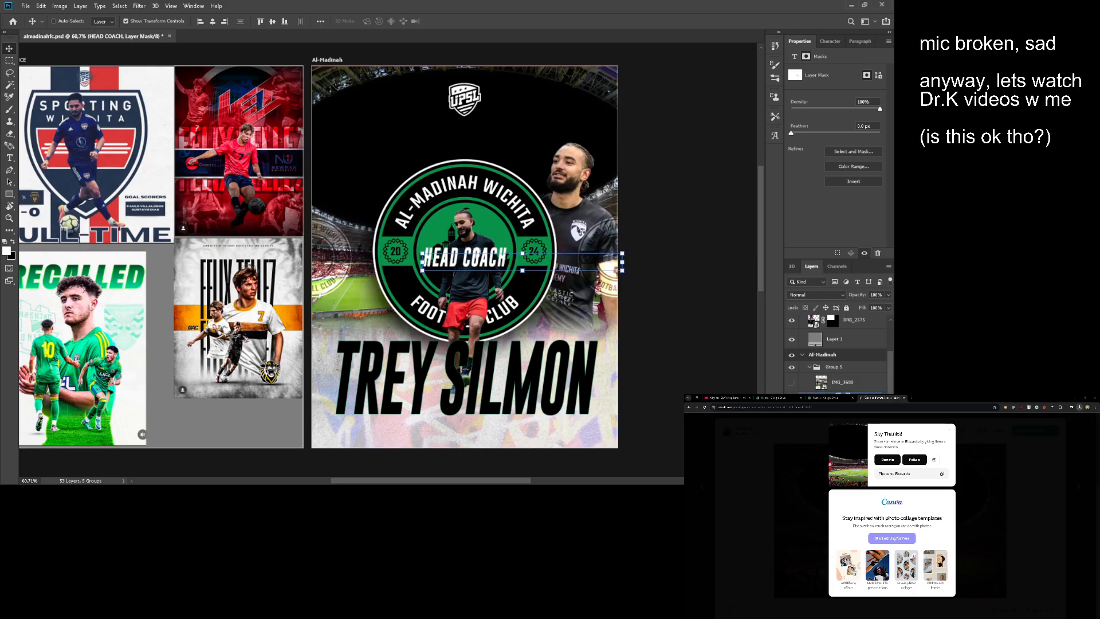
- Change the pasted HEAD COACH text to "ASSISTANT COACH"
{"action": "key", "text": "t"}
{"action": "key", "text": "Return"}
{"action": "type", "text": "AS"}
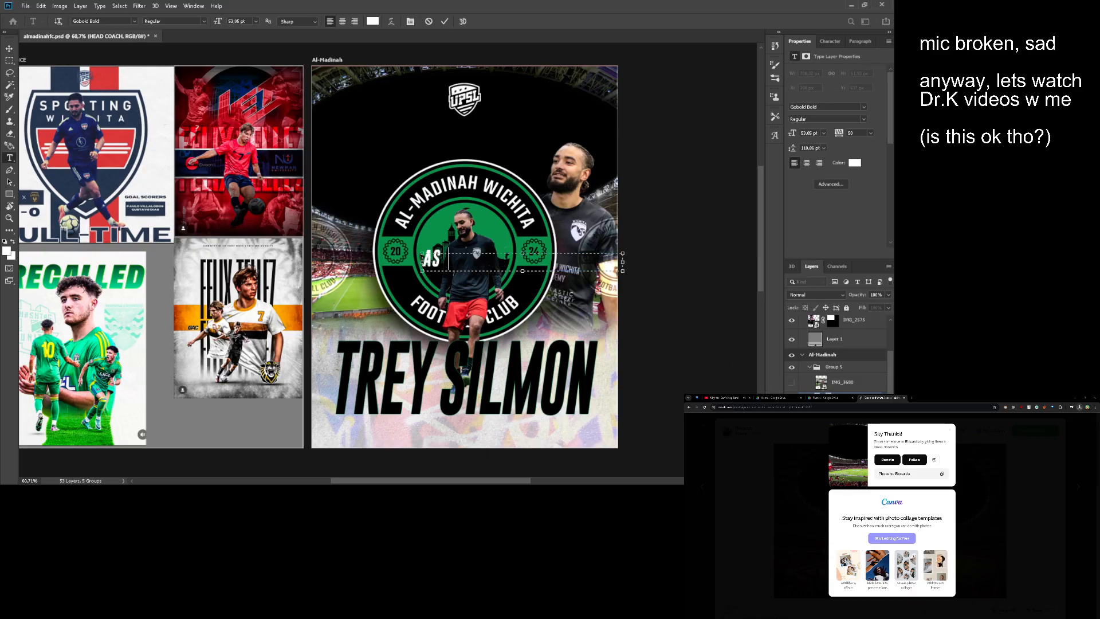
{"action": "type", "text": "SISTANT COA"}
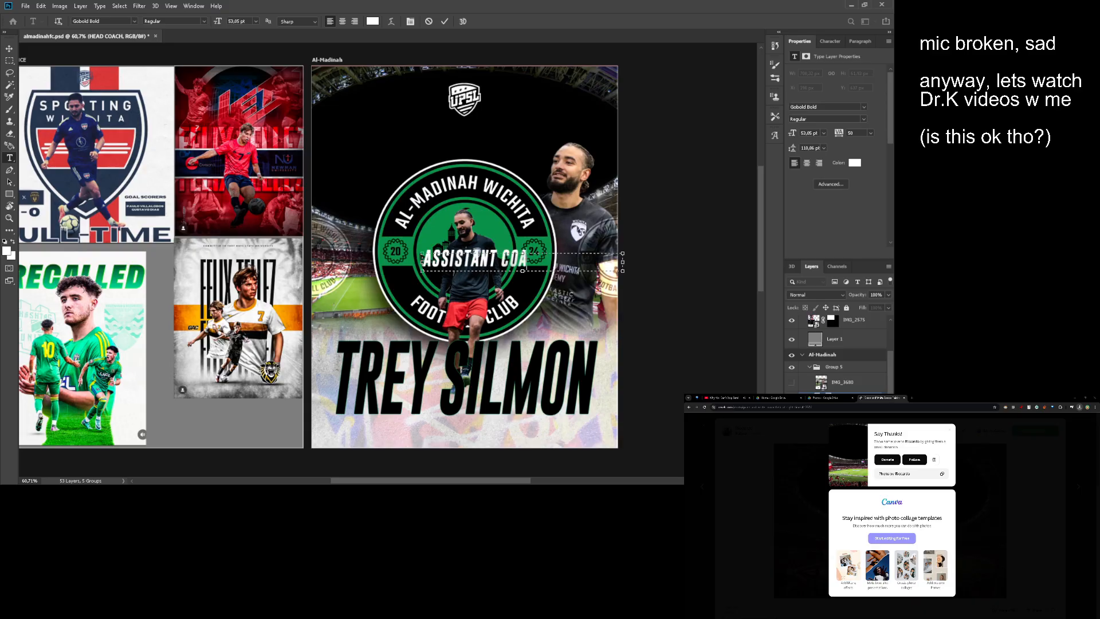
{"action": "type", "text": "CH"}
{"action": "key", "text": "ctrl+Return"}
- Move the ASSISTANT COACH text just above the first part of the large name, at X 109 px and Y 894 px
{"action": "key", "text": "v"}
{"action": "left_click_drag", "start_coordinate": [548, 258], "coordinate": [468, 331]}
{"action": "key", "text": "alt+space"}
{"action": "left_click_drag", "start_coordinate": [400, 369], "coordinate": [425, 366]}
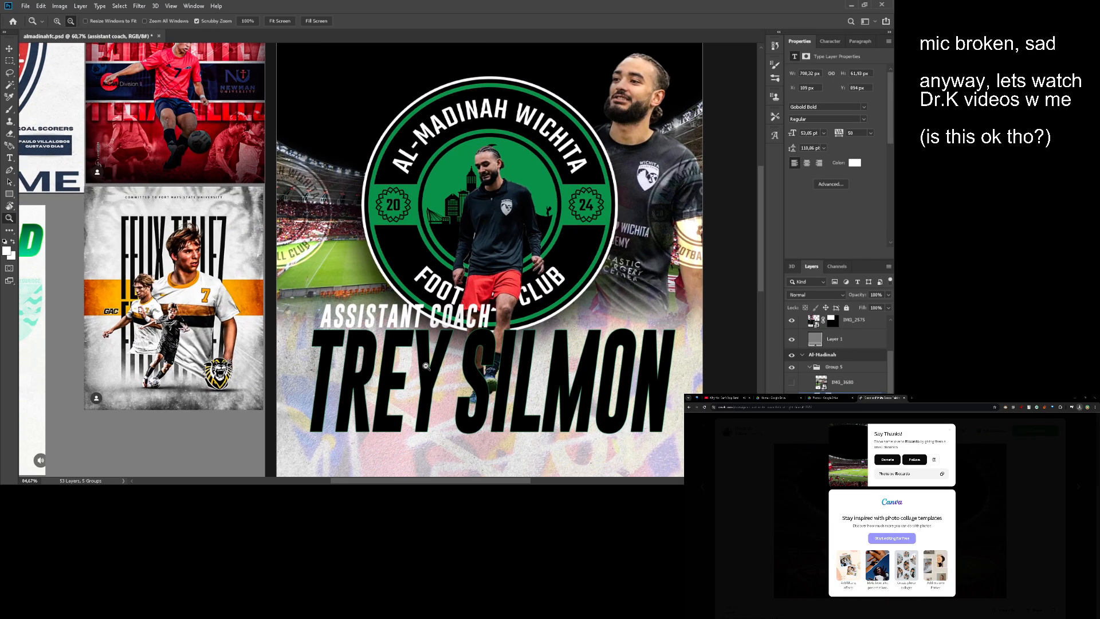
- Nudge the ASSISTANT COACH text to X 95 px and Y 892 px, and reorder its layer beneath the Color Fill 1 layer
{"action": "left_click_drag", "start_coordinate": [439, 328], "coordinate": [447, 322]}
{"action": "key", "text": "alt+space"}
{"action": "key", "text": "alt+space"}
{"action": "left_click_drag", "start_coordinate": [483, 360], "coordinate": [462, 370]}
{"action": "left_click_drag", "start_coordinate": [465, 379], "coordinate": [430, 347]}
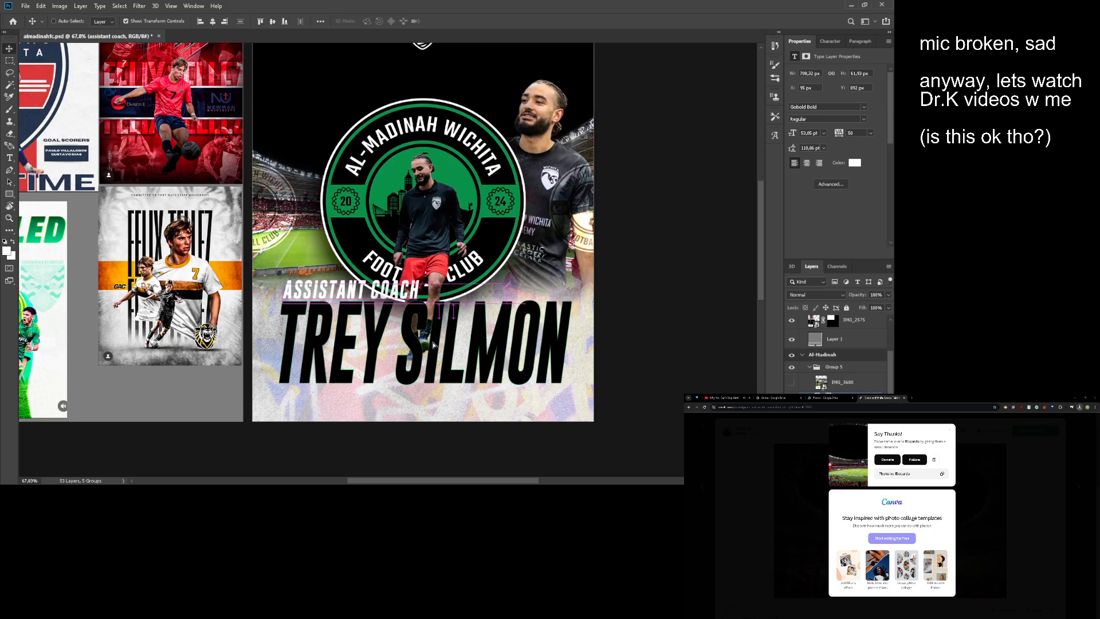
{"action": "scroll", "coordinate": [863, 387], "scroll_direction": "down", "scroll_amount": 1}
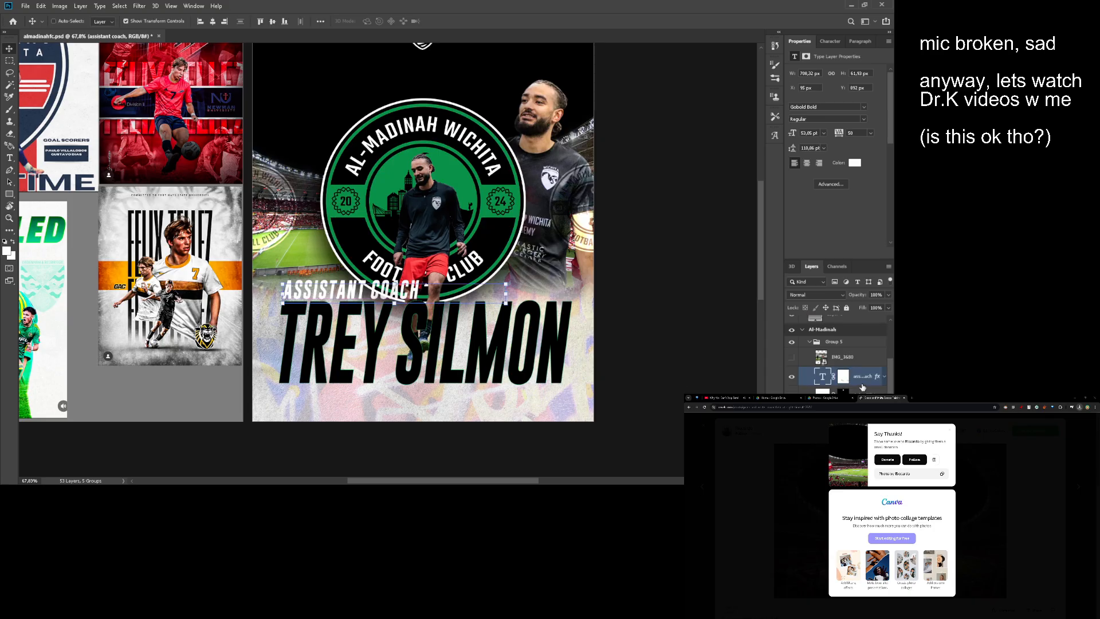
{"action": "left_click_drag", "start_coordinate": [865, 379], "coordinate": [865, 404]}
- Scale the ASSISTANT COACH text and the large name down together, keeping the block centred across the poster's lower part
{"action": "left_click", "coordinate": [497, 341], "text": "ctrl+shift"}
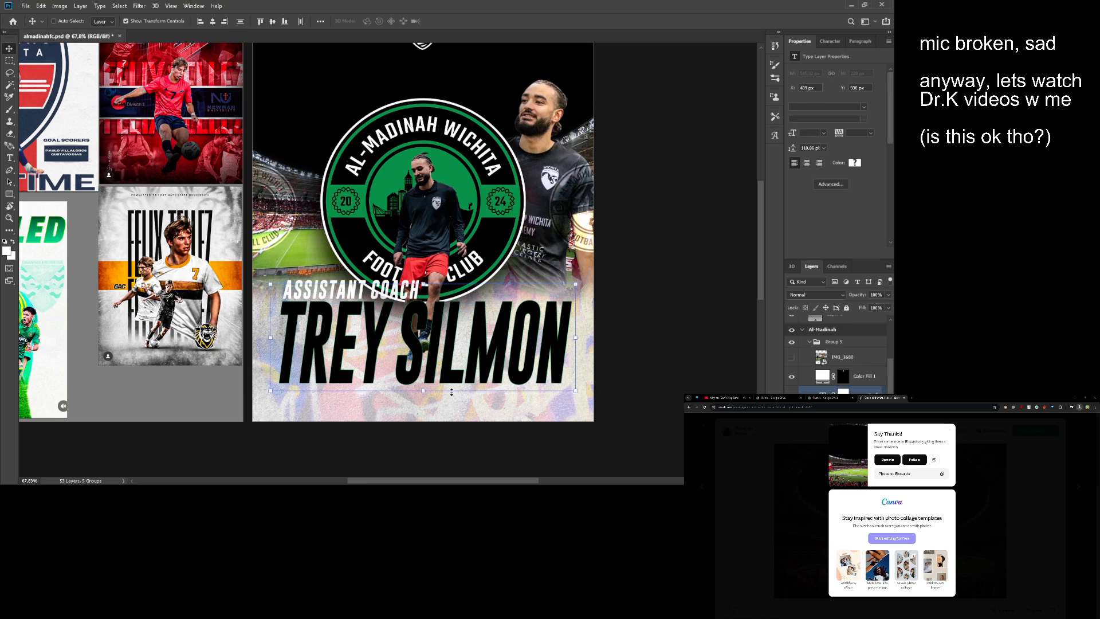
{"action": "left_click_drag", "start_coordinate": [424, 383], "coordinate": [466, 330]}
{"action": "key", "text": "Return"}
{"action": "key", "text": "z"}
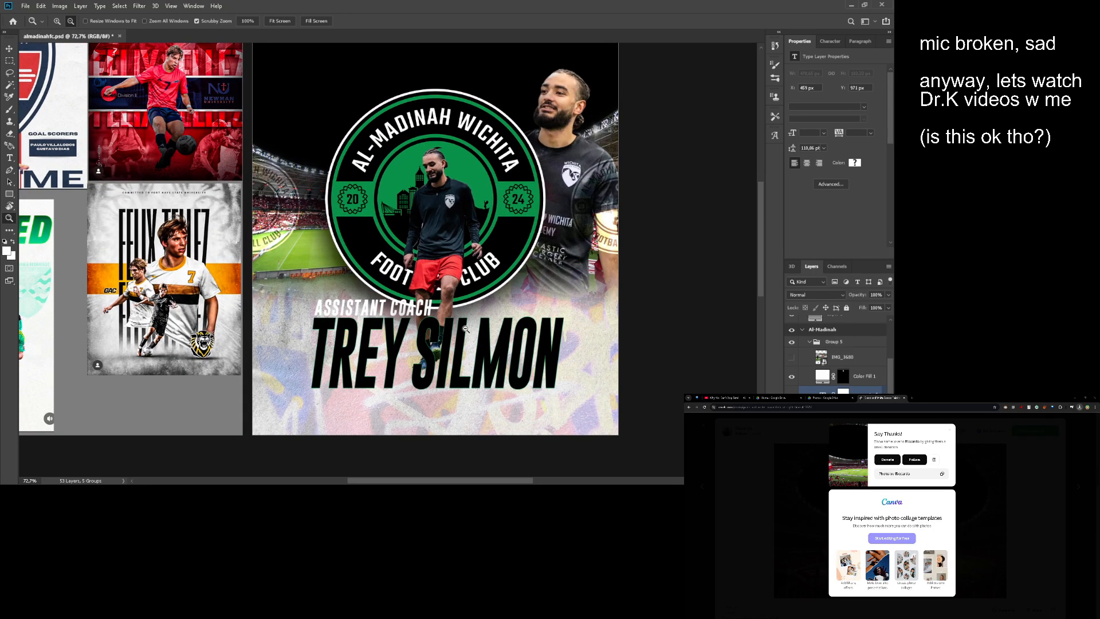
{"action": "key", "text": "z"}
{"action": "left_click_drag", "start_coordinate": [386, 322], "coordinate": [423, 322]}
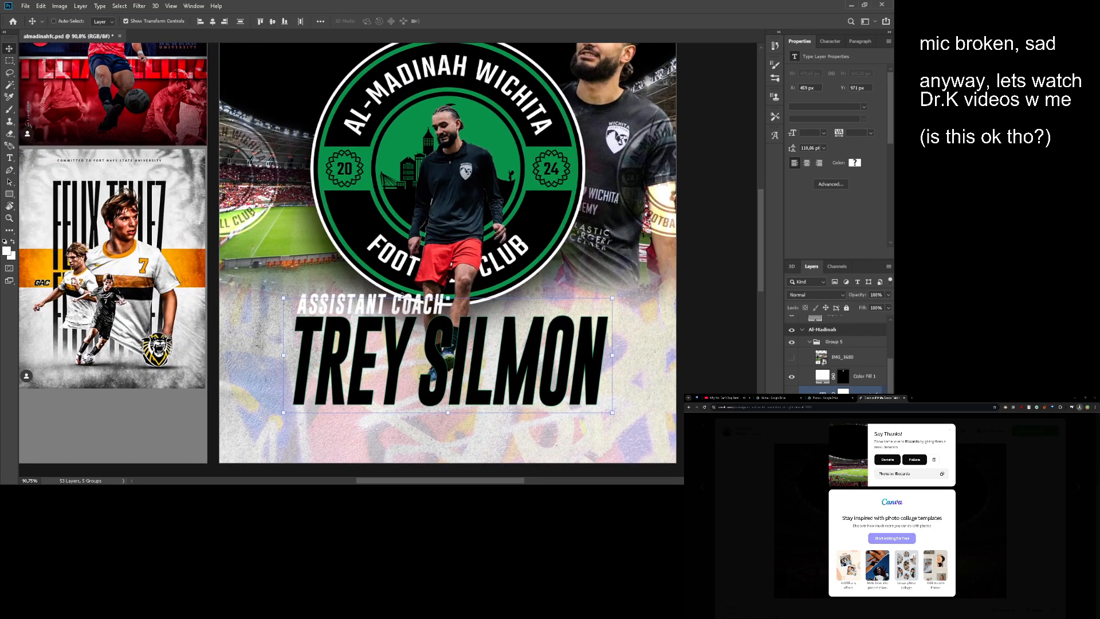
- Apply a Drop Shadow layer style to the ASSISTANT COACH text
{"action": "left_click", "coordinate": [360, 298], "text": "ctrl"}
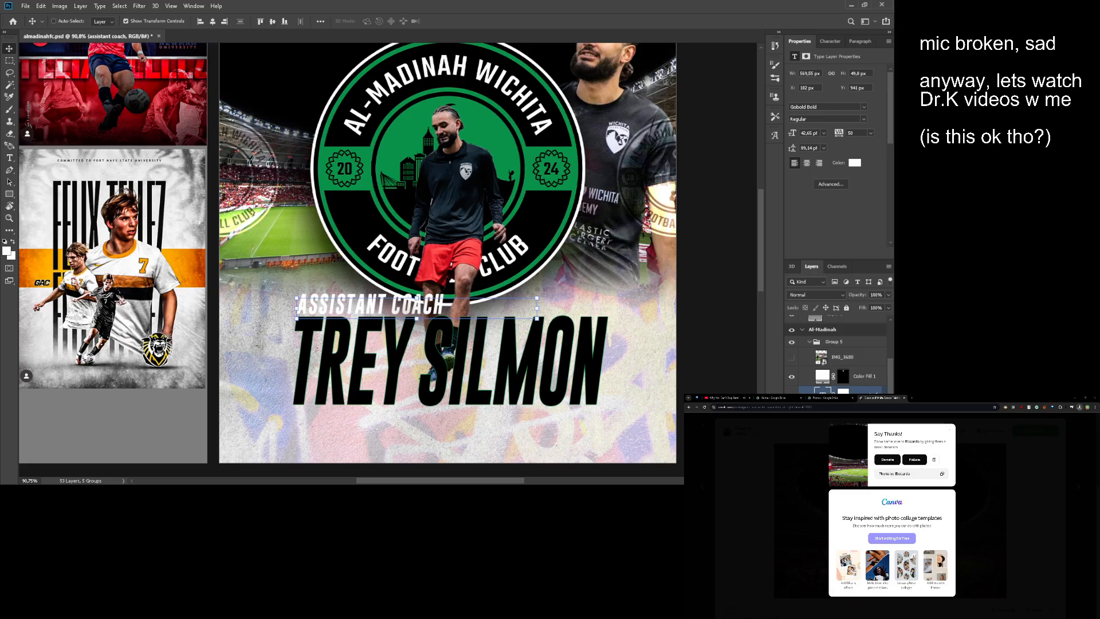
{"action": "key", "text": "alt+l"}
{"action": "key", "text": "y"}
{"action": "key", "text": "d"}
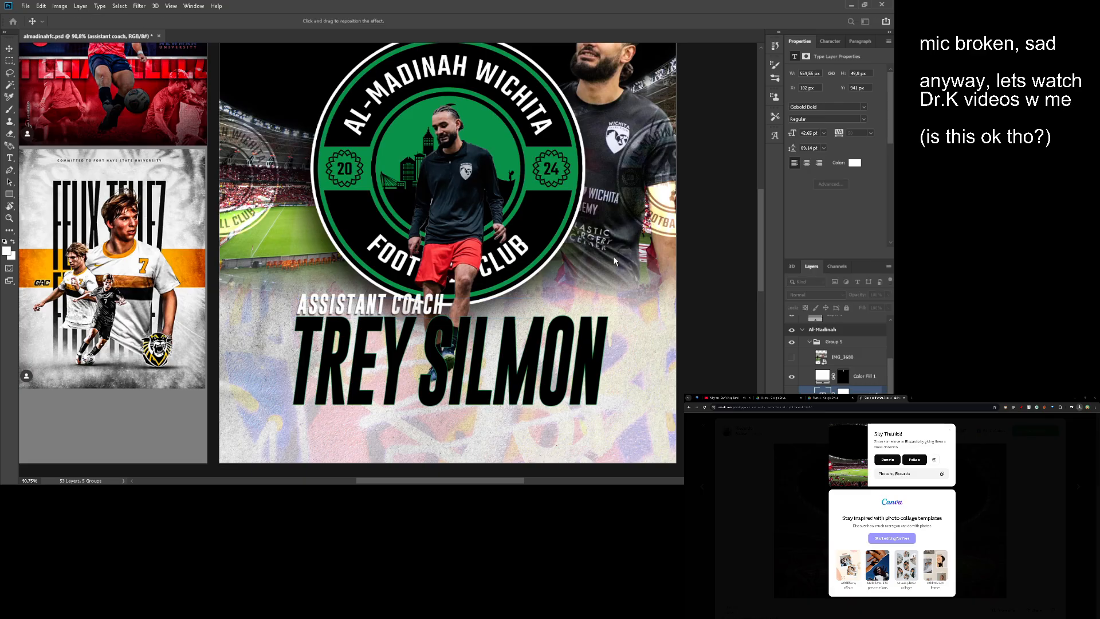
{"action": "left_click", "coordinate": [836, 225]}
{"action": "scroll", "coordinate": [509, 279], "scroll_direction": "down", "scroll_amount": 3}
- Examine the whole poster, checking the text block's size and placement beside the reference designs
{"action": "left_click_drag", "start_coordinate": [453, 268], "coordinate": [440, 295]}
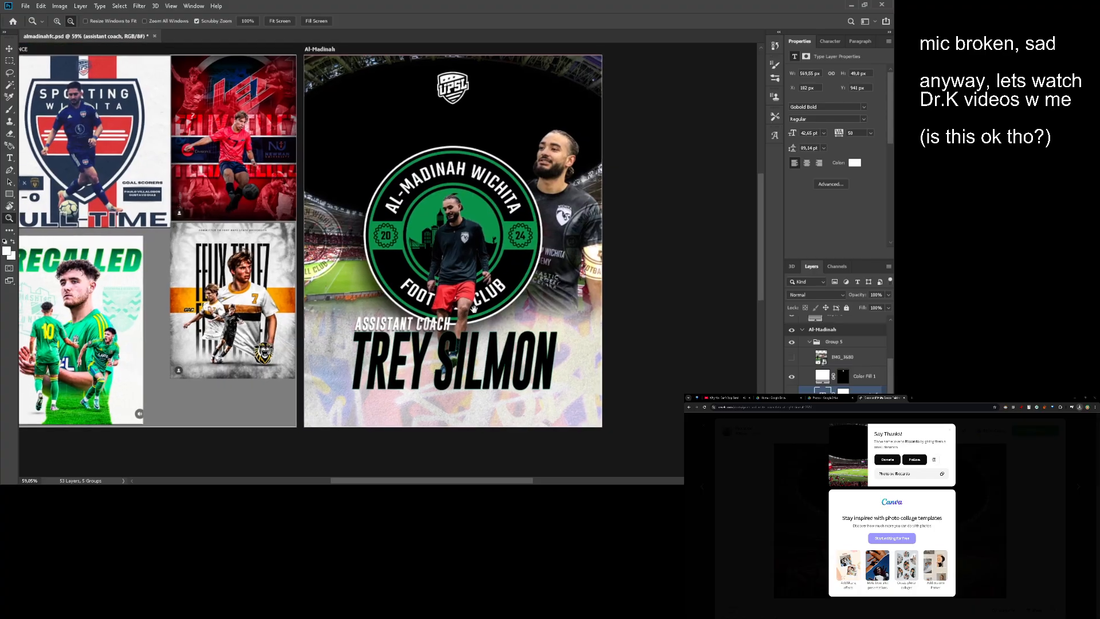
{"action": "scroll", "coordinate": [435, 290], "scroll_direction": "down", "scroll_amount": 2}
{"action": "scroll", "coordinate": [435, 291], "scroll_direction": "up", "scroll_amount": 2}
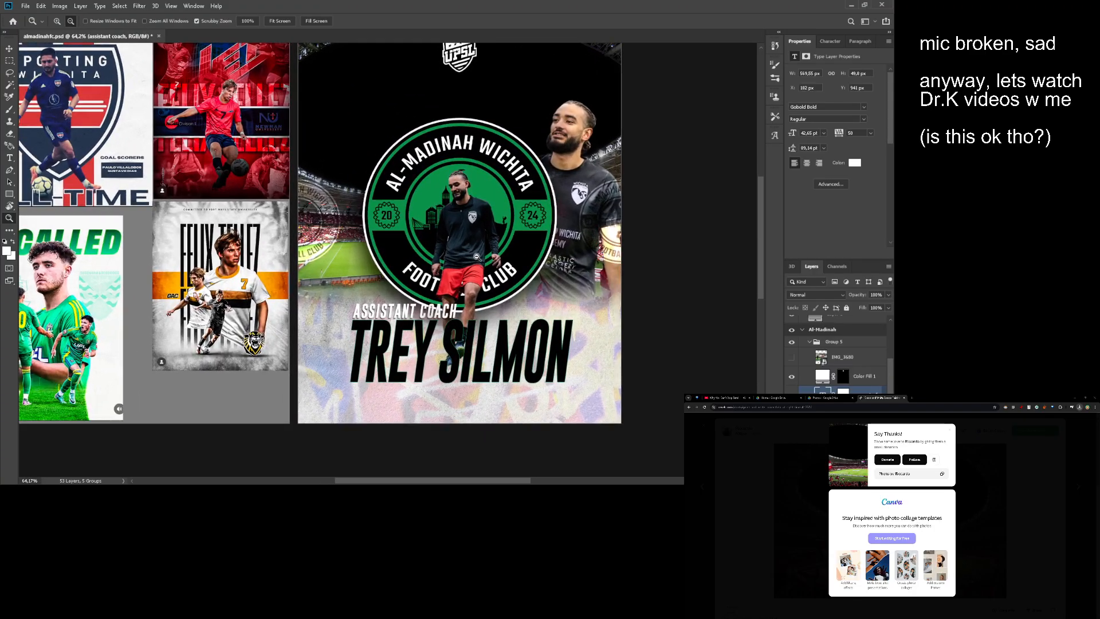
{"action": "scroll", "coordinate": [392, 338], "scroll_direction": "up", "scroll_amount": 1}
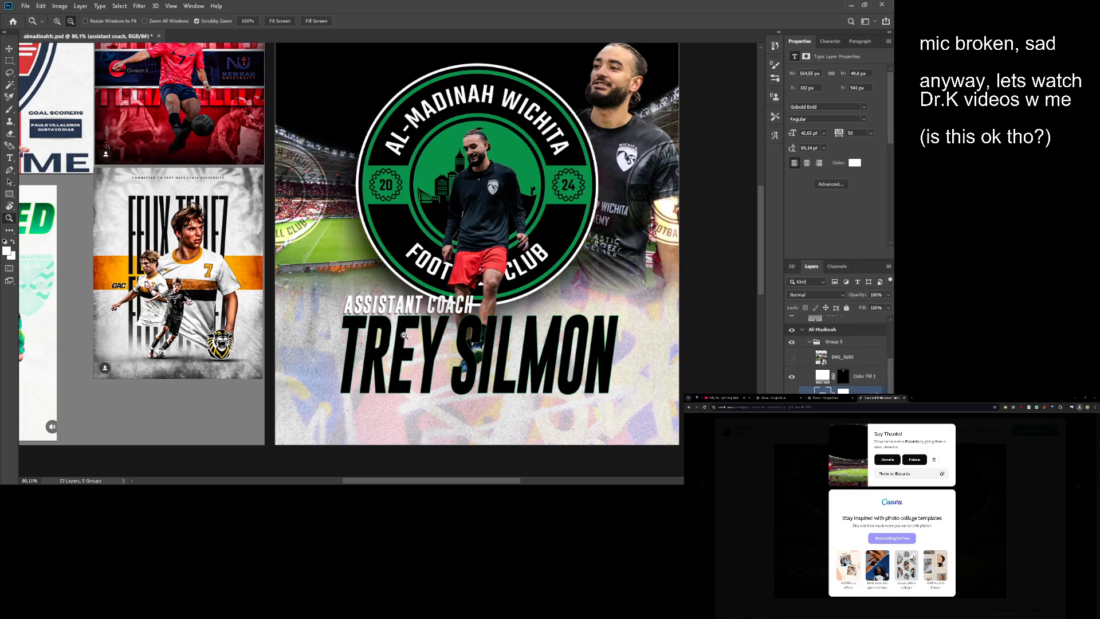
{"action": "scroll", "coordinate": [417, 289], "scroll_direction": "right", "scroll_amount": 1}
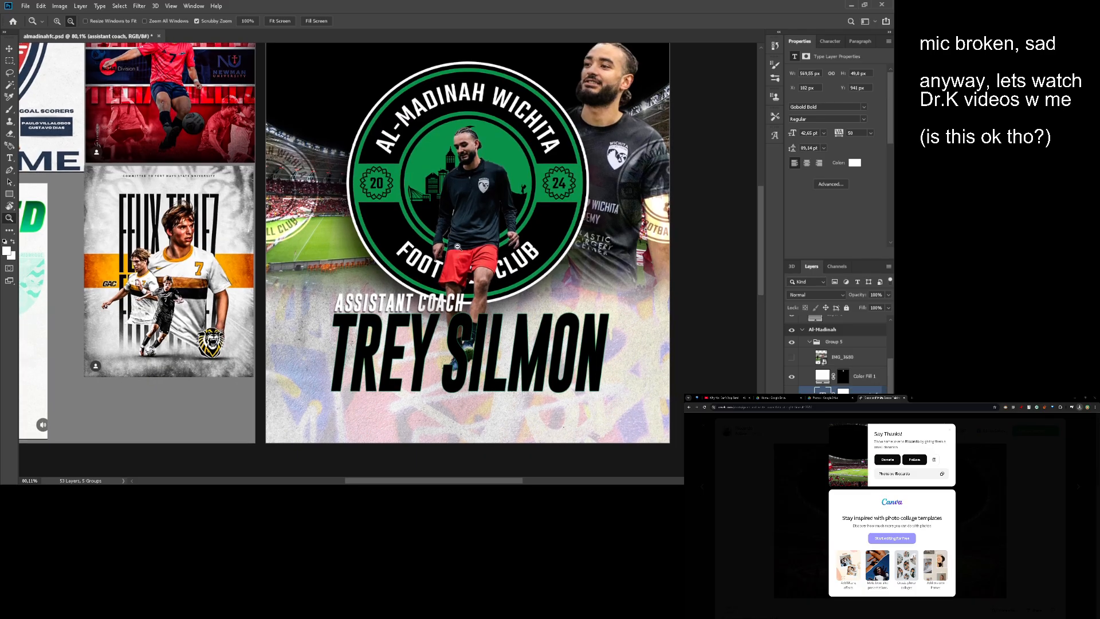
{"action": "scroll", "coordinate": [461, 239], "scroll_direction": "down", "scroll_amount": 3}
{"action": "scroll", "coordinate": [463, 276], "scroll_direction": "up", "scroll_amount": 2}
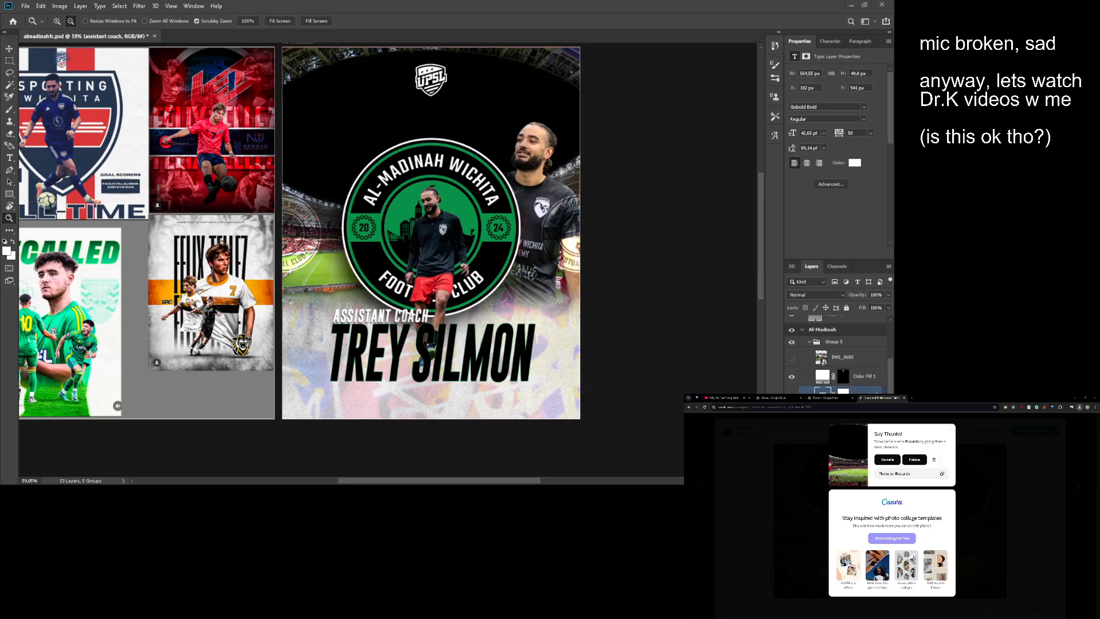
{"action": "mouse_move", "coordinate": [417, 239]}
{"action": "left_mouse_down"}
{"action": "mouse_move", "coordinate": [446, 259]}
{"action": "mouse_move", "coordinate": [408, 252]}
{"action": "mouse_move", "coordinate": [420, 253]}
{"action": "left_mouse_up"}
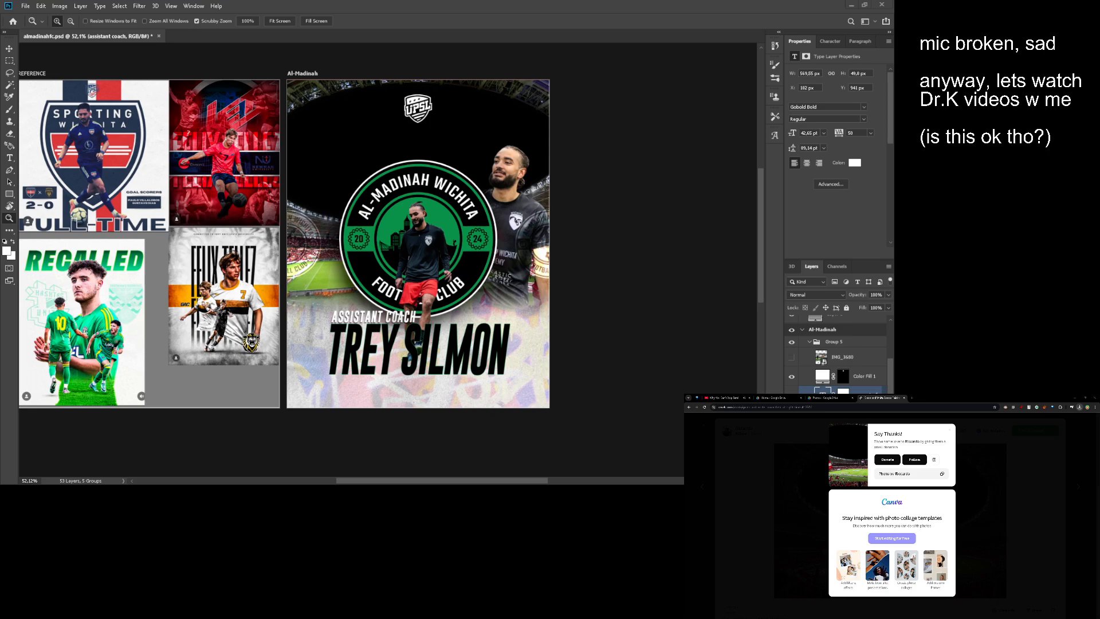
{"action": "mouse_move", "coordinate": [420, 287]}
{"action": "left_mouse_down"}
{"action": "mouse_move", "coordinate": [430, 257]}
{"action": "mouse_move", "coordinate": [507, 250]}
{"action": "left_mouse_up"}
{"action": "key", "text": "l"}
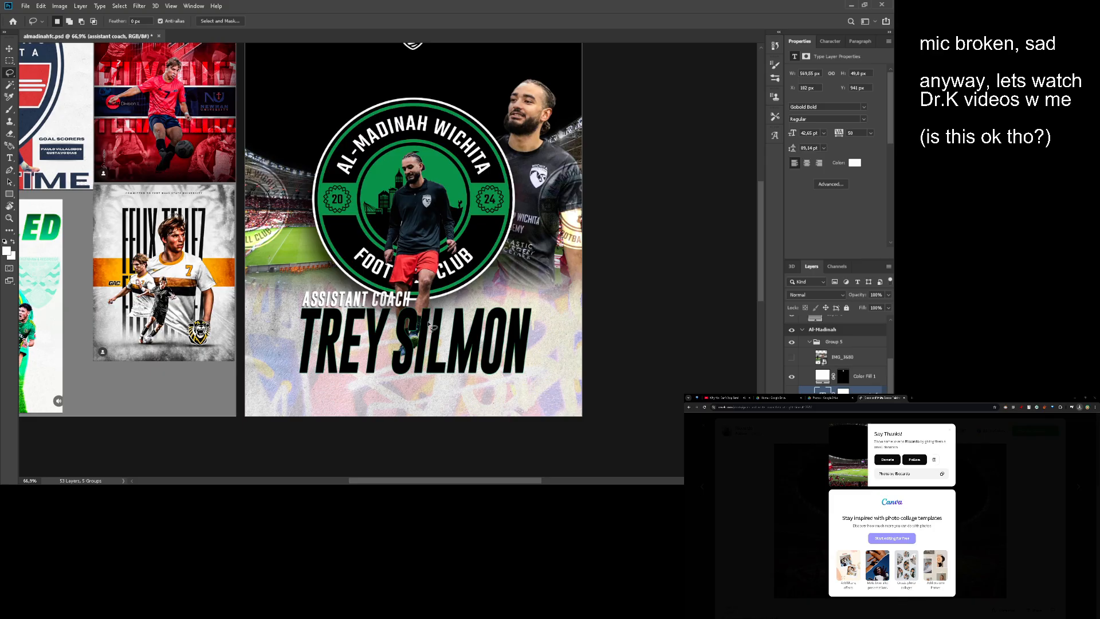
{"action": "key", "text": "p"}
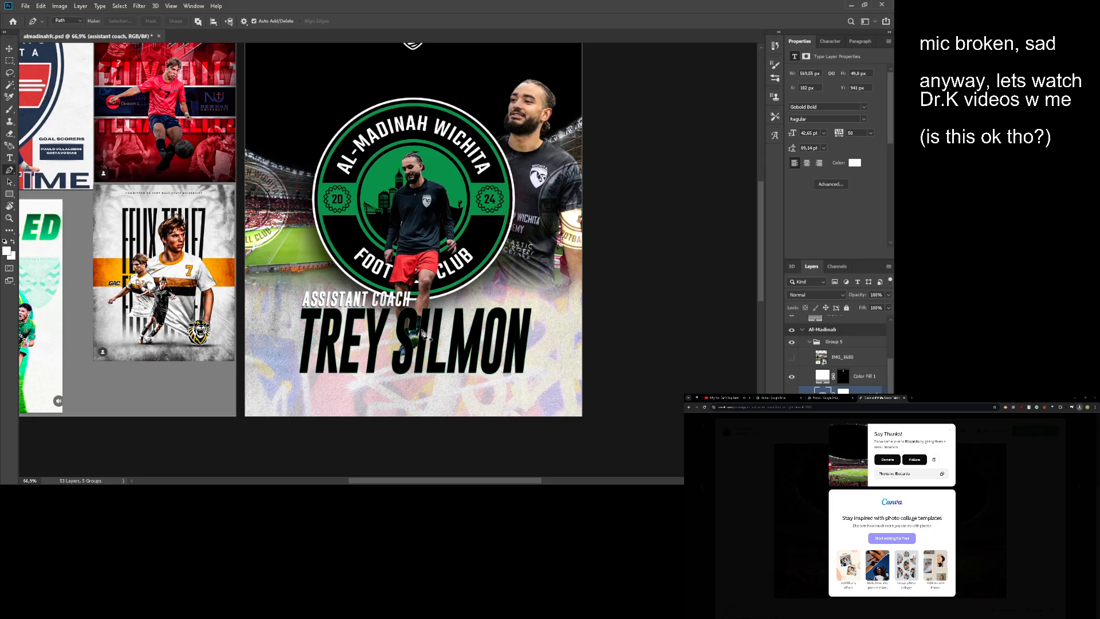
{"action": "left_click", "coordinate": [421, 334]}
{"action": "mouse_move", "coordinate": [521, 271]}
{"action": "left_mouse_down"}
{"action": "mouse_move", "coordinate": [511, 186]}
{"action": "mouse_move", "coordinate": [537, 191]}
{"action": "mouse_move", "coordinate": [468, 168]}
{"action": "left_mouse_up"}
{"action": "key", "text": "ctrl+z"}
{"action": "key", "text": "ctrl+z"}
{"action": "key", "text": "ctrl+z"}
{"action": "left_click_drag", "start_coordinate": [498, 258], "coordinate": [481, 289]}
- Add a new empty layer directly beneath the central player photo layer, and reselect the player photo
{"action": "key", "text": "v"}
{"action": "left_click", "coordinate": [413, 181]}
{"action": "left_click_drag", "start_coordinate": [413, 181], "coordinate": [426, 204]}
{"action": "scroll", "coordinate": [837, 378], "scroll_direction": "down", "scroll_amount": 2}
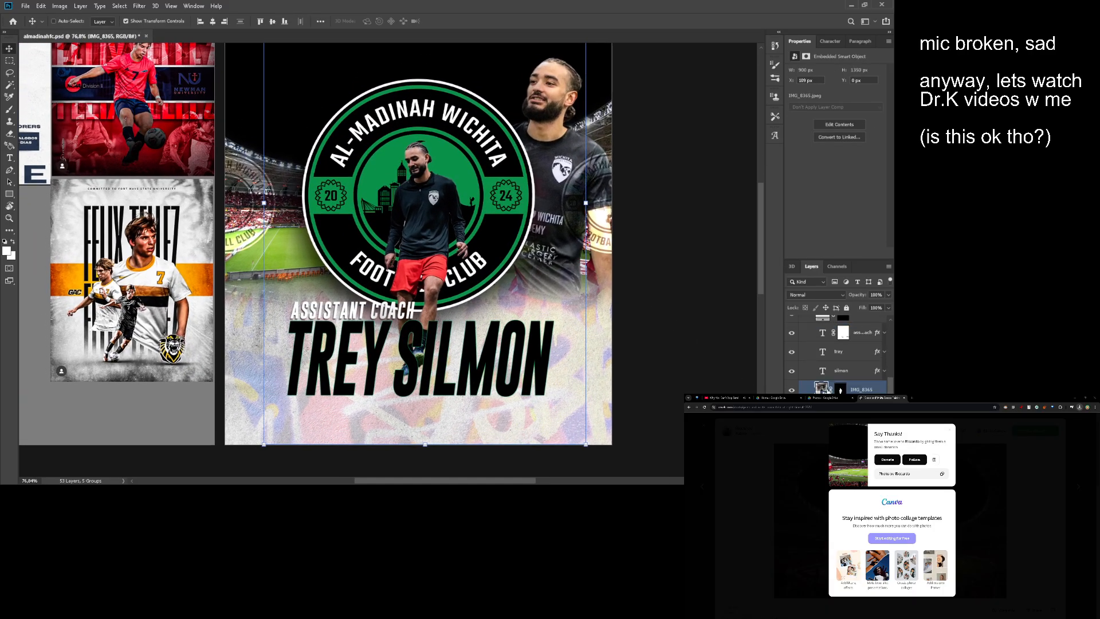
{"action": "key", "text": "ctrl+shift+alt+n"}
{"action": "key", "text": "z"}
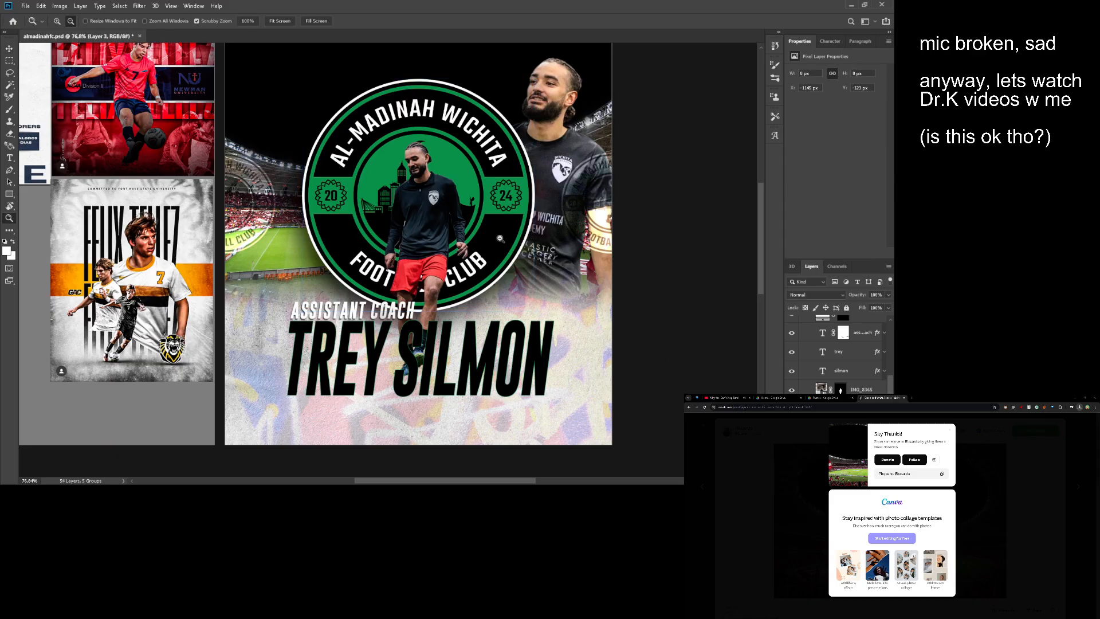
{"action": "scroll", "coordinate": [427, 228], "scroll_direction": "up", "scroll_amount": 2}
{"action": "left_click_drag", "start_coordinate": [427, 228], "coordinate": [427, 245]}
{"action": "left_click", "coordinate": [821, 390]}
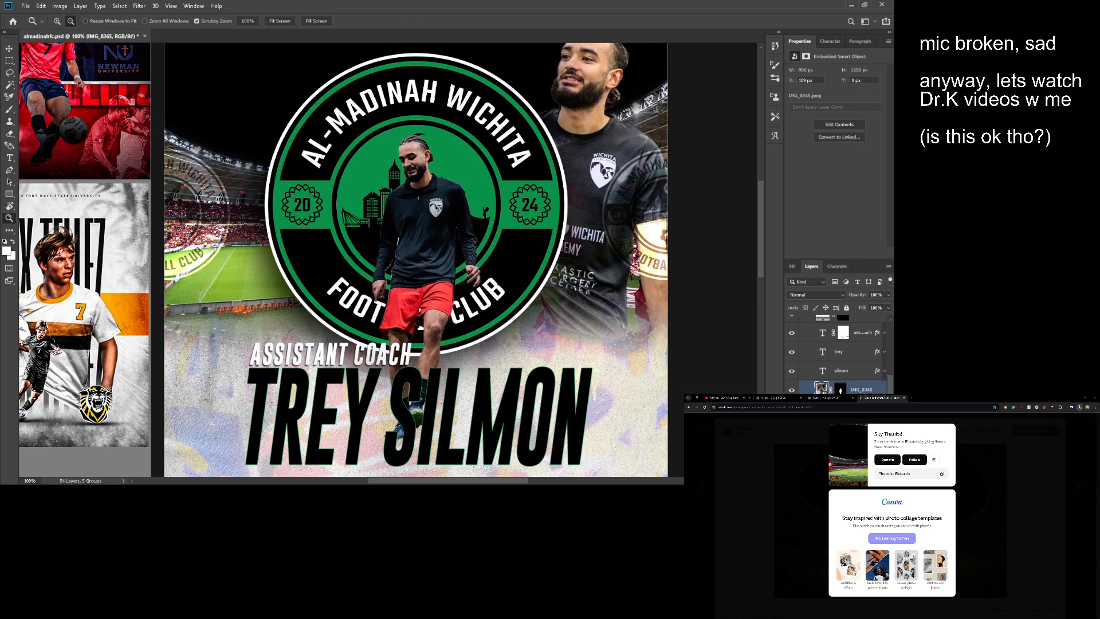
- Toggle the visibility of the poster groups to compare the current poster with the older version, ending on the current one
{"action": "scroll", "coordinate": [552, 314], "scroll_direction": "down", "scroll_amount": 2}
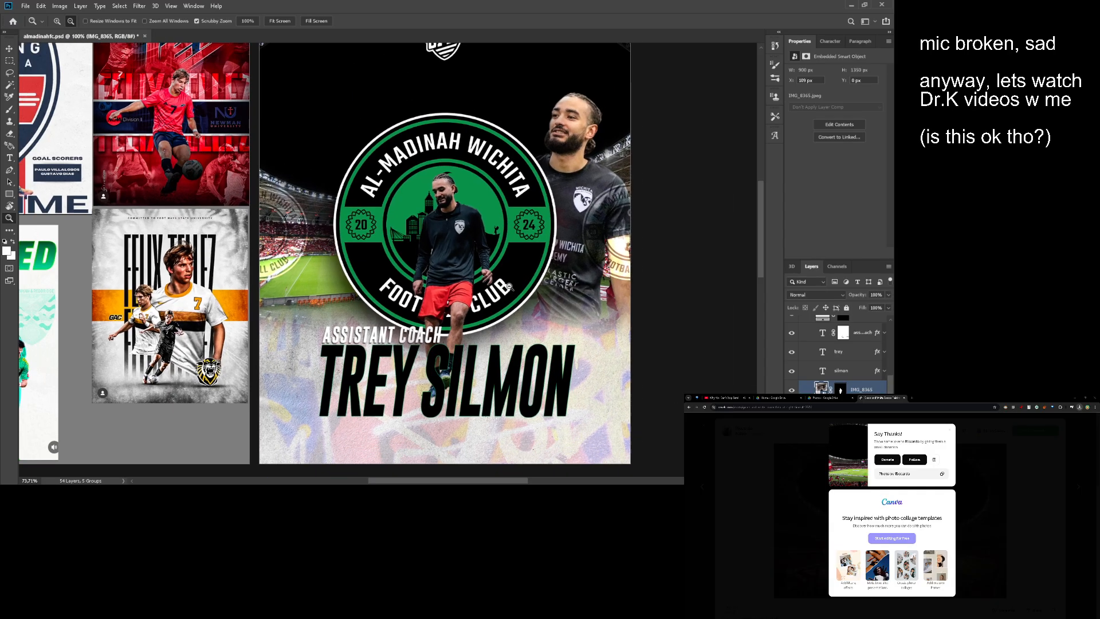
{"action": "scroll", "coordinate": [552, 314], "scroll_direction": "down", "scroll_amount": 1}
{"action": "scroll", "coordinate": [552, 314], "scroll_direction": "up", "scroll_amount": 3}
{"action": "scroll", "coordinate": [829, 310], "scroll_direction": "down", "scroll_amount": 3}
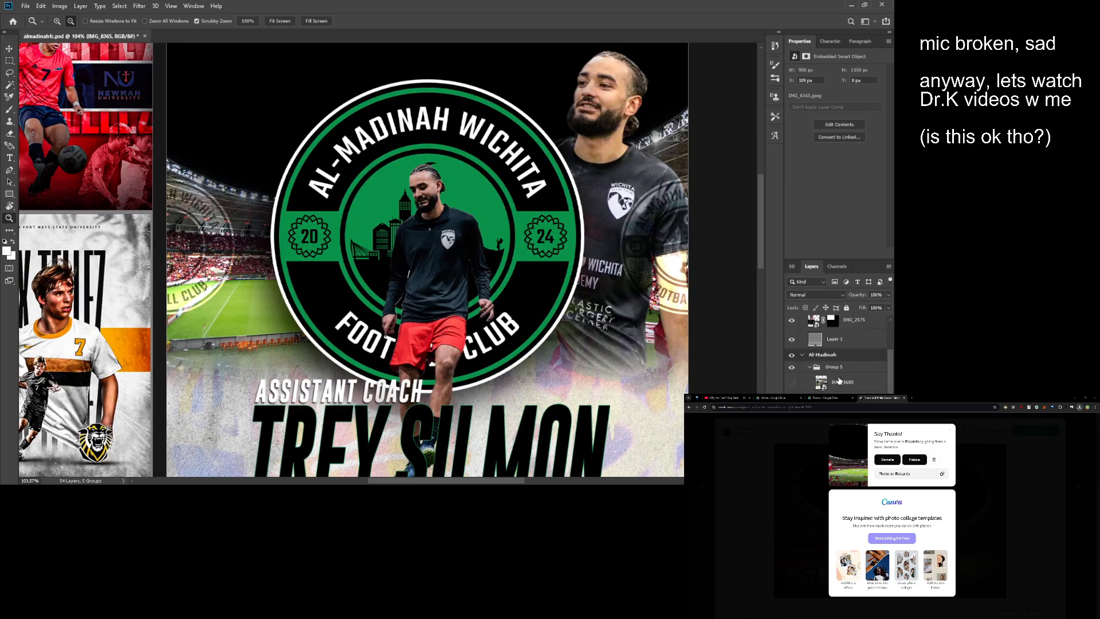
{"action": "left_click", "coordinate": [802, 422]}
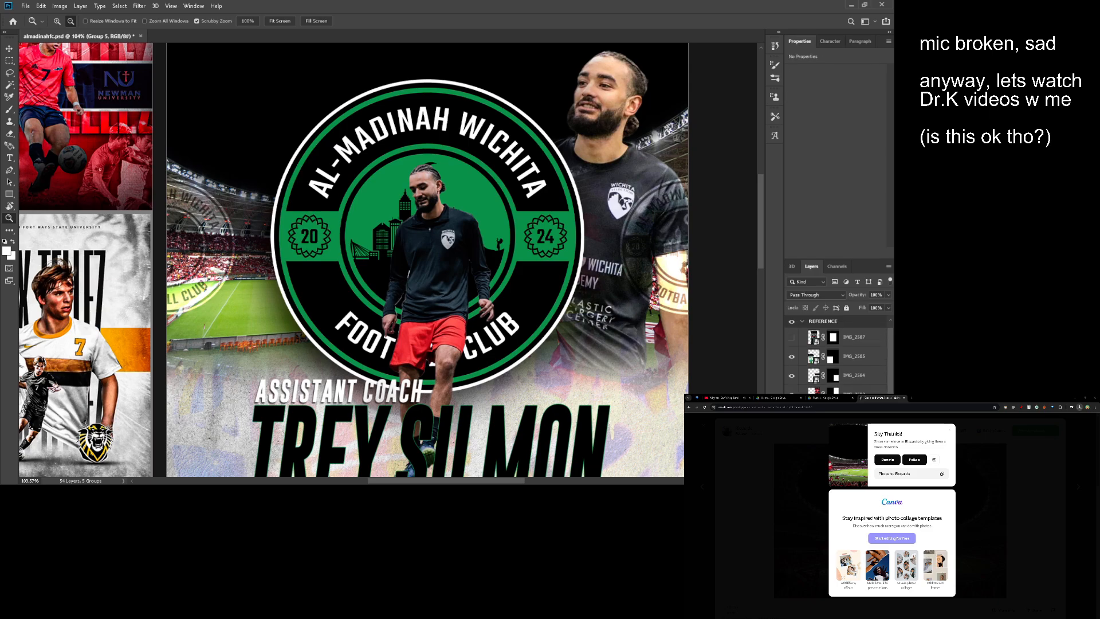
{"action": "scroll", "coordinate": [802, 424], "scroll_direction": "down", "scroll_amount": 1}
{"action": "left_click", "coordinate": [791, 425]}
{"action": "left_click", "coordinate": [791, 438]}
{"action": "left_click_drag", "start_coordinate": [427, 300], "coordinate": [415, 295]}
{"action": "left_click", "coordinate": [791, 439]}
{"action": "left_click", "coordinate": [792, 425]}
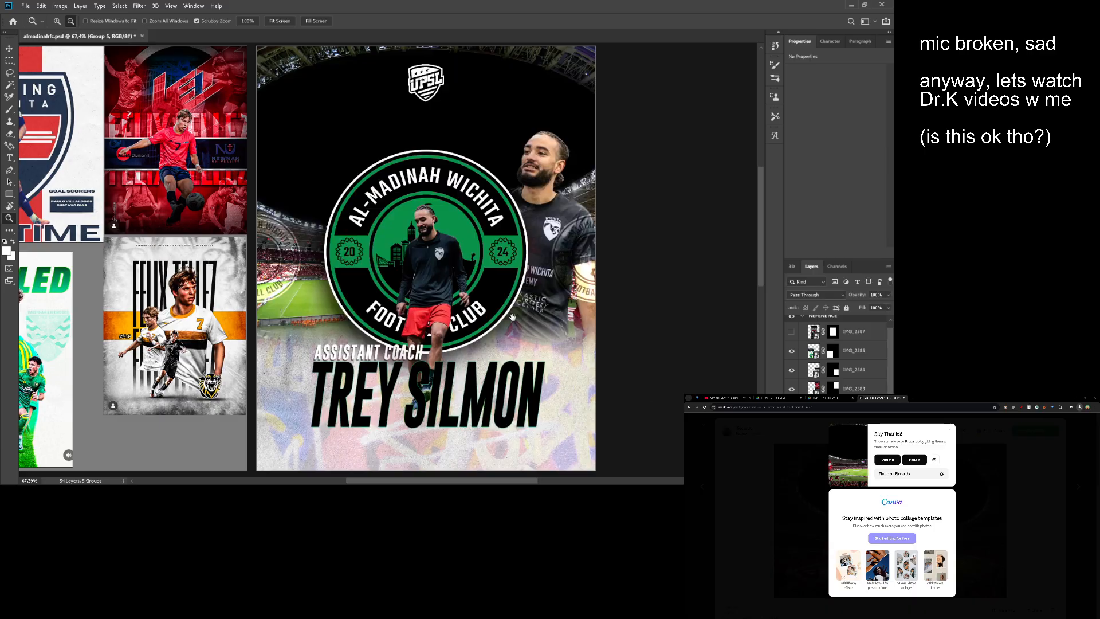
{"action": "left_click_drag", "start_coordinate": [481, 349], "coordinate": [527, 283]}
{"action": "left_click_drag", "start_coordinate": [475, 298], "coordinate": [435, 308]}
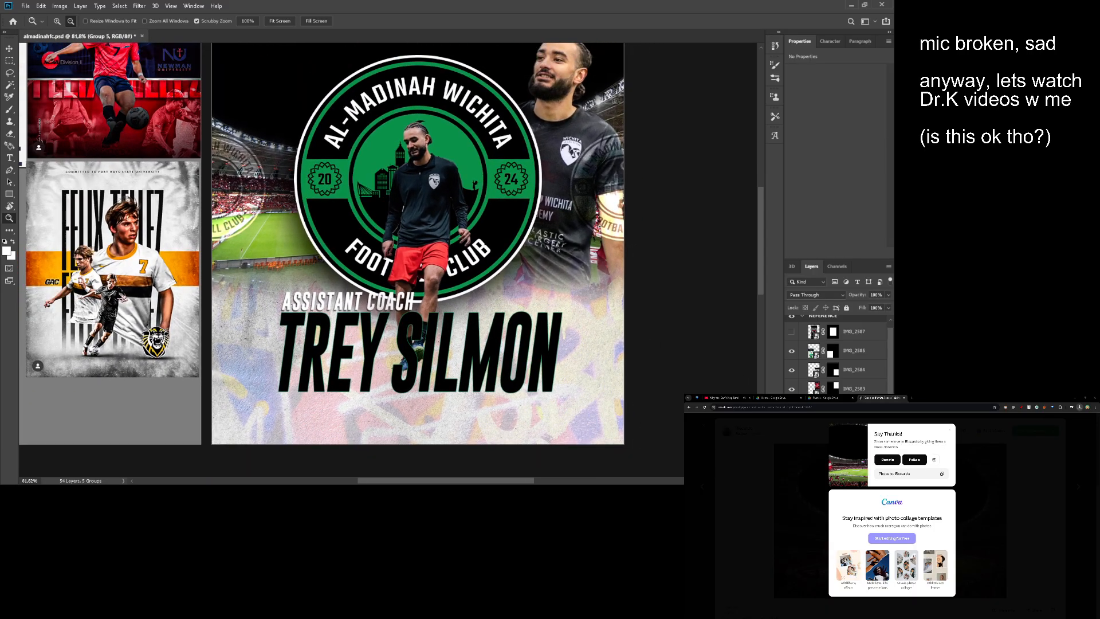
{"action": "left_click_drag", "start_coordinate": [525, 287], "coordinate": [507, 236]}
{"action": "left_click_drag", "start_coordinate": [504, 233], "coordinate": [555, 229]}
{"action": "left_click_drag", "start_coordinate": [554, 230], "coordinate": [528, 253]}
{"action": "left_click_drag", "start_coordinate": [528, 252], "coordinate": [535, 265]}
{"action": "left_click_drag", "start_coordinate": [502, 284], "coordinate": [498, 284]}
- Select the stadium background photo and add a Curves adjustment layer clipped to it
{"action": "key", "text": "v"}
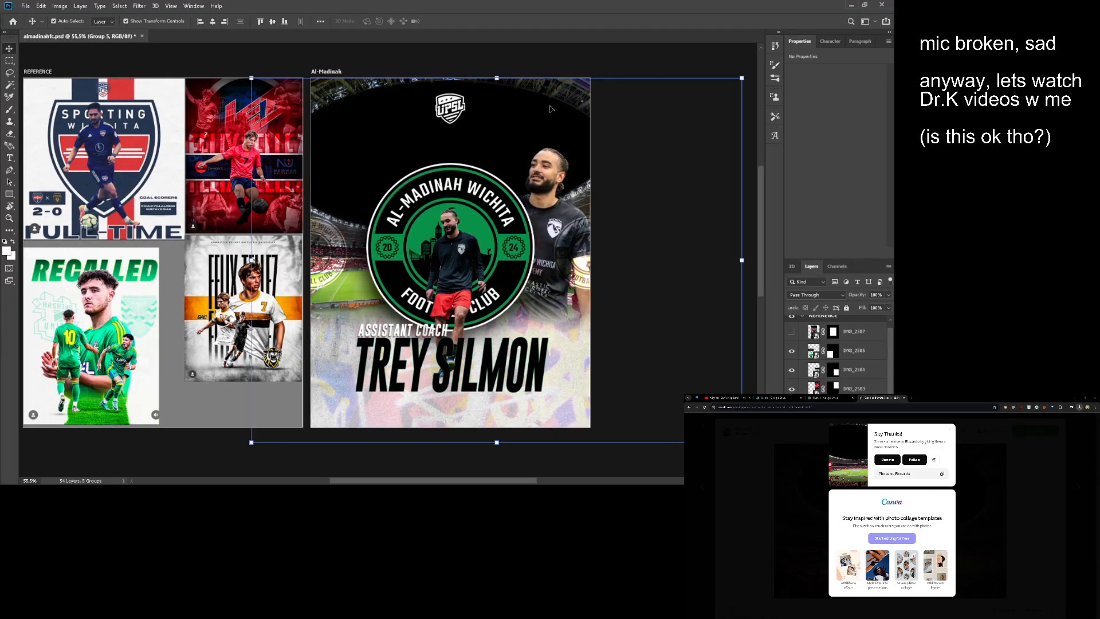
{"action": "left_click", "coordinate": [564, 132], "text": "ctrl"}
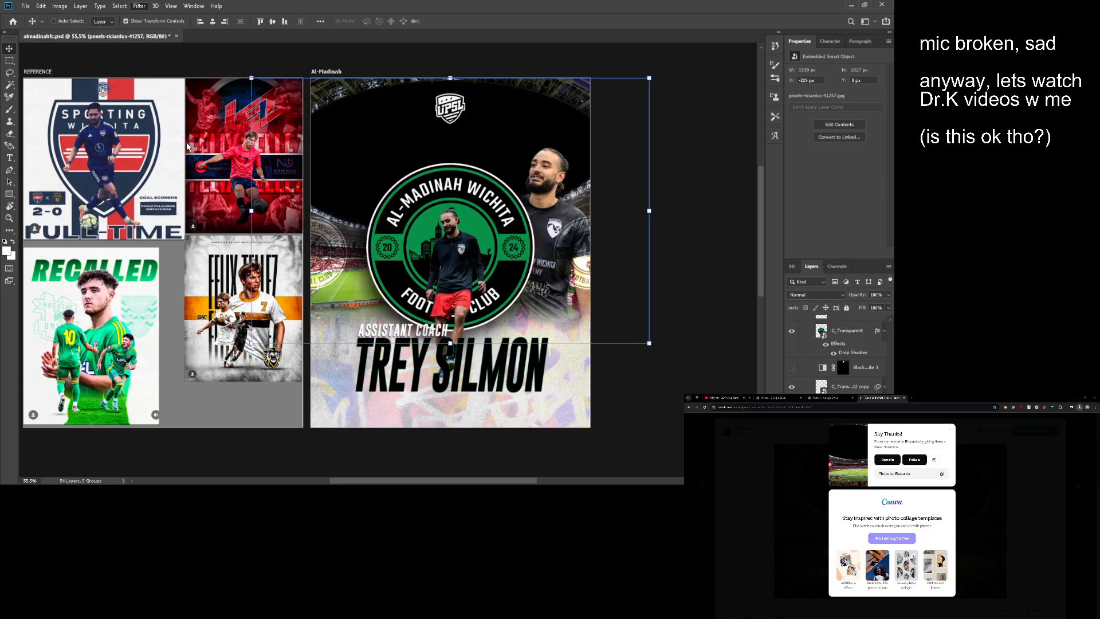
{"action": "key", "text": "space"}
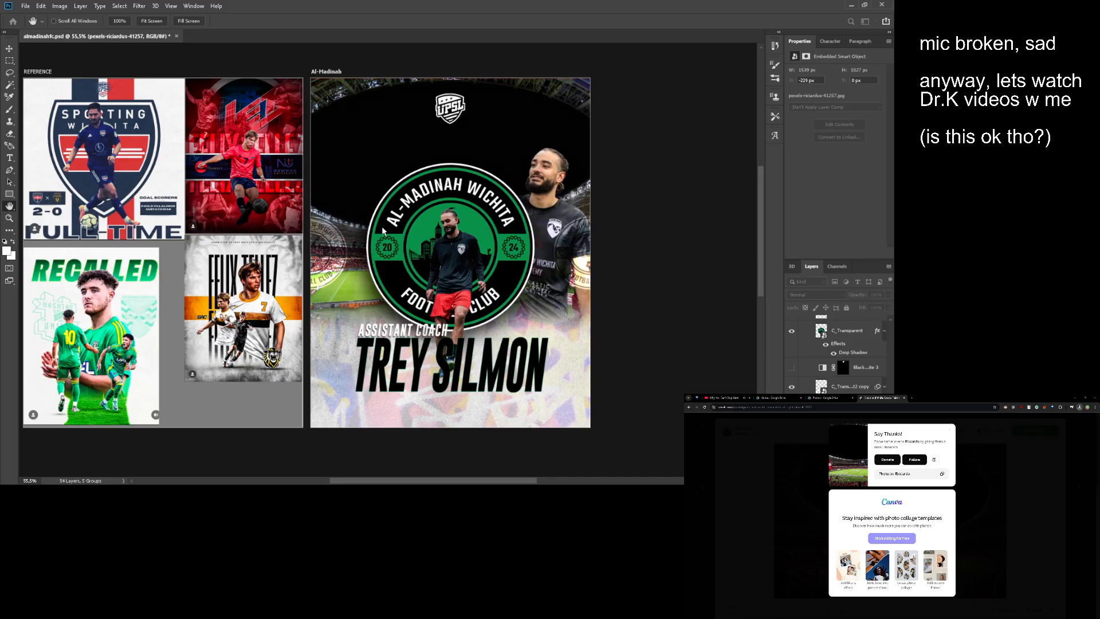
{"action": "key", "text": "z"}
{"action": "left_click_drag", "start_coordinate": [339, 258], "coordinate": [362, 221]}
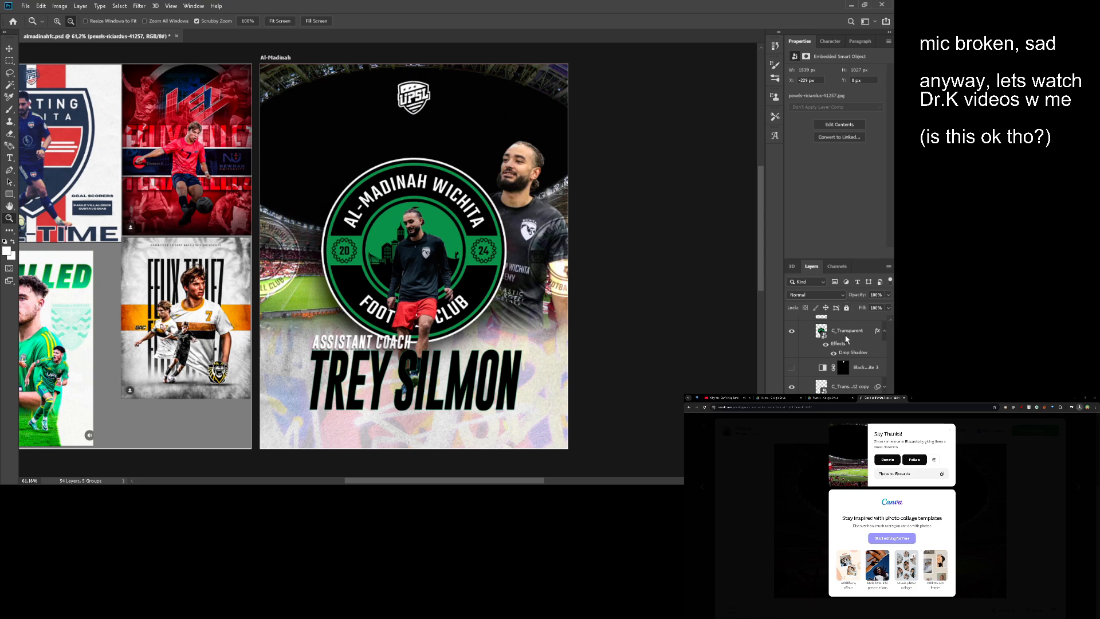
{"action": "left_click", "coordinate": [843, 366]}
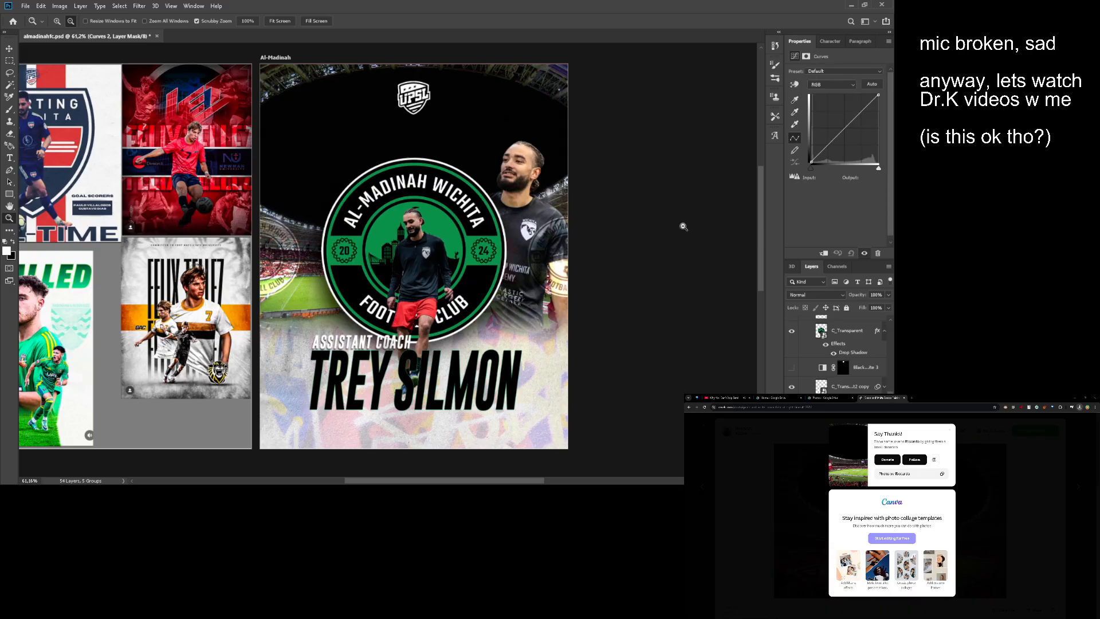
{"action": "key", "text": "ctrl+alt+g"}
- Shape the stadium photo's RGB curve with raised shadows, lowered highlights and a midtone point at input 122 and output 99
{"action": "left_click_drag", "start_coordinate": [830, 138], "coordinate": [857, 126]}
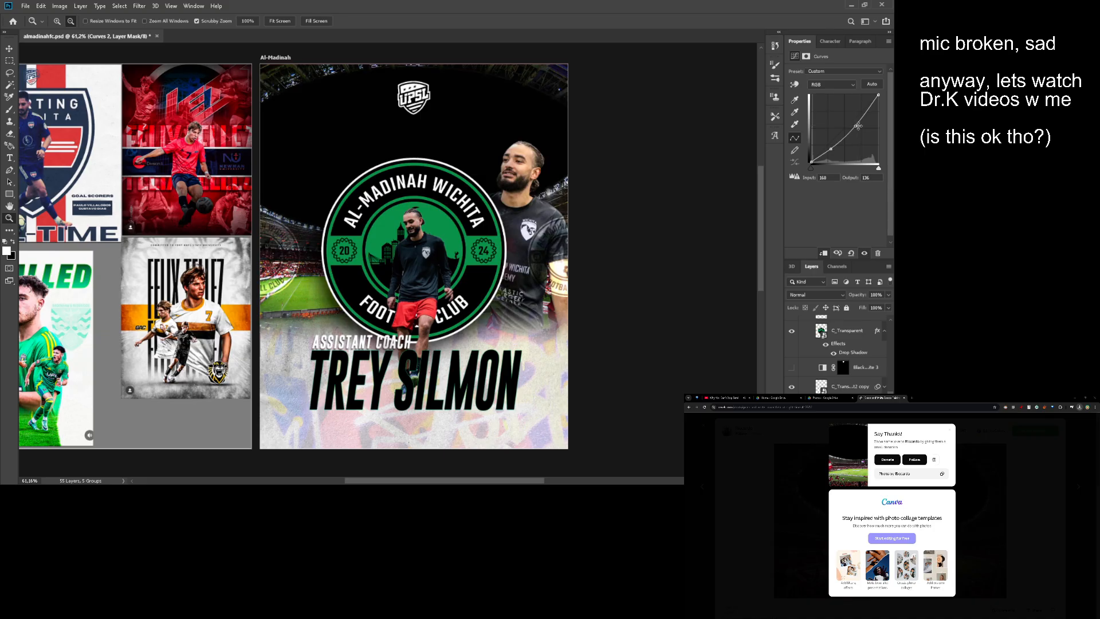
{"action": "left_click_drag", "start_coordinate": [563, 152], "coordinate": [592, 149]}
{"action": "mouse_move", "coordinate": [831, 149]}
{"action": "left_mouse_down"}
{"action": "mouse_move", "coordinate": [827, 138]}
{"action": "mouse_move", "coordinate": [845, 136]}
{"action": "left_mouse_up"}
{"action": "scroll", "coordinate": [587, 193], "scroll_direction": "right", "scroll_amount": 2}
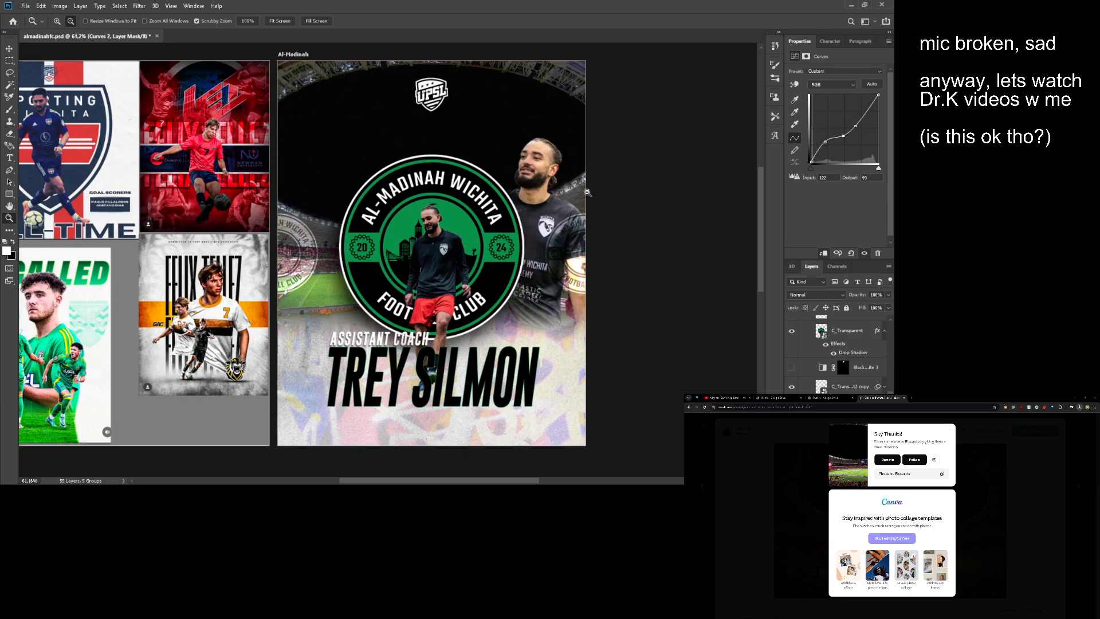
{"action": "left_click_drag", "start_coordinate": [588, 193], "coordinate": [617, 326]}
{"action": "left_click_drag", "start_coordinate": [420, 260], "coordinate": [361, 257]}
{"action": "left_click_drag", "start_coordinate": [327, 256], "coordinate": [476, 279]}
{"action": "left_click_drag", "start_coordinate": [482, 275], "coordinate": [400, 194]}
{"action": "left_click_drag", "start_coordinate": [391, 233], "coordinate": [417, 233]}
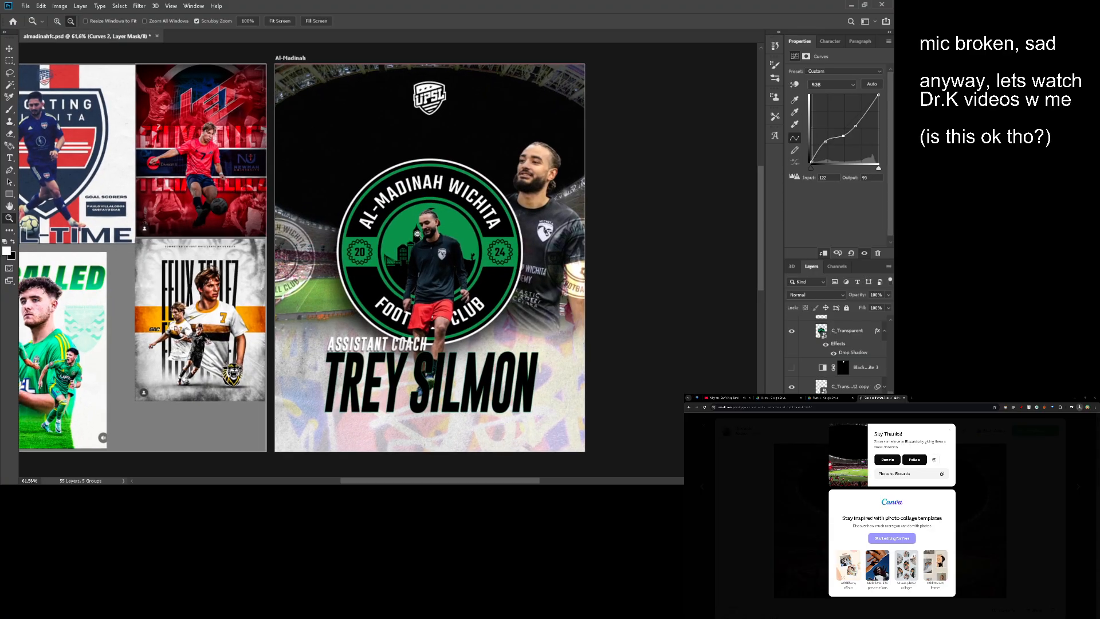
{"action": "left_click_drag", "start_coordinate": [417, 234], "coordinate": [399, 221]}
- Hide both faded badge layers at the poster's sides, C_Transparent2 copy and C_Transparent2
{"action": "key", "text": "v"}
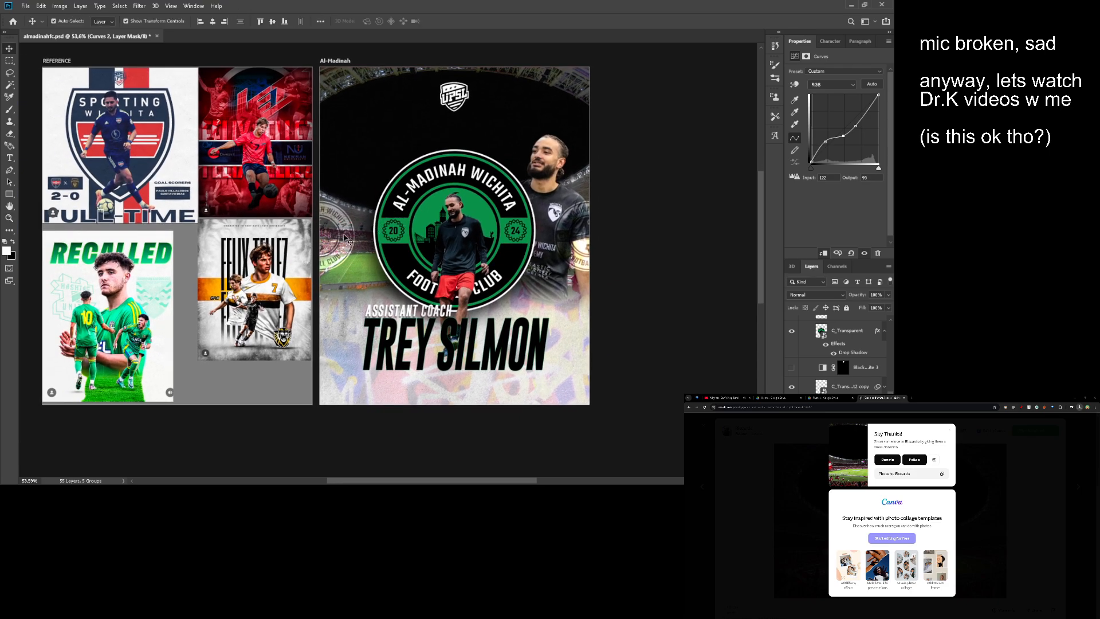
{"action": "left_click", "coordinate": [357, 187], "text": "ctrl"}
{"action": "left_click", "coordinate": [590, 251], "text": "ctrl"}
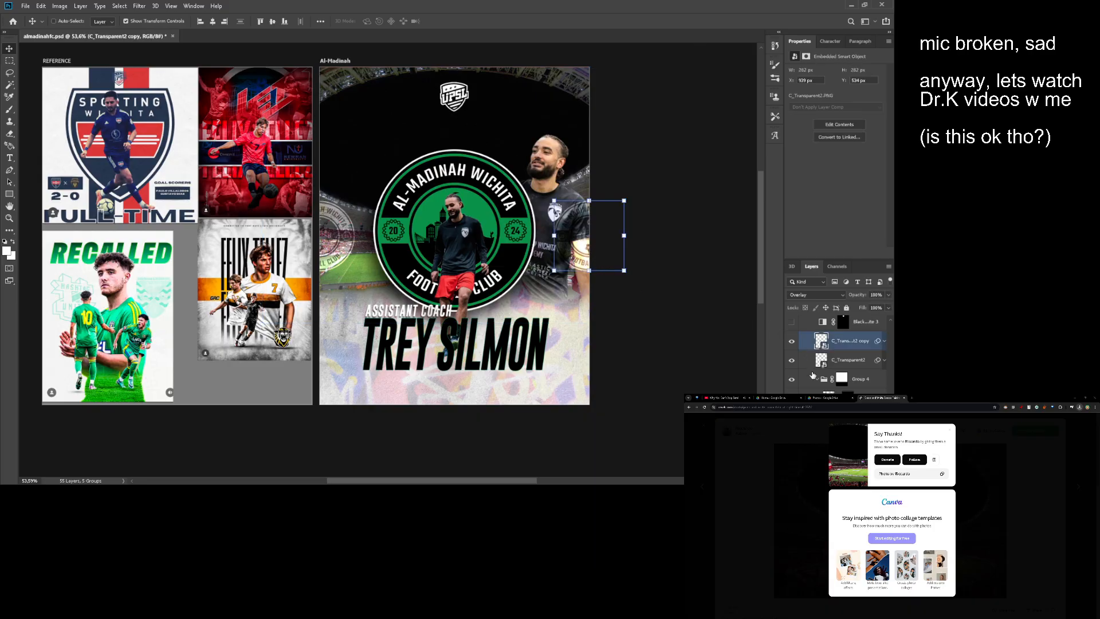
{"action": "left_click", "coordinate": [792, 342]}
{"action": "left_click", "coordinate": [791, 361]}
{"action": "key", "text": "z"}
{"action": "left_click_drag", "start_coordinate": [401, 269], "coordinate": [356, 253]}
{"action": "left_click_drag", "start_coordinate": [356, 253], "coordinate": [419, 278]}
{"action": "left_click_drag", "start_coordinate": [419, 278], "coordinate": [395, 278]}
- Copy the green vertical stripe, Rectangle 1, from the head coach poster's layers
{"action": "scroll", "coordinate": [809, 377], "scroll_direction": "up", "scroll_amount": 6}
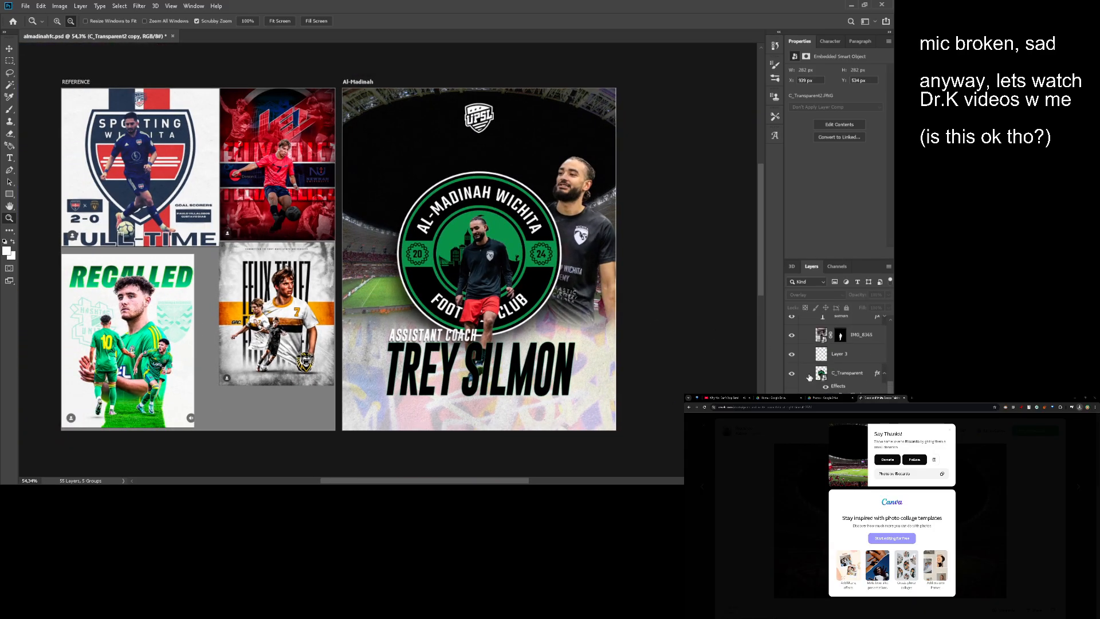
{"action": "scroll", "coordinate": [817, 375], "scroll_direction": "up", "scroll_amount": 3}
{"action": "left_click", "coordinate": [809, 412]}
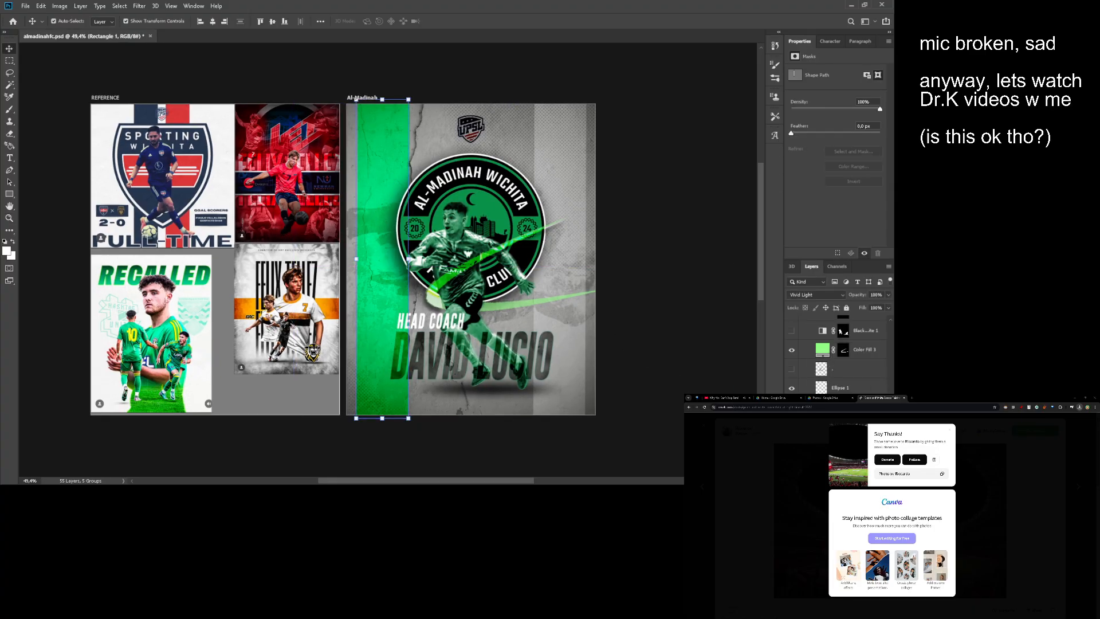
{"action": "scroll", "coordinate": [836, 356], "scroll_direction": "up", "scroll_amount": 10}
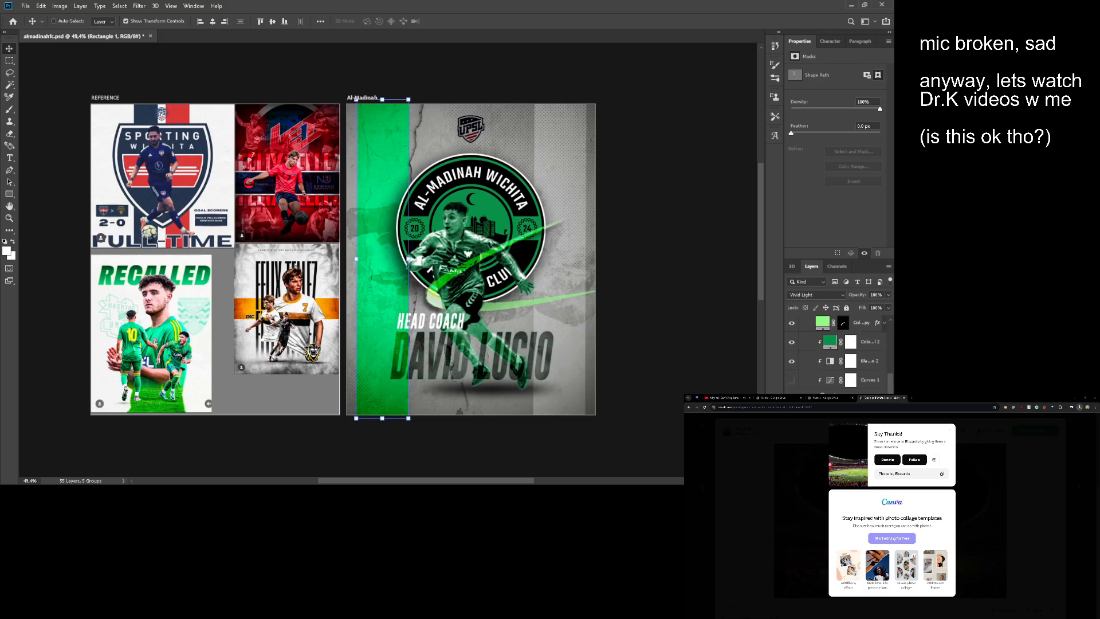
{"action": "scroll", "coordinate": [836, 357], "scroll_direction": "up", "scroll_amount": 10}
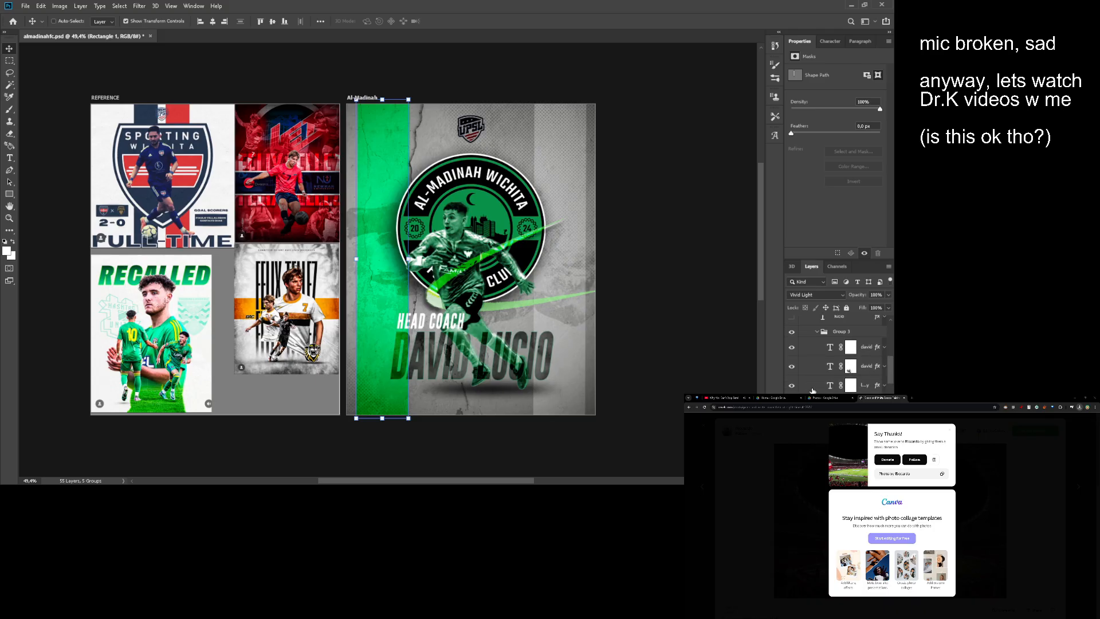
{"action": "scroll", "coordinate": [831, 390], "scroll_direction": "up", "scroll_amount": 3}
- Hide the head coach poster group, Group 2, and show the assistant coach poster group, Group 5
{"action": "left_click", "coordinate": [811, 347]}
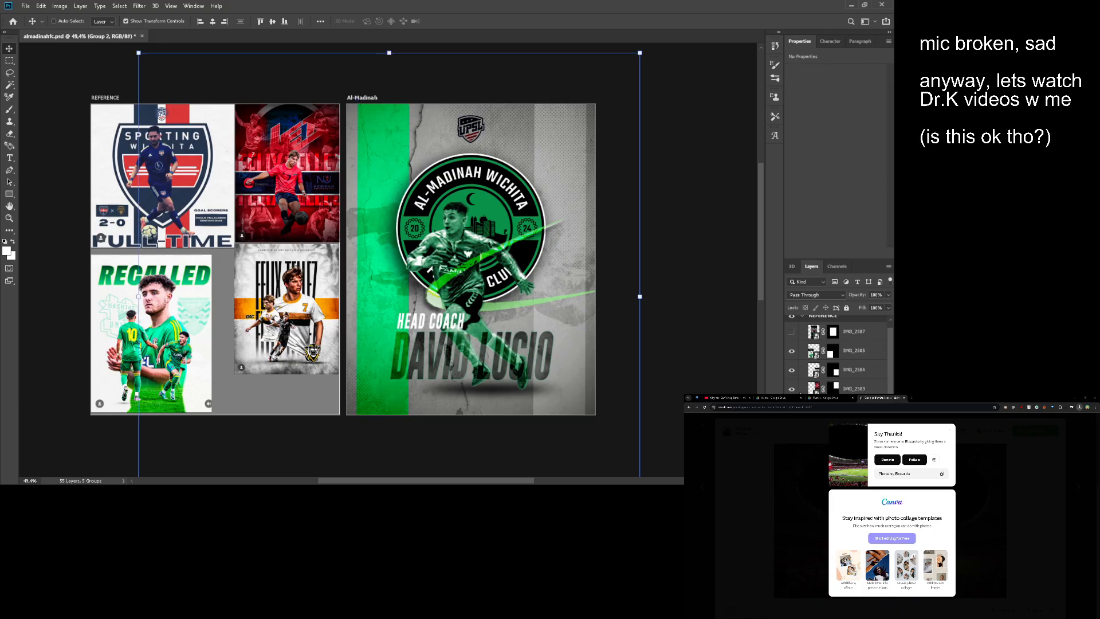
{"action": "left_click", "coordinate": [791, 447]}
{"action": "left_click", "coordinate": [791, 435]}
{"action": "left_click", "coordinate": [825, 435]}
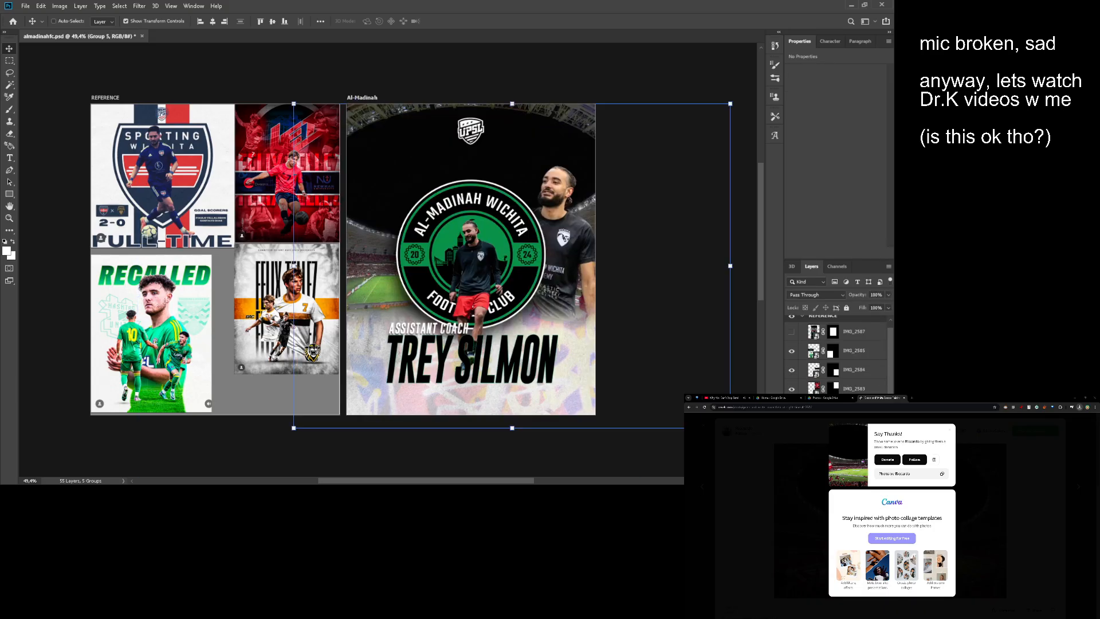
- Paste the green stripe directly above Group 4 and place it along the poster's left edge
{"action": "left_click", "coordinate": [810, 435]}
{"action": "scroll", "coordinate": [814, 434], "scroll_direction": "down", "scroll_amount": 7}
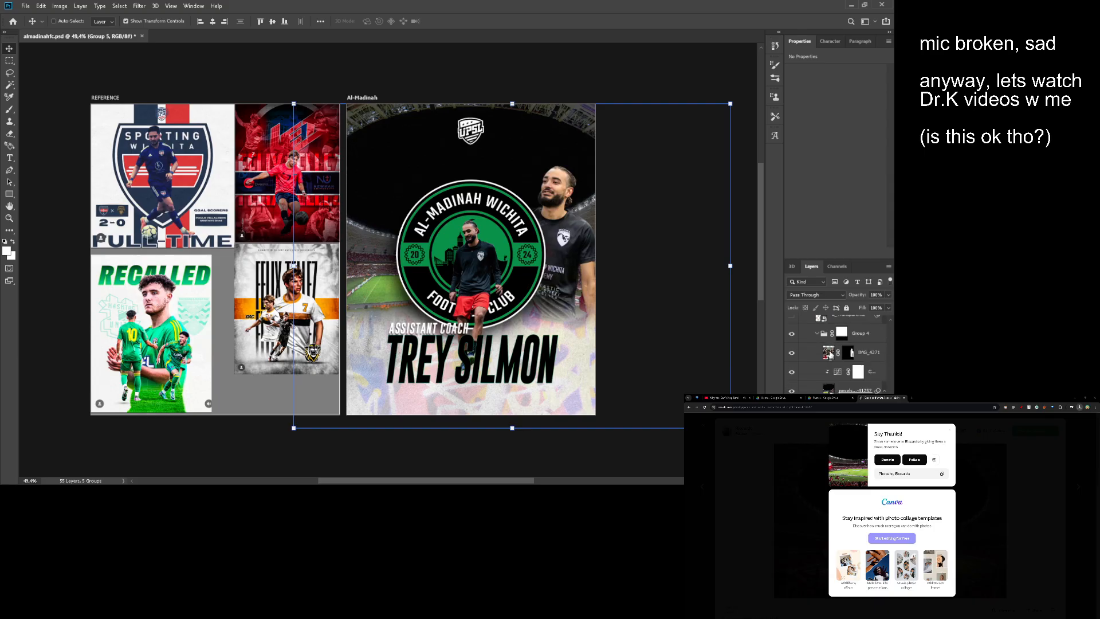
{"action": "left_click", "coordinate": [826, 337]}
{"action": "left_click", "coordinate": [796, 337]}
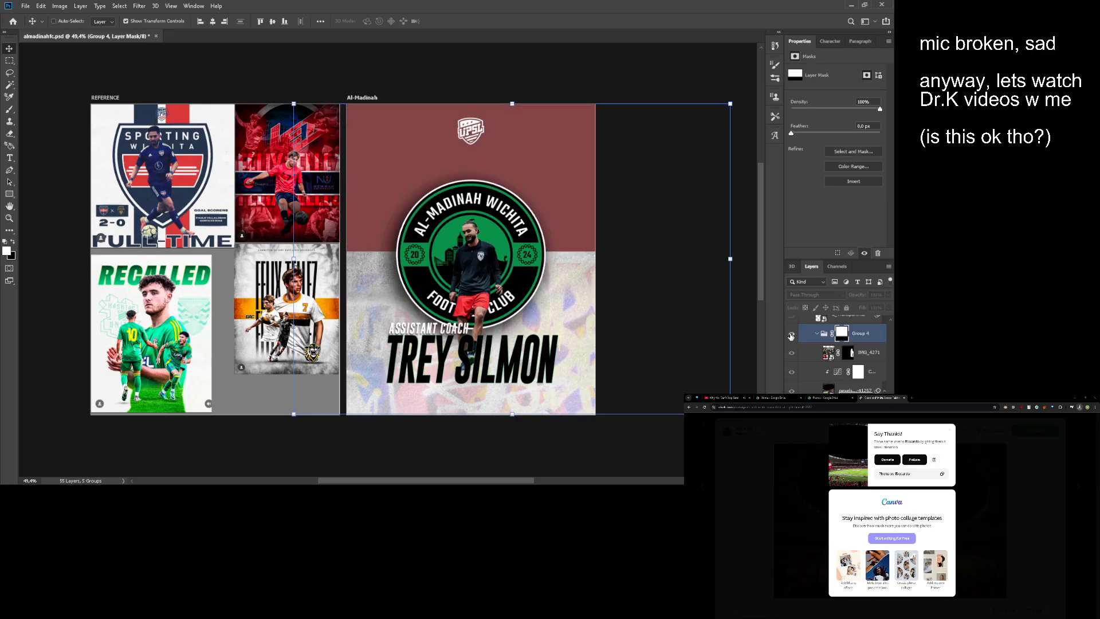
{"action": "left_click", "coordinate": [795, 337]}
{"action": "left_click", "coordinate": [822, 335]}
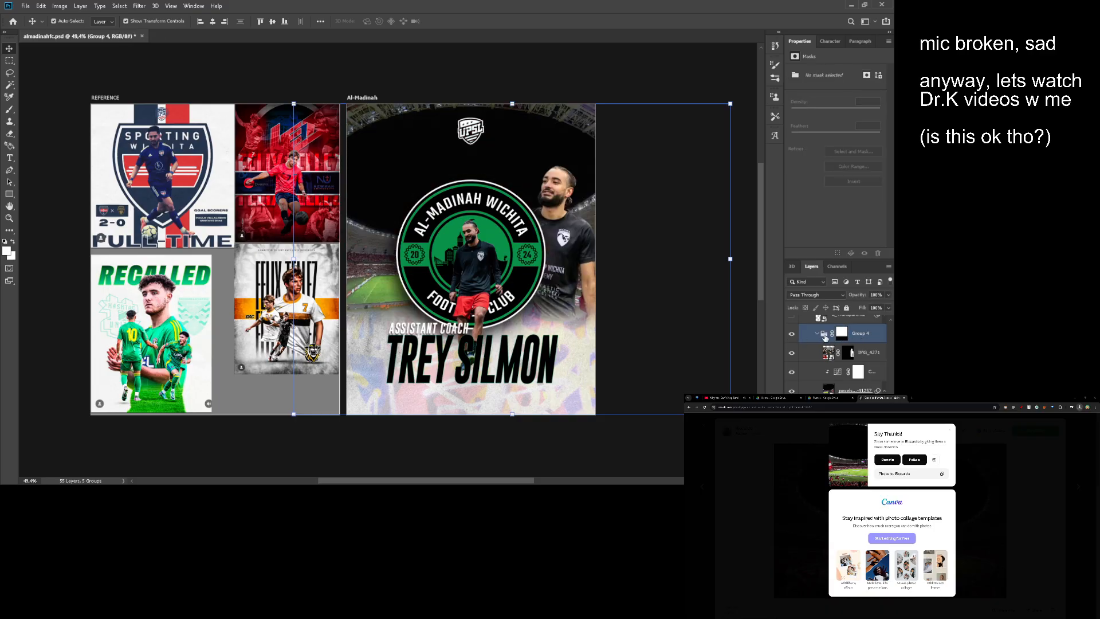
{"action": "key", "text": "ctrl+v"}
{"action": "left_click_drag", "start_coordinate": [469, 281], "coordinate": [408, 270]}
- Set the green stripe's blend mode to Hard Light and fit its height to the artboard's top and bottom edges
{"action": "key", "text": "z"}
{"action": "key", "text": "space"}
{"action": "left_click_drag", "start_coordinate": [408, 269], "coordinate": [432, 266]}
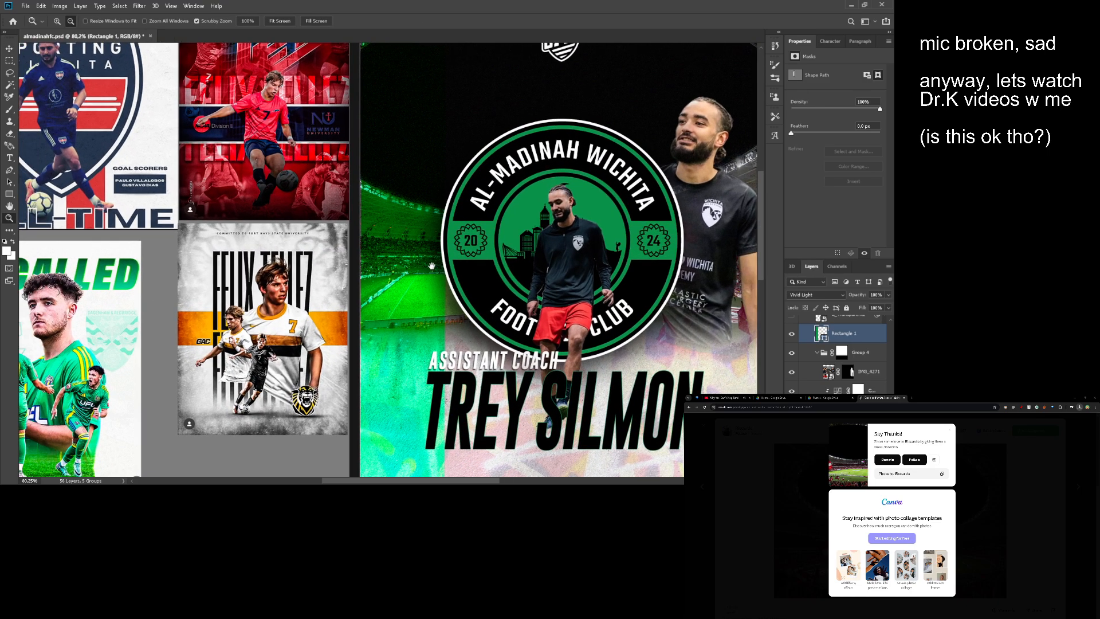
{"action": "key", "text": "ctrl+0"}
{"action": "key", "text": "v"}
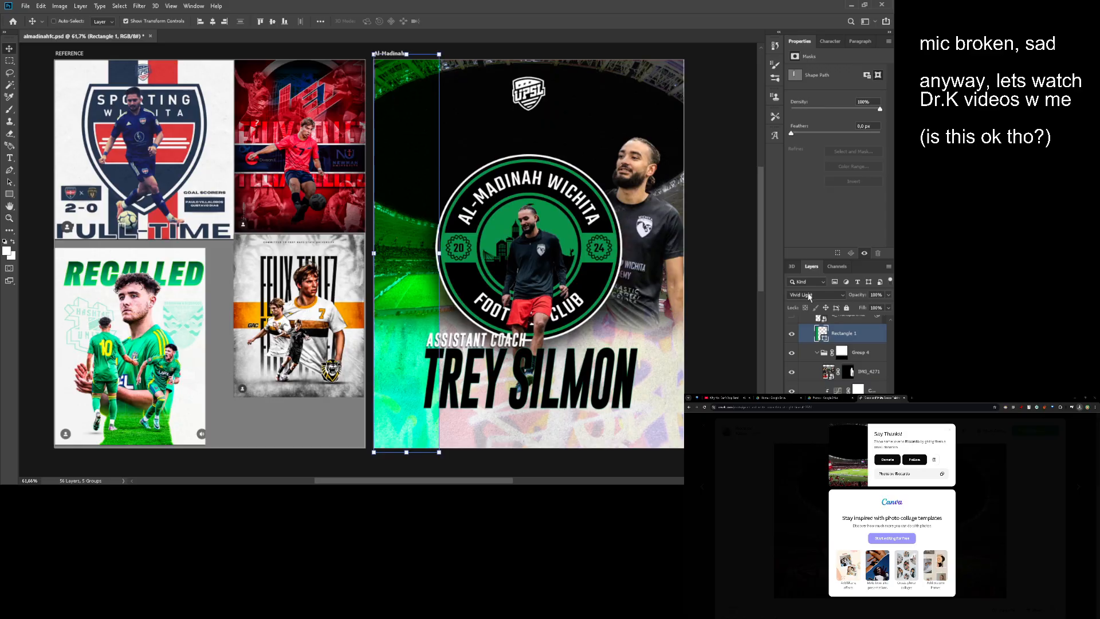
{"action": "left_click", "coordinate": [810, 297]}
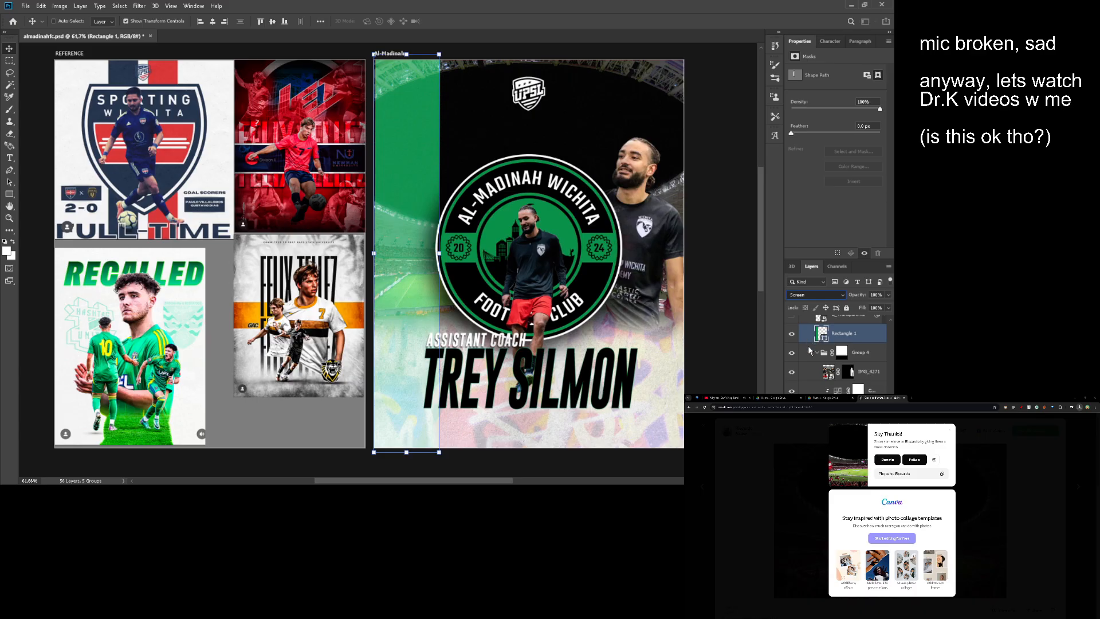
{"action": "left_click", "coordinate": [804, 377]}
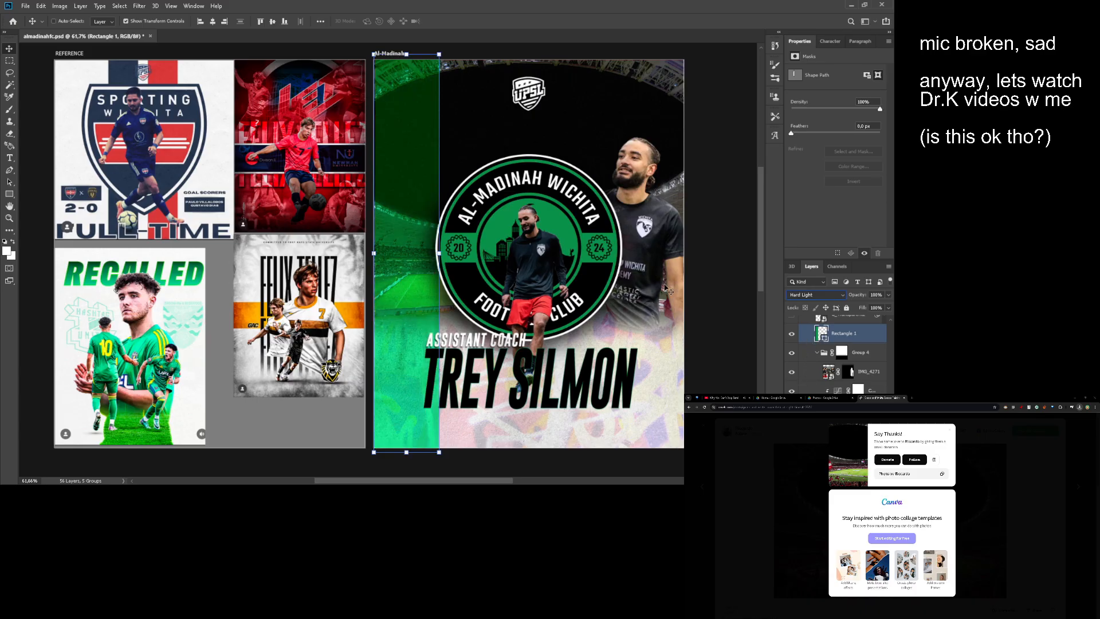
{"action": "left_click_drag", "start_coordinate": [406, 54], "coordinate": [405, 59]}
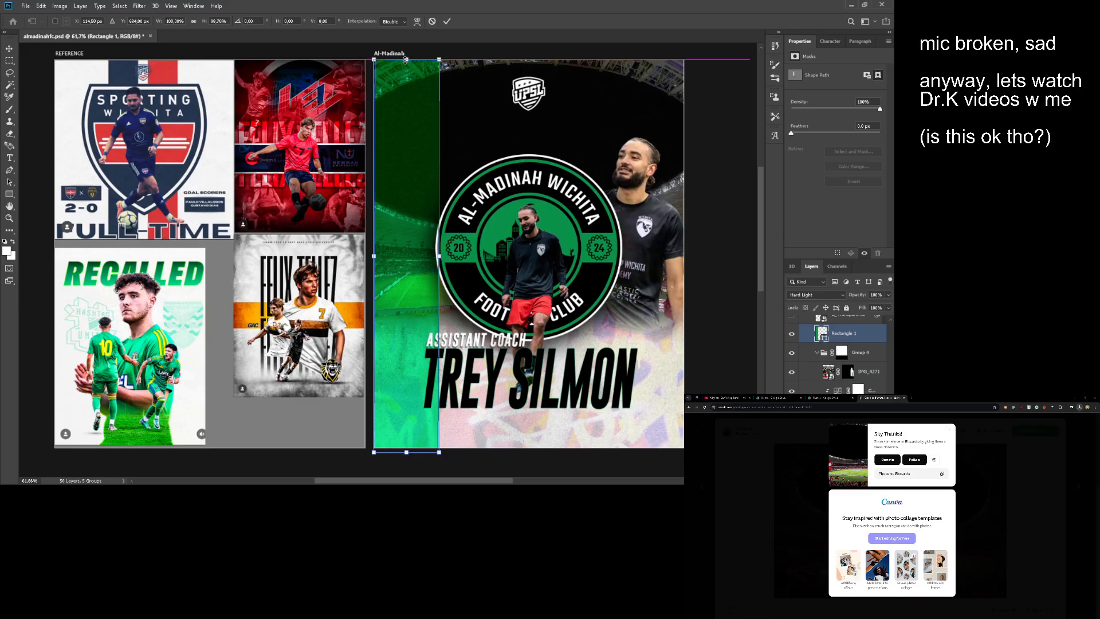
{"action": "left_click_drag", "start_coordinate": [406, 456], "coordinate": [406, 451]}
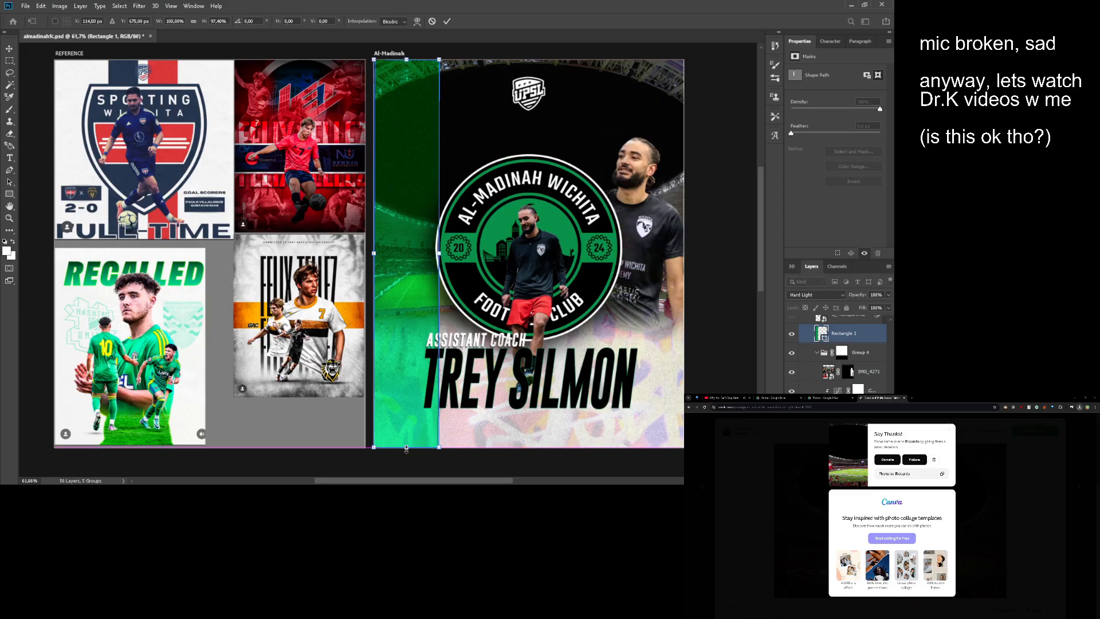
{"action": "key", "text": "Return"}
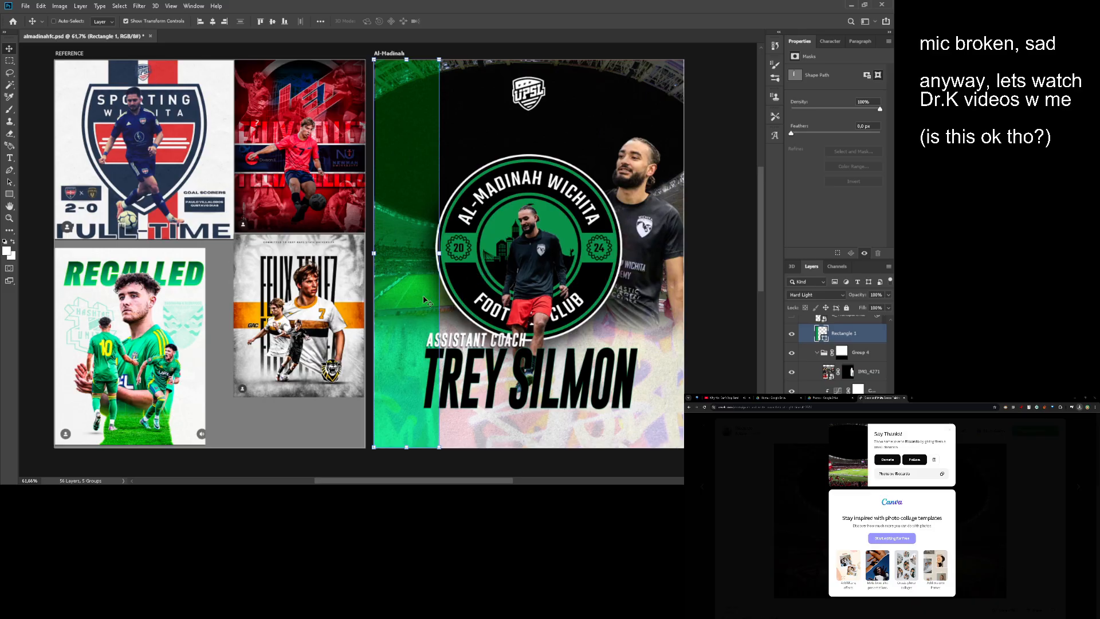
- Reduce the green stripe to a thinner band along the poster's left edge
{"action": "left_click_drag", "start_coordinate": [427, 300], "coordinate": [458, 299]}
{"action": "left_click_drag", "start_coordinate": [473, 215], "coordinate": [460, 294]}
{"action": "left_click_drag", "start_coordinate": [461, 294], "coordinate": [442, 247]}
{"action": "key", "text": "ctrl+t"}
{"action": "key", "text": "ctrl+z"}
{"action": "key", "text": "Return"}
{"action": "left_click_drag", "start_coordinate": [441, 229], "coordinate": [411, 210]}
{"action": "left_click_drag", "start_coordinate": [411, 210], "coordinate": [453, 241]}
{"action": "left_click_drag", "start_coordinate": [452, 240], "coordinate": [479, 245]}
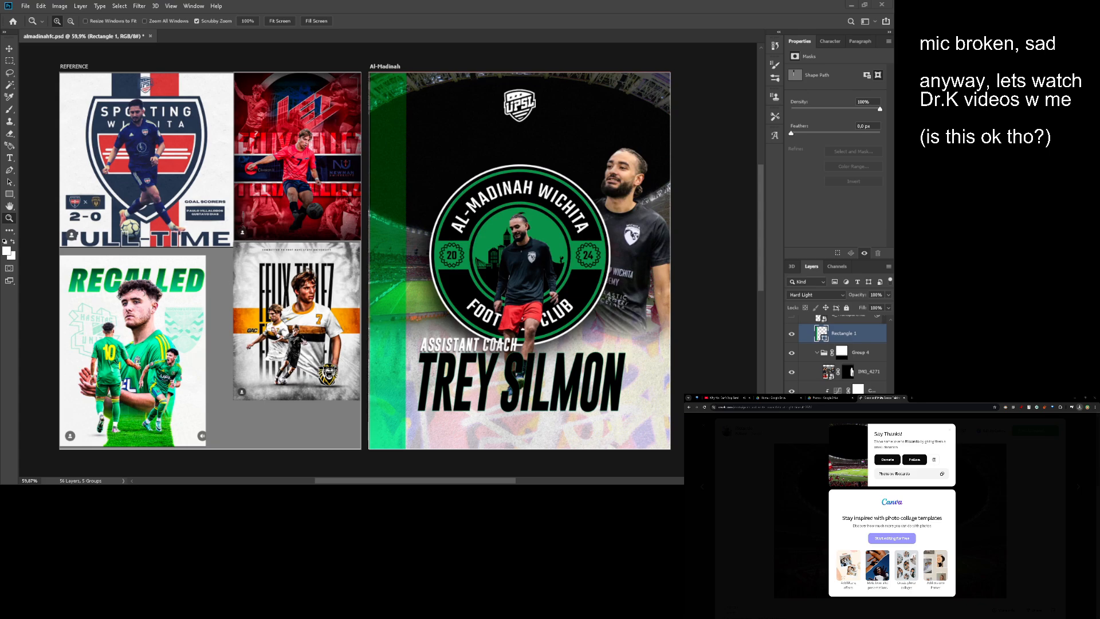
- Switch to the browser, search the web for "al madinah wichita" and open several club results in separate tabs
{"action": "key", "text": "ctrl+t"}
{"action": "type", "text": "al madinah wichita"}
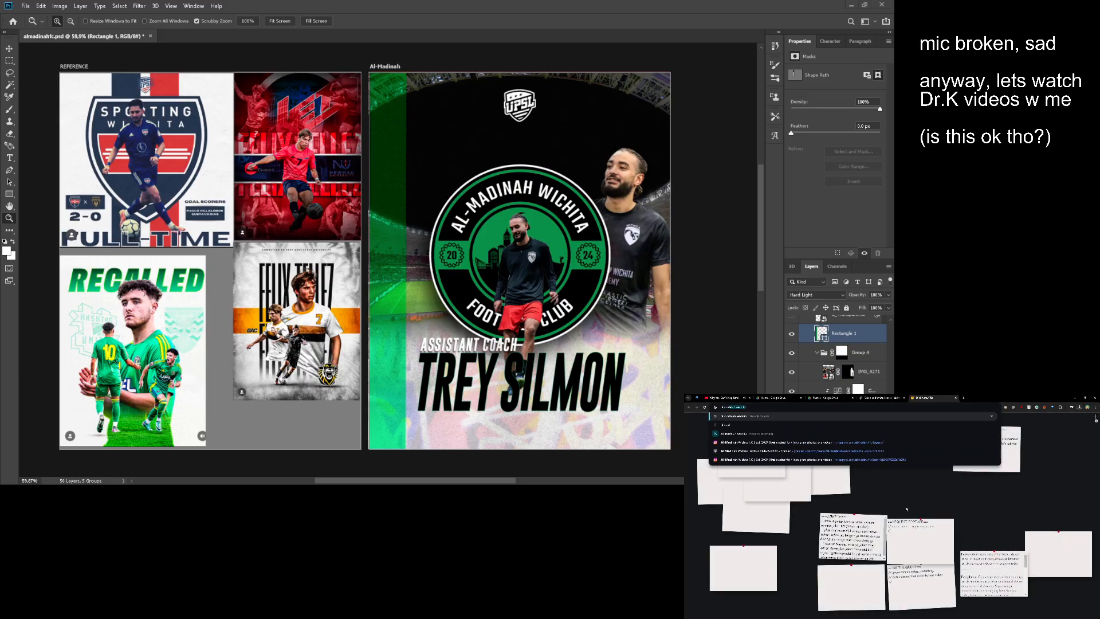
{"action": "key", "text": "Return"}
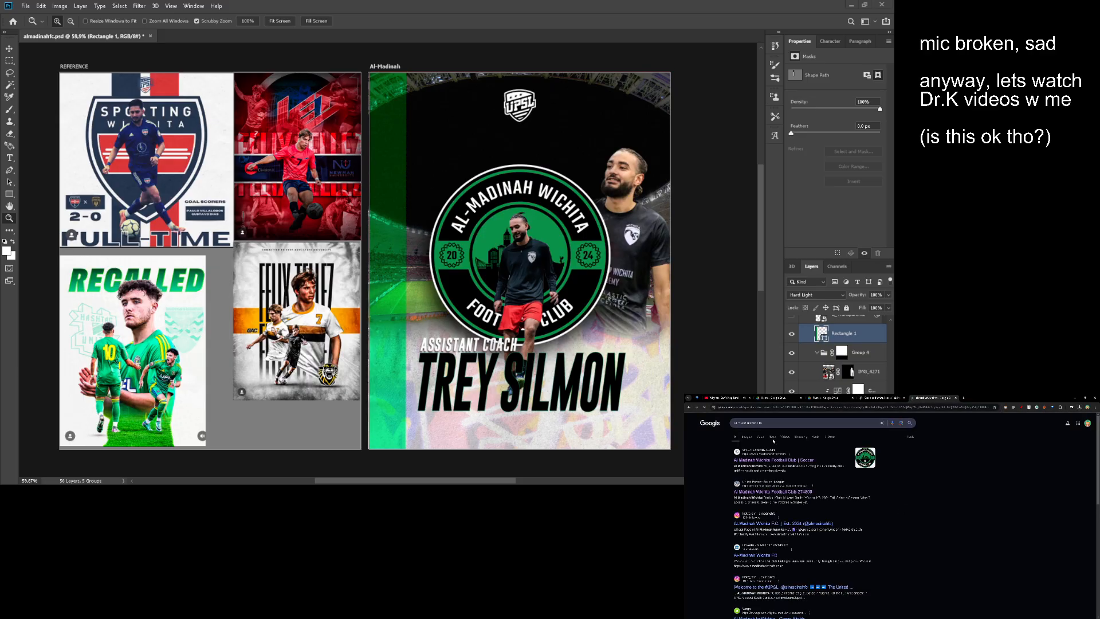
{"action": "middle_click", "coordinate": [773, 492]}
{"action": "middle_click", "coordinate": [754, 525]}
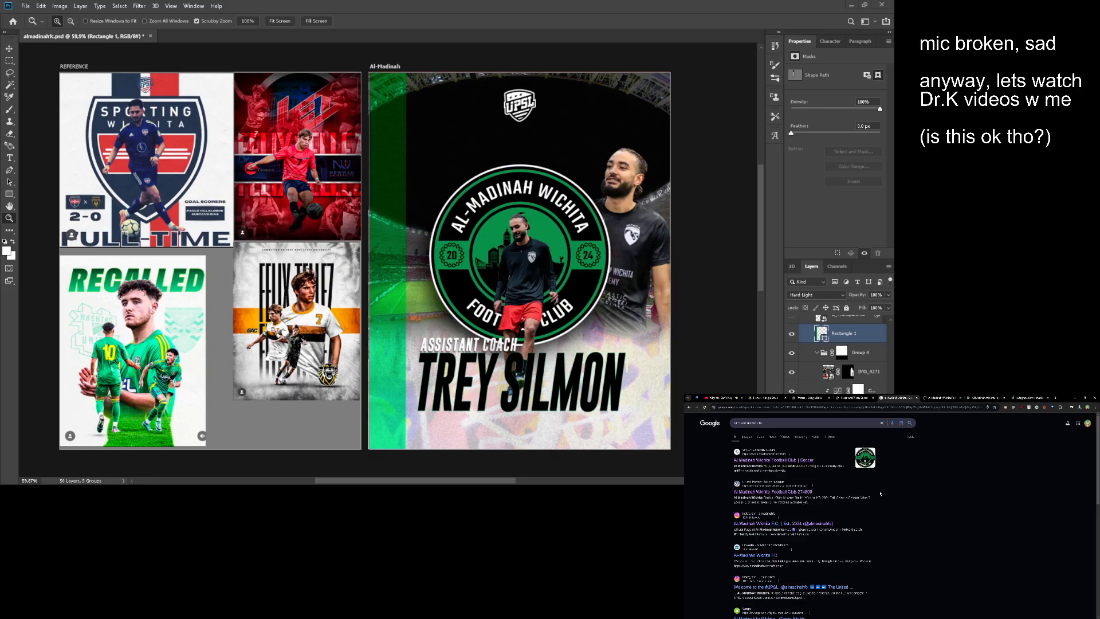
{"action": "scroll", "coordinate": [818, 505], "scroll_direction": "down", "scroll_amount": 2}
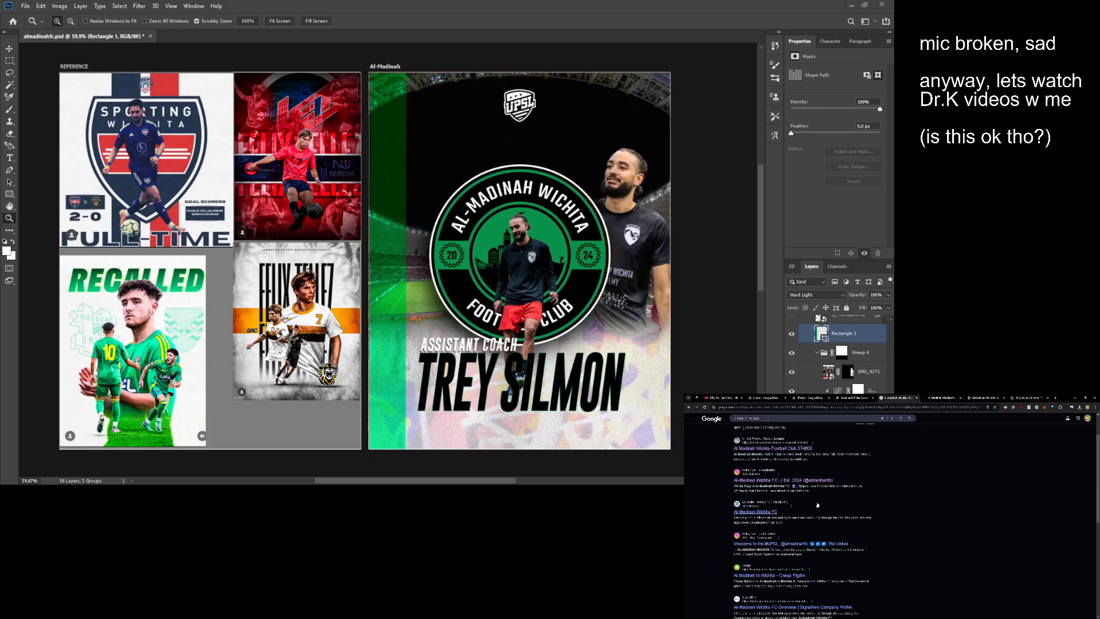
{"action": "middle_click", "coordinate": [774, 511]}
- Examine the club website's home page from its hero banner down to the footer for content and design cues
{"action": "left_click", "coordinate": [875, 397]}
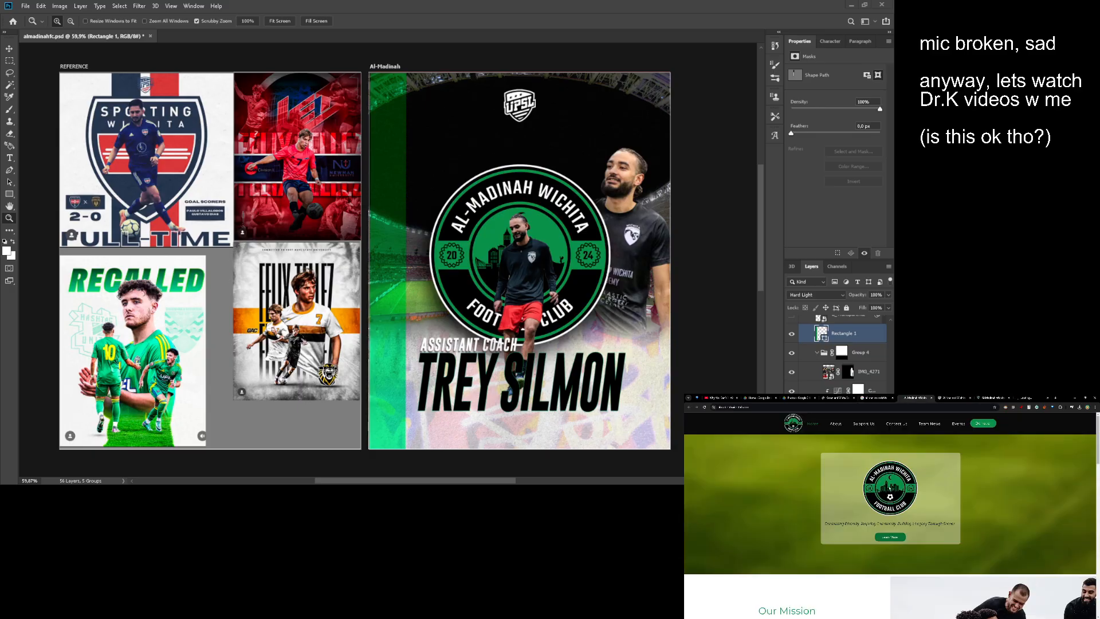
{"action": "scroll", "coordinate": [788, 496], "scroll_direction": "down", "scroll_amount": 1}
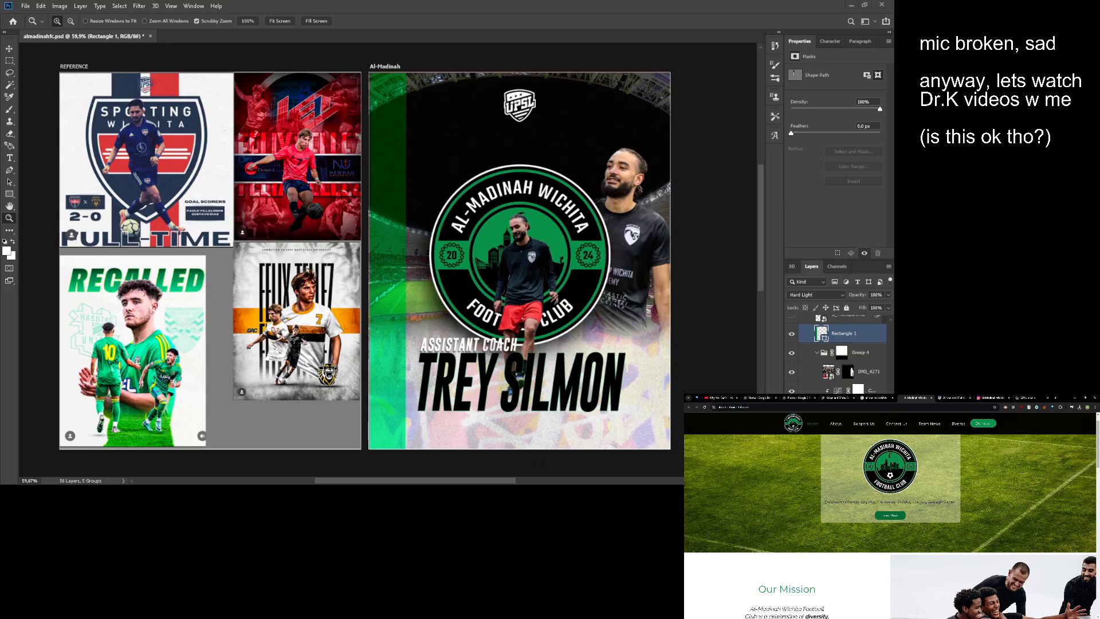
{"action": "left_click_drag", "start_coordinate": [824, 502], "coordinate": [956, 503]}
{"action": "scroll", "coordinate": [733, 488], "scroll_direction": "down", "scroll_amount": 5}
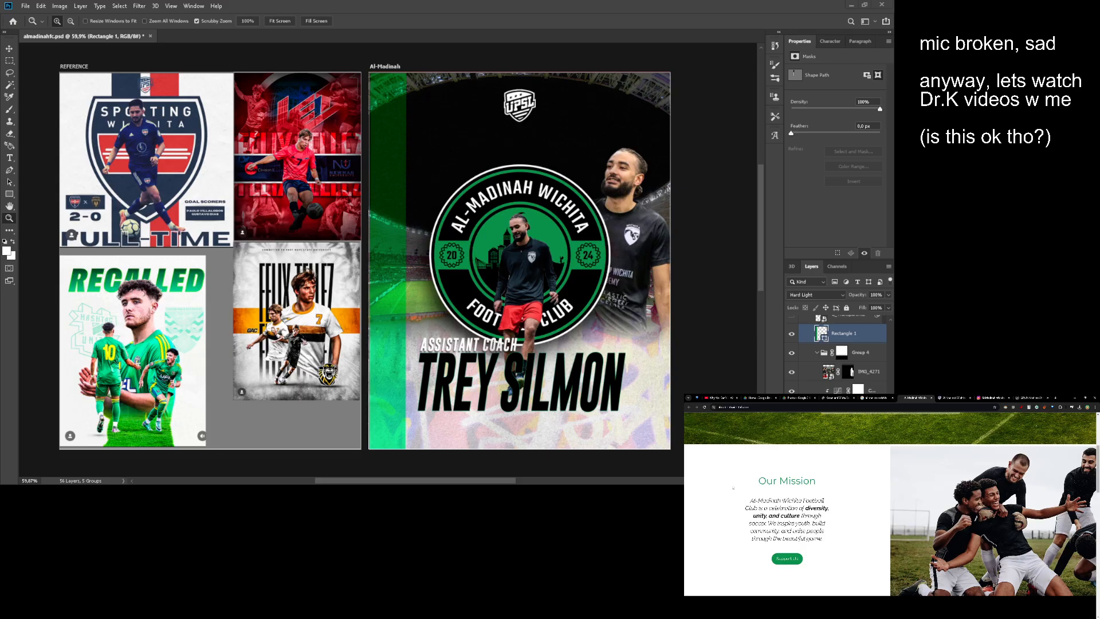
{"action": "scroll", "coordinate": [721, 483], "scroll_direction": "down", "scroll_amount": 6}
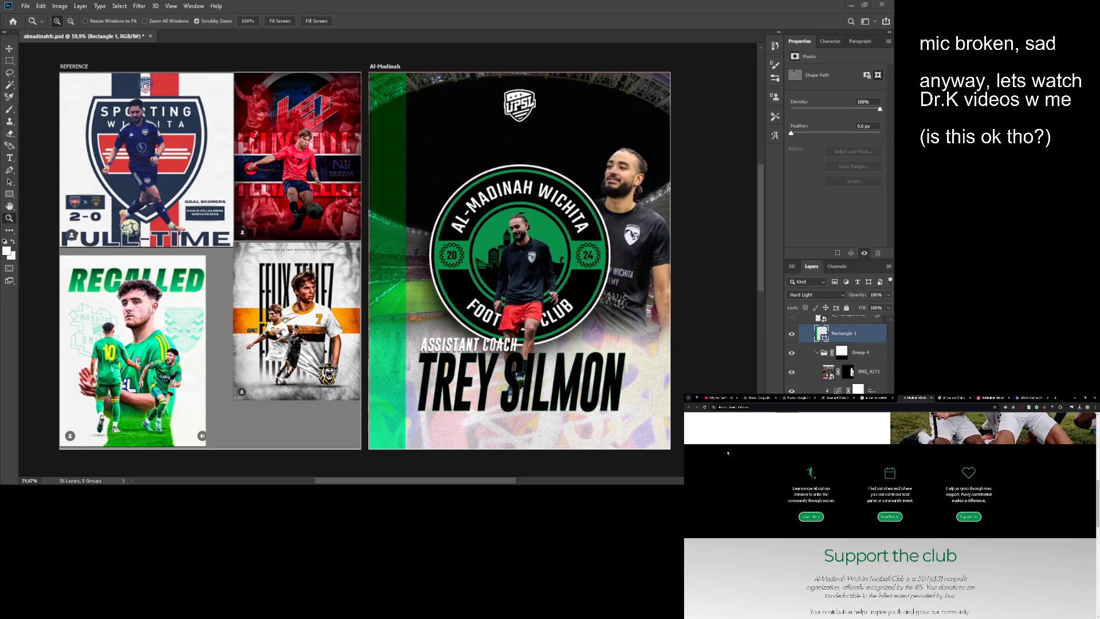
{"action": "scroll", "coordinate": [723, 442], "scroll_direction": "down", "scroll_amount": 5}
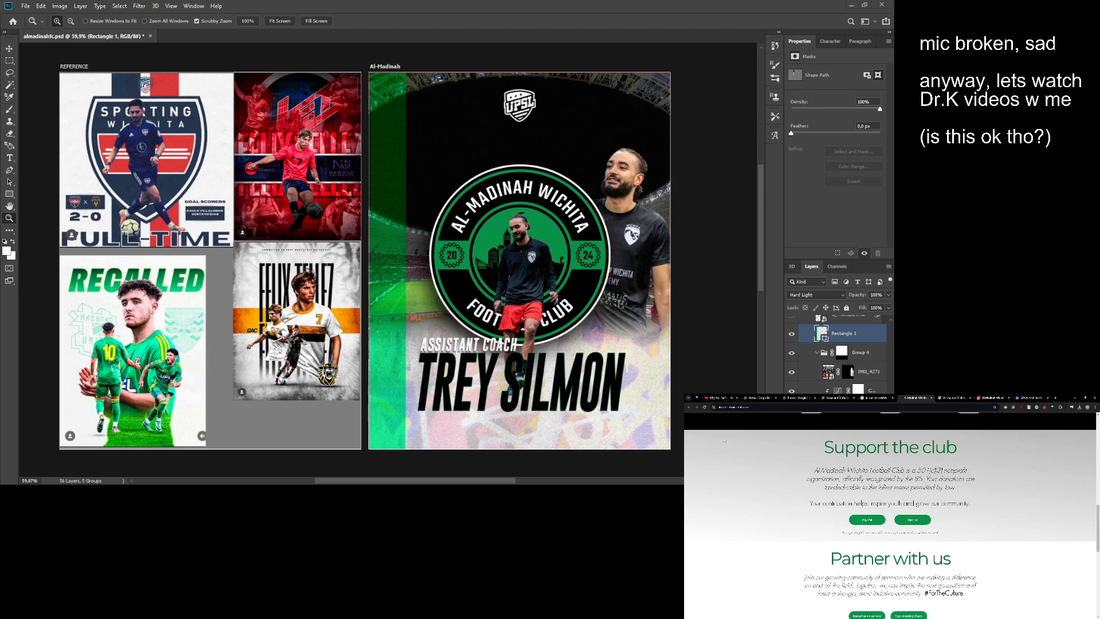
{"action": "scroll", "coordinate": [723, 440], "scroll_direction": "down", "scroll_amount": 12}
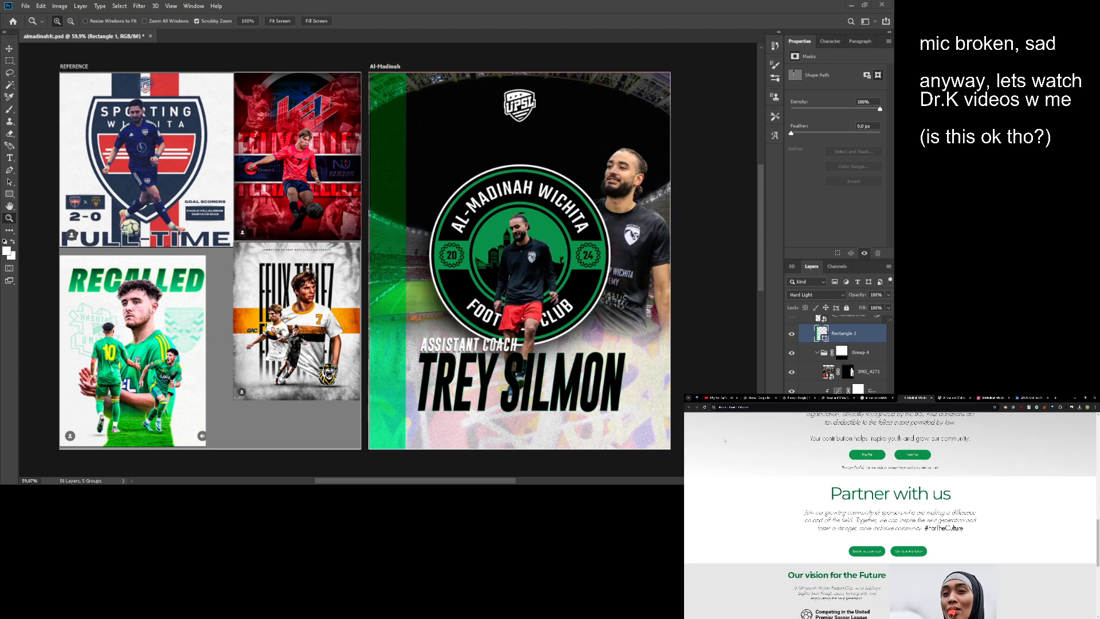
{"action": "scroll", "coordinate": [722, 438], "scroll_direction": "down", "scroll_amount": 2}
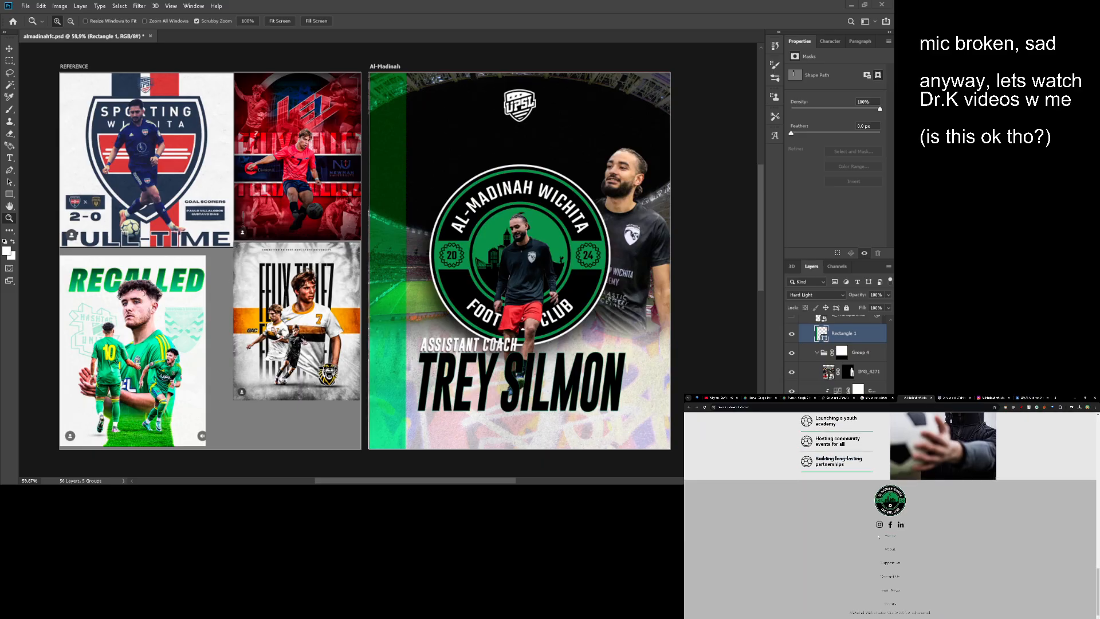
- Follow the Al-Madinah Wichita FC page on LinkedIn and look through its page content
{"action": "key", "text": "ctrl+Tab"}
{"action": "key", "text": "ctrl+Tab"}
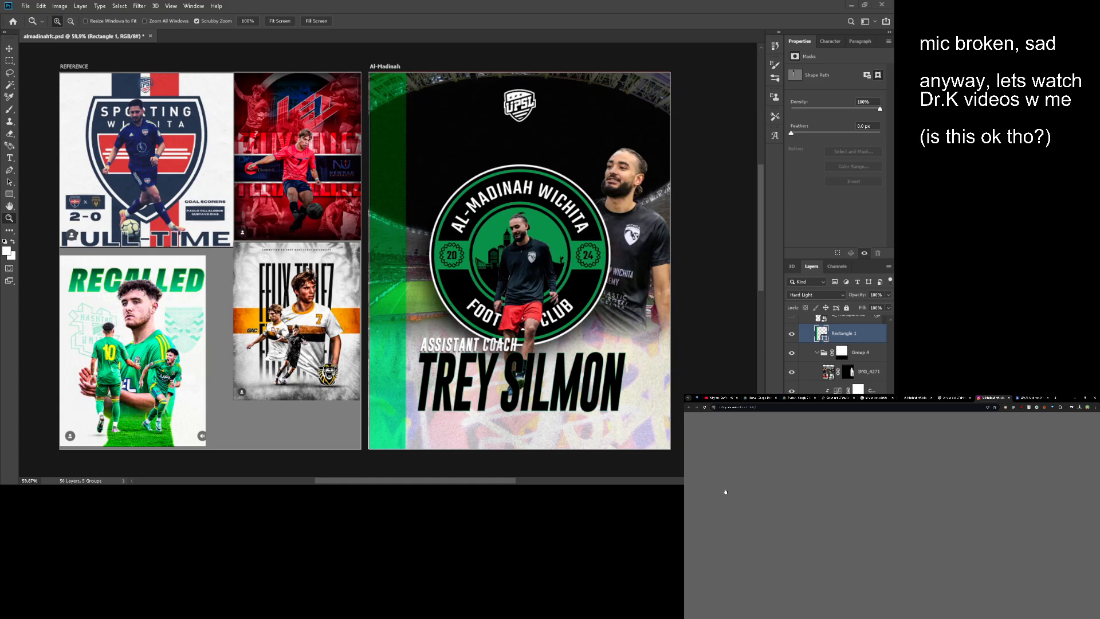
{"action": "key", "text": "ctrl+Tab"}
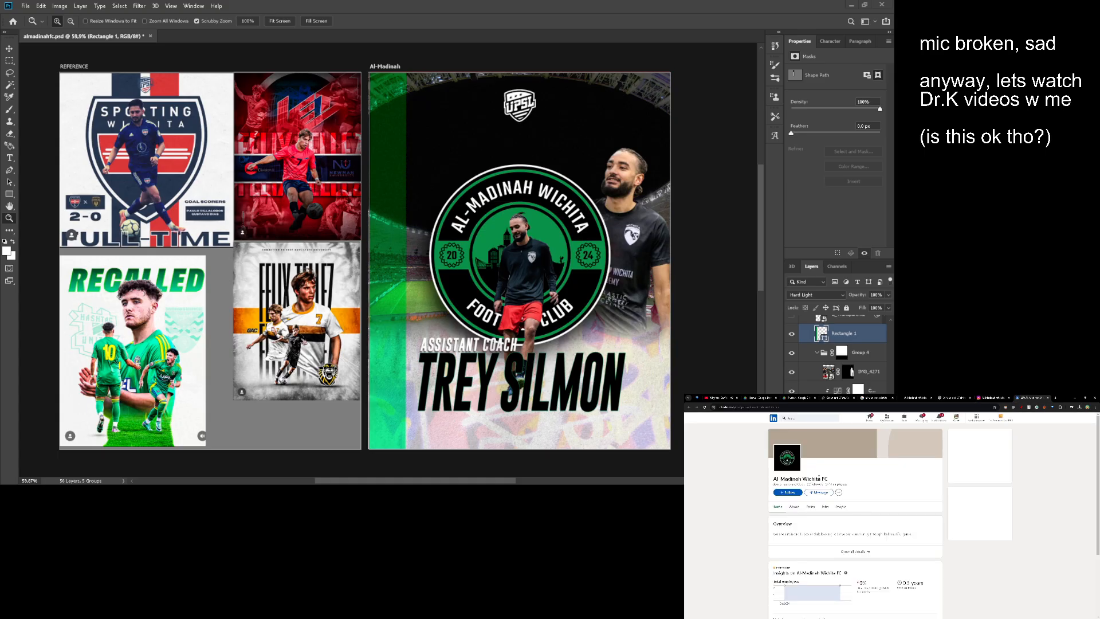
{"action": "left_click", "coordinate": [787, 492]}
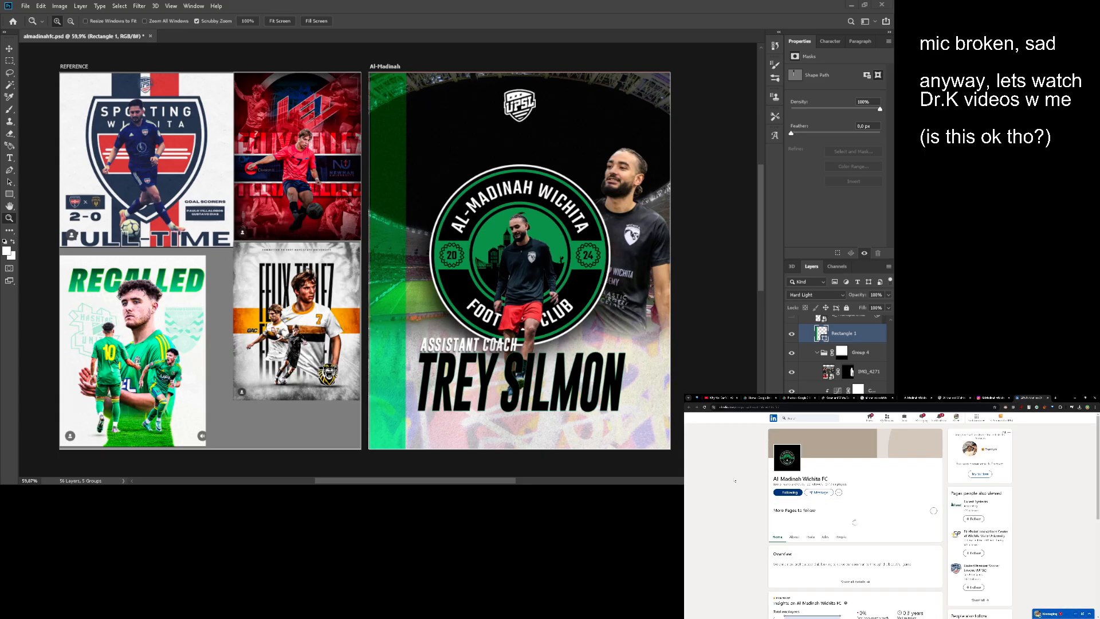
{"action": "scroll", "coordinate": [759, 489], "scroll_direction": "down", "scroll_amount": 3}
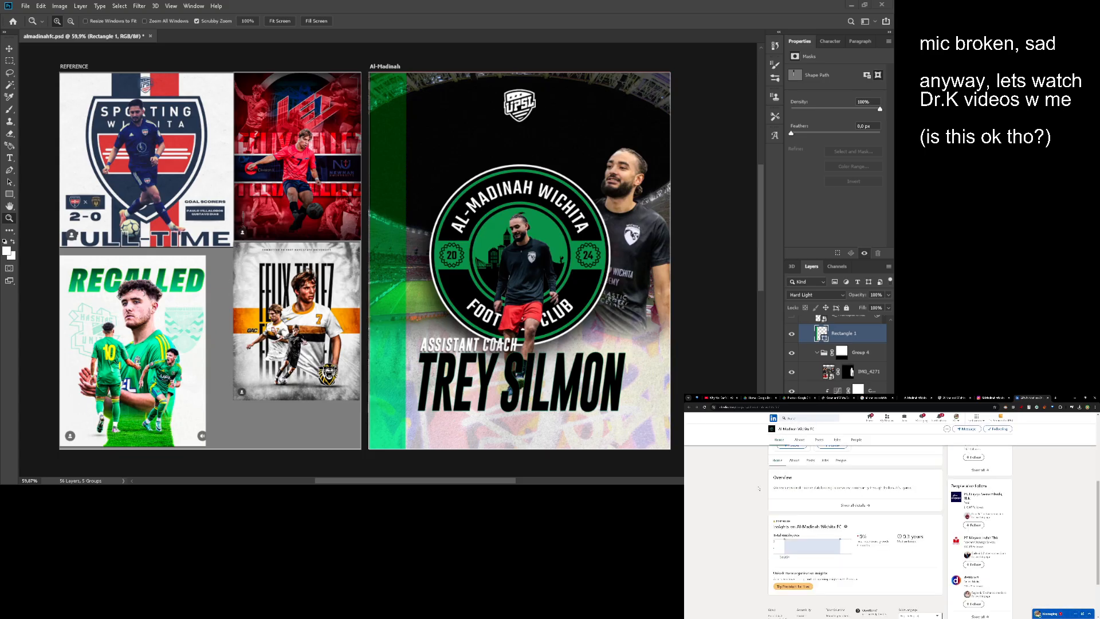
{"action": "scroll", "coordinate": [760, 489], "scroll_direction": "up", "scroll_amount": 4}
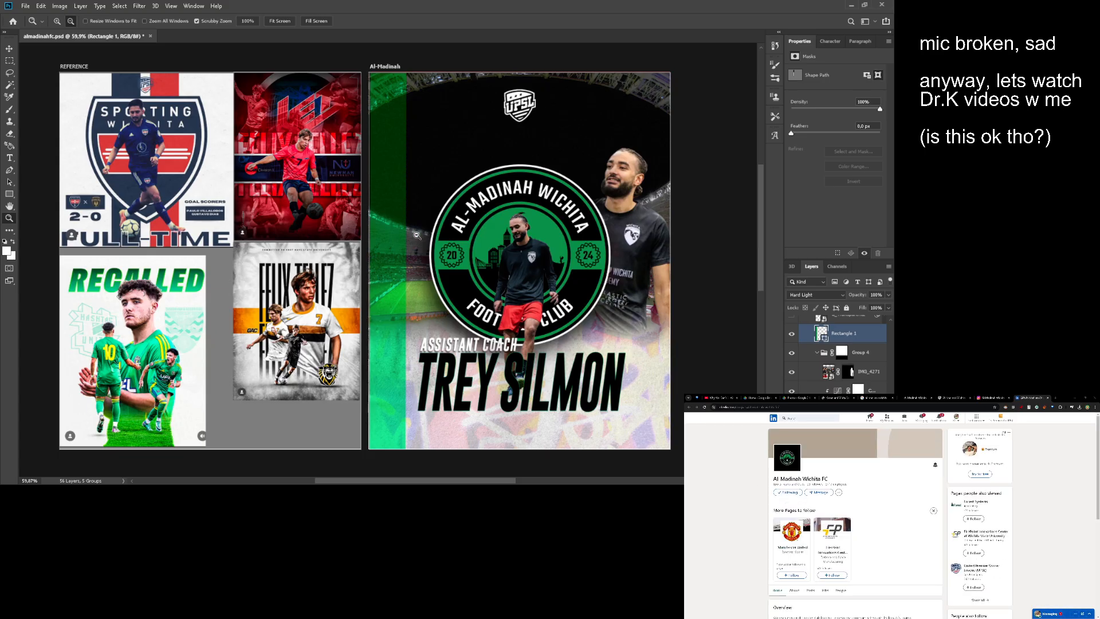
- Add a new layer above the green stripe and draw a wide paragraph text box between the UPSL logo and the club crest
{"action": "left_click_drag", "start_coordinate": [398, 224], "coordinate": [382, 221]}
{"action": "key", "text": "t"}
{"action": "scroll", "coordinate": [370, 171], "scroll_direction": "right", "scroll_amount": 2}
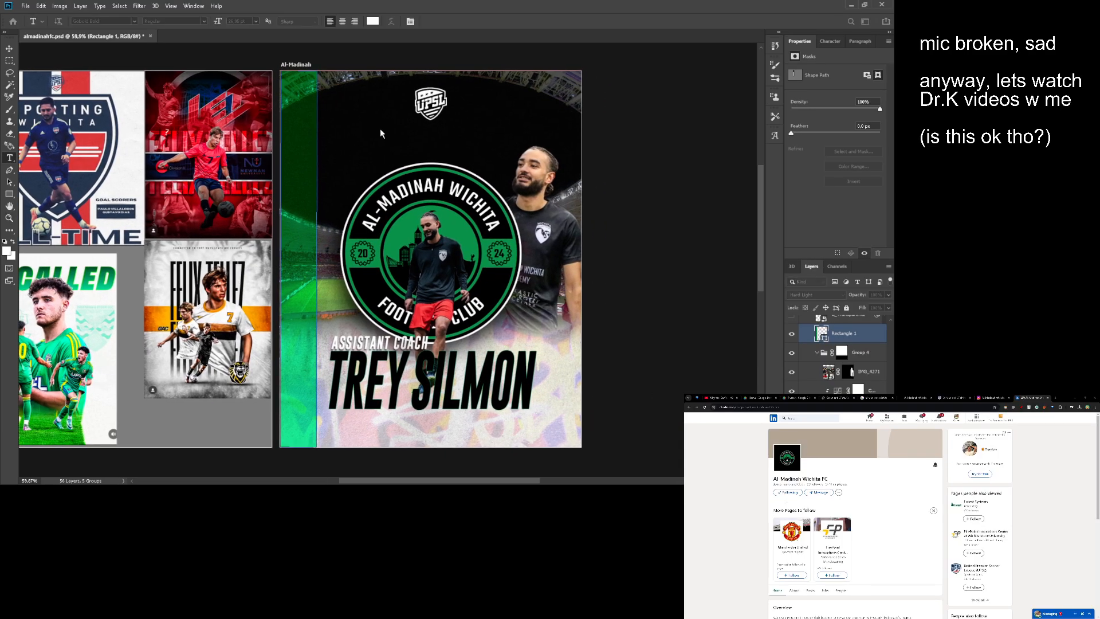
{"action": "key", "text": "ctrl+shift+alt+n"}
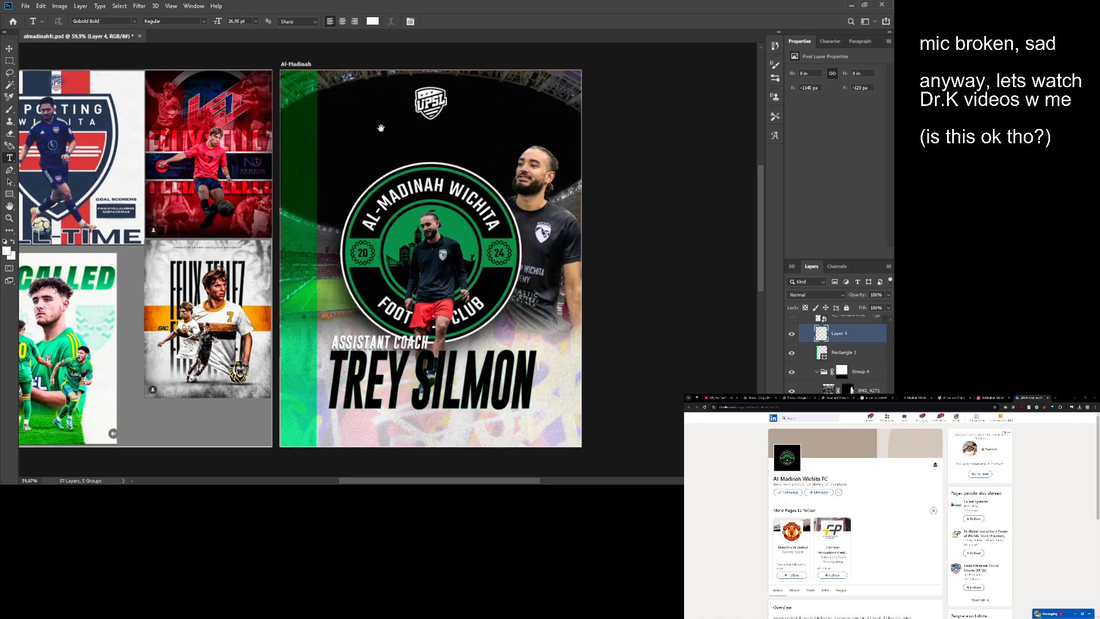
{"action": "left_click_drag", "start_coordinate": [381, 126], "coordinate": [473, 129]}
{"action": "left_click_drag", "start_coordinate": [490, 131], "coordinate": [444, 137]}
{"action": "left_click_drag", "start_coordinate": [371, 133], "coordinate": [664, 168]}
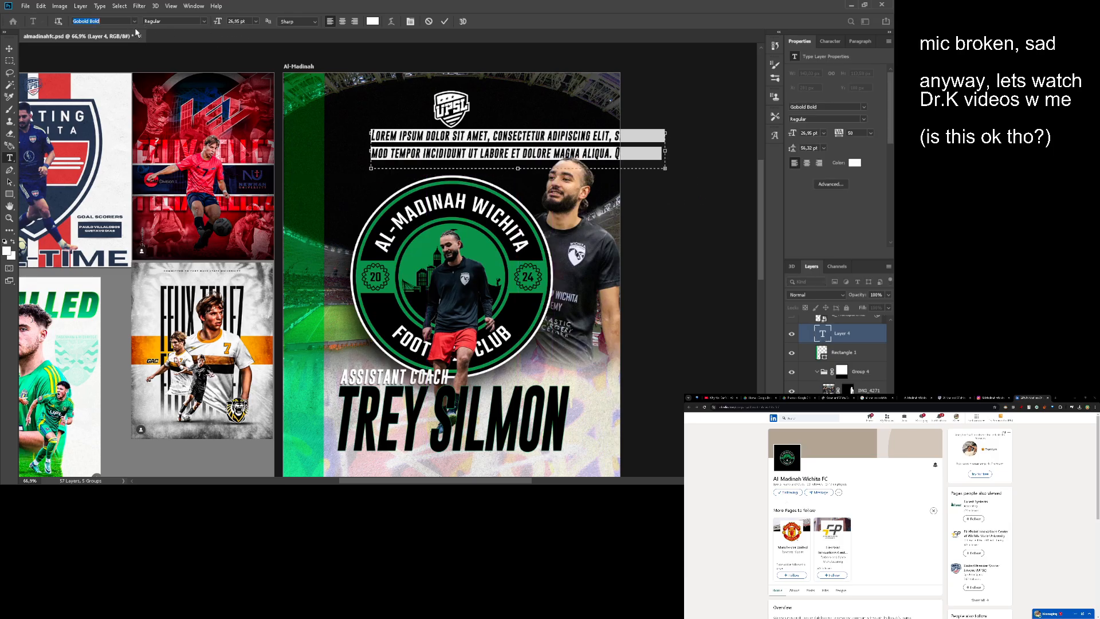
- Format the placeholder text in MADE Outer Sans Thin at 10 pt with the slanted style turned off
{"action": "left_click", "coordinate": [150, 68]}
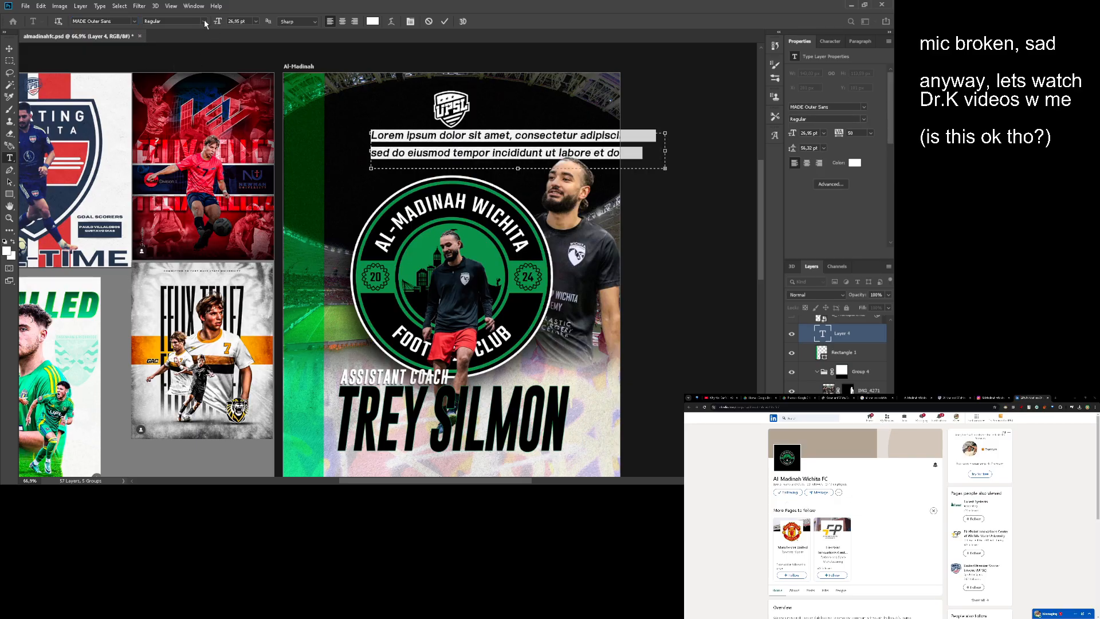
{"action": "left_click", "coordinate": [191, 36]}
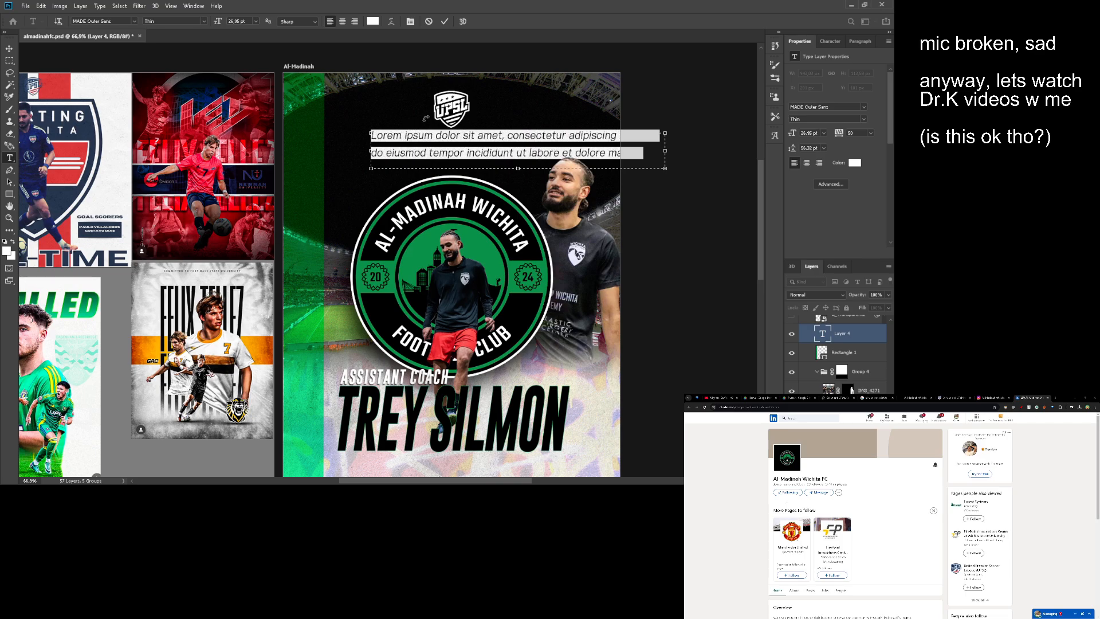
{"action": "left_click", "coordinate": [829, 42]}
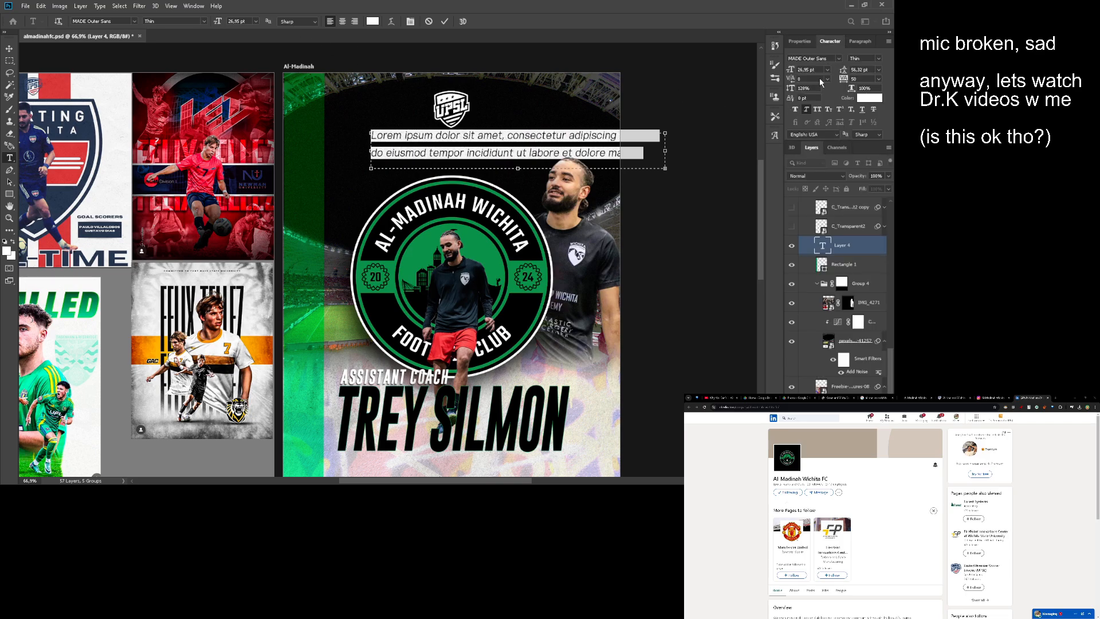
{"action": "left_click", "coordinate": [512, 137]}
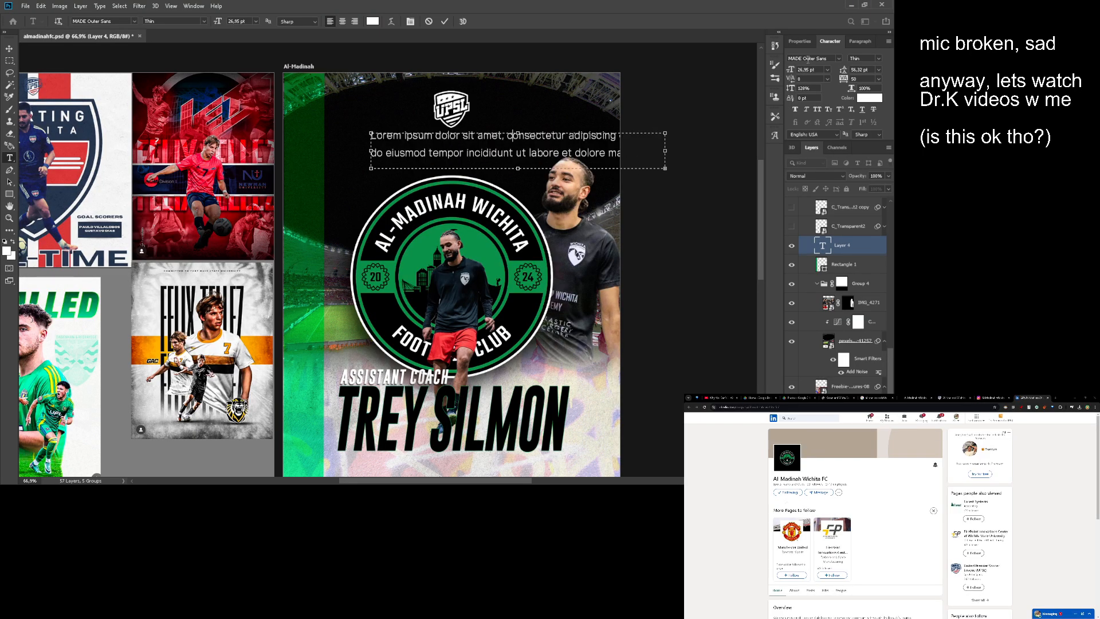
{"action": "key", "text": "ctrl+a"}
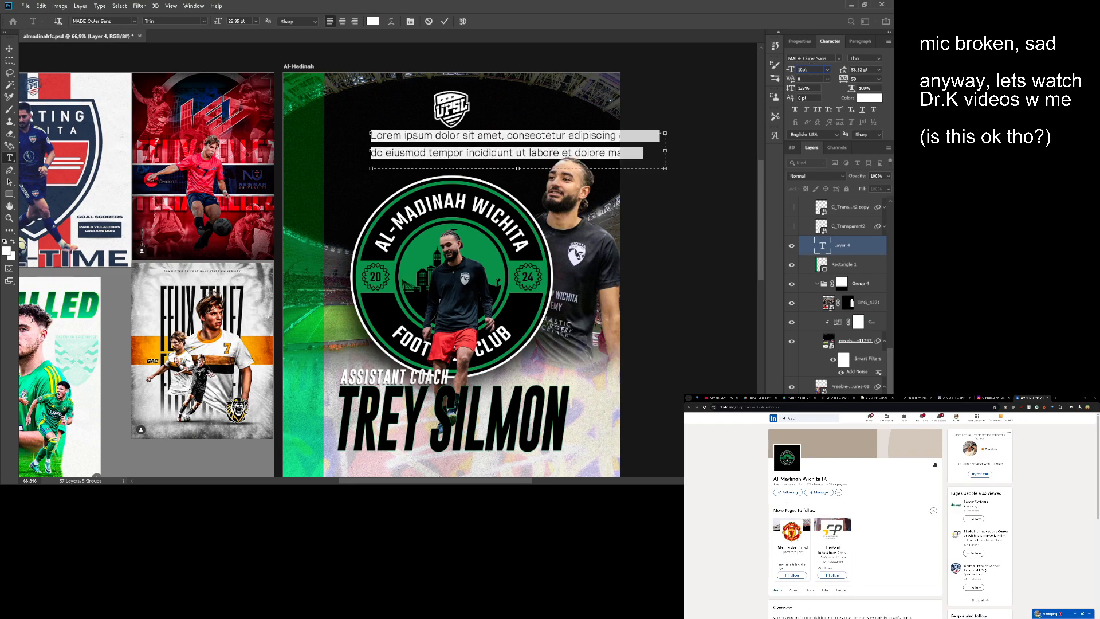
{"action": "key", "text": "Return"}
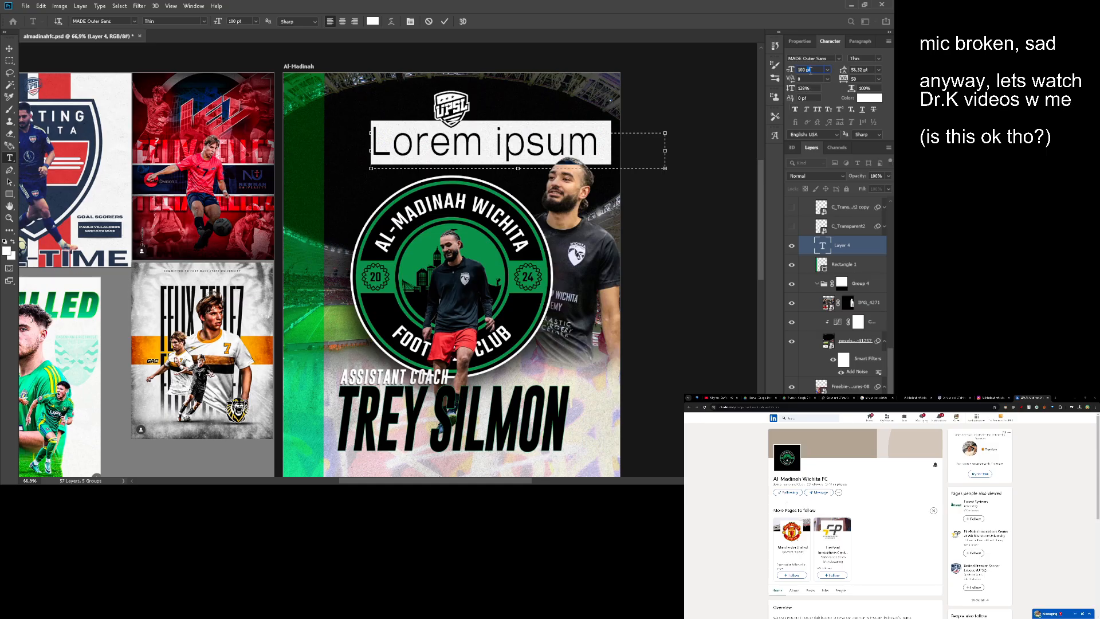
{"action": "key", "text": "ctrl+a"}
{"action": "type", "text": "10"}
{"action": "key", "text": "Return"}
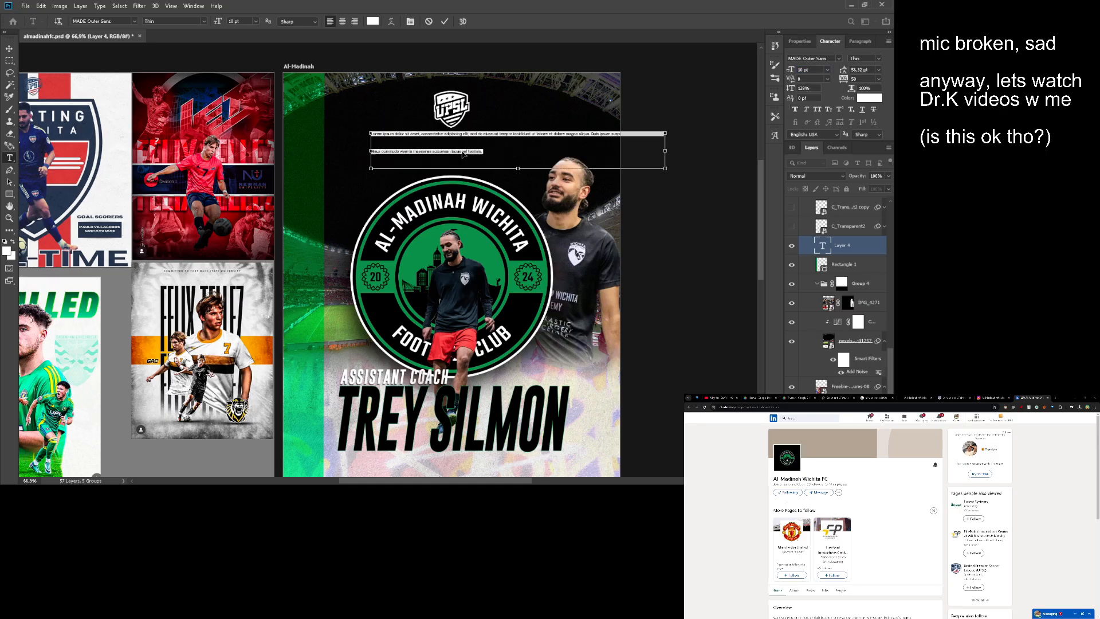
- Replace the placeholder with the copied tagline "Celebrating Diversity. Inspiring Community. Building a Legacy Through Soccer."
{"action": "type", "text": "Celebrating Diversity. Inspiring Community. Building a Legacy Through Soccer."}
{"action": "key", "text": "ctrl+Return"}
{"action": "key", "text": "z"}
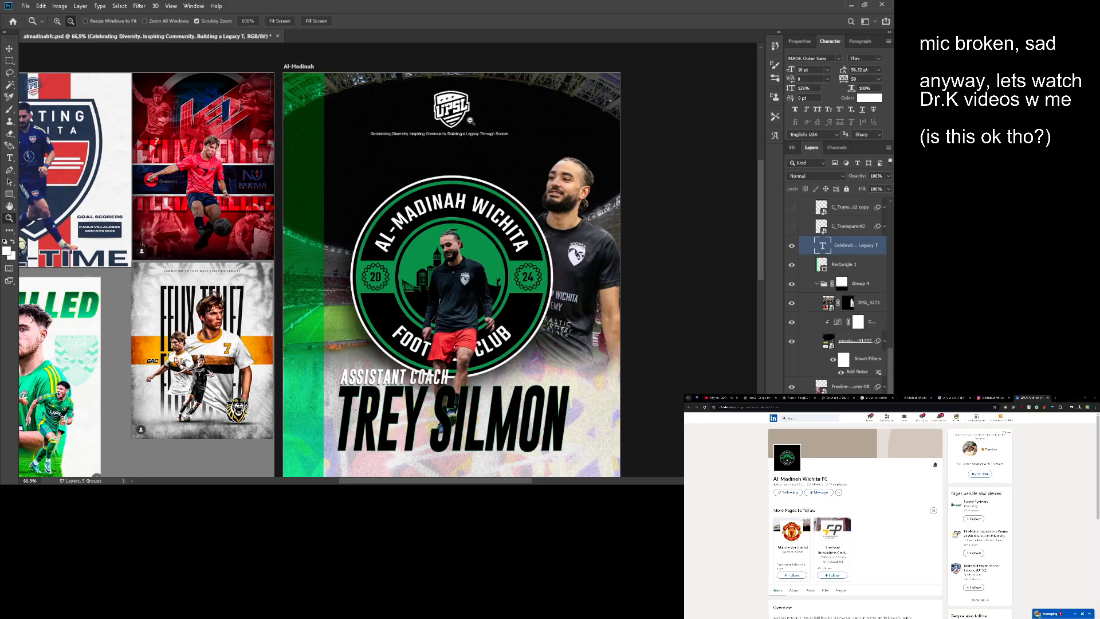
{"action": "left_click_drag", "start_coordinate": [477, 119], "coordinate": [499, 166]}
{"action": "left_click_drag", "start_coordinate": [498, 165], "coordinate": [463, 135]}
{"action": "scroll", "coordinate": [486, 201], "scroll_direction": "down", "scroll_amount": 2}
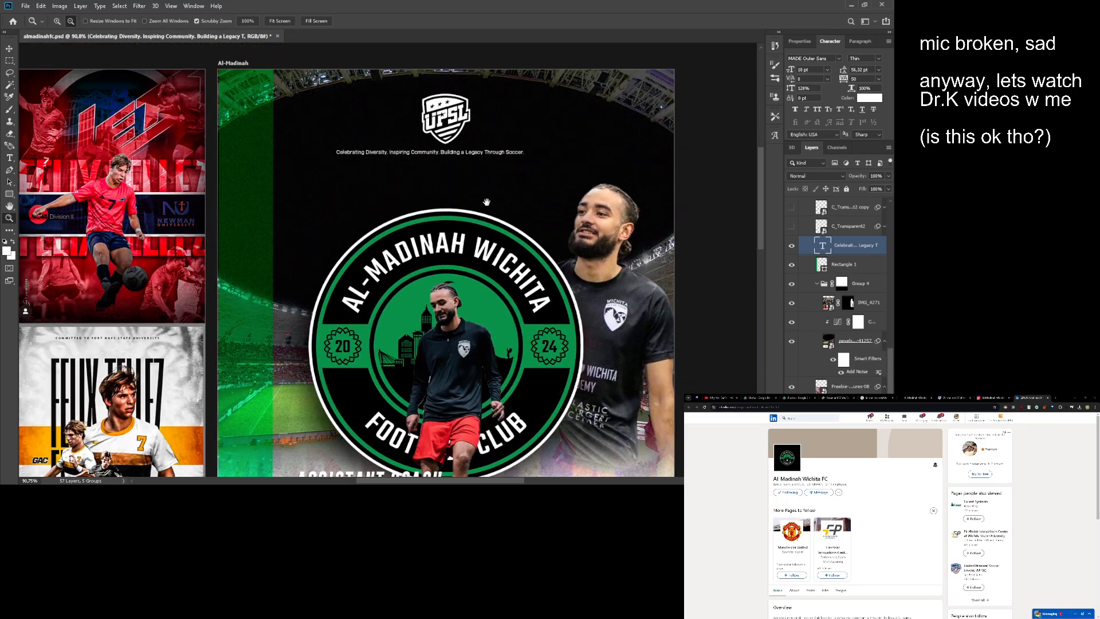
{"action": "scroll", "coordinate": [485, 203], "scroll_direction": "up", "scroll_amount": 1}
{"action": "scroll", "coordinate": [488, 199], "scroll_direction": "down", "scroll_amount": 1}
{"action": "left_click_drag", "start_coordinate": [462, 199], "coordinate": [454, 194]}
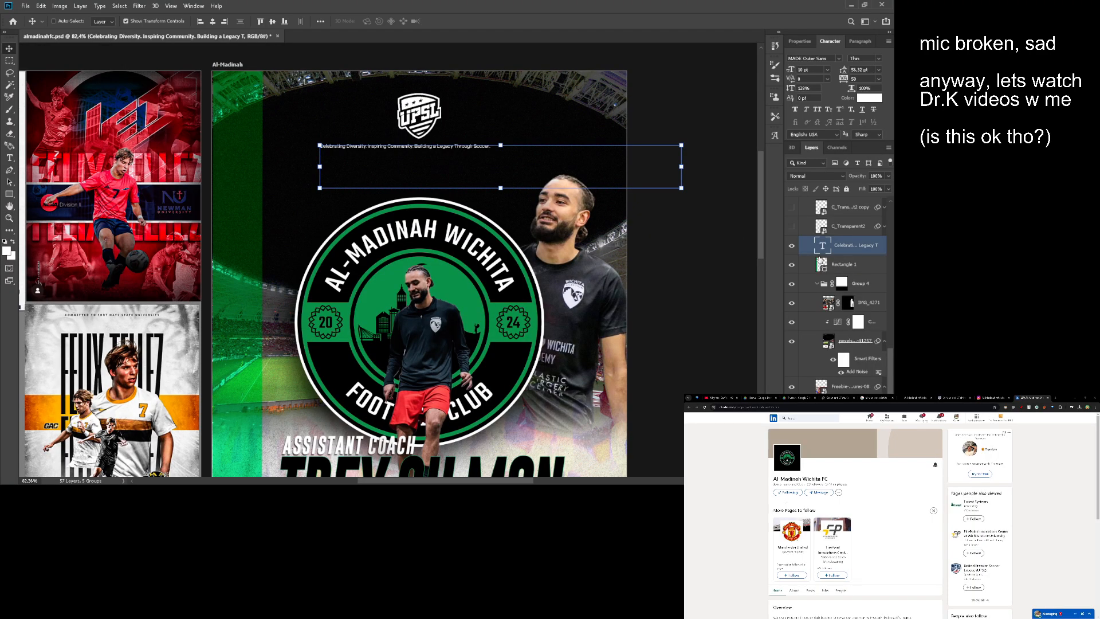
- Centre-align the tagline's text and centre its box on the poster between the UPSL logo and the club crest
{"action": "double_click", "coordinate": [822, 245]}
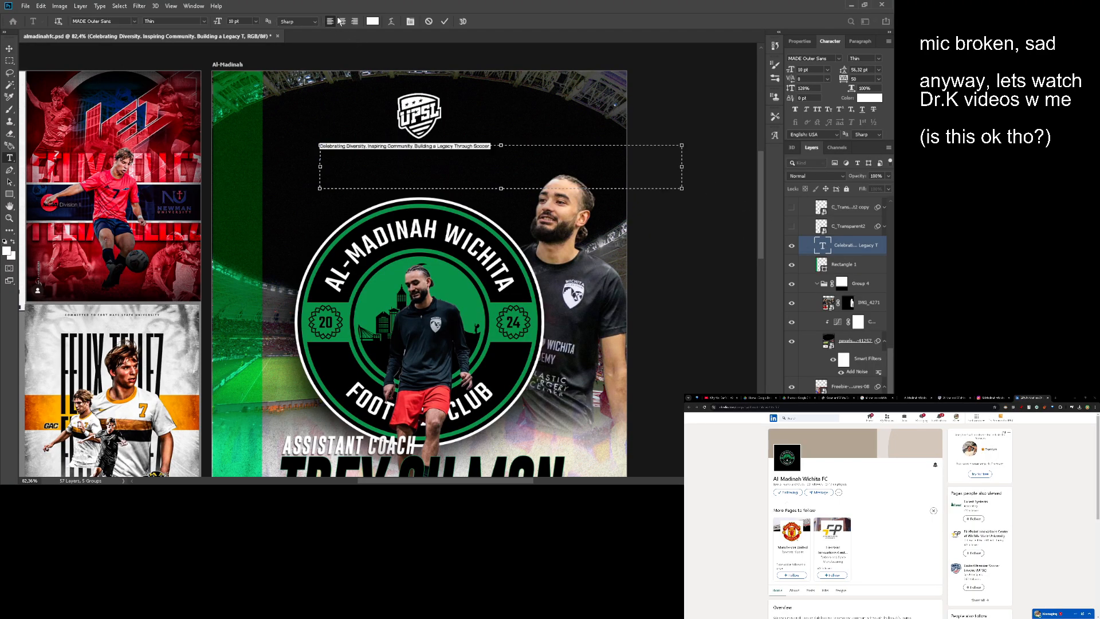
{"action": "left_click", "coordinate": [341, 21]}
{"action": "key", "text": "ctrl+Return"}
{"action": "key", "text": "v"}
{"action": "key", "text": "z"}
{"action": "left_click_drag", "start_coordinate": [478, 153], "coordinate": [501, 159]}
{"action": "left_click_drag", "start_coordinate": [501, 159], "coordinate": [371, 194]}
{"action": "key", "text": "v"}
{"action": "key", "text": "z"}
{"action": "left_click_drag", "start_coordinate": [371, 194], "coordinate": [424, 181]}
{"action": "key", "text": "v"}
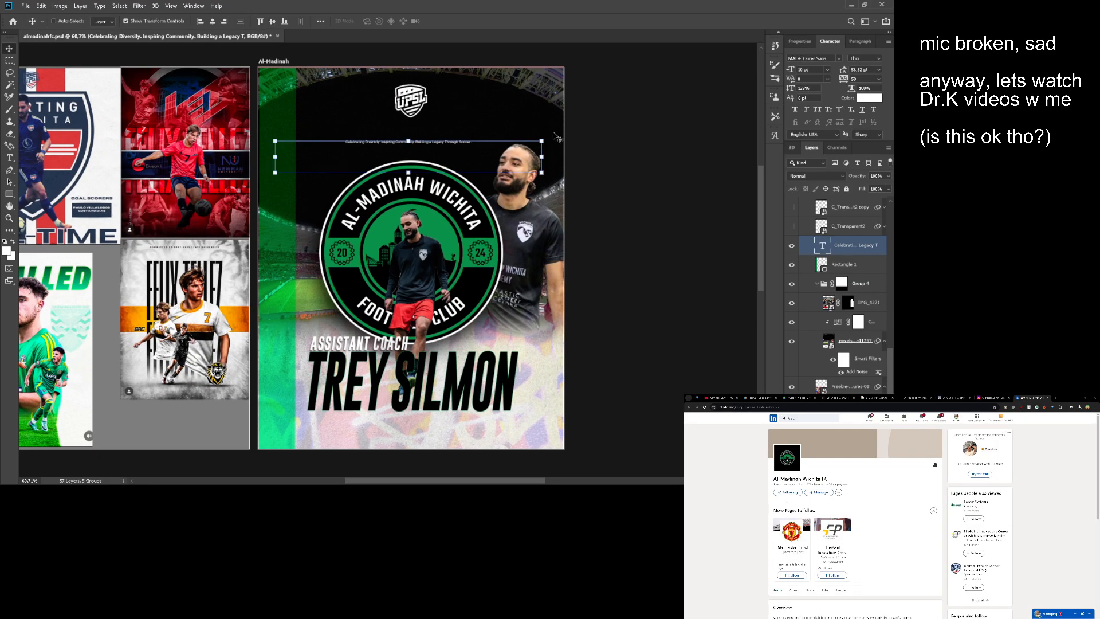
- Rotate the tagline to run vertically and move it onto the green stripe at the poster's left edge
{"action": "left_click_drag", "start_coordinate": [556, 138], "coordinate": [381, 404]}
{"action": "key", "text": "ctrl+t"}
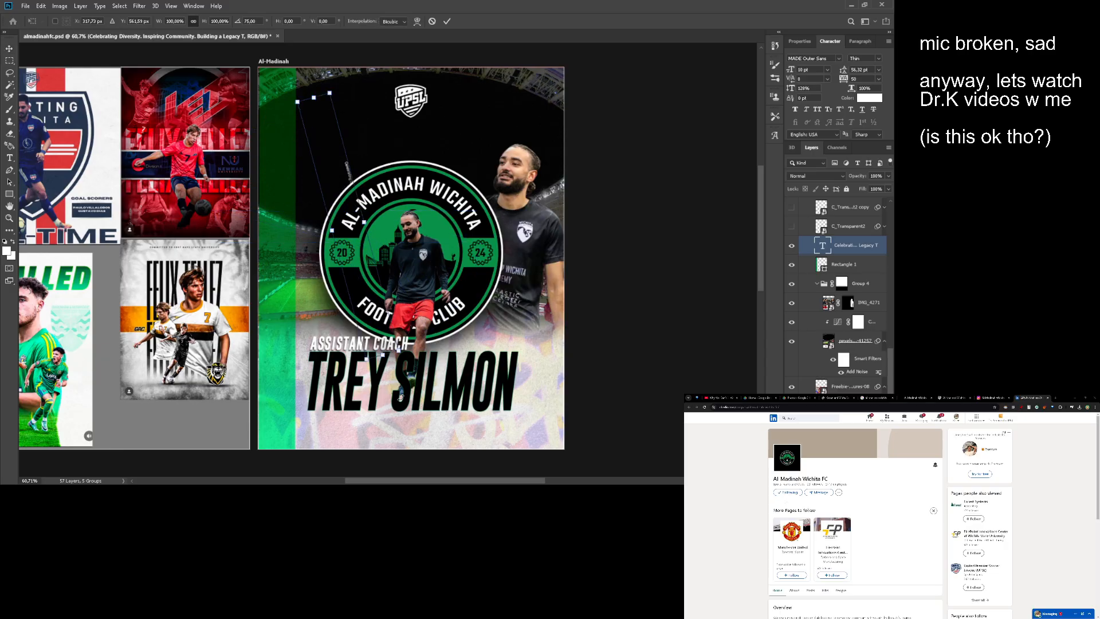
{"action": "key", "text": "Return"}
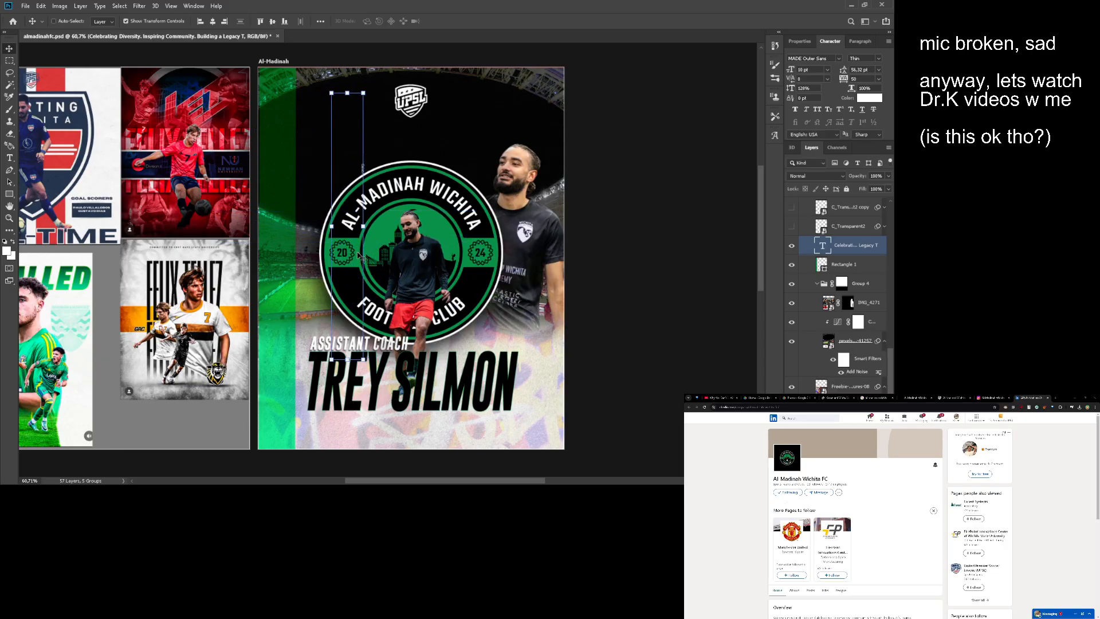
{"action": "left_click_drag", "start_coordinate": [359, 256], "coordinate": [256, 260]}
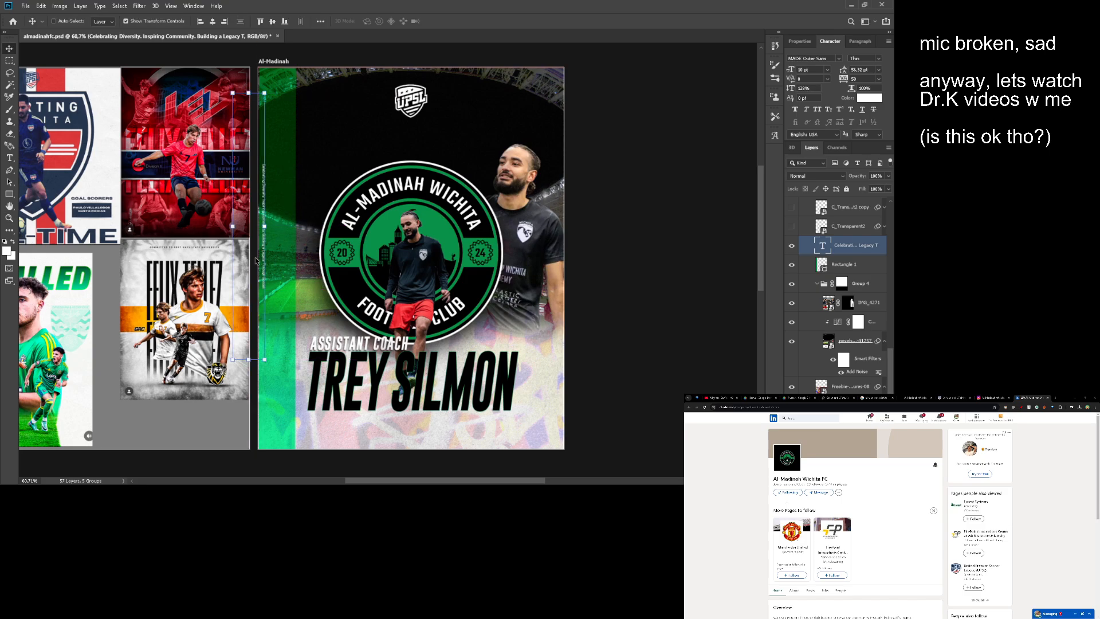
{"action": "left_click", "coordinate": [272, 22]}
{"action": "key", "text": "space"}
{"action": "left_click_drag", "start_coordinate": [335, 250], "coordinate": [426, 224]}
{"action": "mouse_move", "coordinate": [362, 240]}
{"action": "left_mouse_down"}
{"action": "mouse_move", "coordinate": [401, 240]}
{"action": "mouse_move", "coordinate": [381, 240]}
{"action": "left_mouse_up"}
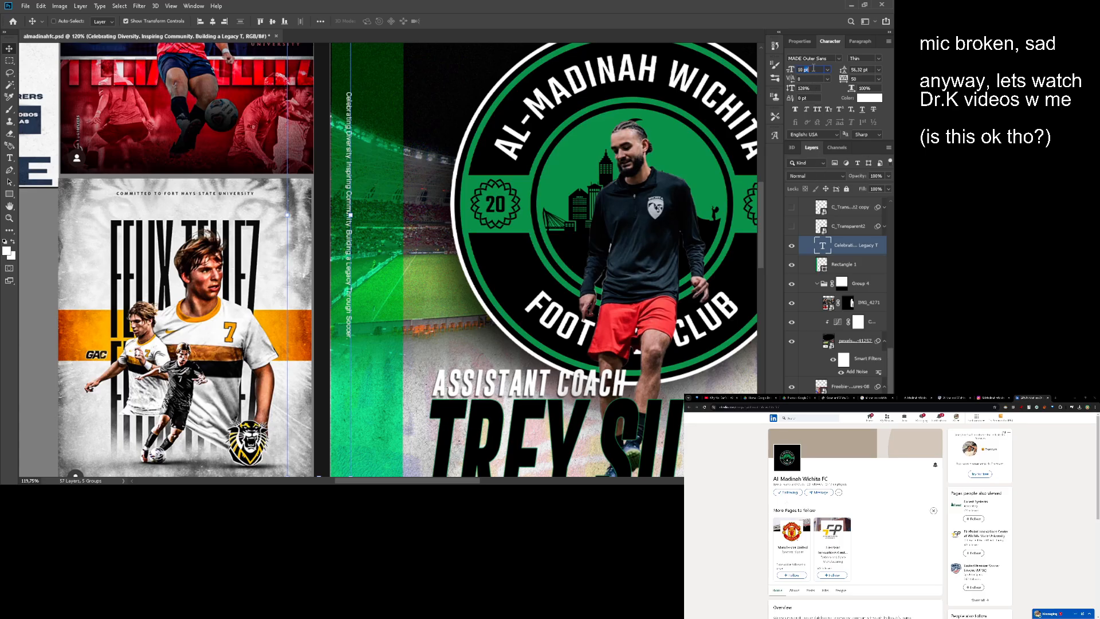
- Set the vertical tagline's font size to 12 pt and adjust its position on the green stripe
{"action": "type", "text": "12"}
{"action": "key", "text": "Return"}
{"action": "key", "text": "z"}
{"action": "mouse_move", "coordinate": [466, 214]}
{"action": "left_mouse_down"}
{"action": "mouse_move", "coordinate": [445, 216]}
{"action": "mouse_move", "coordinate": [480, 230]}
{"action": "left_mouse_up"}
{"action": "key", "text": "v"}
{"action": "left_click_drag", "start_coordinate": [486, 229], "coordinate": [277, 231]}
{"action": "key", "text": "z"}
{"action": "mouse_move", "coordinate": [366, 258]}
{"action": "left_mouse_down"}
{"action": "mouse_move", "coordinate": [349, 260]}
{"action": "mouse_move", "coordinate": [391, 266]}
{"action": "mouse_move", "coordinate": [362, 267]}
{"action": "left_mouse_up"}
{"action": "key", "text": "v"}
{"action": "key", "text": "z"}
{"action": "key", "text": "v"}
{"action": "key", "text": "z"}
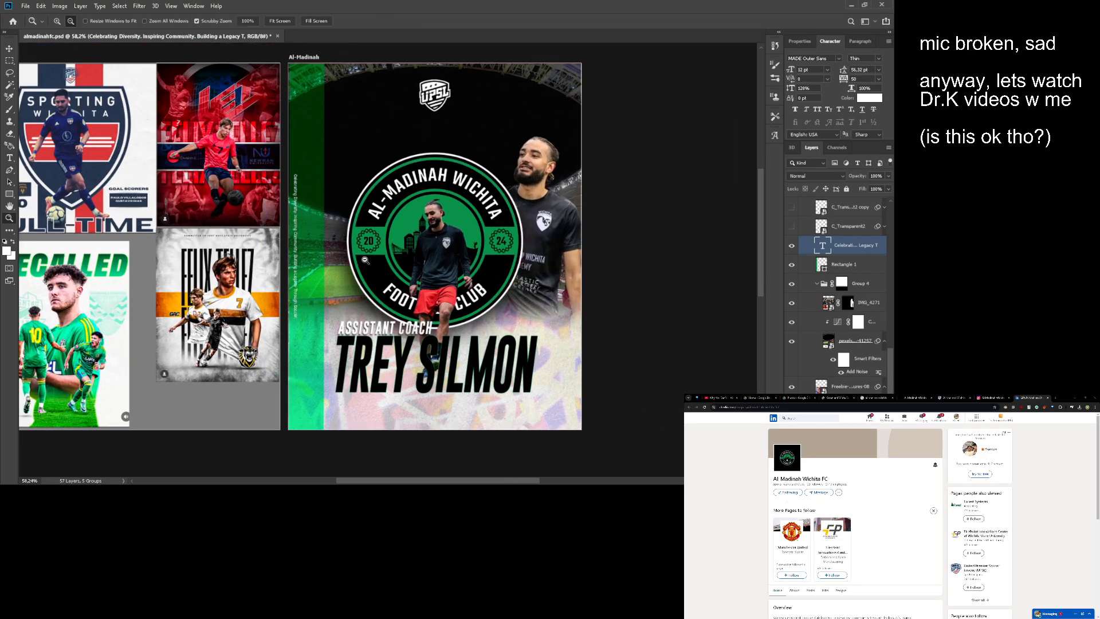
- Undo the tagline's resizing, its move onto the green stripe and its rotation
{"action": "key", "text": "ctrl+z"}
{"action": "key", "text": "ctrl+z"}
{"action": "key", "text": "ctrl+z"}
{"action": "key", "text": "ctrl+z"}
{"action": "key", "text": "ctrl+z"}
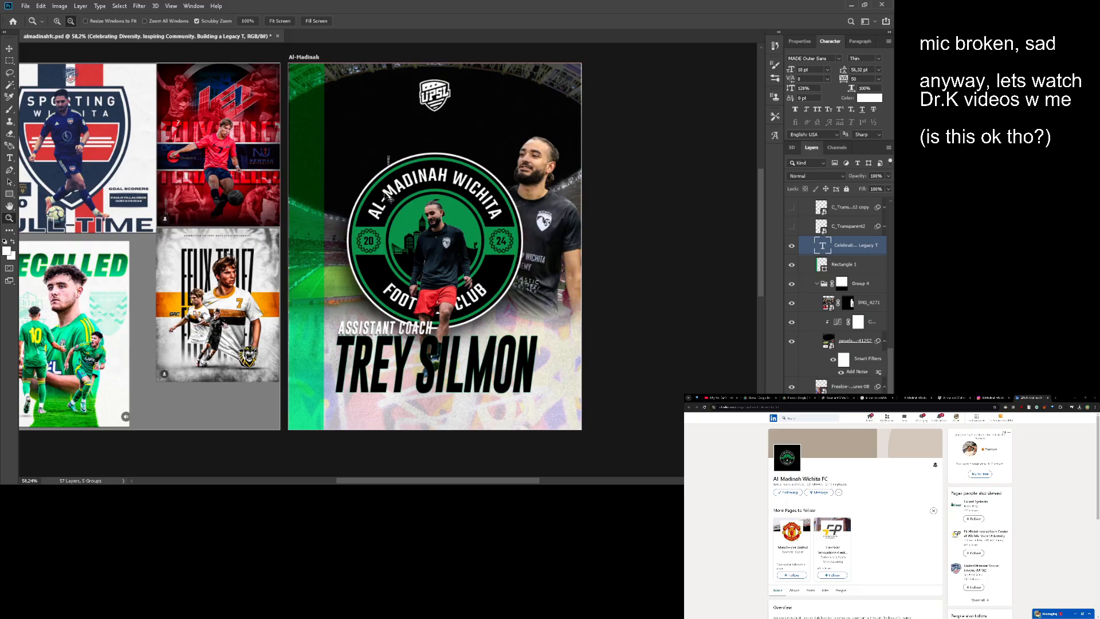
{"action": "key", "text": "ctrl+z"}
- Reposition the horizontal tagline so it sits centred between the UPSL logo and the club crest
{"action": "key", "text": "v"}
{"action": "left_click_drag", "start_coordinate": [372, 249], "coordinate": [433, 184]}
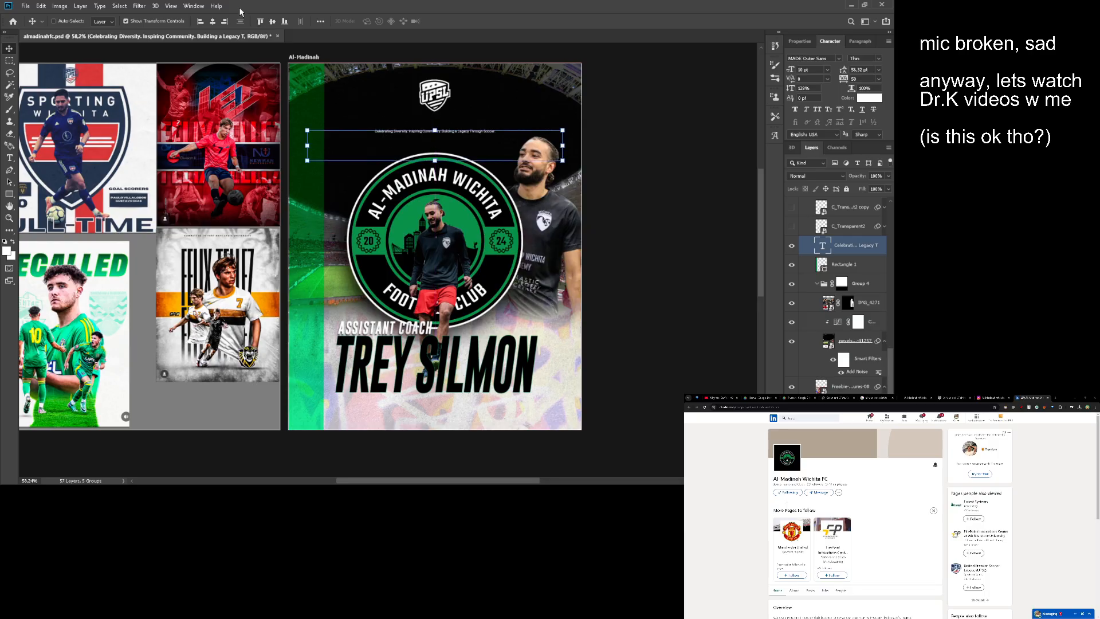
{"action": "key", "text": "z"}
{"action": "left_click", "coordinate": [444, 138]}
{"action": "scroll", "coordinate": [471, 140], "scroll_direction": "down", "scroll_amount": 3}
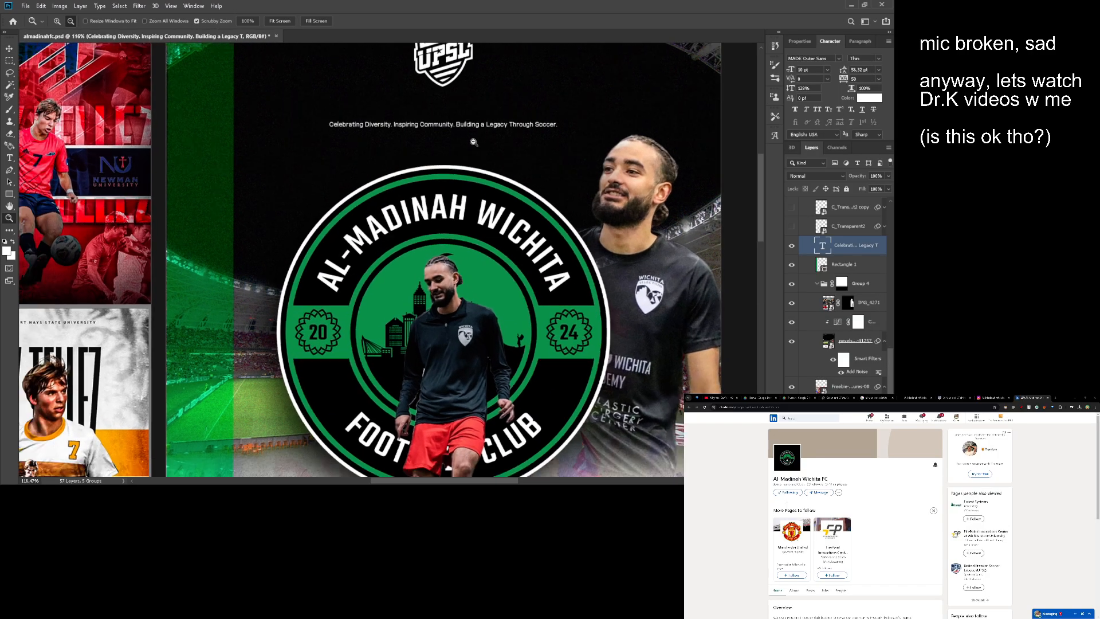
{"action": "key", "text": "v"}
{"action": "mouse_move", "coordinate": [471, 218]}
{"action": "left_mouse_down"}
{"action": "mouse_move", "coordinate": [474, 207]}
{"action": "mouse_move", "coordinate": [459, 203]}
{"action": "left_mouse_up"}
{"action": "key", "text": "z"}
{"action": "scroll", "coordinate": [494, 217], "scroll_direction": "down", "scroll_amount": 4}
{"action": "scroll", "coordinate": [474, 207], "scroll_direction": "up", "scroll_amount": 1}
{"action": "scroll", "coordinate": [457, 172], "scroll_direction": "up", "scroll_amount": 4}
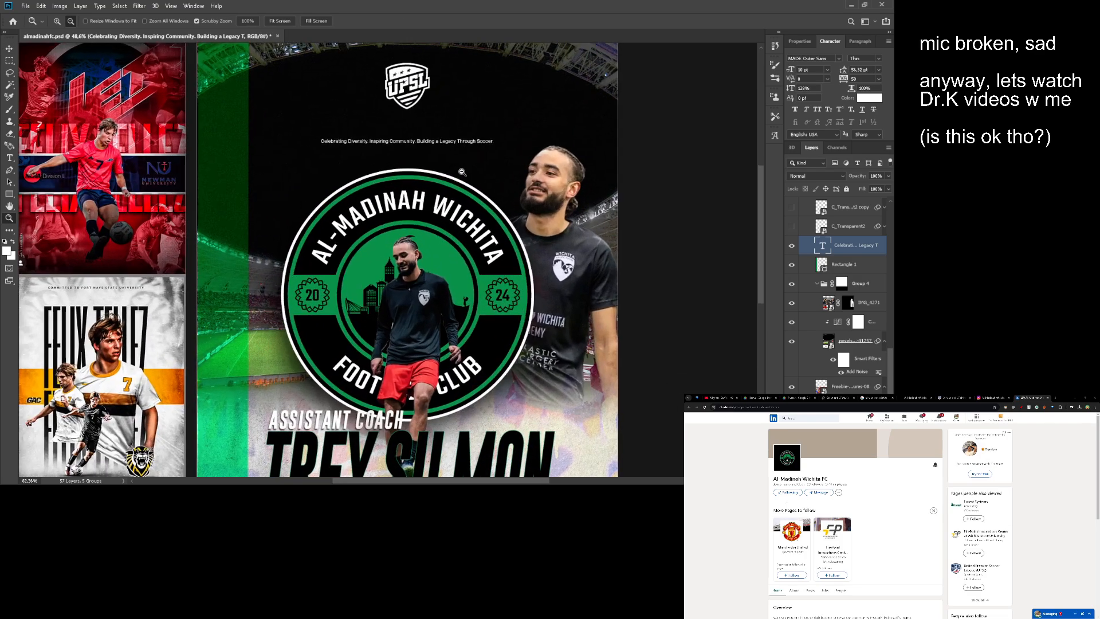
{"action": "left_click_drag", "start_coordinate": [441, 158], "coordinate": [446, 204]}
{"action": "scroll", "coordinate": [447, 205], "scroll_direction": "up", "scroll_amount": 3}
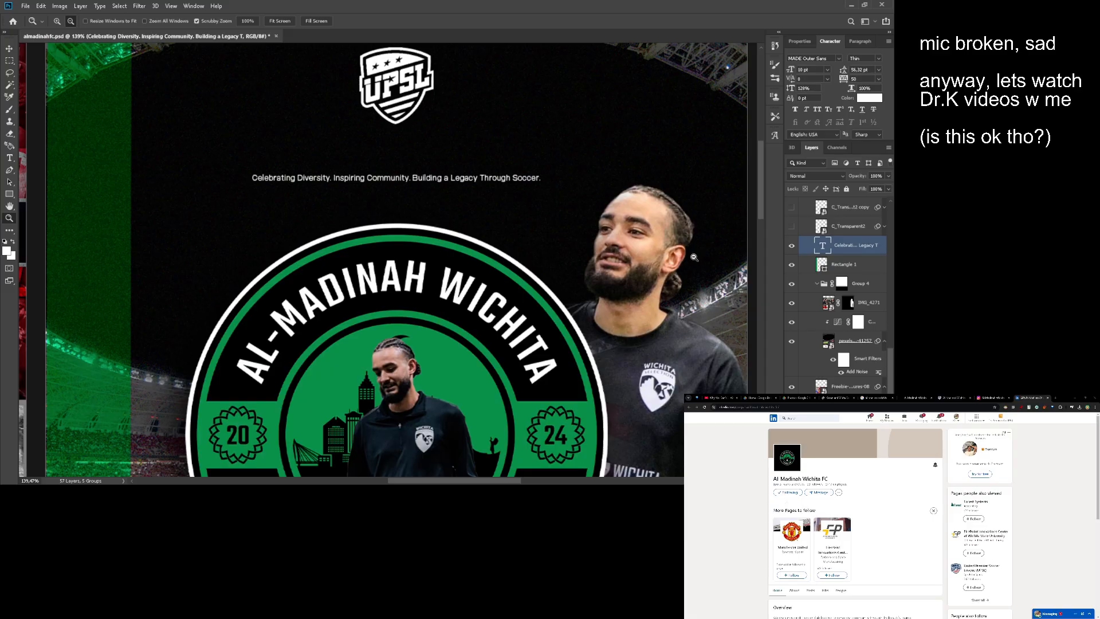
- Edit the tagline to read "Celebrating Diversity, Inspiring Community & Building a Legacy Through Soccer."
{"action": "double_click", "coordinate": [822, 245]}
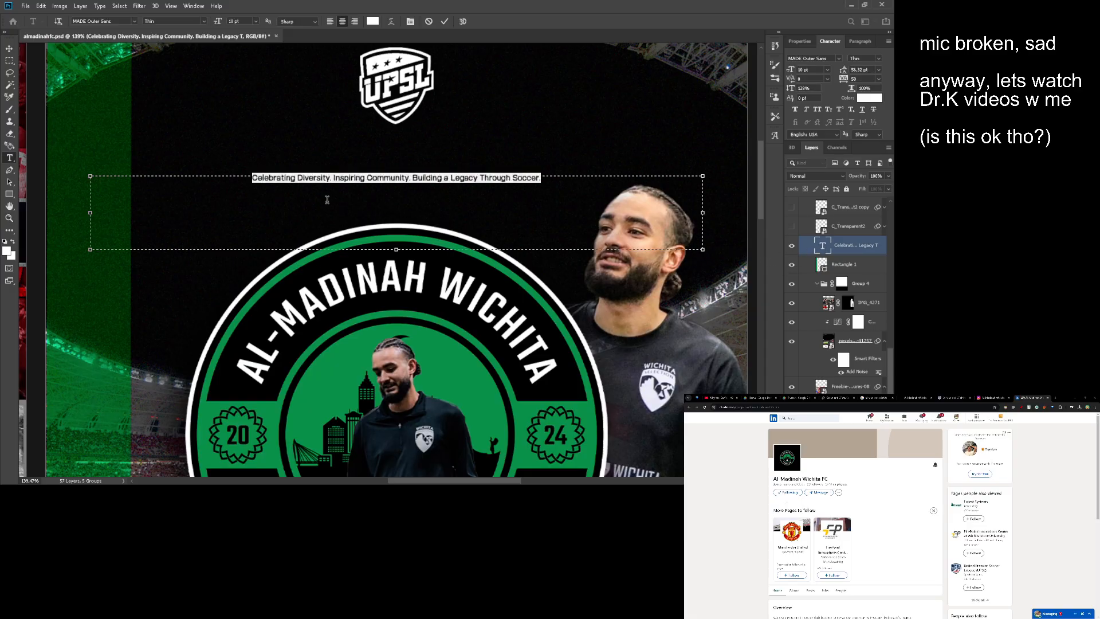
{"action": "left_click", "coordinate": [332, 178]}
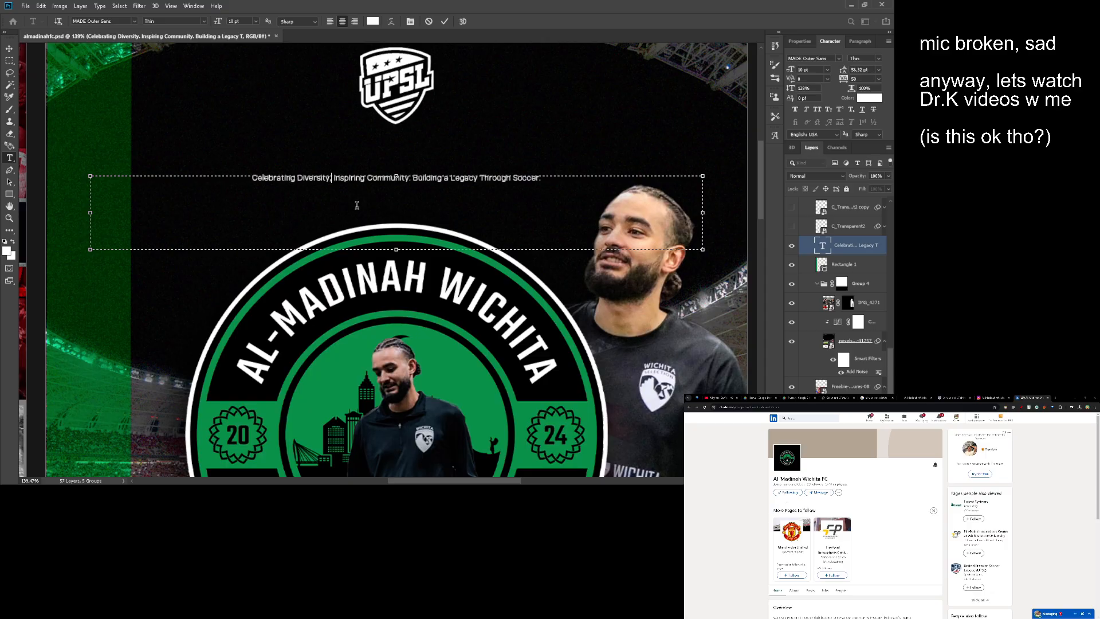
{"action": "key", "text": "ctrl+Left"}
{"action": "key", "text": "Left"}
{"action": "type", "text": "&"}
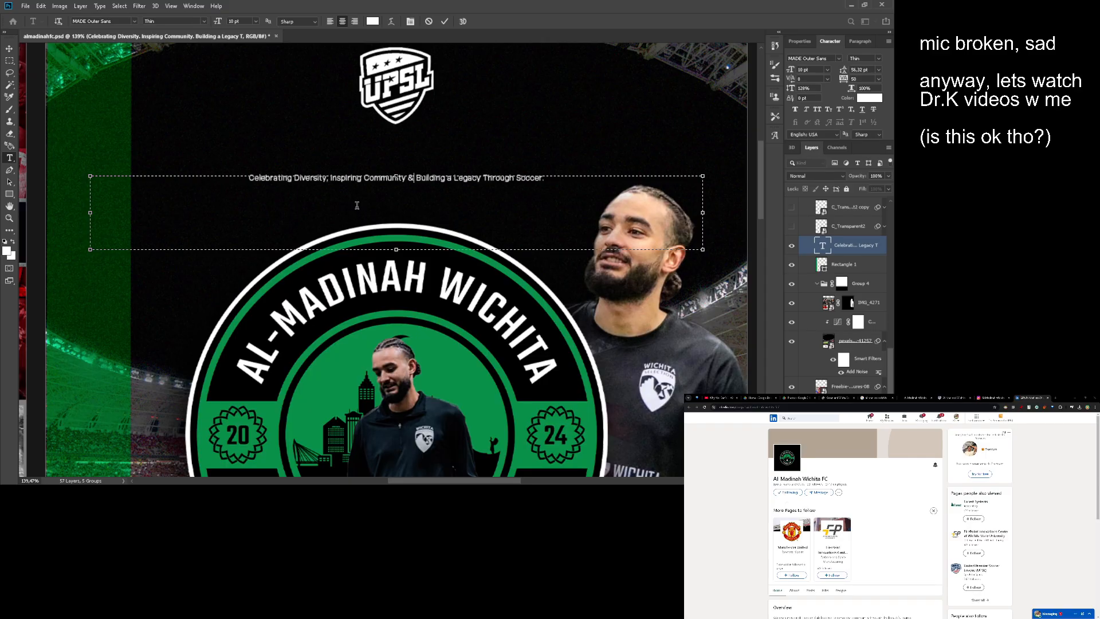
{"action": "key", "text": "ctrl+Return"}
{"action": "key", "text": "z"}
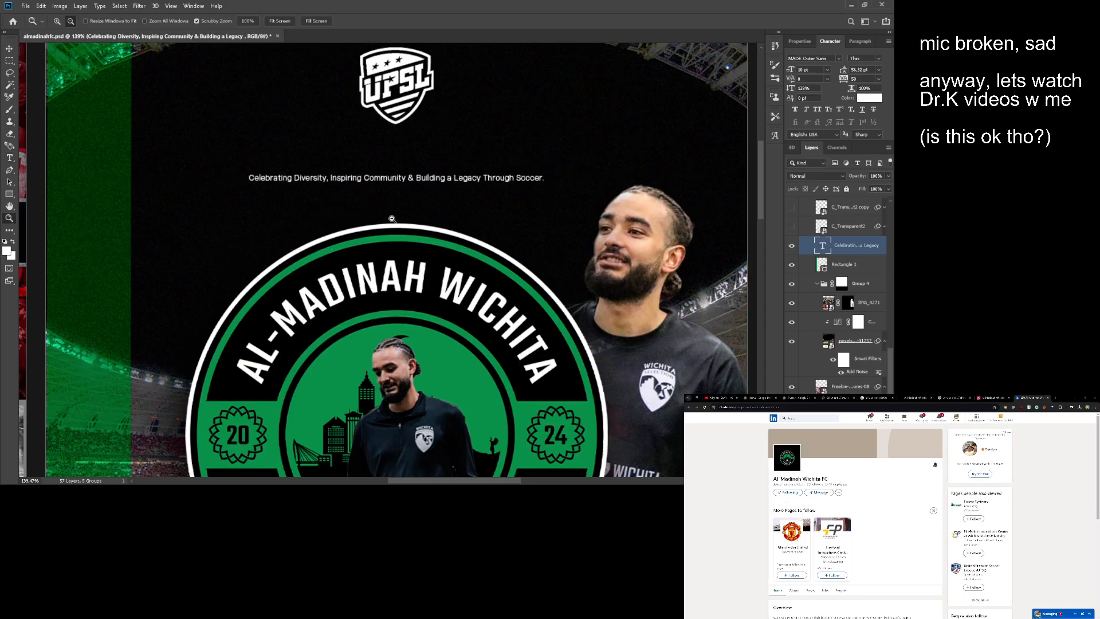
- Centre the edited tagline horizontally on the poster and check the overall layout
{"action": "left_click_drag", "start_coordinate": [392, 218], "coordinate": [242, 361]}
{"action": "key", "text": "v"}
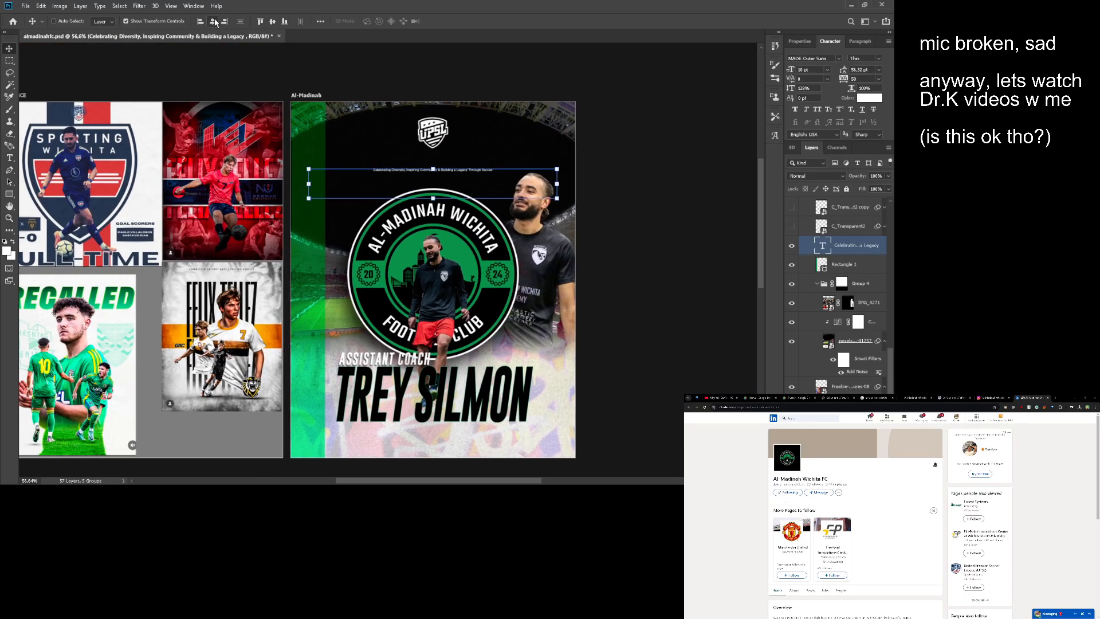
{"action": "key", "text": "z"}
{"action": "left_click_drag", "start_coordinate": [404, 158], "coordinate": [403, 213]}
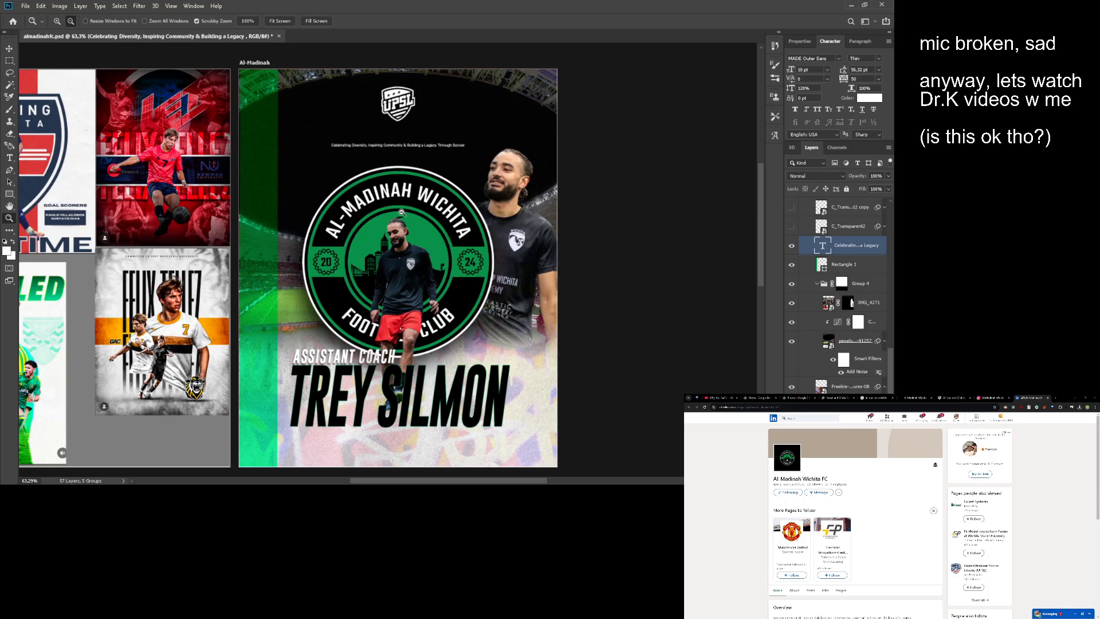
{"action": "left_click_drag", "start_coordinate": [401, 212], "coordinate": [372, 235]}
{"action": "mouse_move", "coordinate": [373, 235]}
{"action": "left_mouse_down"}
{"action": "mouse_move", "coordinate": [401, 239]}
{"action": "mouse_move", "coordinate": [385, 233]}
{"action": "mouse_move", "coordinate": [390, 226]}
{"action": "mouse_move", "coordinate": [383, 233]}
{"action": "left_mouse_up"}
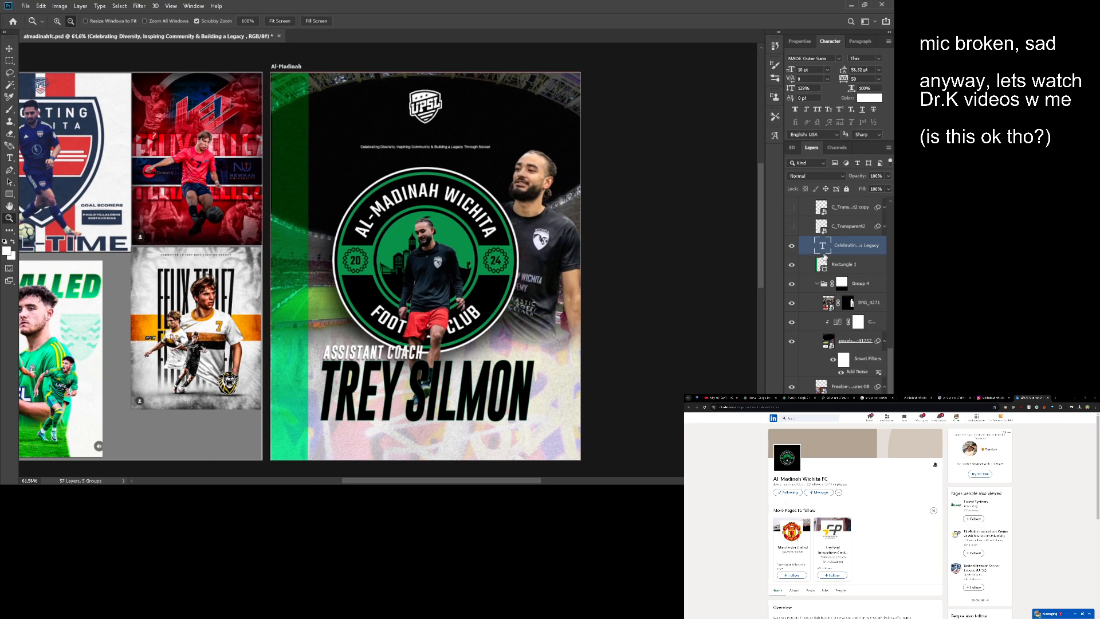
- Place the "wall texture_0019_Layer 0" image on the poster directly above the green stripe's layer
{"action": "left_click", "coordinate": [825, 265]}
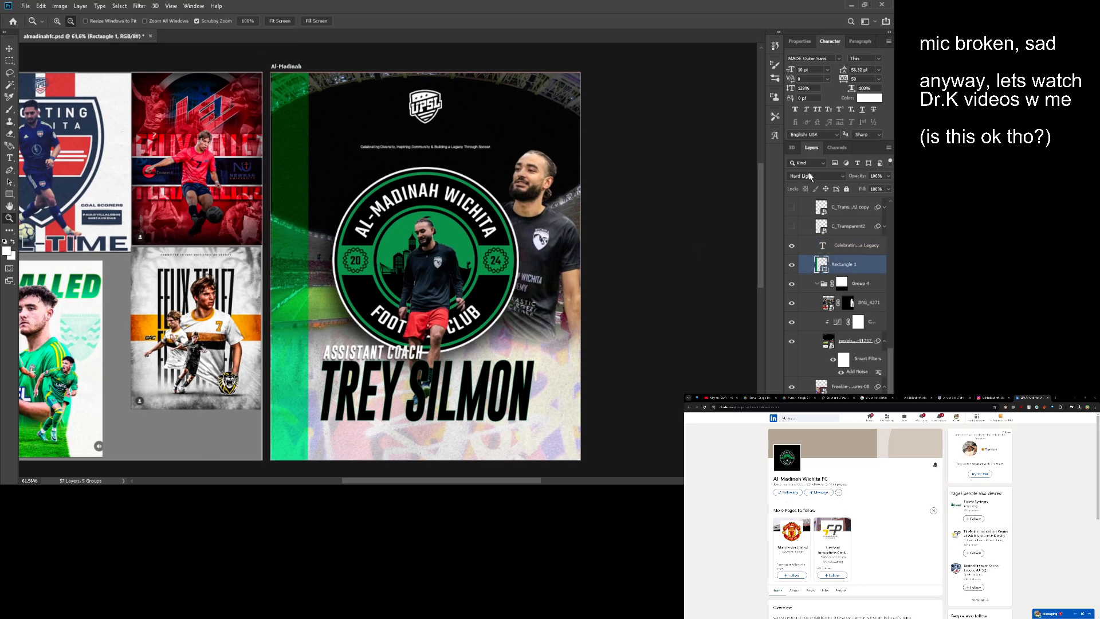
{"action": "key", "text": "alt"}
{"action": "key", "text": "ctrl+t"}
{"action": "key", "text": "Return"}
{"action": "scroll", "coordinate": [483, 305], "scroll_direction": "down", "scroll_amount": 2}
{"action": "scroll", "coordinate": [481, 304], "scroll_direction": "up", "scroll_amount": 5}
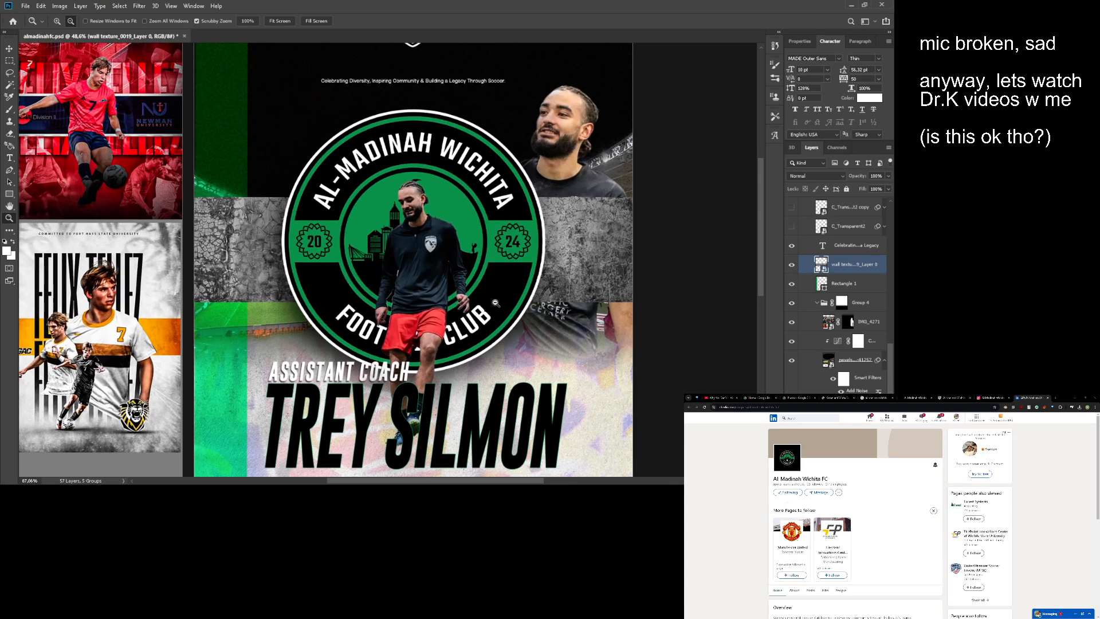
- Delete the wall texture layer from the poster
{"action": "left_click_drag", "start_coordinate": [480, 303], "coordinate": [497, 252]}
{"action": "scroll", "coordinate": [504, 246], "scroll_direction": "down", "scroll_amount": 5}
{"action": "key", "text": "v"}
{"action": "key", "text": "Delete"}
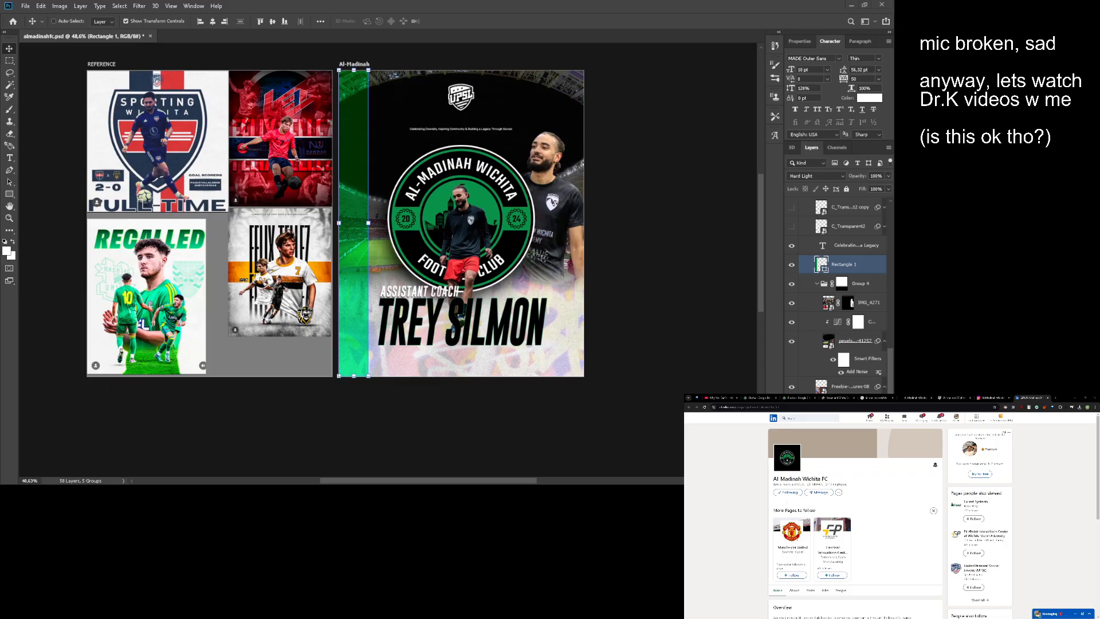
- Place the "Gothic-Xerox-Textures-05" image above the green stripe, enlarge it to the poster's full height and clip it to Rectangle 1
{"action": "left_click_drag", "start_coordinate": [893, 275], "coordinate": [648, 275]}
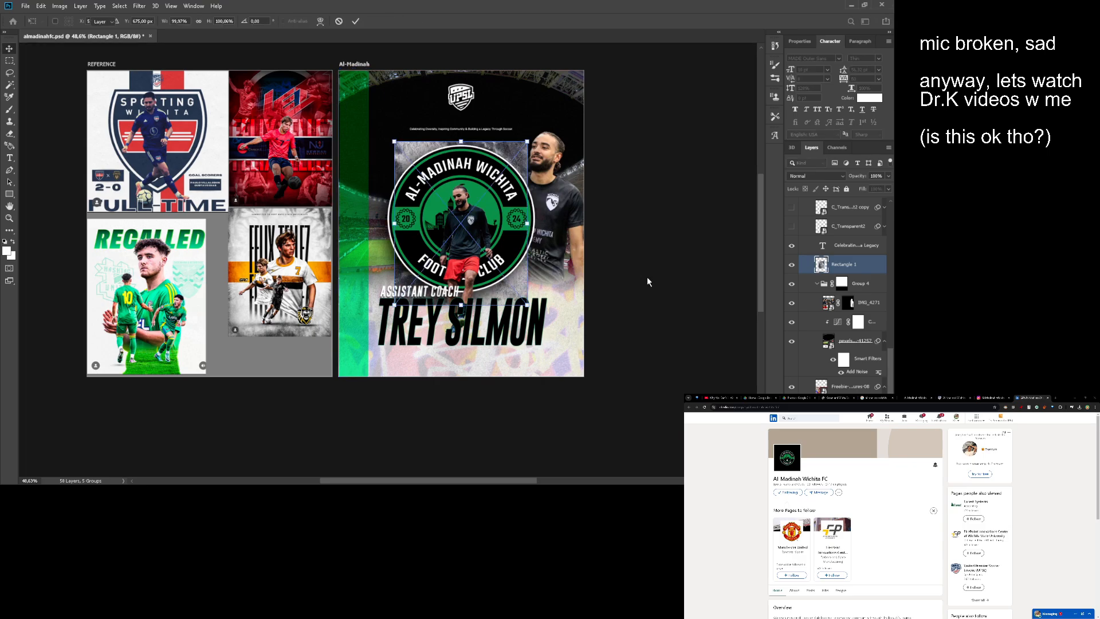
{"action": "key", "text": "Return"}
{"action": "left_click_drag", "start_coordinate": [461, 304], "coordinate": [457, 376]}
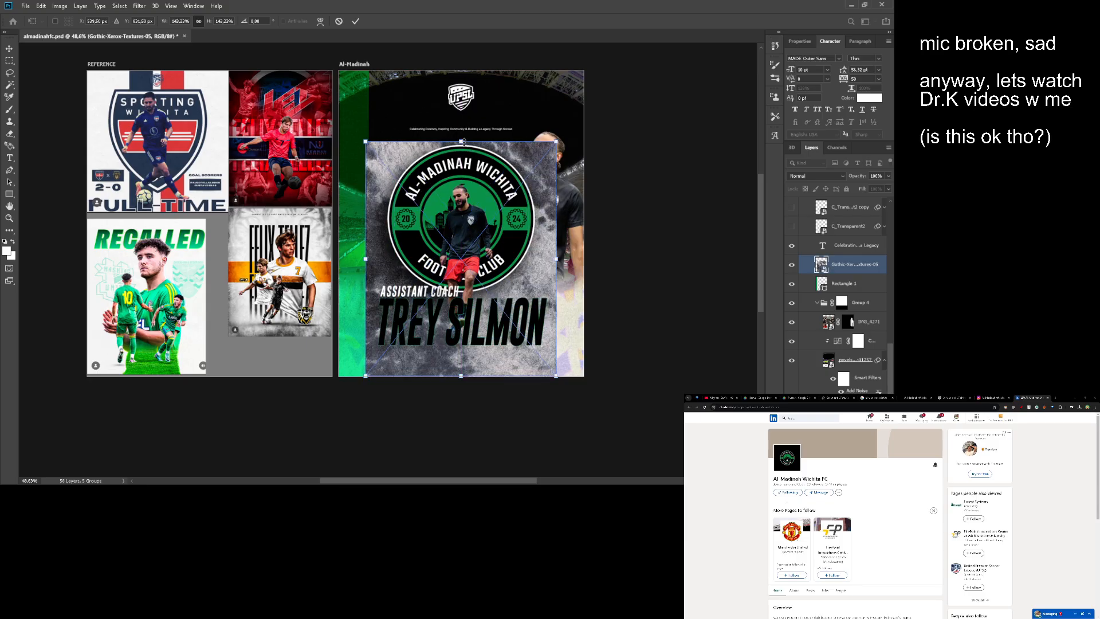
{"action": "mouse_move", "coordinate": [461, 141]}
{"action": "left_mouse_down"}
{"action": "mouse_move", "coordinate": [474, 69]}
{"action": "mouse_move", "coordinate": [484, 98]}
{"action": "mouse_move", "coordinate": [458, 125]}
{"action": "mouse_move", "coordinate": [438, 122]}
{"action": "mouse_move", "coordinate": [474, 133]}
{"action": "left_mouse_up"}
{"action": "key", "text": "Return"}
{"action": "key", "text": "ctrl+alt+g"}
{"action": "key", "text": "z"}
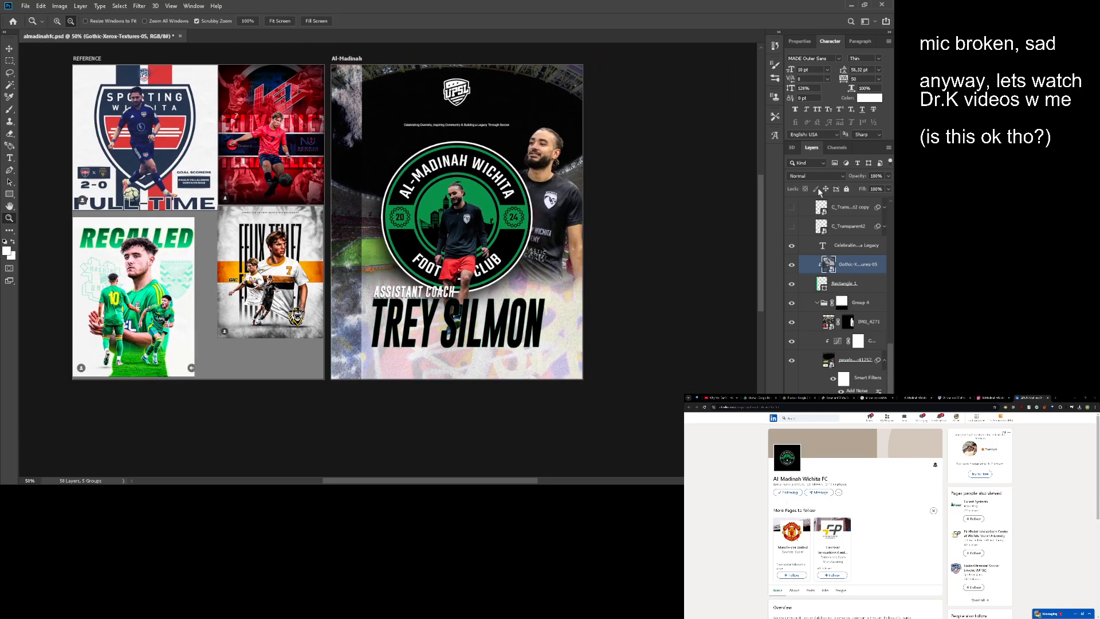
- Set the clipped Gothic-Xerox texture's blend mode to Overlay after trying other modes
{"action": "left_click", "coordinate": [815, 176]}
{"action": "key", "text": "Down"}
{"action": "key", "text": "Down"}
{"action": "key", "text": "Down"}
{"action": "key", "text": "Down"}
{"action": "key", "text": "Down"}
{"action": "key", "text": "Down"}
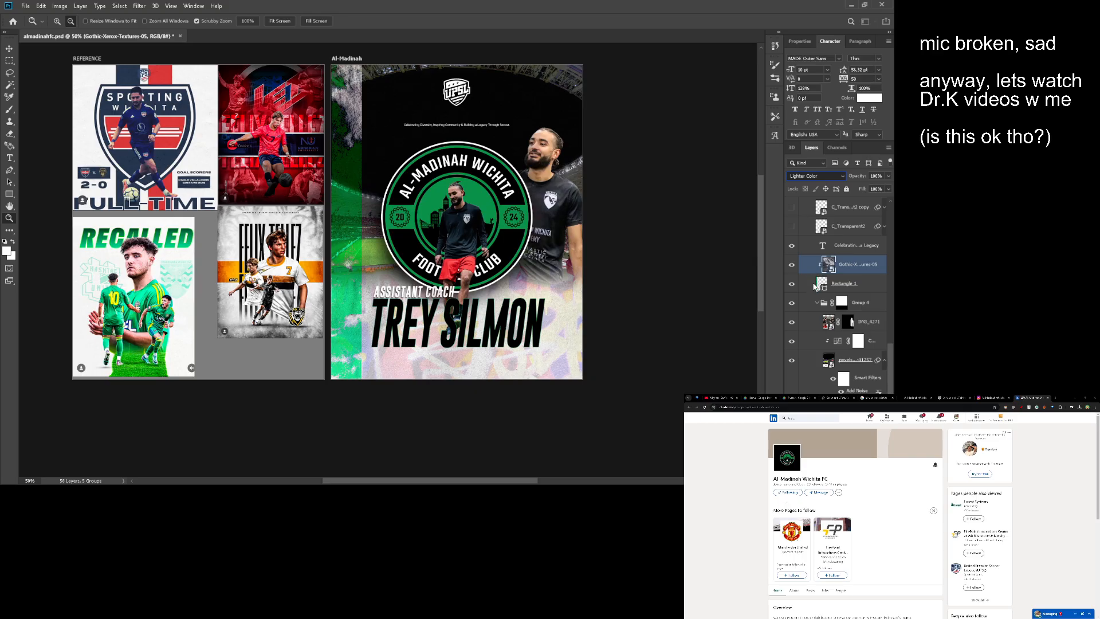
{"action": "key", "text": "Down"}
{"action": "key", "text": "Down"}
{"action": "key", "text": "Down"}
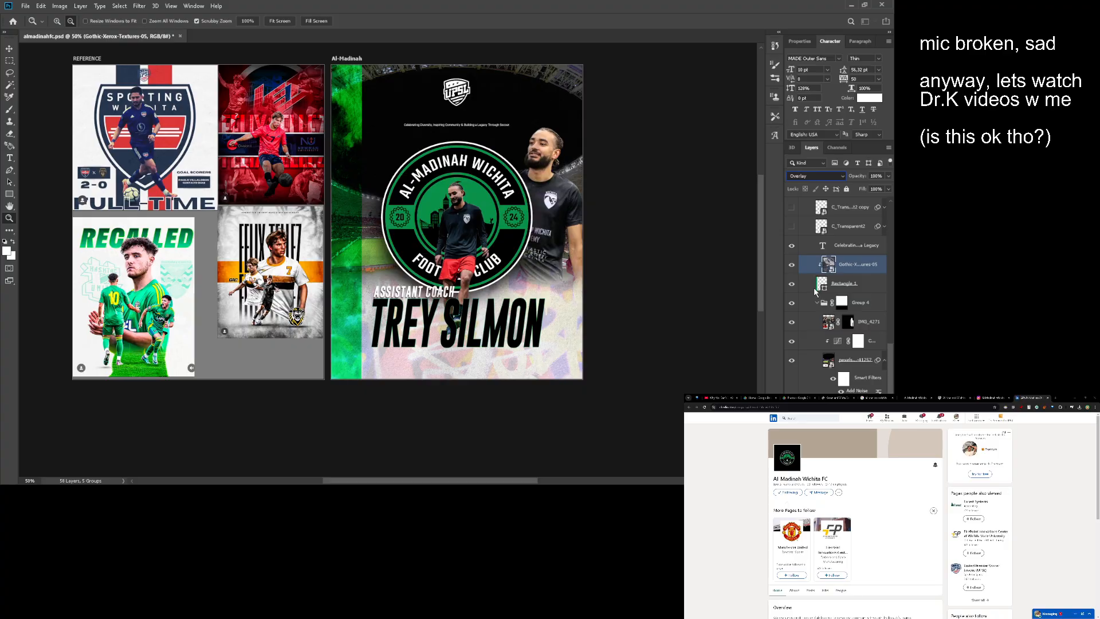
{"action": "key", "text": "Up"}
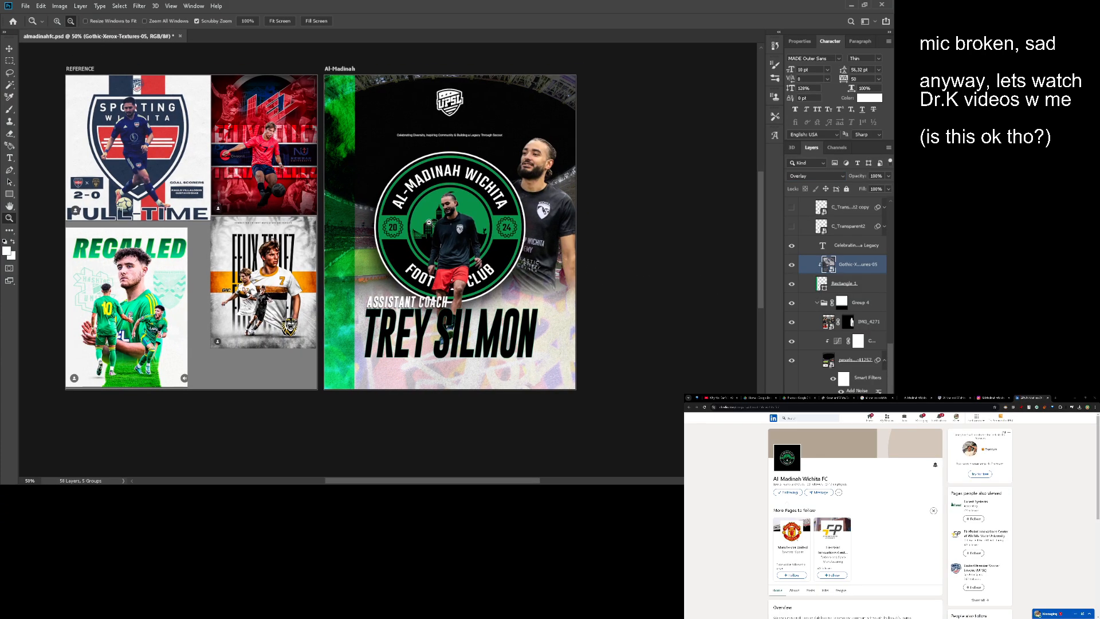
{"action": "scroll", "coordinate": [680, 269], "scroll_direction": "up", "scroll_amount": 1}
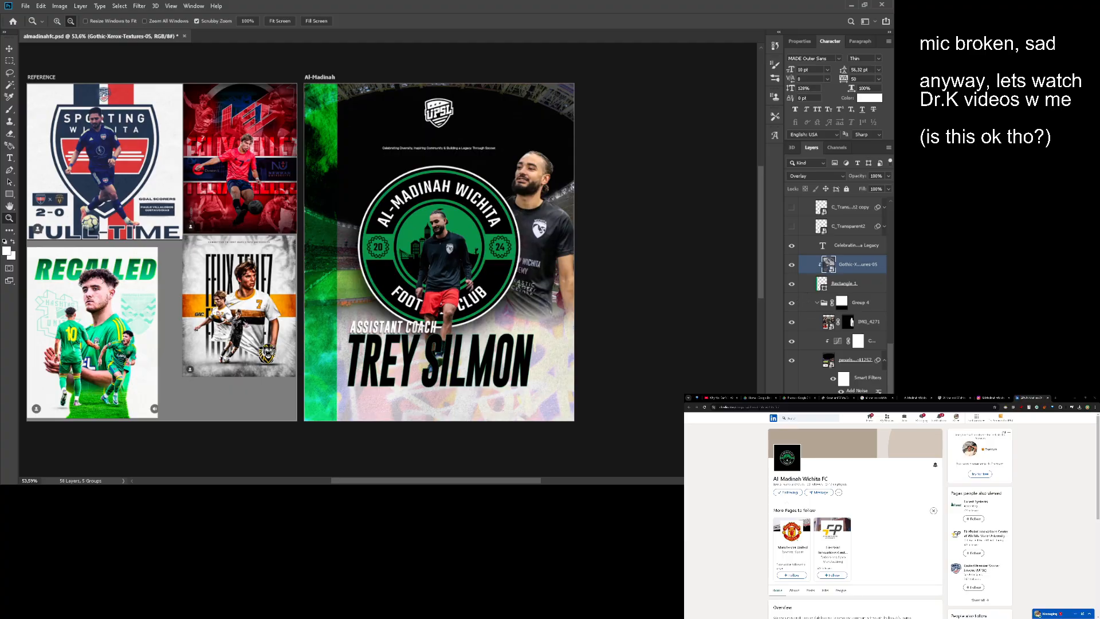
- Add a layer mask to the Gothic-Xerox texture and brush black over the stripe's inner side to fade the texture there
{"action": "left_click", "coordinate": [827, 480]}
{"action": "left_click_drag", "start_coordinate": [510, 190], "coordinate": [577, 190]}
{"action": "left_click_drag", "start_coordinate": [577, 190], "coordinate": [569, 189]}
{"action": "key", "text": "b"}
{"action": "left_click_drag", "start_coordinate": [404, 195], "coordinate": [476, 194]}
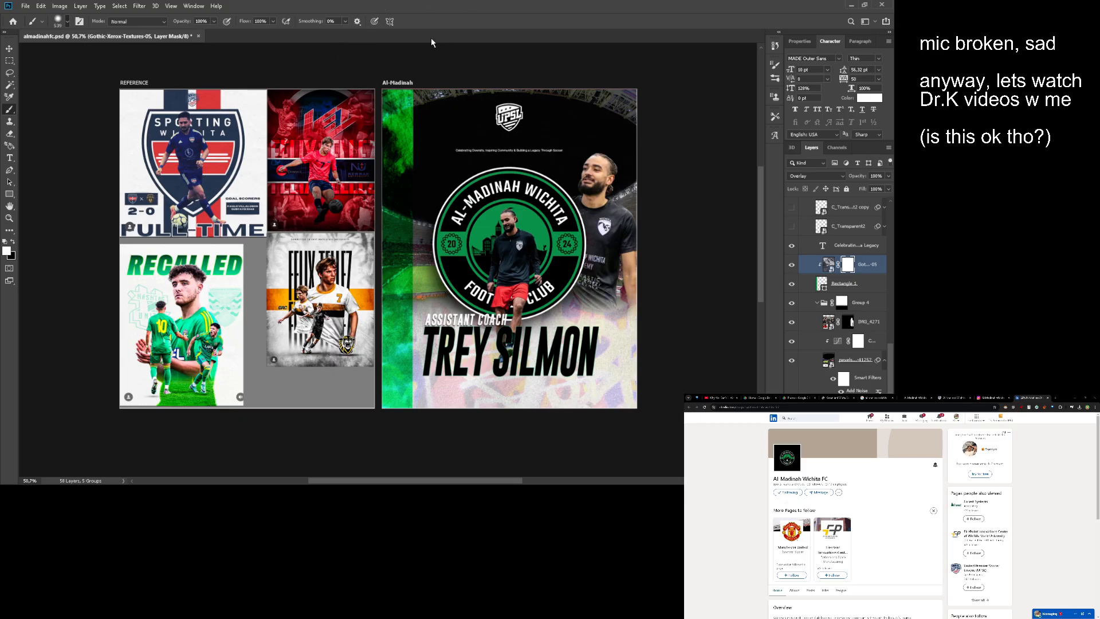
{"action": "left_click_drag", "start_coordinate": [458, 197], "coordinate": [473, 193]}
{"action": "key", "text": "x"}
{"action": "mouse_move", "coordinate": [398, 213]}
{"action": "left_mouse_down"}
{"action": "mouse_move", "coordinate": [396, 181]}
{"action": "mouse_move", "coordinate": [397, 308]}
{"action": "left_mouse_up"}
{"action": "left_click_drag", "start_coordinate": [440, 199], "coordinate": [389, 208]}
{"action": "mouse_move", "coordinate": [407, 208]}
{"action": "left_mouse_down"}
{"action": "mouse_move", "coordinate": [398, 208]}
{"action": "mouse_move", "coordinate": [451, 208]}
{"action": "left_mouse_up"}
- Duplicate the green stripe together with its clipped texture and position the copy along the poster's right edge
{"action": "left_click", "coordinate": [824, 285]}
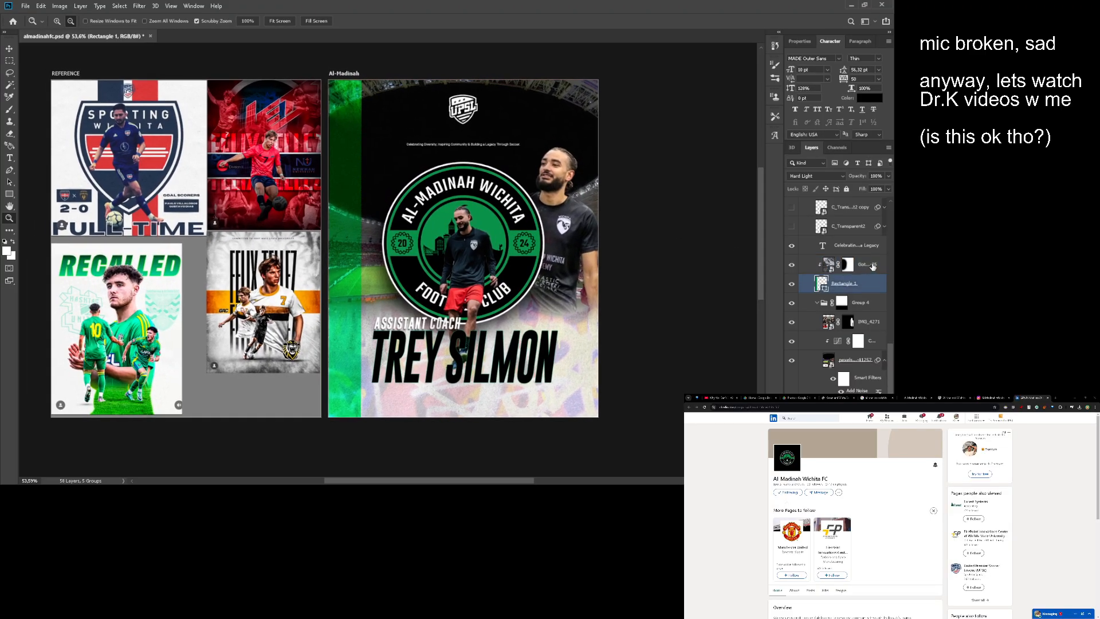
{"action": "left_click", "coordinate": [872, 266], "text": "shift"}
{"action": "key", "text": "ctrl+c"}
{"action": "key", "text": "ctrl+v"}
{"action": "key", "text": "v"}
{"action": "left_click_drag", "start_coordinate": [426, 222], "coordinate": [525, 203]}
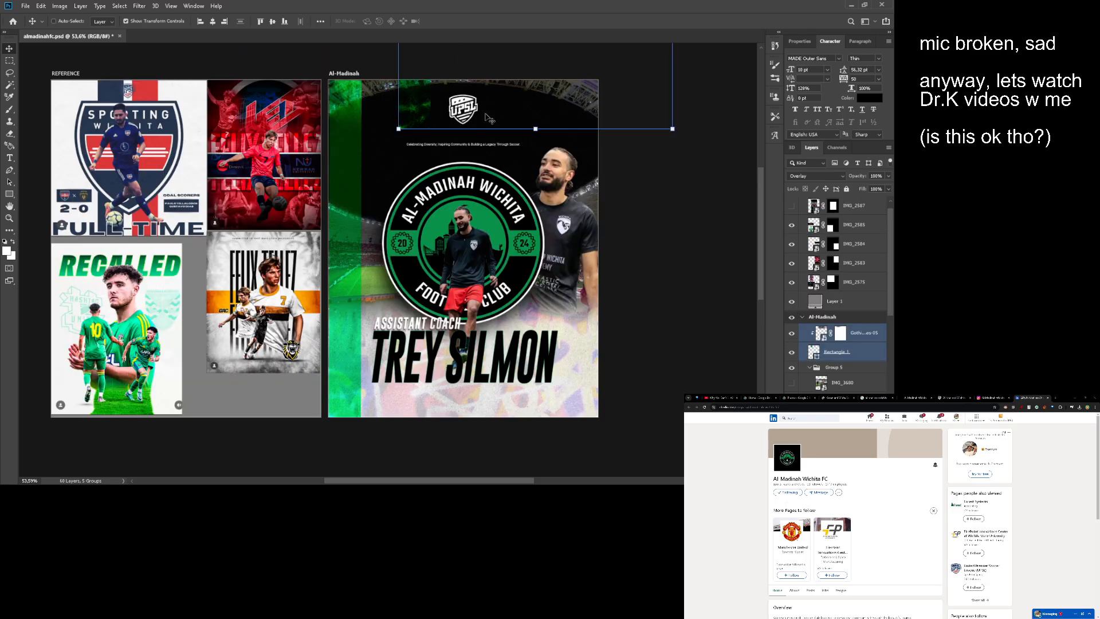
{"action": "left_click_drag", "start_coordinate": [491, 118], "coordinate": [646, 282]}
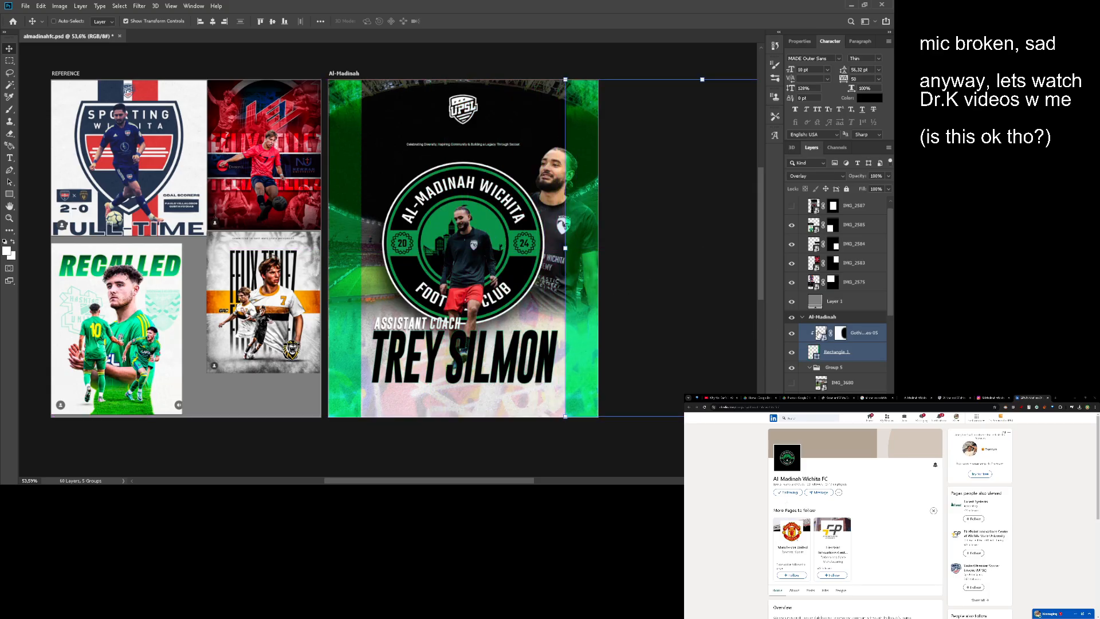
- Shift the copied texture left over the right stripe and paint its mask black along the stripe's inner edge
{"action": "left_click", "coordinate": [821, 334]}
{"action": "left_click_drag", "start_coordinate": [613, 228], "coordinate": [531, 229]}
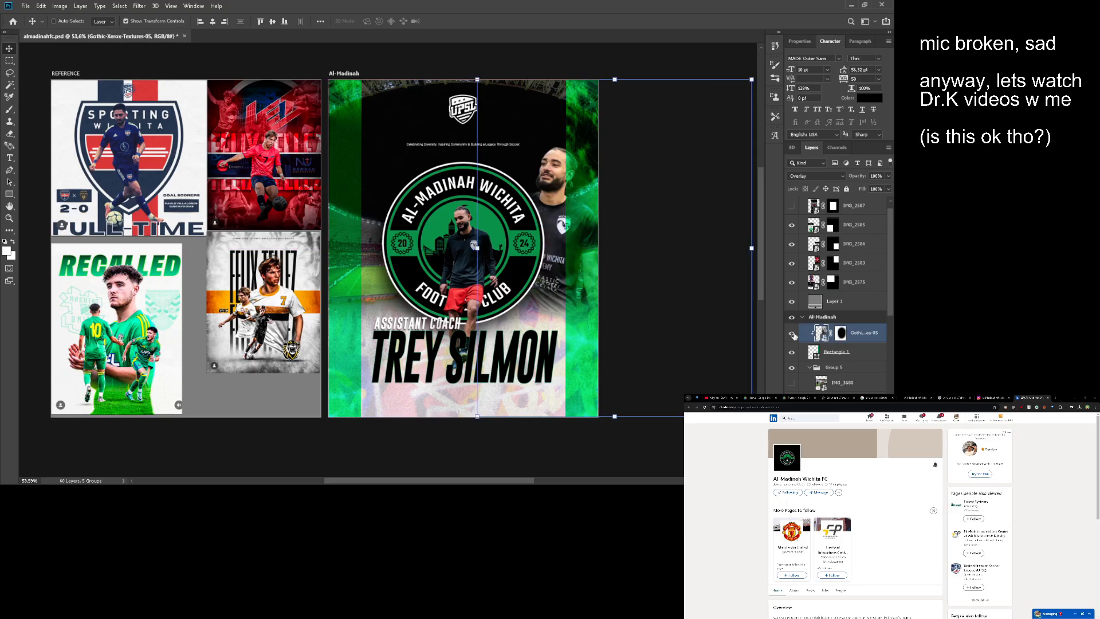
{"action": "key", "text": "b"}
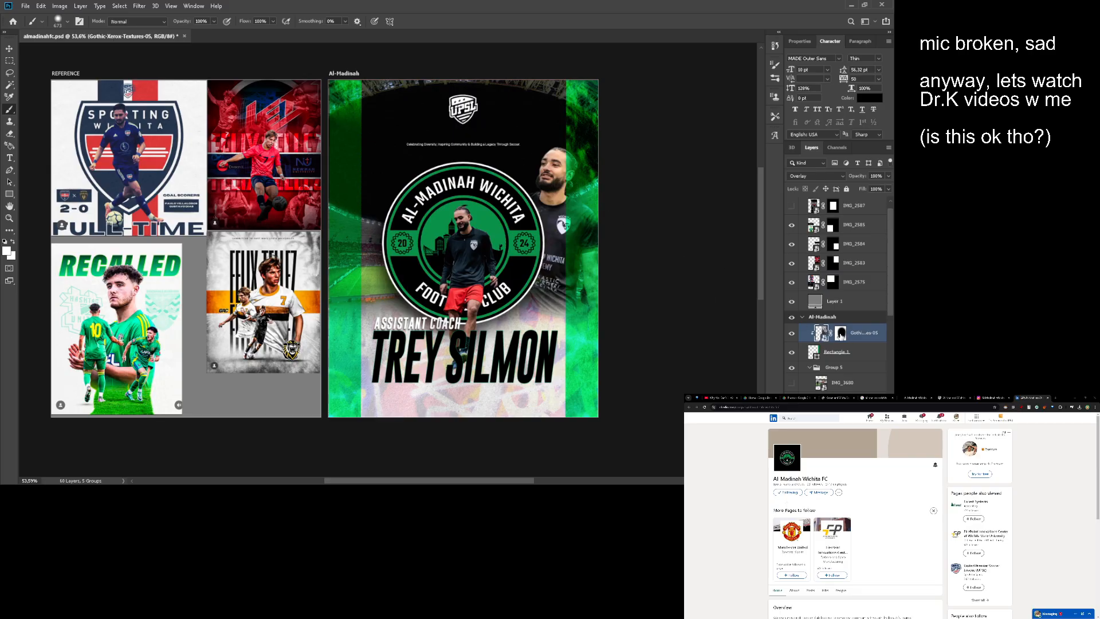
{"action": "left_click", "coordinate": [841, 335]}
{"action": "left_click_drag", "start_coordinate": [565, 185], "coordinate": [558, 306]}
{"action": "key", "text": "z"}
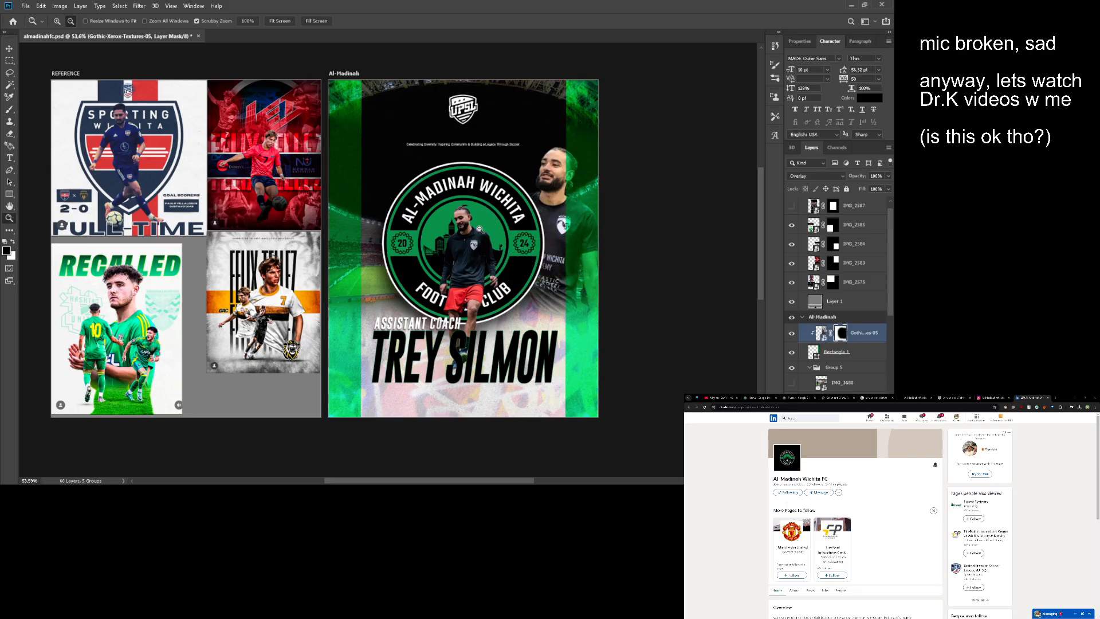
{"action": "mouse_move", "coordinate": [479, 229]}
{"action": "left_mouse_down"}
{"action": "mouse_move", "coordinate": [552, 212]}
{"action": "mouse_move", "coordinate": [533, 214]}
{"action": "left_mouse_up"}
{"action": "key", "text": "b"}
{"action": "key", "text": "z"}
- Select the right green stripe's rectangle for shape editing with the Rectangle tool
{"action": "left_click", "coordinate": [816, 354]}
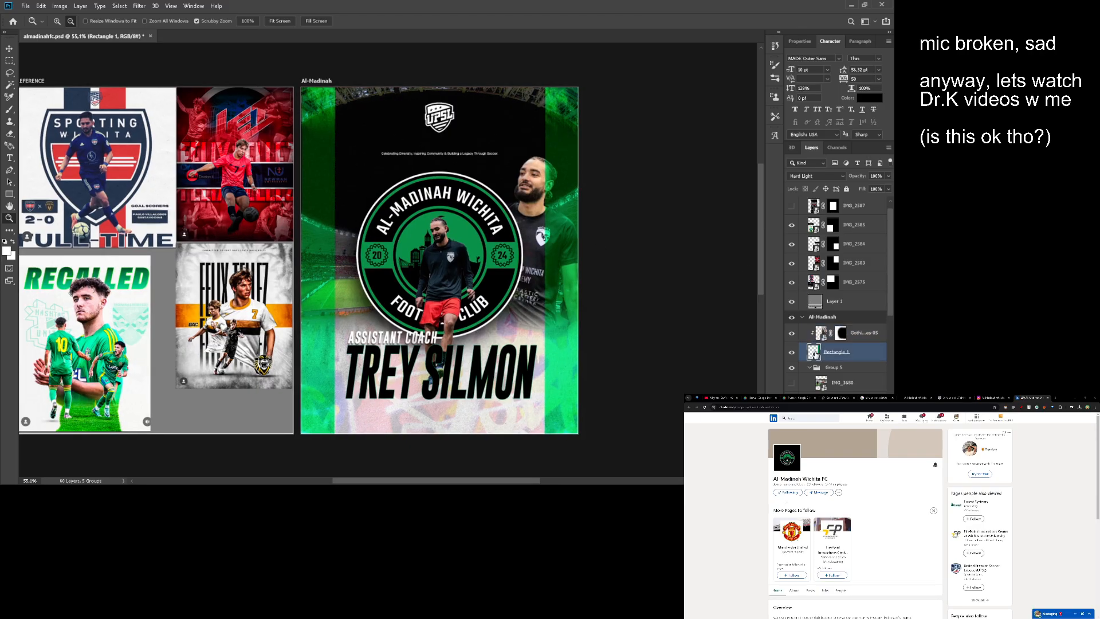
{"action": "key", "text": "u"}
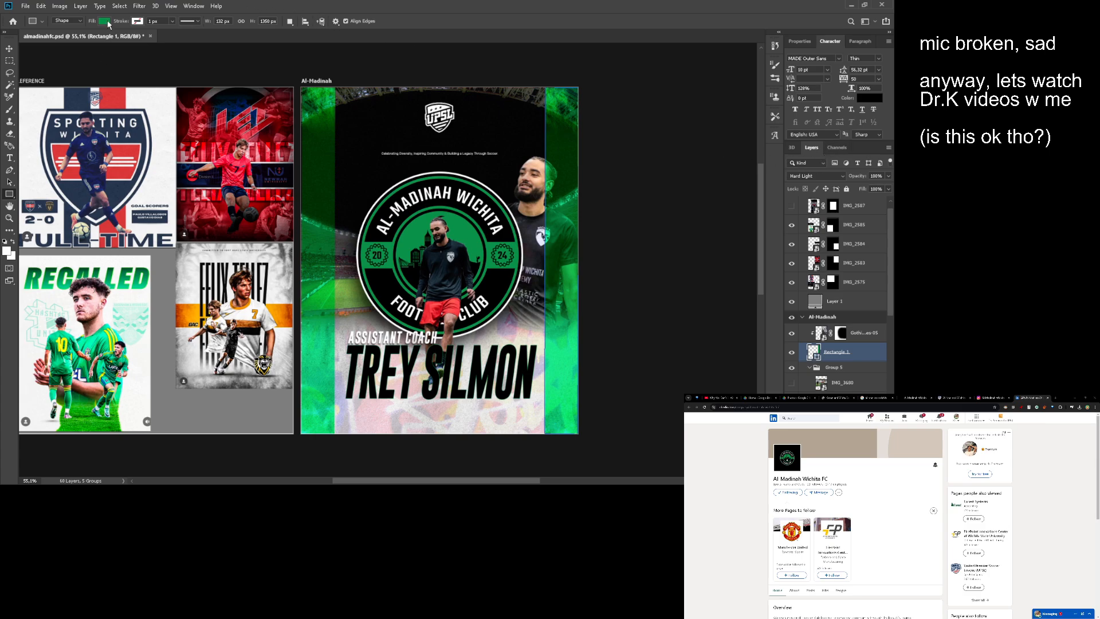
- Fill the right stripe's rectangle with white, compare blend modes on it and set it to Overlay
{"action": "key", "text": "alt+BackSpace"}
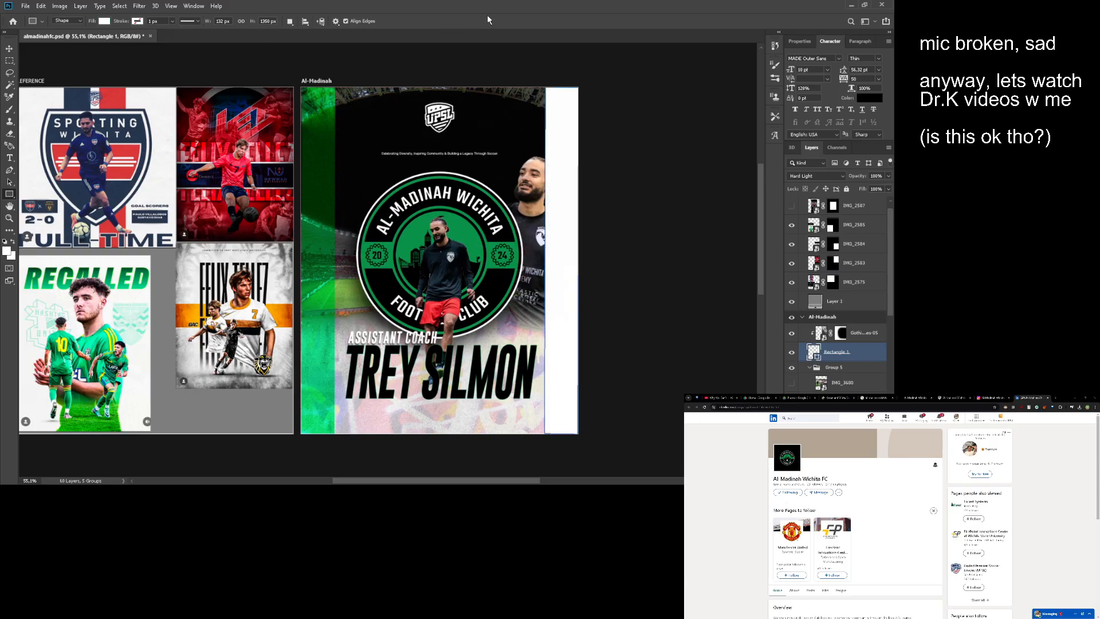
{"action": "left_click", "coordinate": [814, 177]}
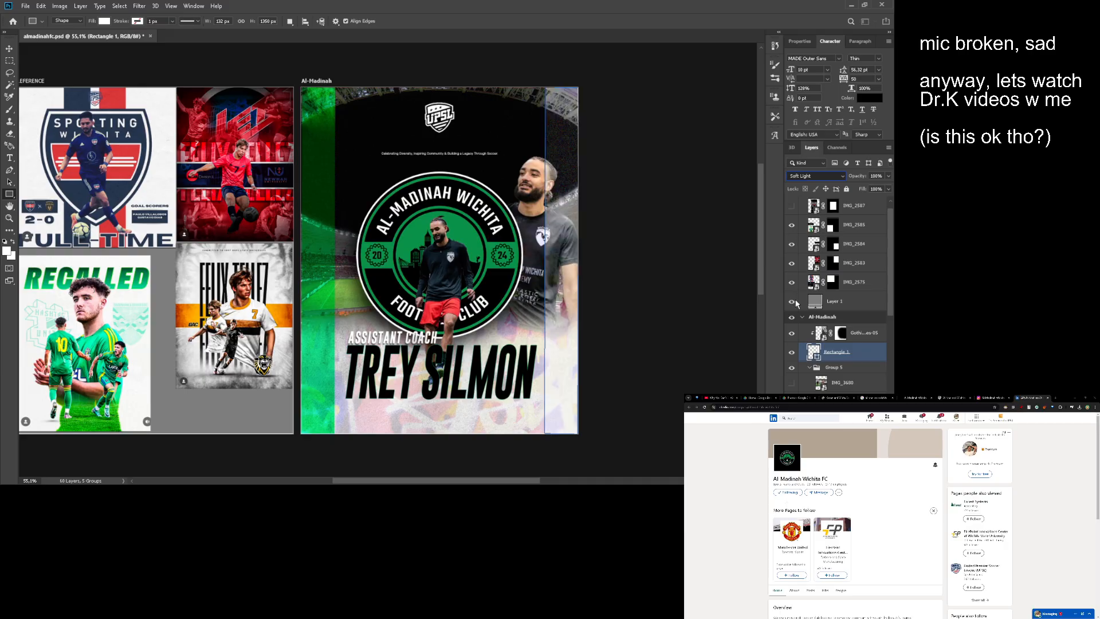
{"action": "key", "text": "Up"}
{"action": "key", "text": "Down"}
{"action": "key", "text": "Down"}
{"action": "key", "text": "Down"}
{"action": "key", "text": "Down"}
{"action": "key", "text": "Up"}
{"action": "key", "text": "Up"}
{"action": "key", "text": "Up"}
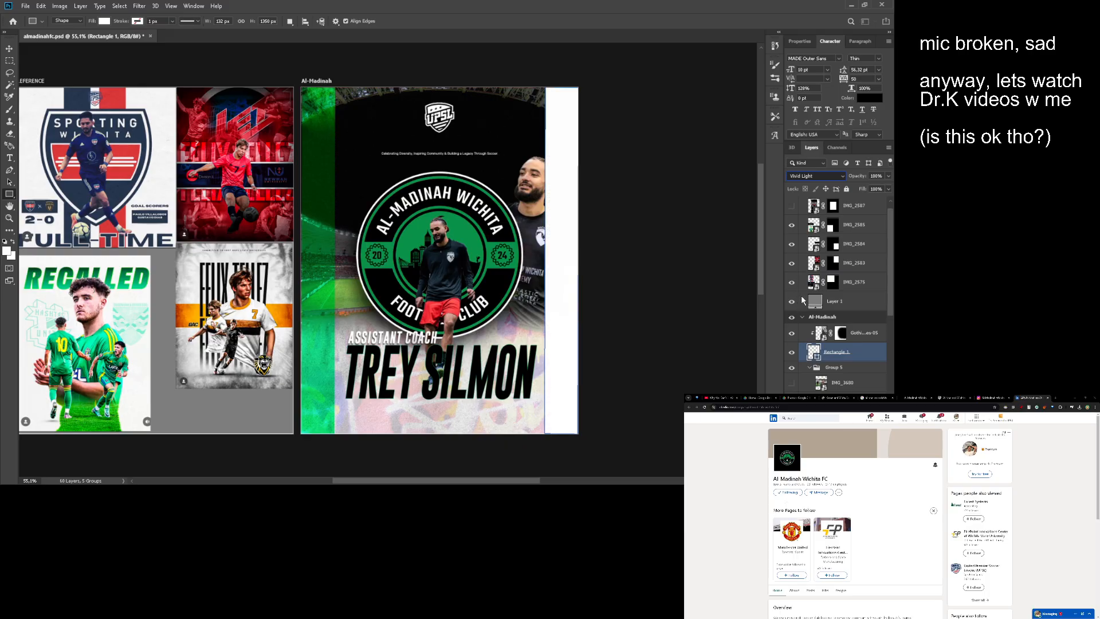
{"action": "key", "text": "Up"}
{"action": "key", "text": "Up"}
{"action": "key", "text": "Down"}
{"action": "key", "text": "Down"}
{"action": "key", "text": "Down"}
{"action": "key", "text": "Down"}
{"action": "key", "text": "Down"}
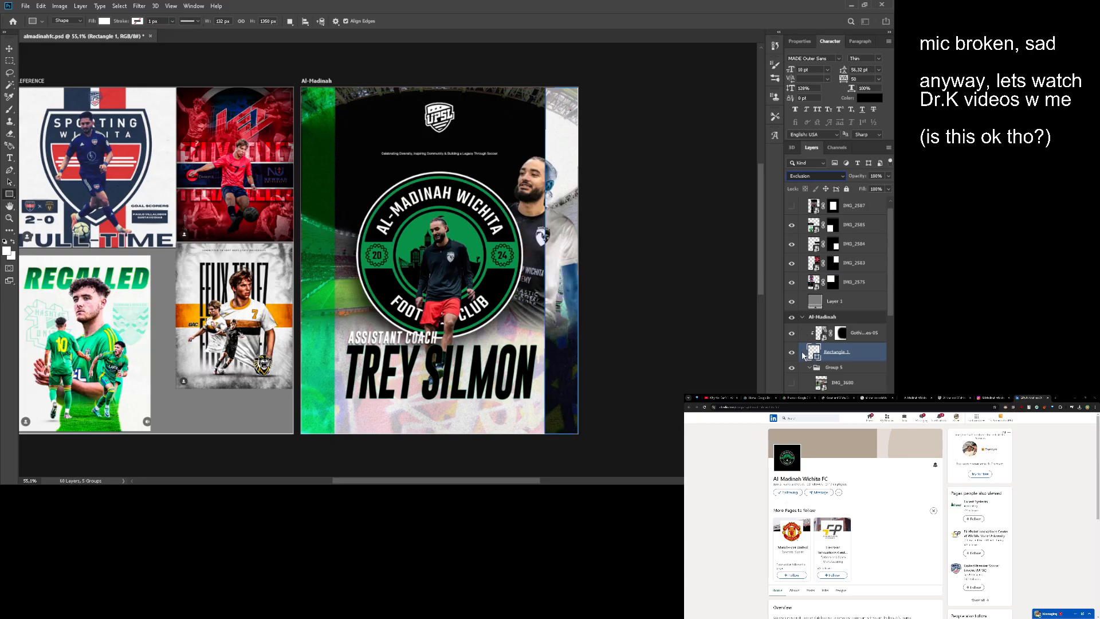
{"action": "key", "text": "Up"}
{"action": "key", "text": "Up"}
{"action": "key", "text": "Up"}
{"action": "key", "text": "Up"}
{"action": "key", "text": "Up"}
{"action": "key", "text": "Up"}
{"action": "key", "text": "Up"}
{"action": "key", "text": "Up"}
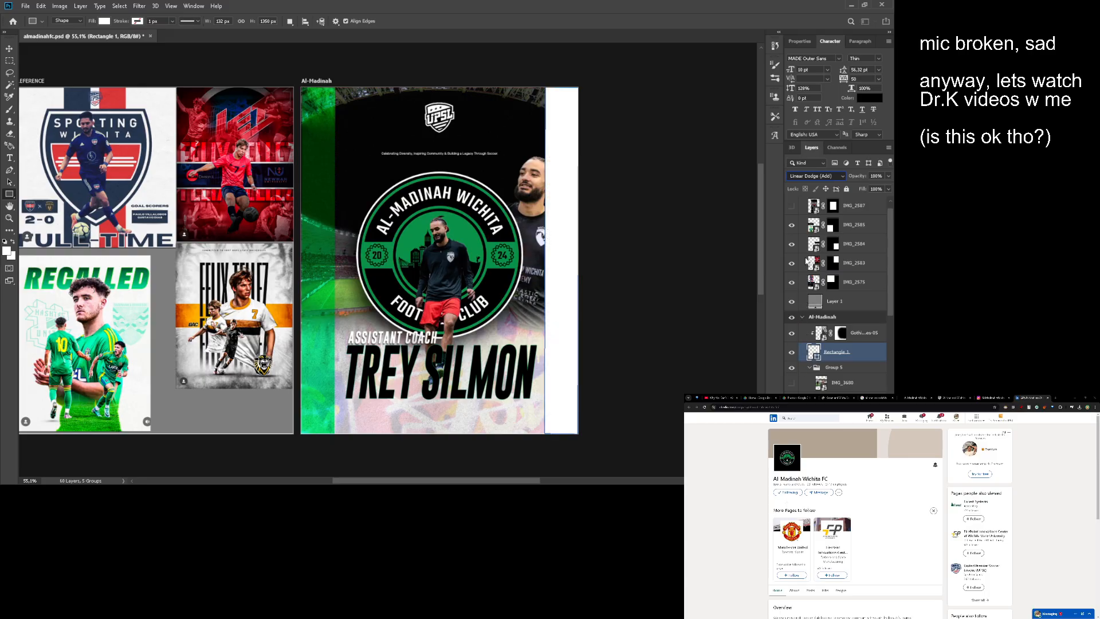
{"action": "key", "text": "Up"}
{"action": "key", "text": "Up"}
{"action": "key", "text": "Up"}
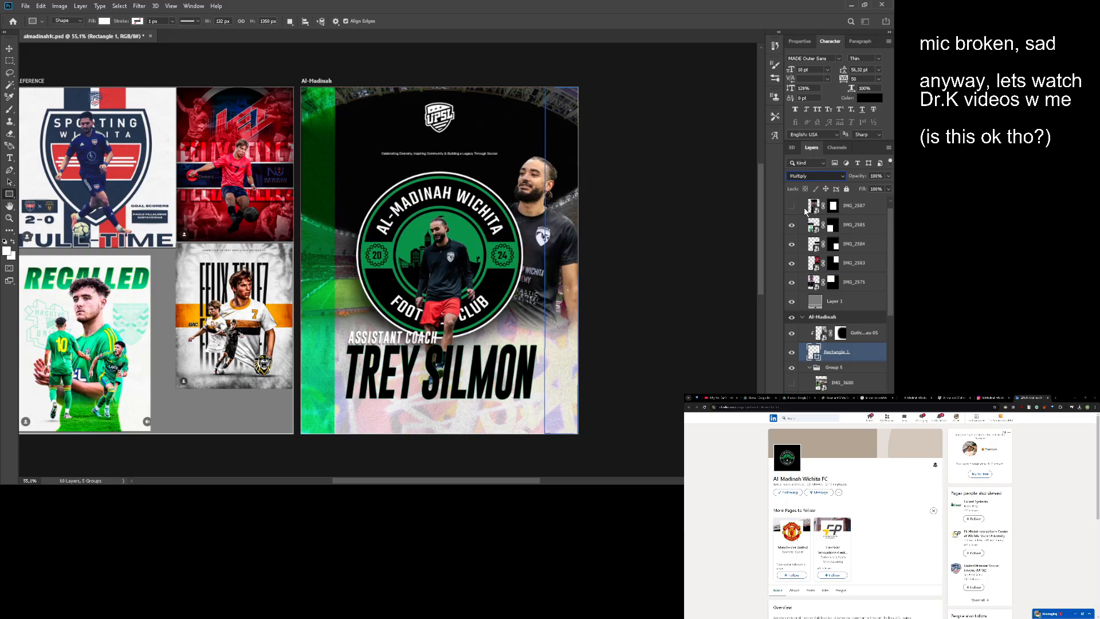
{"action": "key", "text": "Down"}
{"action": "key", "text": "Down"}
{"action": "key", "text": "Down"}
{"action": "key", "text": "Down"}
{"action": "key", "text": "Down"}
{"action": "key", "text": "Down"}
{"action": "key", "text": "Down"}
{"action": "key", "text": "Down"}
{"action": "key", "text": "Down"}
{"action": "key", "text": "Down"}
{"action": "key", "text": "Return"}
{"action": "key", "text": "z"}
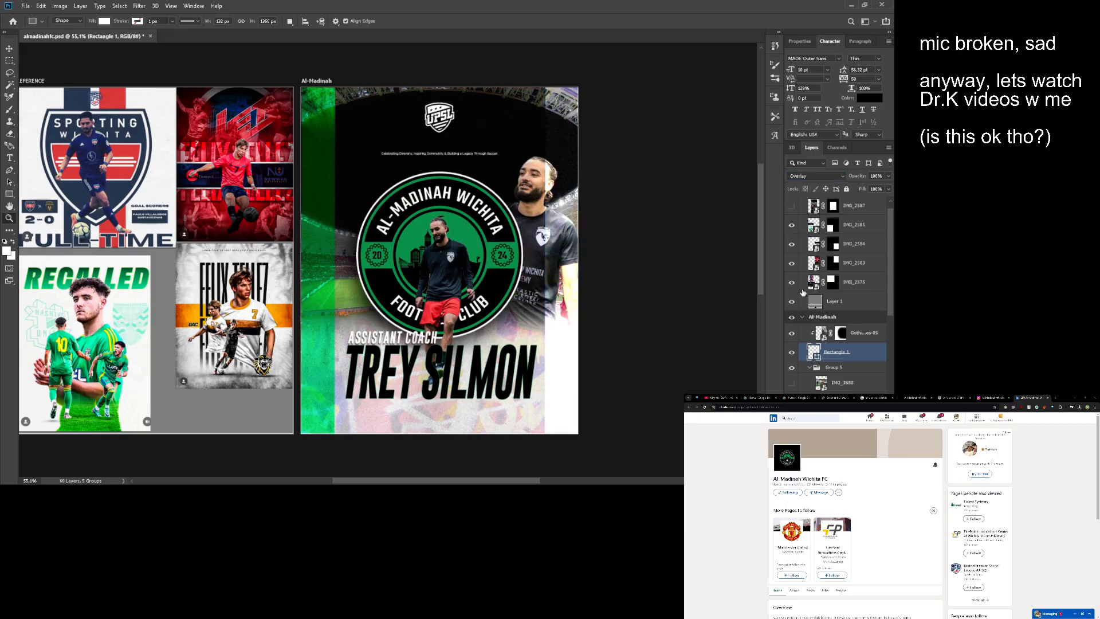
{"action": "left_click_drag", "start_coordinate": [396, 262], "coordinate": [373, 251]}
{"action": "left_click_drag", "start_coordinate": [374, 250], "coordinate": [380, 250]}
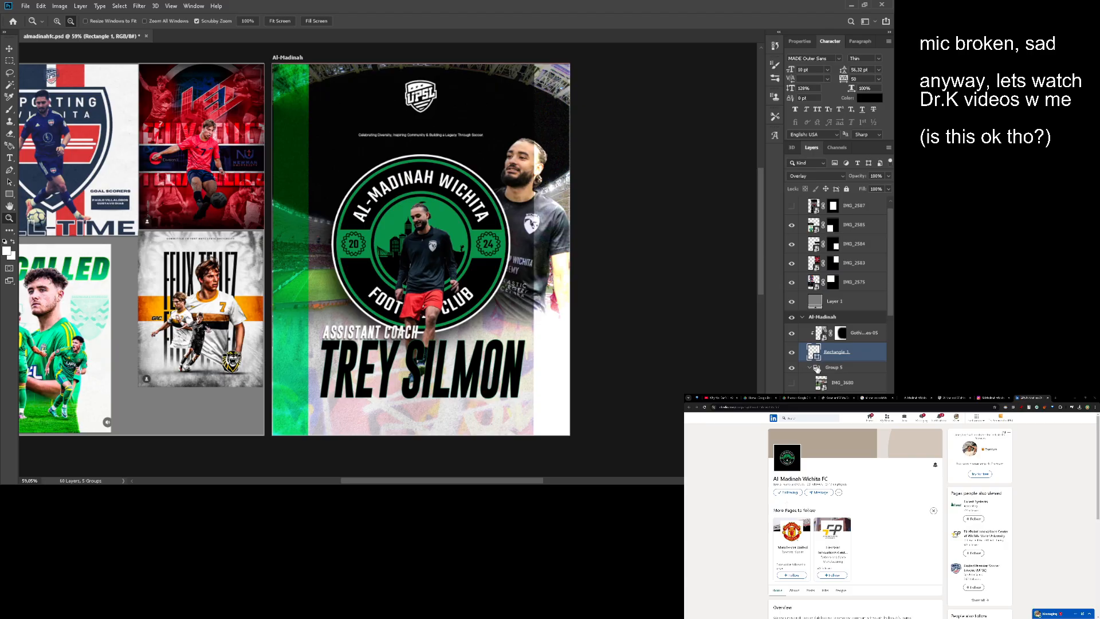
- Select the white right stripe together with its clipped texture and move both beneath the front full-figure photo in the layer stack
{"action": "left_click", "coordinate": [810, 368]}
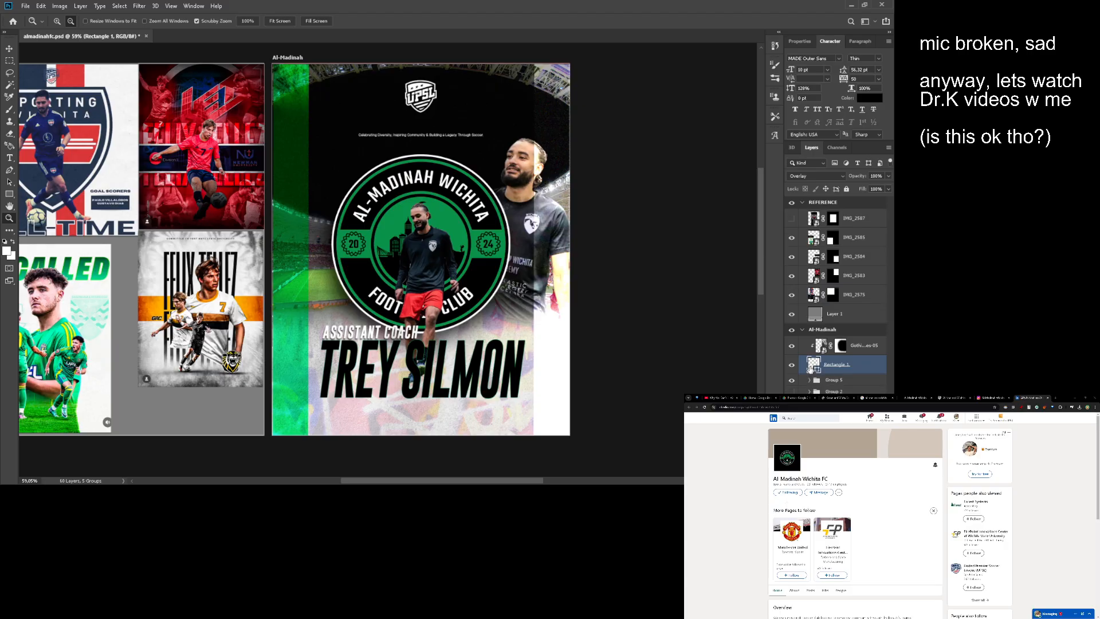
{"action": "left_click", "coordinate": [874, 354], "text": "shift"}
{"action": "left_click", "coordinate": [811, 380]}
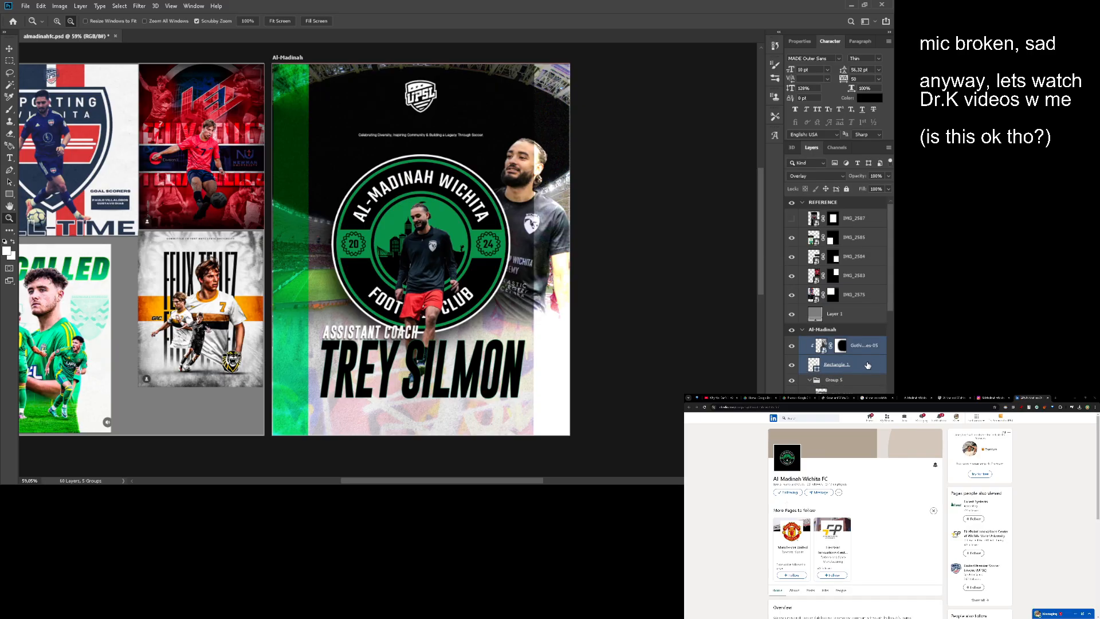
{"action": "scroll", "coordinate": [867, 364], "scroll_direction": "down", "scroll_amount": 2}
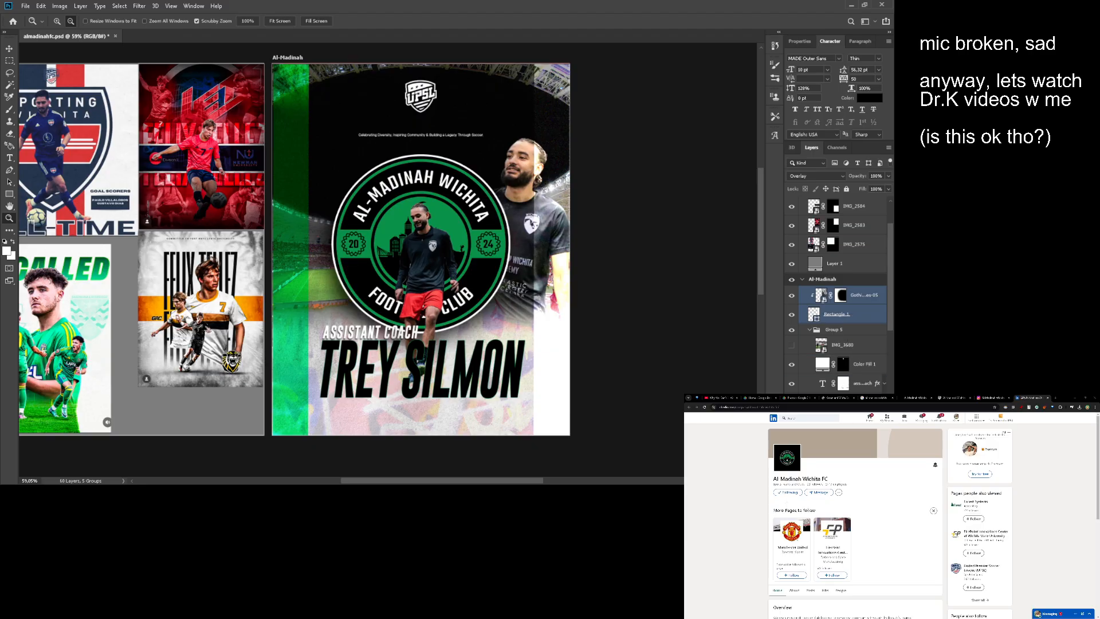
{"action": "key", "text": "Delete"}
{"action": "key", "text": "v"}
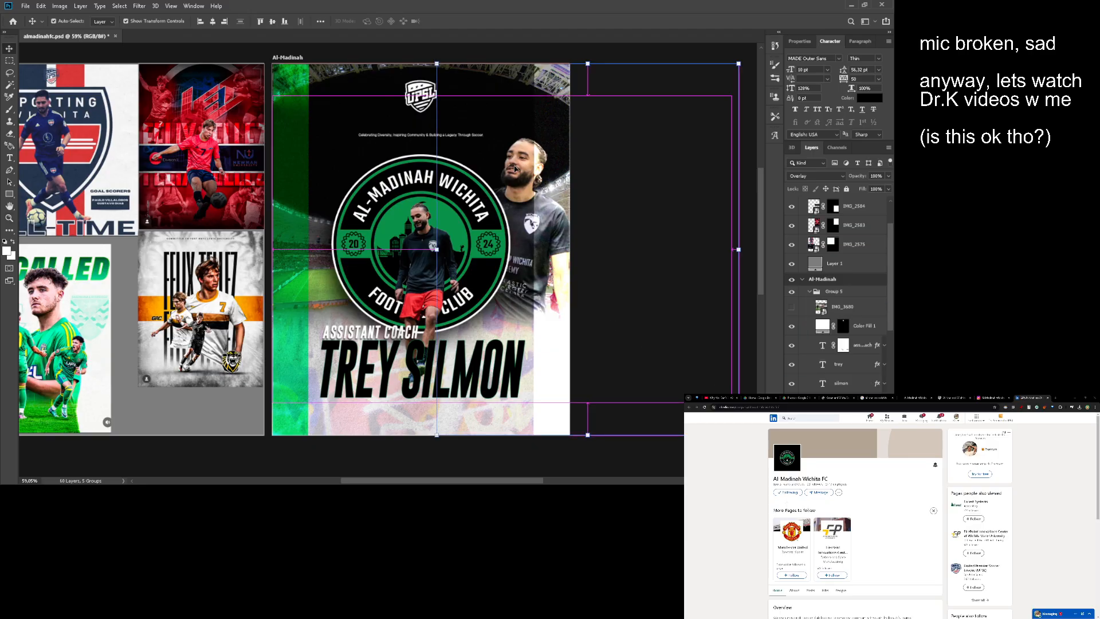
{"action": "key", "text": "ctrl+z"}
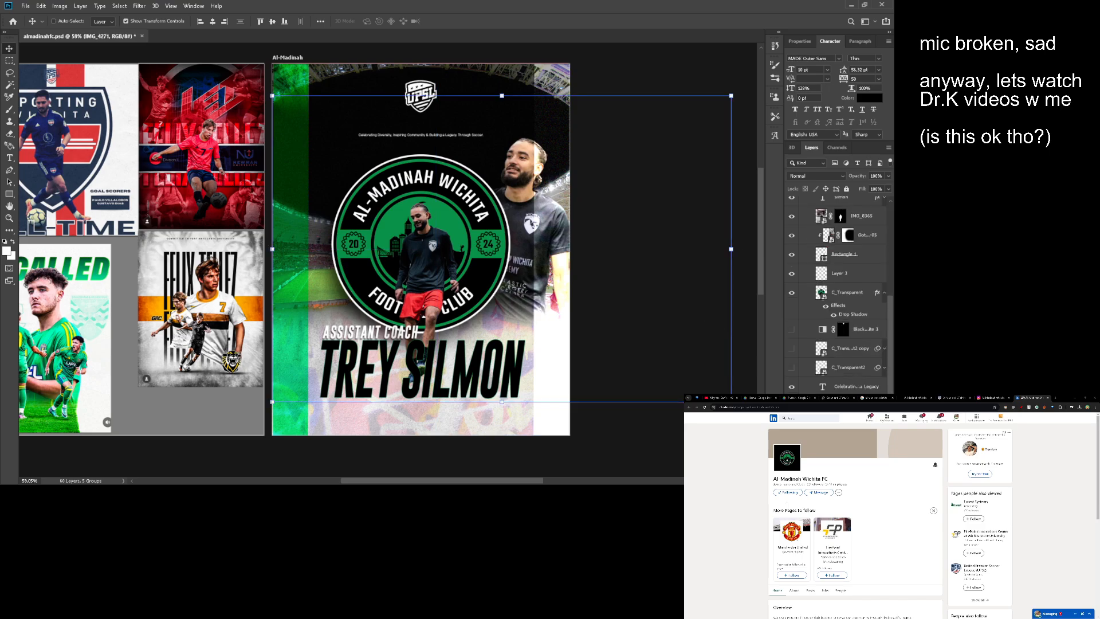
- Move the right stripe and its clipped texture further down the layer stack, directly beneath Group 4
{"action": "left_click", "coordinate": [866, 259]}
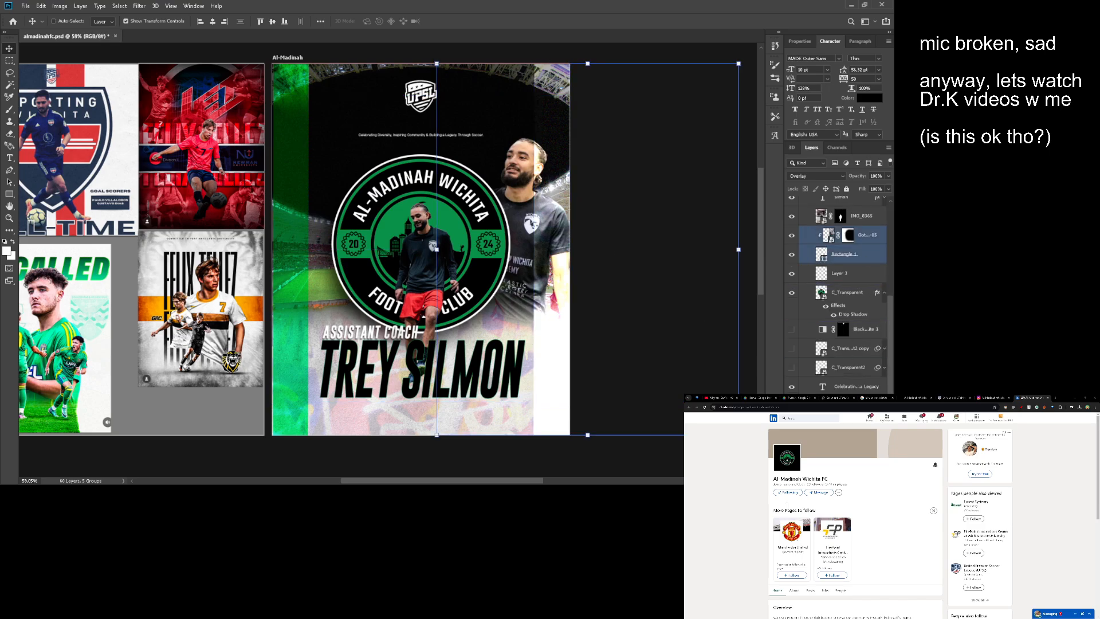
{"action": "left_click_drag", "start_coordinate": [860, 254], "coordinate": [871, 376]}
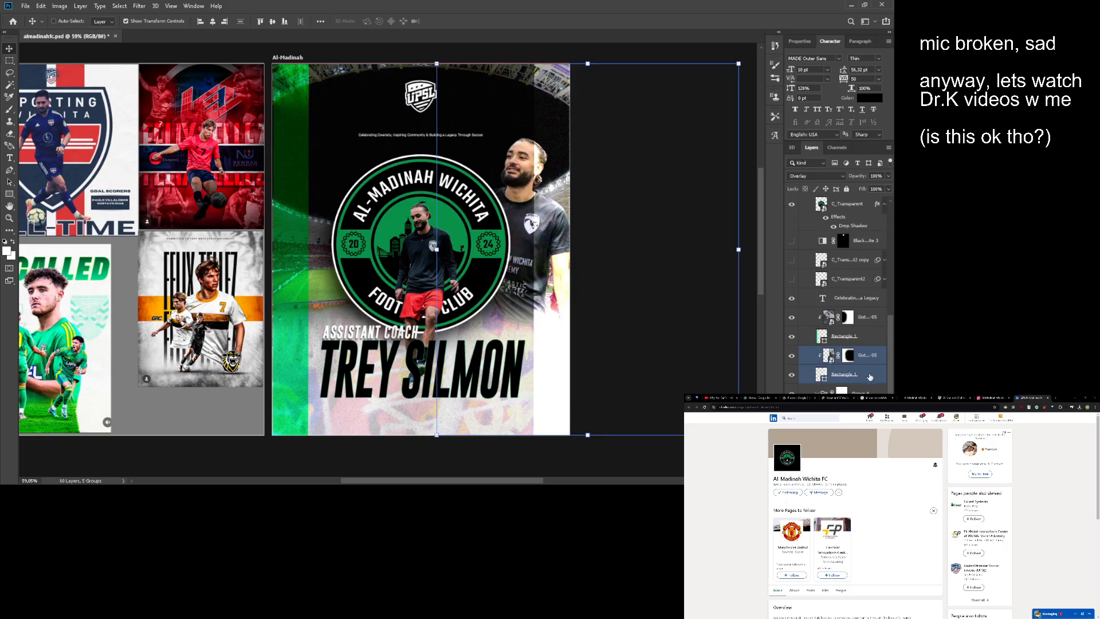
{"action": "scroll", "coordinate": [859, 366], "scroll_direction": "down", "scroll_amount": 3}
{"action": "left_click", "coordinate": [818, 344]}
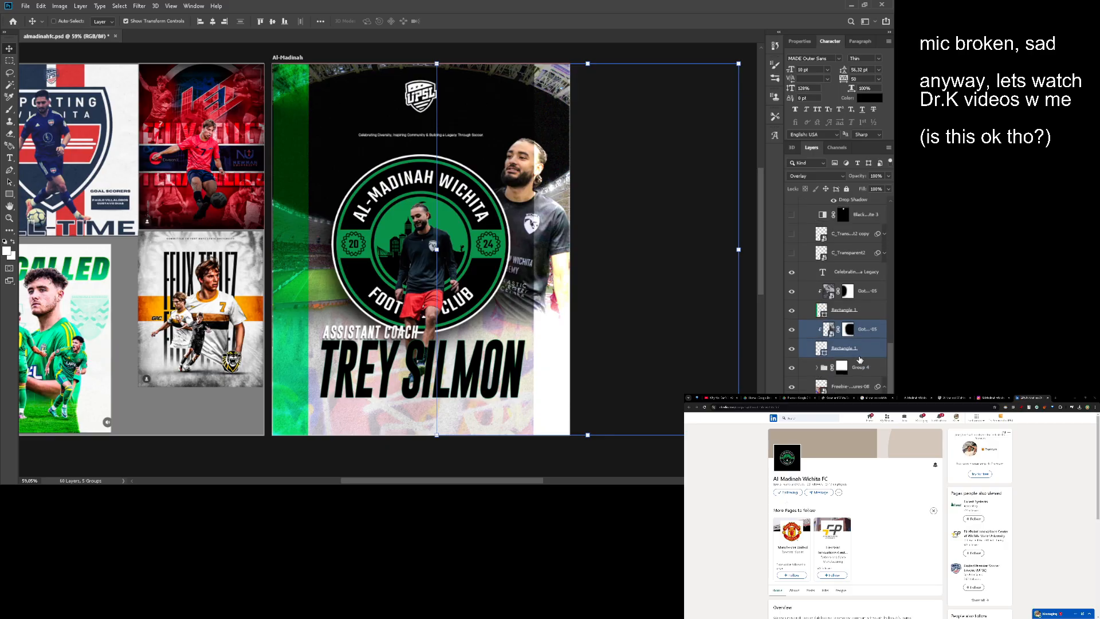
{"action": "left_click_drag", "start_coordinate": [859, 385], "coordinate": [859, 383]}
{"action": "key", "text": "z"}
{"action": "mouse_move", "coordinate": [552, 268]}
{"action": "left_mouse_down"}
{"action": "mouse_move", "coordinate": [582, 270]}
{"action": "mouse_move", "coordinate": [553, 273]}
{"action": "left_mouse_up"}
{"action": "key", "text": "v"}
{"action": "key", "text": "z"}
{"action": "left_click_drag", "start_coordinate": [553, 273], "coordinate": [596, 268]}
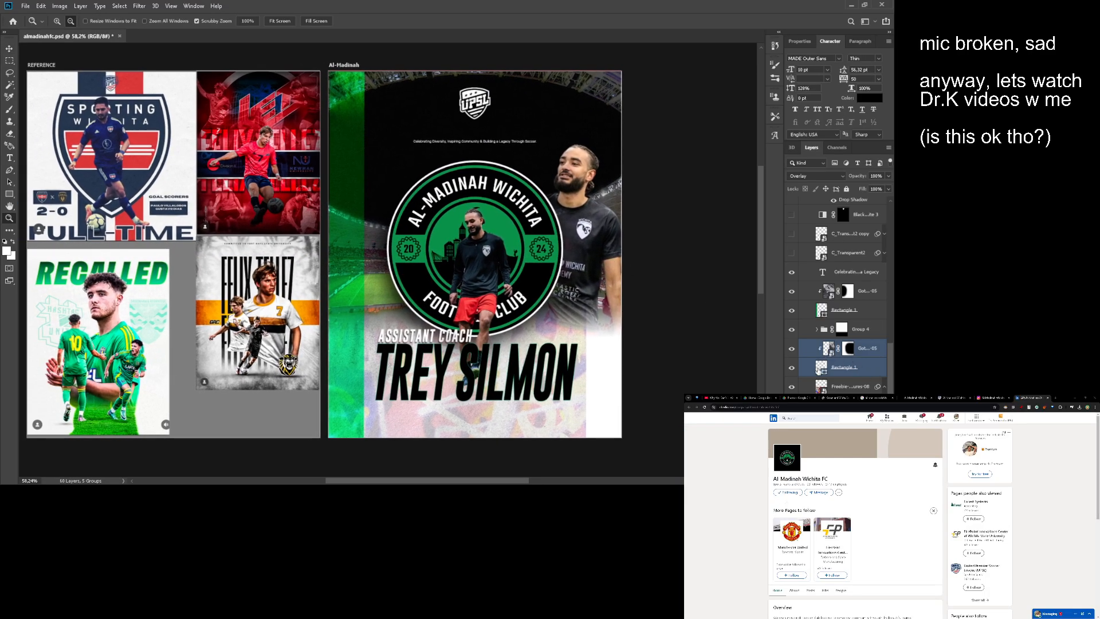
- Compare blend modes on the right stripe's clipped Gothic-Xerox texture and set it to Multiply
{"action": "left_click", "coordinate": [820, 367]}
{"action": "left_click", "coordinate": [831, 351]}
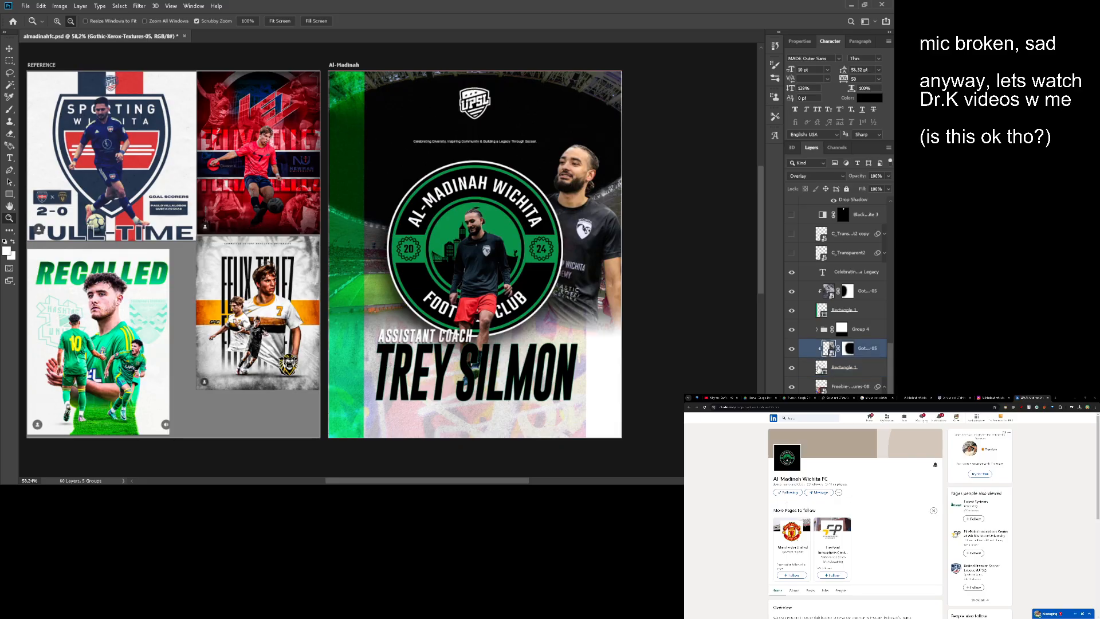
{"action": "key", "text": "alt+shift+n"}
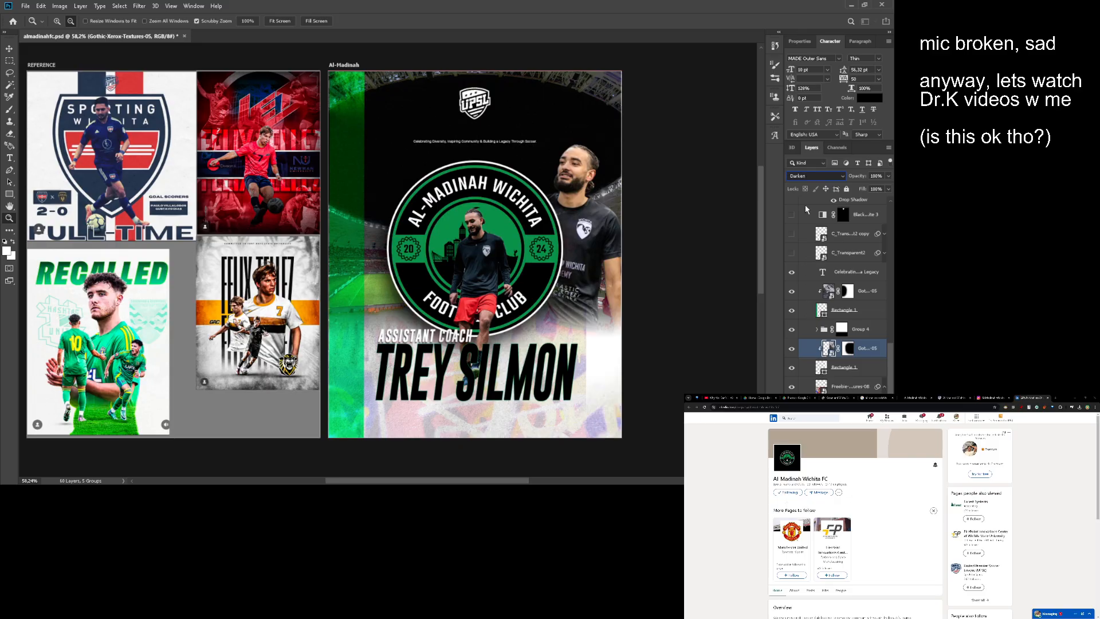
{"action": "key", "text": "alt+shift+m"}
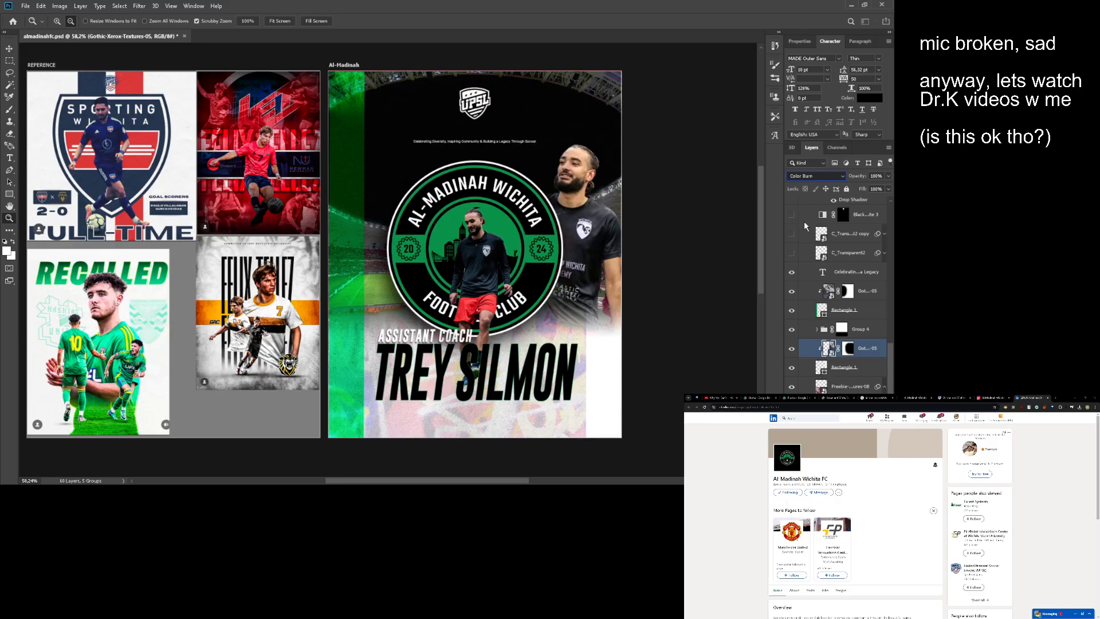
{"action": "left_click", "coordinate": [803, 216]}
- Add a layer mask to the white right stripe's rectangle
{"action": "left_click", "coordinate": [812, 361]}
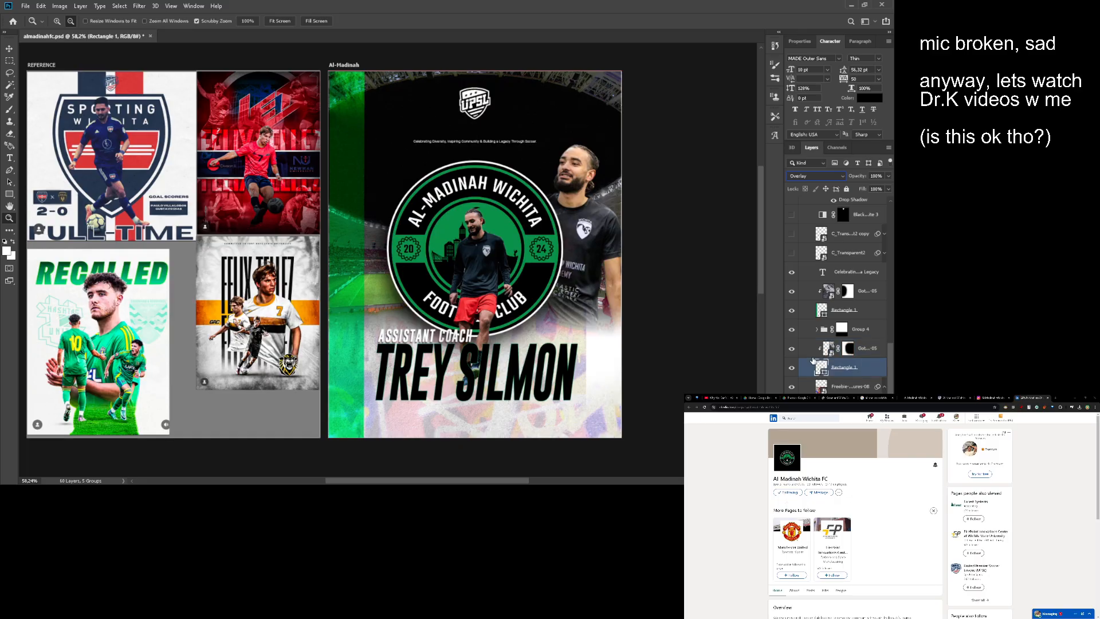
{"action": "left_click", "coordinate": [826, 480]}
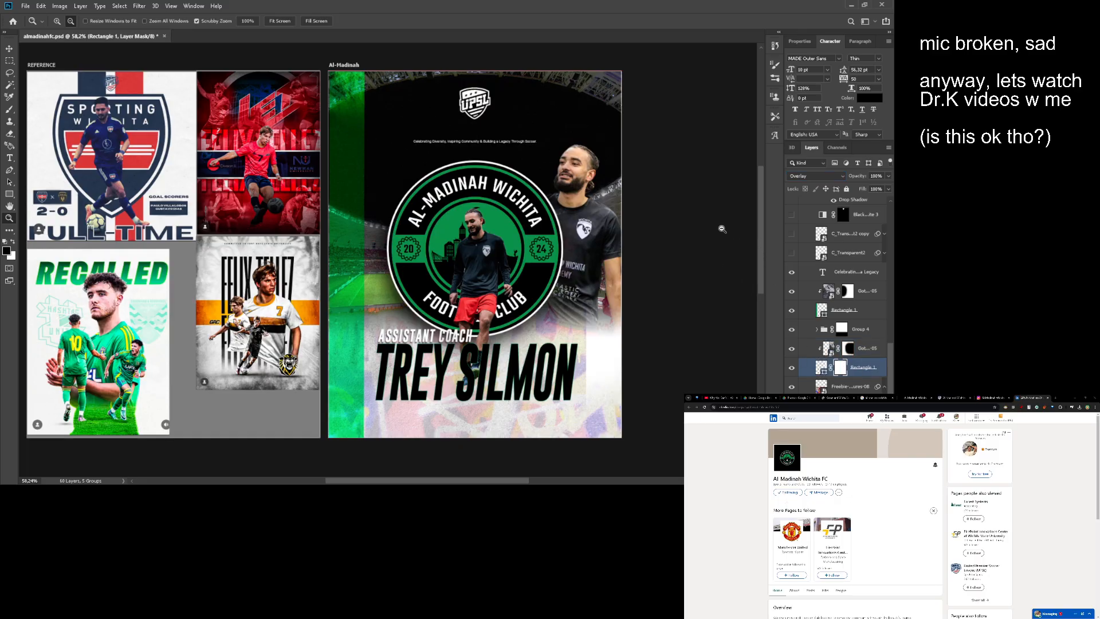
{"action": "key", "text": "b"}
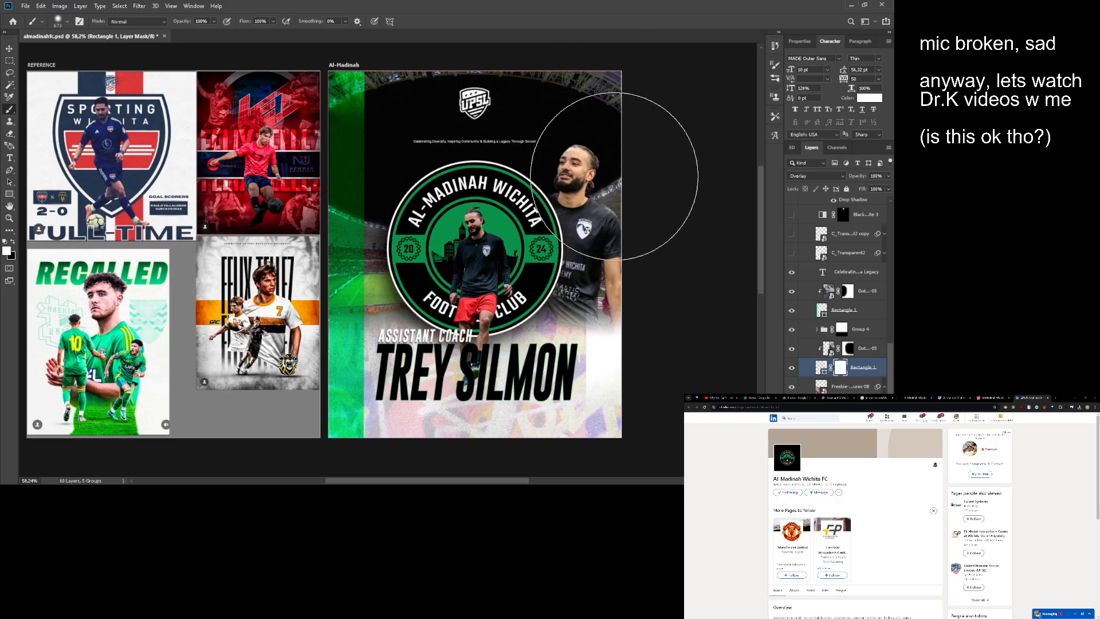
{"action": "key", "text": "ctrl+z"}
- Brush white on the right stripe texture's layer mask to reveal more of the texture over the stripe
{"action": "left_click", "coordinate": [848, 349]}
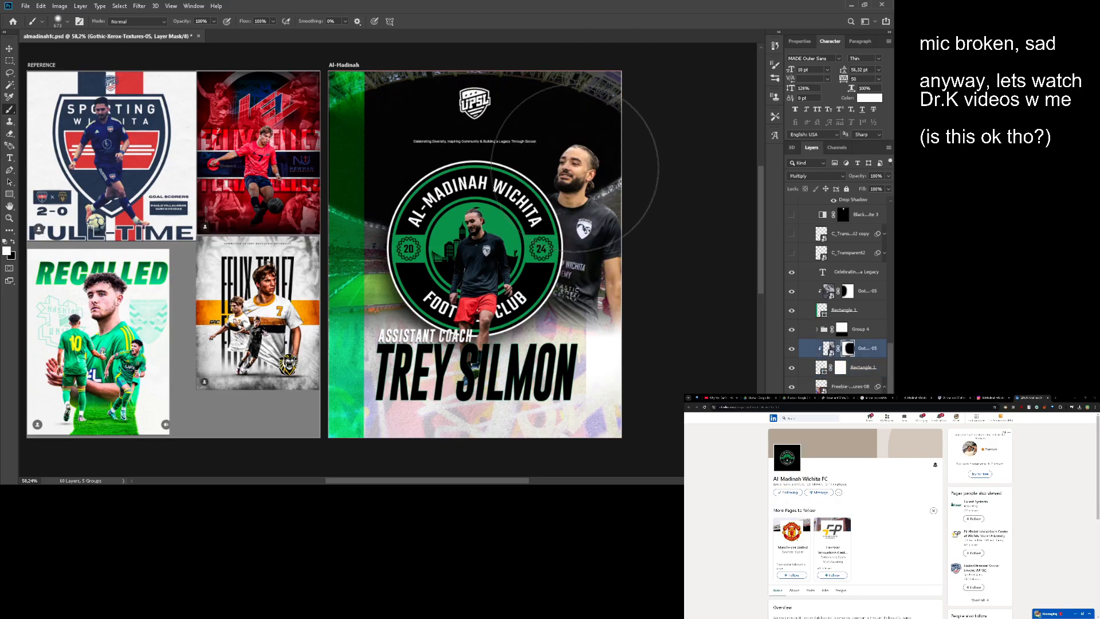
{"action": "key", "text": "x"}
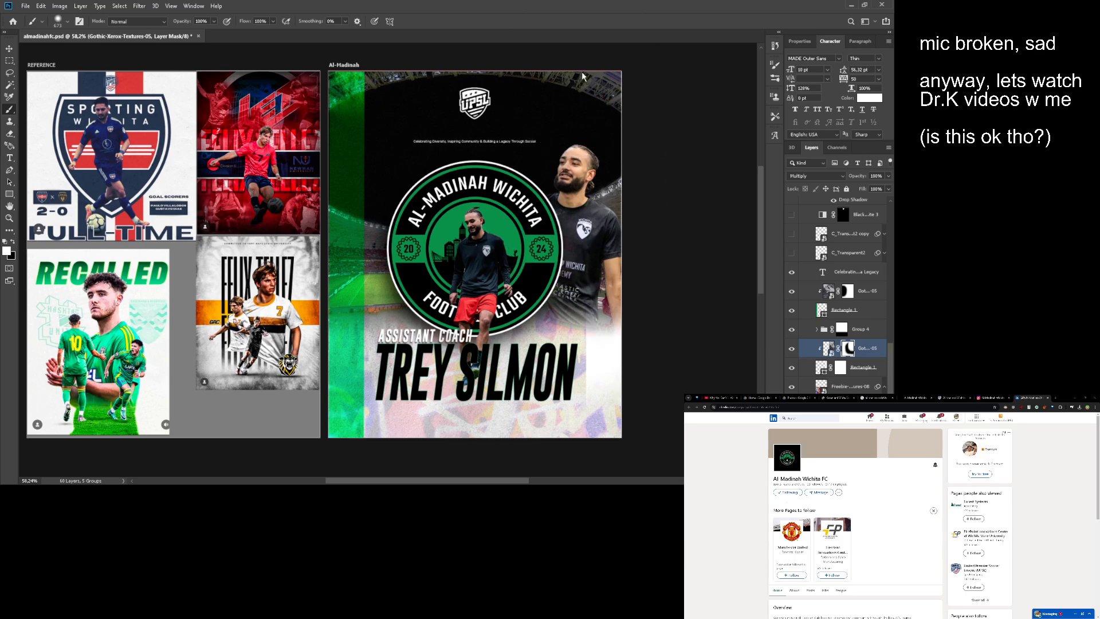
{"action": "mouse_move", "coordinate": [579, 344]}
{"action": "left_mouse_down"}
{"action": "mouse_move", "coordinate": [570, 393]}
{"action": "mouse_move", "coordinate": [563, 289]}
{"action": "mouse_move", "coordinate": [546, 276]}
{"action": "mouse_move", "coordinate": [554, 280]}
{"action": "left_mouse_up"}
{"action": "key", "text": "ctrl+z"}
{"action": "left_click_drag", "start_coordinate": [554, 281], "coordinate": [463, 268]}
- Duplicate the white right stripe and move one of the two rectangles above the left stripe's texture, just beneath the tagline text
{"action": "left_click", "coordinate": [823, 369]}
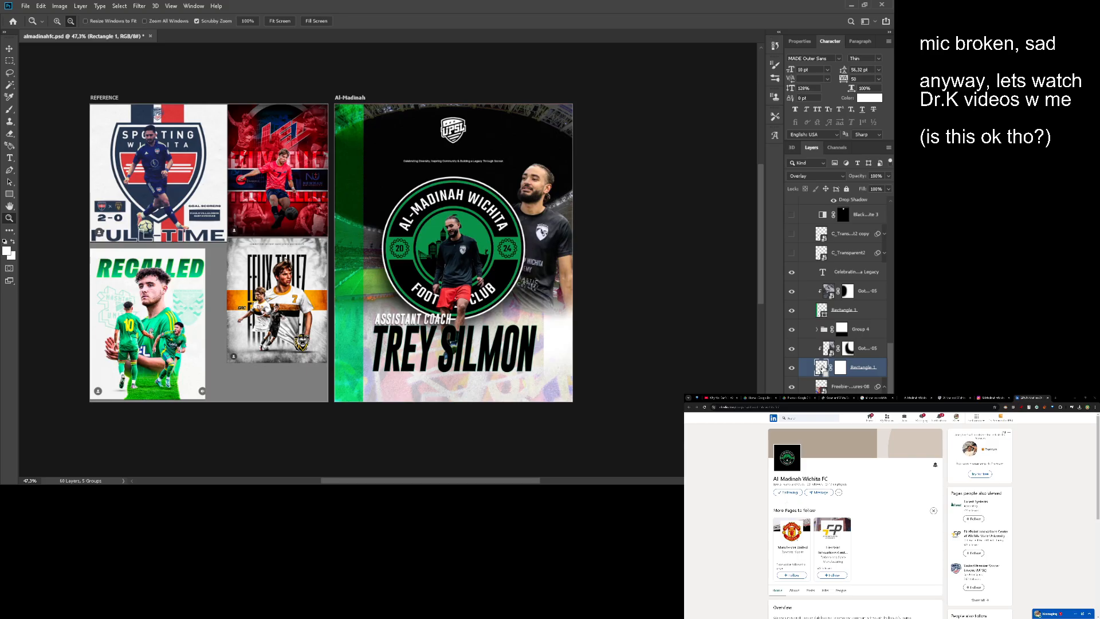
{"action": "key", "text": "ctrl+j"}
{"action": "key", "text": "v"}
{"action": "left_click", "coordinate": [826, 390]}
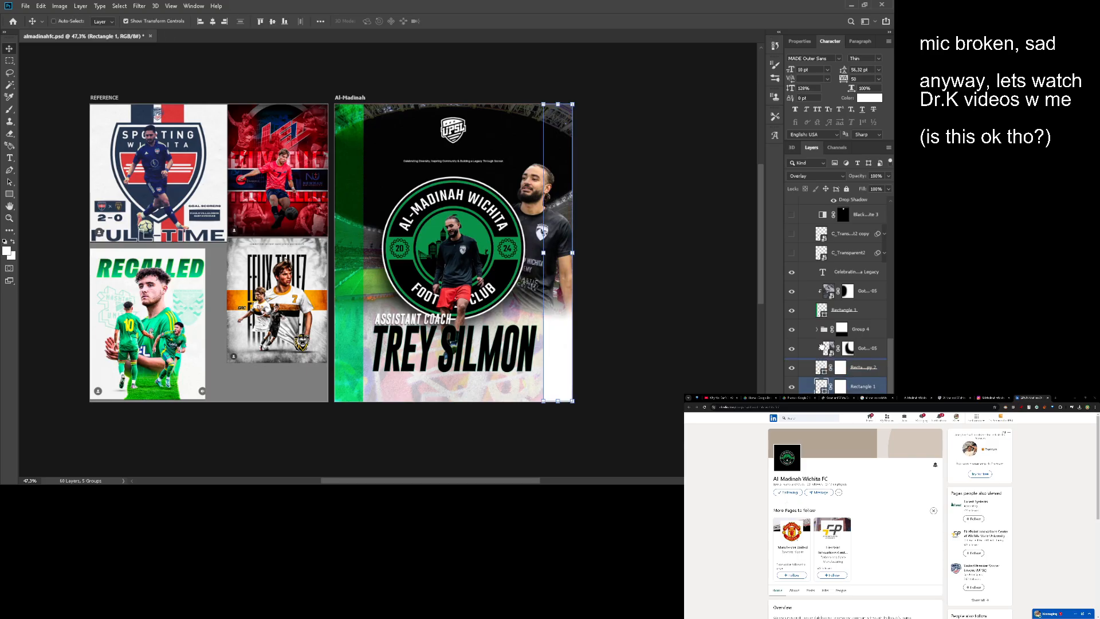
{"action": "left_click_drag", "start_coordinate": [823, 347], "coordinate": [822, 338]}
{"action": "left_click_drag", "start_coordinate": [643, 292], "coordinate": [703, 313]}
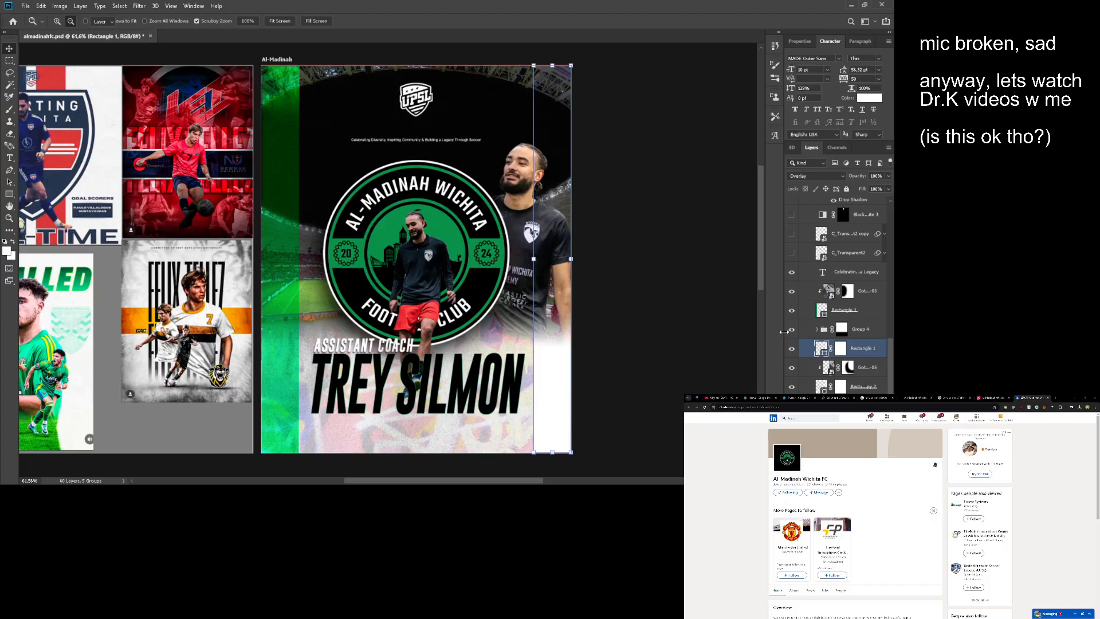
{"action": "key", "text": "v"}
{"action": "left_click_drag", "start_coordinate": [860, 283], "coordinate": [860, 282]}
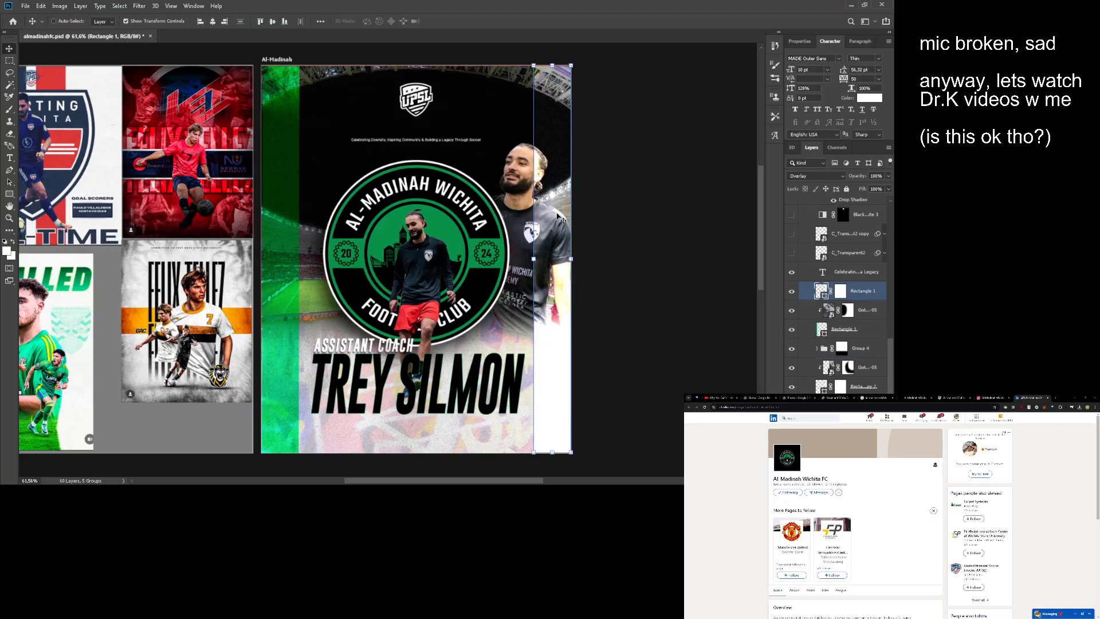
- Expand Group 4 and load the large coach photo's layer mask as a selection
{"action": "key", "text": "z"}
{"action": "left_click_drag", "start_coordinate": [537, 202], "coordinate": [558, 204]}
{"action": "left_click_drag", "start_coordinate": [558, 204], "coordinate": [555, 233]}
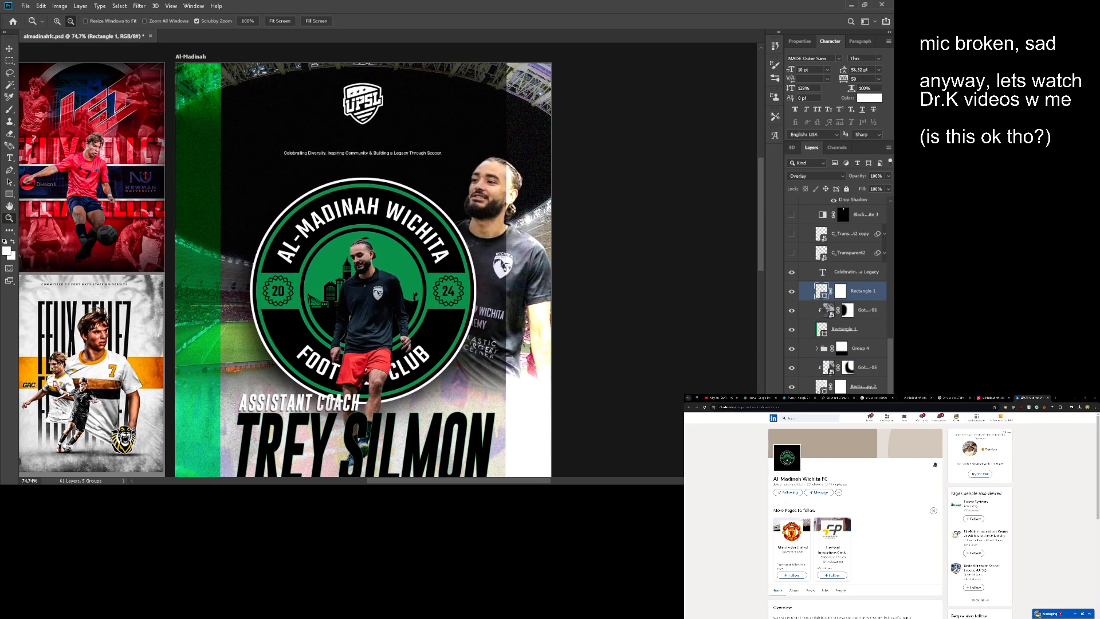
{"action": "left_click", "coordinate": [840, 291]}
{"action": "key", "text": "b"}
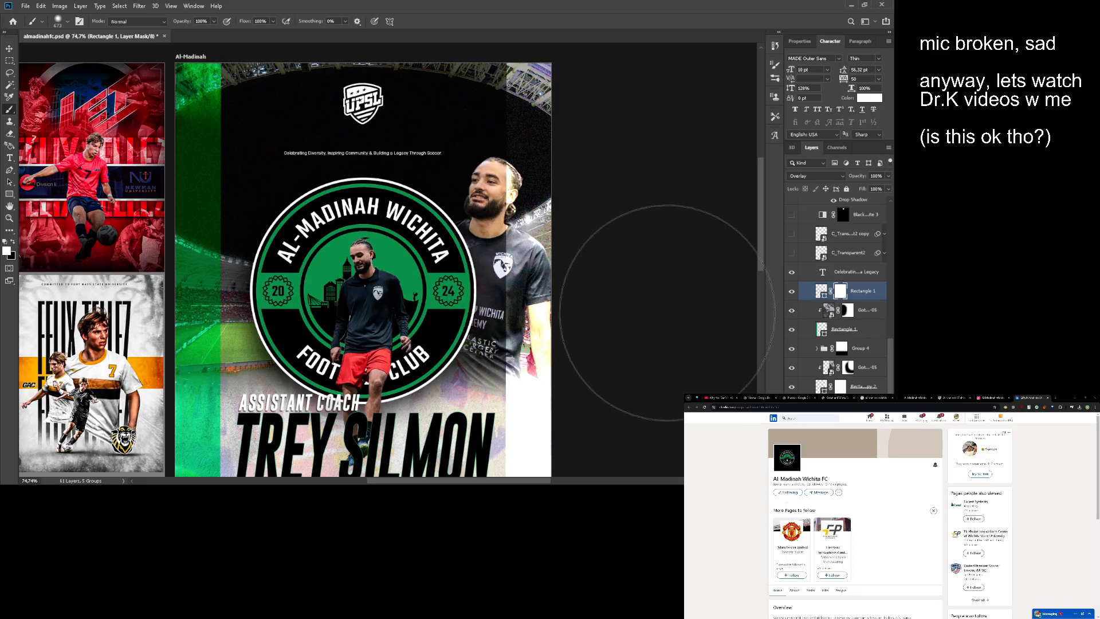
{"action": "scroll", "coordinate": [861, 350], "scroll_direction": "down", "scroll_amount": 1}
{"action": "key", "text": "v"}
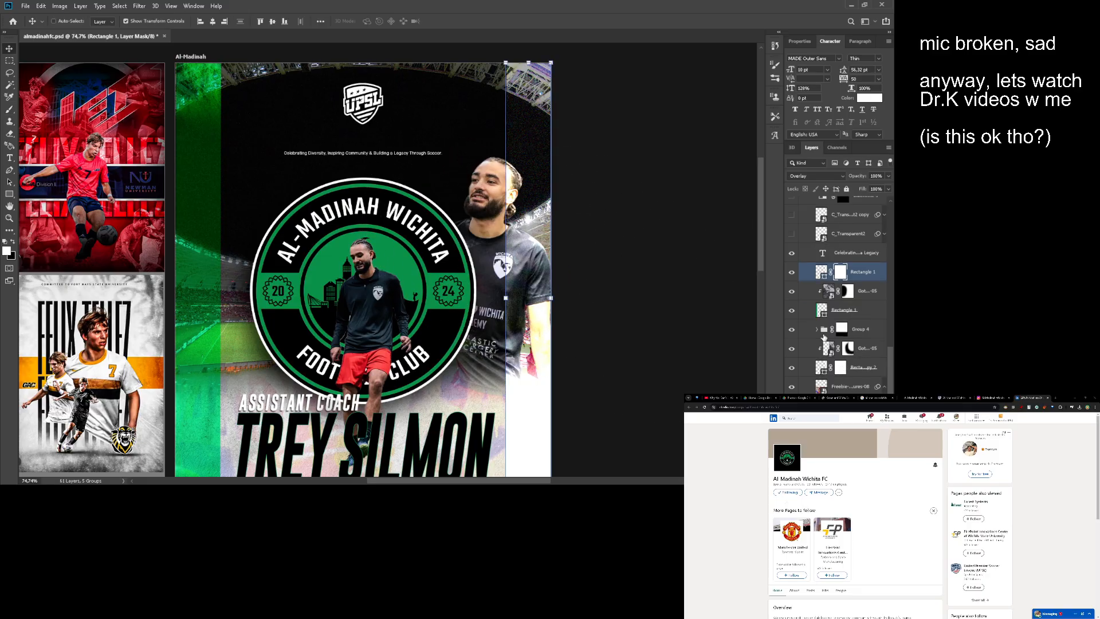
{"action": "left_click", "coordinate": [817, 329]}
{"action": "left_click", "coordinate": [848, 349]}
{"action": "left_click", "coordinate": [847, 348], "text": "ctrl"}
- Paint black inside the selection on the upper white stripe's mask to clear it from the large coach figure, and deselect
{"action": "key", "text": "b"}
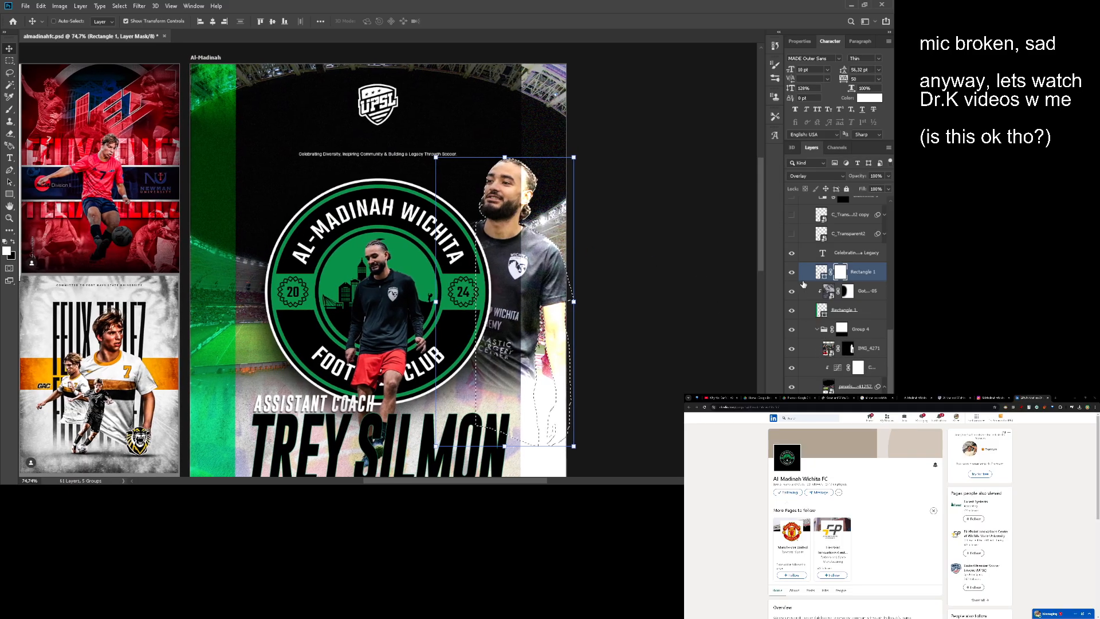
{"action": "key", "text": "x"}
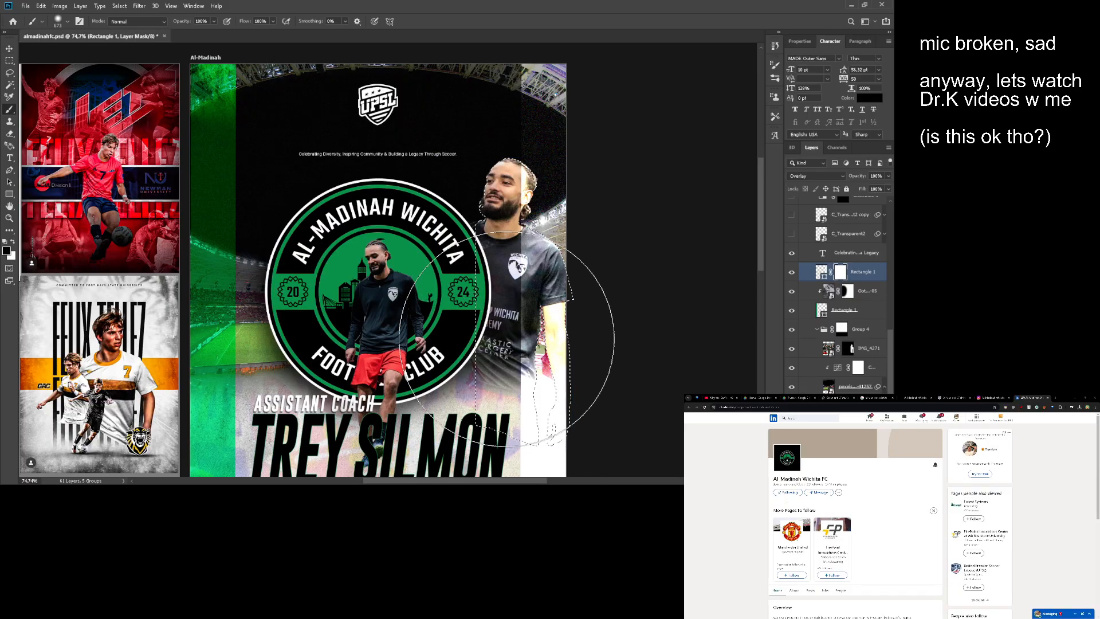
{"action": "mouse_move", "coordinate": [509, 338]}
{"action": "left_mouse_down"}
{"action": "mouse_move", "coordinate": [507, 265]}
{"action": "mouse_move", "coordinate": [513, 321]}
{"action": "mouse_move", "coordinate": [495, 294]}
{"action": "mouse_move", "coordinate": [516, 287]}
{"action": "mouse_move", "coordinate": [492, 289]}
{"action": "mouse_move", "coordinate": [562, 282]}
{"action": "left_mouse_up"}
{"action": "key", "text": "ctrl+d"}
{"action": "key", "text": "m"}
{"action": "left_click_drag", "start_coordinate": [608, 287], "coordinate": [584, 285], "text": "alt"}
{"action": "left_click_drag", "start_coordinate": [428, 284], "coordinate": [456, 281], "text": "alt"}
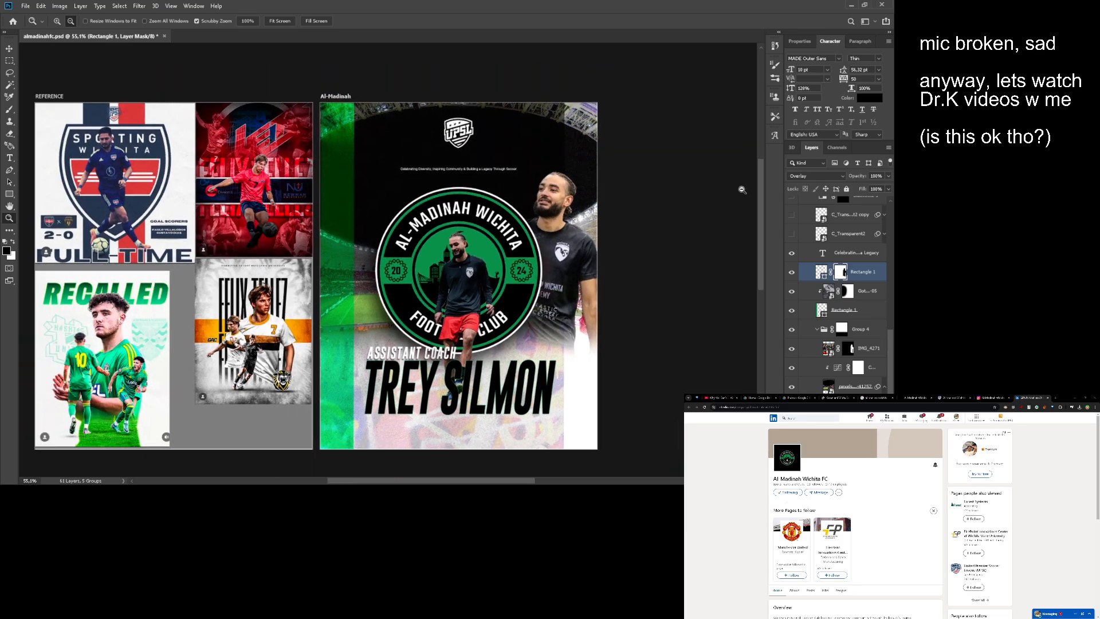
- Try the Difference blend mode on the upper white stripe rectangle and brush on its layer mask near the poster's upper corner
{"action": "left_click", "coordinate": [794, 178]}
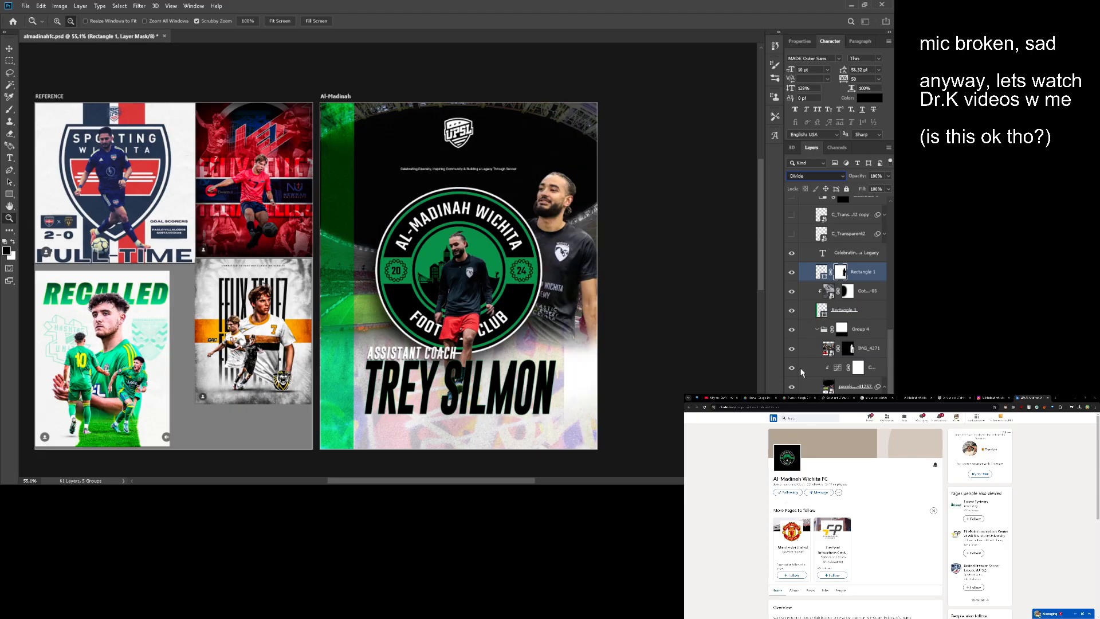
{"action": "left_click", "coordinate": [805, 347]}
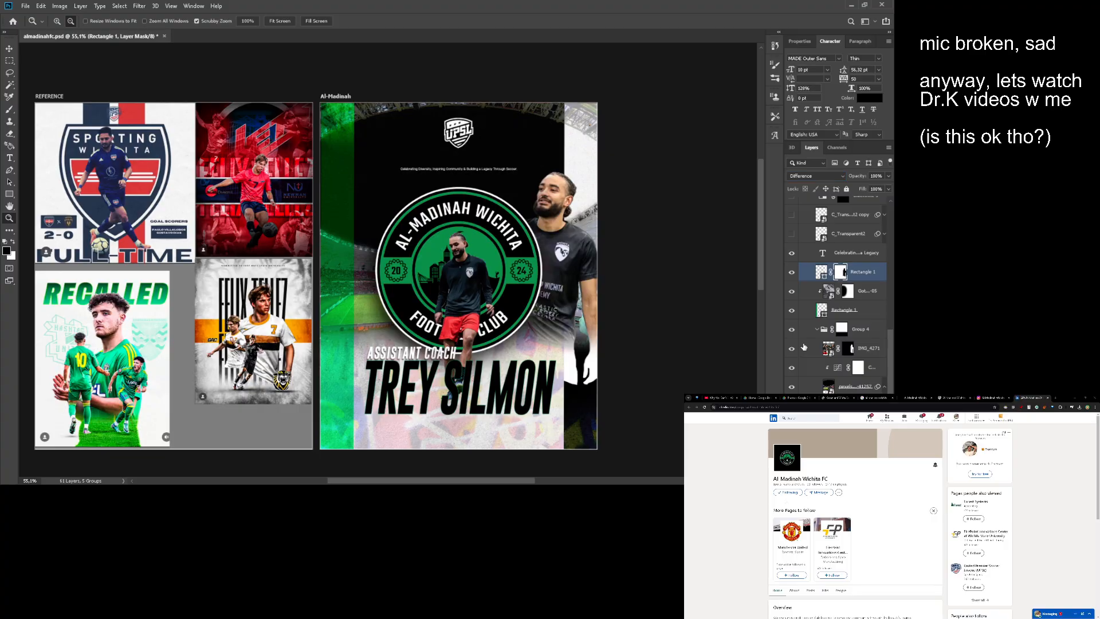
{"action": "key", "text": "b"}
{"action": "mouse_move", "coordinate": [618, 373]}
{"action": "left_mouse_down"}
{"action": "mouse_move", "coordinate": [599, 440]}
{"action": "mouse_move", "coordinate": [603, 400]}
{"action": "mouse_move", "coordinate": [569, 363]}
{"action": "mouse_move", "coordinate": [574, 324]}
{"action": "left_mouse_up"}
{"action": "key", "text": "alt+space"}
{"action": "left_click_drag", "start_coordinate": [506, 310], "coordinate": [495, 316]}
{"action": "mouse_move", "coordinate": [494, 316]}
{"action": "left_mouse_down"}
{"action": "mouse_move", "coordinate": [496, 300]}
{"action": "mouse_move", "coordinate": [507, 301]}
{"action": "left_mouse_up"}
{"action": "left_click_drag", "start_coordinate": [507, 302], "coordinate": [500, 338]}
{"action": "left_click_drag", "start_coordinate": [501, 338], "coordinate": [514, 337]}
{"action": "left_click_drag", "start_coordinate": [562, 150], "coordinate": [527, 150]}
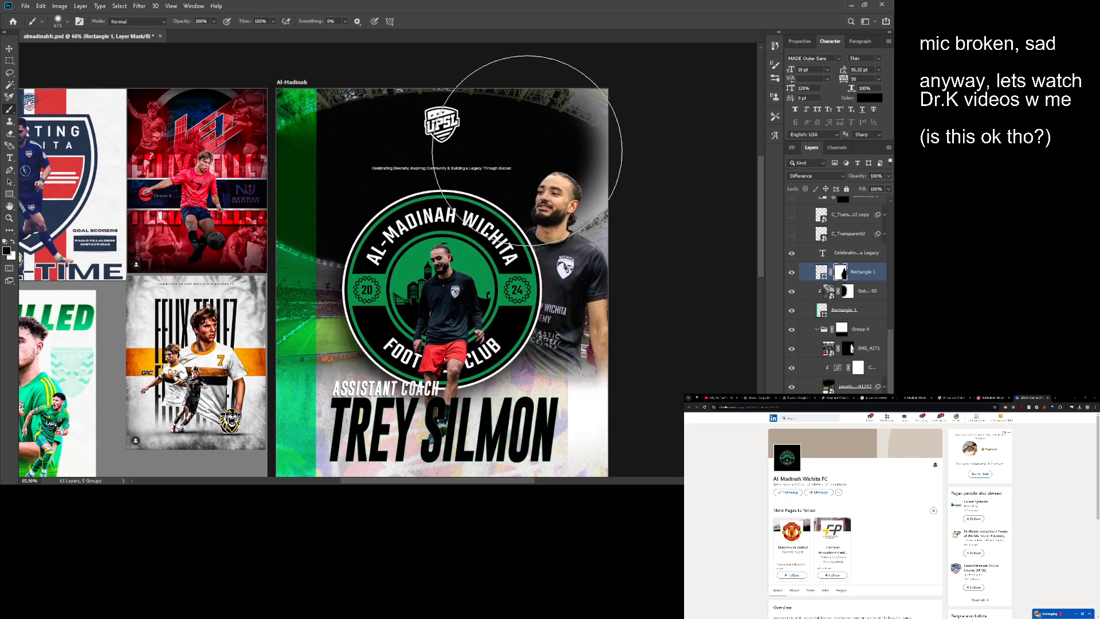
- Undo the mask strokes, test single brush dabs near the upper corner, and return the upper white stripe to Overlay
{"action": "key", "text": "ctrl+z"}
{"action": "left_click", "coordinate": [567, 118]}
{"action": "key", "text": "ctrl+z"}
{"action": "left_click", "coordinate": [613, 64]}
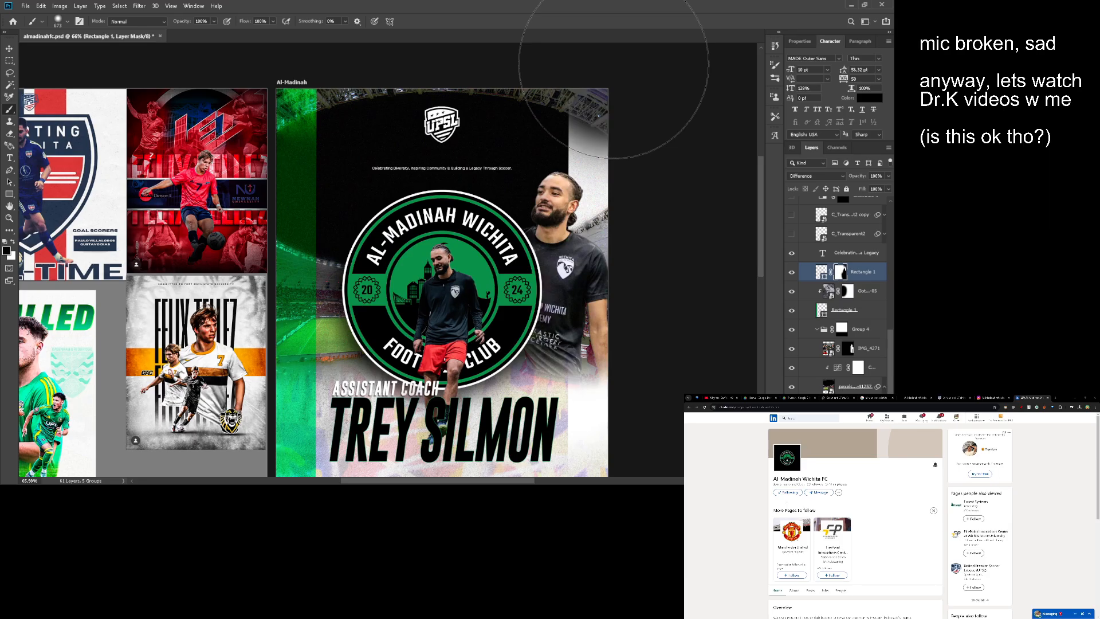
{"action": "mouse_move", "coordinate": [375, 197]}
{"action": "left_mouse_down"}
{"action": "mouse_move", "coordinate": [404, 186]}
{"action": "mouse_move", "coordinate": [394, 207]}
{"action": "mouse_move", "coordinate": [387, 187]}
{"action": "left_mouse_up"}
{"action": "left_click_drag", "start_coordinate": [387, 186], "coordinate": [347, 195]}
- Duplicate the Gothic-Xerox-Textures-05 layer above Rectangle 1, clip it to that rectangle, and move it over the right stripe
{"action": "left_click", "coordinate": [828, 294]}
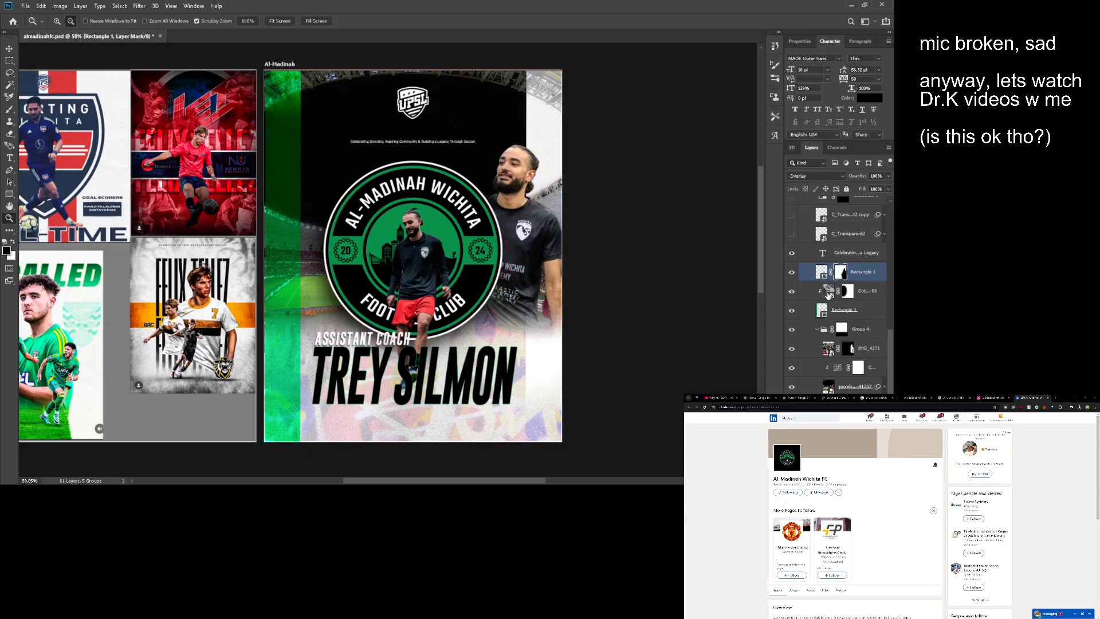
{"action": "left_click_drag", "start_coordinate": [828, 295], "coordinate": [823, 277]}
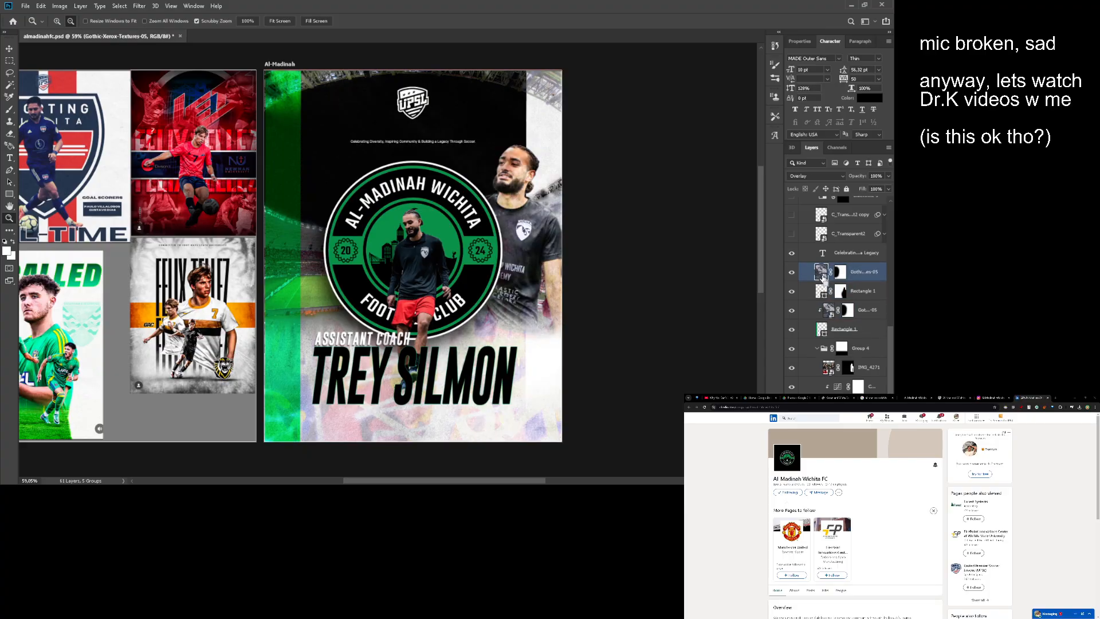
{"action": "key", "text": "ctrl+alt+g"}
{"action": "key", "text": "v"}
{"action": "left_click_drag", "start_coordinate": [512, 200], "coordinate": [636, 200]}
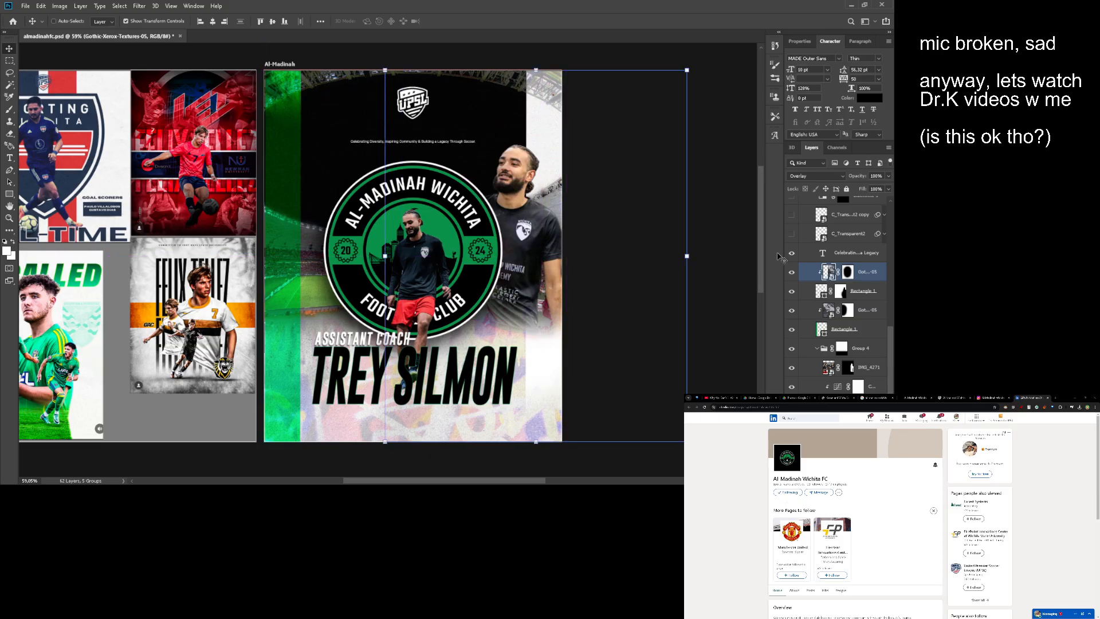
- Delete the copied texture's layer mask and set its blend mode to Normal
{"action": "left_click", "coordinate": [849, 273]}
{"action": "key", "text": "Delete"}
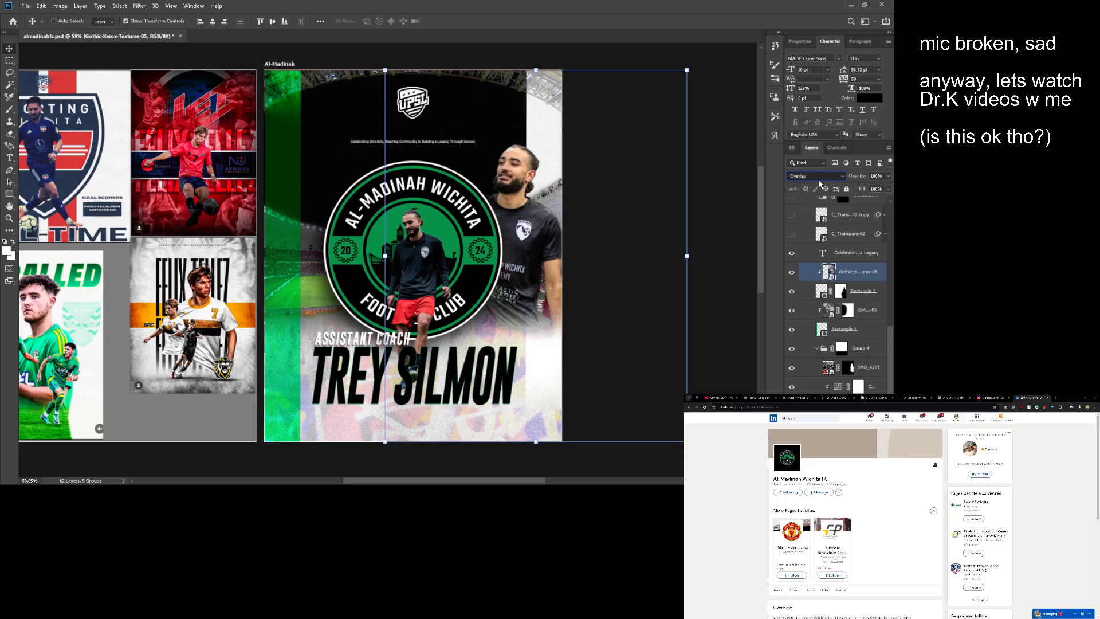
{"action": "key", "text": "shift+alt+n"}
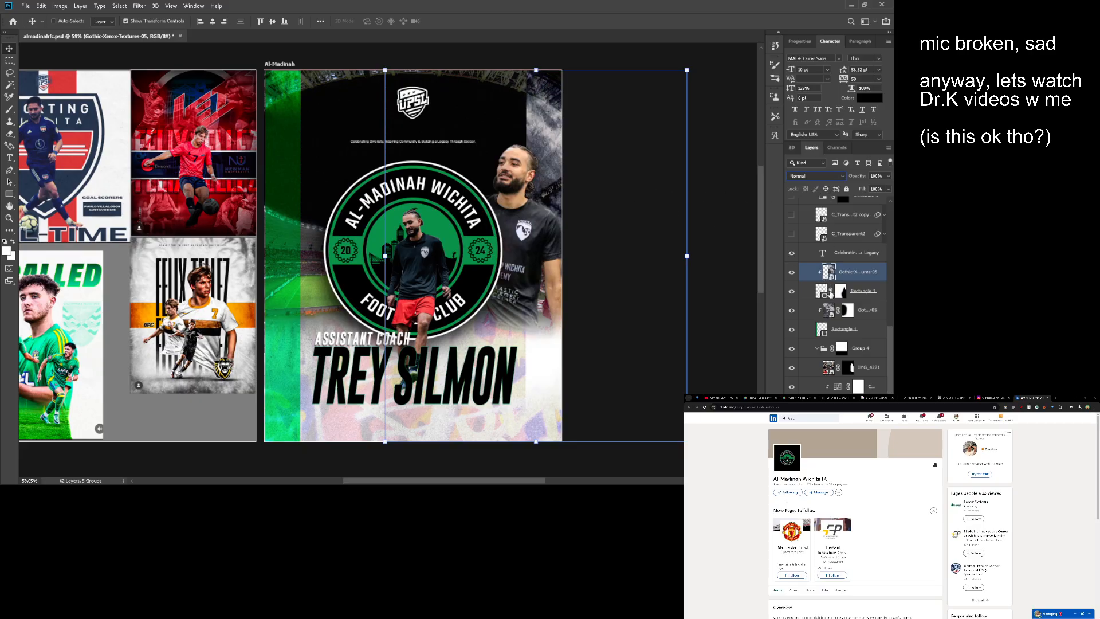
- Add a new mask to the copied texture and brush black around the large coach's head to fade the texture there
{"action": "left_click", "coordinate": [827, 480]}
{"action": "key", "text": "b"}
{"action": "left_click_drag", "start_coordinate": [542, 120], "coordinate": [518, 143]}
{"action": "key", "text": "ctrl+z"}
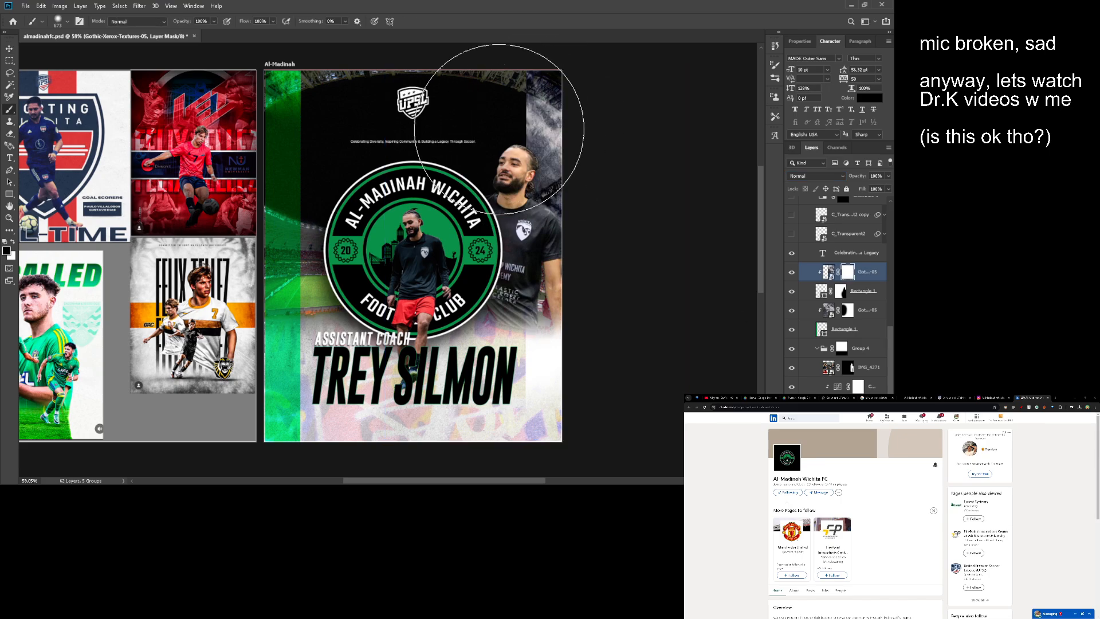
{"action": "left_click", "coordinate": [499, 131]}
{"action": "key", "text": "ctrl+z"}
{"action": "left_click", "coordinate": [510, 152]}
{"action": "key", "text": "ctrl+z"}
{"action": "left_click", "coordinate": [503, 177]}
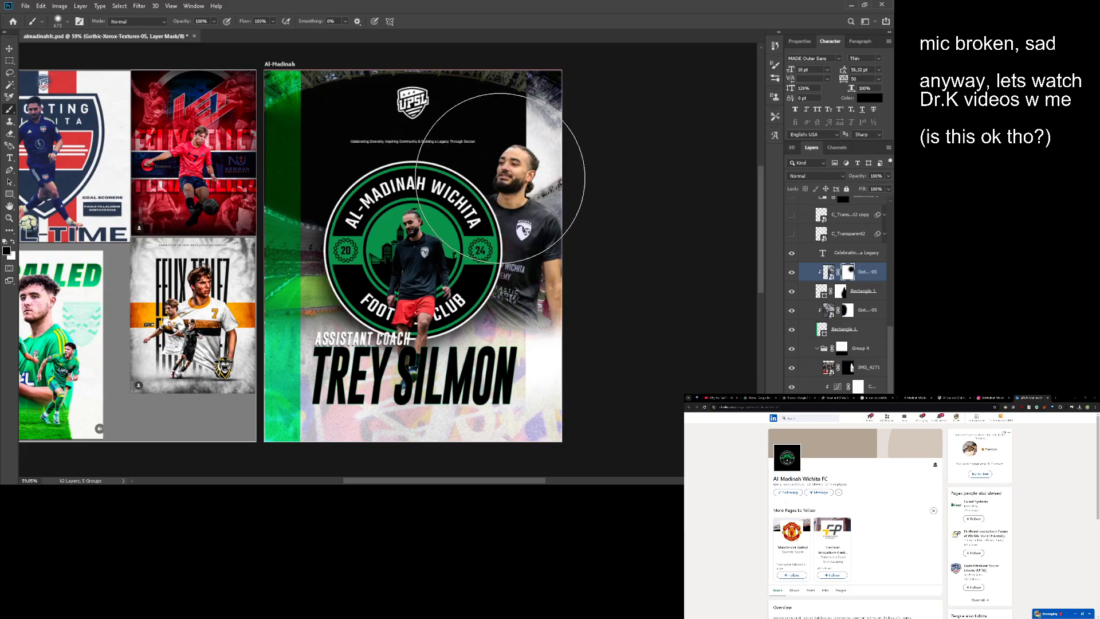
- Examine the poster's stripes, badge and lower text close up and at full view next to the reference designs
{"action": "left_click_drag", "start_coordinate": [378, 209], "coordinate": [440, 204]}
{"action": "scroll", "coordinate": [421, 204], "scroll_direction": "down", "scroll_amount": 1}
{"action": "scroll", "coordinate": [427, 206], "scroll_direction": "up", "scroll_amount": 2}
{"action": "scroll", "coordinate": [442, 205], "scroll_direction": "down", "scroll_amount": 2}
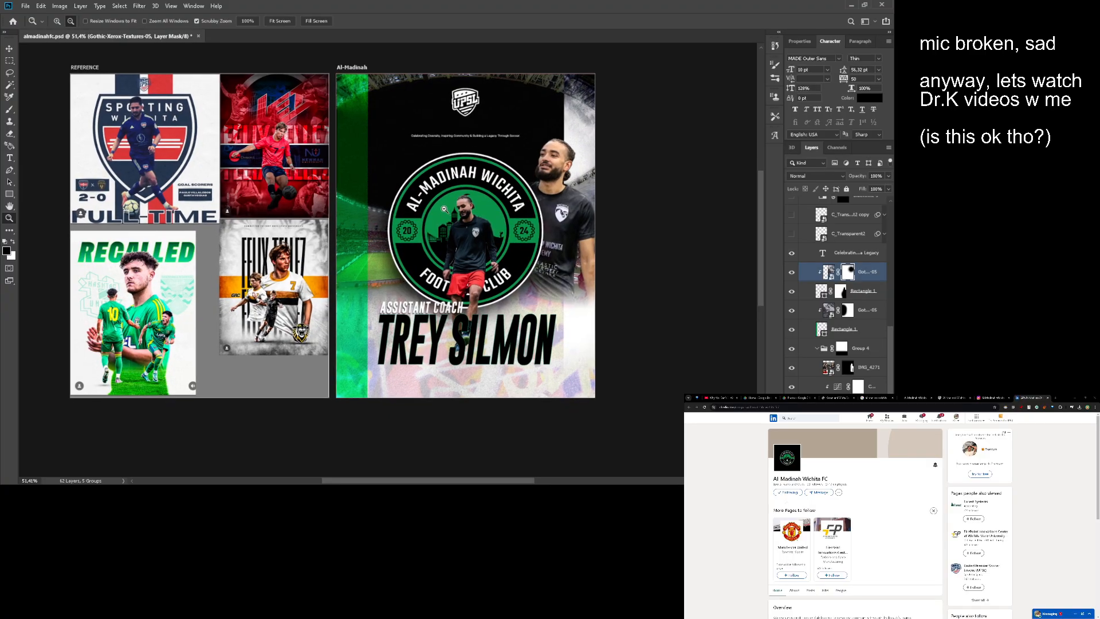
{"action": "left_click_drag", "start_coordinate": [413, 207], "coordinate": [461, 226]}
{"action": "scroll", "coordinate": [446, 228], "scroll_direction": "up", "scroll_amount": 1}
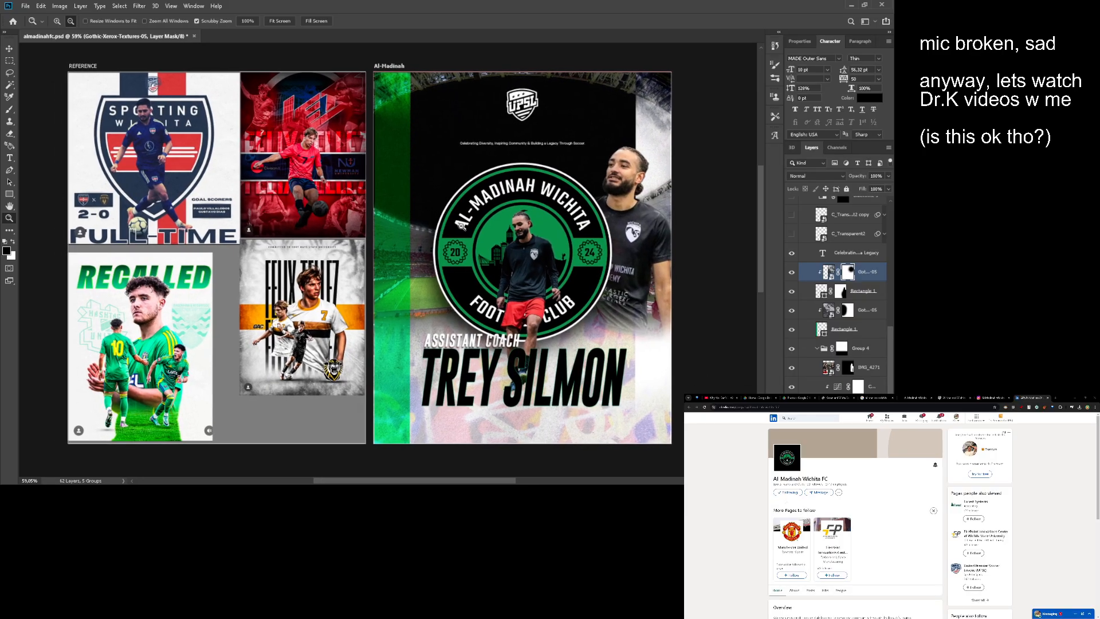
{"action": "scroll", "coordinate": [461, 227], "scroll_direction": "up", "scroll_amount": 2}
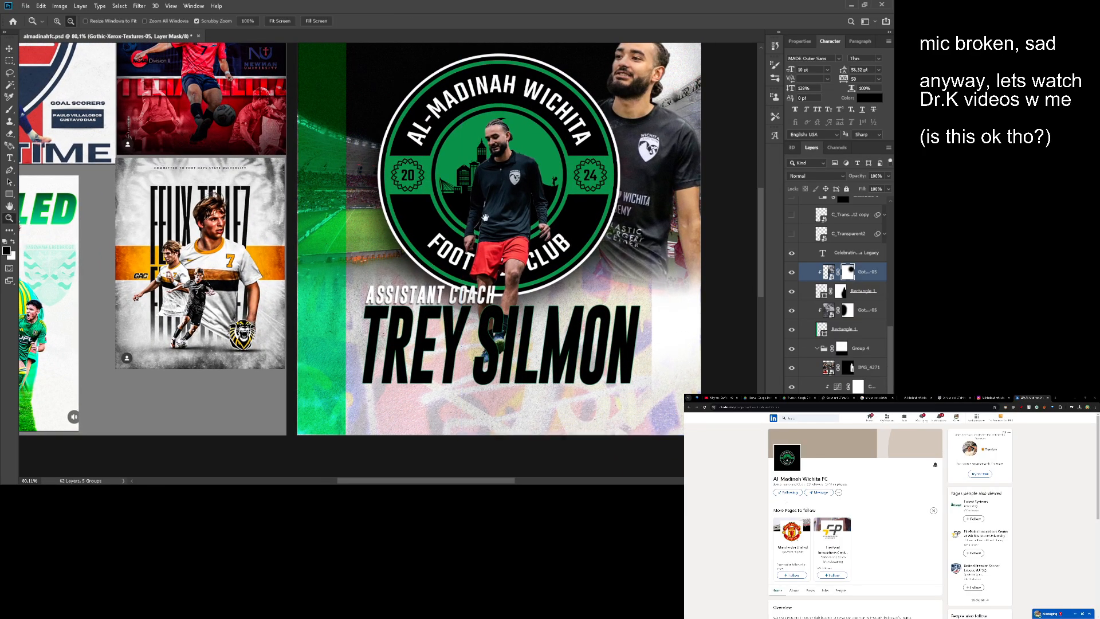
{"action": "scroll", "coordinate": [485, 218], "scroll_direction": "down", "scroll_amount": 2}
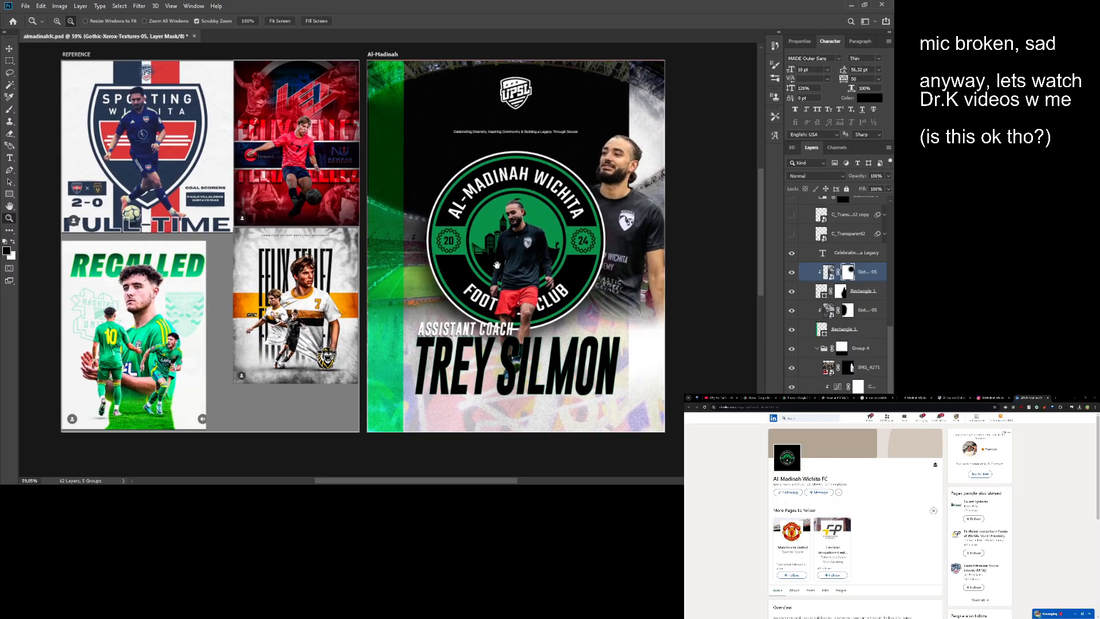
{"action": "left_click_drag", "start_coordinate": [497, 265], "coordinate": [506, 254]}
- Add a white solid color fill layer above IMG_3680 in the Al-Madinah artboard's Group 5
{"action": "scroll", "coordinate": [819, 287], "scroll_direction": "down", "scroll_amount": 10}
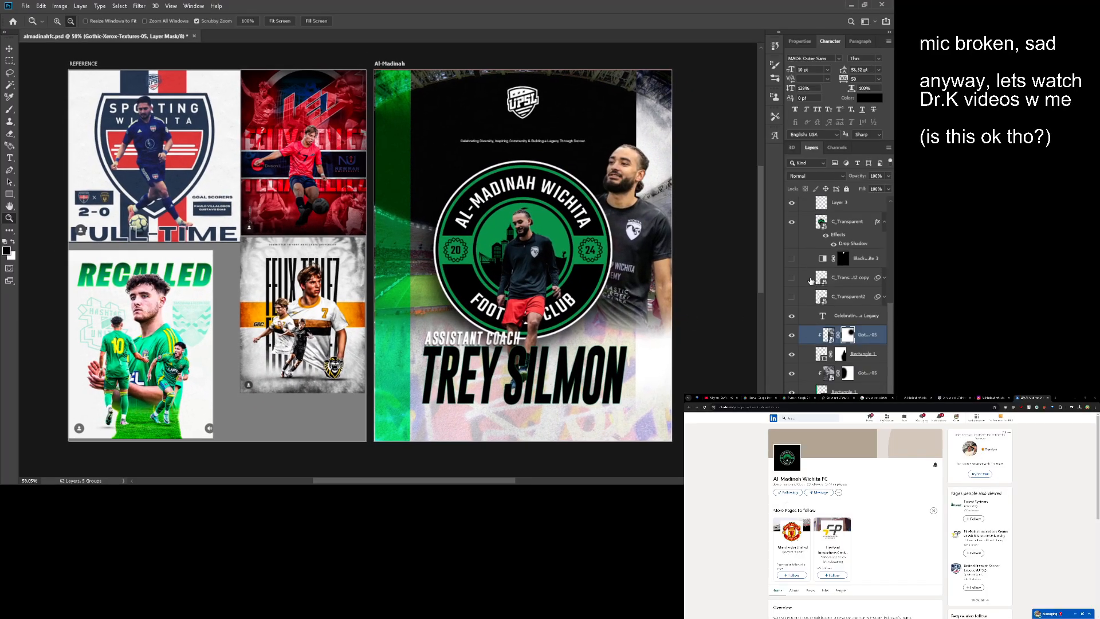
{"action": "left_click", "coordinate": [821, 281]}
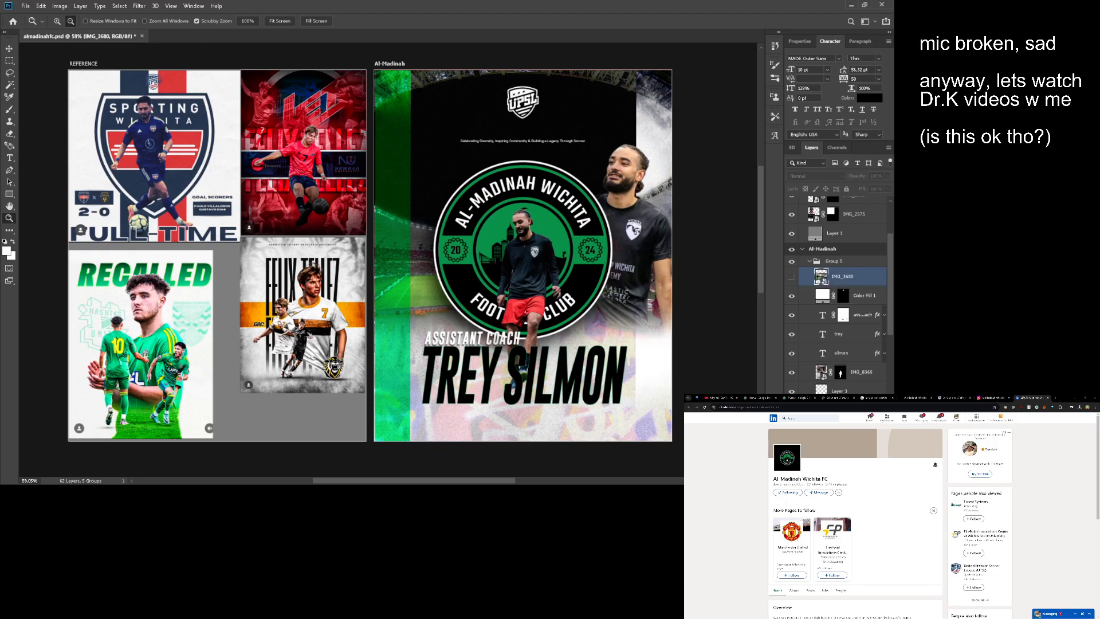
{"action": "left_click", "coordinate": [839, 480]}
{"action": "left_click", "coordinate": [851, 318]}
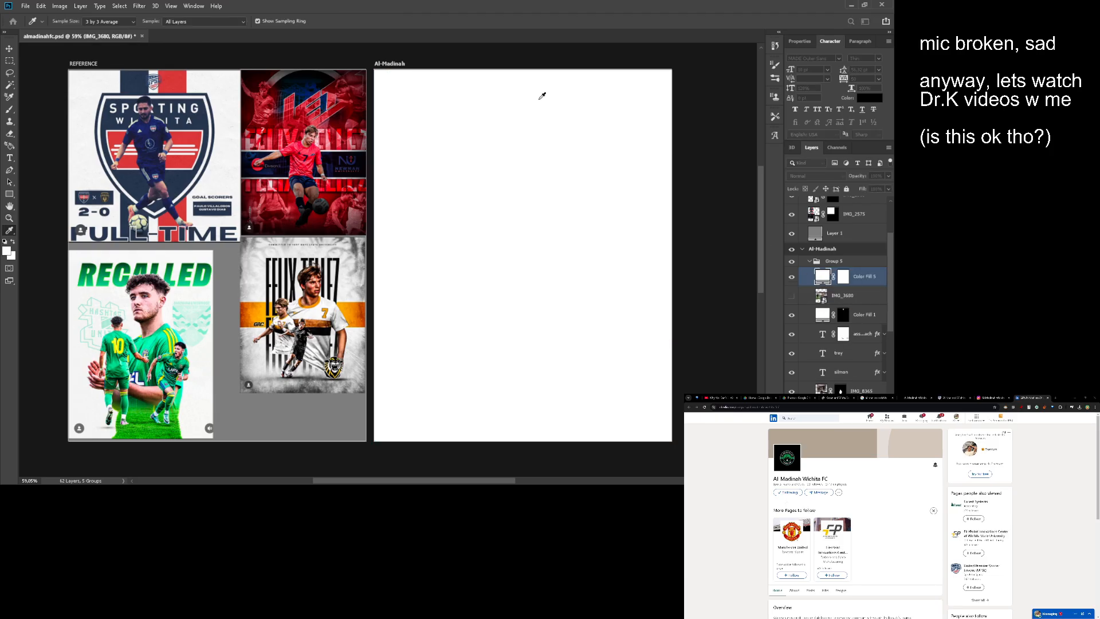
{"action": "key", "text": "z"}
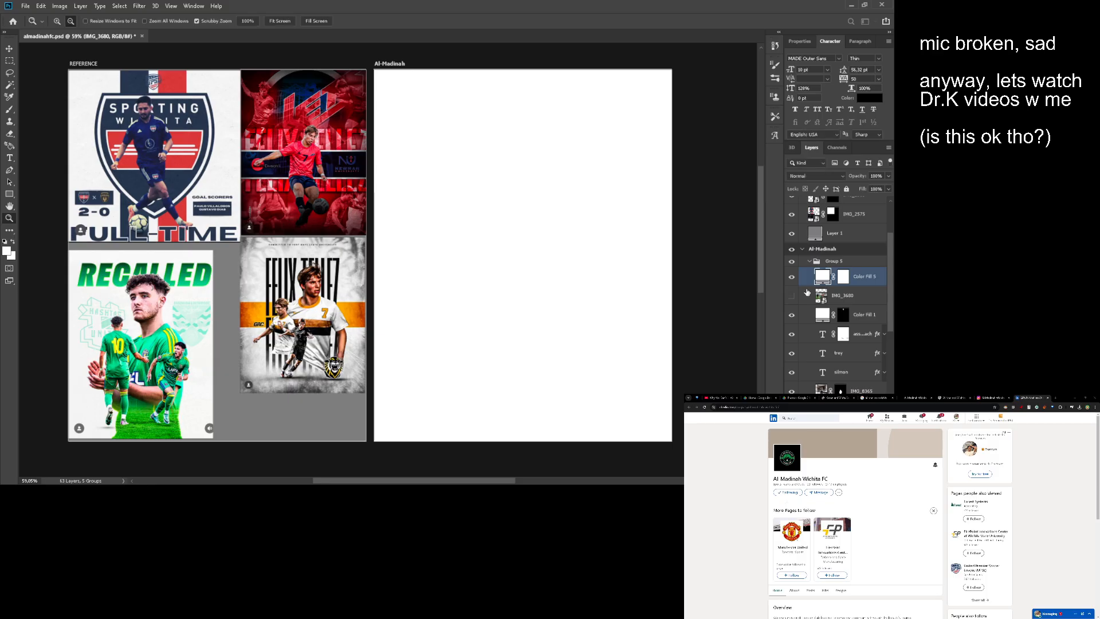
- Hide the new fill layer, recolor it with the green sampled from the club badge, and show it again
{"action": "left_click", "coordinate": [791, 277]}
{"action": "key", "text": "i"}
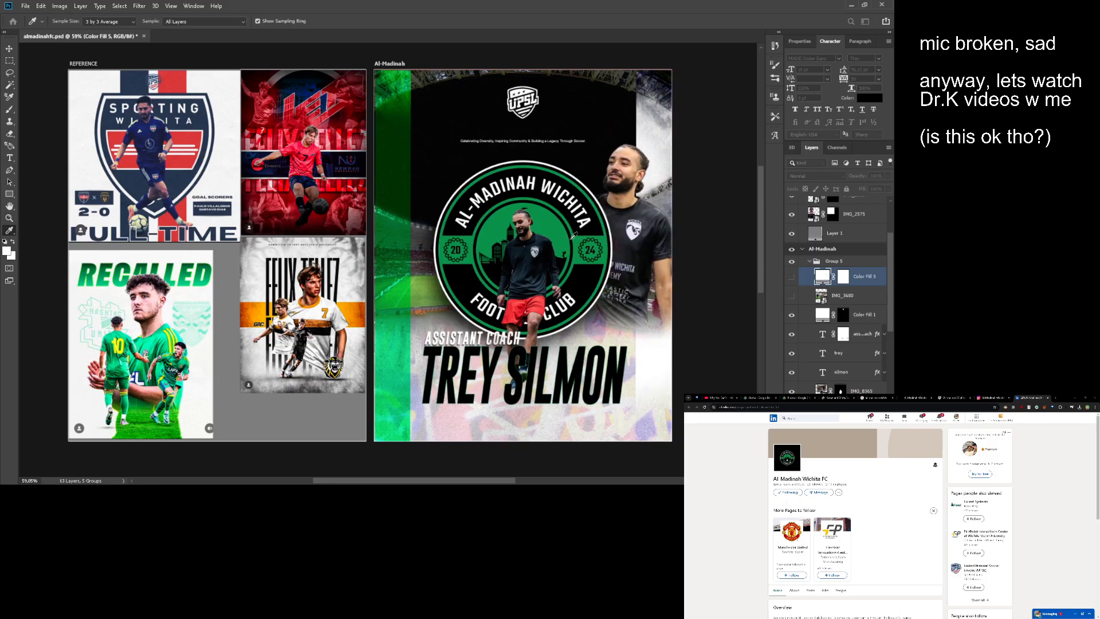
{"action": "key", "text": "z"}
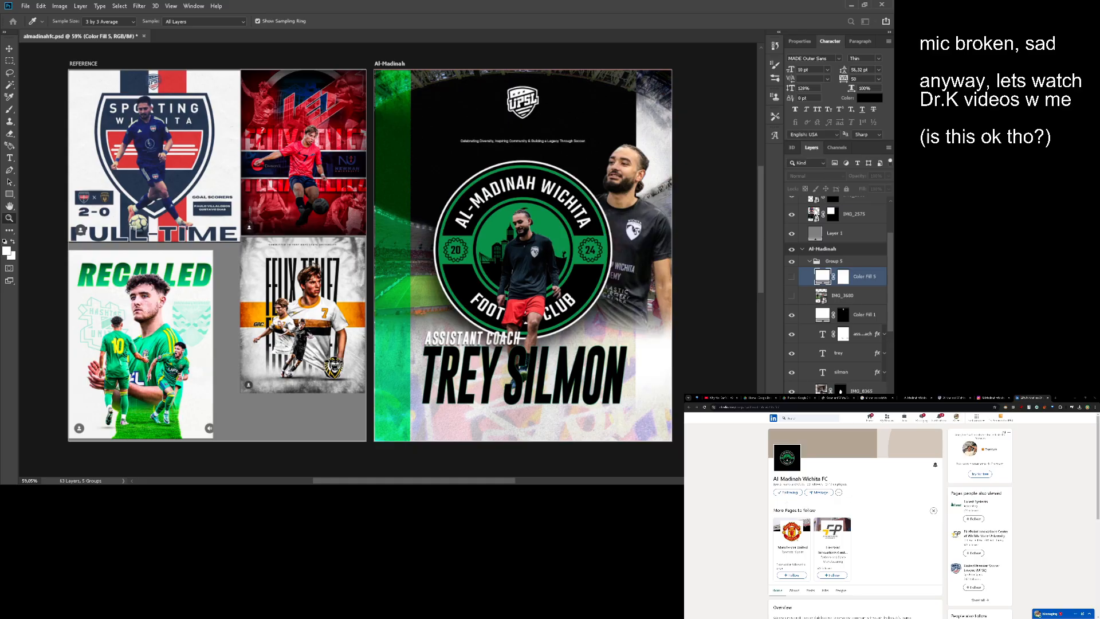
{"action": "left_click", "coordinate": [791, 277]}
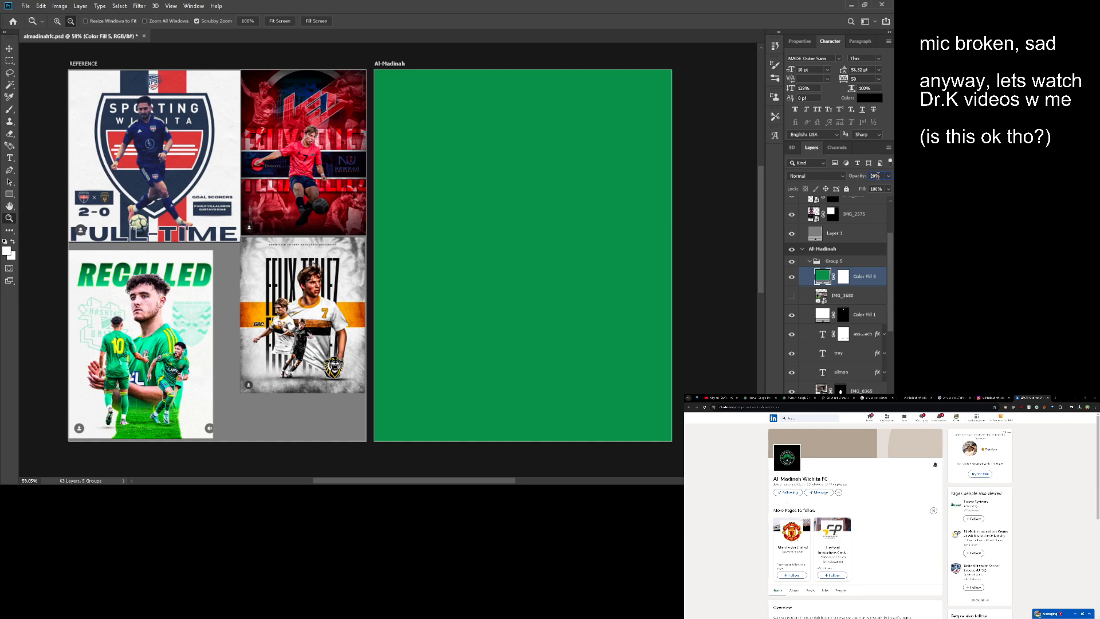
- Set the green fill layer's opacity to 20% and its blend mode to Screen
{"action": "key", "text": "Return"}
{"action": "left_click", "coordinate": [822, 175]}
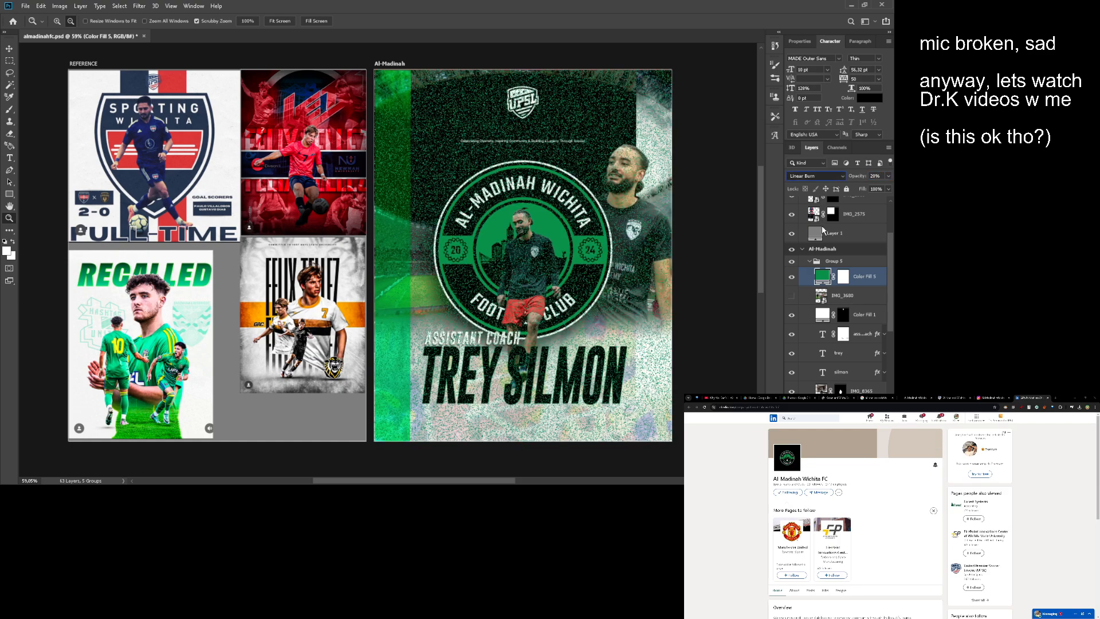
{"action": "left_click", "coordinate": [823, 230]}
{"action": "key", "text": "Down"}
{"action": "key", "text": "Down"}
{"action": "key", "text": "Down"}
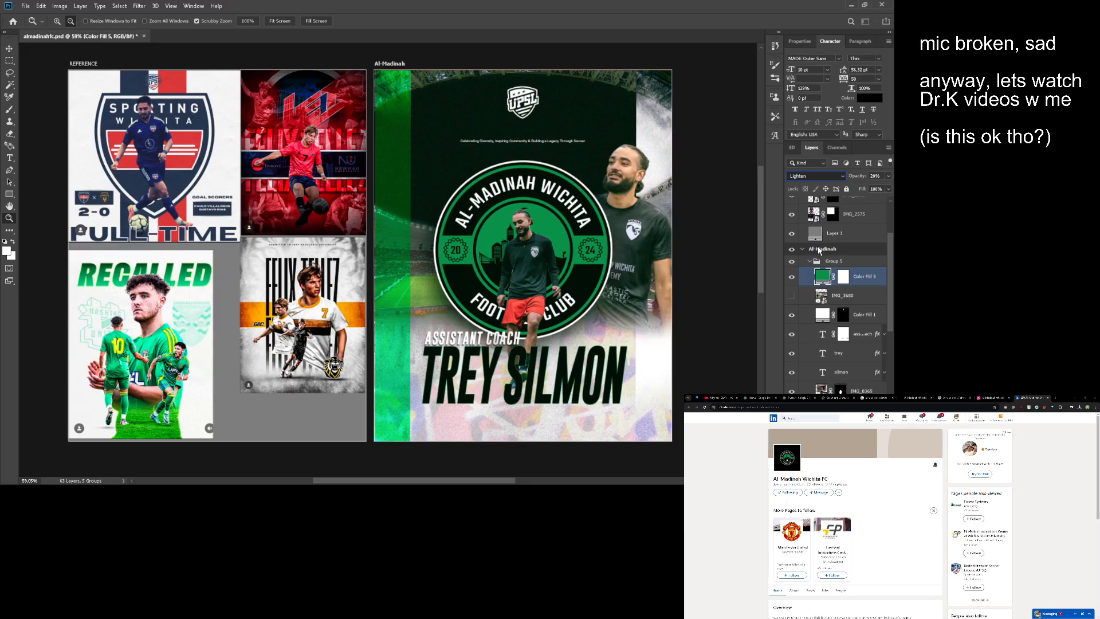
- Convert the green fill layer to a smart object and apply the Add Noise filter to it
{"action": "left_click_drag", "start_coordinate": [590, 215], "coordinate": [544, 213]}
{"action": "scroll", "coordinate": [532, 209], "scroll_direction": "up", "scroll_amount": 1}
{"action": "mouse_move", "coordinate": [474, 154]}
{"action": "left_mouse_down"}
{"action": "mouse_move", "coordinate": [508, 148]}
{"action": "mouse_move", "coordinate": [487, 149]}
{"action": "left_mouse_up"}
{"action": "left_click_drag", "start_coordinate": [499, 157], "coordinate": [481, 162]}
{"action": "left_click_drag", "start_coordinate": [490, 164], "coordinate": [482, 142]}
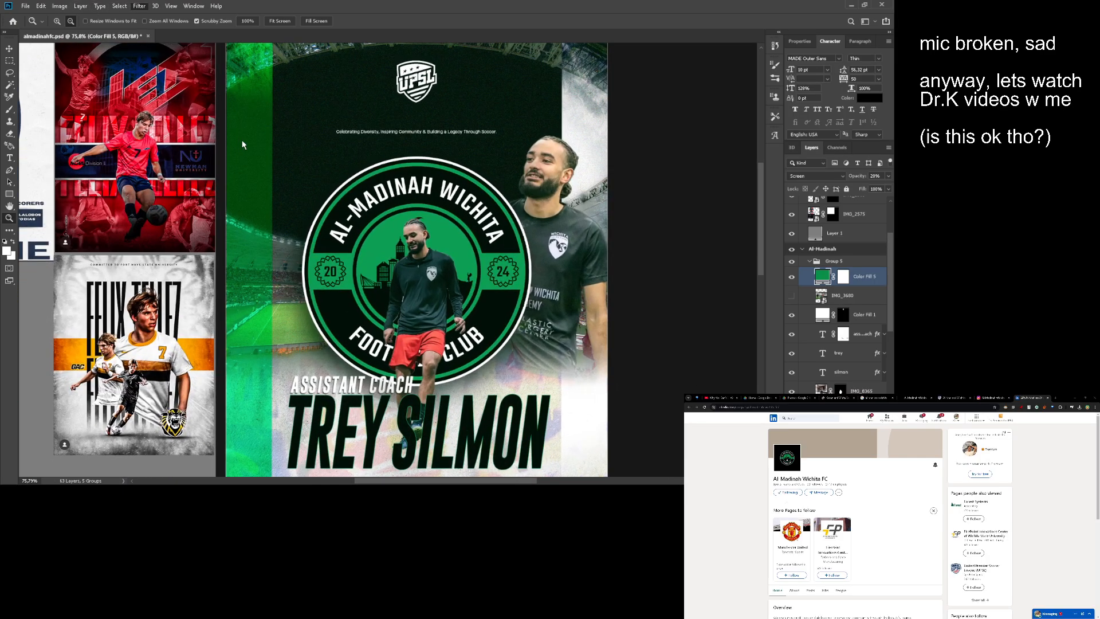
{"action": "left_click", "coordinate": [461, 187]}
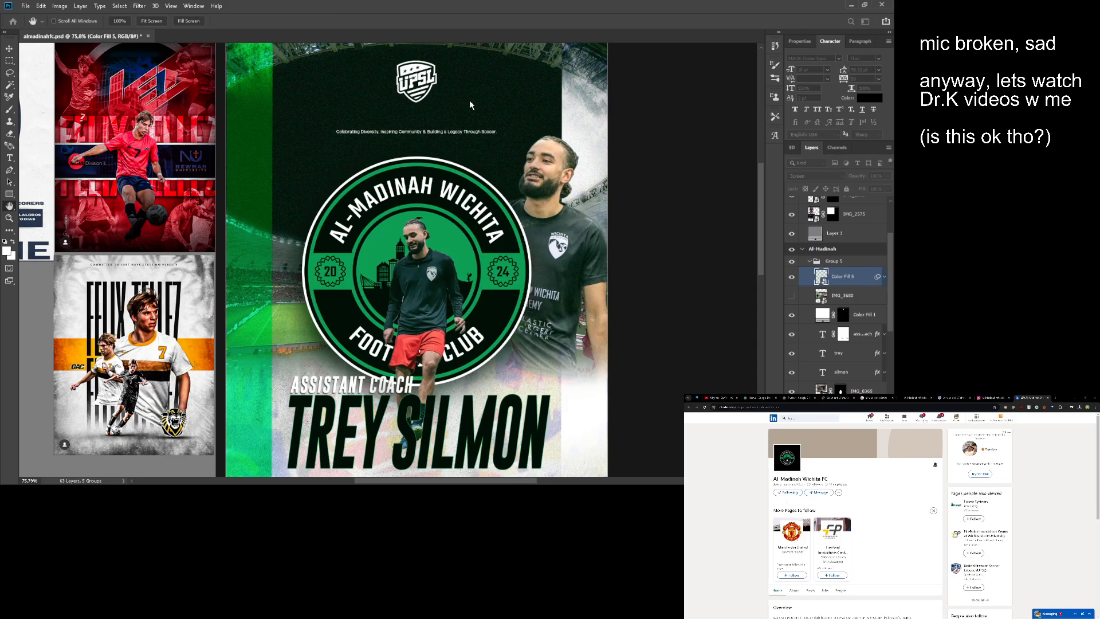
{"action": "left_click", "coordinate": [493, 96]}
- Inspect the noise grain over the badge, the tagline and the poster as a whole
{"action": "left_click_drag", "start_coordinate": [428, 188], "coordinate": [476, 241]}
{"action": "left_click_drag", "start_coordinate": [476, 242], "coordinate": [459, 214]}
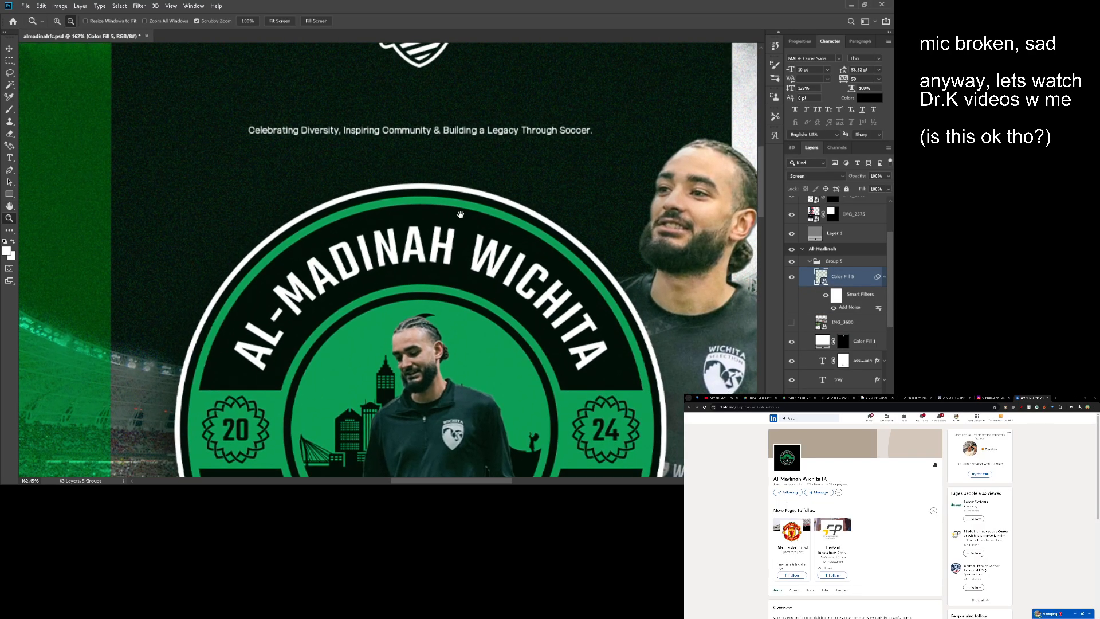
{"action": "left_click_drag", "start_coordinate": [459, 132], "coordinate": [427, 123]}
{"action": "left_click_drag", "start_coordinate": [458, 223], "coordinate": [446, 189]}
{"action": "left_click_drag", "start_coordinate": [445, 189], "coordinate": [549, 203]}
{"action": "left_click_drag", "start_coordinate": [537, 149], "coordinate": [490, 145]}
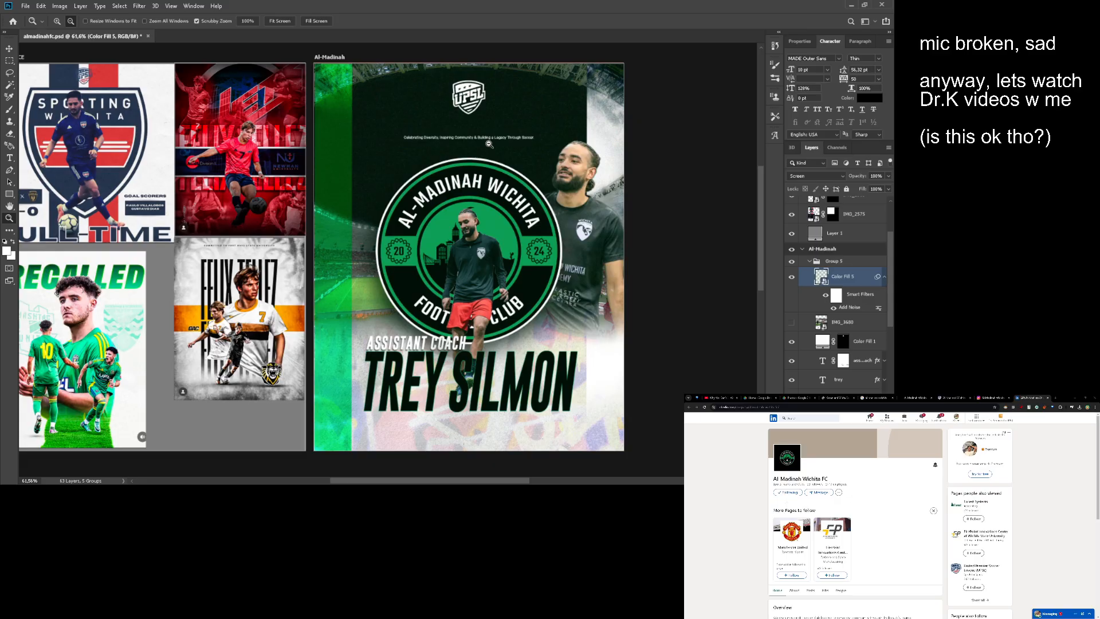
{"action": "left_click_drag", "start_coordinate": [489, 144], "coordinate": [519, 116]}
{"action": "mouse_move", "coordinate": [515, 160]}
{"action": "left_mouse_down"}
{"action": "mouse_move", "coordinate": [541, 166]}
{"action": "mouse_move", "coordinate": [499, 165]}
{"action": "left_mouse_up"}
- Add a layer mask to the noisy green Color Fill 5 layer and load the C_Transparent club badge's outline as a selection
{"action": "left_click", "coordinate": [885, 278]}
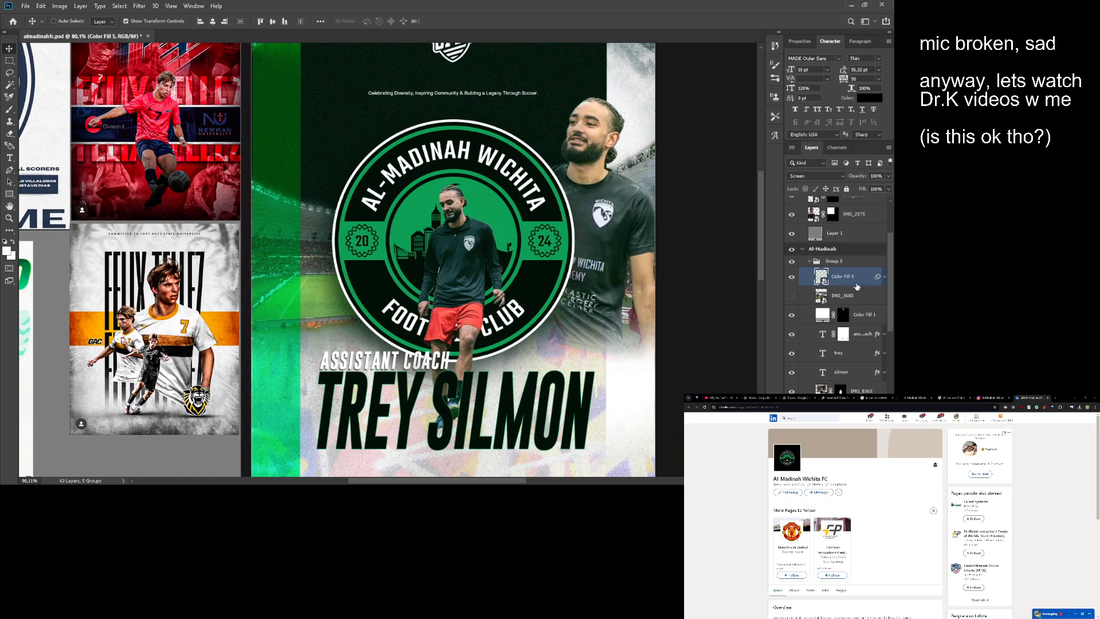
{"action": "left_click", "coordinate": [821, 276]}
{"action": "scroll", "coordinate": [828, 347], "scroll_direction": "down", "scroll_amount": 4}
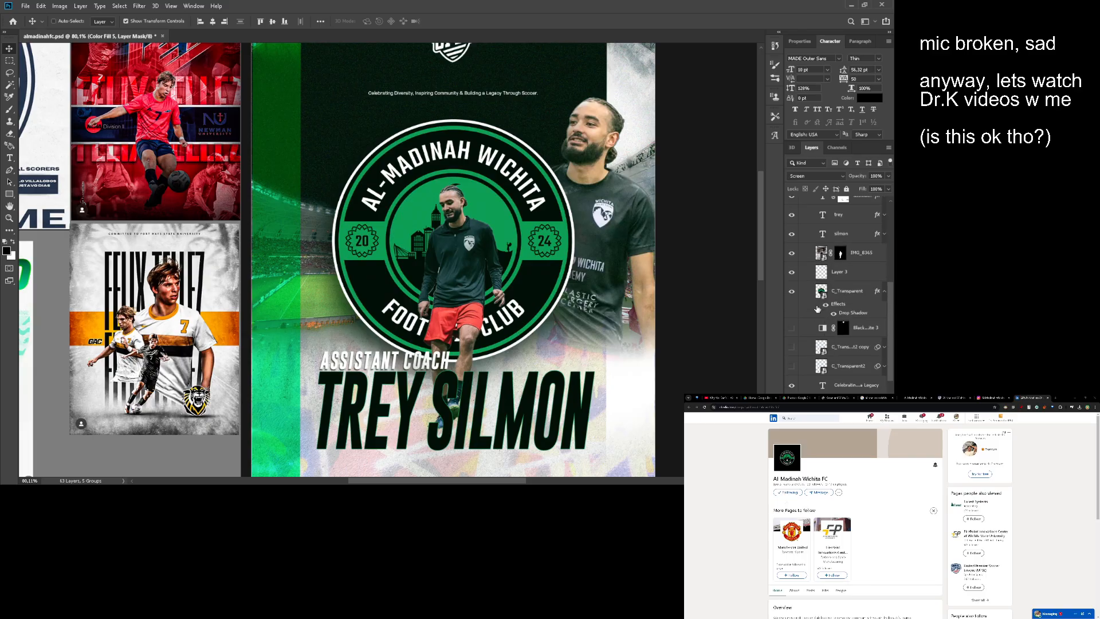
{"action": "left_click", "coordinate": [821, 293], "text": "ctrl"}
{"action": "left_click_drag", "start_coordinate": [641, 226], "coordinate": [636, 308]}
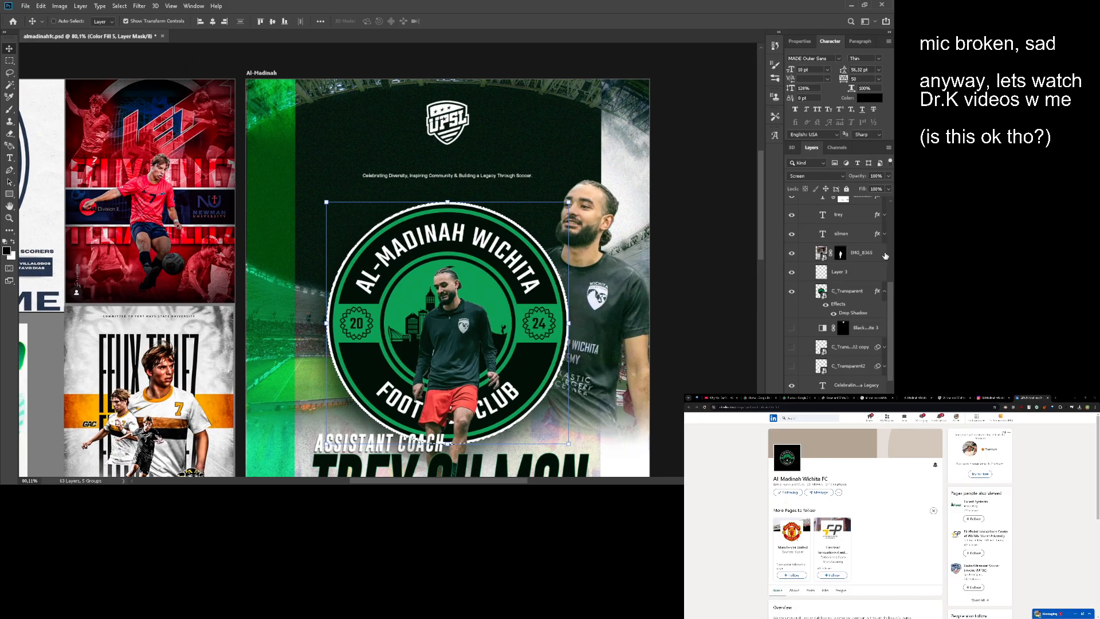
- Paint black inside the badge selection on the Color Fill 5 mask to clear the green noise from the badge, and deselect
{"action": "scroll", "coordinate": [864, 264], "scroll_direction": "up", "scroll_amount": 6}
{"action": "scroll", "coordinate": [532, 252], "scroll_direction": "down", "scroll_amount": 4}
{"action": "left_click_drag", "start_coordinate": [532, 252], "coordinate": [473, 219]}
{"action": "key", "text": "b"}
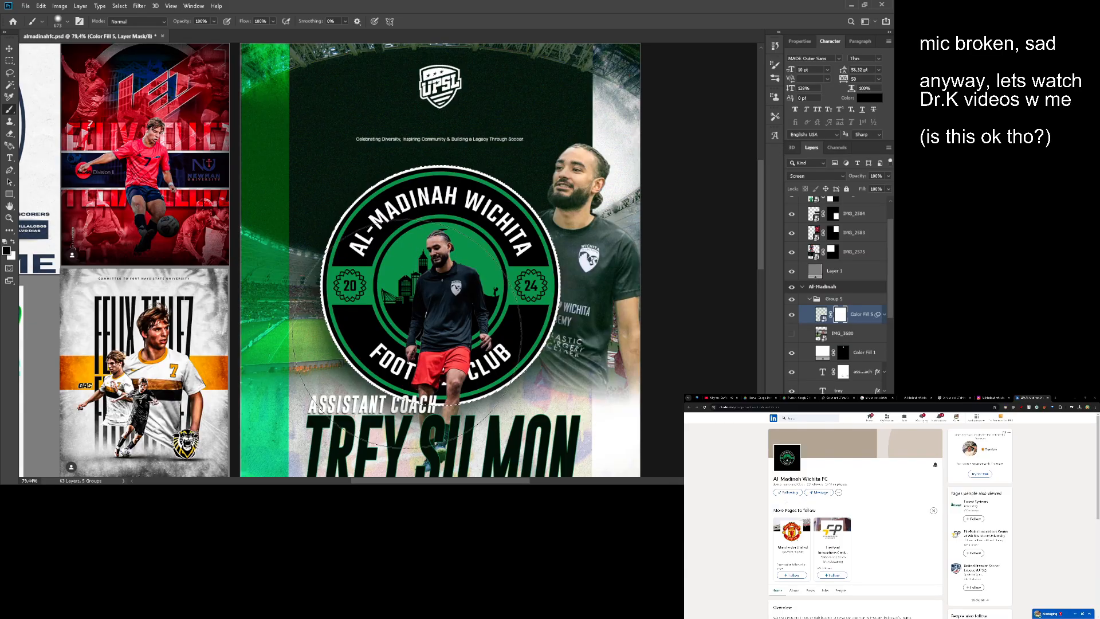
{"action": "left_click_drag", "start_coordinate": [407, 334], "coordinate": [494, 241]}
{"action": "key", "text": "ctrl+d"}
- Select the small coach photo, IMG_8365, and load its layer mask as a selection
{"action": "key", "text": "v"}
{"action": "left_click", "coordinate": [493, 237], "text": "ctrl"}
{"action": "key", "text": "z"}
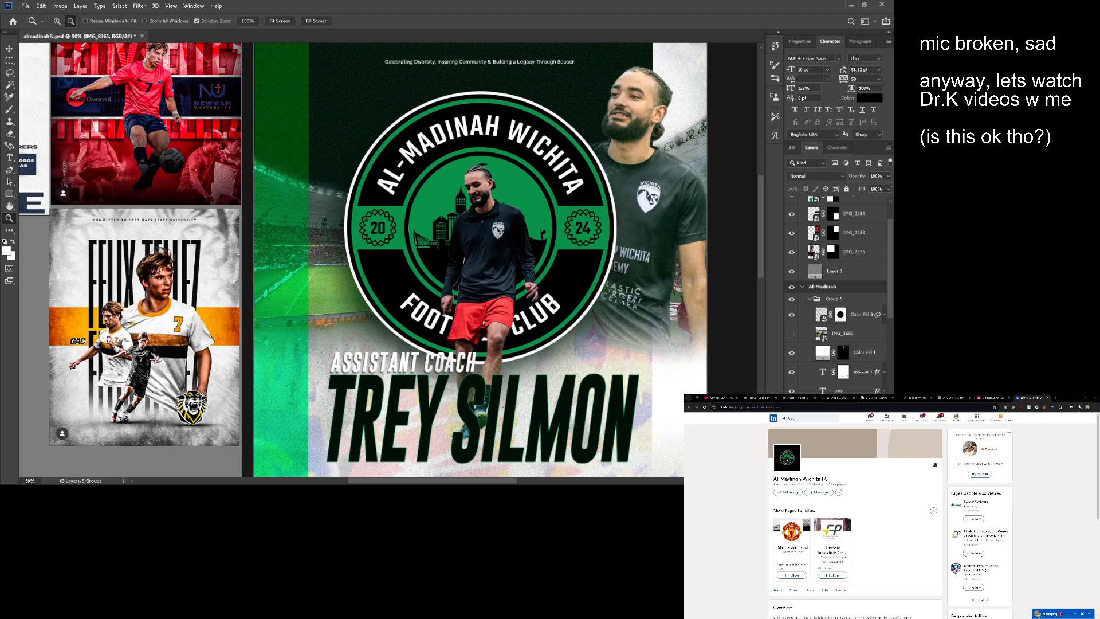
{"action": "left_click", "coordinate": [841, 465]}
{"action": "left_click", "coordinate": [840, 465], "text": "ctrl"}
{"action": "scroll", "coordinate": [840, 367], "scroll_direction": "up", "scroll_amount": 3}
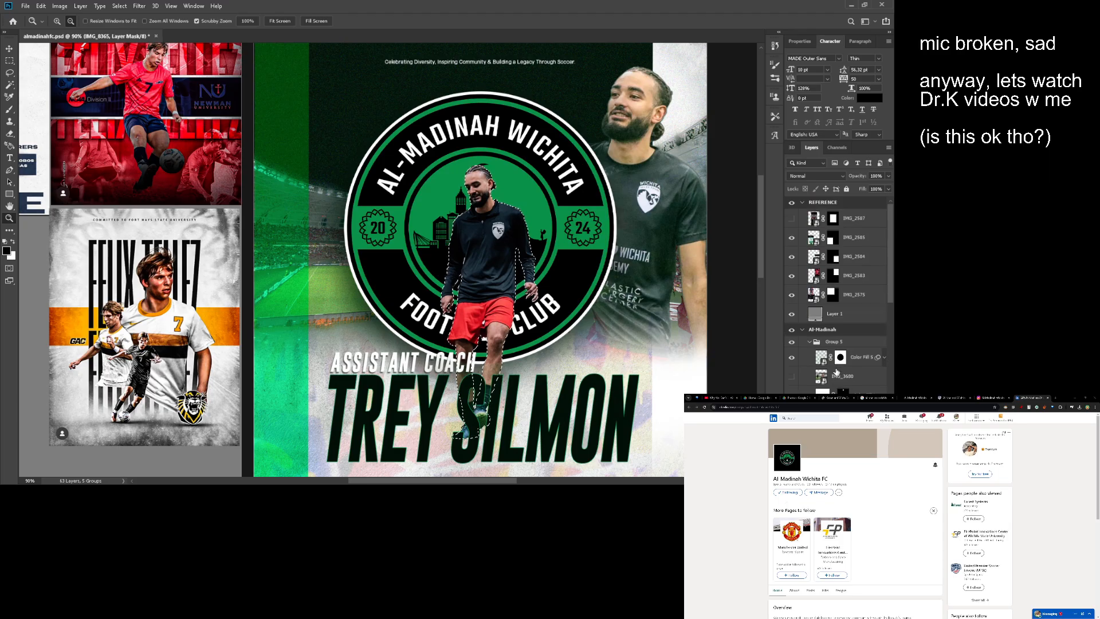
- Paint white inside the selection on the Color Fill 5 mask to restore the green noise over the small coach figure
{"action": "left_click", "coordinate": [840, 358]}
{"action": "key", "text": "b"}
{"action": "key", "text": "x"}
{"action": "left_click", "coordinate": [478, 238]}
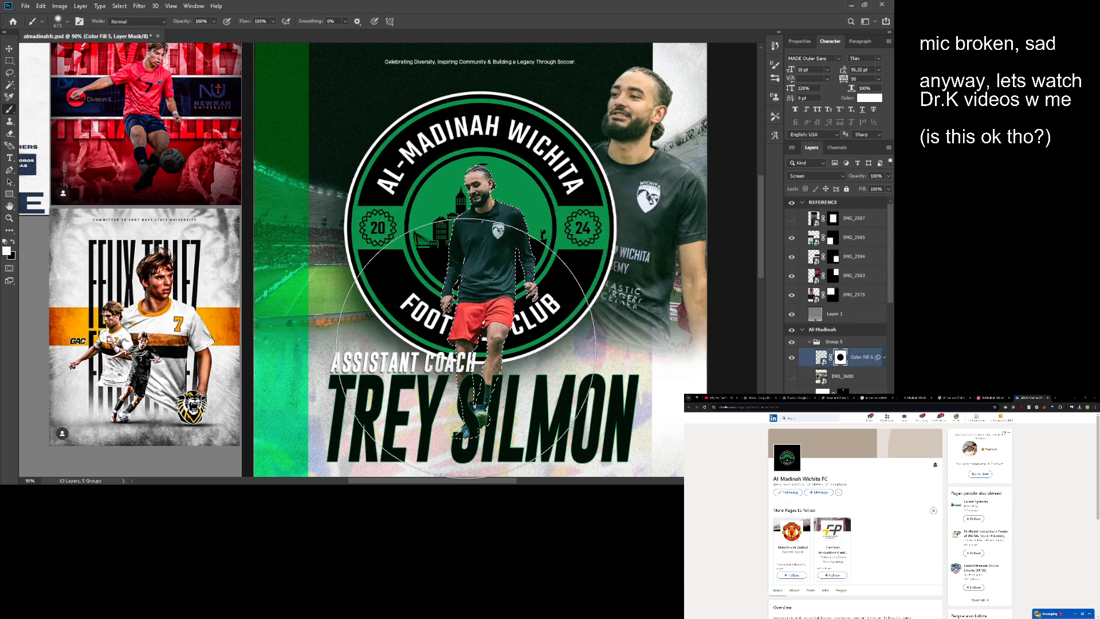
- Deselect the outline around the small coach figure
{"action": "key", "text": "m"}
{"action": "key", "text": "ctrl+d"}
{"action": "key", "text": "z"}
{"action": "mouse_move", "coordinate": [509, 207]}
{"action": "left_mouse_down"}
{"action": "mouse_move", "coordinate": [493, 208]}
{"action": "mouse_move", "coordinate": [517, 222]}
{"action": "mouse_move", "coordinate": [509, 220]}
{"action": "left_mouse_up"}
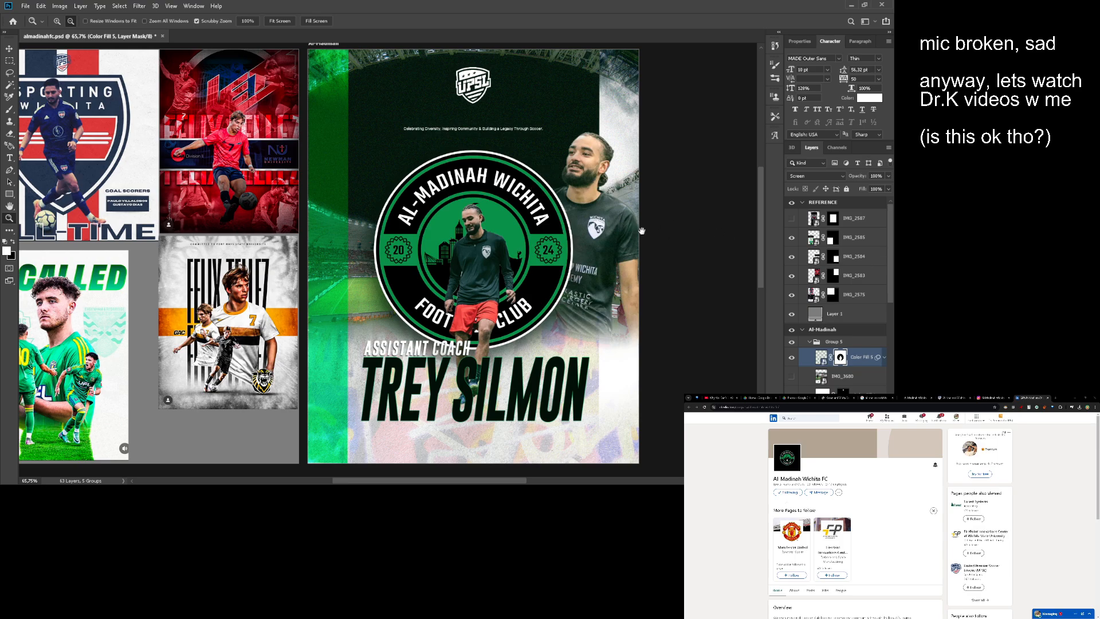
- Apply a Curves adjustment as a smart filter to the small coach photo, IMG_8365, and collapse its filter list
{"action": "left_click_drag", "start_coordinate": [636, 231], "coordinate": [607, 220]}
{"action": "scroll", "coordinate": [811, 365], "scroll_direction": "down", "scroll_amount": 3}
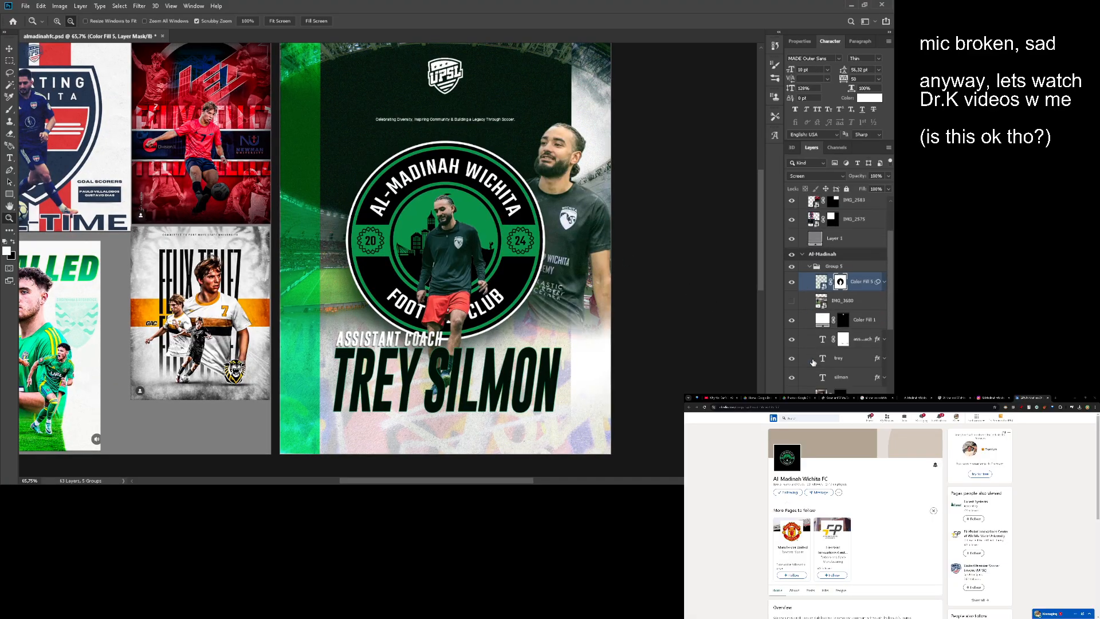
{"action": "left_click", "coordinate": [816, 361]}
{"action": "left_click_drag", "start_coordinate": [321, 146], "coordinate": [329, 144]}
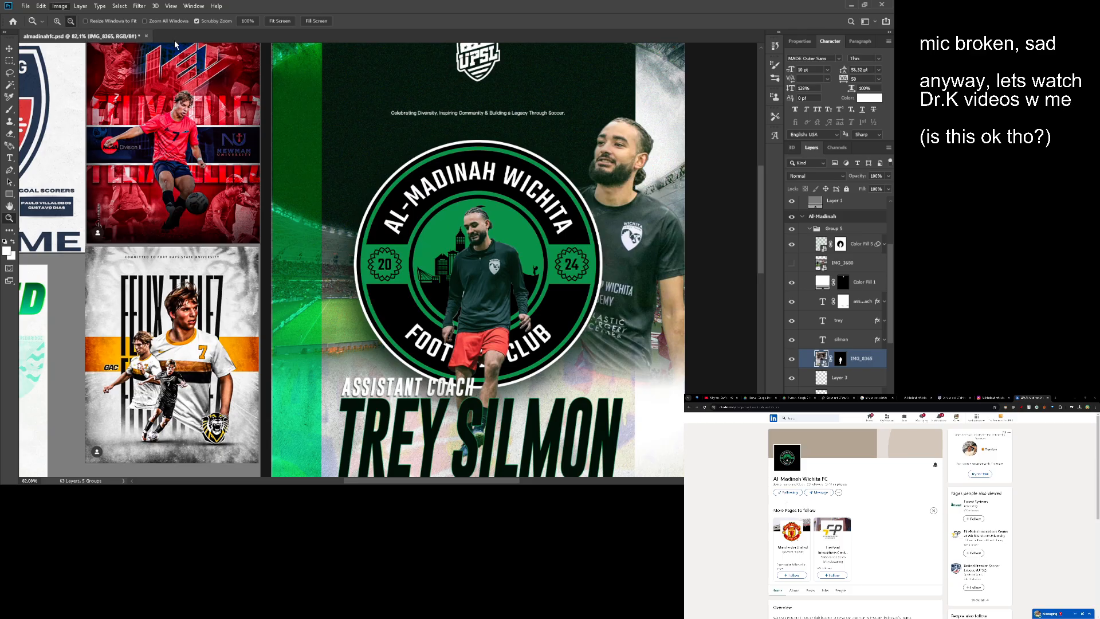
{"action": "key", "text": "i"}
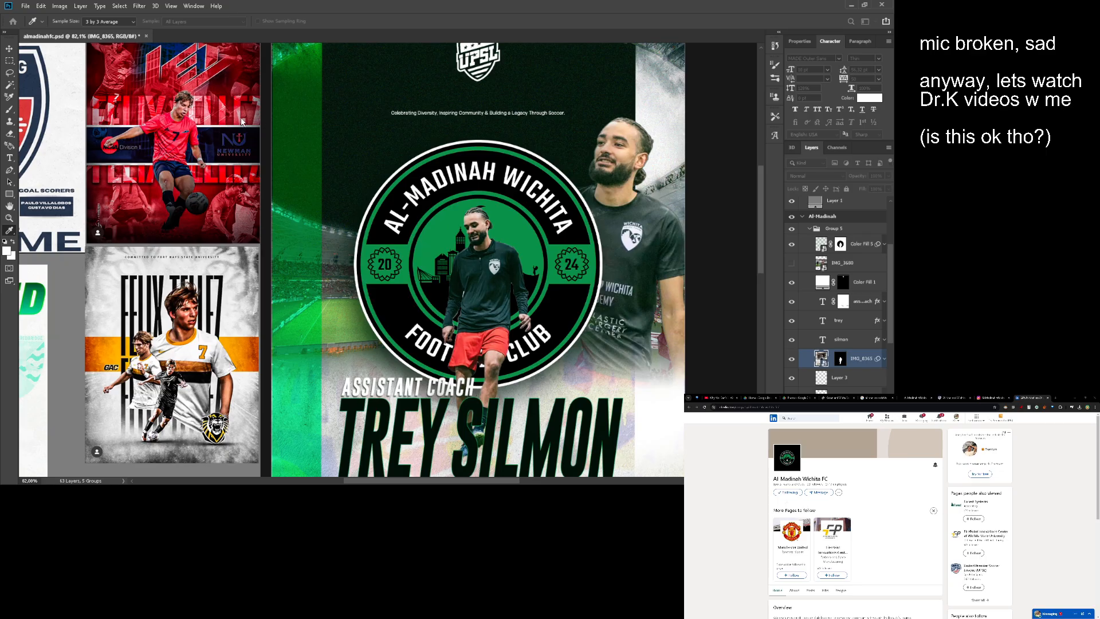
{"action": "left_click", "coordinate": [305, 113]}
{"action": "left_click_drag", "start_coordinate": [540, 133], "coordinate": [487, 103]}
{"action": "scroll", "coordinate": [487, 103], "scroll_direction": "down", "scroll_amount": 2}
{"action": "left_click_drag", "start_coordinate": [696, 230], "coordinate": [702, 234]}
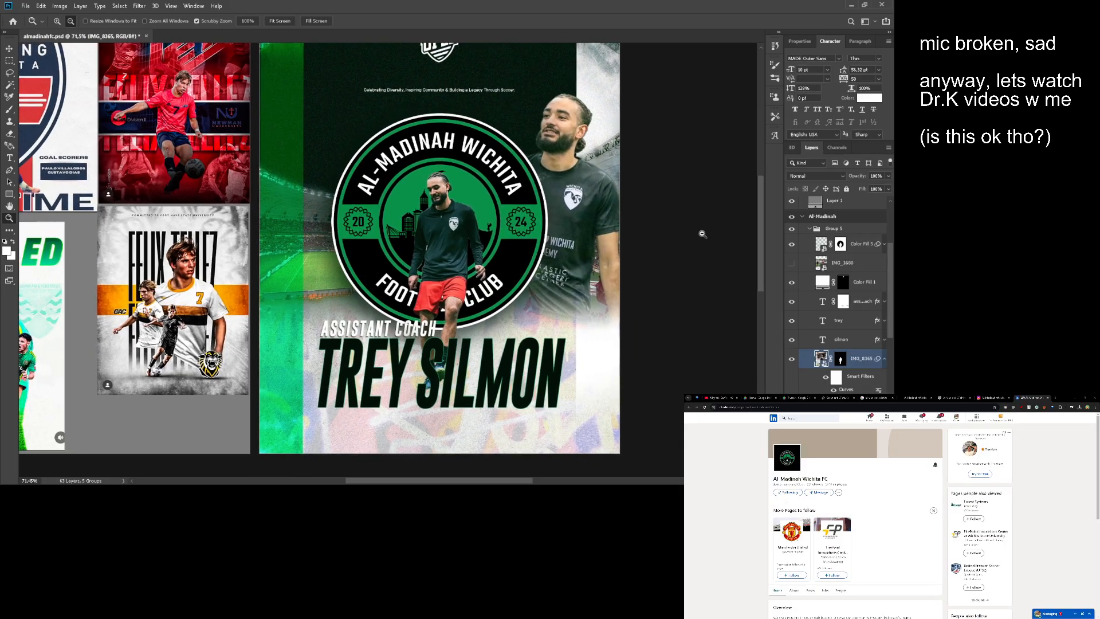
{"action": "left_click", "coordinate": [888, 364]}
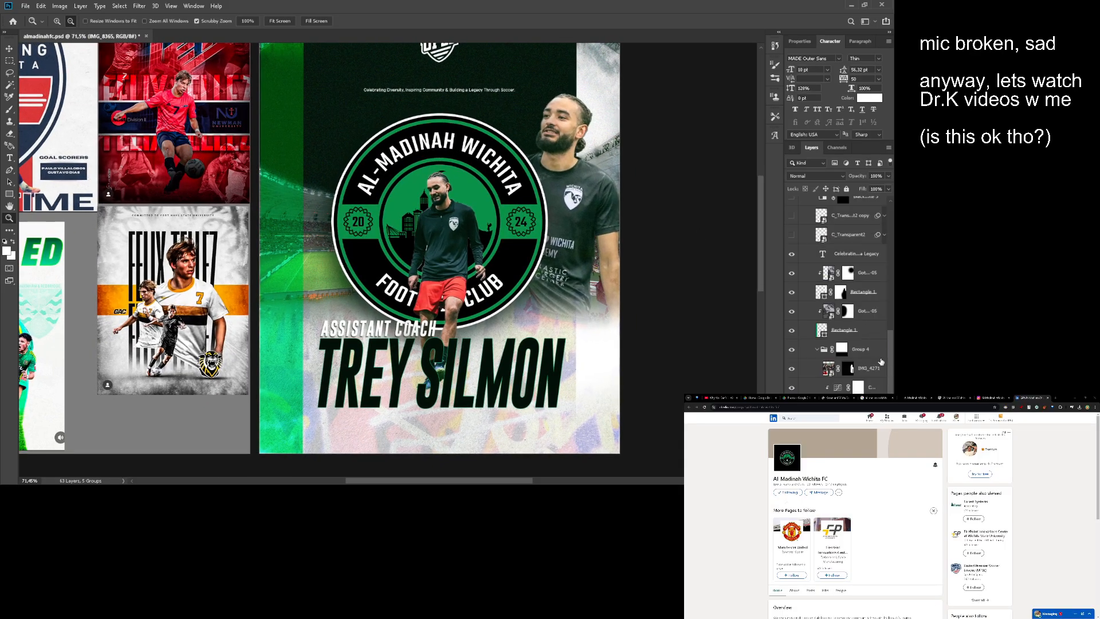
{"action": "scroll", "coordinate": [881, 362], "scroll_direction": "up", "scroll_amount": 3}
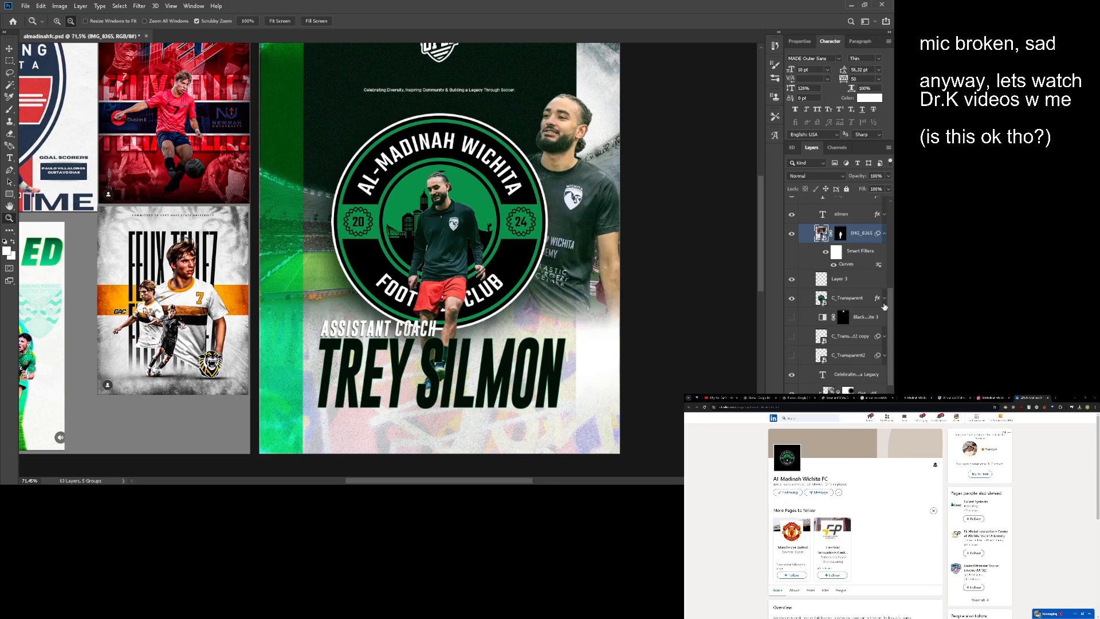
{"action": "scroll", "coordinate": [884, 306], "scroll_direction": "up", "scroll_amount": 2}
{"action": "left_click", "coordinate": [884, 271]}
- Locate the large coach photo, IMG_4271, inside Group 4 and apply a Curves adjustment to it as a smart filter
{"action": "key", "text": "v"}
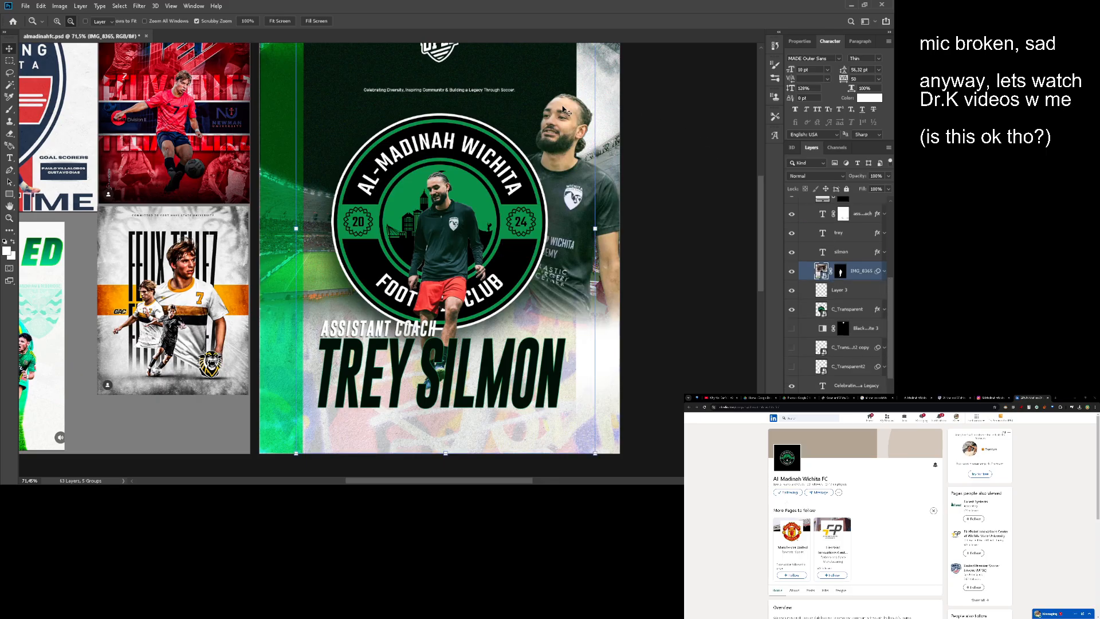
{"action": "left_click", "coordinate": [555, 112]}
{"action": "scroll", "coordinate": [837, 218], "scroll_direction": "down", "scroll_amount": 3}
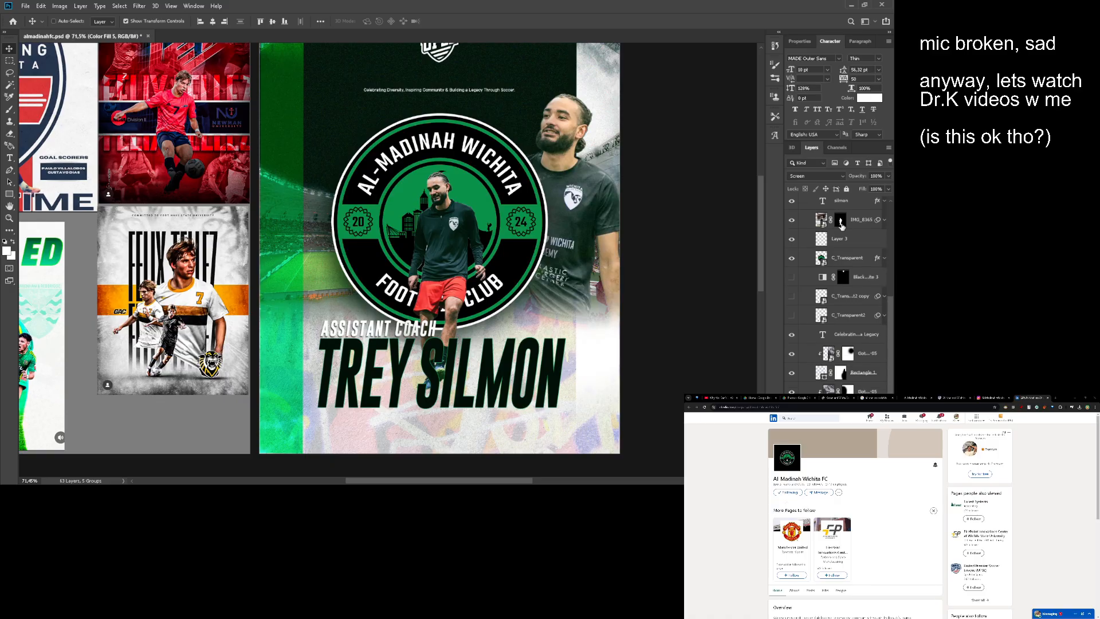
{"action": "left_click", "coordinate": [792, 220]}
{"action": "left_click", "coordinate": [792, 219]}
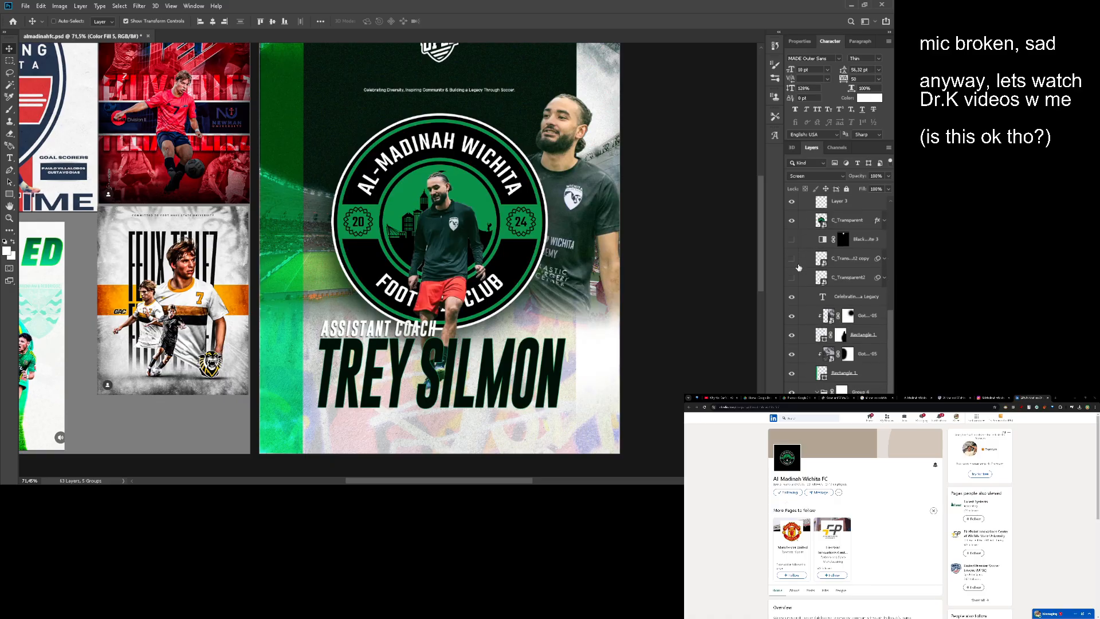
{"action": "scroll", "coordinate": [802, 314], "scroll_direction": "down", "scroll_amount": 2}
{"action": "left_click", "coordinate": [792, 322]}
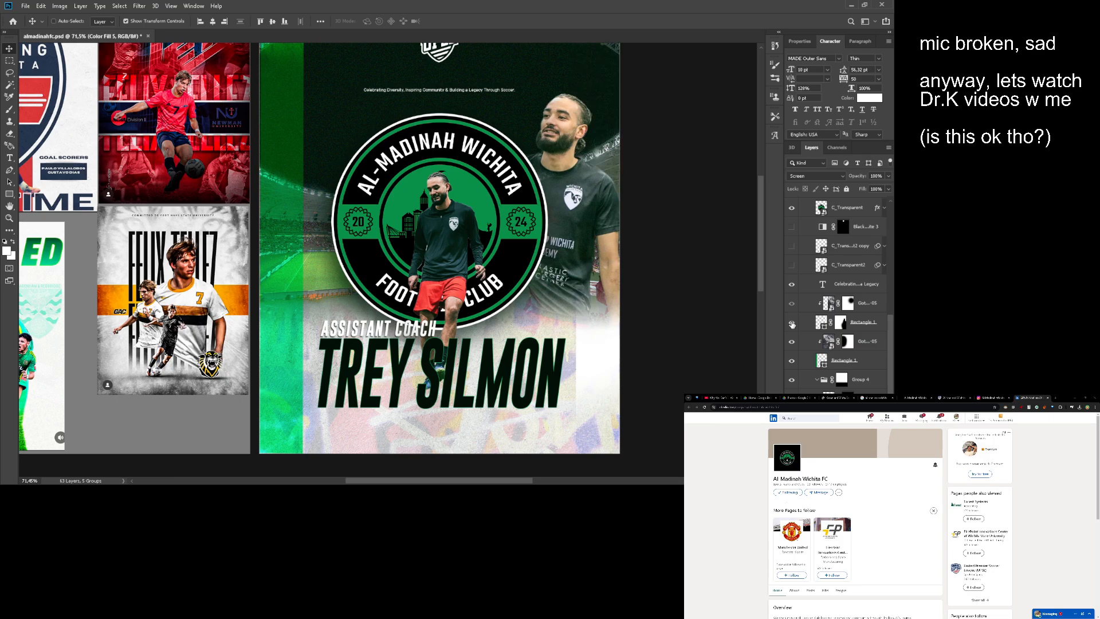
{"action": "left_click", "coordinate": [792, 323]}
{"action": "scroll", "coordinate": [802, 333], "scroll_direction": "down", "scroll_amount": 2}
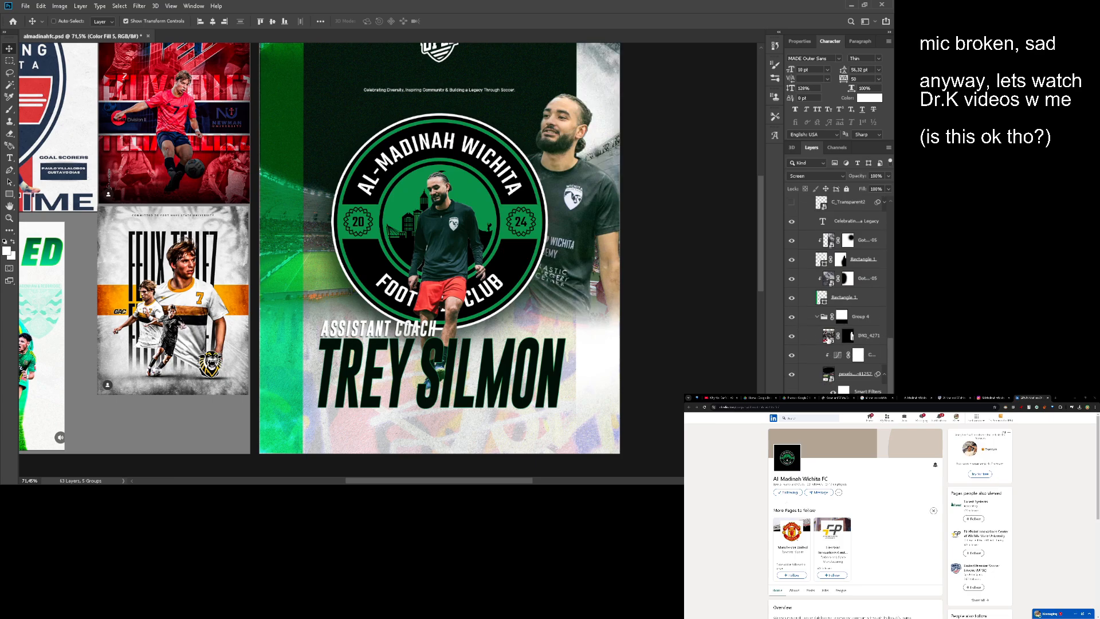
{"action": "left_click", "coordinate": [829, 338]}
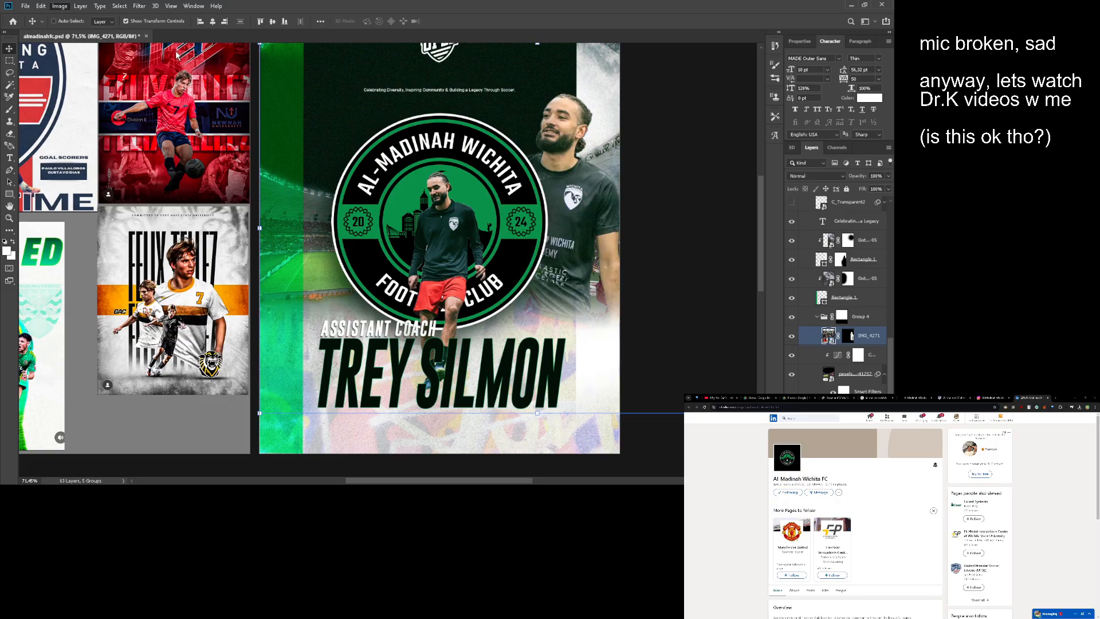
{"action": "key", "text": "i"}
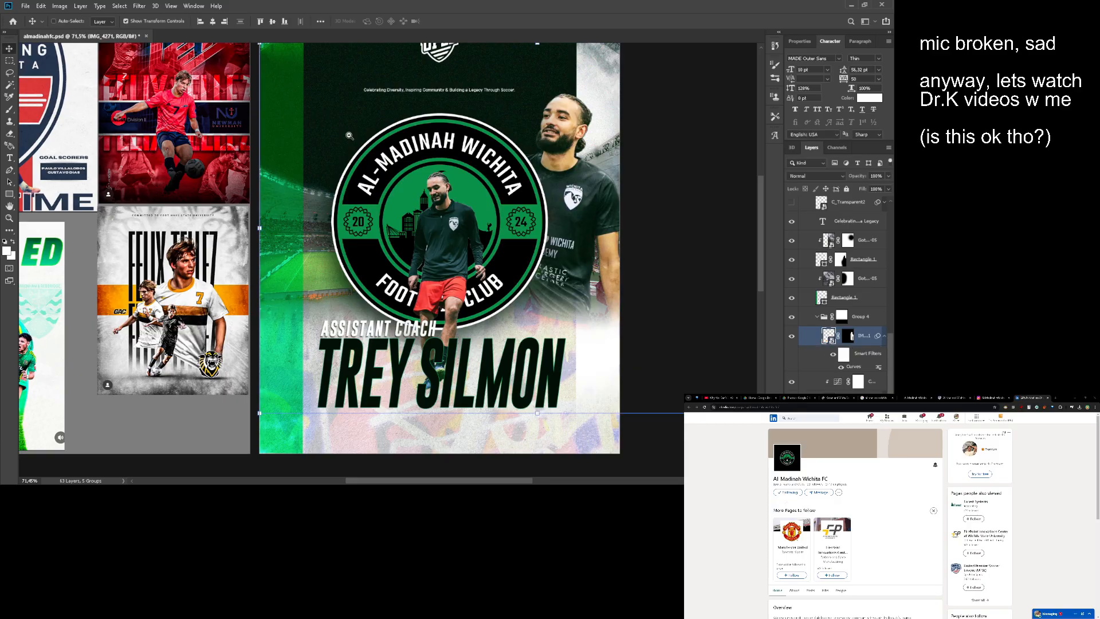
- Examine the whole Al-Madinah poster beside the reference artboard
{"action": "left_click_drag", "start_coordinate": [349, 135], "coordinate": [461, 171]}
{"action": "scroll", "coordinate": [461, 172], "scroll_direction": "up", "scroll_amount": 1}
{"action": "scroll", "coordinate": [435, 155], "scroll_direction": "up", "scroll_amount": 1}
{"action": "scroll", "coordinate": [480, 170], "scroll_direction": "down", "scroll_amount": 2}
{"action": "scroll", "coordinate": [462, 170], "scroll_direction": "up", "scroll_amount": 1}
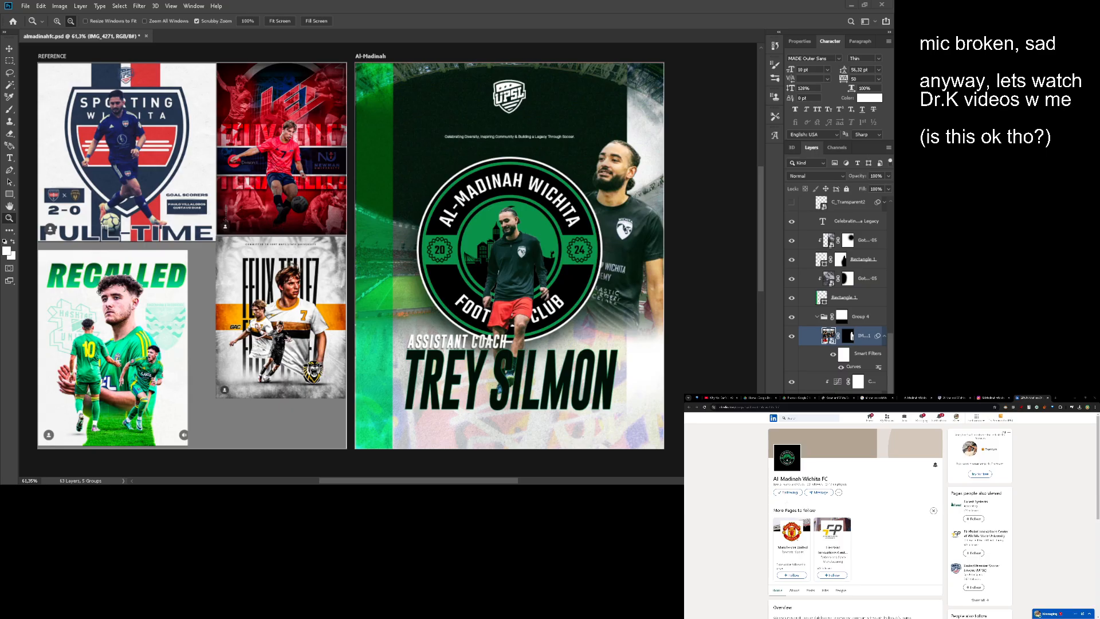
{"action": "left_click_drag", "start_coordinate": [364, 176], "coordinate": [414, 181]}
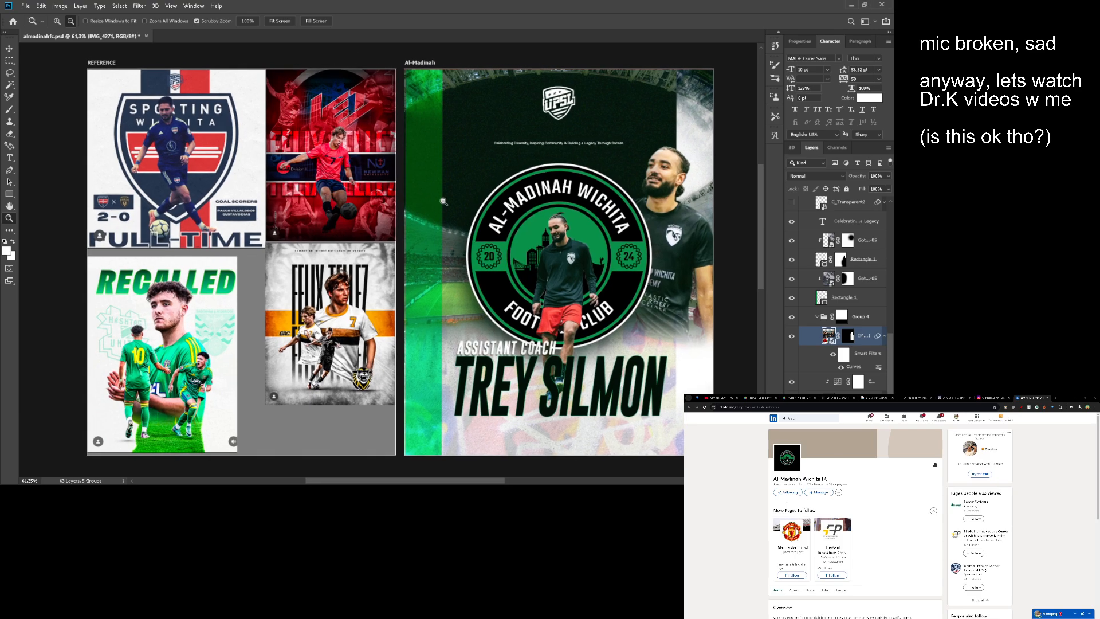
{"action": "scroll", "coordinate": [423, 201], "scroll_direction": "down", "scroll_amount": 1}
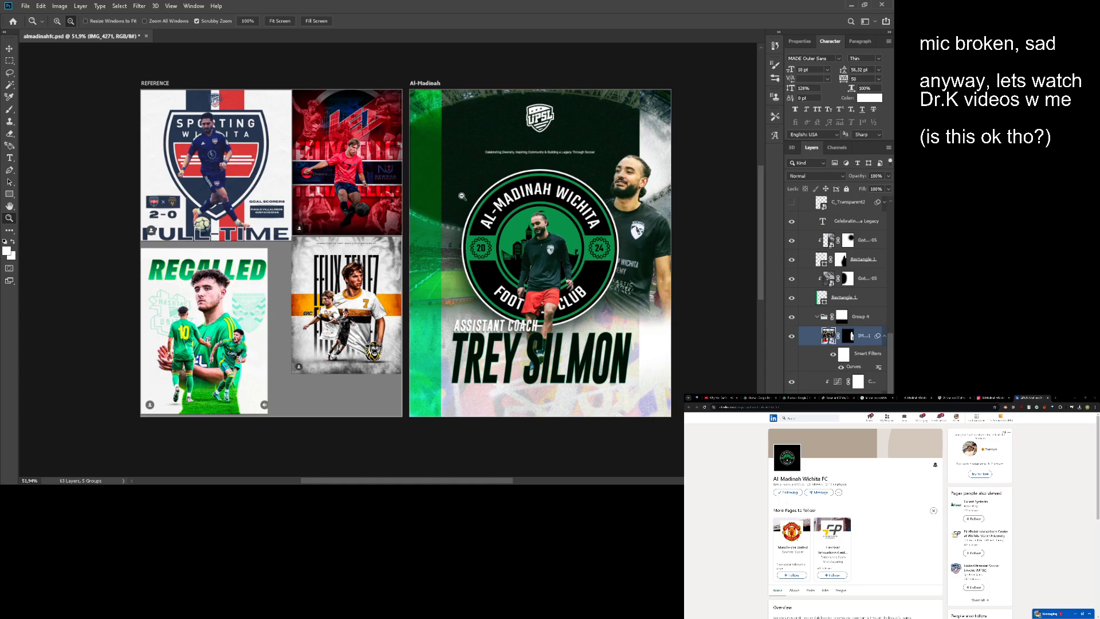
{"action": "scroll", "coordinate": [421, 200], "scroll_direction": "up", "scroll_amount": 2}
- Compare the poster with and without the green noise overlay, Color Fill 5, by switching its visibility off and on
{"action": "key", "text": "v"}
{"action": "left_click", "coordinate": [416, 282]}
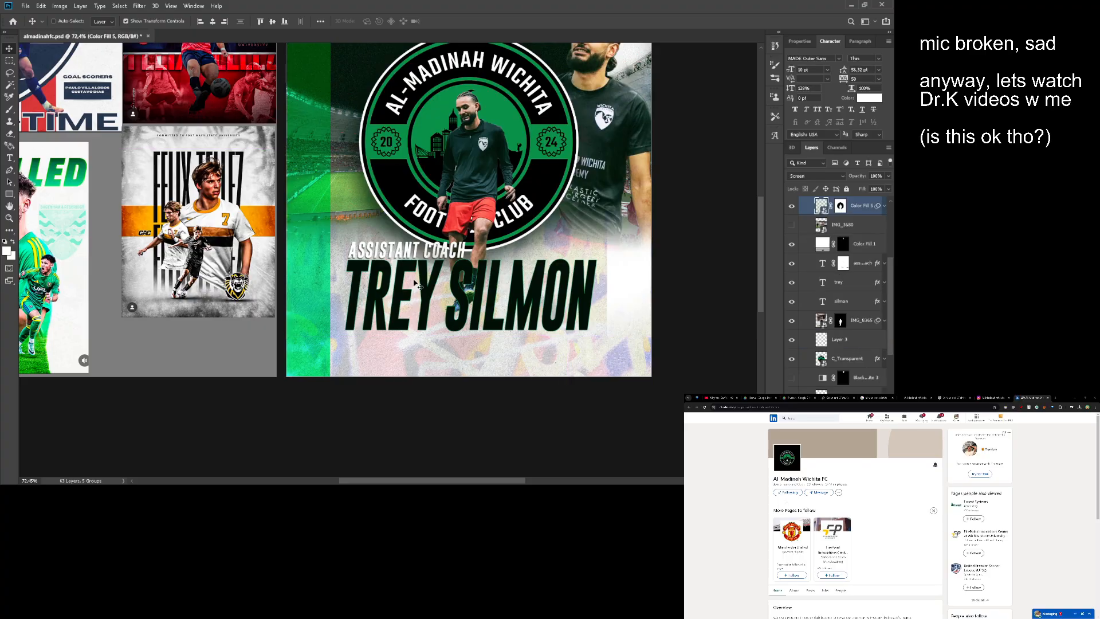
{"action": "scroll", "coordinate": [791, 248], "scroll_direction": "up", "scroll_amount": 1}
{"action": "left_click", "coordinate": [794, 258]}
{"action": "left_click", "coordinate": [794, 258]}
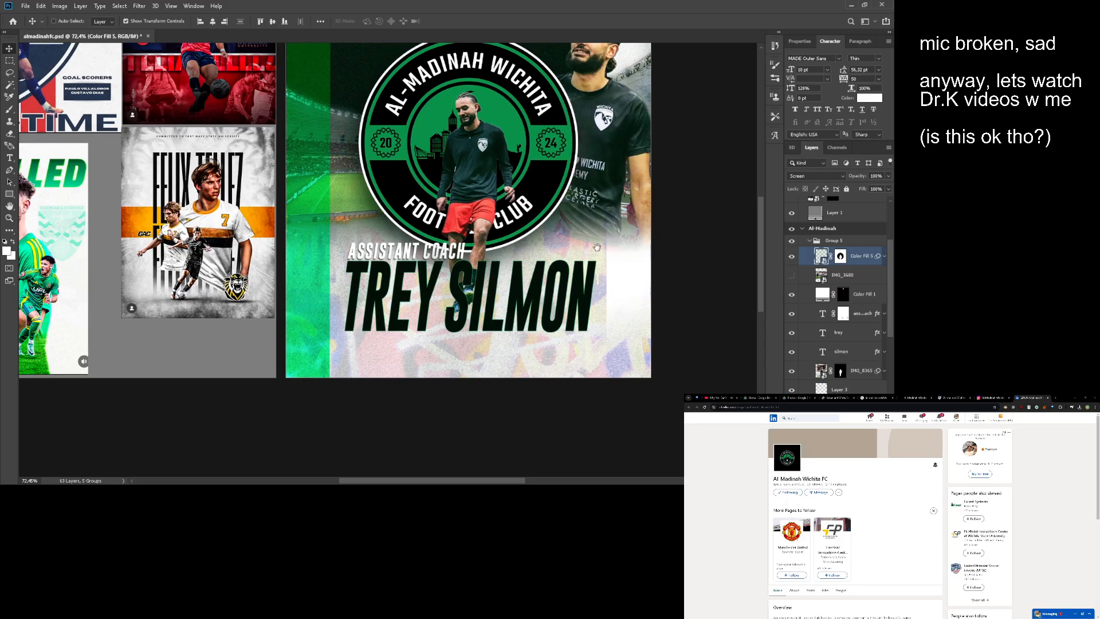
- Add a layer mask to the coach's first-name text layer and choose the Brush tool
{"action": "left_click_drag", "start_coordinate": [578, 253], "coordinate": [496, 261]}
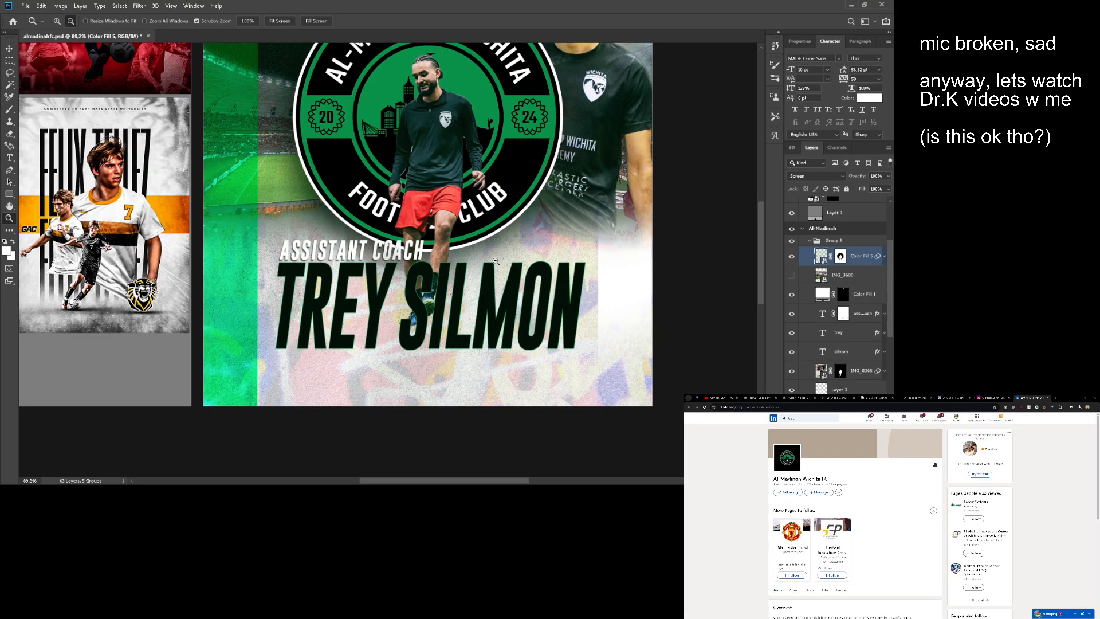
{"action": "left_click_drag", "start_coordinate": [456, 303], "coordinate": [445, 271]}
{"action": "scroll", "coordinate": [805, 289], "scroll_direction": "down", "scroll_amount": 2}
{"action": "left_click", "coordinate": [825, 303]}
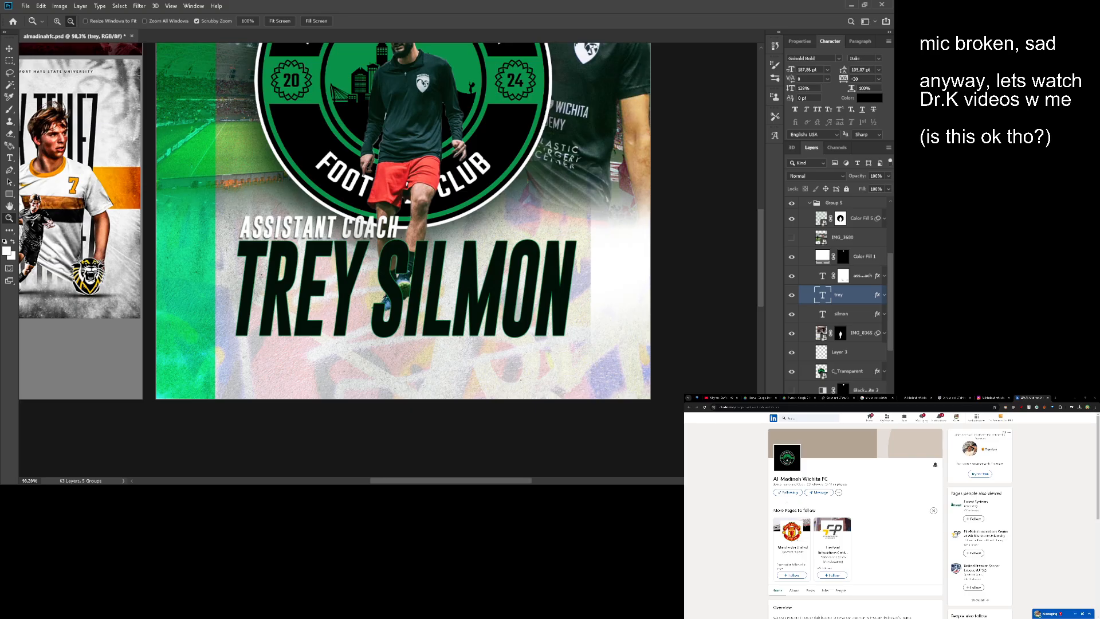
{"action": "left_click", "coordinate": [827, 480]}
{"action": "key", "text": "b"}
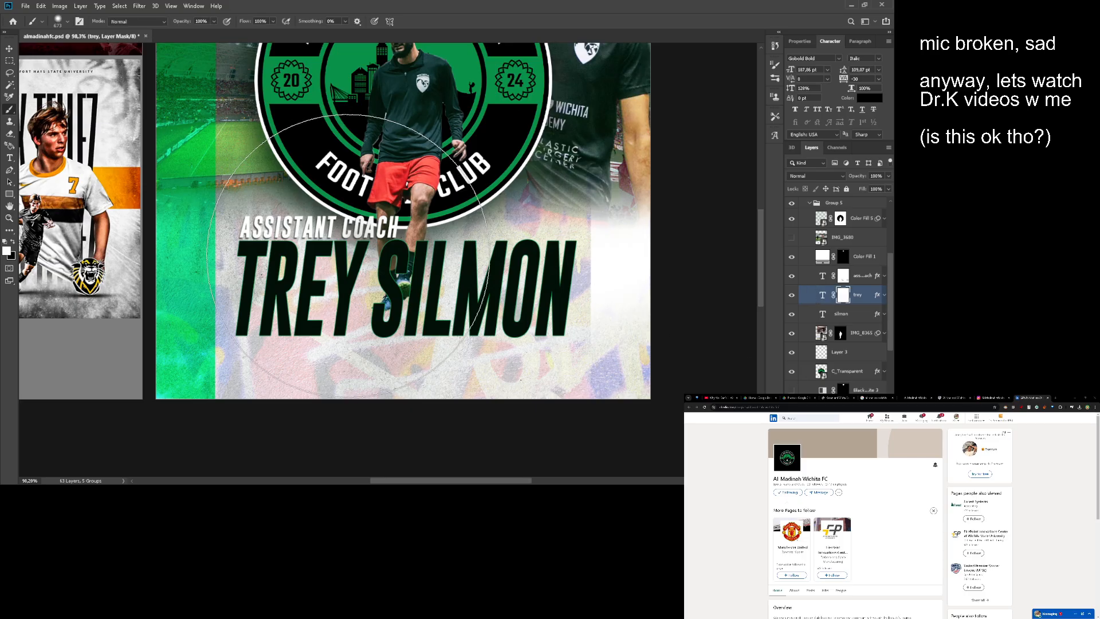
- Try fading the coach's first name by painting black on its layer mask with a large soft brush
{"action": "key", "text": "x"}
{"action": "left_click", "coordinate": [358, 268]}
{"action": "key", "text": "ctrl+z"}
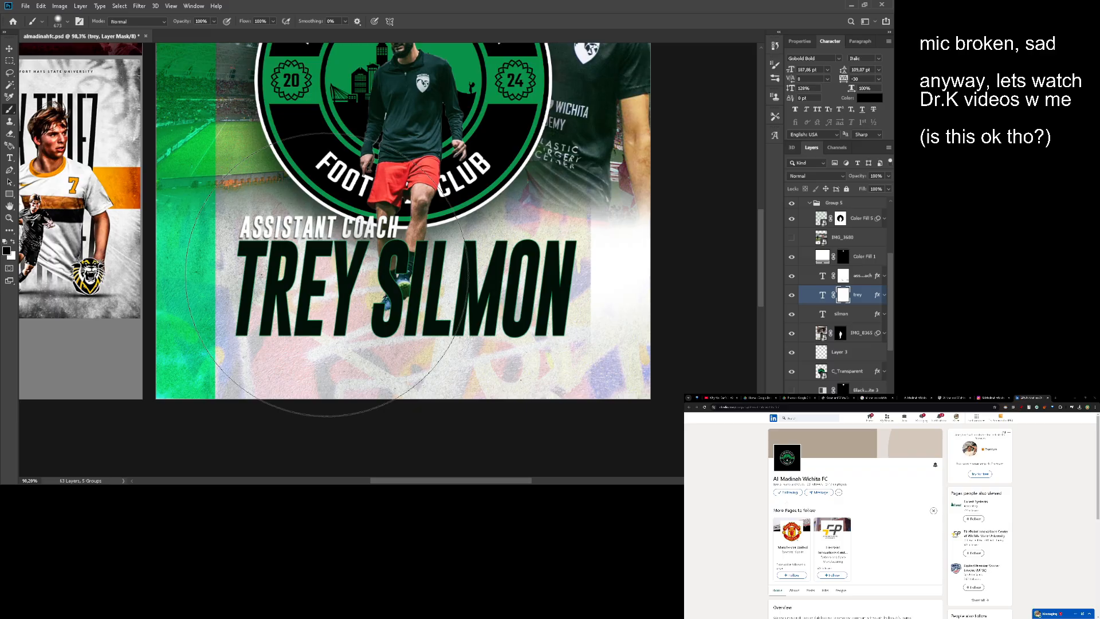
{"action": "left_click", "coordinate": [362, 276]}
{"action": "left_click_drag", "start_coordinate": [363, 282], "coordinate": [407, 274]}
{"action": "key", "text": "ctrl+z"}
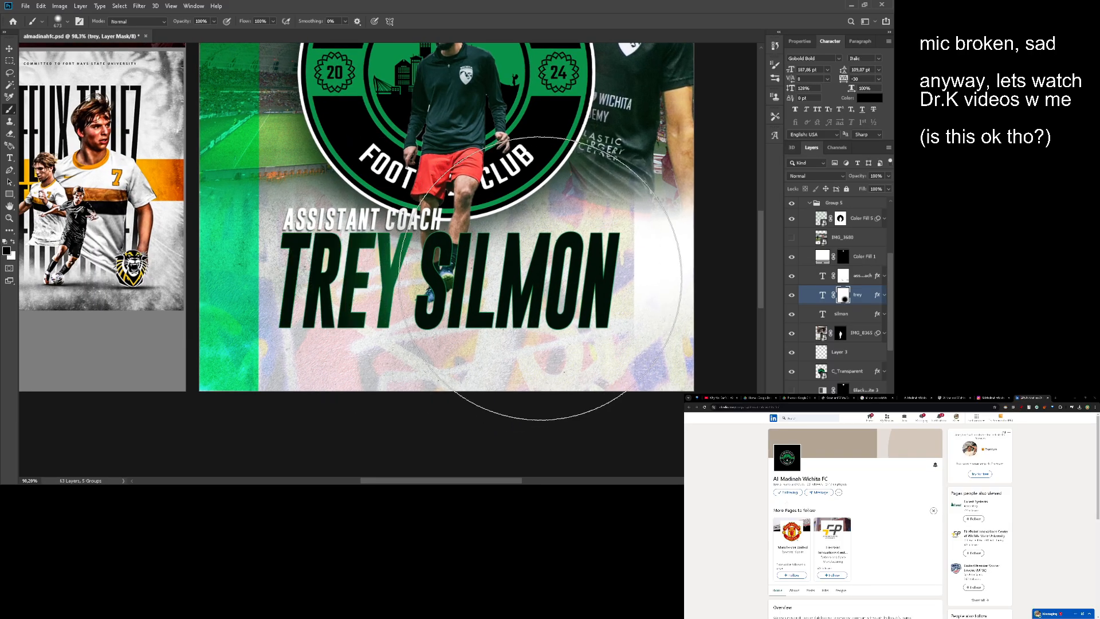
{"action": "left_click", "coordinate": [461, 278]}
{"action": "key", "text": "ctrl+z"}
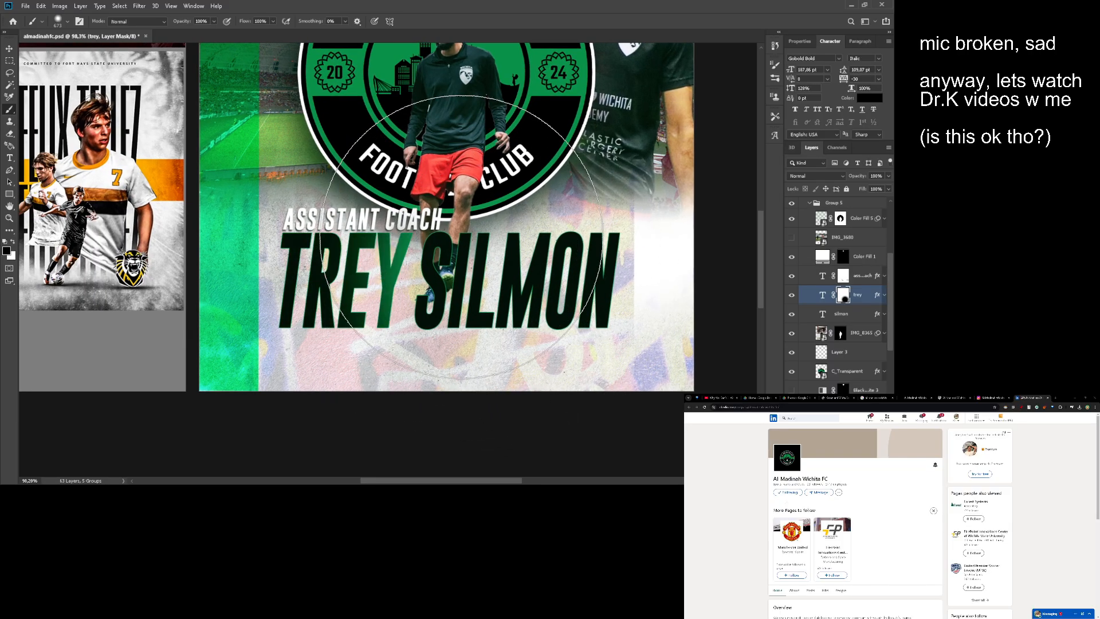
{"action": "left_click", "coordinate": [462, 243]}
{"action": "key", "text": "ctrl+z"}
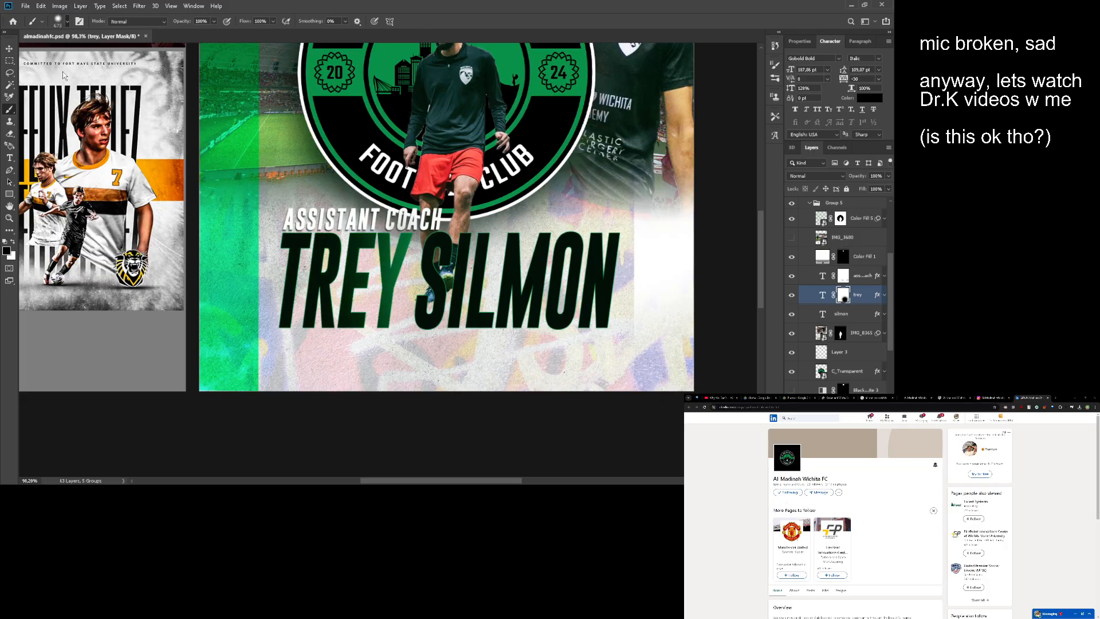
{"action": "left_click", "coordinate": [321, 269]}
{"action": "key", "text": "ctrl+z"}
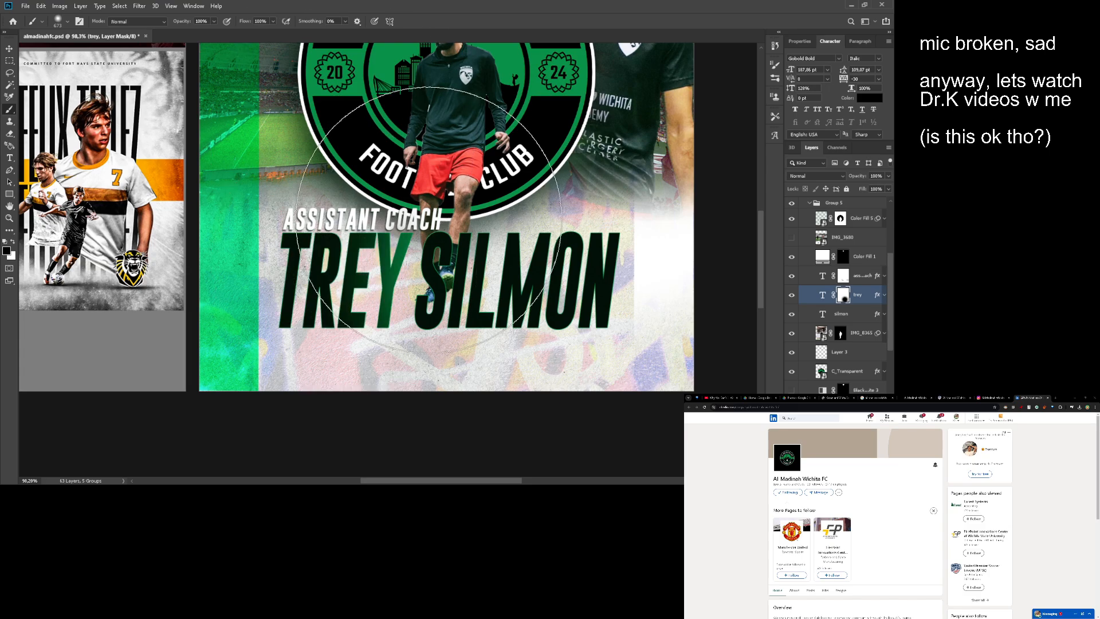
{"action": "left_click", "coordinate": [425, 220]}
{"action": "key", "text": "ctrl+z"}
{"action": "left_click", "coordinate": [442, 191]}
{"action": "left_click", "coordinate": [402, 186]}
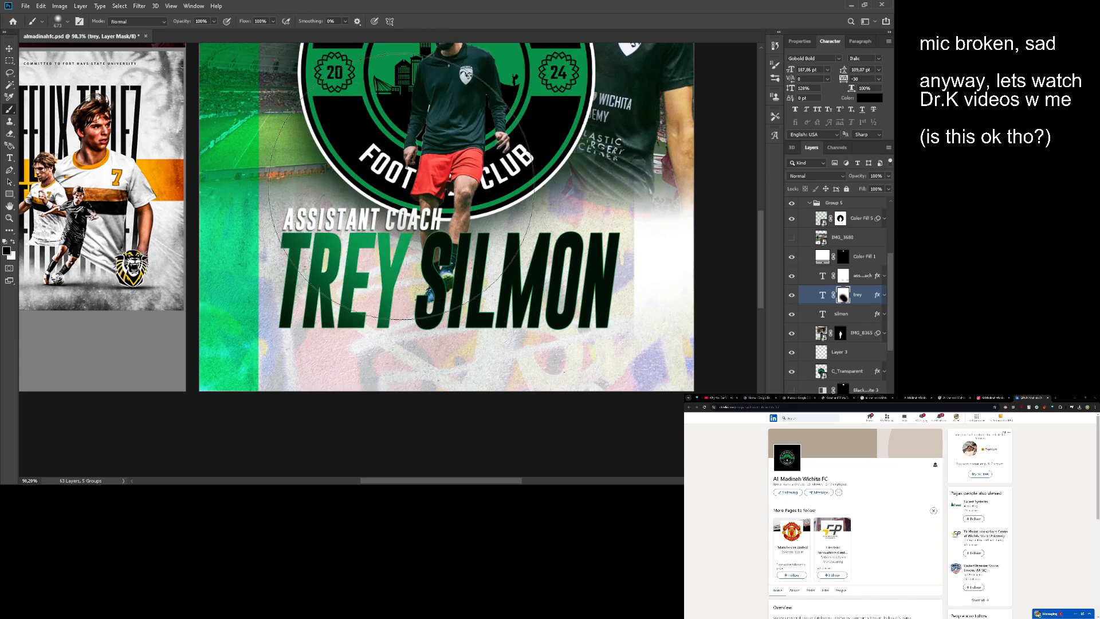
{"action": "key", "text": "ctrl+z"}
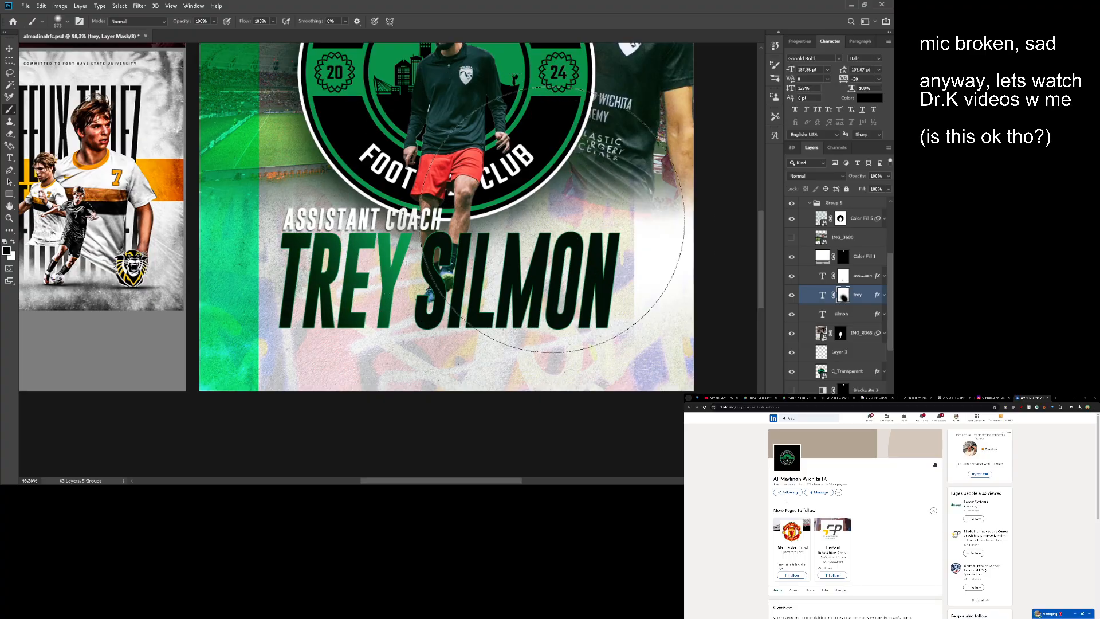
- Try fading the coach's last name with black brush strokes on a new layer mask, and undo the strokes and the mask
{"action": "left_click", "coordinate": [845, 277]}
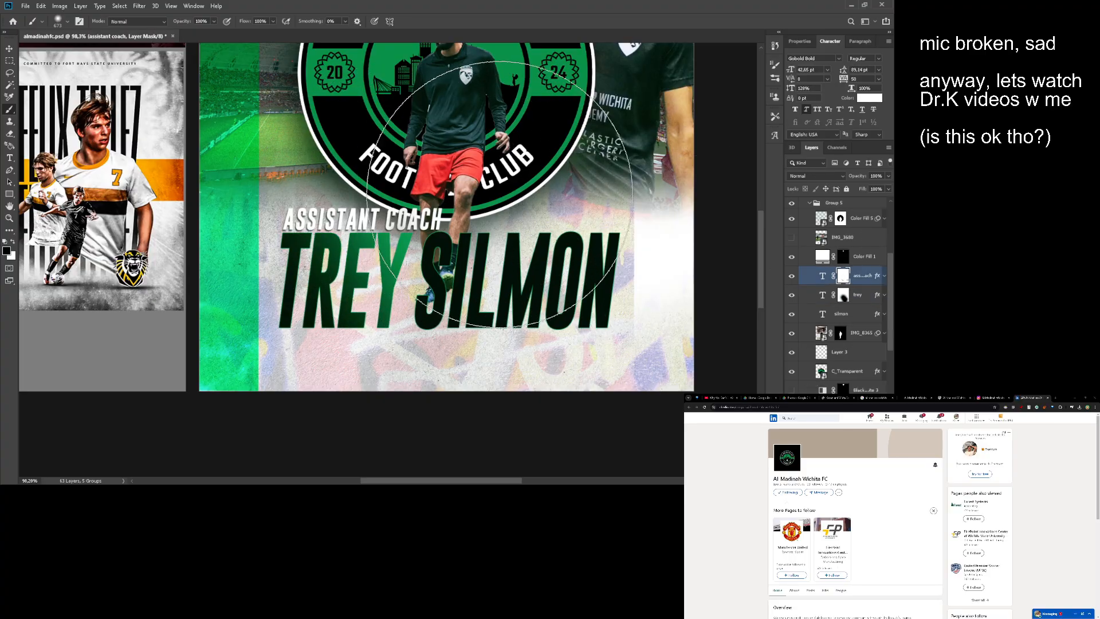
{"action": "key", "text": "ctrl+z"}
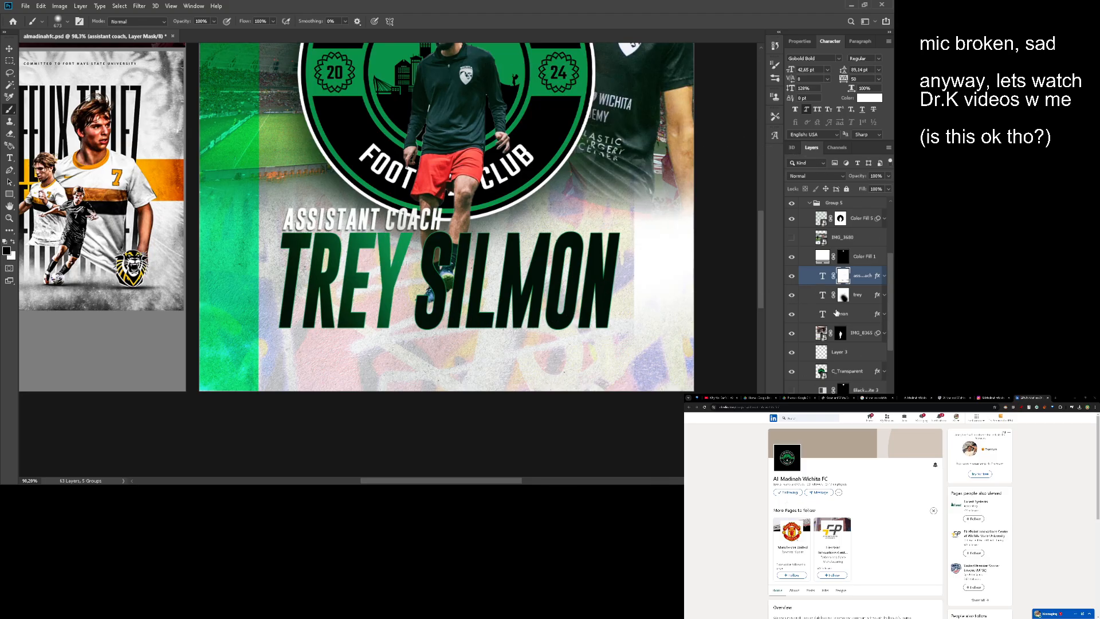
{"action": "left_click", "coordinate": [837, 312]}
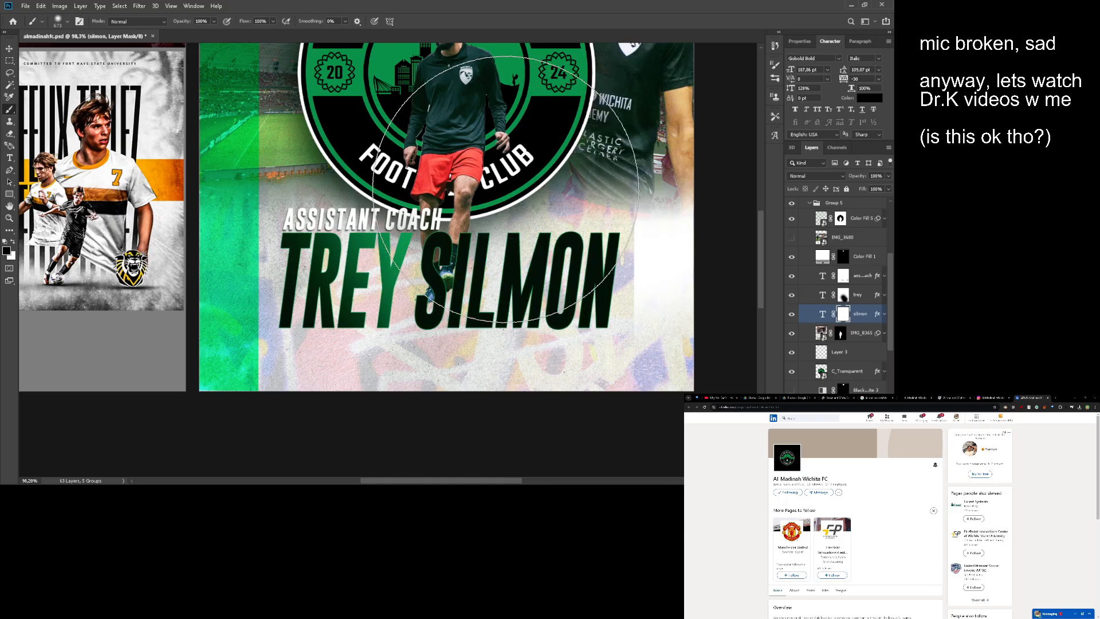
{"action": "left_click", "coordinate": [506, 190]}
{"action": "mouse_move", "coordinate": [510, 190]}
{"action": "left_mouse_down"}
{"action": "mouse_move", "coordinate": [320, 220]}
{"action": "mouse_move", "coordinate": [217, 260]}
{"action": "mouse_move", "coordinate": [280, 298]}
{"action": "left_mouse_up"}
{"action": "mouse_move", "coordinate": [338, 252]}
{"action": "left_mouse_down"}
{"action": "mouse_move", "coordinate": [313, 257]}
{"action": "mouse_move", "coordinate": [292, 237]}
{"action": "left_mouse_up"}
{"action": "key", "text": "ctrl+z"}
{"action": "mouse_move", "coordinate": [395, 257]}
{"action": "left_mouse_down"}
{"action": "mouse_move", "coordinate": [430, 260]}
{"action": "mouse_move", "coordinate": [416, 233]}
{"action": "left_mouse_up"}
{"action": "key", "text": "ctrl+z"}
- Undo the remaining black strokes on the first-name layer mask and review the poster
{"action": "key", "text": "ctrl+z"}
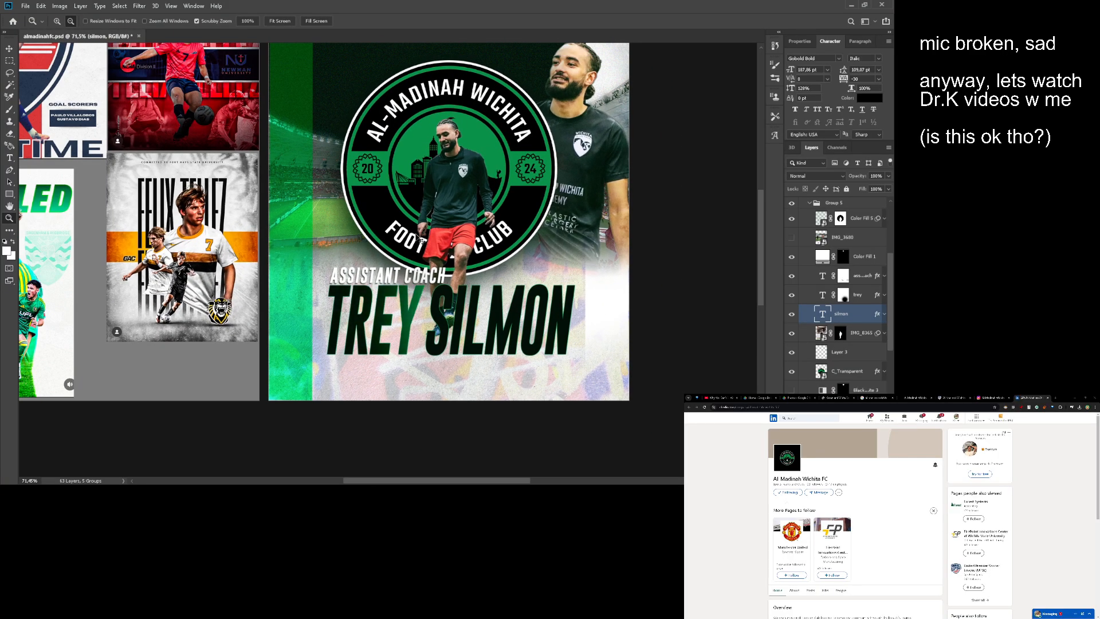
{"action": "key", "text": "ctrl+z"}
{"action": "left_click_drag", "start_coordinate": [387, 288], "coordinate": [479, 278]}
{"action": "left_click_drag", "start_coordinate": [368, 240], "coordinate": [478, 253]}
{"action": "left_click_drag", "start_coordinate": [508, 203], "coordinate": [508, 204]}
{"action": "left_click_drag", "start_coordinate": [508, 205], "coordinate": [498, 305]}
{"action": "left_click_drag", "start_coordinate": [508, 97], "coordinate": [495, 244]}
{"action": "left_click_drag", "start_coordinate": [568, 305], "coordinate": [252, 229]}
{"action": "left_click_drag", "start_coordinate": [515, 249], "coordinate": [338, 226]}
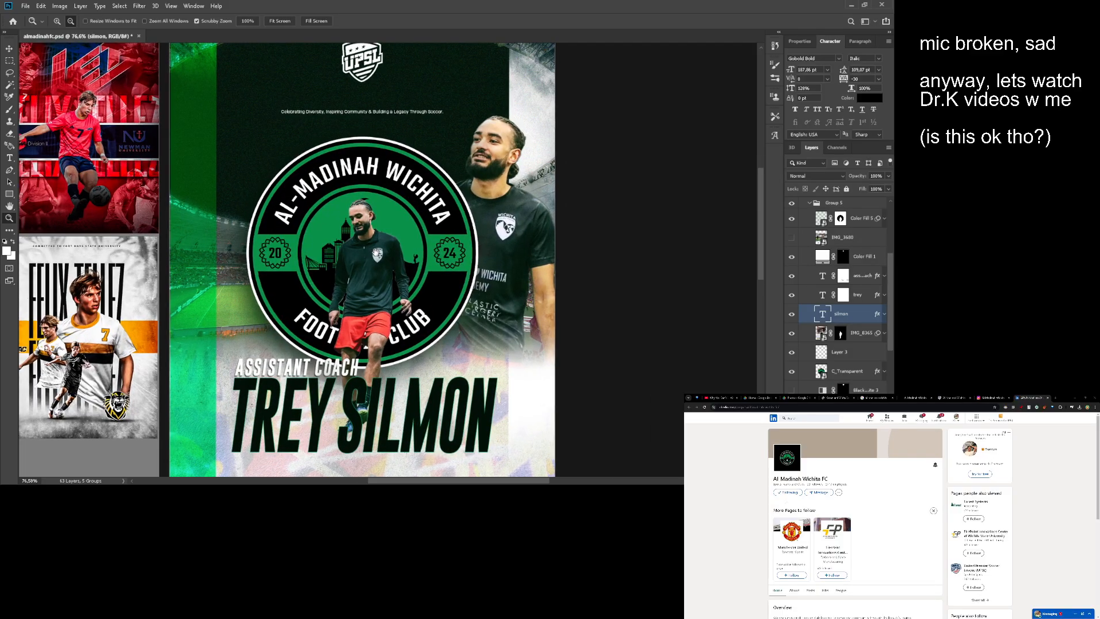
{"action": "left_click_drag", "start_coordinate": [543, 217], "coordinate": [386, 243]}
{"action": "left_click_drag", "start_coordinate": [386, 244], "coordinate": [669, 269]}
- Move the coach's first-name and last-name text layers together slightly further below the "ASSISTANT COACH" line and save the document
{"action": "left_click", "coordinate": [860, 294], "text": "shift"}
{"action": "key", "text": "v"}
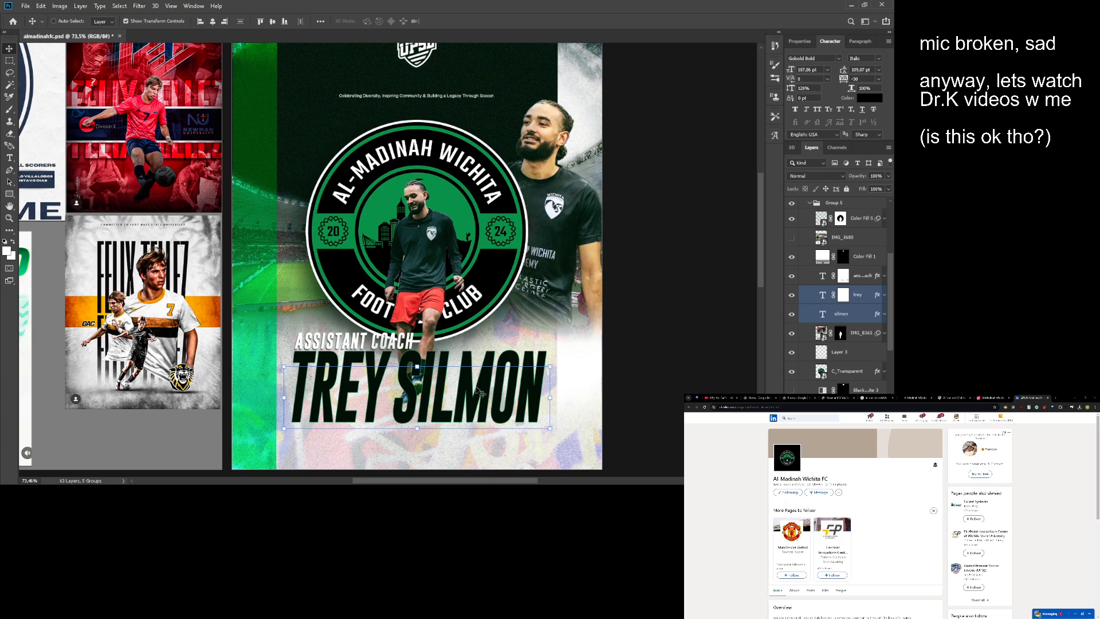
{"action": "left_click_drag", "start_coordinate": [476, 392], "coordinate": [477, 394]}
{"action": "key", "text": "z"}
{"action": "left_click_drag", "start_coordinate": [478, 342], "coordinate": [468, 342]}
{"action": "left_click_drag", "start_coordinate": [468, 342], "coordinate": [467, 314]}
{"action": "left_click_drag", "start_coordinate": [467, 315], "coordinate": [470, 313]}
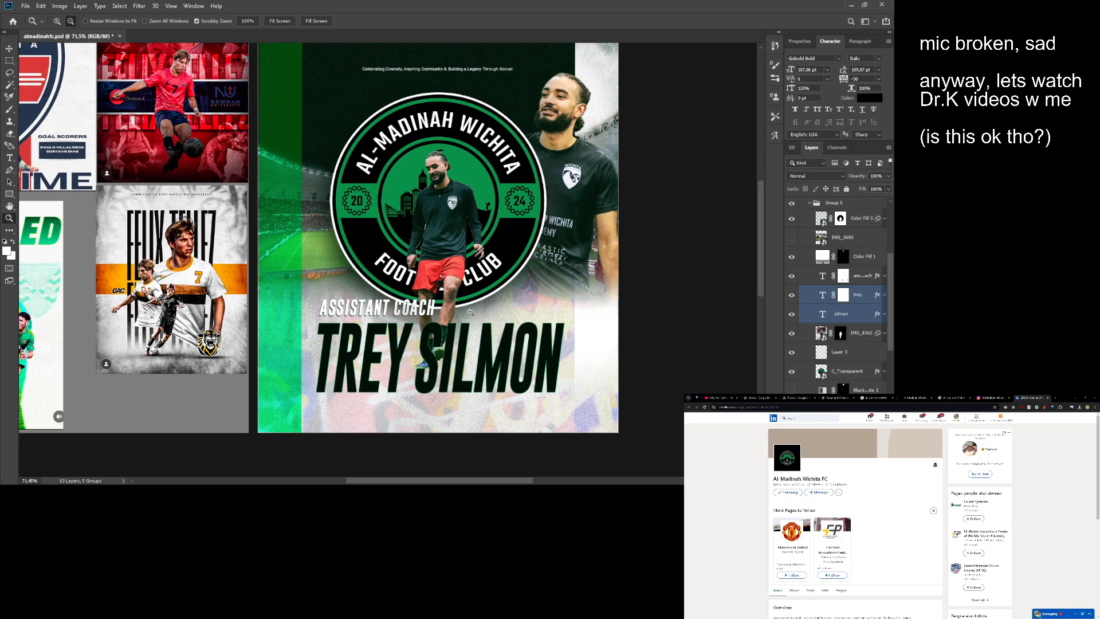
{"action": "left_click_drag", "start_coordinate": [462, 310], "coordinate": [458, 310]}
{"action": "left_click_drag", "start_coordinate": [458, 310], "coordinate": [447, 337]}
{"action": "left_click_drag", "start_coordinate": [447, 338], "coordinate": [328, 312]}
{"action": "left_click_drag", "start_coordinate": [338, 320], "coordinate": [433, 284]}
{"action": "key", "text": "ctrl+s"}
- Collapse Group 5 and check how far its bounding box extends beyond the Al-Madinah artboard
{"action": "left_click_drag", "start_coordinate": [432, 283], "coordinate": [423, 283]}
{"action": "scroll", "coordinate": [868, 224], "scroll_direction": "up", "scroll_amount": 3}
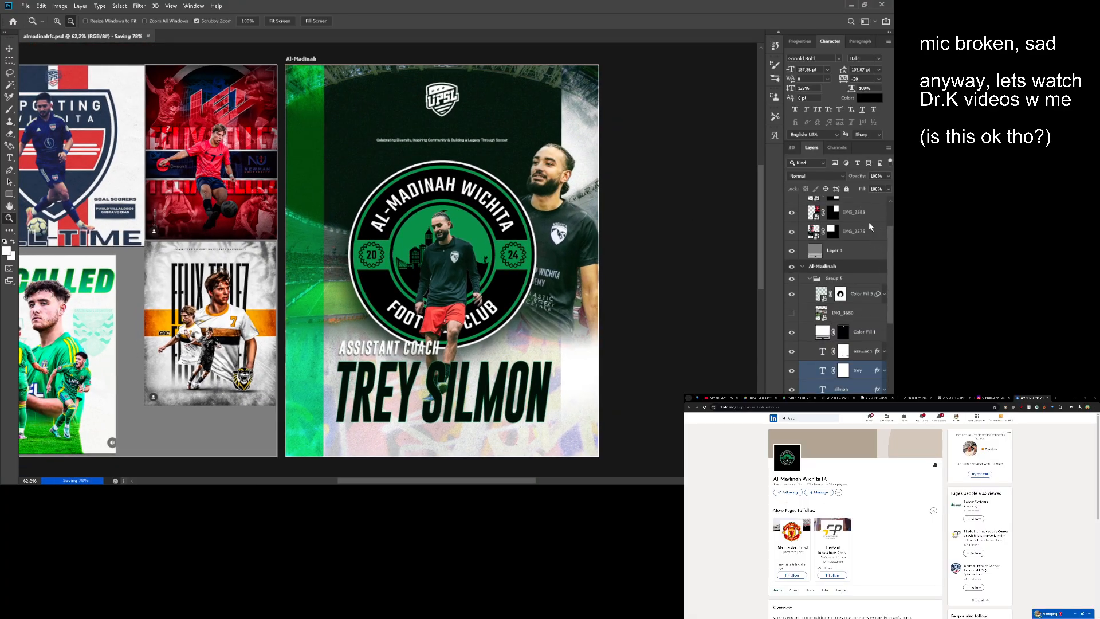
{"action": "left_click", "coordinate": [809, 278]}
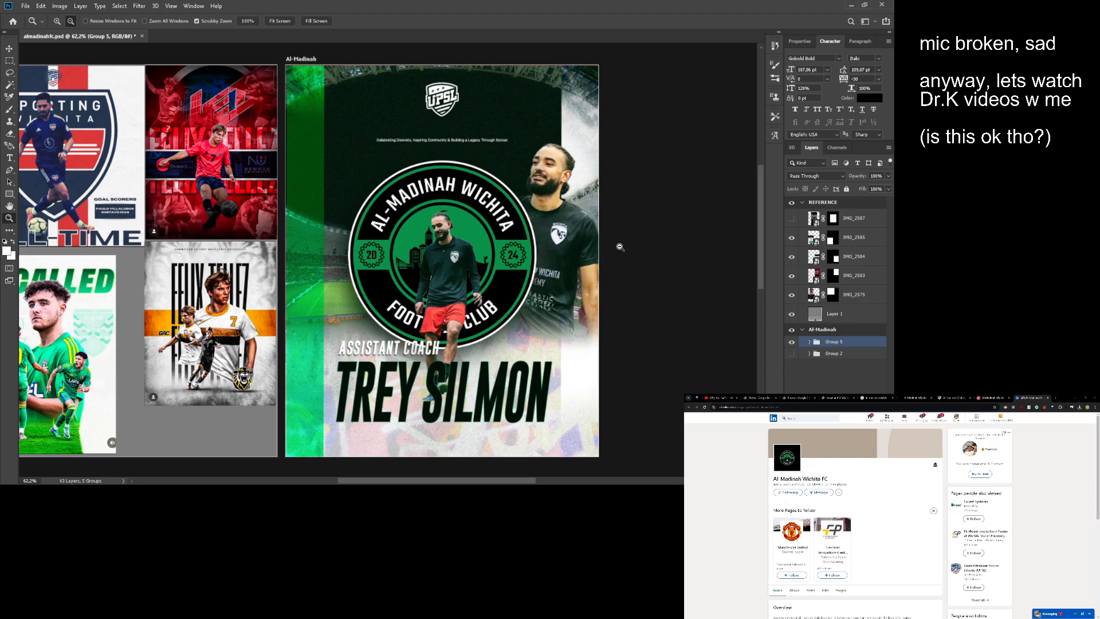
{"action": "left_click_drag", "start_coordinate": [532, 242], "coordinate": [538, 232]}
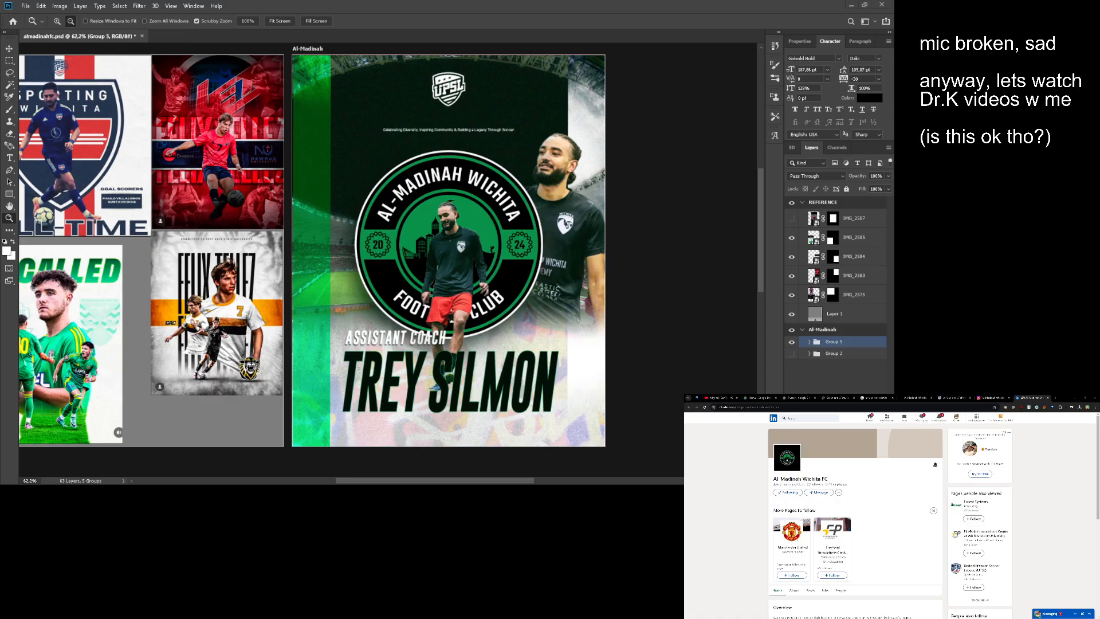
{"action": "left_click_drag", "start_coordinate": [594, 116], "coordinate": [514, 166]}
{"action": "key", "text": "v"}
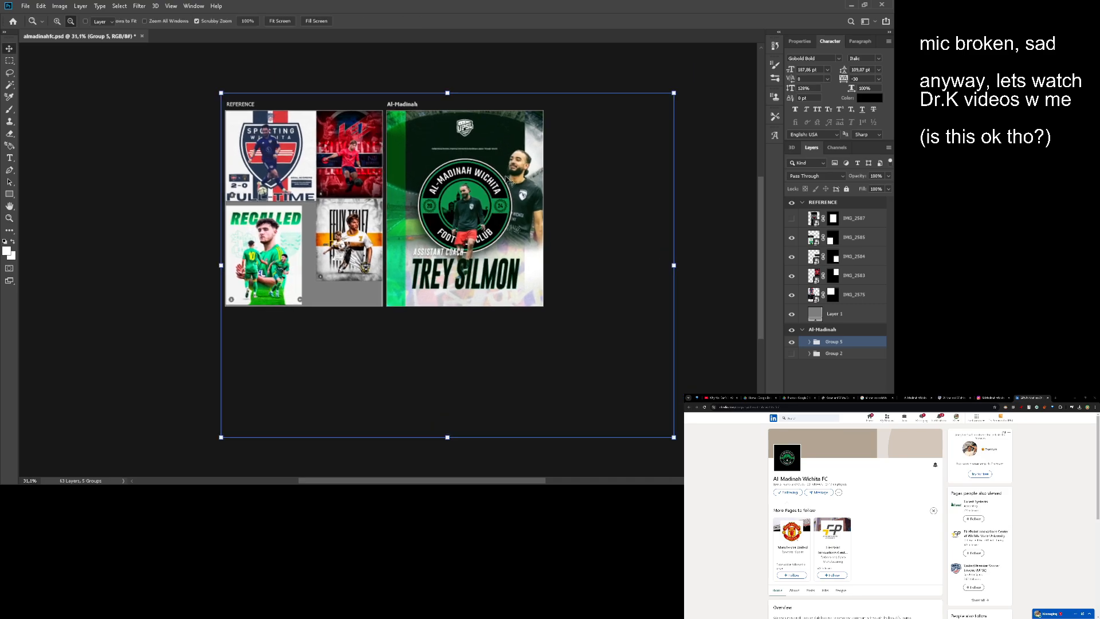
{"action": "left_click", "coordinate": [629, 217]}
{"action": "left_click", "coordinate": [809, 342]}
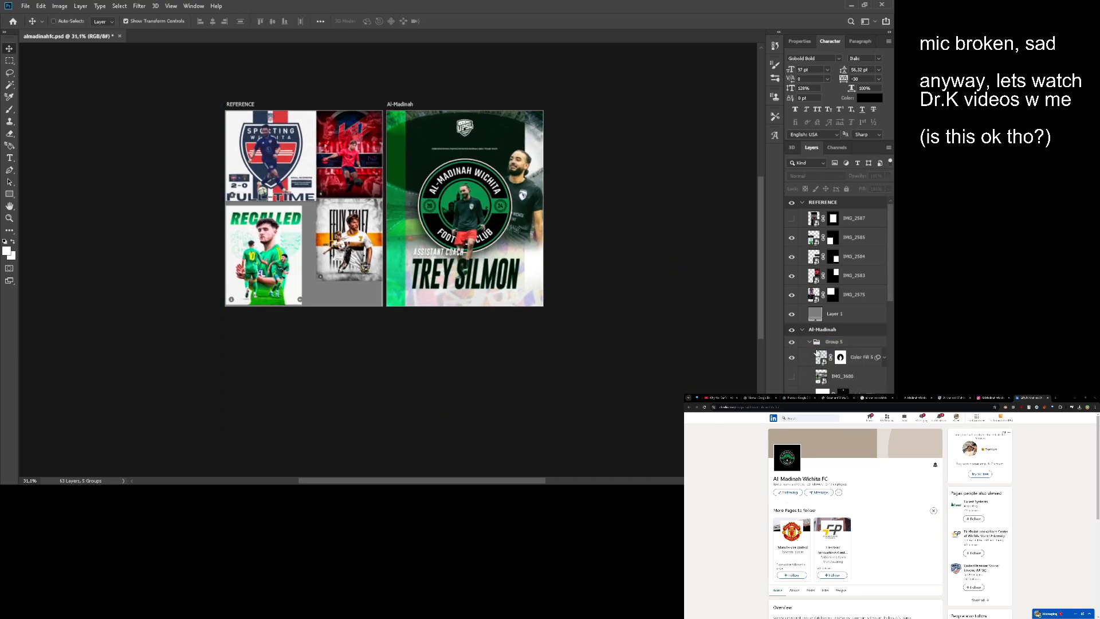
- Try to crop the Color Fill 5 overlay with an added mask while the whole Al-Madinah artboard is selected, and undo it
{"action": "left_click", "coordinate": [837, 331]}
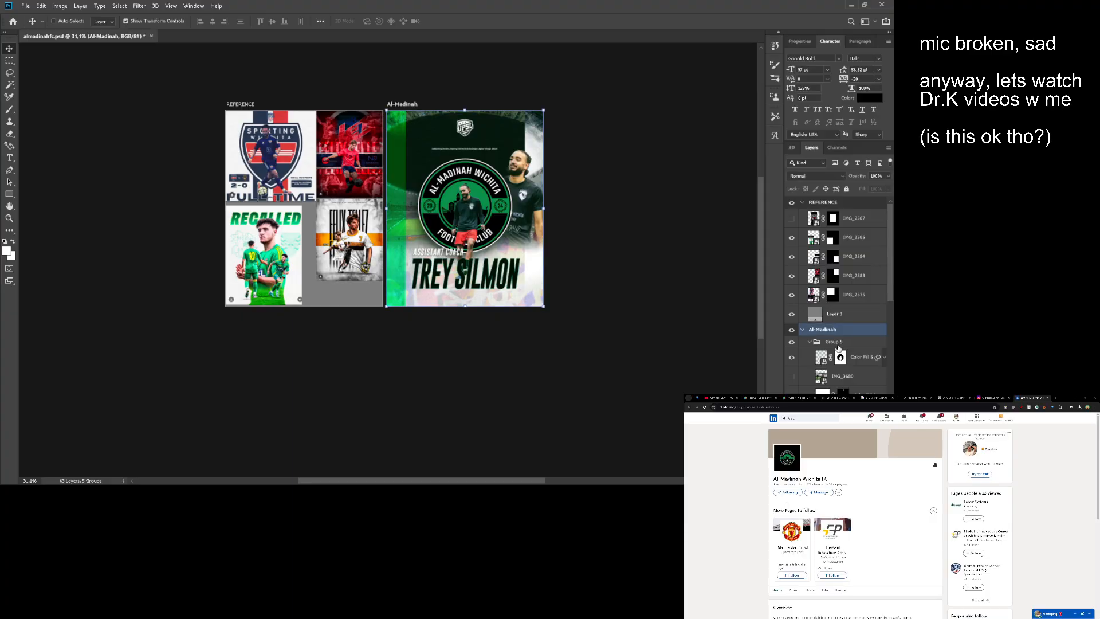
{"action": "left_click", "coordinate": [832, 342]}
{"action": "left_click", "coordinate": [824, 359]}
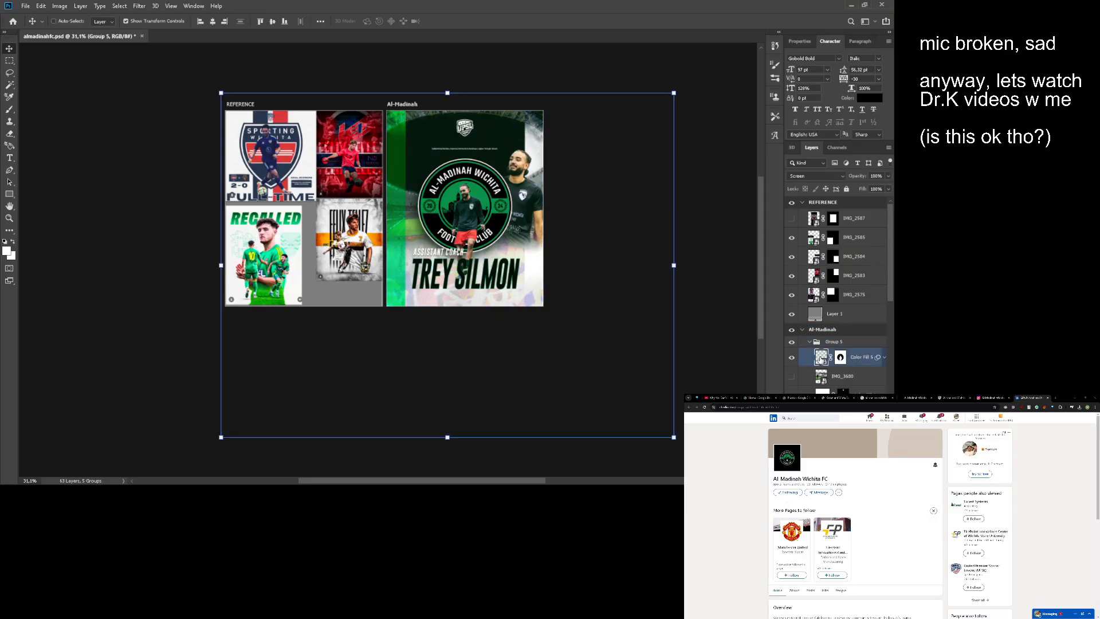
{"action": "key", "text": "z"}
{"action": "key", "text": "a"}
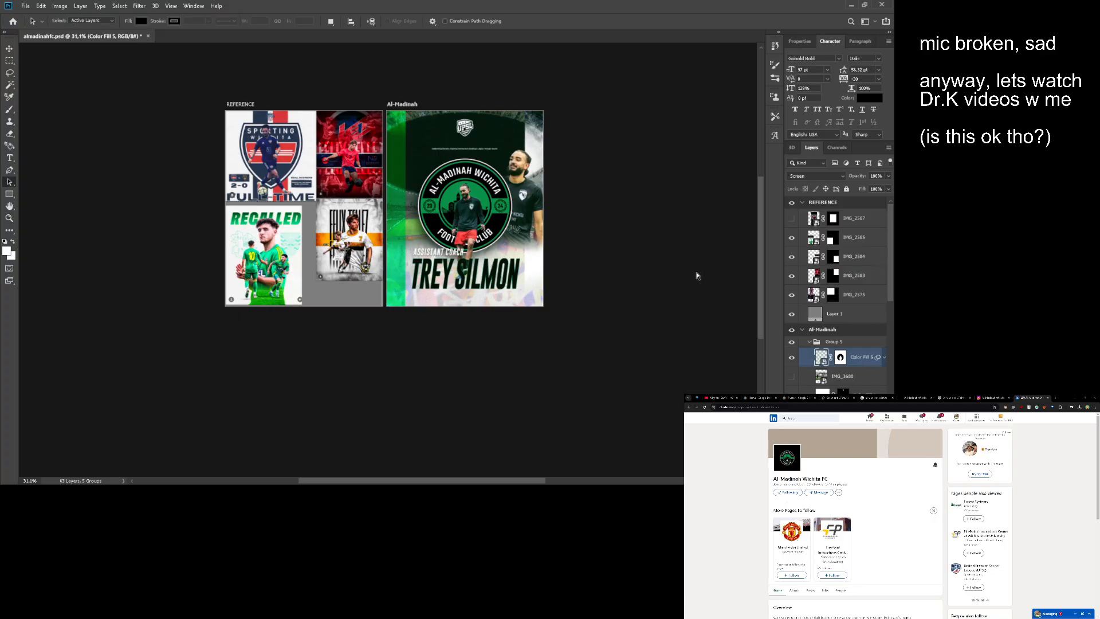
{"action": "key", "text": "ctrl+a"}
{"action": "left_click", "coordinate": [840, 357]}
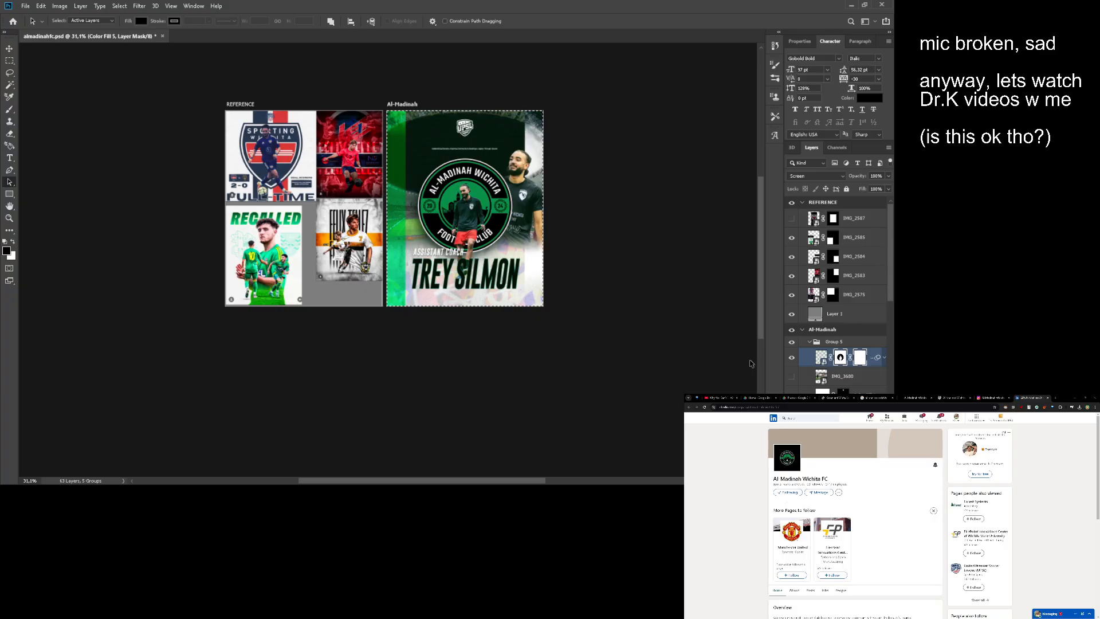
{"action": "key", "text": "z"}
{"action": "mouse_move", "coordinate": [498, 140]}
{"action": "left_mouse_down"}
{"action": "mouse_move", "coordinate": [533, 143]}
{"action": "mouse_move", "coordinate": [513, 150]}
{"action": "left_mouse_up"}
{"action": "left_click", "coordinate": [514, 149], "text": "alt"}
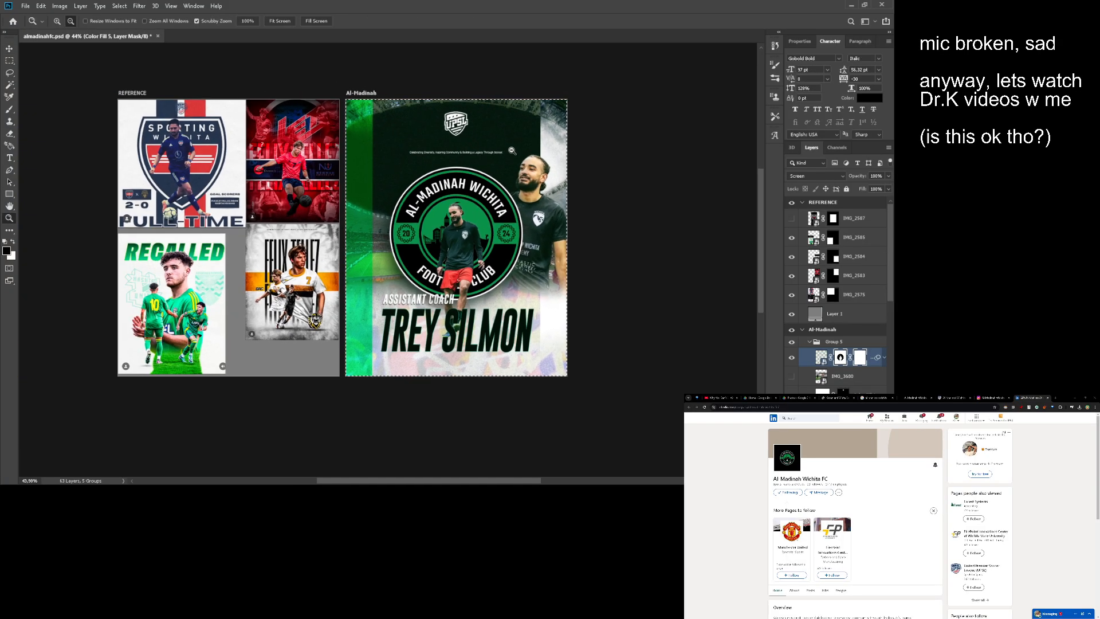
{"action": "key", "text": "m"}
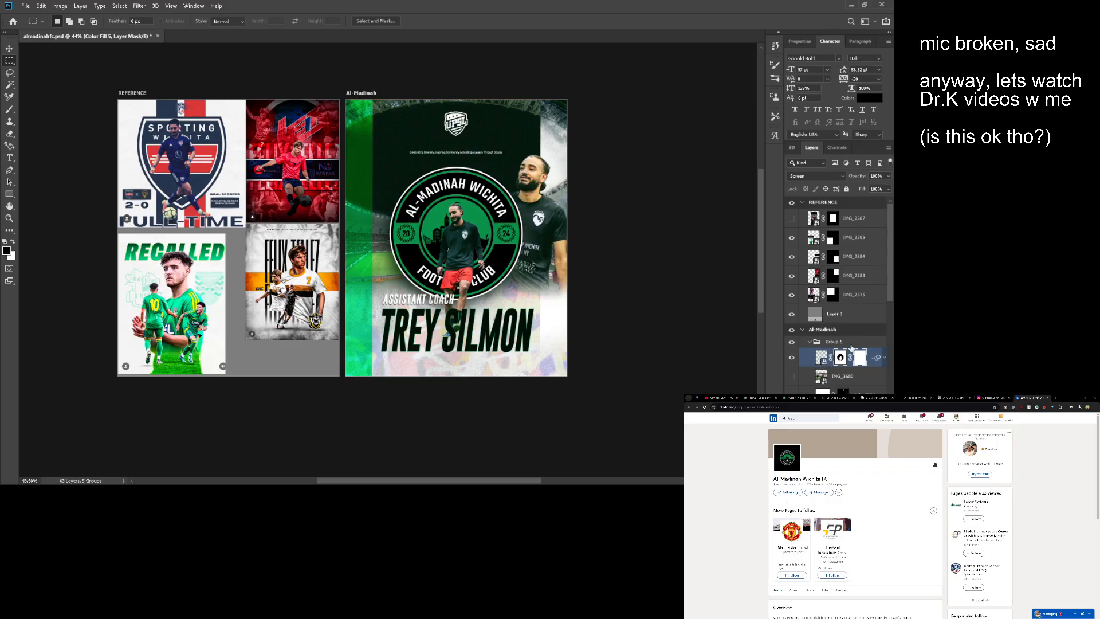
{"action": "left_click", "coordinate": [837, 342]}
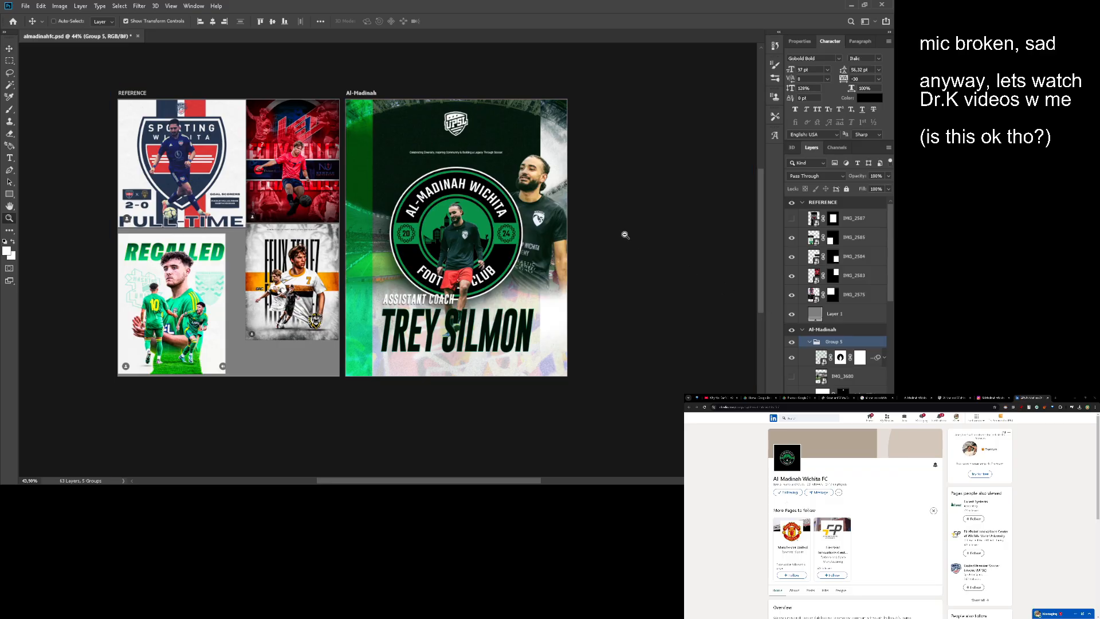
{"action": "key", "text": "z"}
{"action": "left_click_drag", "start_coordinate": [621, 233], "coordinate": [601, 250]}
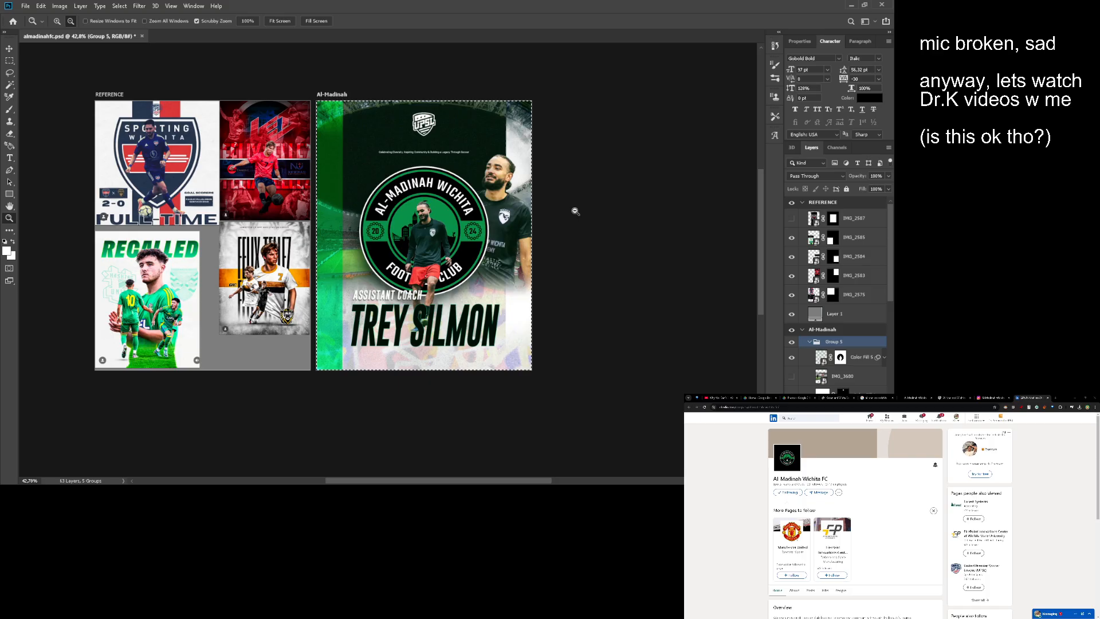
- Recheck Group 5's bounds and compare the poster with the Color Fill 5 overlay hidden and shown
{"action": "key", "text": "v"}
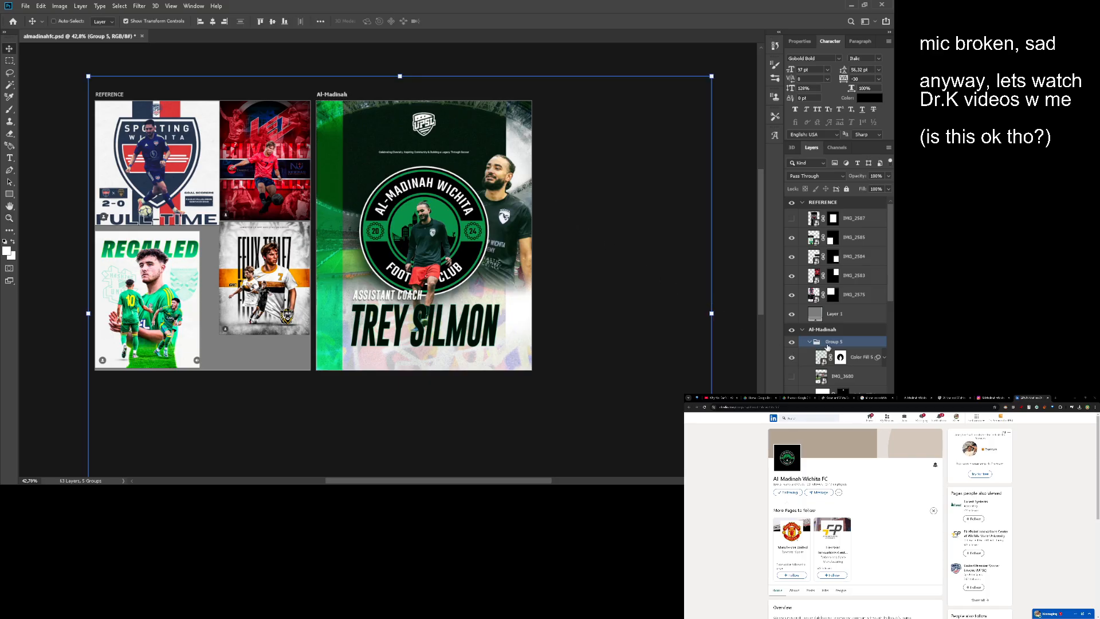
{"action": "left_click", "coordinate": [678, 183], "text": "ctrl"}
{"action": "scroll", "coordinate": [802, 355], "scroll_direction": "down", "scroll_amount": 2}
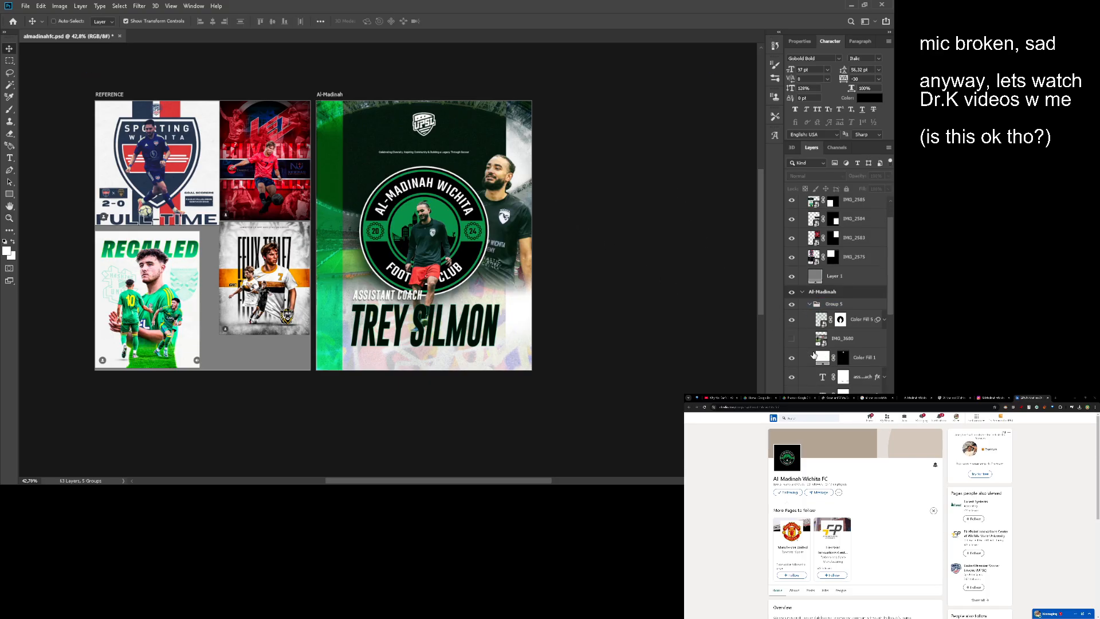
{"action": "left_click", "coordinate": [867, 319]}
{"action": "left_click", "coordinate": [792, 319]}
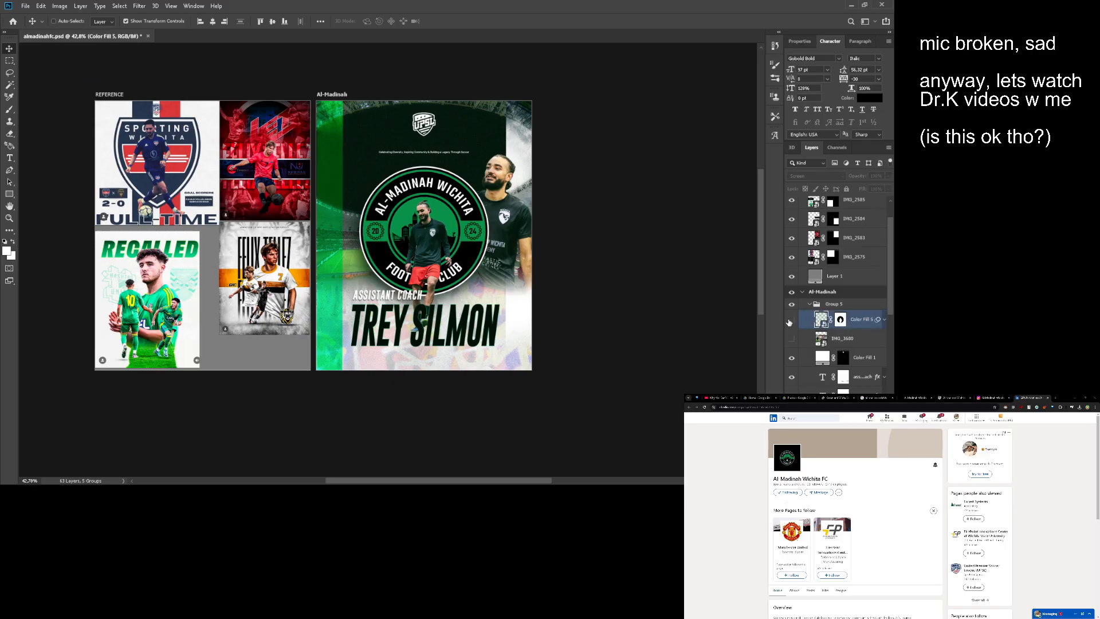
{"action": "left_click", "coordinate": [793, 320]}
{"action": "left_click", "coordinate": [794, 321]}
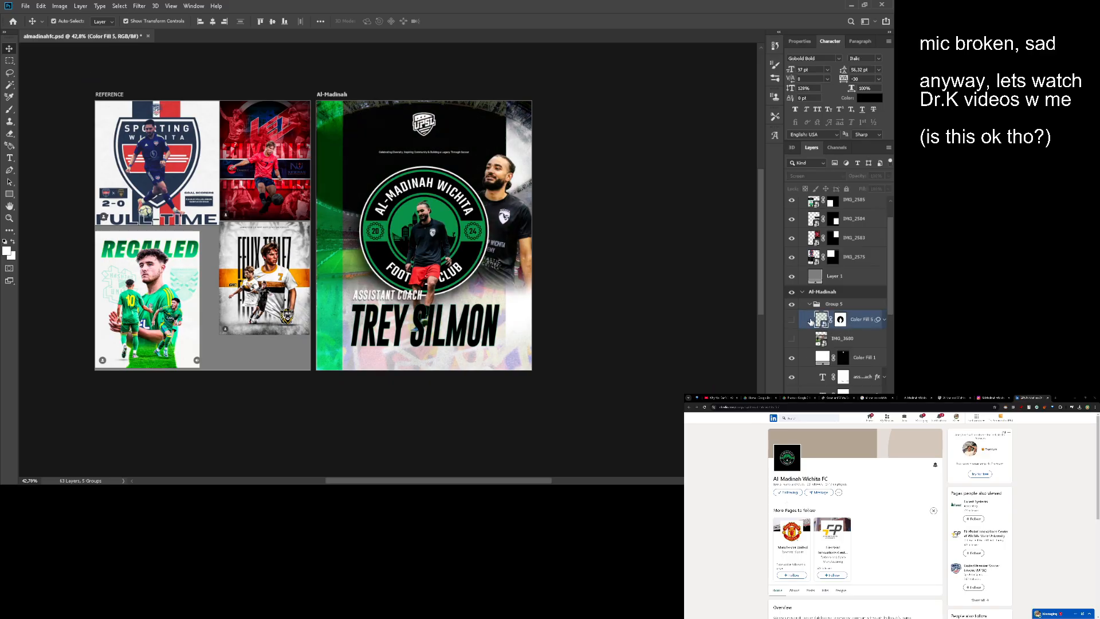
{"action": "left_click", "coordinate": [813, 321], "text": "ctrl"}
{"action": "left_click", "coordinate": [791, 319]}
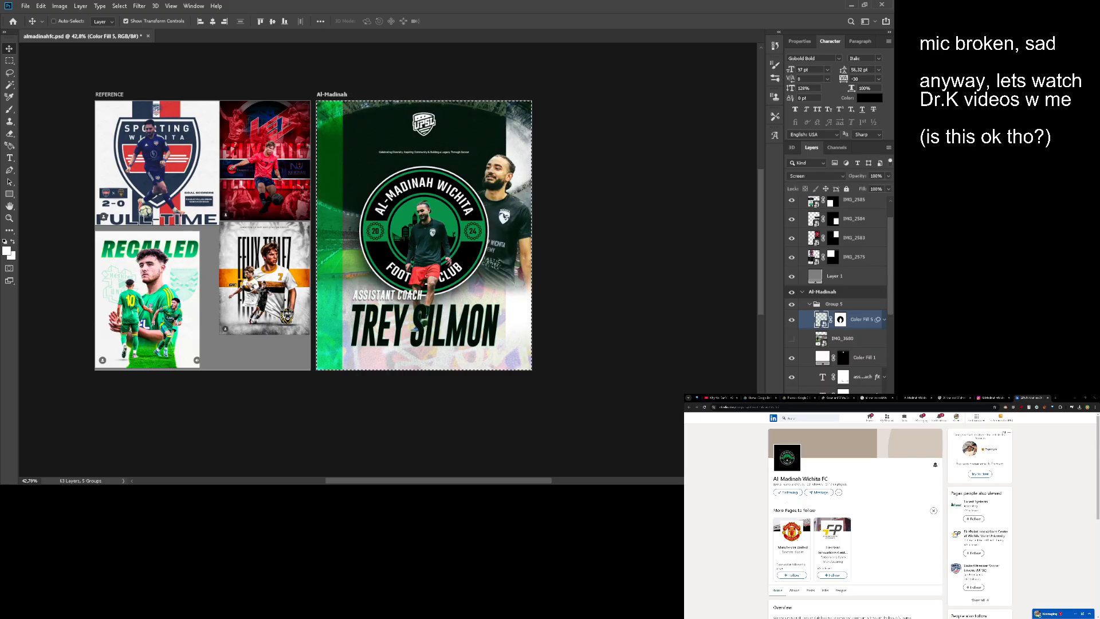
- Try a second mask on Color Fill 5 with the artboard selection and with its inverse, undoing each mask
{"action": "left_click", "coordinate": [827, 480]}
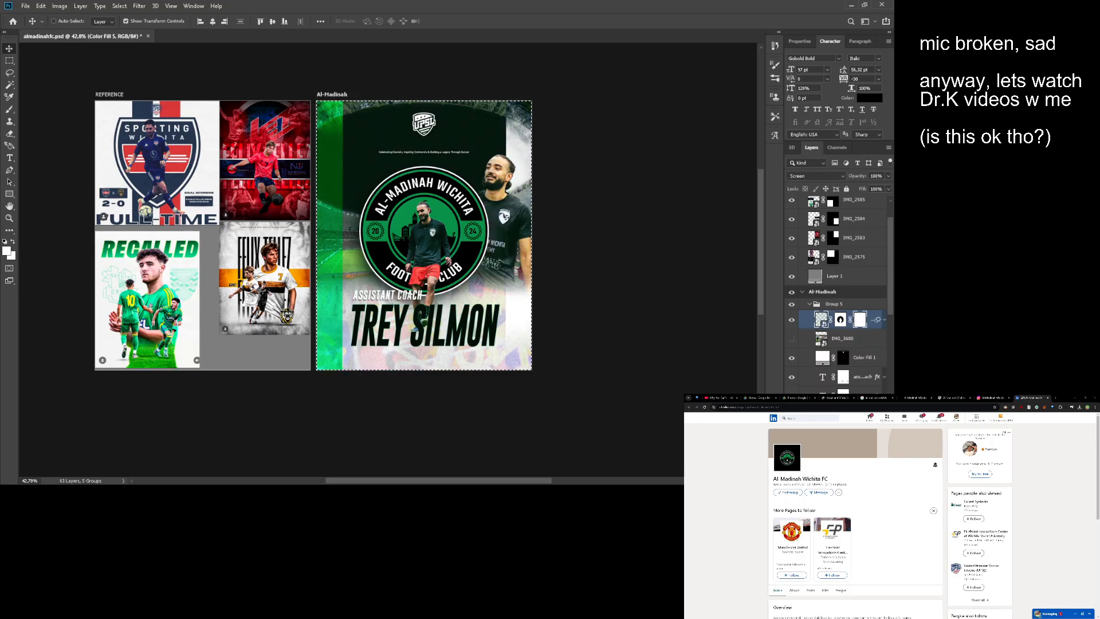
{"action": "key", "text": "ctrl+z"}
{"action": "left_click_drag", "start_coordinate": [444, 211], "coordinate": [479, 223]}
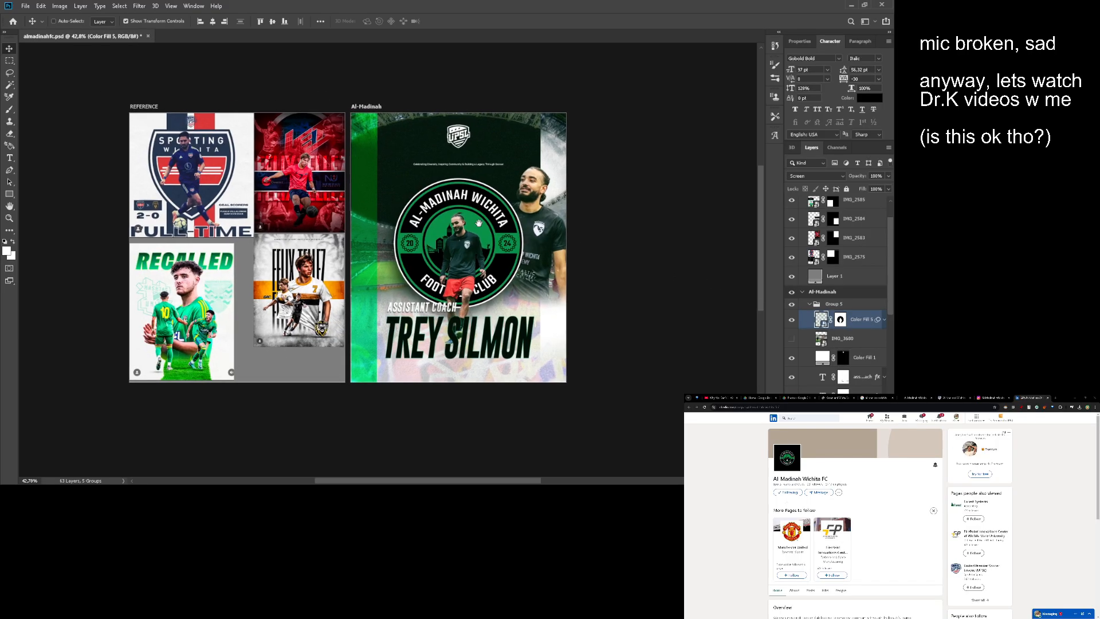
{"action": "key", "text": "m"}
{"action": "scroll", "coordinate": [476, 221], "scroll_direction": "up", "scroll_amount": 1}
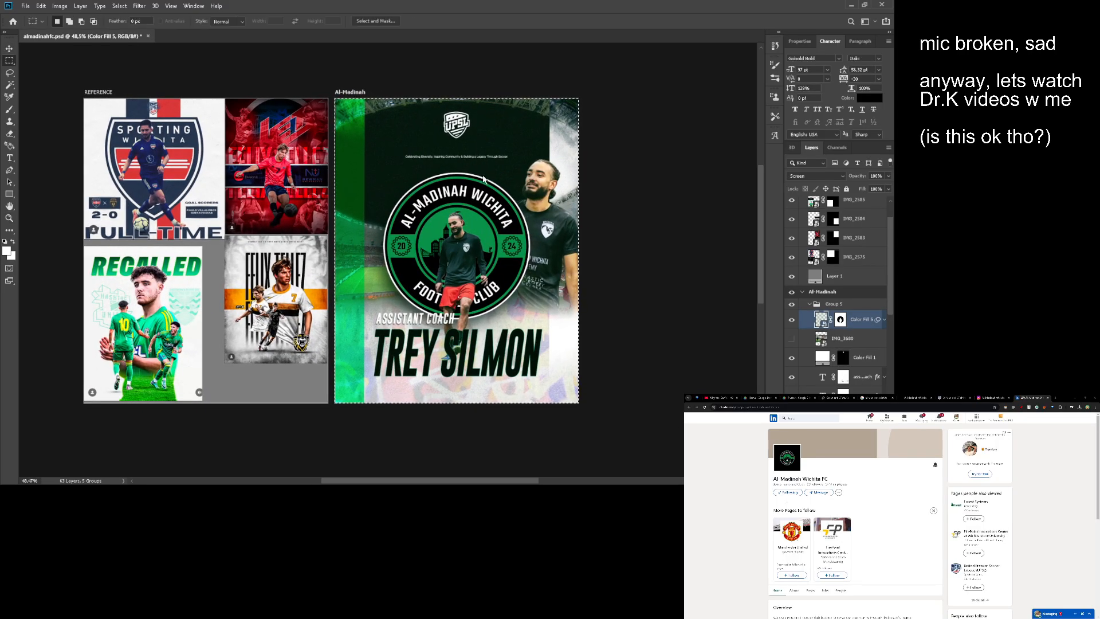
{"action": "key", "text": "ctrl+shift+i"}
{"action": "left_click", "coordinate": [826, 480]}
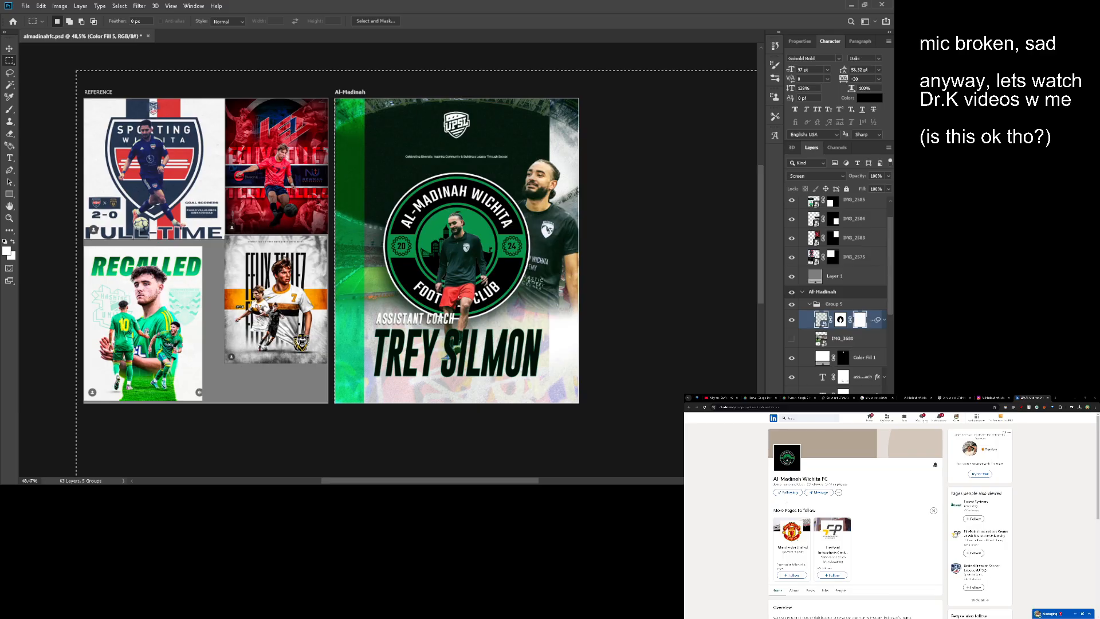
{"action": "key", "text": "ctrl+z"}
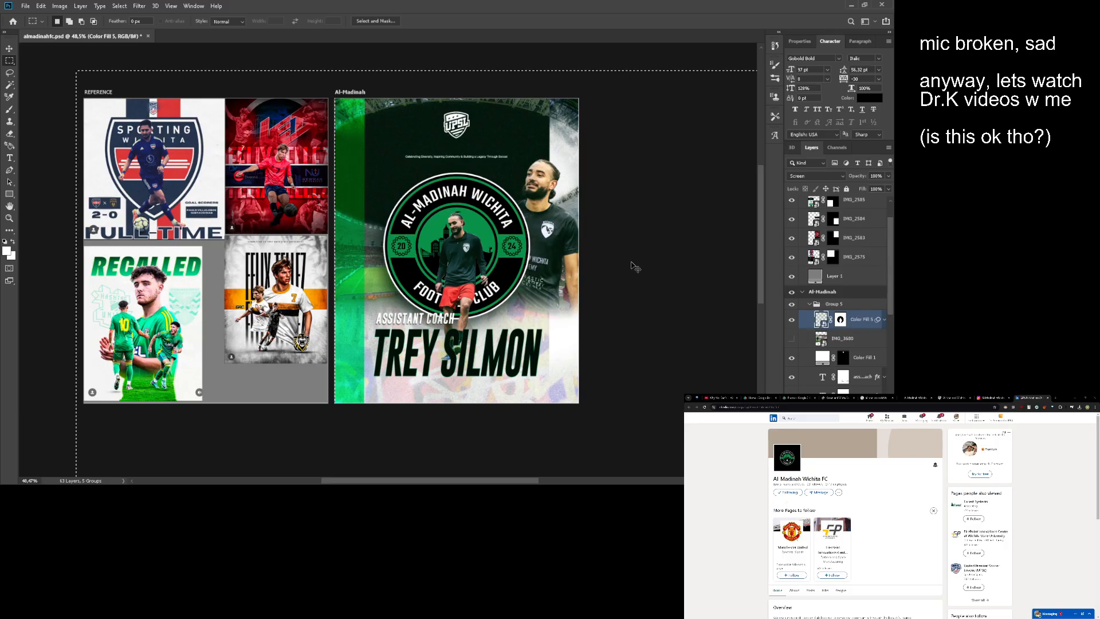
- Copy the artboard-sized area of Color Fill 5 onto a new layer and hide the original overlay layer
{"action": "key", "text": "z"}
{"action": "scroll", "coordinate": [544, 226], "scroll_direction": "up", "scroll_amount": 2}
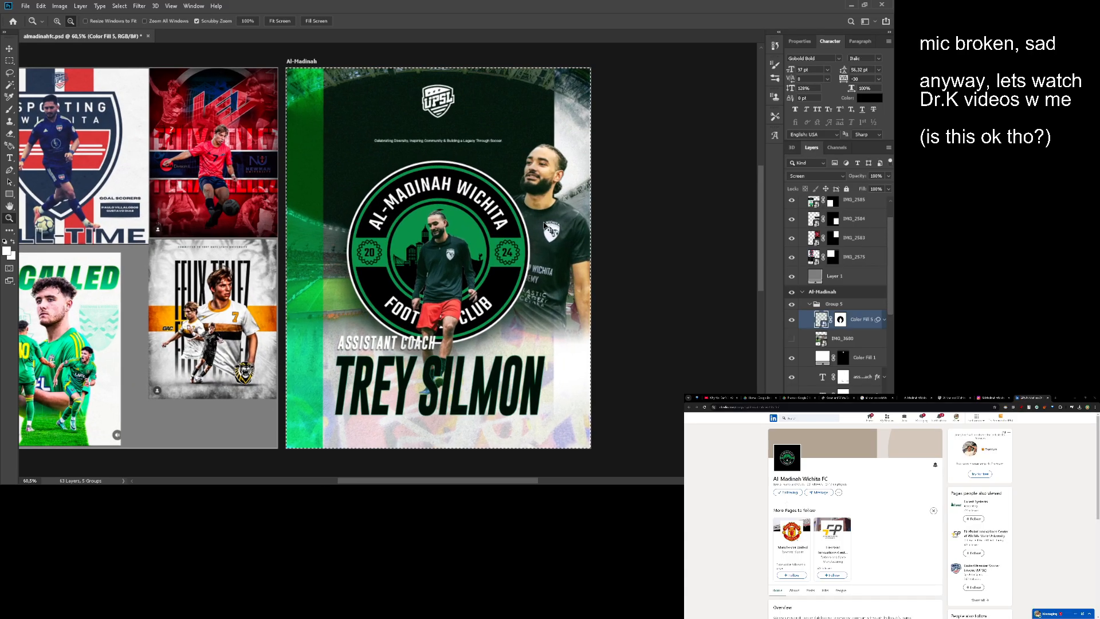
{"action": "key", "text": "ctrl+comma"}
{"action": "key", "text": "m"}
{"action": "key", "text": "ctrl+d"}
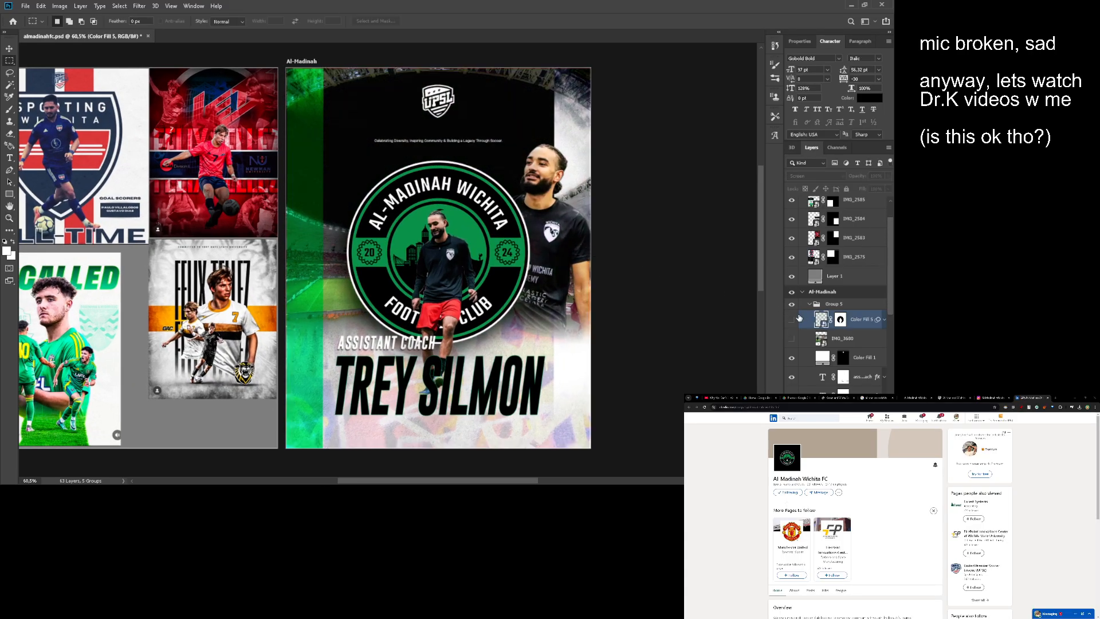
{"action": "left_click", "coordinate": [792, 320]}
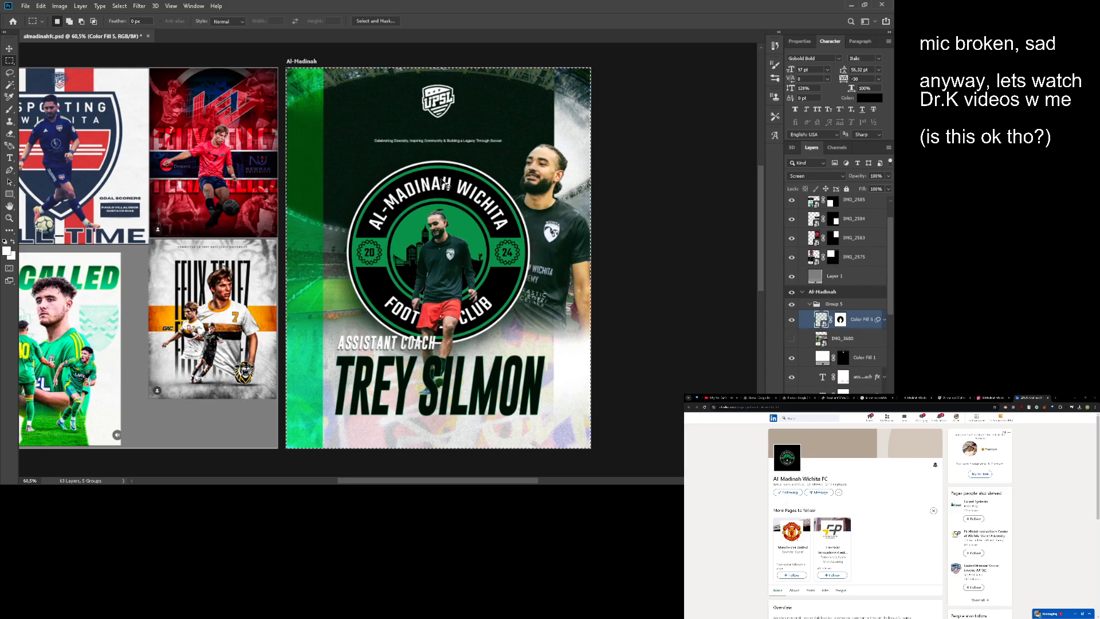
{"action": "key", "text": "ctrl+j"}
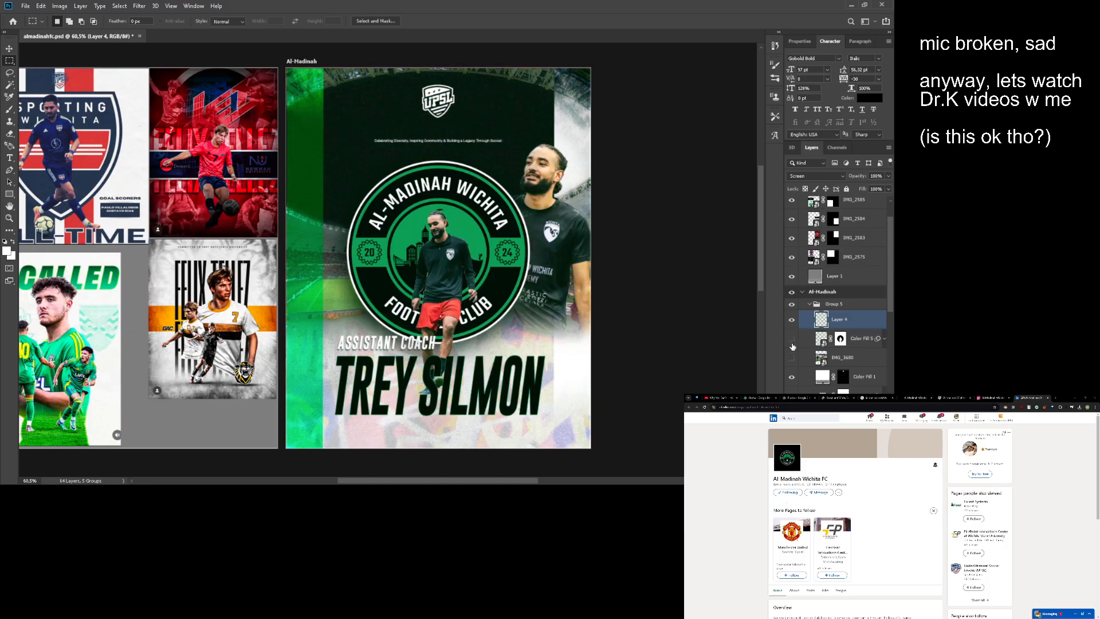
{"action": "key", "text": "z"}
{"action": "left_click_drag", "start_coordinate": [638, 271], "coordinate": [657, 254]}
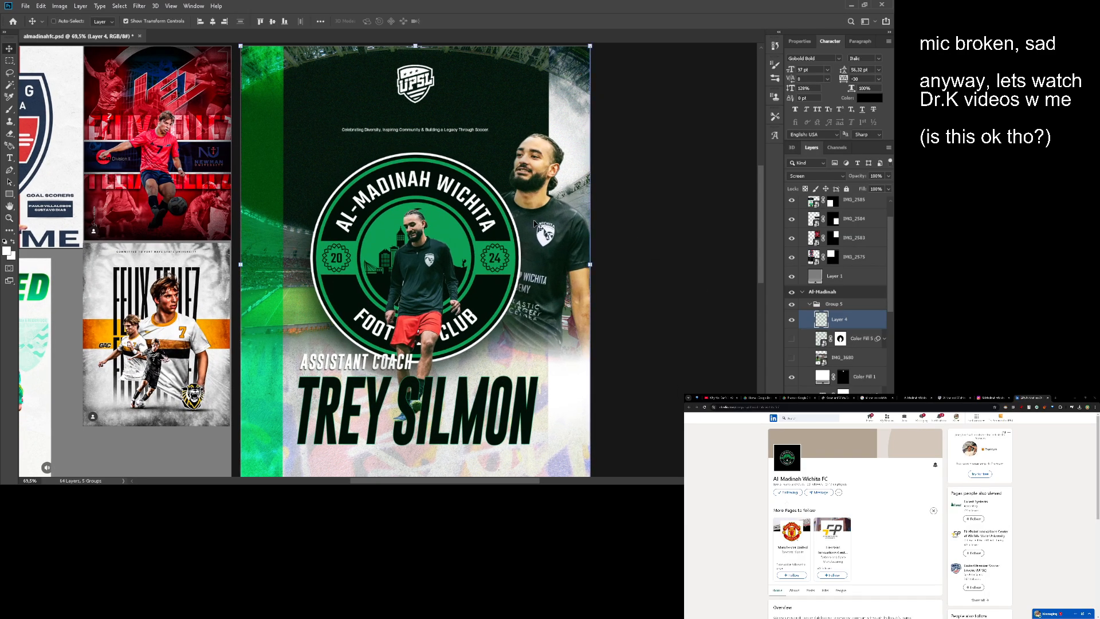
{"action": "left_click_drag", "start_coordinate": [472, 274], "coordinate": [489, 274]}
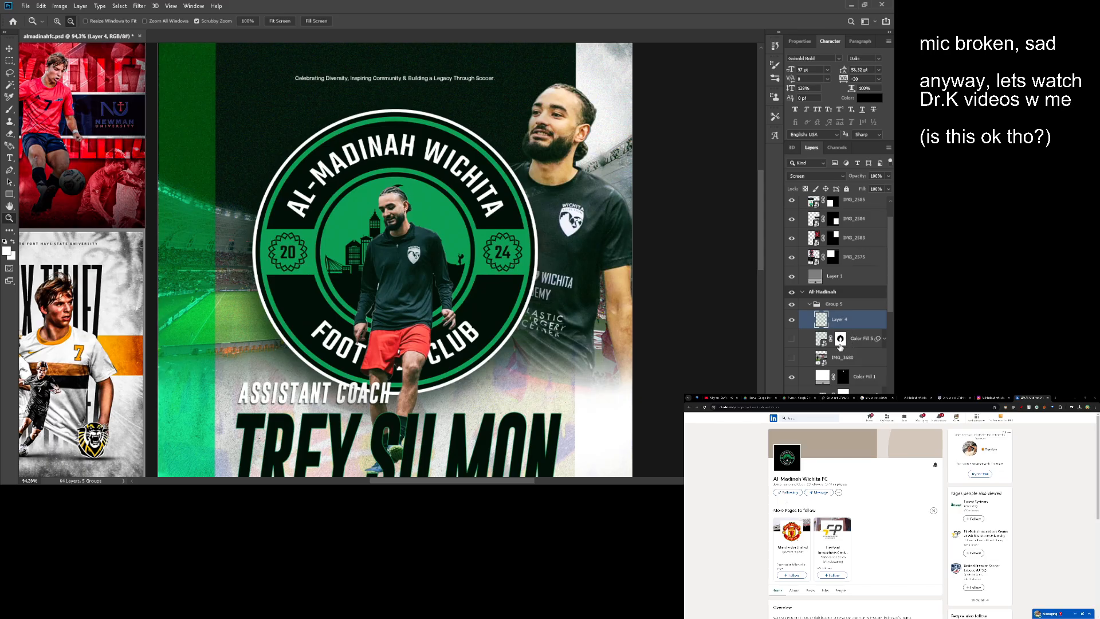
- Add a layer mask matching Color Fill 5's mask to Layer 4 and delete the original Color Fill 5 layer
{"action": "left_click", "coordinate": [840, 342], "text": "ctrl"}
{"action": "left_click", "coordinate": [824, 480]}
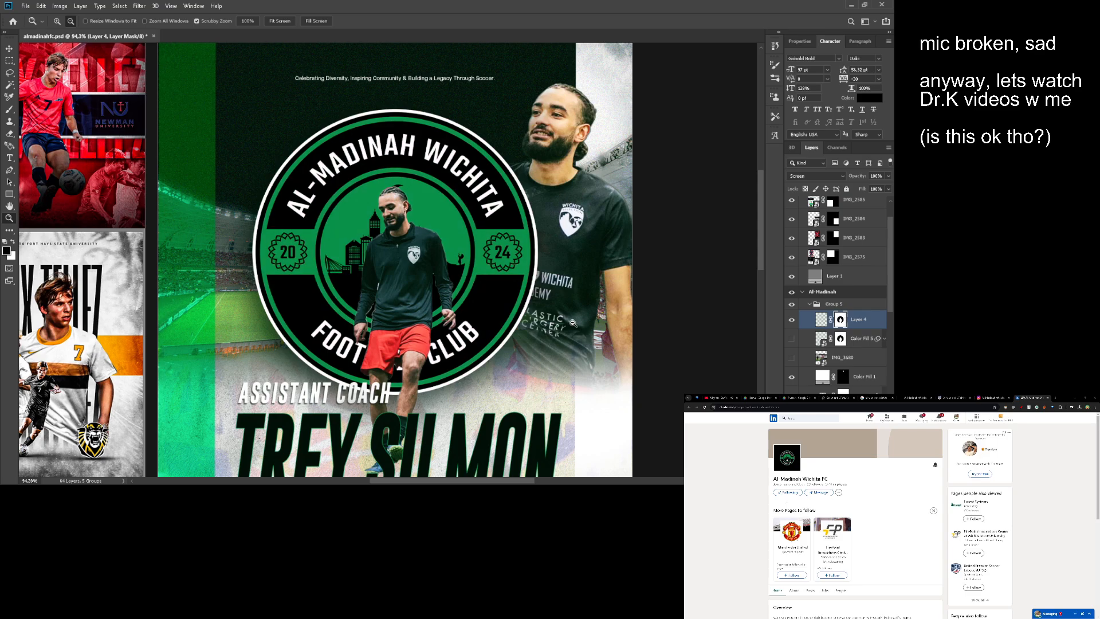
{"action": "left_click_drag", "start_coordinate": [573, 322], "coordinate": [555, 322]}
{"action": "left_click", "coordinate": [869, 340]}
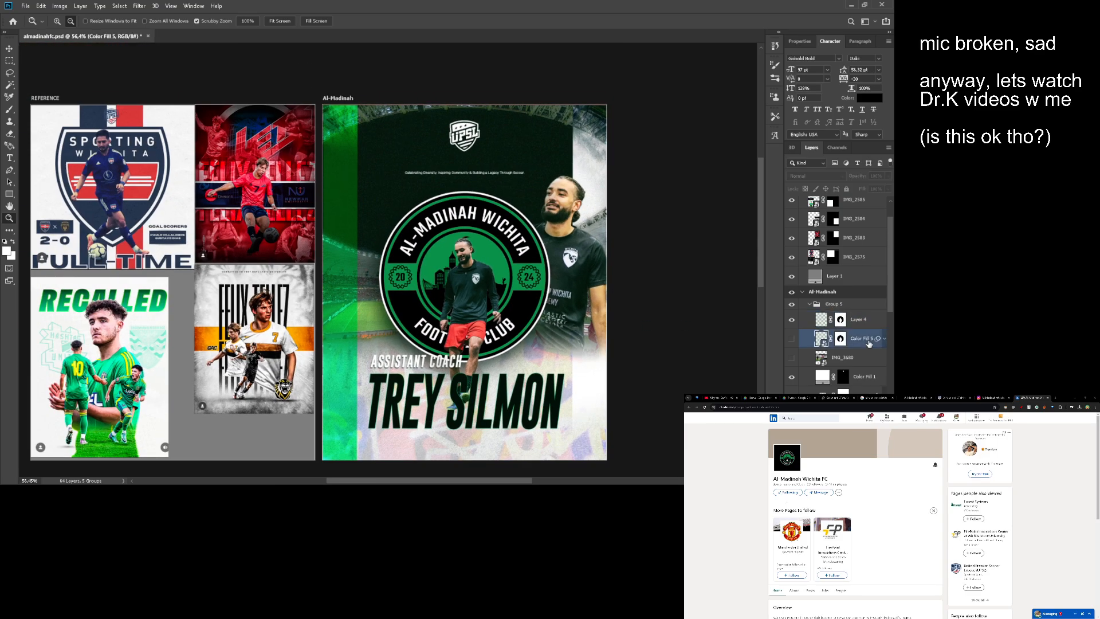
{"action": "key", "text": "Delete"}
- Collapse Group 5 and check its bounding box against the Al-Madinah artboard
{"action": "left_click", "coordinate": [809, 305]}
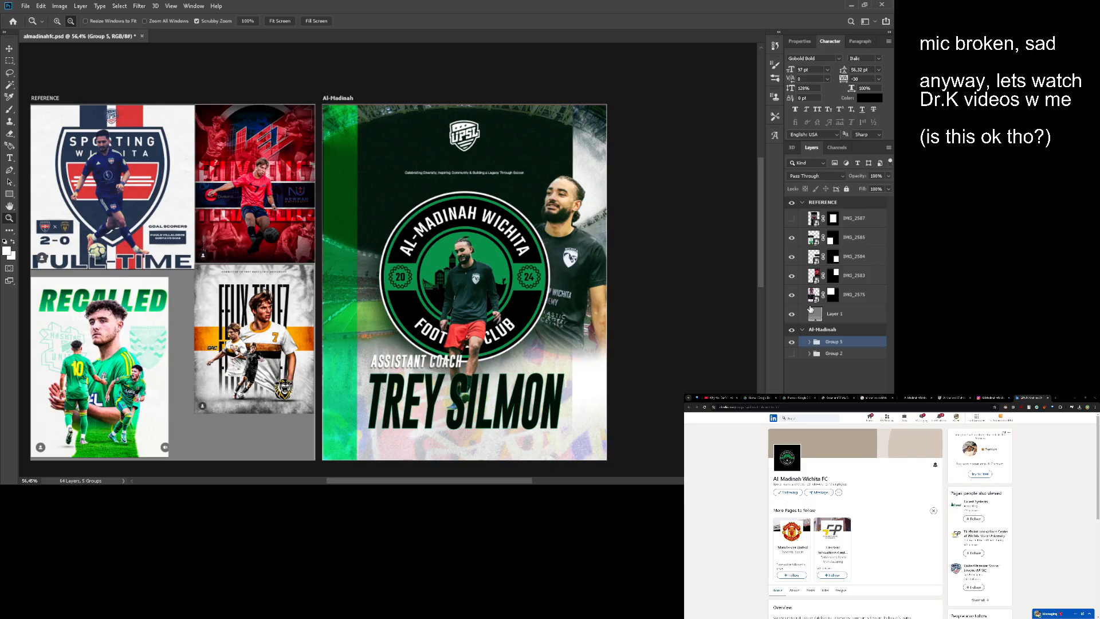
{"action": "key", "text": "v"}
{"action": "left_click_drag", "start_coordinate": [621, 232], "coordinate": [502, 221]}
{"action": "scroll", "coordinate": [530, 215], "scroll_direction": "up", "scroll_amount": 2}
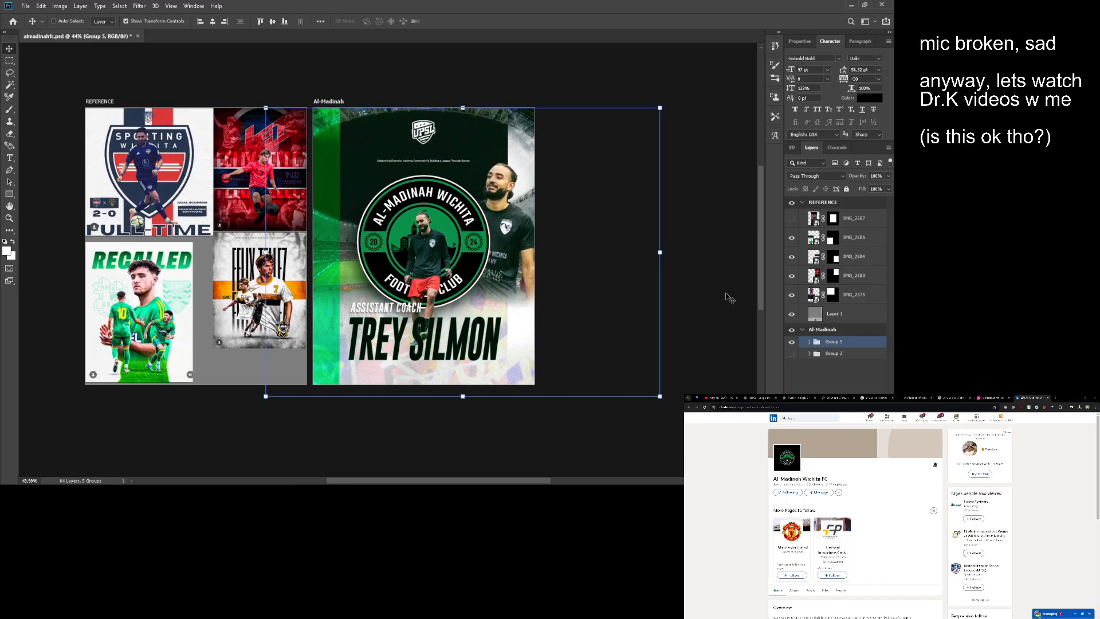
- Expand Group 5 and go through its layers, checking each one's bounding box against the Al-Madinah artboard
{"action": "left_click", "coordinate": [810, 342]}
{"action": "left_click", "coordinate": [821, 363]}
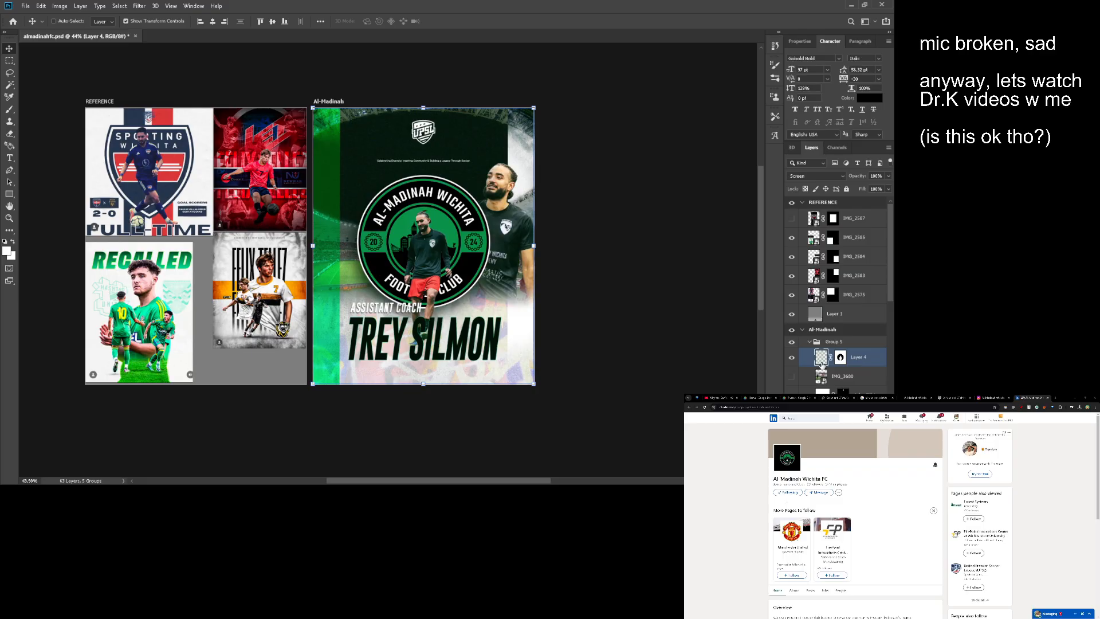
{"action": "scroll", "coordinate": [821, 363], "scroll_direction": "down", "scroll_amount": 3}
{"action": "left_click", "coordinate": [864, 322]}
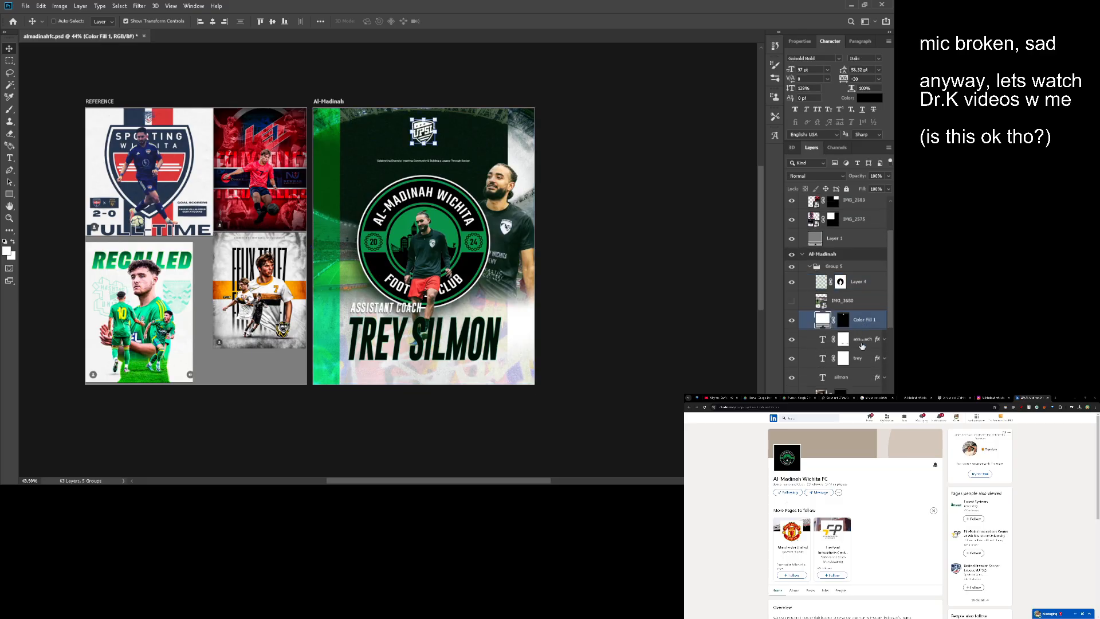
{"action": "left_click", "coordinate": [860, 356]}
{"action": "scroll", "coordinate": [862, 338], "scroll_direction": "down", "scroll_amount": 3}
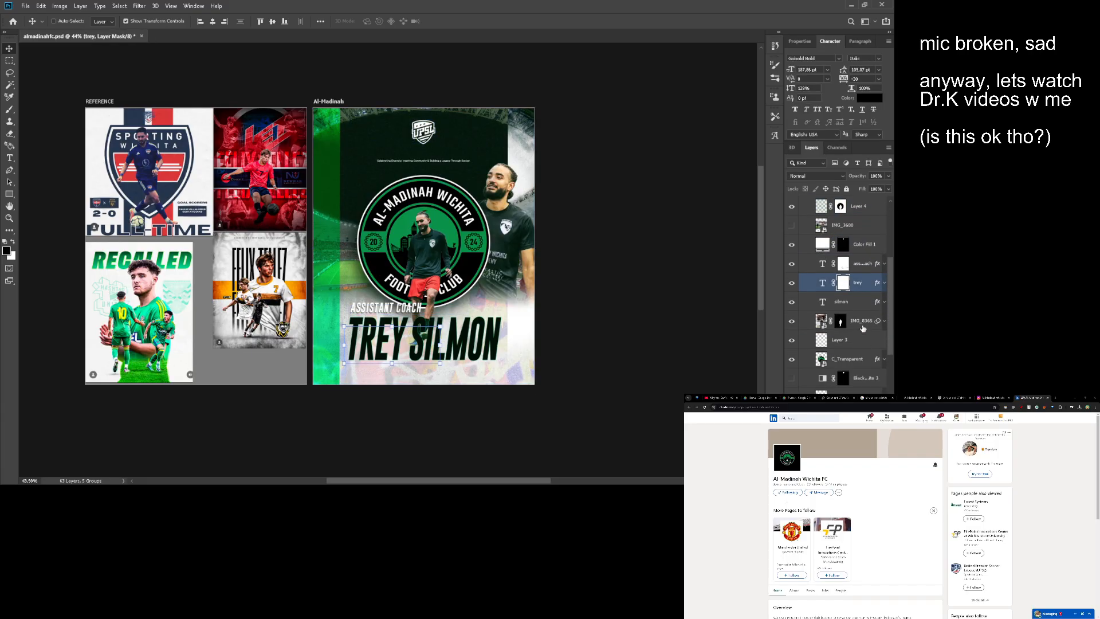
{"action": "left_click", "coordinate": [863, 328]}
{"action": "left_click", "coordinate": [860, 389]}
{"action": "scroll", "coordinate": [862, 344], "scroll_direction": "down", "scroll_amount": 3}
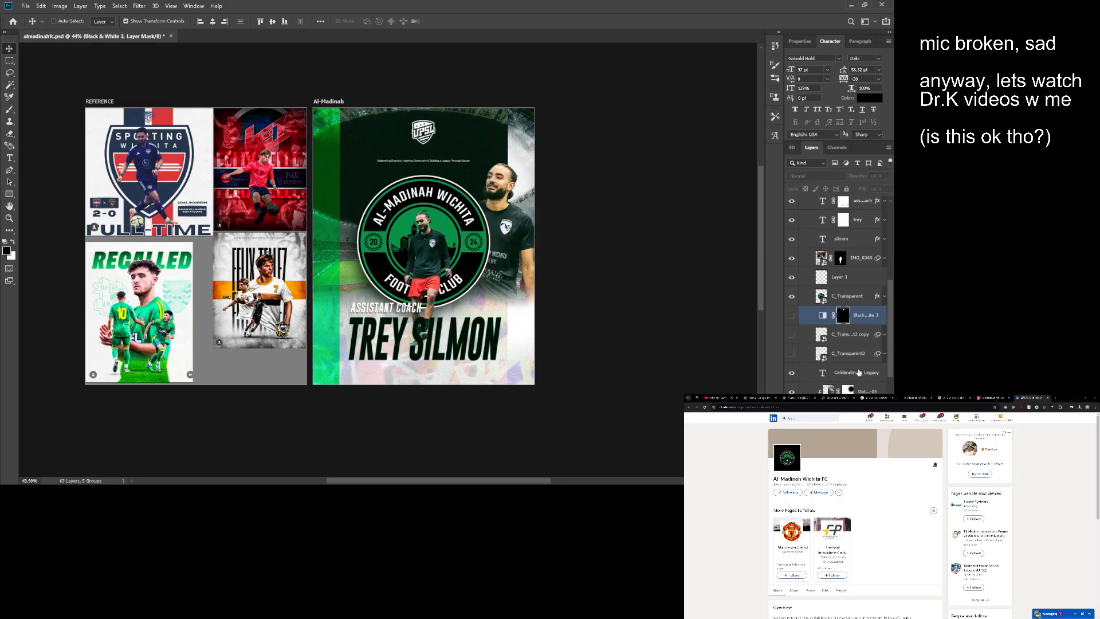
{"action": "left_click", "coordinate": [863, 369]}
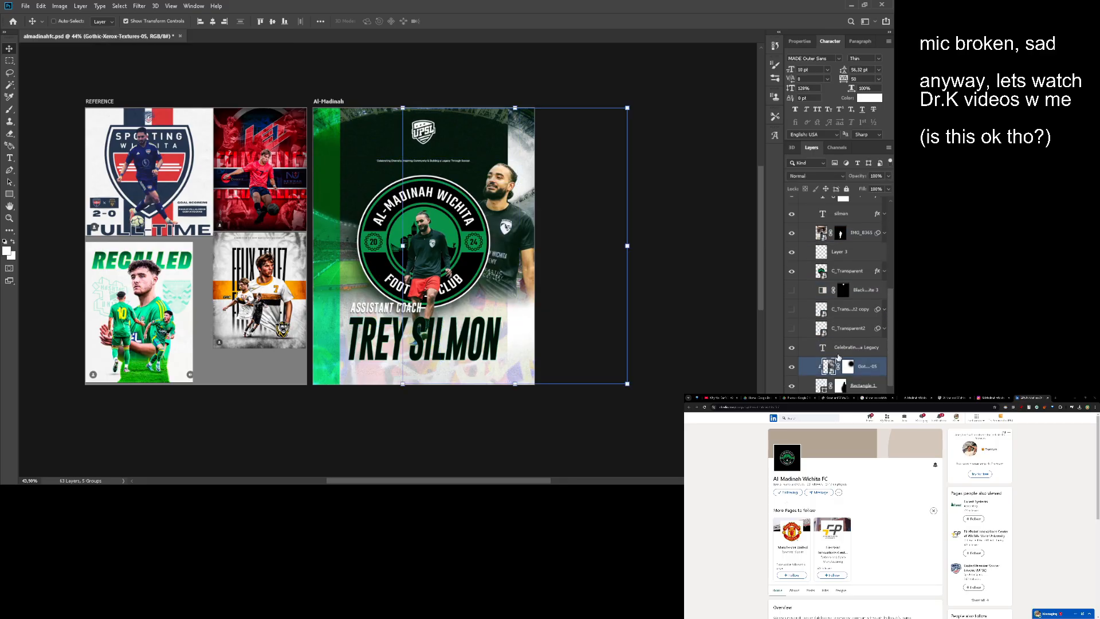
- Delete the layer mask of the clipped Gothic-Xerox-Textures-05 layer above Rectangle 1
{"action": "left_click_drag", "start_coordinate": [554, 257], "coordinate": [614, 264]}
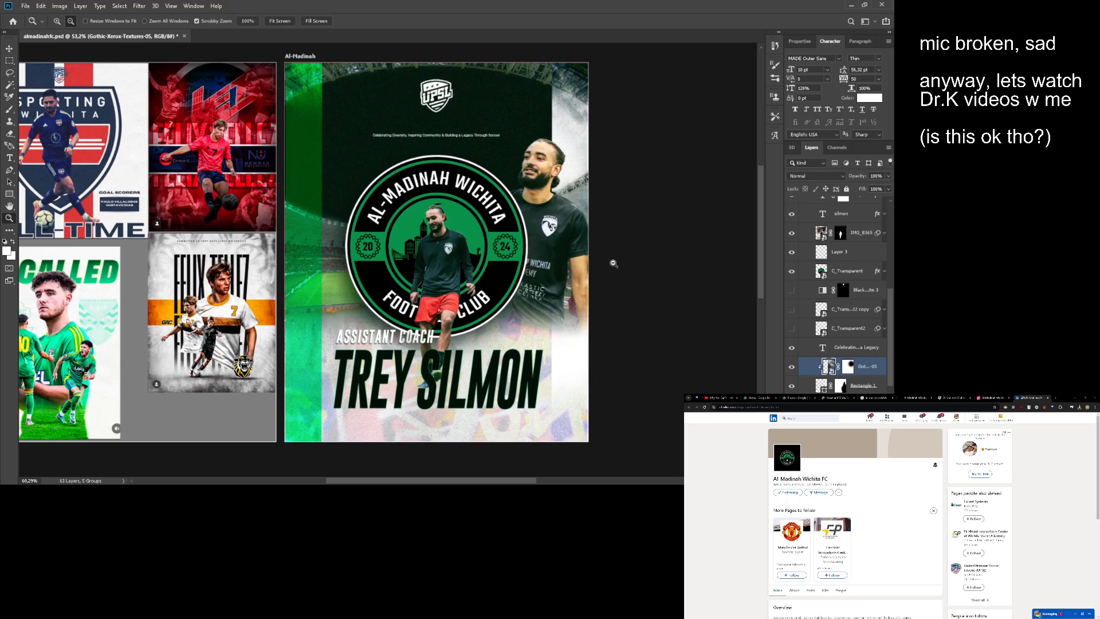
{"action": "left_click", "coordinate": [829, 368], "text": "ctrl"}
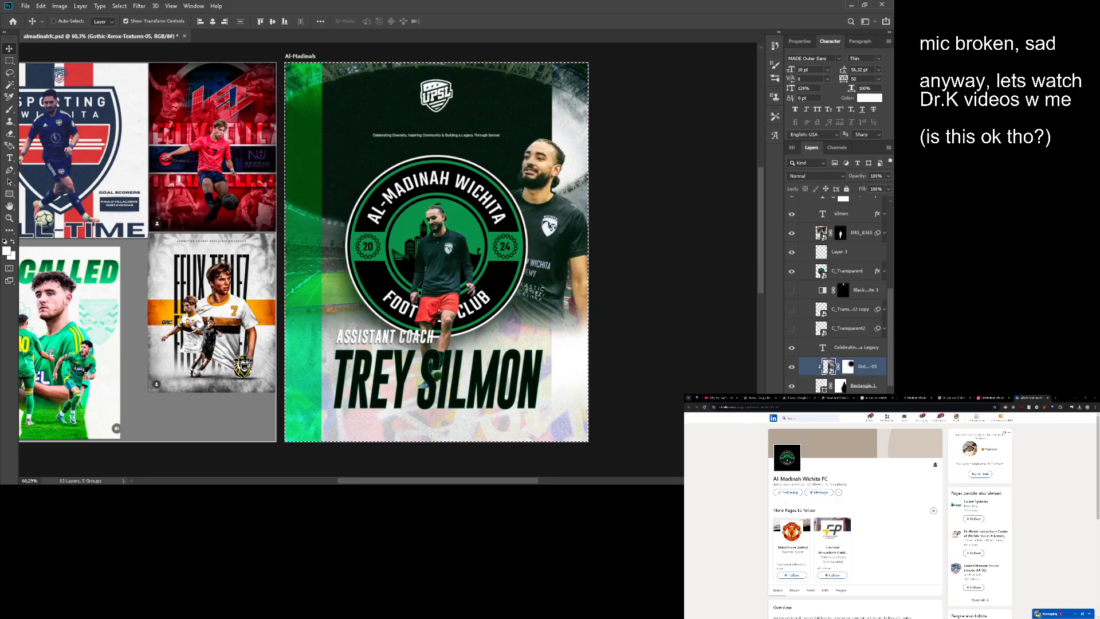
{"action": "left_click", "coordinate": [846, 365]}
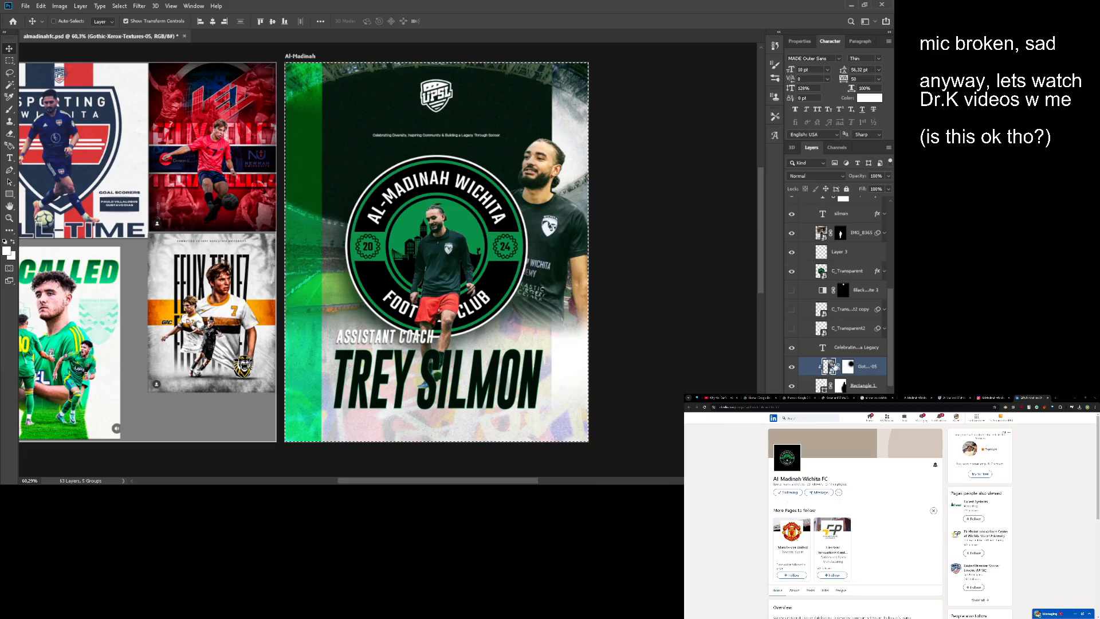
{"action": "key", "text": "e"}
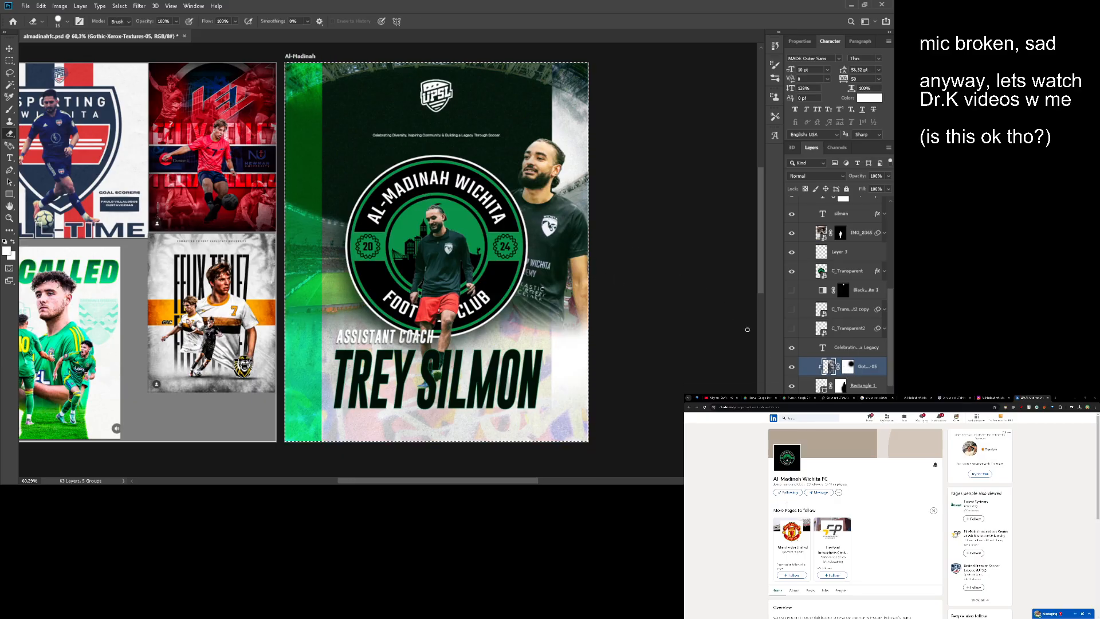
{"action": "left_click", "coordinate": [848, 369]}
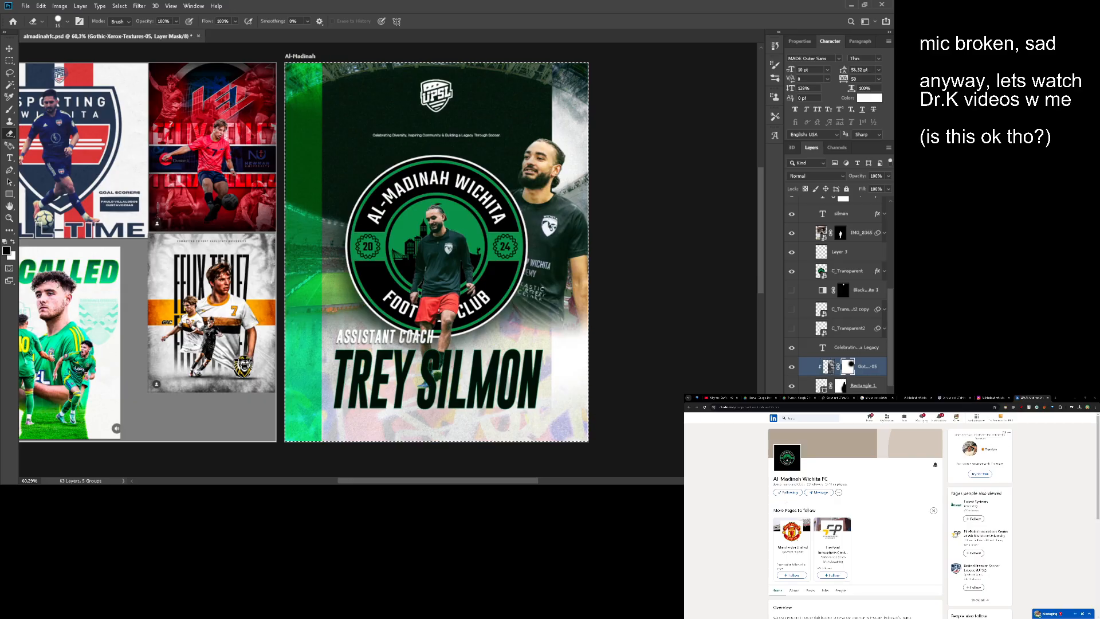
{"action": "key", "text": "Delete"}
{"action": "left_click_drag", "start_coordinate": [612, 267], "coordinate": [579, 271]}
{"action": "key", "text": "v"}
{"action": "key", "text": "z"}
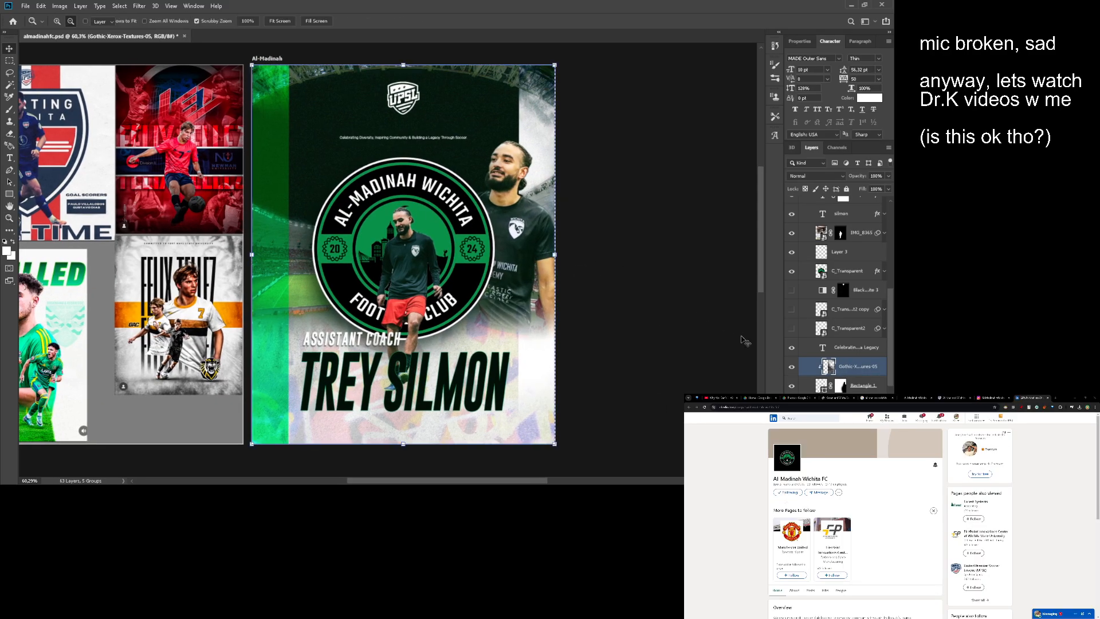
{"action": "key", "text": "v"}
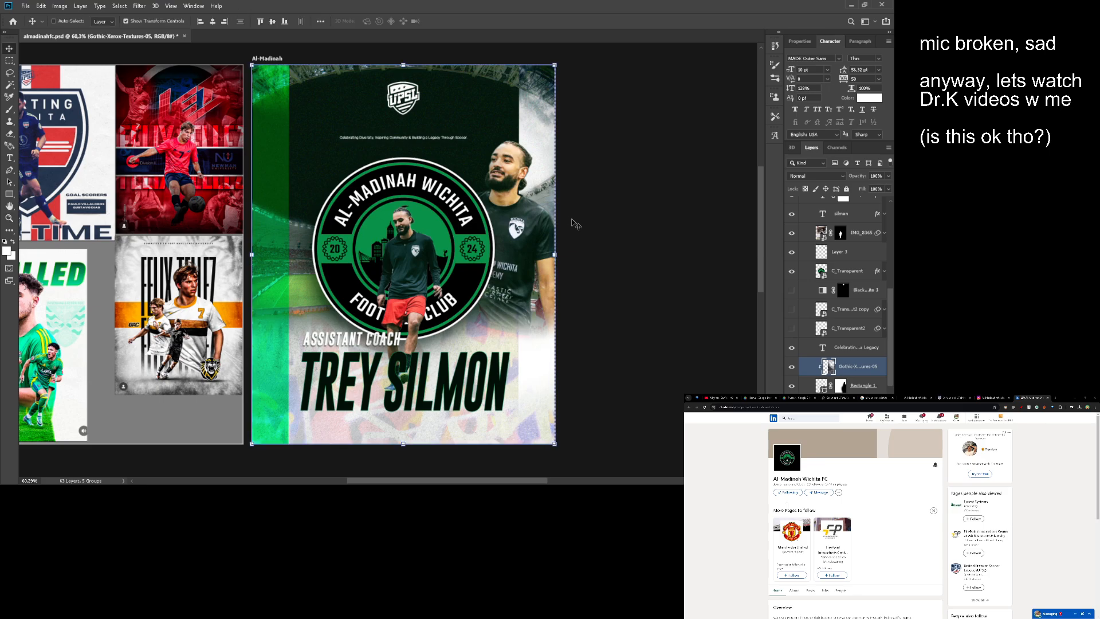
- Try masking the Gothic-Xerox-Textures-05 layer with the artboard-sized selection, and undo the mask
{"action": "key", "text": "m"}
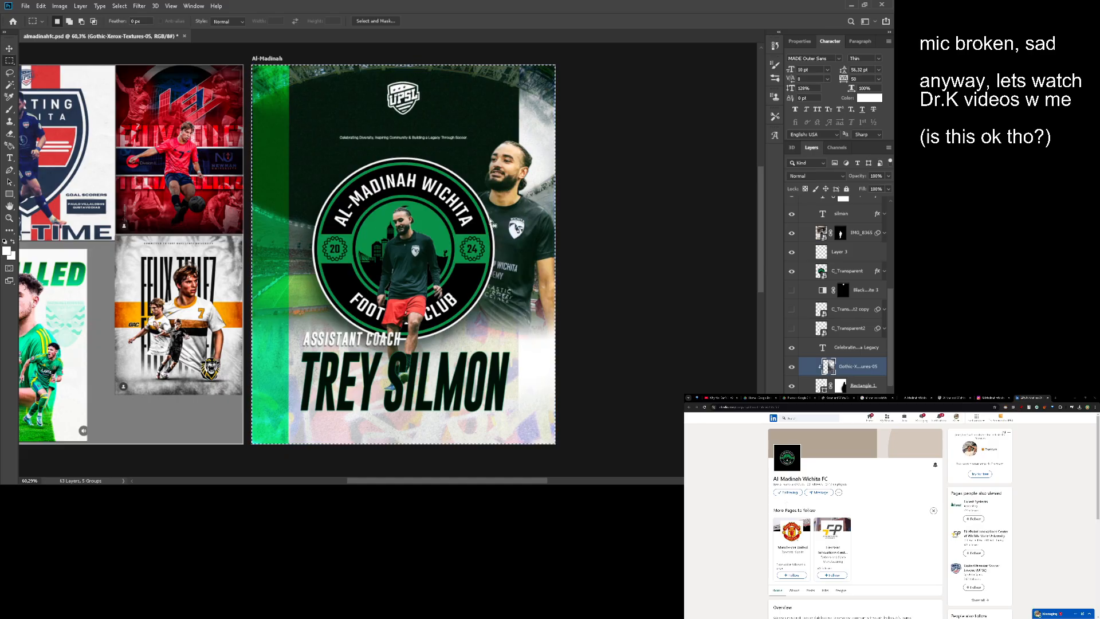
{"action": "key", "text": "v"}
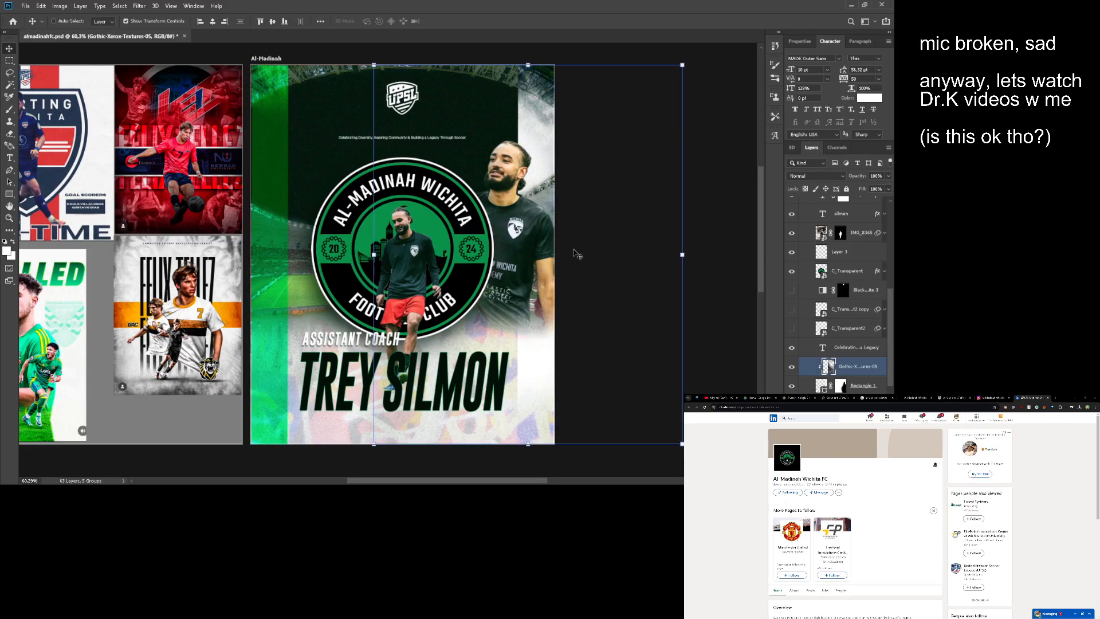
{"action": "key", "text": "ctrl+a"}
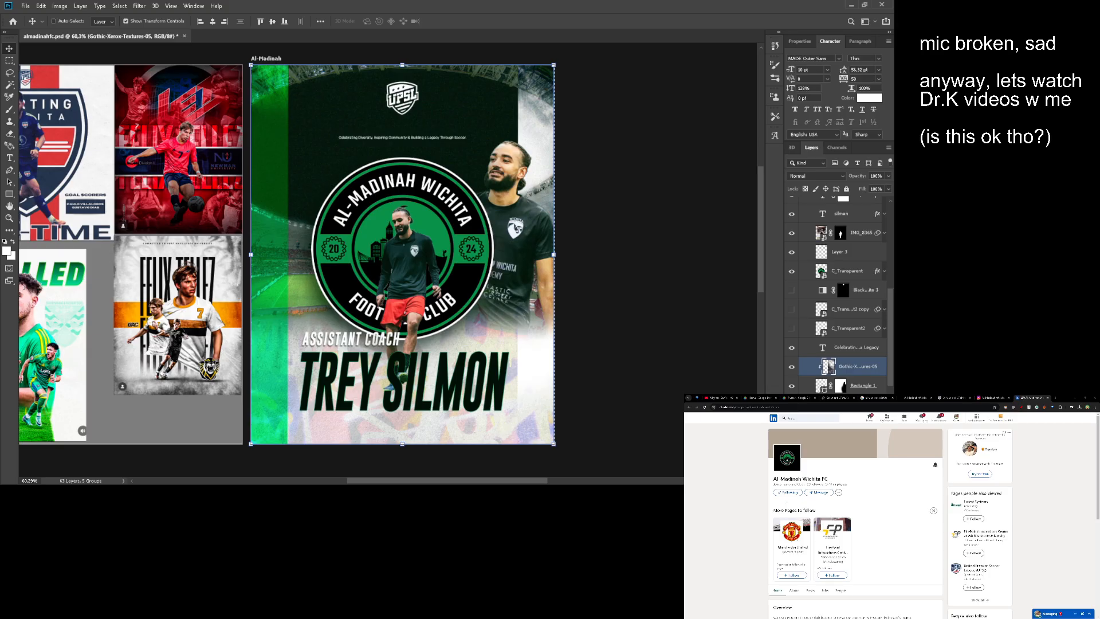
{"action": "left_click", "coordinate": [825, 481]}
{"action": "key", "text": "m"}
{"action": "key", "text": "v"}
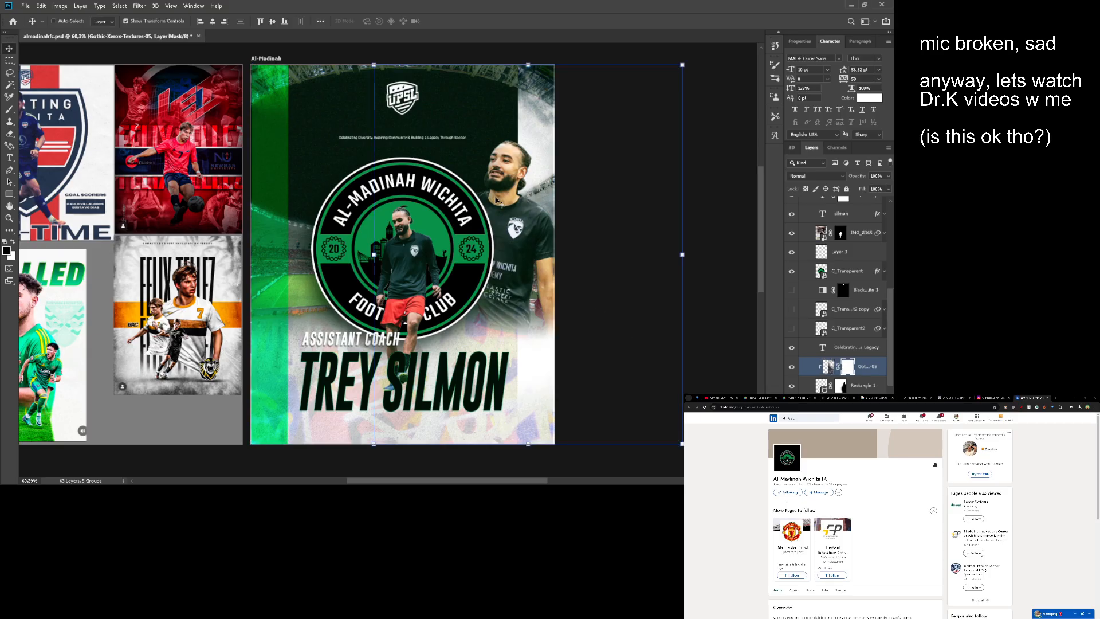
{"action": "left_click_drag", "start_coordinate": [515, 198], "coordinate": [525, 199]}
{"action": "left_click", "coordinate": [829, 367]}
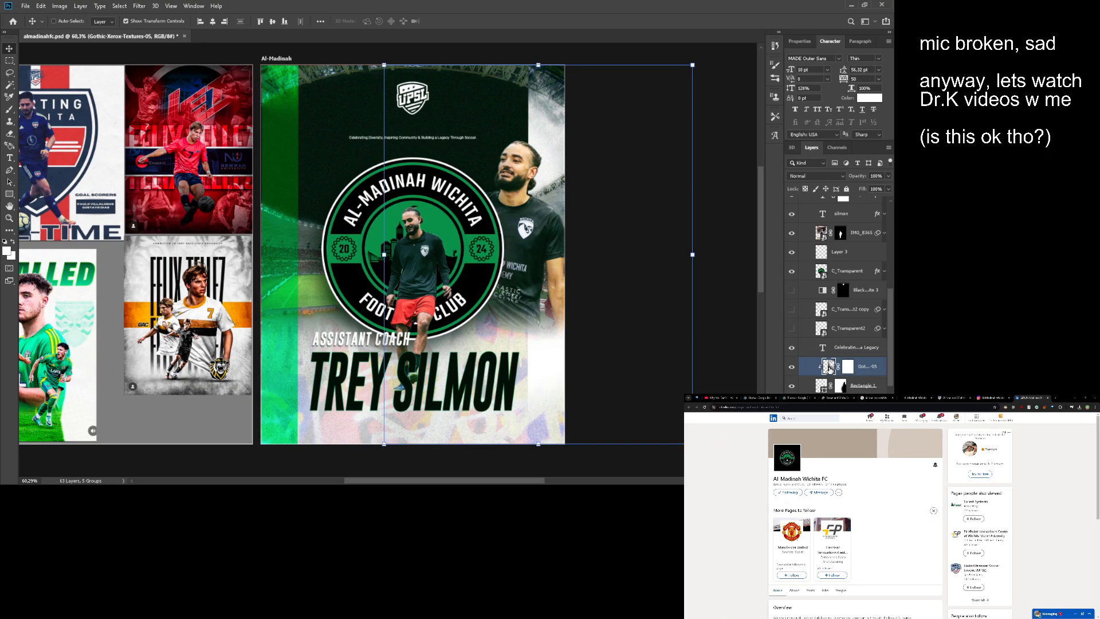
{"action": "key", "text": "ctrl+z"}
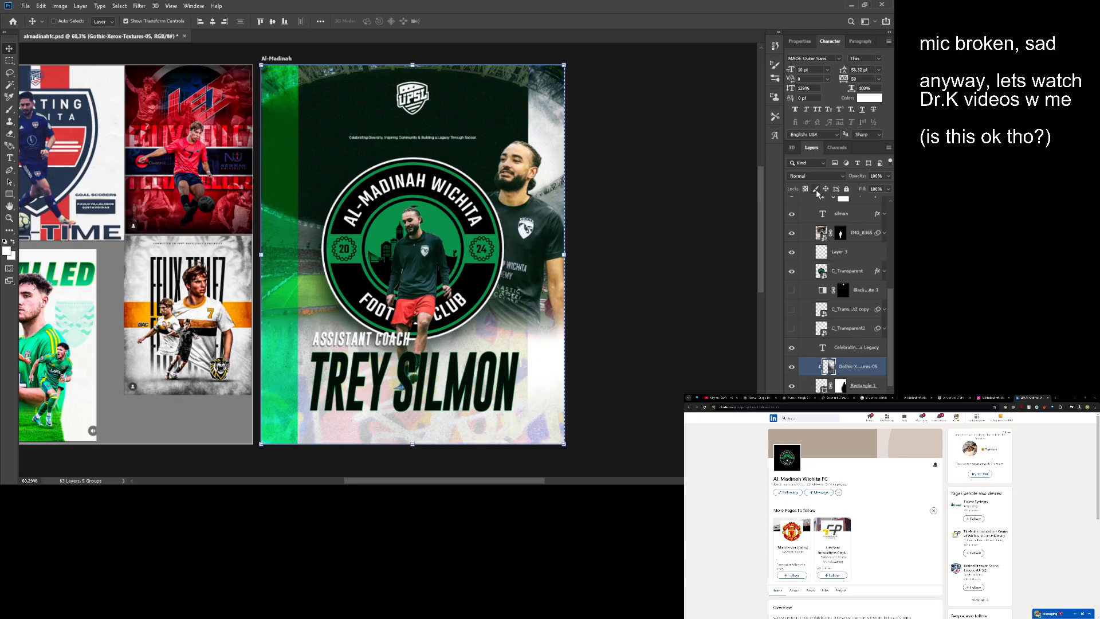
- Copy the artboard-sized area of the Gothic-Xerox-Textures-05 layer onto a new layer directly above it
{"action": "key", "text": "m"}
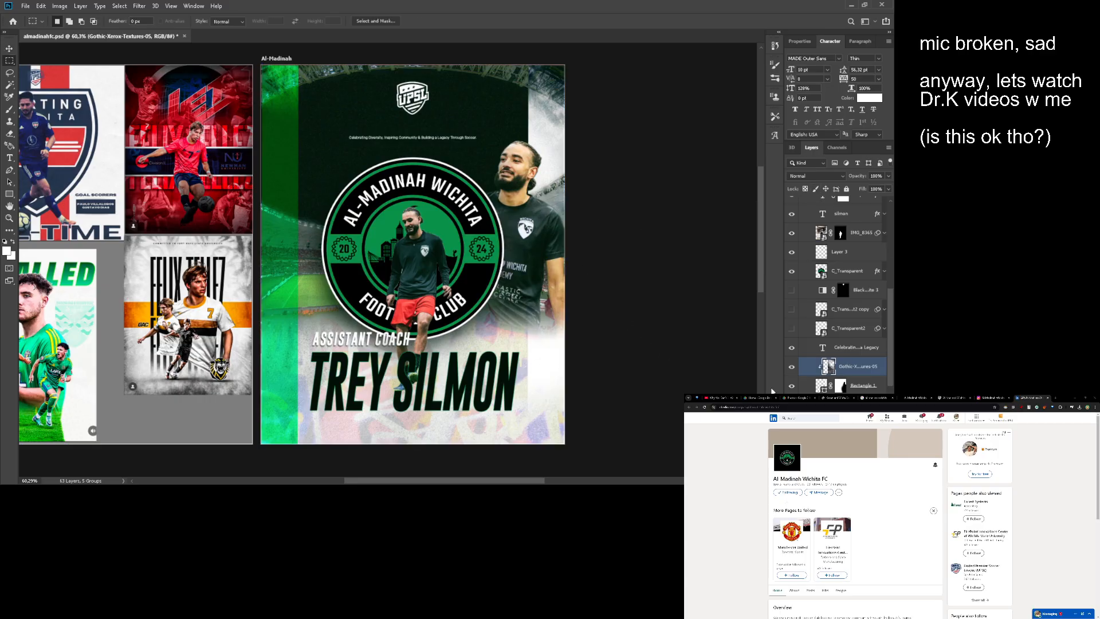
{"action": "key", "text": "v"}
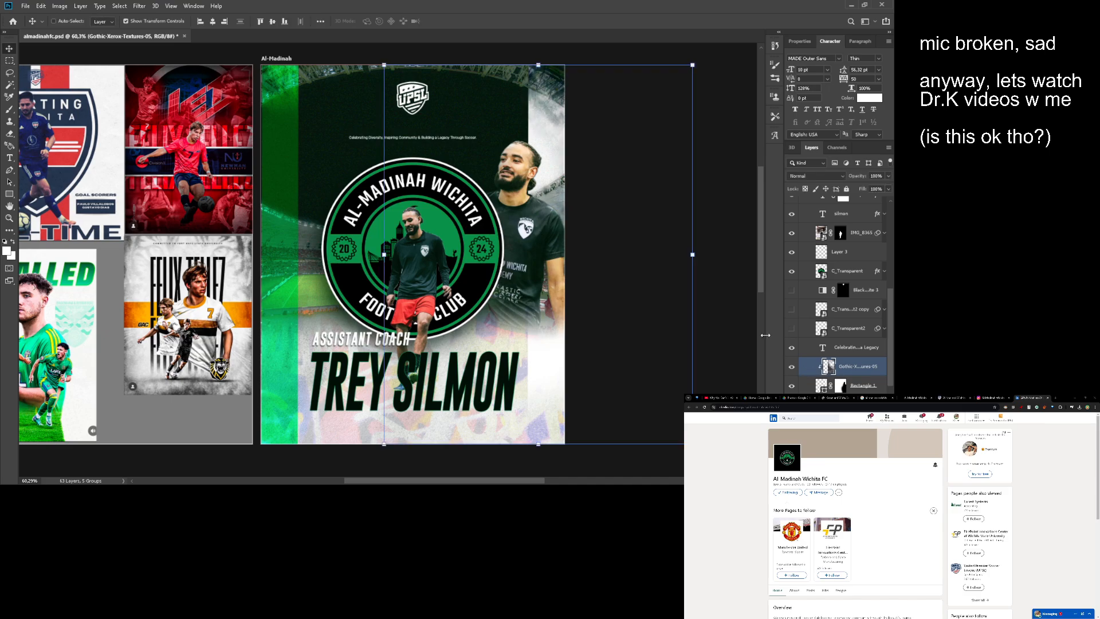
{"action": "left_click_drag", "start_coordinate": [639, 291], "coordinate": [591, 286]}
{"action": "key", "text": "z"}
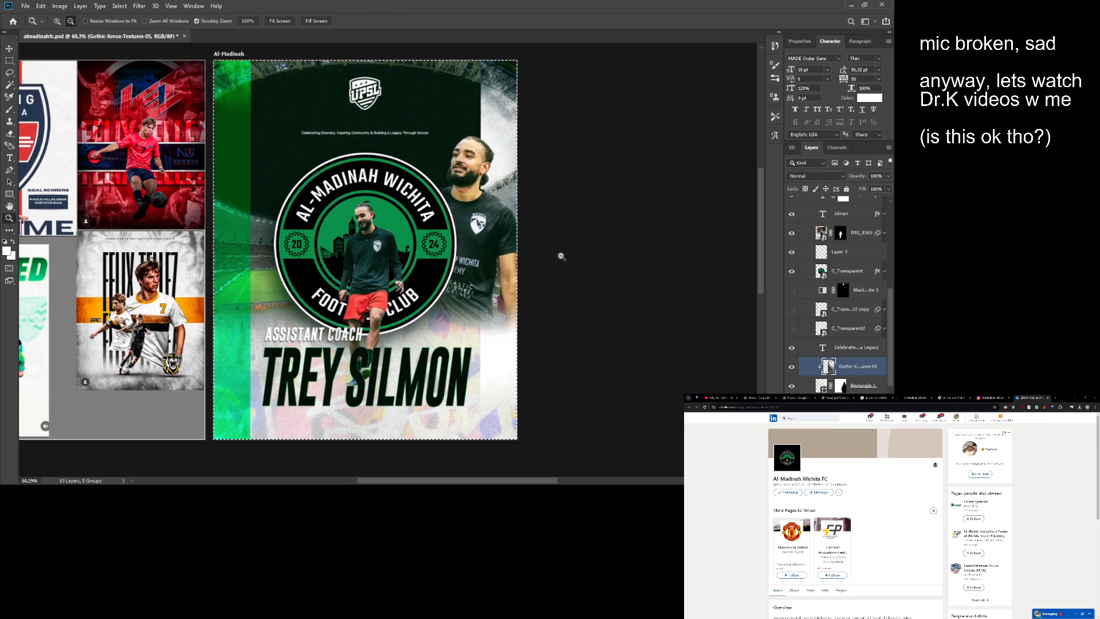
{"action": "key", "text": "v"}
{"action": "mouse_move", "coordinate": [451, 236]}
{"action": "left_mouse_down"}
{"action": "mouse_move", "coordinate": [473, 254]}
{"action": "mouse_move", "coordinate": [499, 248]}
{"action": "left_mouse_up"}
{"action": "key", "text": "a"}
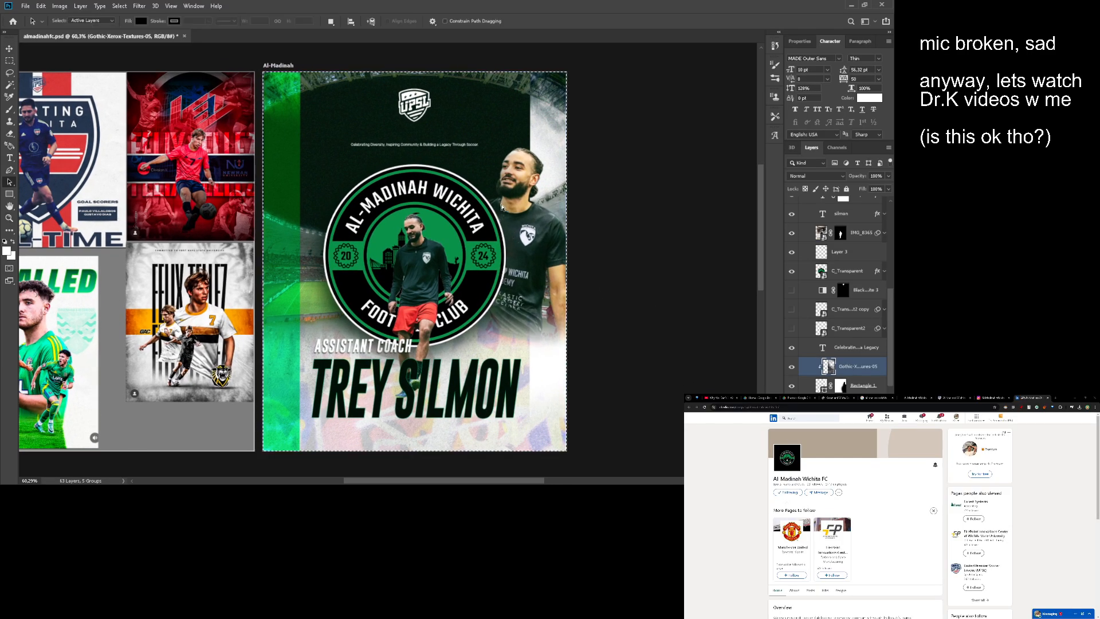
{"action": "key", "text": "ctrl+v"}
{"action": "key", "text": "v"}
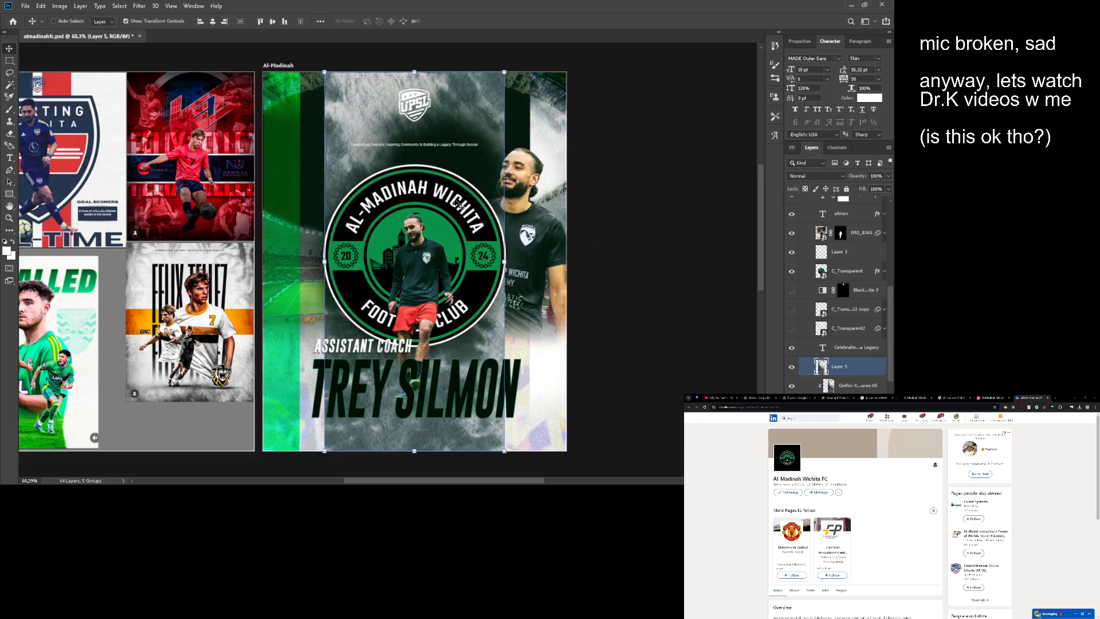
- Align Layer 5 with the artboard's right edge and delete the original Gothic-Xerox-Textures-05 layer below it
{"action": "left_click_drag", "start_coordinate": [453, 202], "coordinate": [511, 205]}
{"action": "key", "text": "z"}
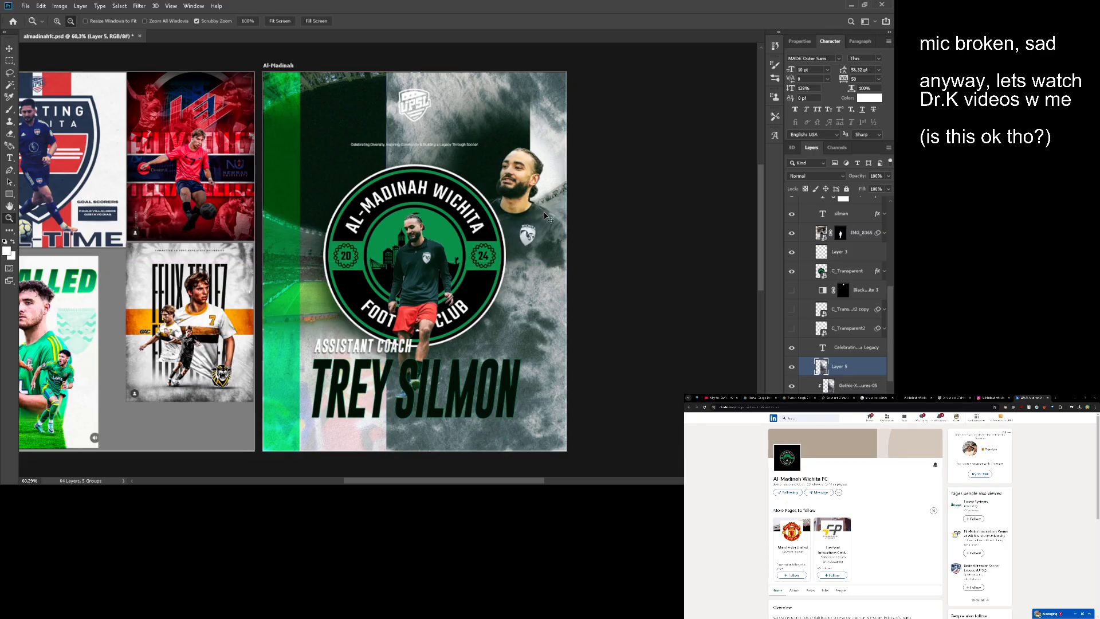
{"action": "key", "text": "v"}
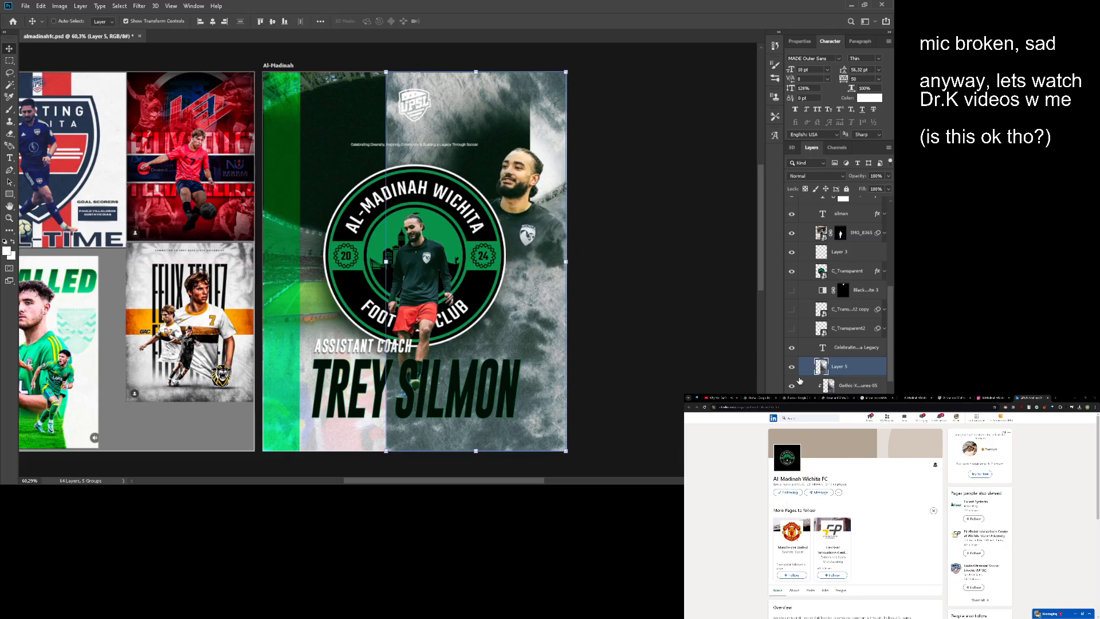
{"action": "left_click", "coordinate": [840, 388]}
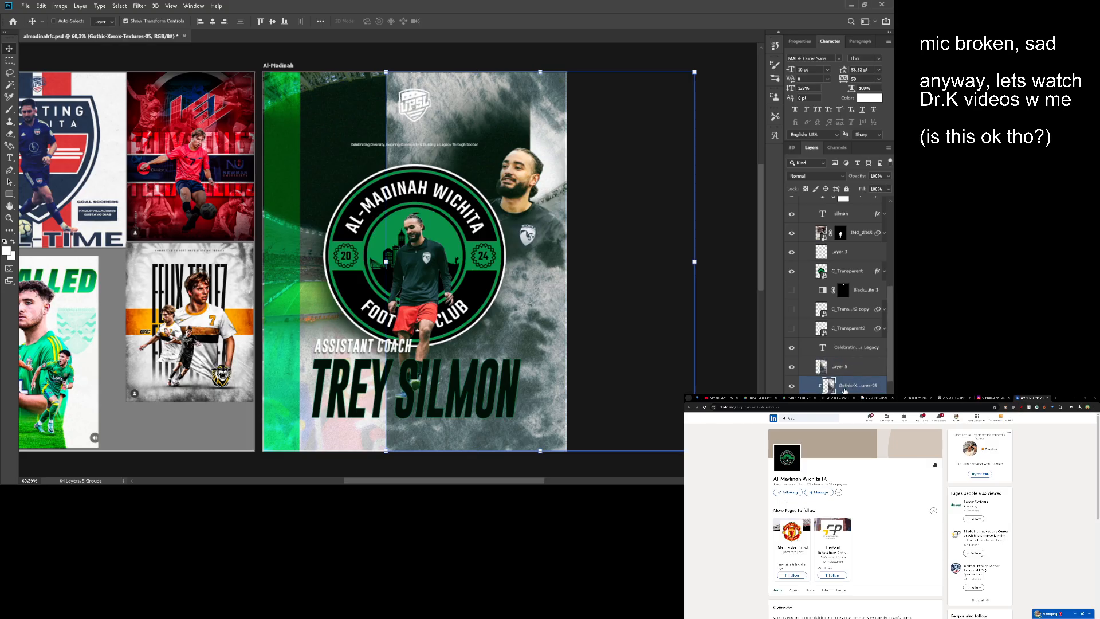
{"action": "left_click", "coordinate": [842, 367]}
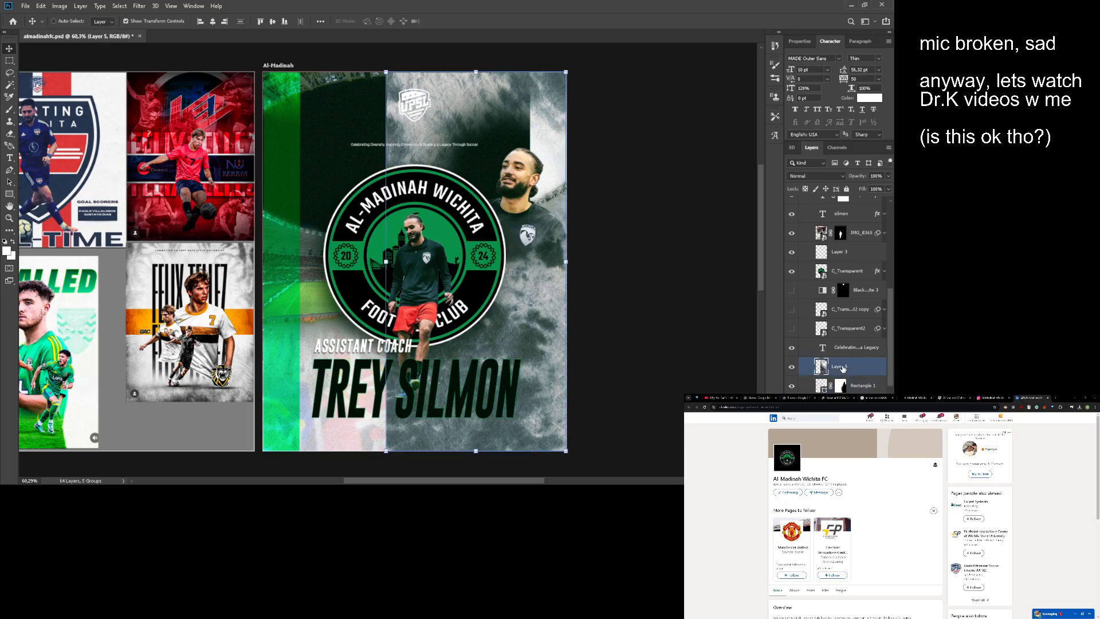
- Clip Layer 5 to the Rectangle 1 layer below it
{"action": "key", "text": "ctrl+alt+g"}
{"action": "key", "text": "space"}
{"action": "left_click_drag", "start_coordinate": [503, 306], "coordinate": [532, 280]}
{"action": "key", "text": "space"}
- Narrow the other Gothic-Xerox-Textures-05 layer, set to Overlay, so its right side meets the artboard's right edge
{"action": "left_click", "coordinate": [859, 387]}
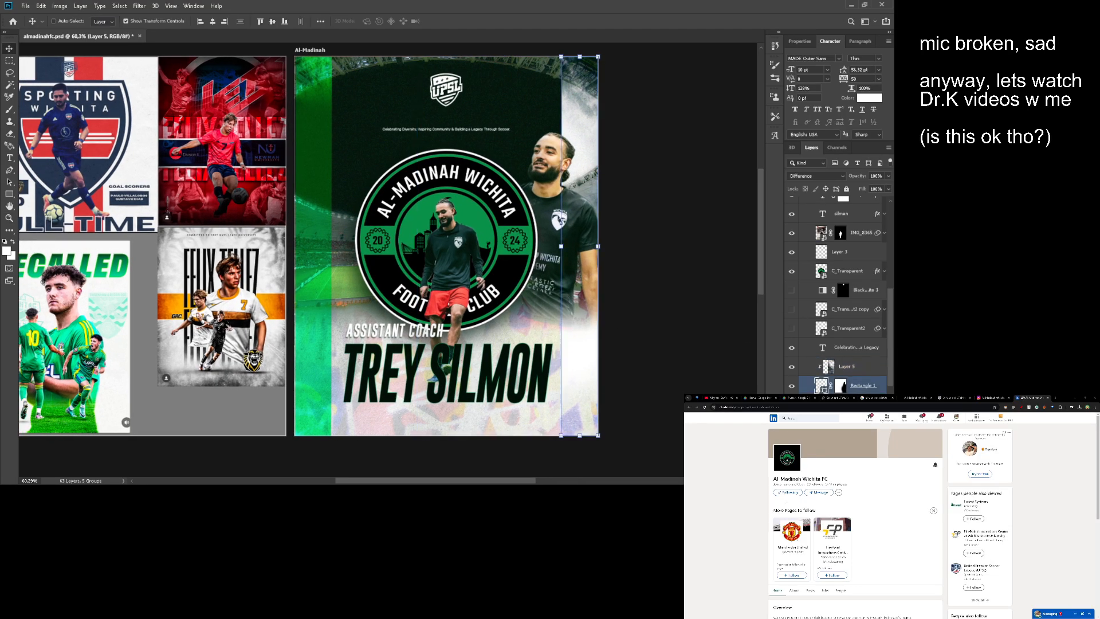
{"action": "left_click", "coordinate": [854, 403]}
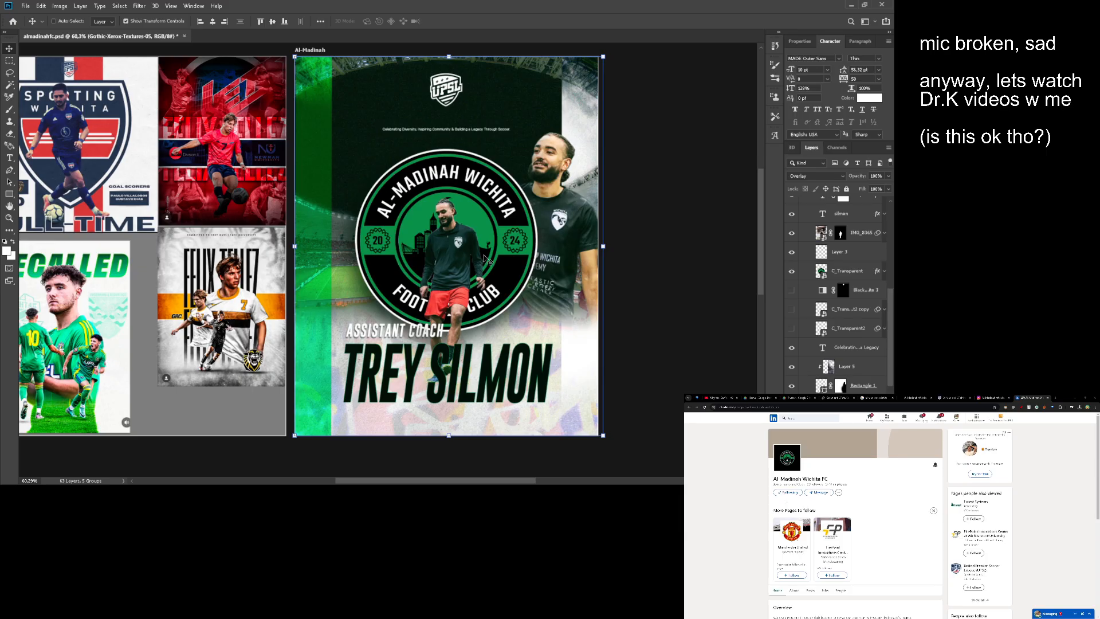
{"action": "left_click_drag", "start_coordinate": [488, 259], "coordinate": [484, 257]}
{"action": "left_click_drag", "start_coordinate": [603, 241], "coordinate": [598, 243]}
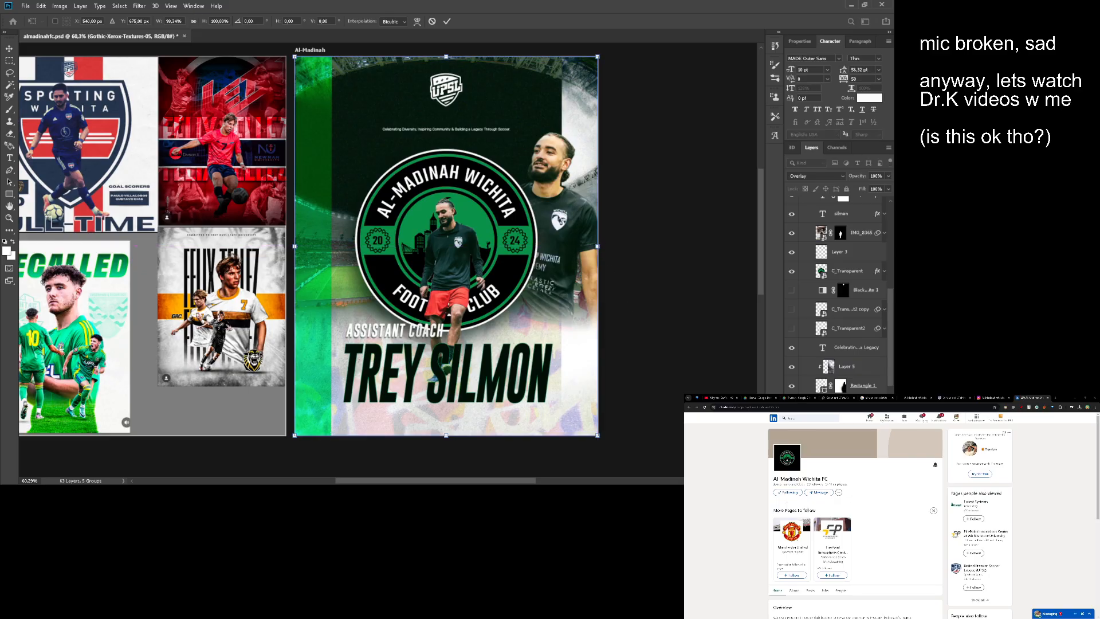
{"action": "key", "text": "Return"}
- Check the bounds of the green Rectangle 1, Group 4 and IMG_4271 against the artboard, and target IMG_4271's image content
{"action": "left_click", "coordinate": [313, 246], "text": "ctrl"}
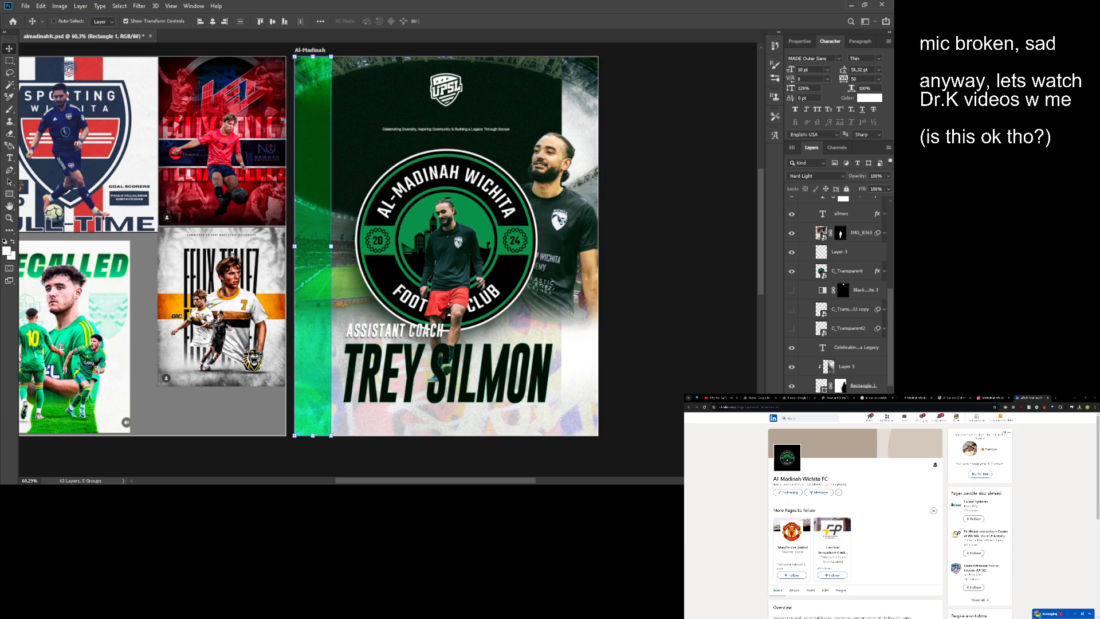
{"action": "left_click", "coordinate": [853, 418]}
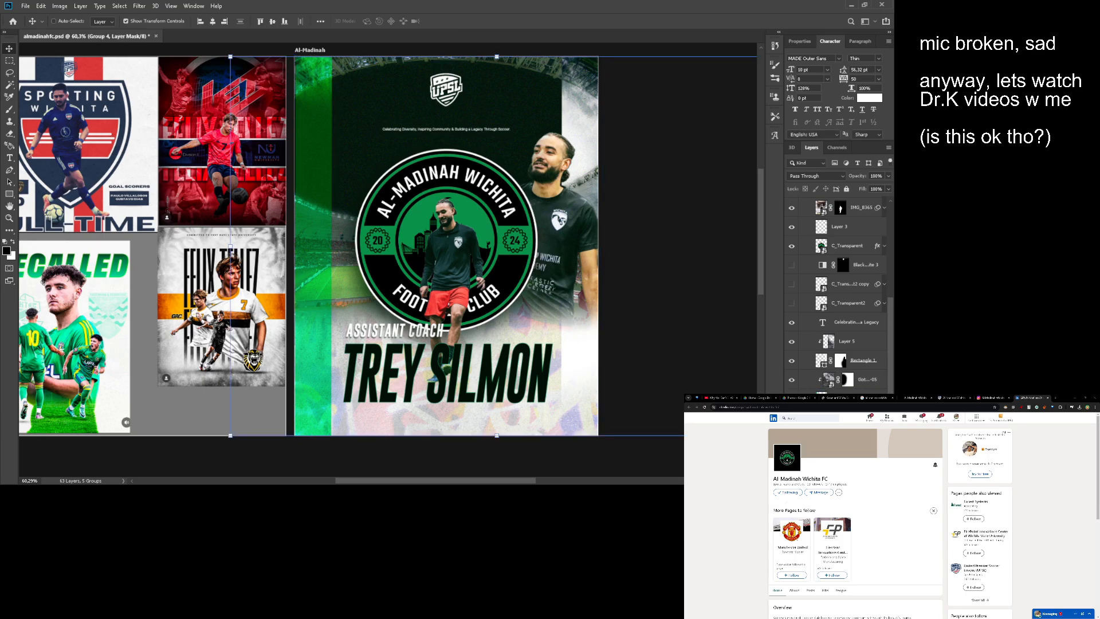
{"action": "left_click_drag", "start_coordinate": [639, 279], "coordinate": [539, 306]}
{"action": "left_click", "coordinate": [295, 286], "text": "ctrl"}
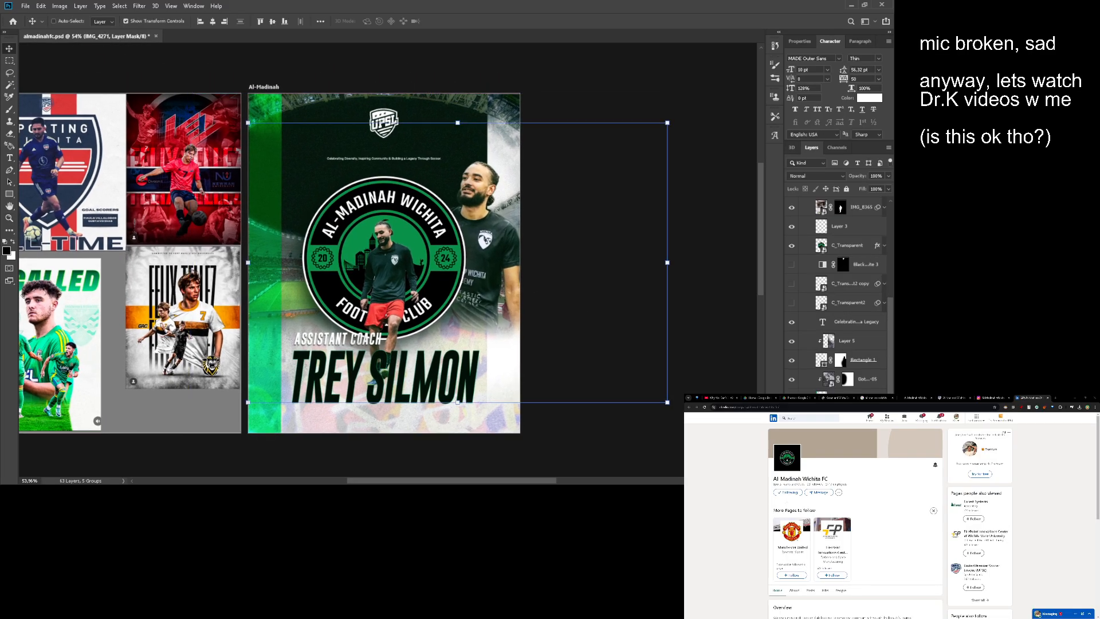
{"action": "left_click", "coordinate": [823, 456]}
{"action": "key", "text": "e"}
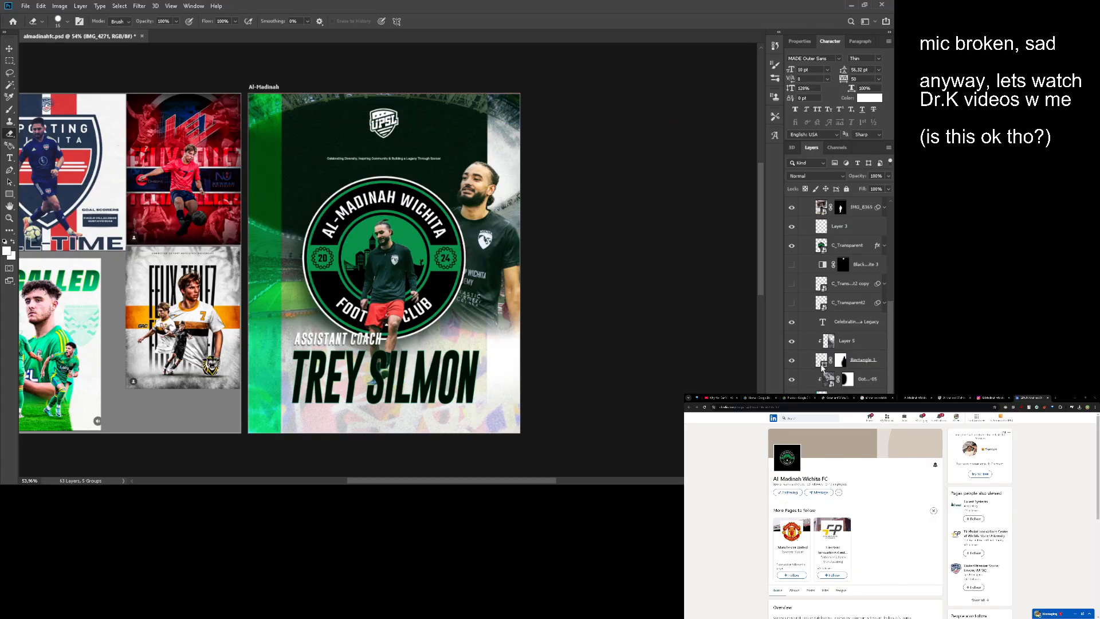
{"action": "key", "text": "v"}
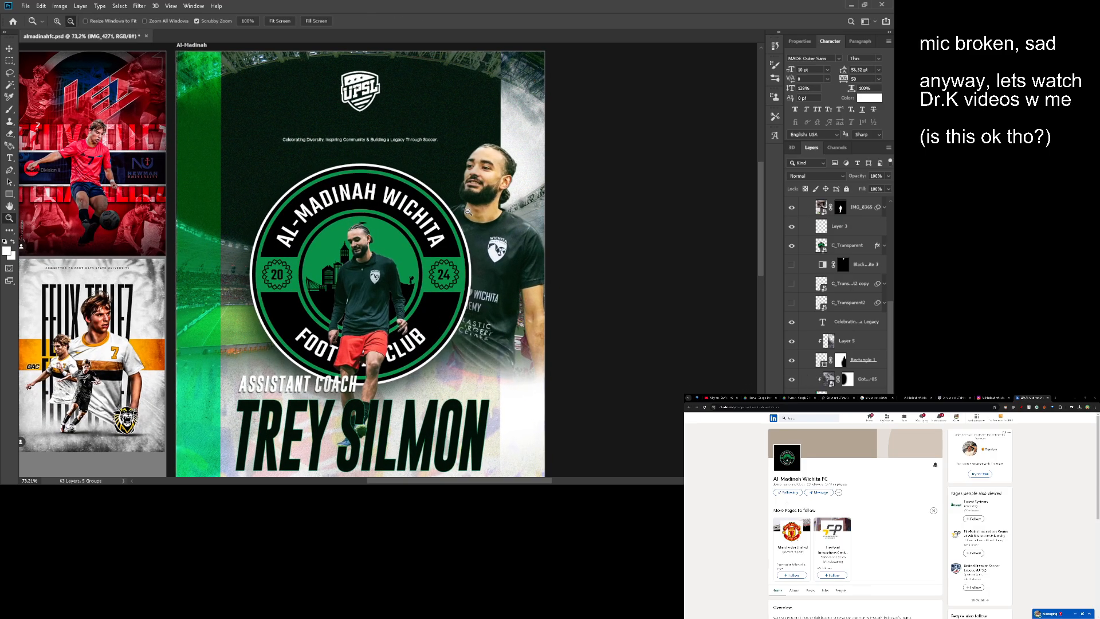
- Trim the part of IMG_4271 that extends past the artboard's right edge
{"action": "scroll", "coordinate": [441, 195], "scroll_direction": "up", "scroll_amount": 2}
{"action": "left_click_drag", "start_coordinate": [535, 220], "coordinate": [556, 215]}
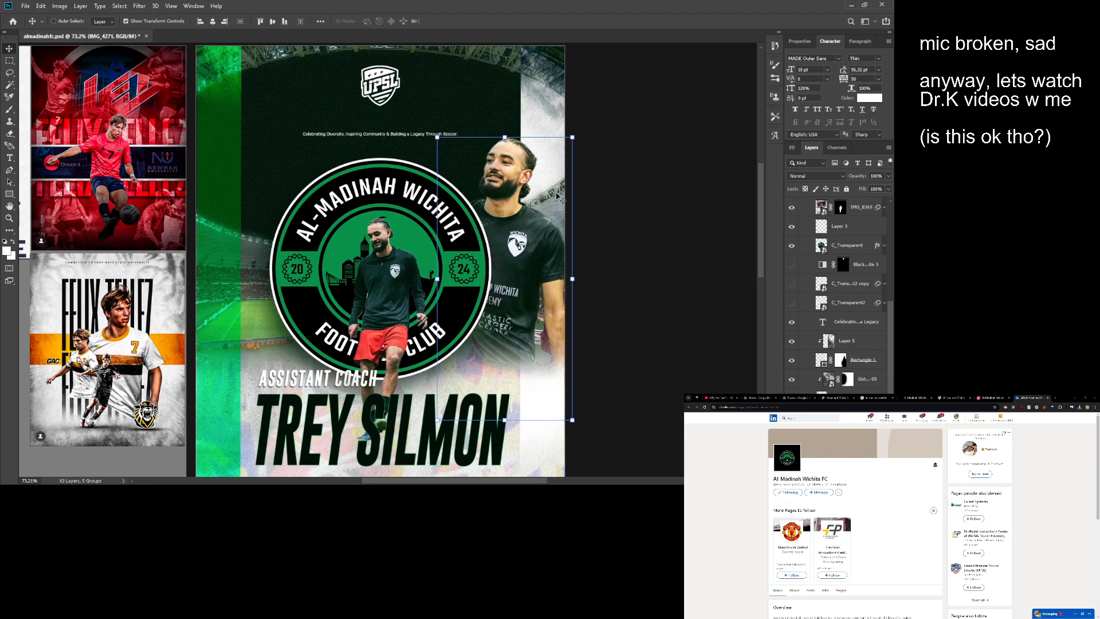
{"action": "key", "text": "m"}
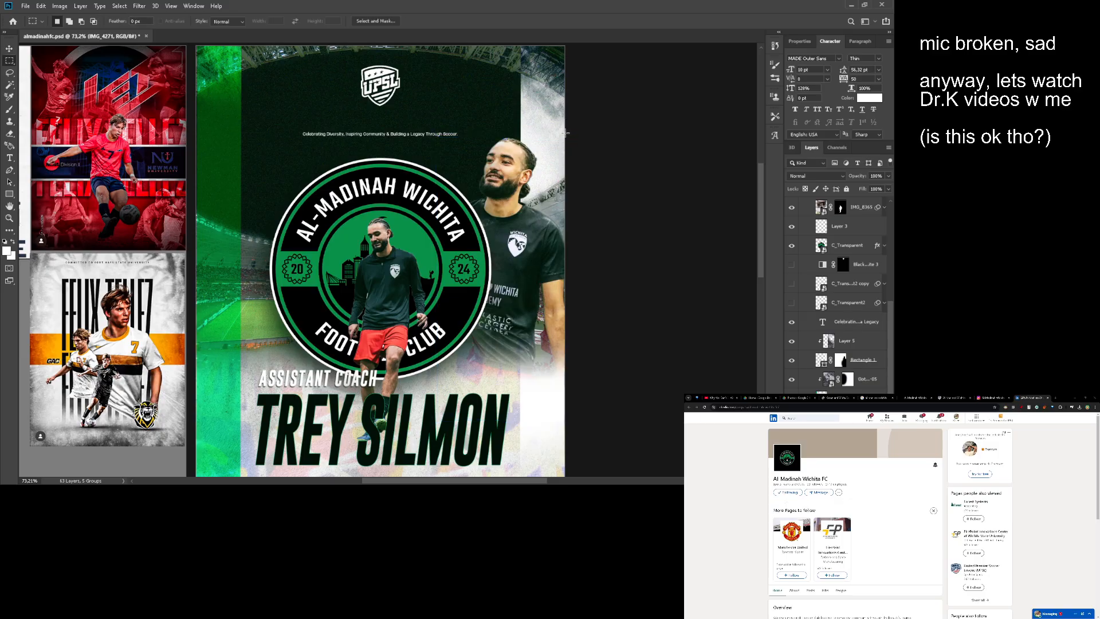
{"action": "left_click_drag", "start_coordinate": [566, 133], "coordinate": [572, 264]}
{"action": "key", "text": "v"}
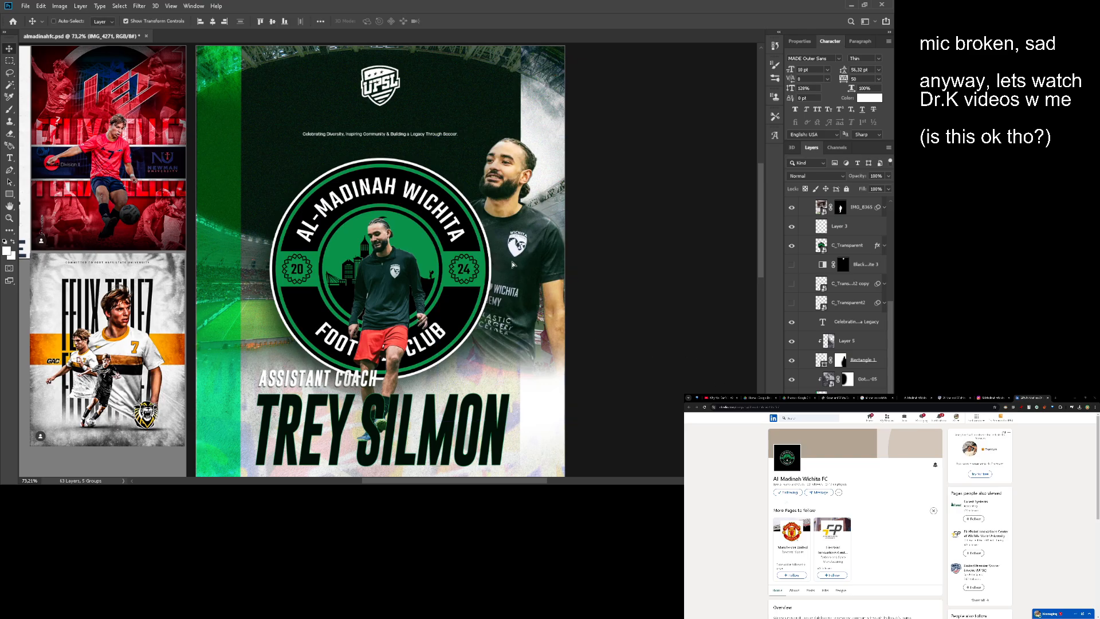
{"action": "scroll", "coordinate": [509, 264], "scroll_direction": "up", "scroll_amount": 2}
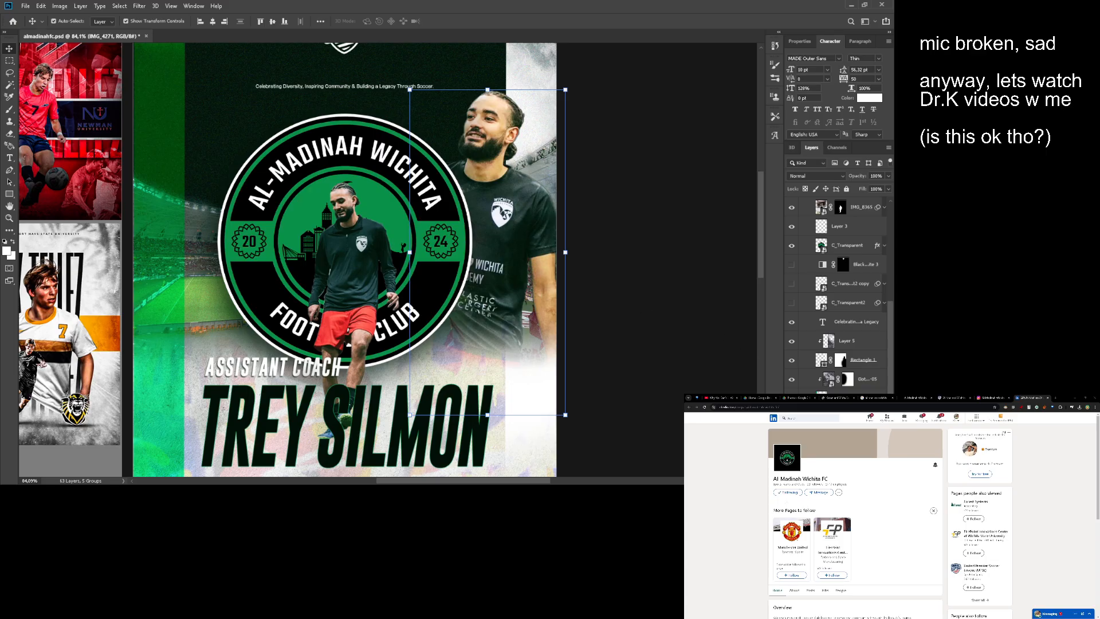
{"action": "key", "text": "m"}
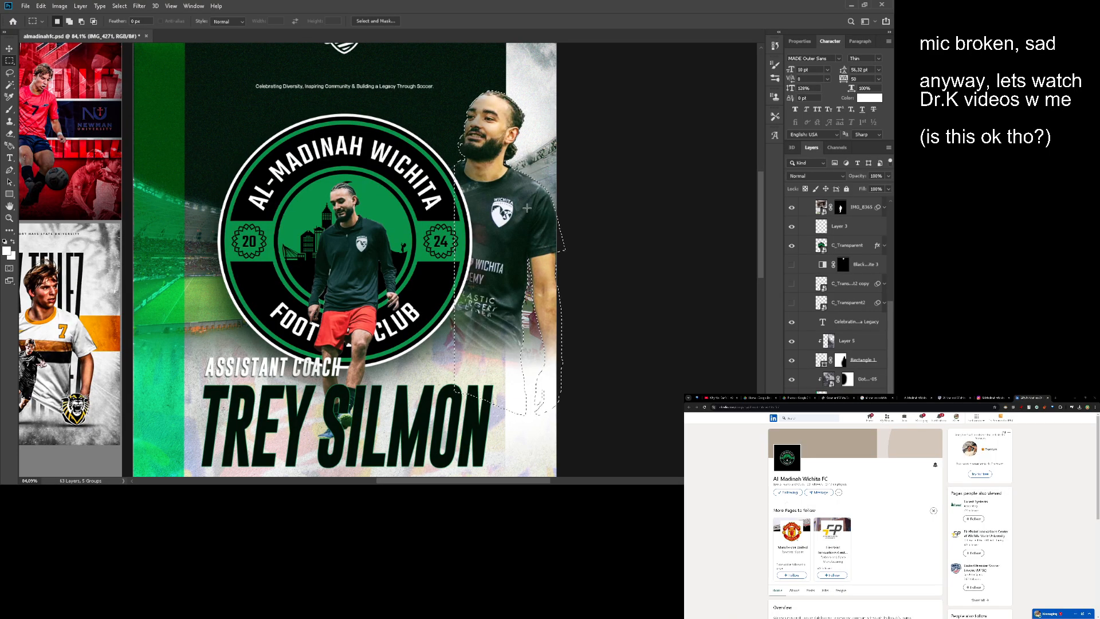
{"action": "key", "text": "ctrl+d"}
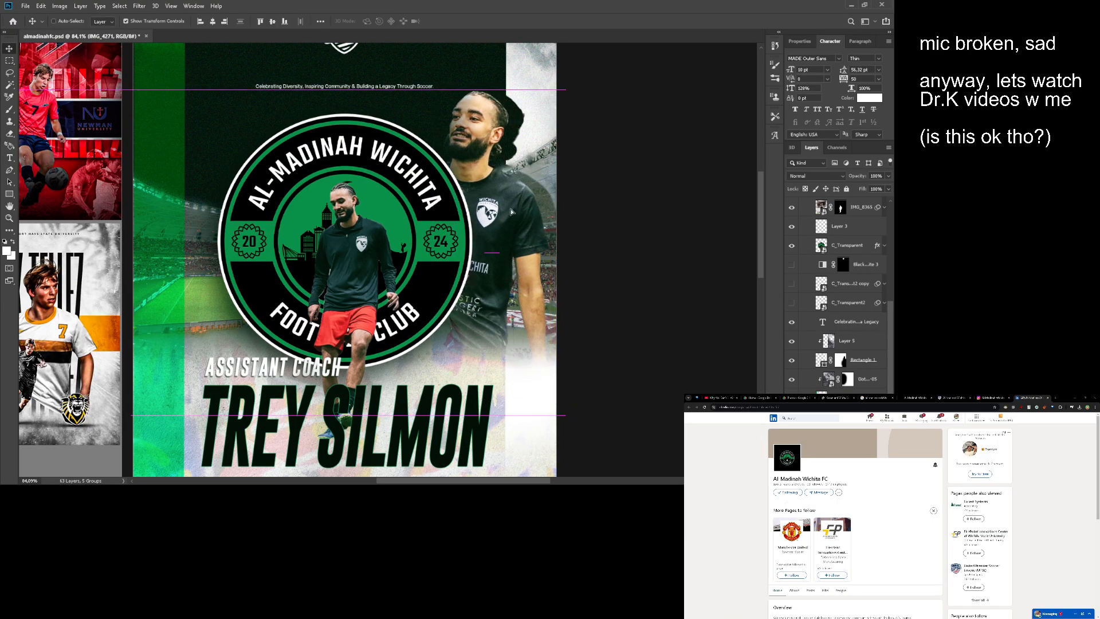
{"action": "key", "text": "z"}
{"action": "left_click_drag", "start_coordinate": [510, 210], "coordinate": [461, 212]}
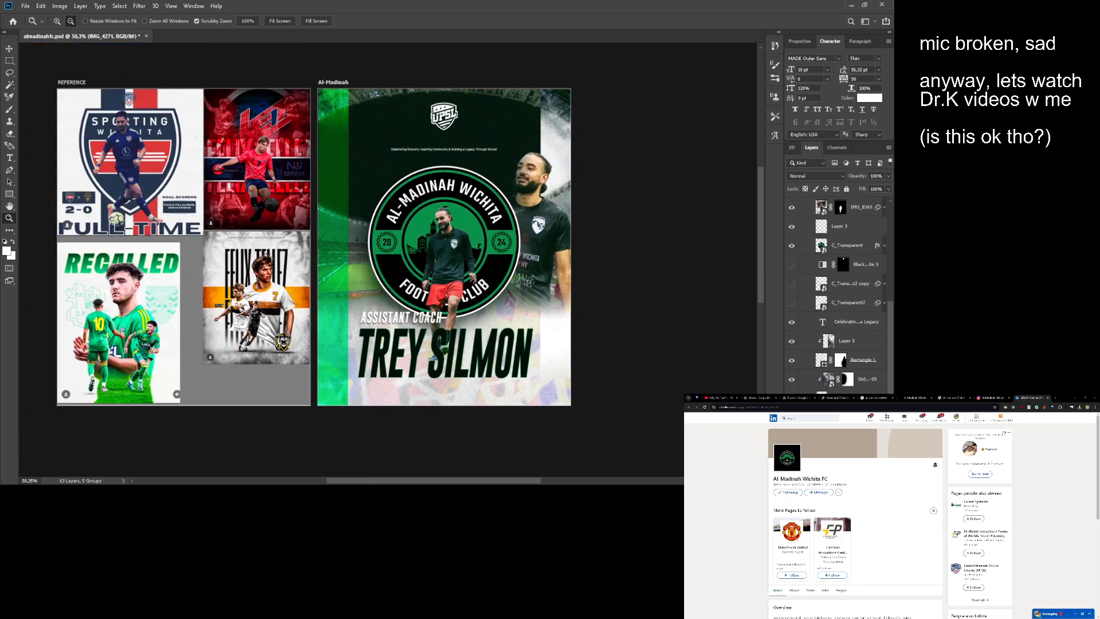
- Rasterize the pexels-riciardus-41257 stadium layer and select the area covered by the Al-Madinah artboard
{"action": "scroll", "coordinate": [834, 348], "scroll_direction": "down", "scroll_amount": 3}
{"action": "key", "text": "v"}
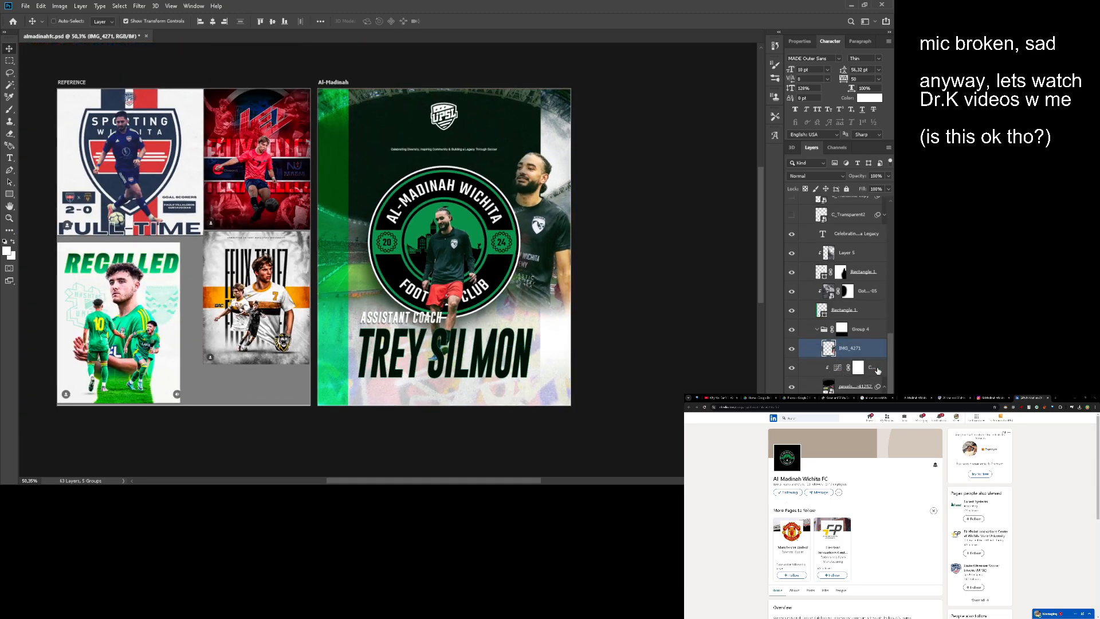
{"action": "left_click", "coordinate": [868, 368]}
{"action": "left_click", "coordinate": [829, 387]}
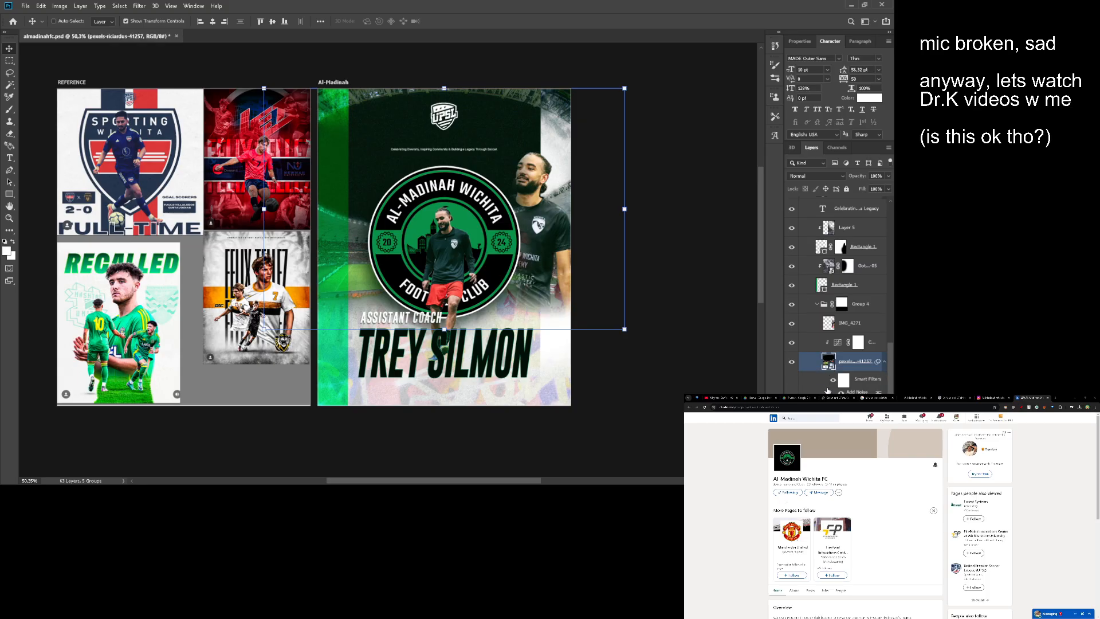
{"action": "left_click", "coordinate": [829, 362], "text": "ctrl"}
{"action": "key", "text": "m"}
{"action": "key", "text": "ctrl+d"}
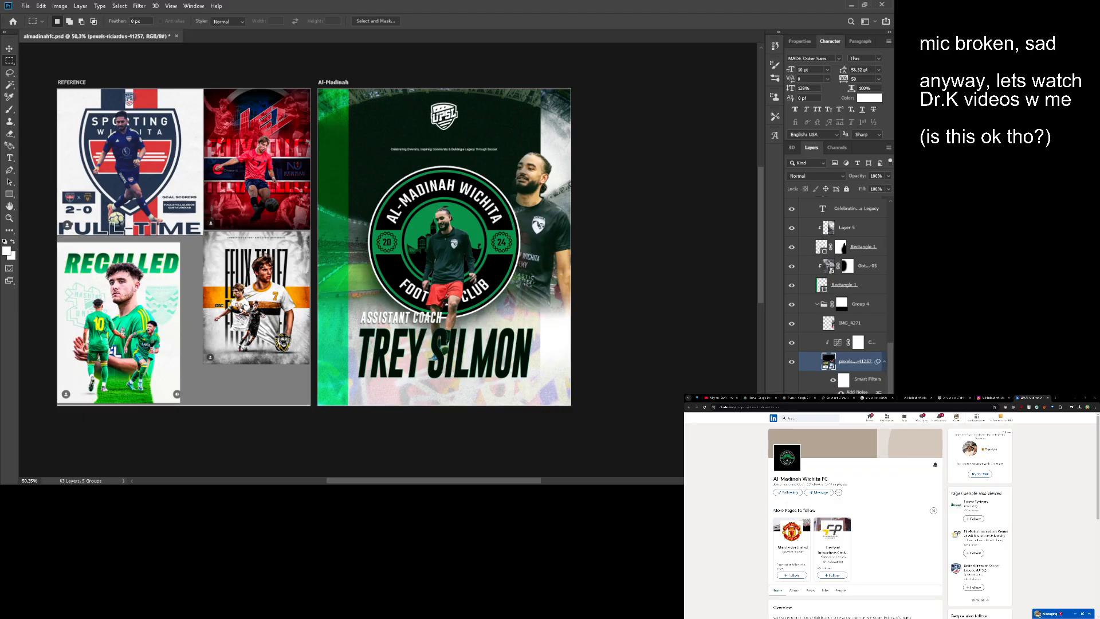
{"action": "key", "text": "e"}
{"action": "left_click", "coordinate": [675, 339]}
{"action": "key", "text": "Return"}
{"action": "key", "text": "ctrl+a"}
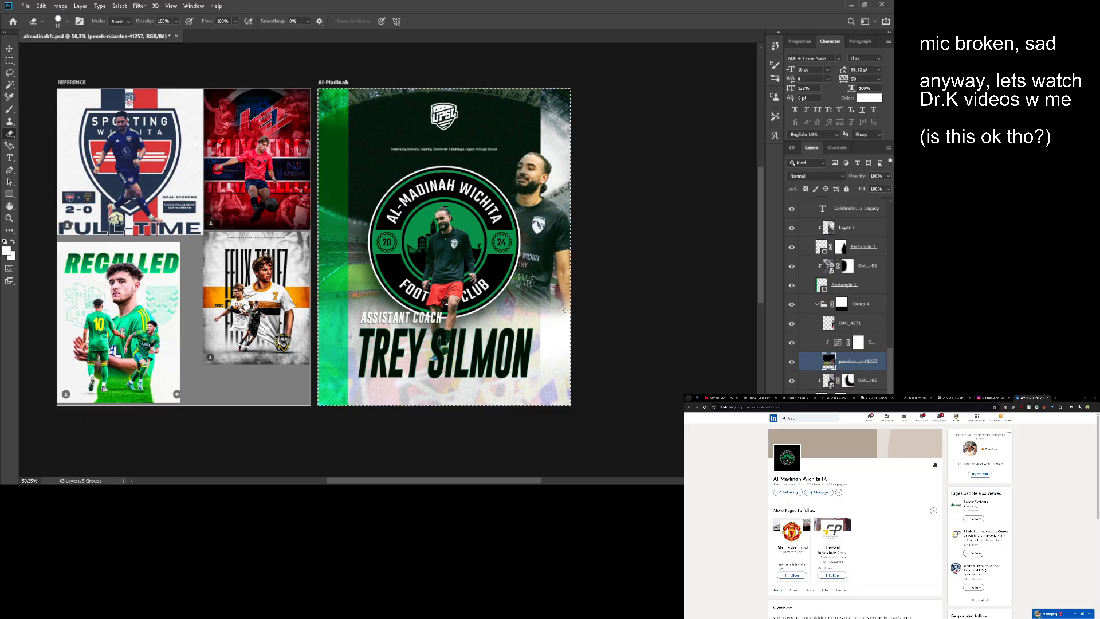
- Try masking the rasterized stadium layer with the artboard-sized selection
{"action": "key", "text": "ctrl+z"}
{"action": "key", "text": "ctrl+z"}
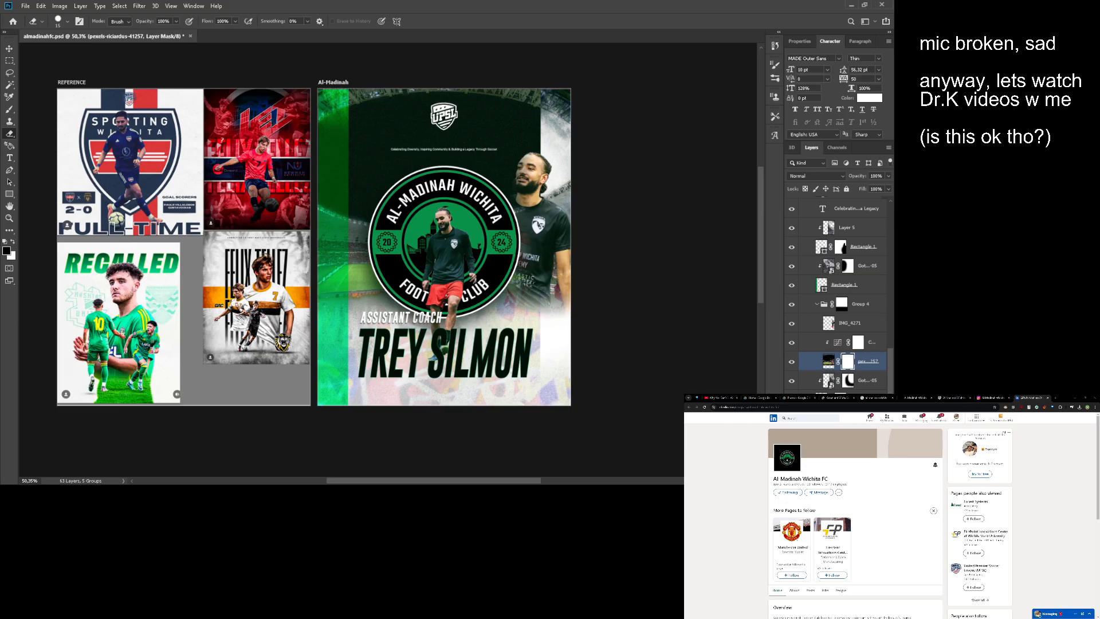
{"action": "left_click_drag", "start_coordinate": [502, 179], "coordinate": [533, 247]}
{"action": "key", "text": "ctrl+z"}
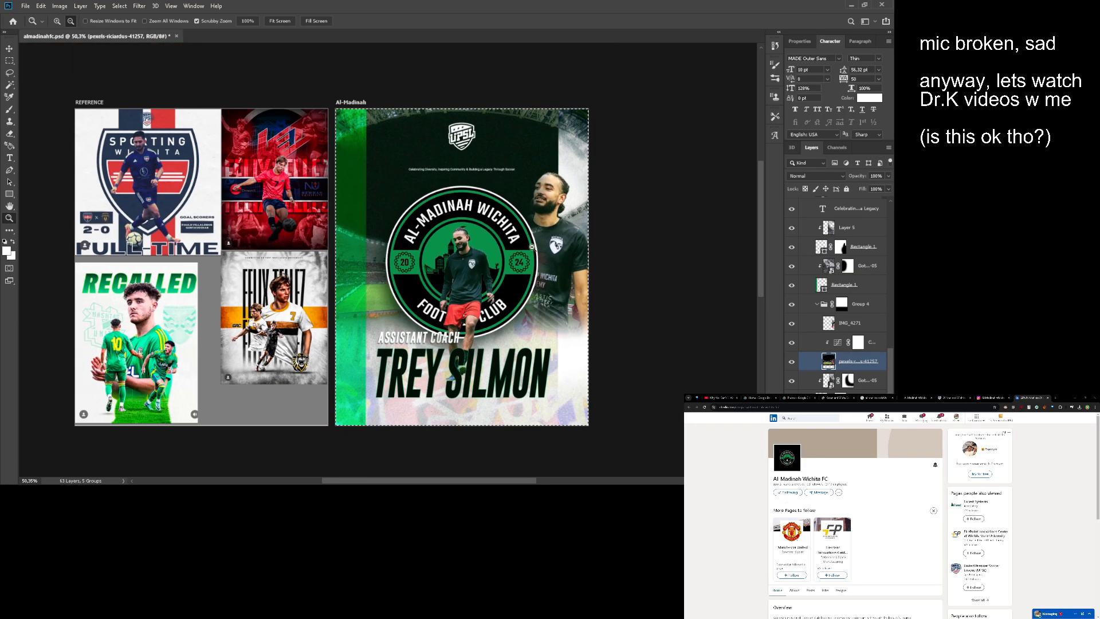
- Paste the artboard-sized stadium cutout as a new layer and align it with the artboard's top edge
{"action": "key", "text": "ctrl+v"}
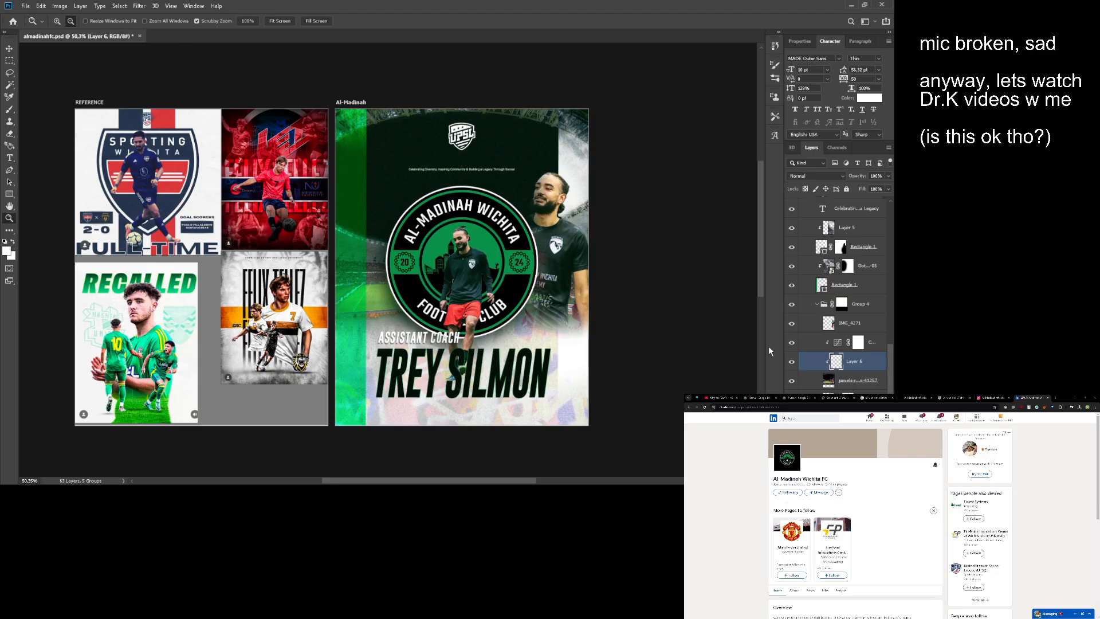
{"action": "key", "text": "v"}
{"action": "left_click_drag", "start_coordinate": [544, 243], "coordinate": [544, 208]}
{"action": "key", "text": "z"}
{"action": "mouse_move", "coordinate": [421, 158]}
{"action": "left_mouse_down"}
{"action": "mouse_move", "coordinate": [449, 164]}
{"action": "mouse_move", "coordinate": [427, 163]}
{"action": "mouse_move", "coordinate": [420, 170]}
{"action": "mouse_move", "coordinate": [428, 172]}
{"action": "left_mouse_up"}
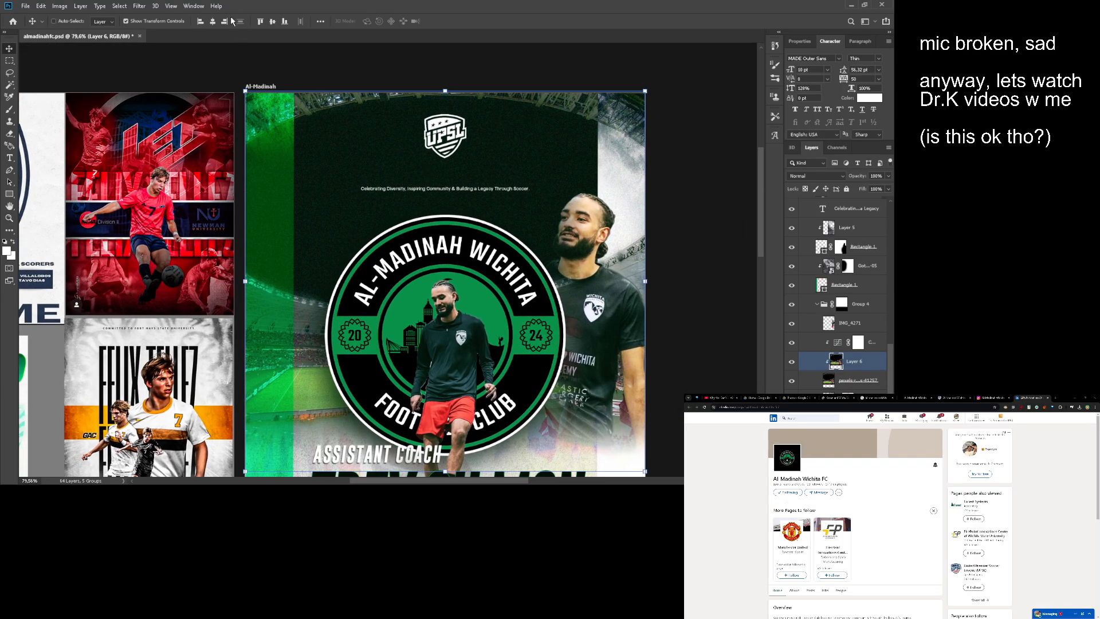
{"action": "key", "text": "v"}
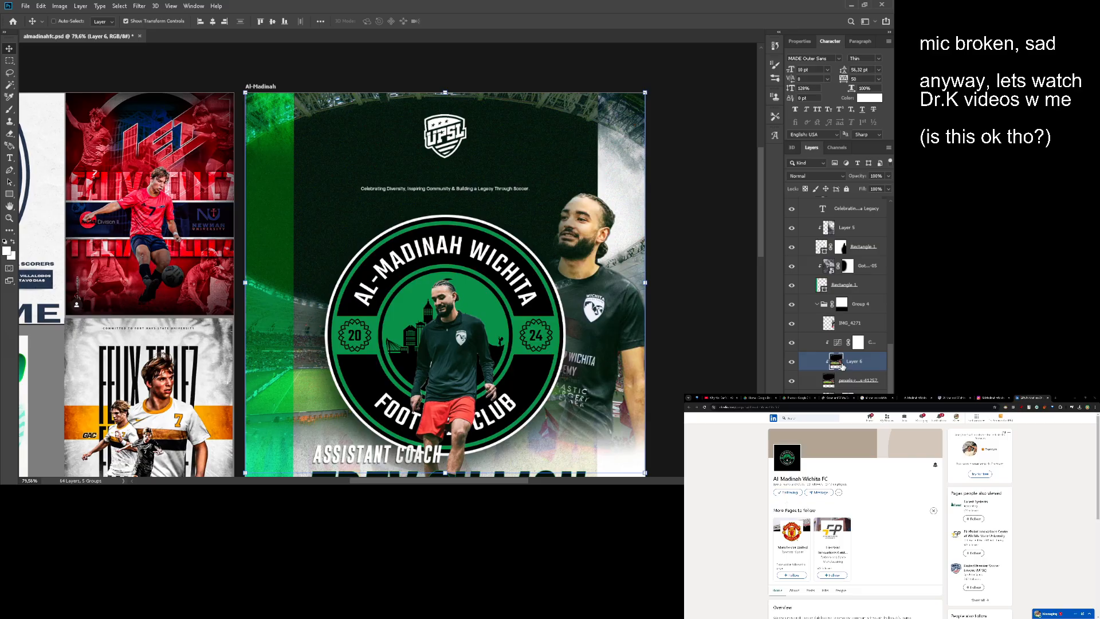
- Delete the original pexels-riciardus-41257 layer and clip the Curves 2 adjustment to Layer 6
{"action": "key", "text": "z"}
{"action": "left_click", "coordinate": [832, 381]}
{"action": "key", "text": "Delete"}
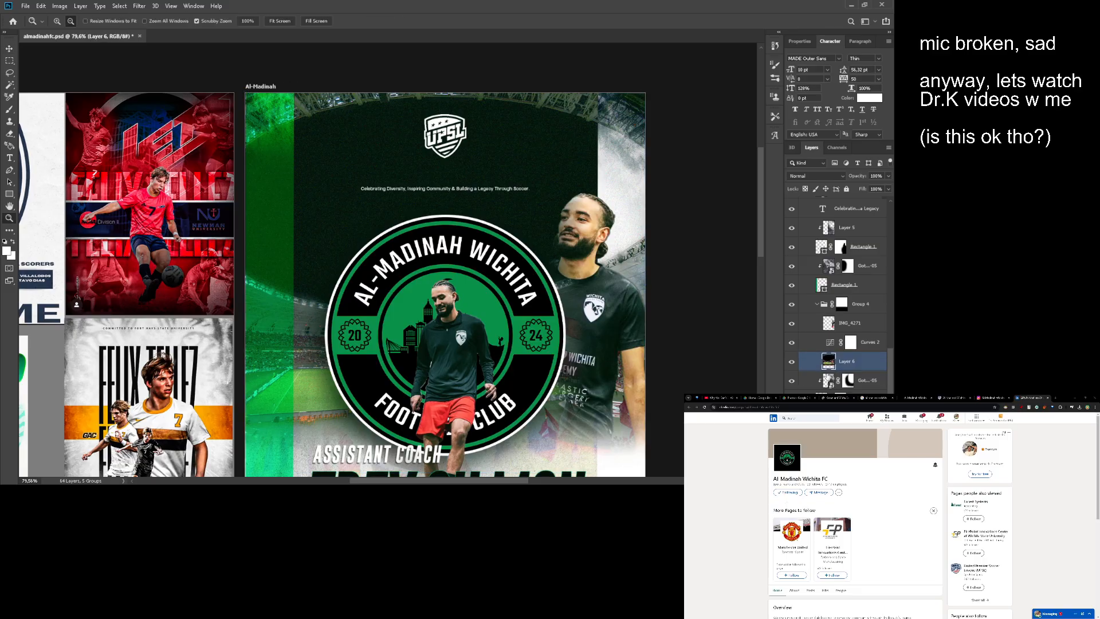
{"action": "left_click", "coordinate": [832, 343]}
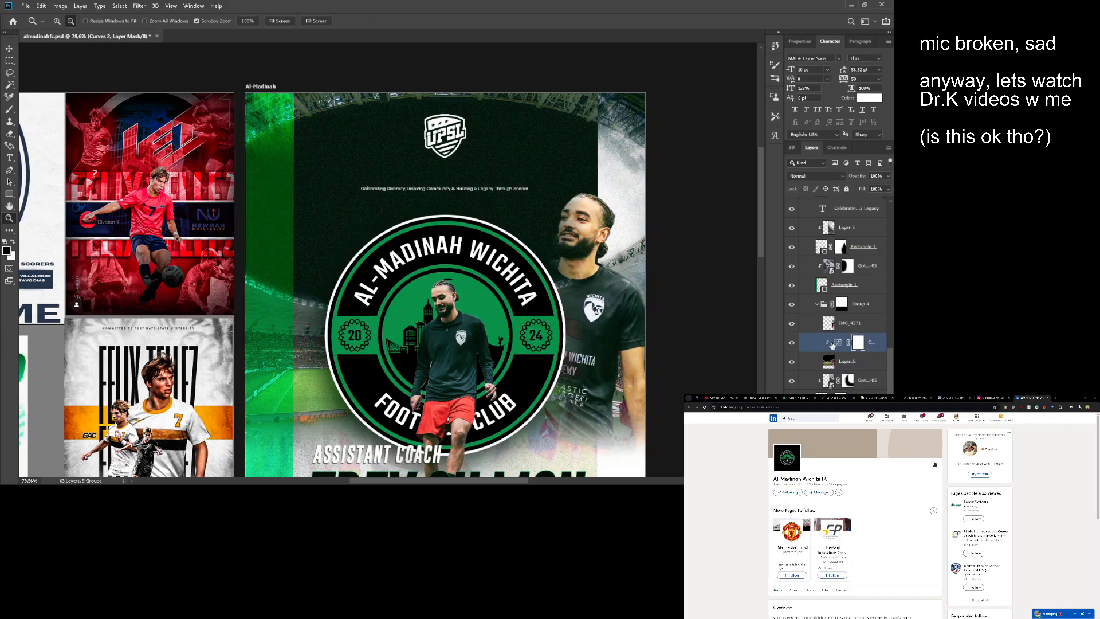
- Move the Gothic-Xerox-Textures-05 layer set to Multiply left so its right side meets the artboard's right edge
{"action": "left_click_drag", "start_coordinate": [611, 321], "coordinate": [440, 272]}
{"action": "left_click_drag", "start_coordinate": [510, 280], "coordinate": [609, 304]}
{"action": "key", "text": "v"}
{"action": "left_click", "coordinate": [827, 362]}
{"action": "left_click", "coordinate": [832, 382]}
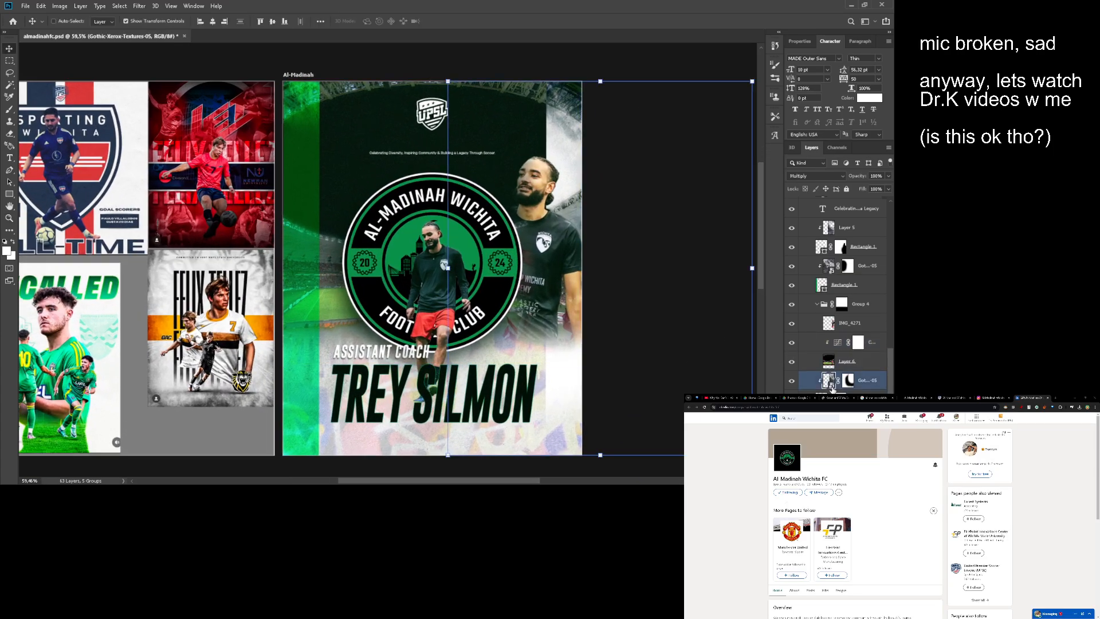
{"action": "left_click_drag", "start_coordinate": [533, 284], "coordinate": [468, 212]}
{"action": "key", "text": "z"}
{"action": "key", "text": "v"}
{"action": "left_click_drag", "start_coordinate": [468, 212], "coordinate": [447, 221]}
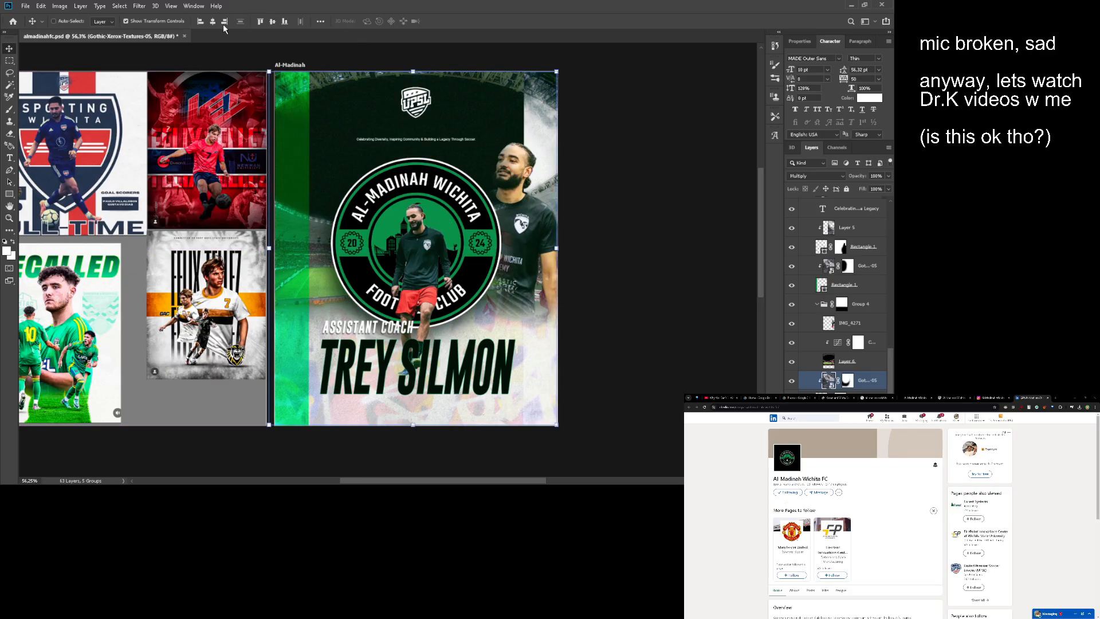
{"action": "key", "text": "z"}
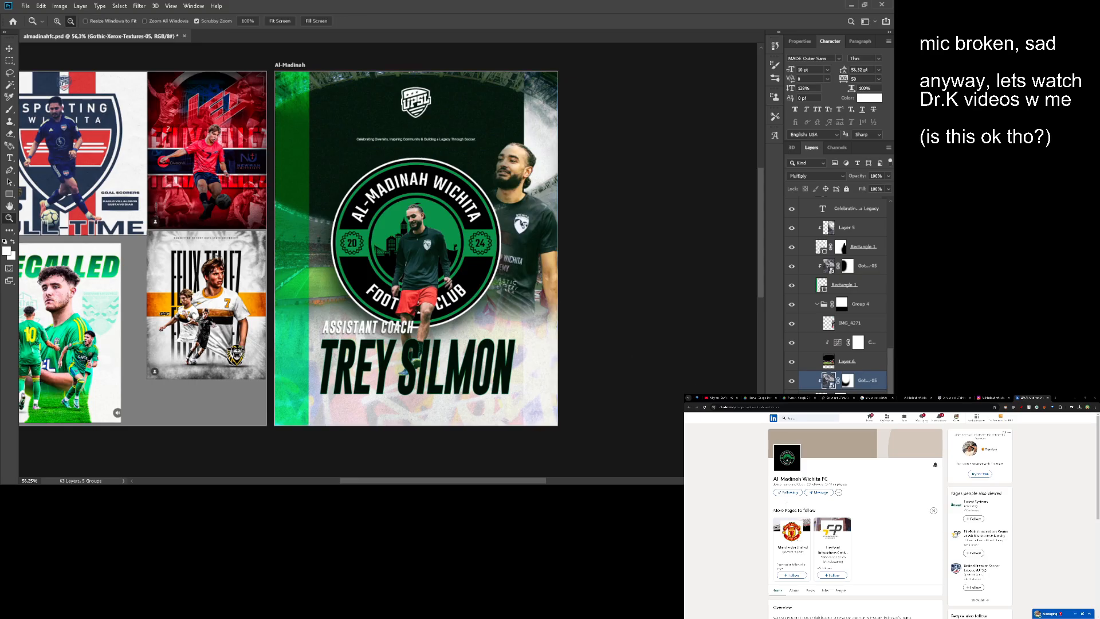
- Move the Freebie-GraffitiTextures-08 layer up to the artboard's bottom edge
{"action": "scroll", "coordinate": [833, 367], "scroll_direction": "down", "scroll_amount": 1}
{"action": "key", "text": "v"}
{"action": "left_click", "coordinate": [823, 368]}
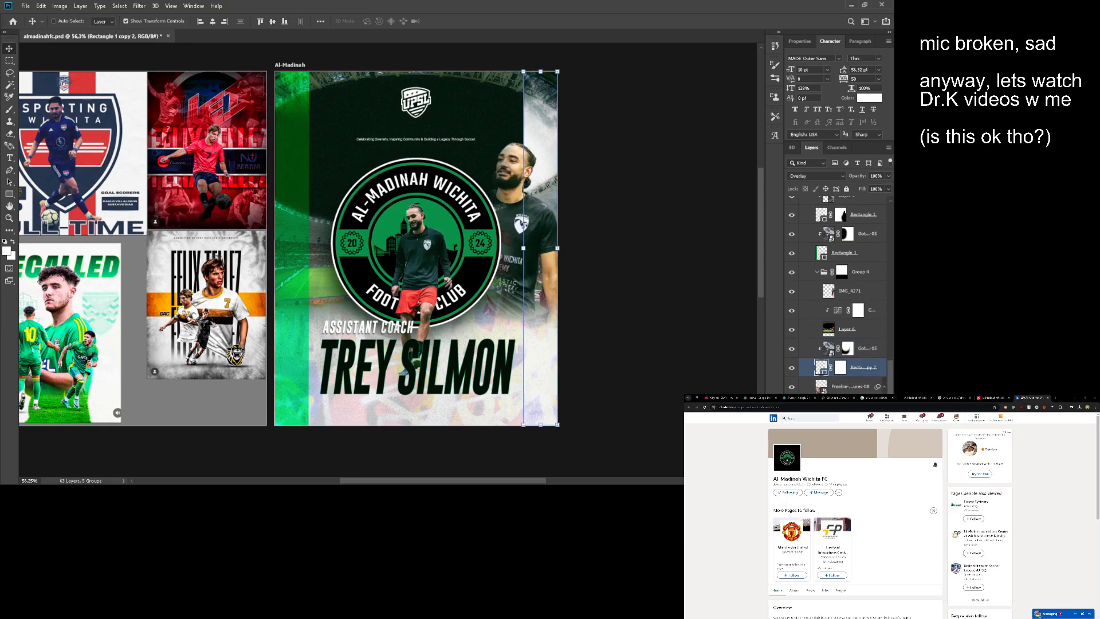
{"action": "left_click", "coordinate": [823, 387]}
{"action": "scroll", "coordinate": [884, 389], "scroll_direction": "up", "scroll_amount": 1}
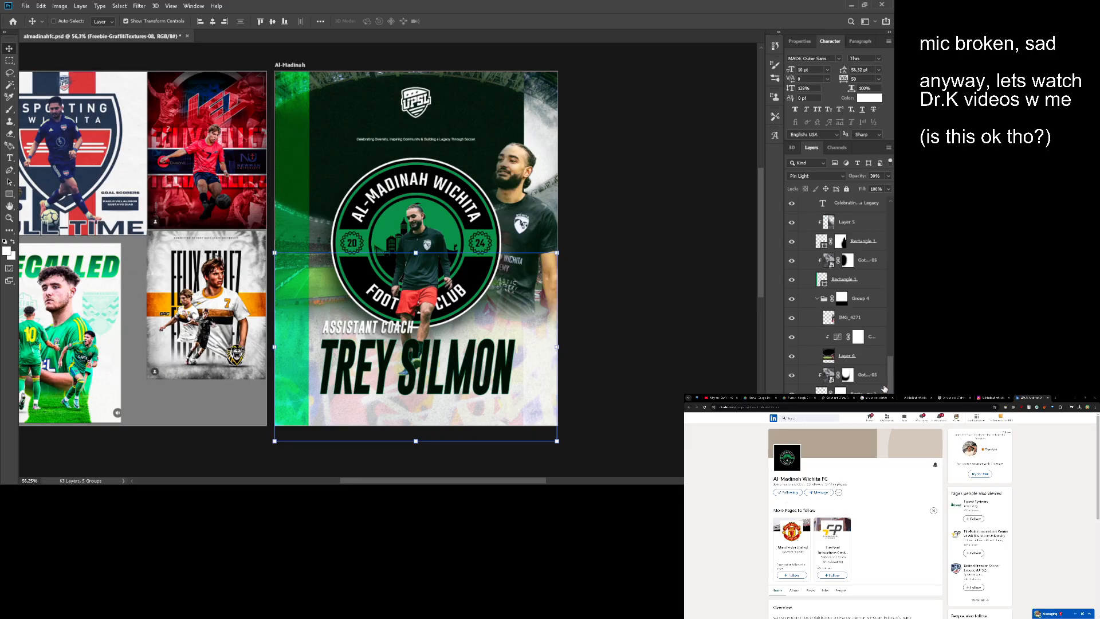
{"action": "left_click_drag", "start_coordinate": [494, 363], "coordinate": [487, 350]}
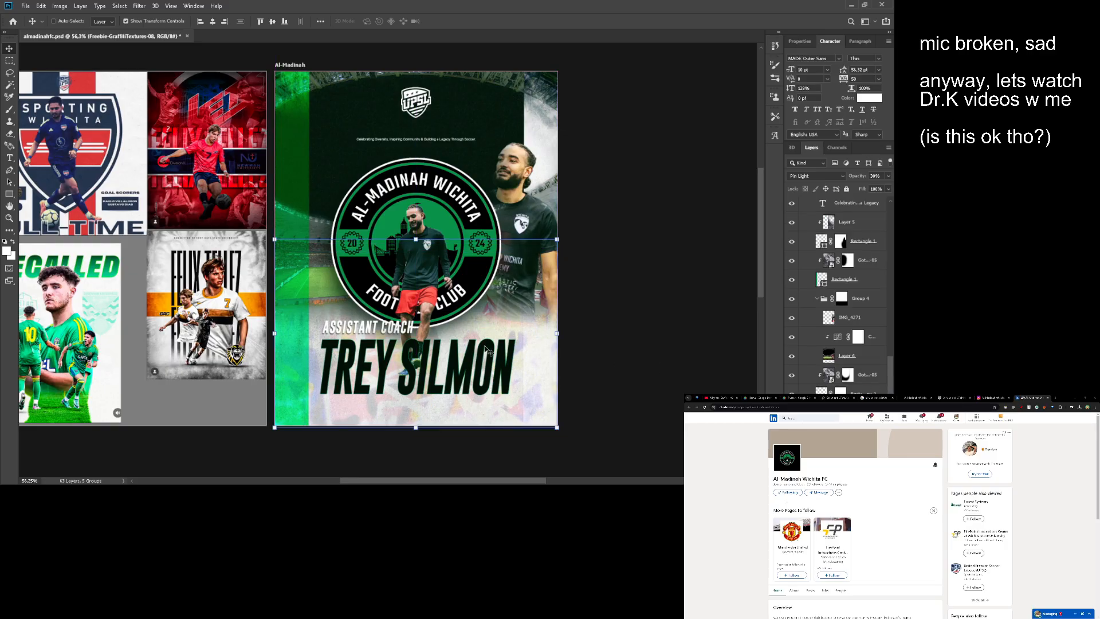
{"action": "key", "text": "z"}
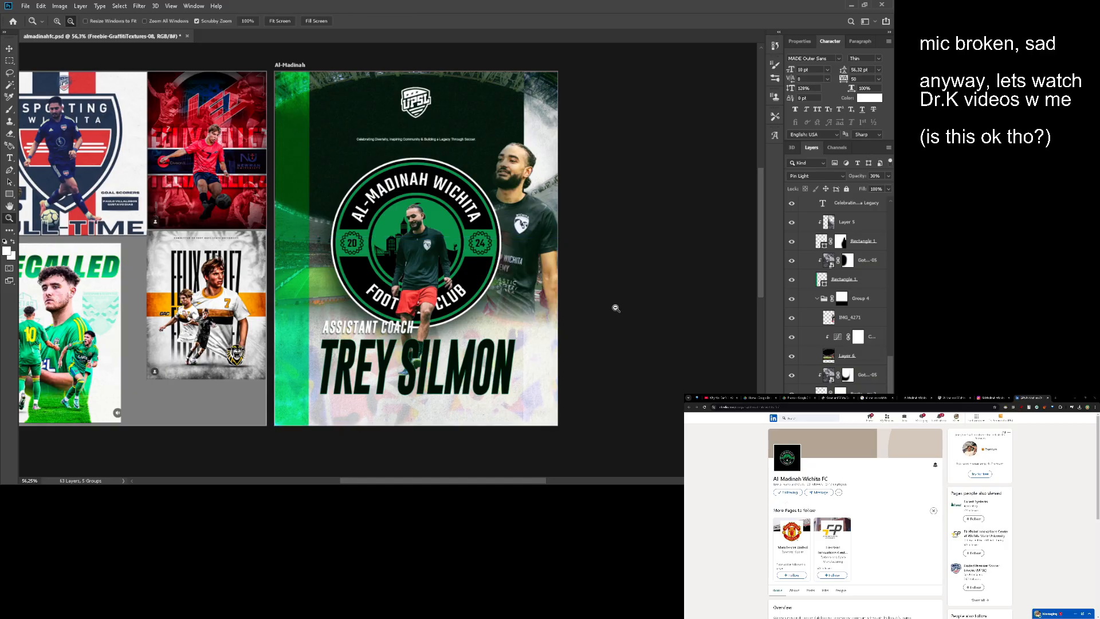
- Align the paper texture by freeject.net 4 layer with the artboard's bottom edge and narrow it to the artboard's width
{"action": "left_click", "coordinate": [854, 432]}
{"action": "key", "text": "v"}
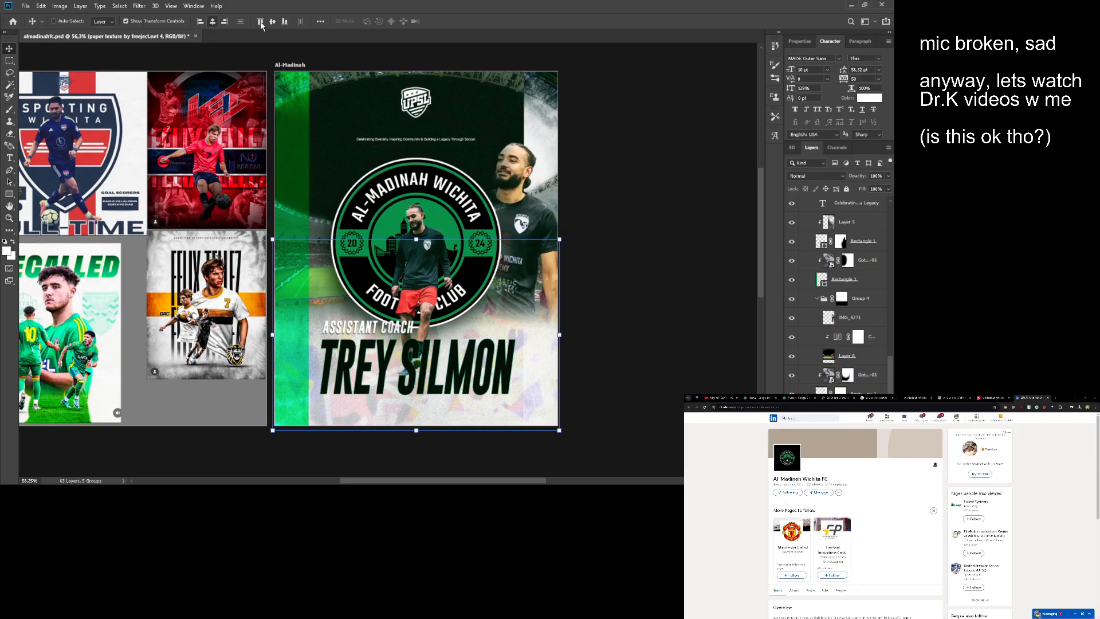
{"action": "left_click", "coordinate": [286, 22]}
{"action": "key", "text": "z"}
{"action": "left_click_drag", "start_coordinate": [443, 410], "coordinate": [494, 403]}
{"action": "key", "text": "v"}
{"action": "left_click_drag", "start_coordinate": [629, 281], "coordinate": [626, 281]}
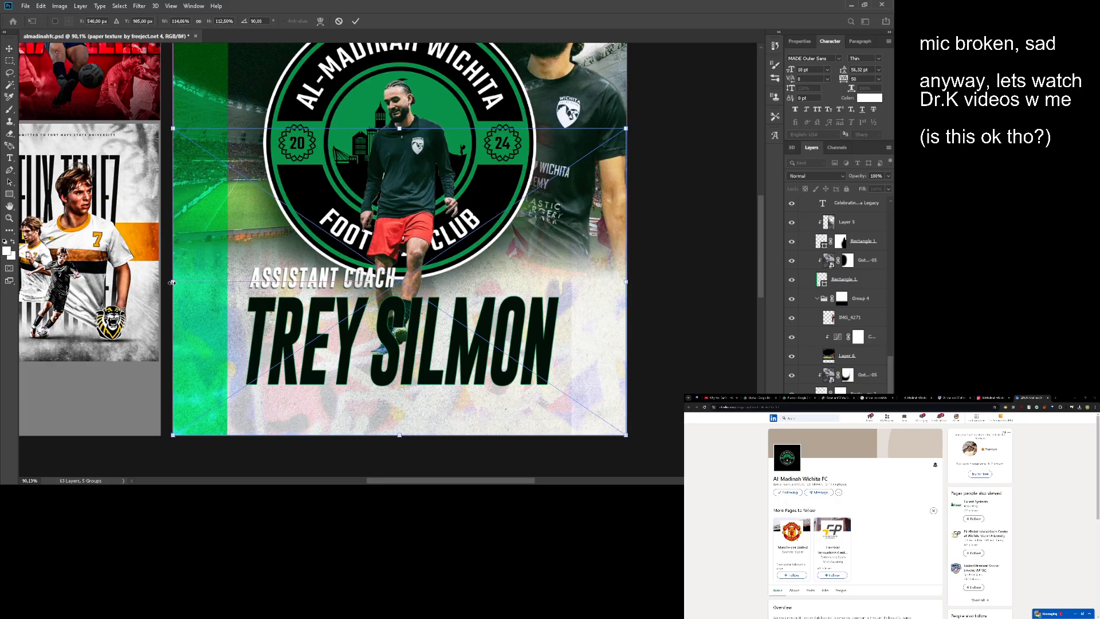
{"action": "key", "text": "Return"}
- Collapse Group 5 on the Al-Madinah artboard and save the document
{"action": "key", "text": "z"}
{"action": "left_click_drag", "start_coordinate": [215, 261], "coordinate": [195, 258]}
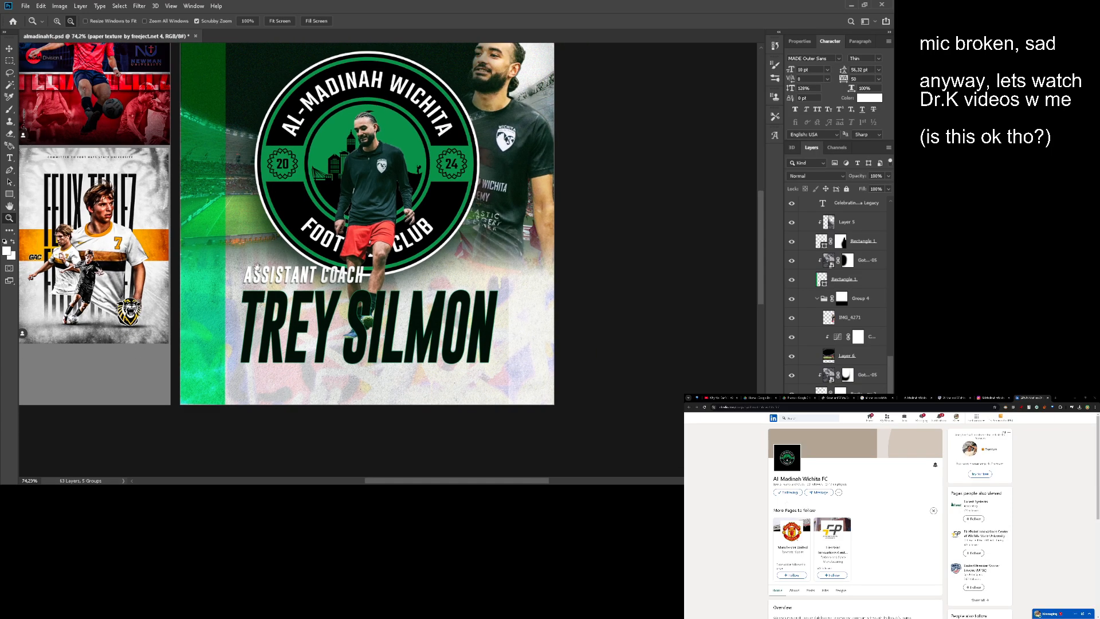
{"action": "left_click_drag", "start_coordinate": [243, 178], "coordinate": [337, 283]}
{"action": "left_click_drag", "start_coordinate": [337, 282], "coordinate": [313, 286]}
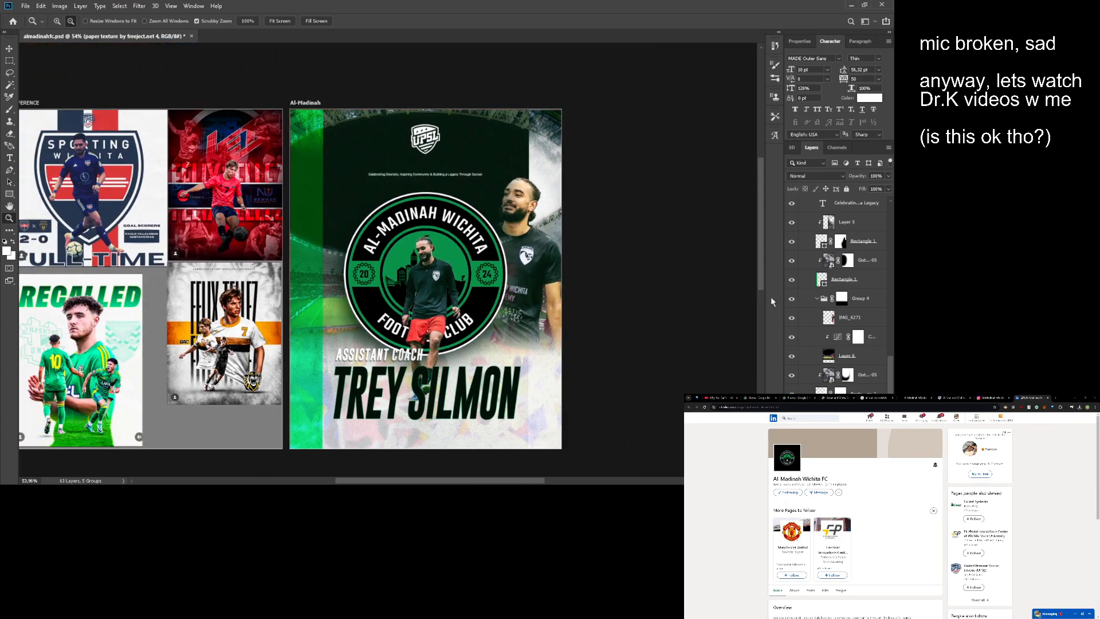
{"action": "scroll", "coordinate": [825, 258], "scroll_direction": "up", "scroll_amount": 5}
{"action": "scroll", "coordinate": [836, 307], "scroll_direction": "up", "scroll_amount": 1}
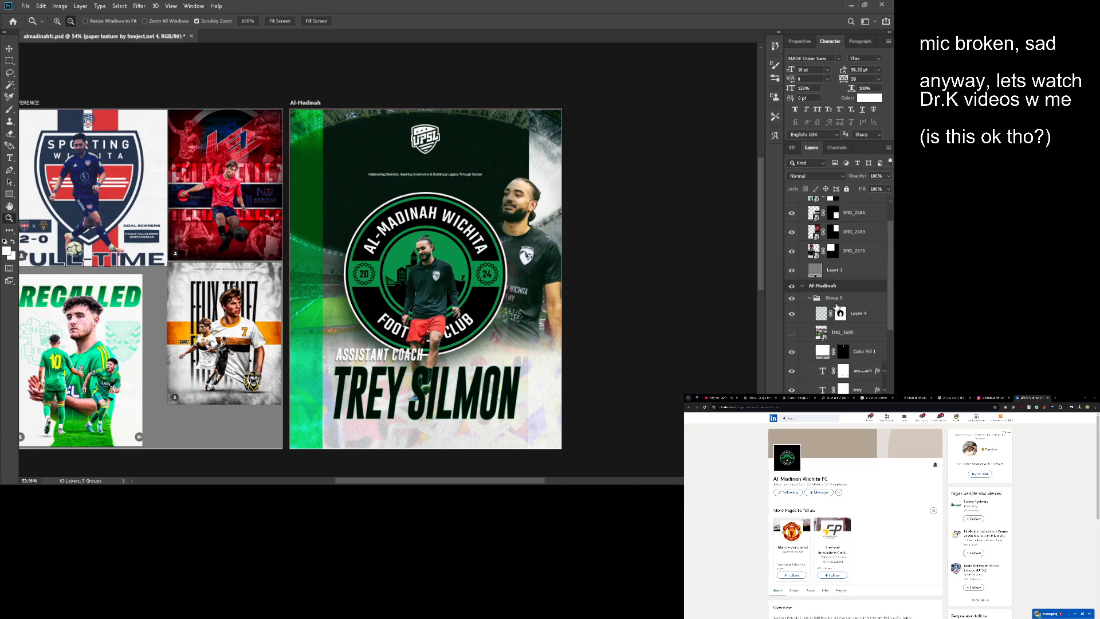
{"action": "left_click", "coordinate": [810, 299]}
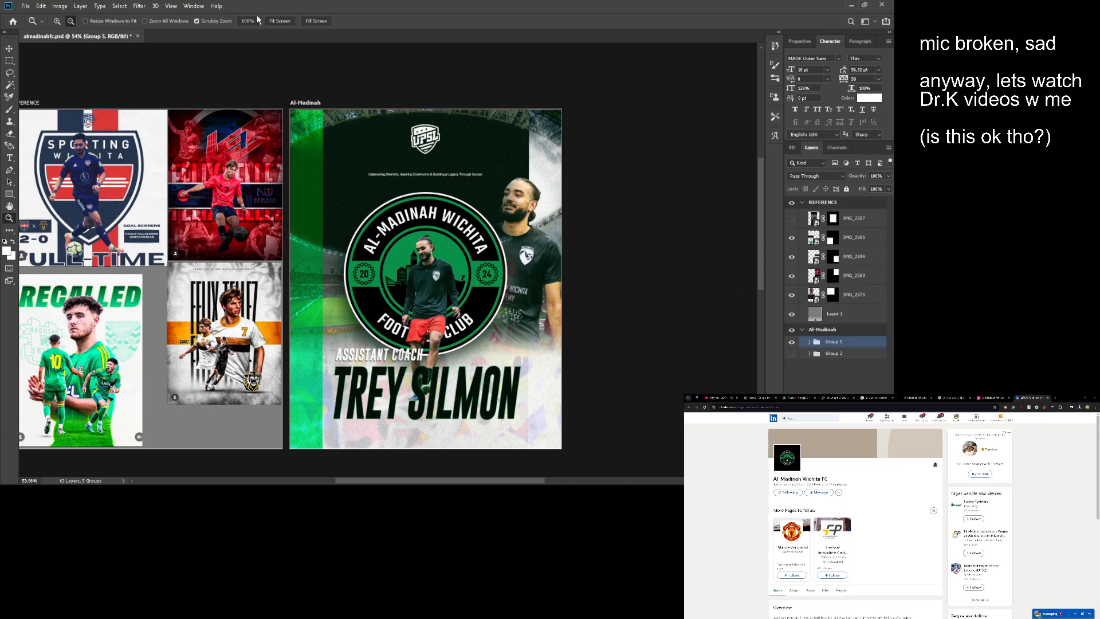
{"action": "key", "text": "ctrl+s"}
{"action": "left_click_drag", "start_coordinate": [313, 243], "coordinate": [510, 240]}
{"action": "scroll", "coordinate": [409, 229], "scroll_direction": "up", "scroll_amount": 3}
{"action": "scroll", "coordinate": [395, 236], "scroll_direction": "down", "scroll_amount": 1}
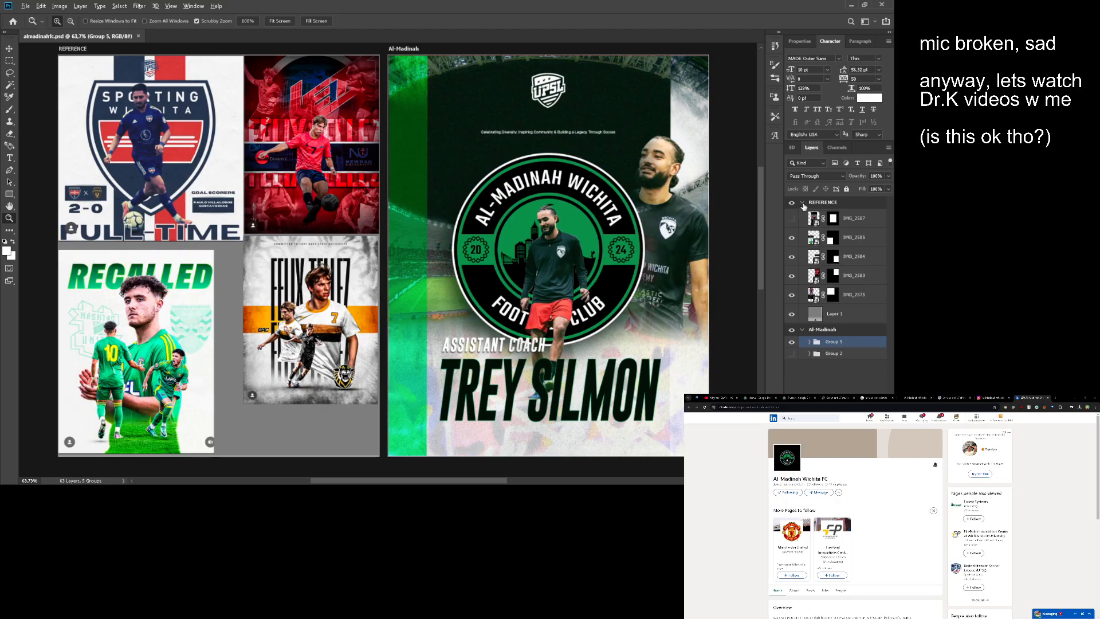
- Switch to the browser and search the web for "yippie" in a new tab
{"action": "left_click", "coordinate": [1059, 490]}
{"action": "key", "text": "ctrl+t"}
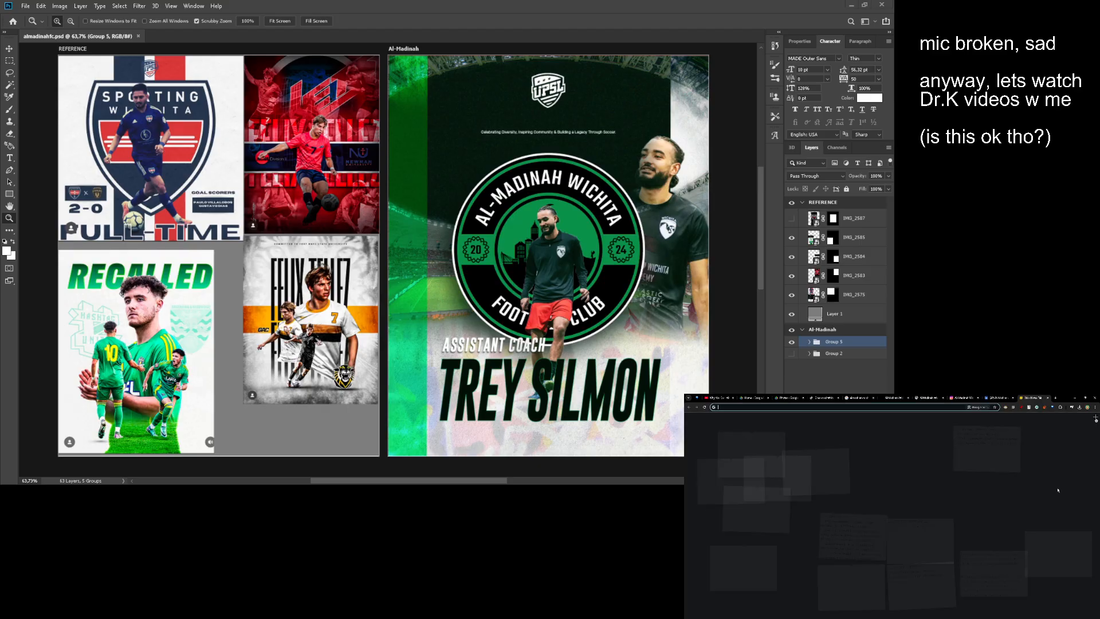
{"action": "type", "text": "yippie"}
{"action": "key", "text": "Return"}
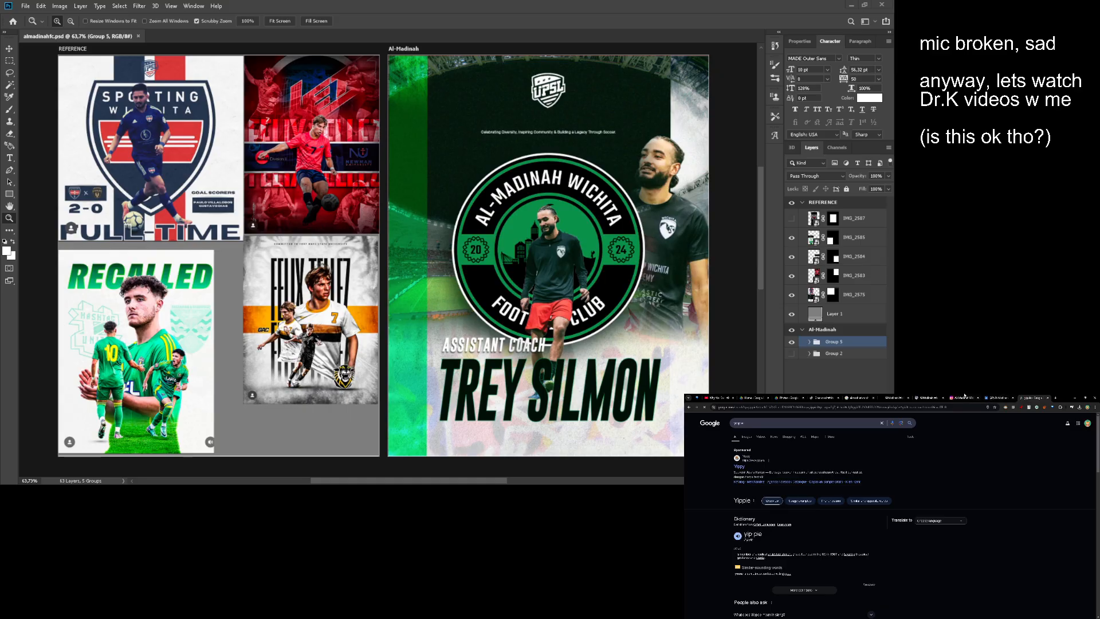
- Close the unneeded browser tabs before the club's LinkedIn page
{"action": "left_click", "coordinate": [900, 397]}
{"action": "key", "text": "ctrl+w"}
{"action": "key", "text": "ctrl+w"}
{"action": "key", "text": "ctrl+w"}
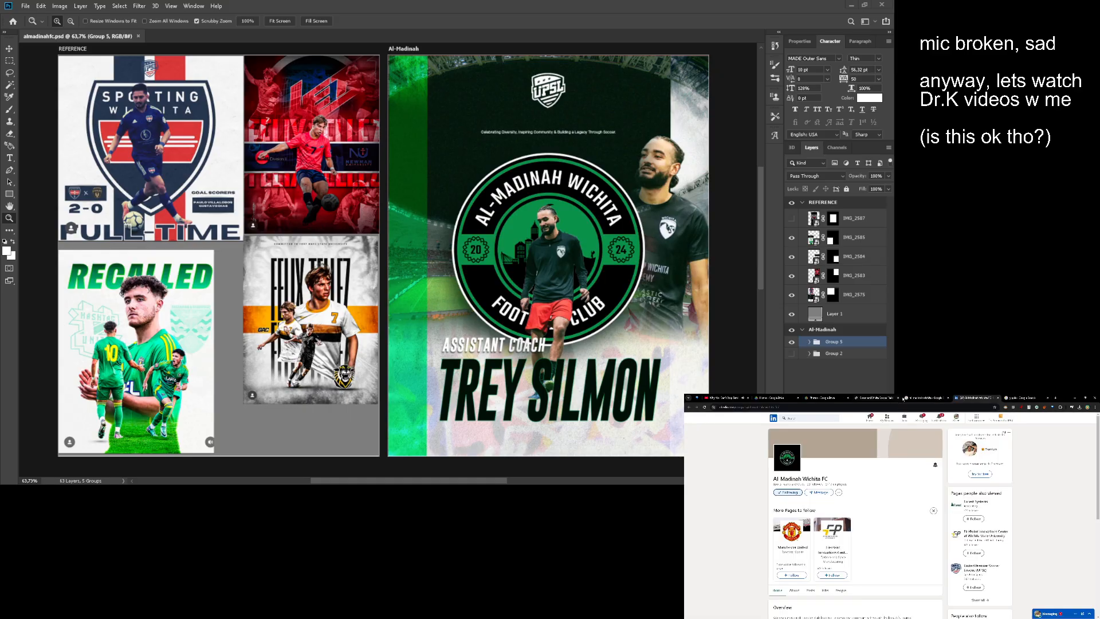
- Close the club's LinkedIn page and copy the confetti-covered yippie sticker picture from the image search results, closing the search as well
{"action": "key", "text": "ctrl+w"}
{"action": "key", "text": "ctrl+w"}
{"action": "left_click", "coordinate": [744, 438]}
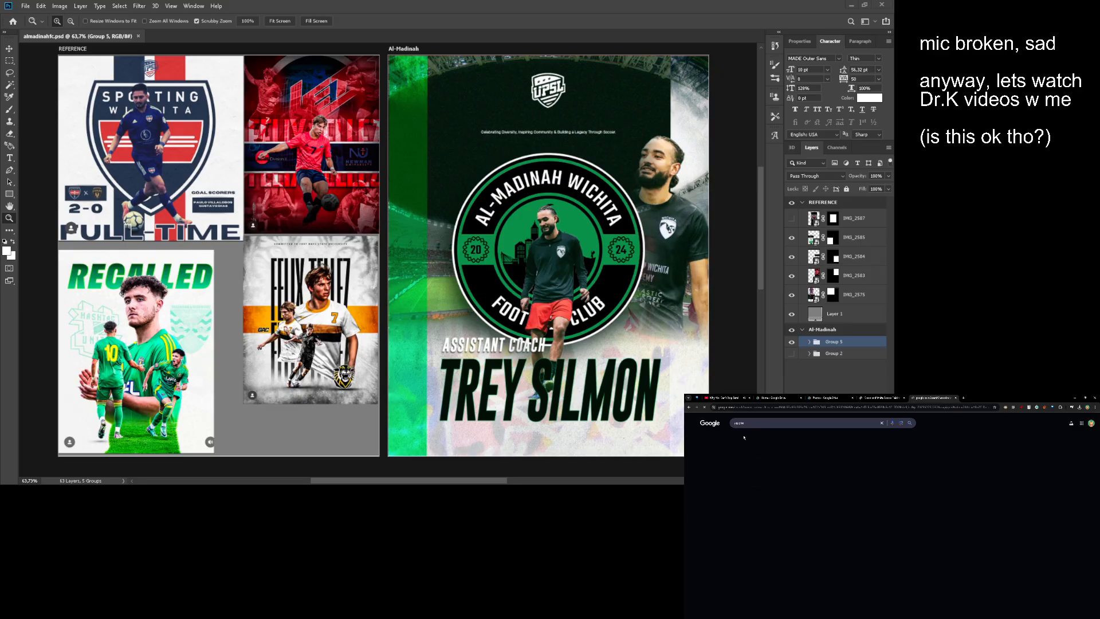
{"action": "left_click", "coordinate": [685, 473]}
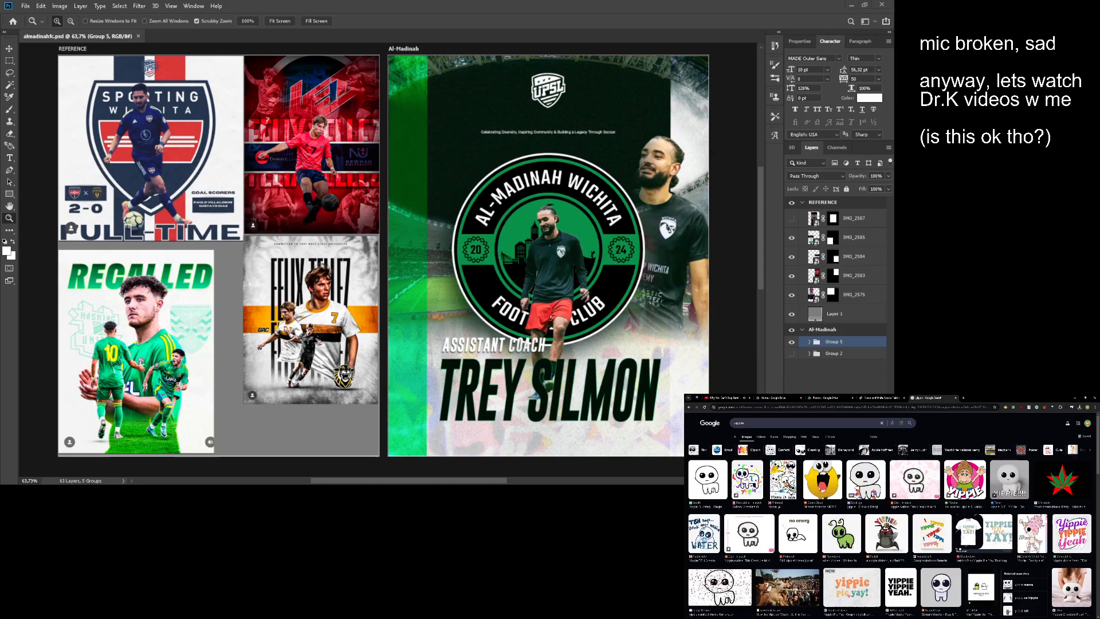
{"action": "left_click", "coordinate": [748, 479]}
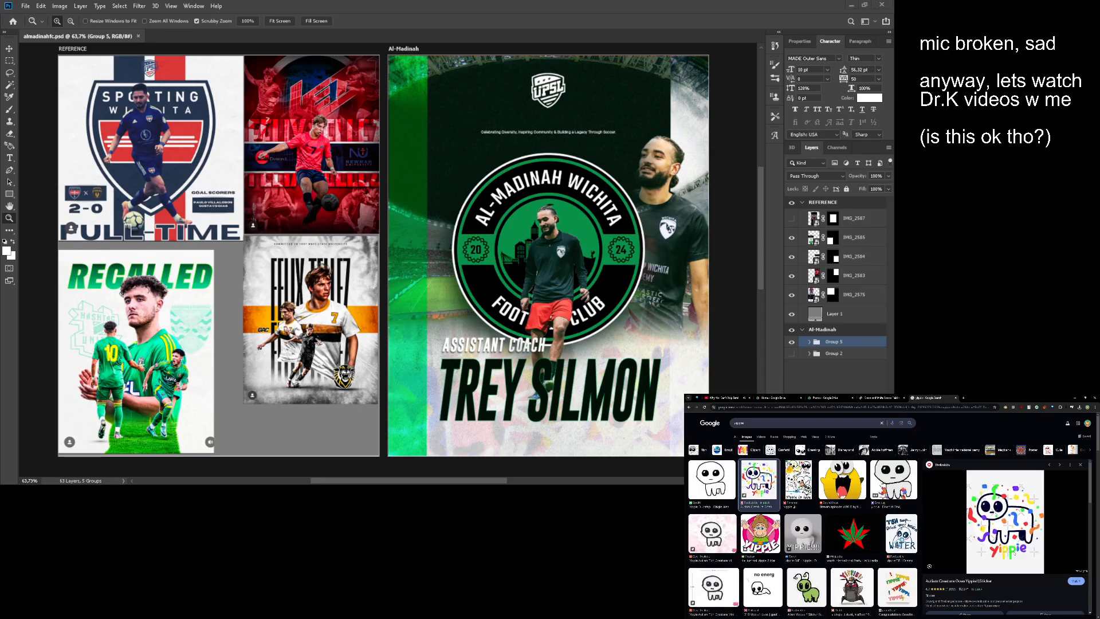
{"action": "key", "text": "ctrl+w"}
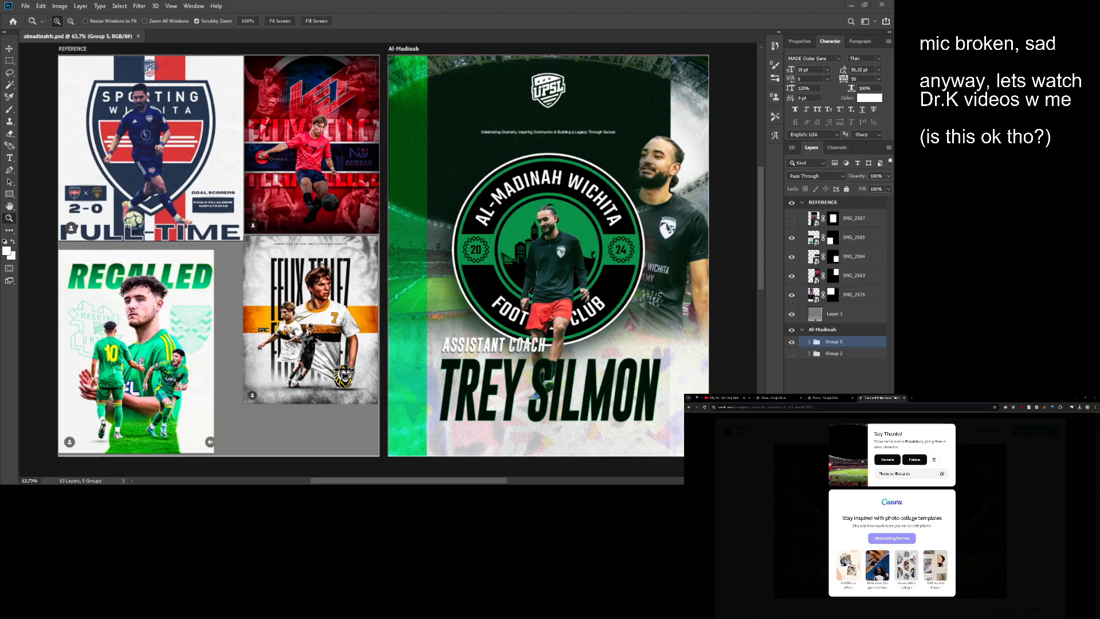
- Switch to Photoshop, paste the copied yippie picture above IMG_2587 in the REFERENCE artboard, and delete it
{"action": "key", "text": "alt"}
{"action": "left_click", "coordinate": [854, 217]}
{"action": "key", "text": "ctrl+v"}
{"action": "key", "text": "v"}
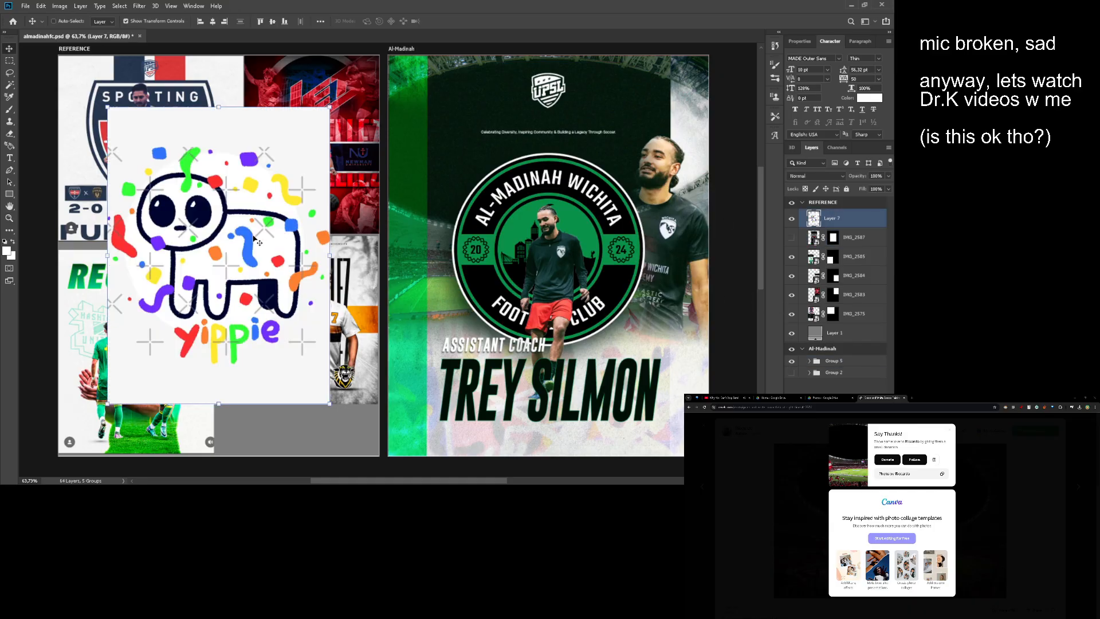
{"action": "mouse_move", "coordinate": [254, 238]}
{"action": "left_mouse_down"}
{"action": "mouse_move", "coordinate": [269, 240]}
{"action": "mouse_move", "coordinate": [250, 230]}
{"action": "left_mouse_up"}
{"action": "key", "text": "Delete"}
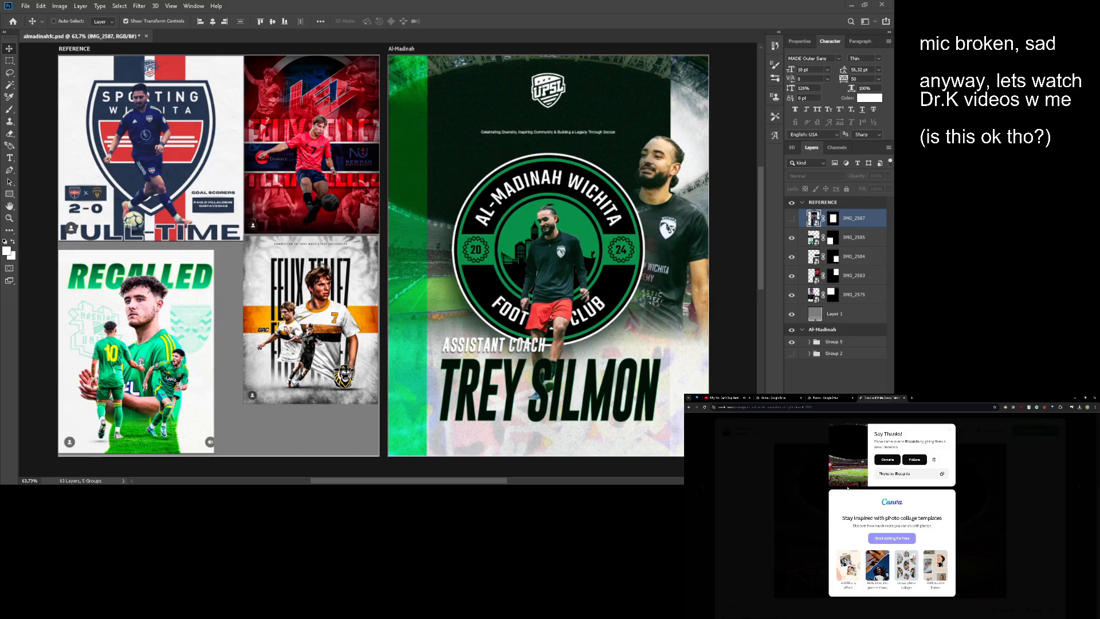
- Switch to the browser's YouTube page and replay the video "Why You Can't Stop Scrolling (End-Stage Screen Addiction)"
{"action": "left_click", "coordinate": [724, 397]}
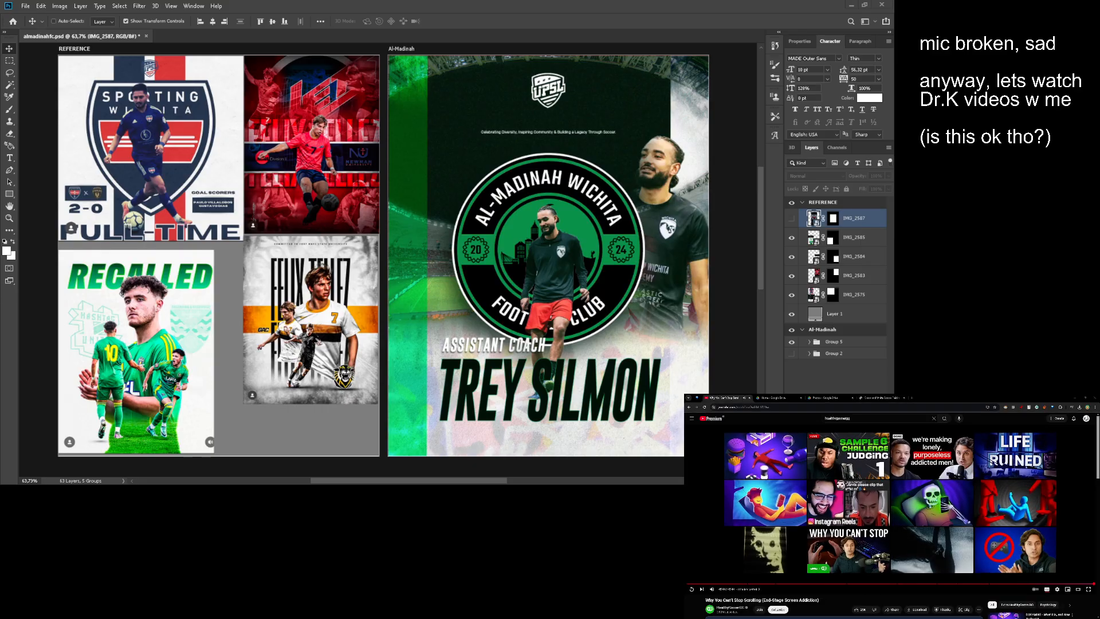
{"action": "left_click", "coordinate": [691, 589]}
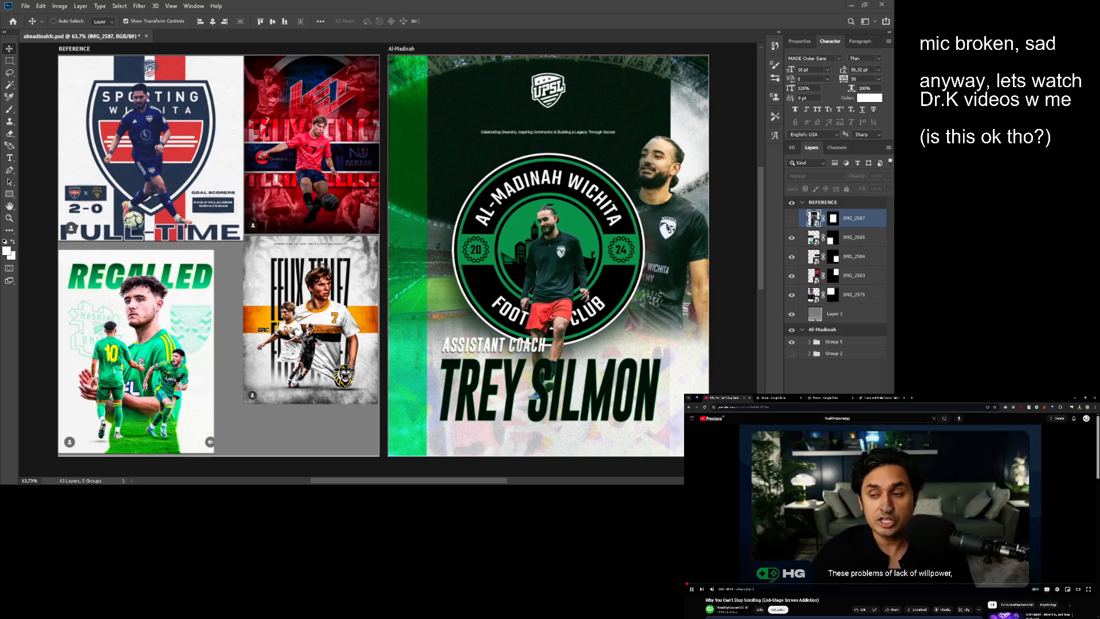